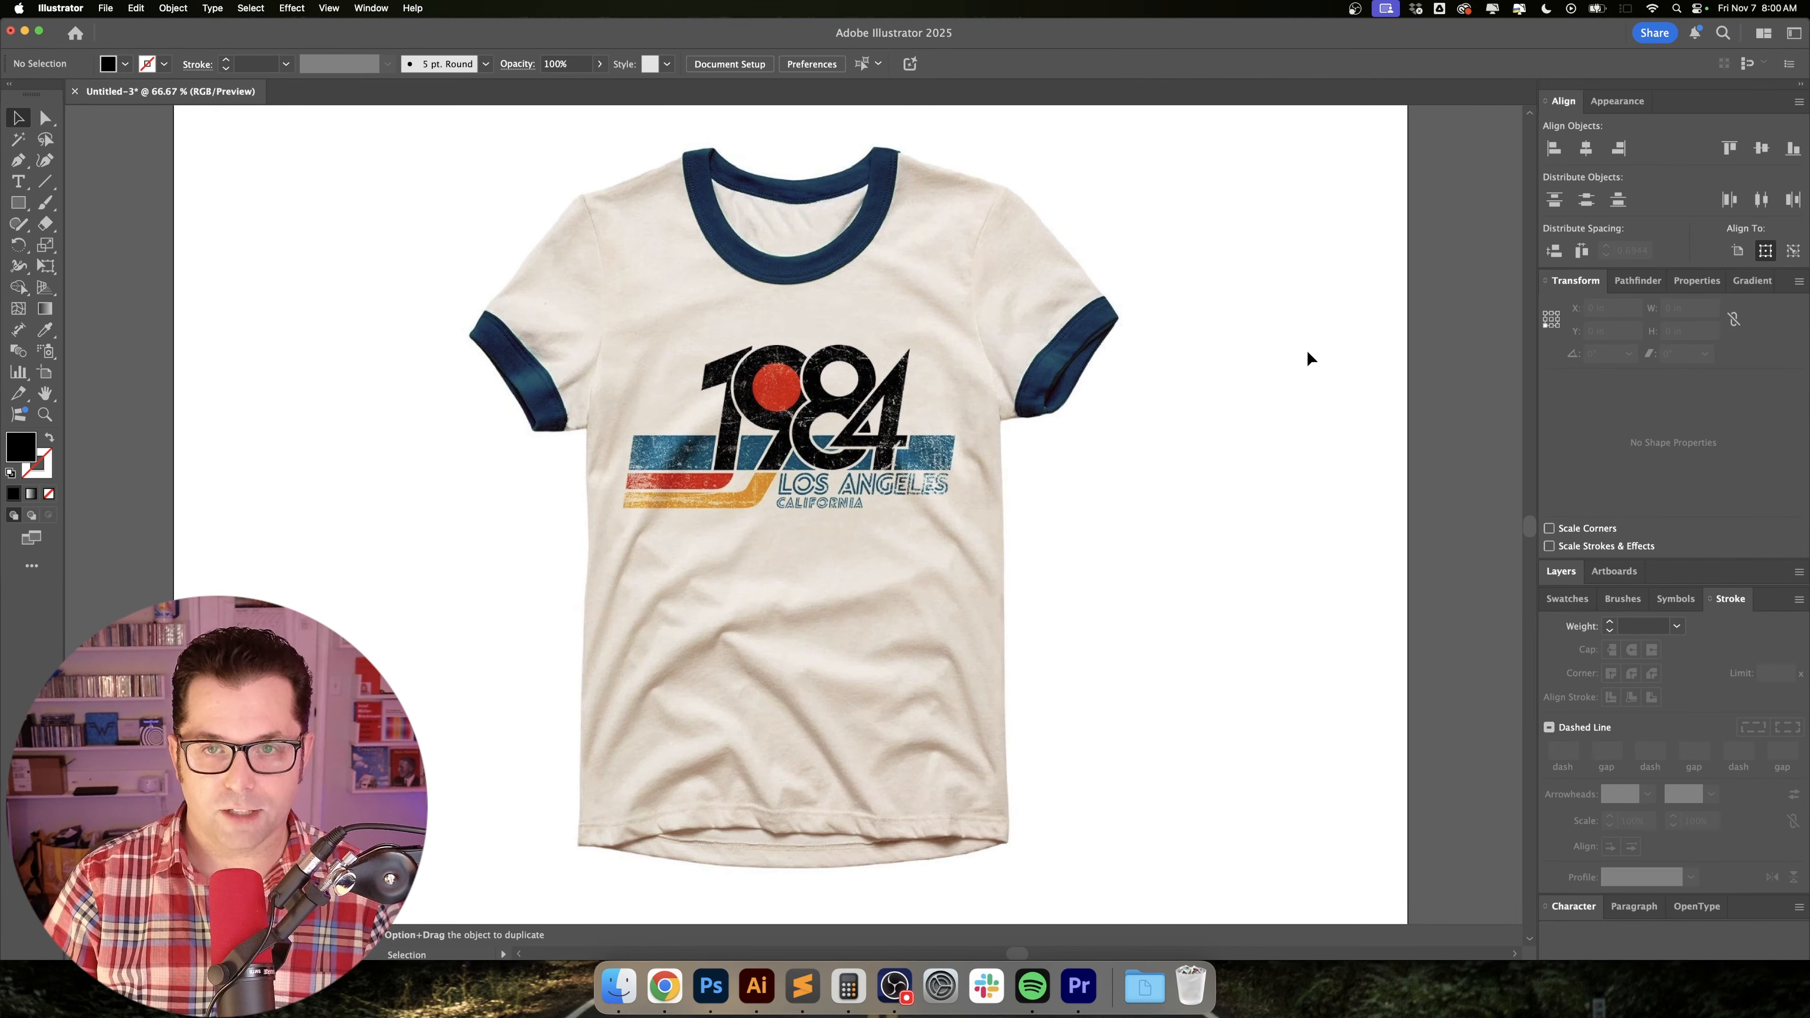
Set the T-shirt reference image's opacity to 40% and lock it in place.
click(619, 340)
click(677, 63)
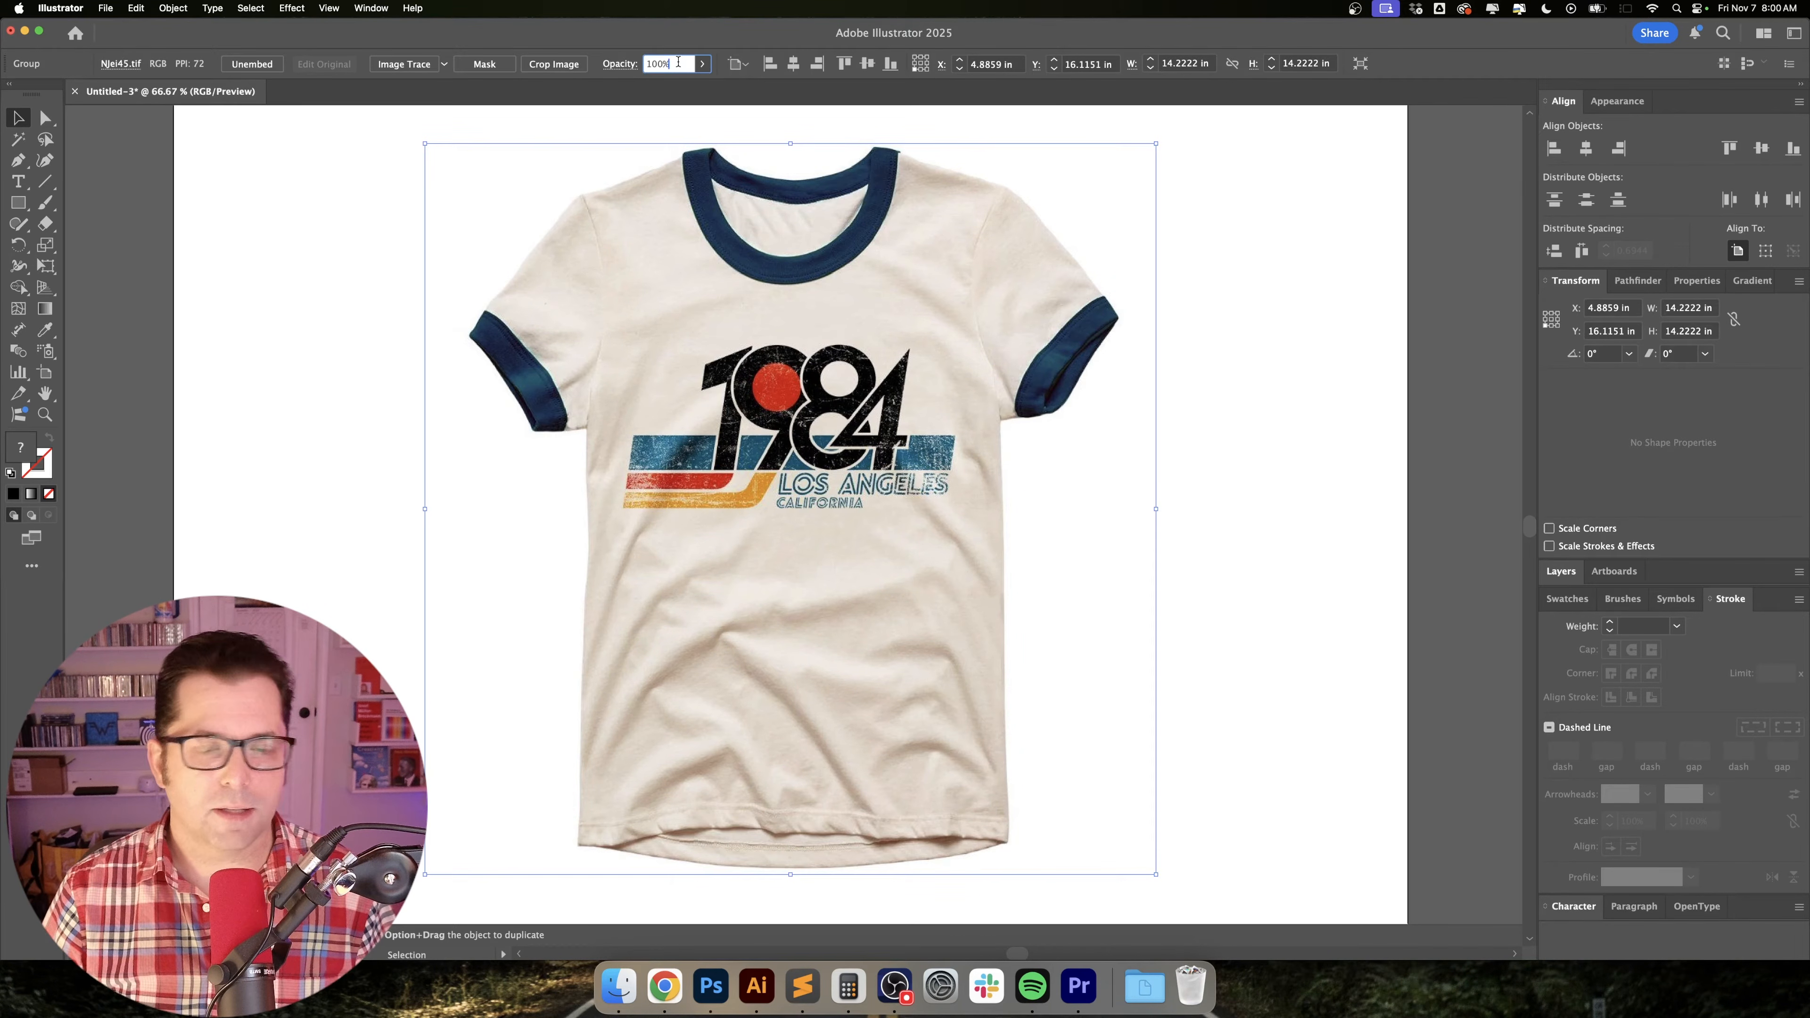
text(40)
key(Return)
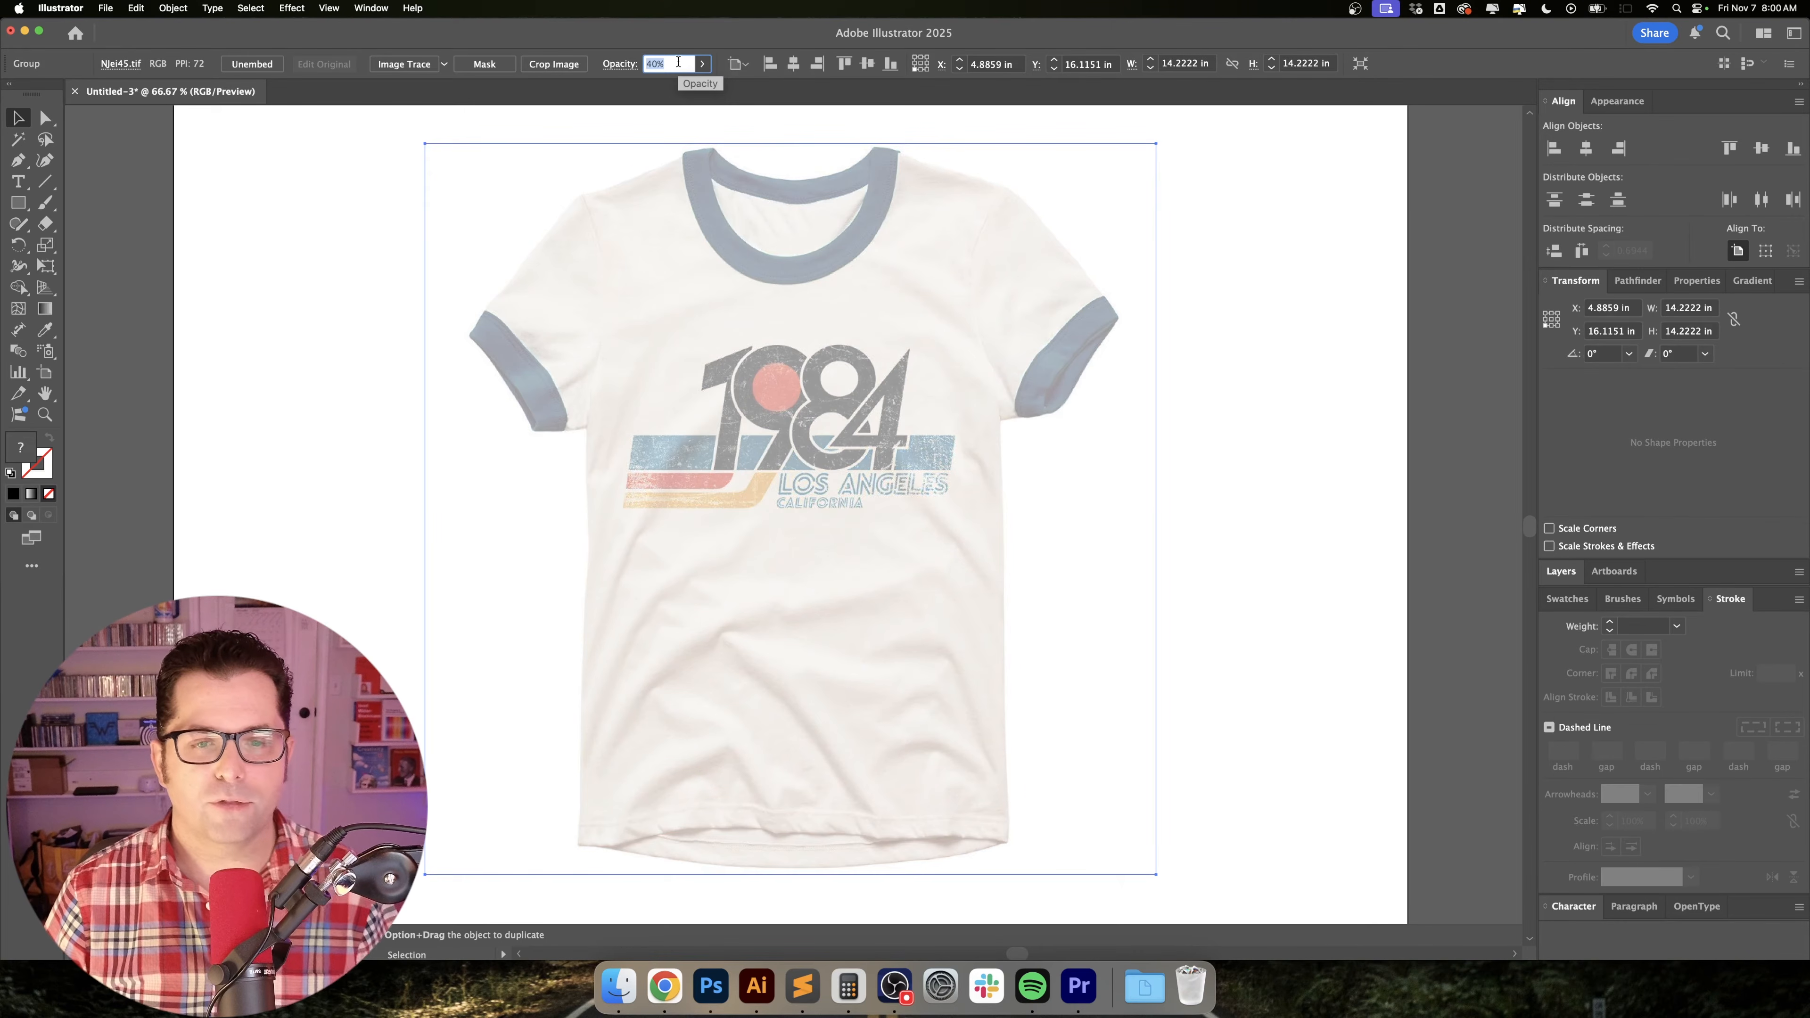
key(super+2)
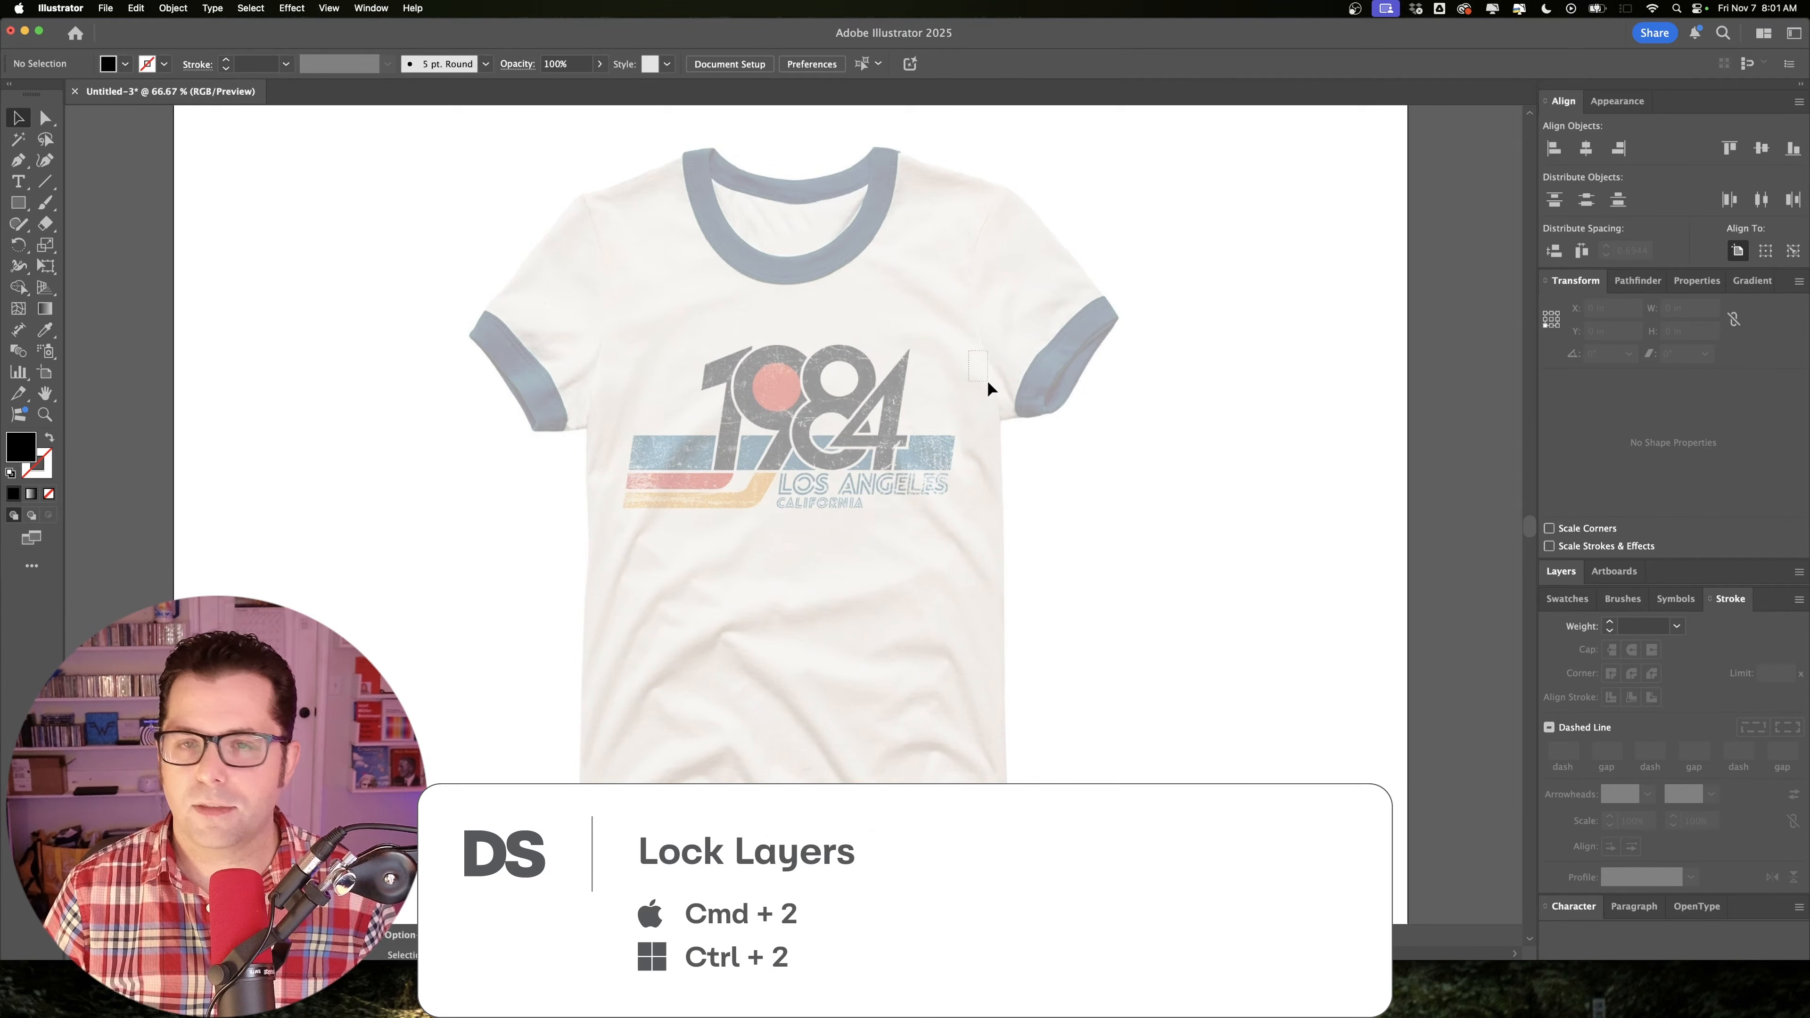
Add the text "1984" below the printed graphic and enlarge it proportionally to about 4.46 in wide.
key(super+1)
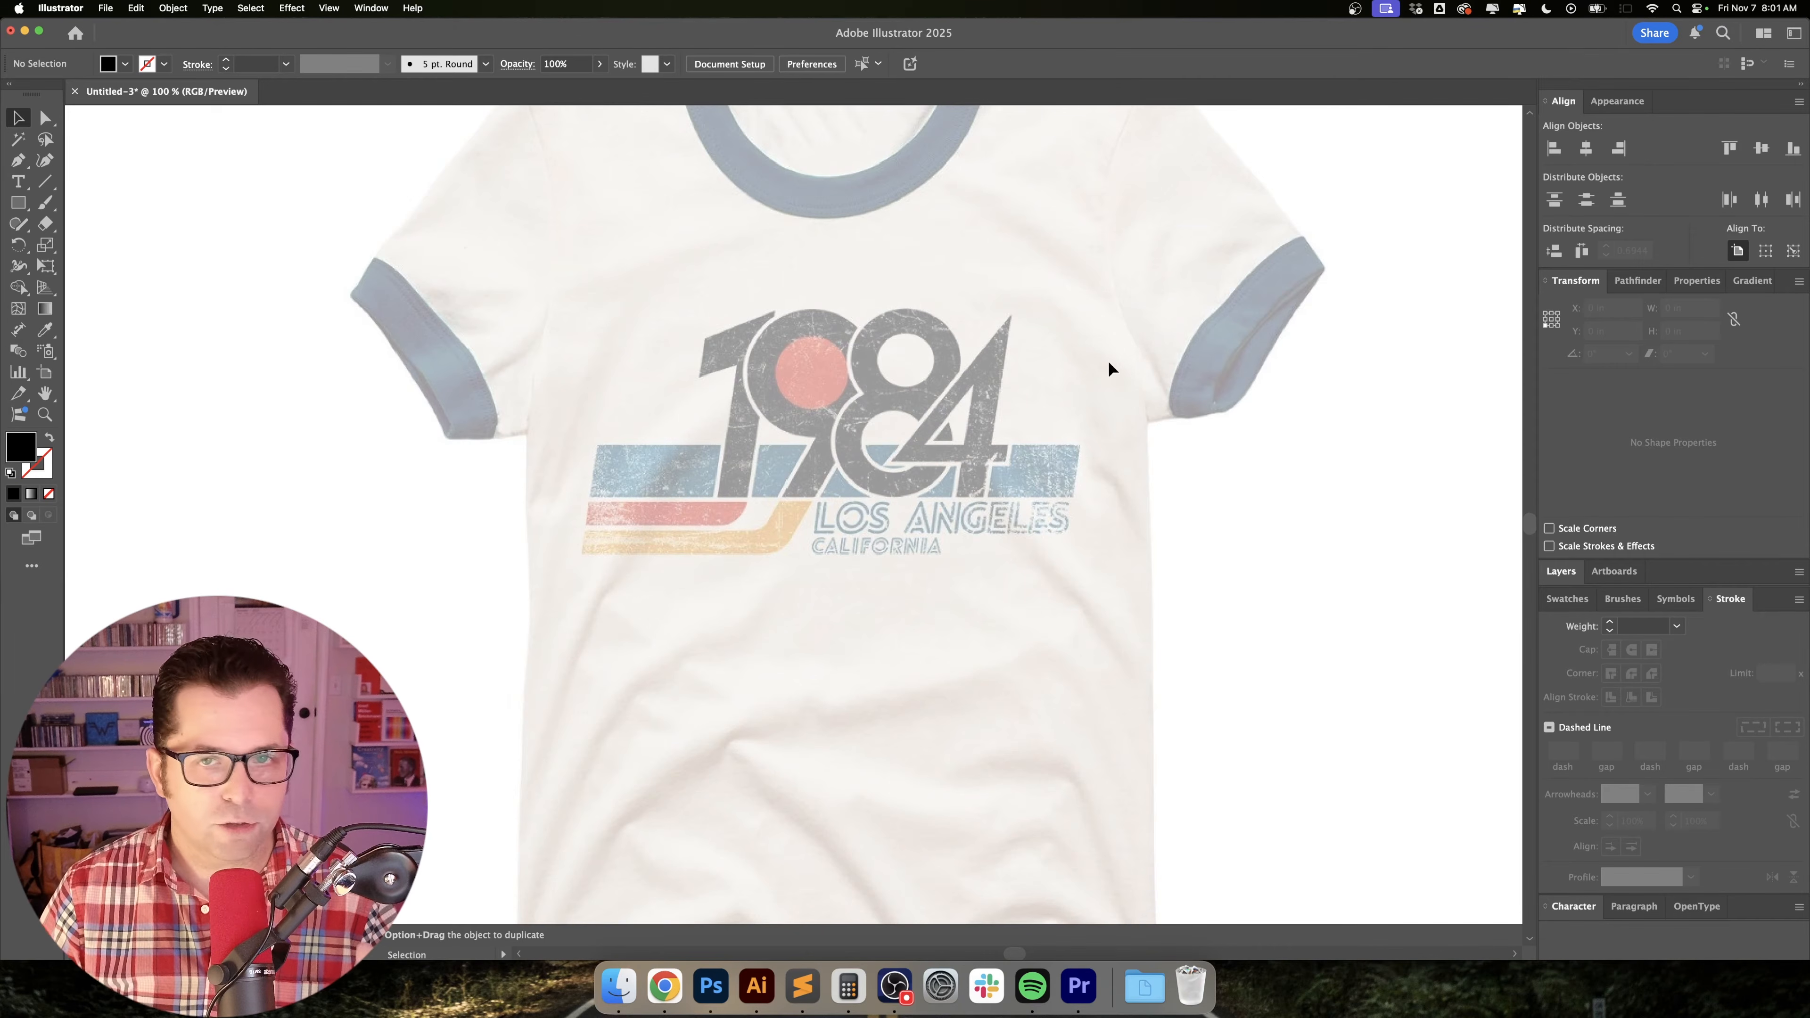
scroll(830, 334, up, 2)
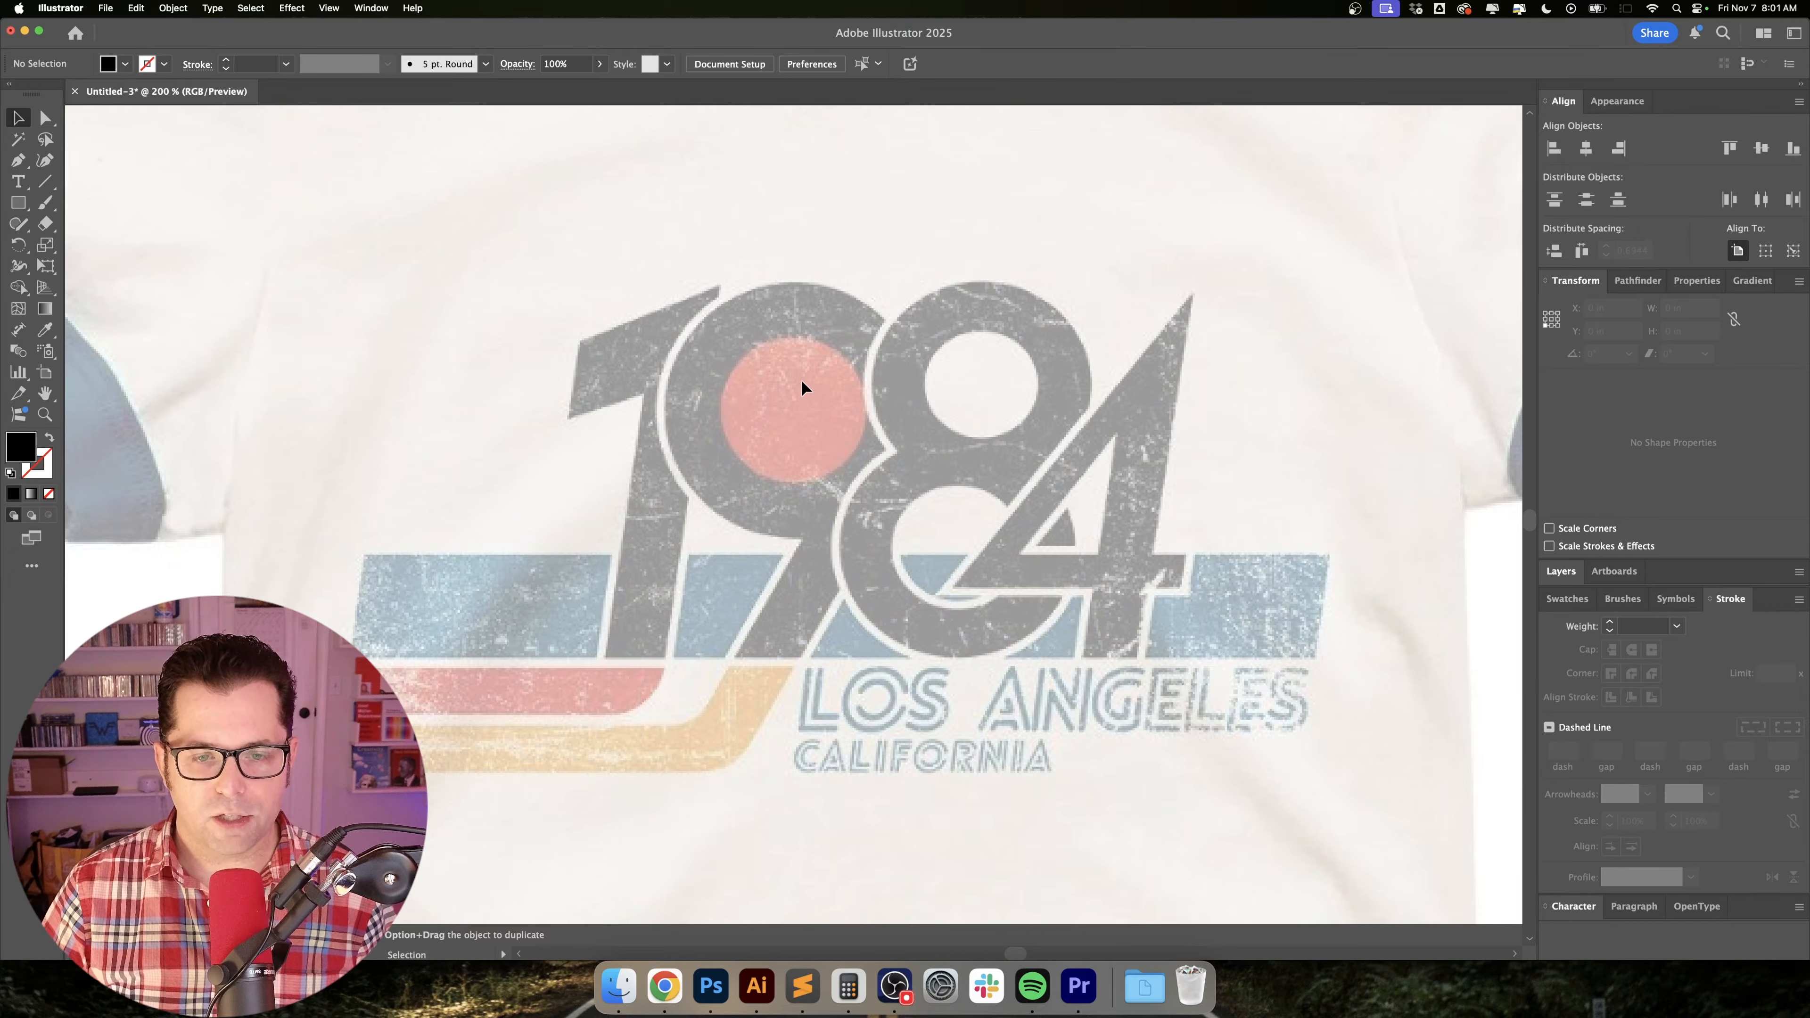
scroll(800, 380, down, 2)
scroll(812, 394, down, 2)
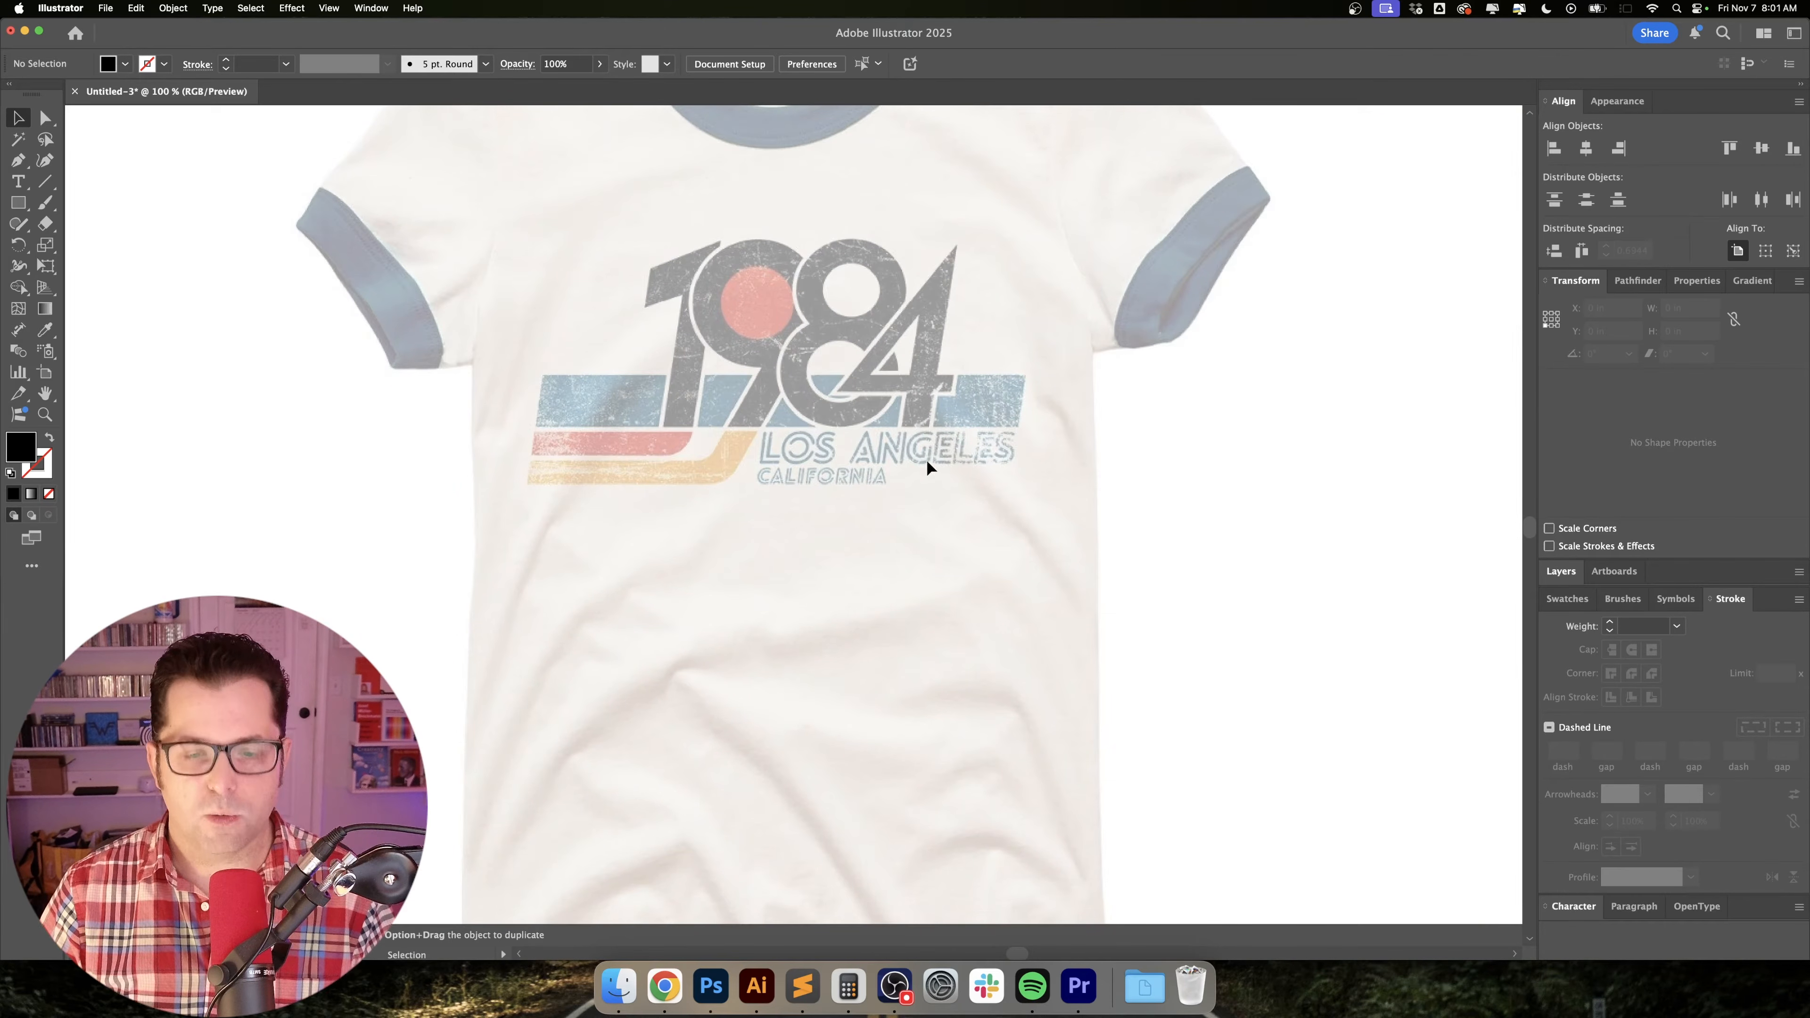
key(t)
click(816, 607)
text(1984)
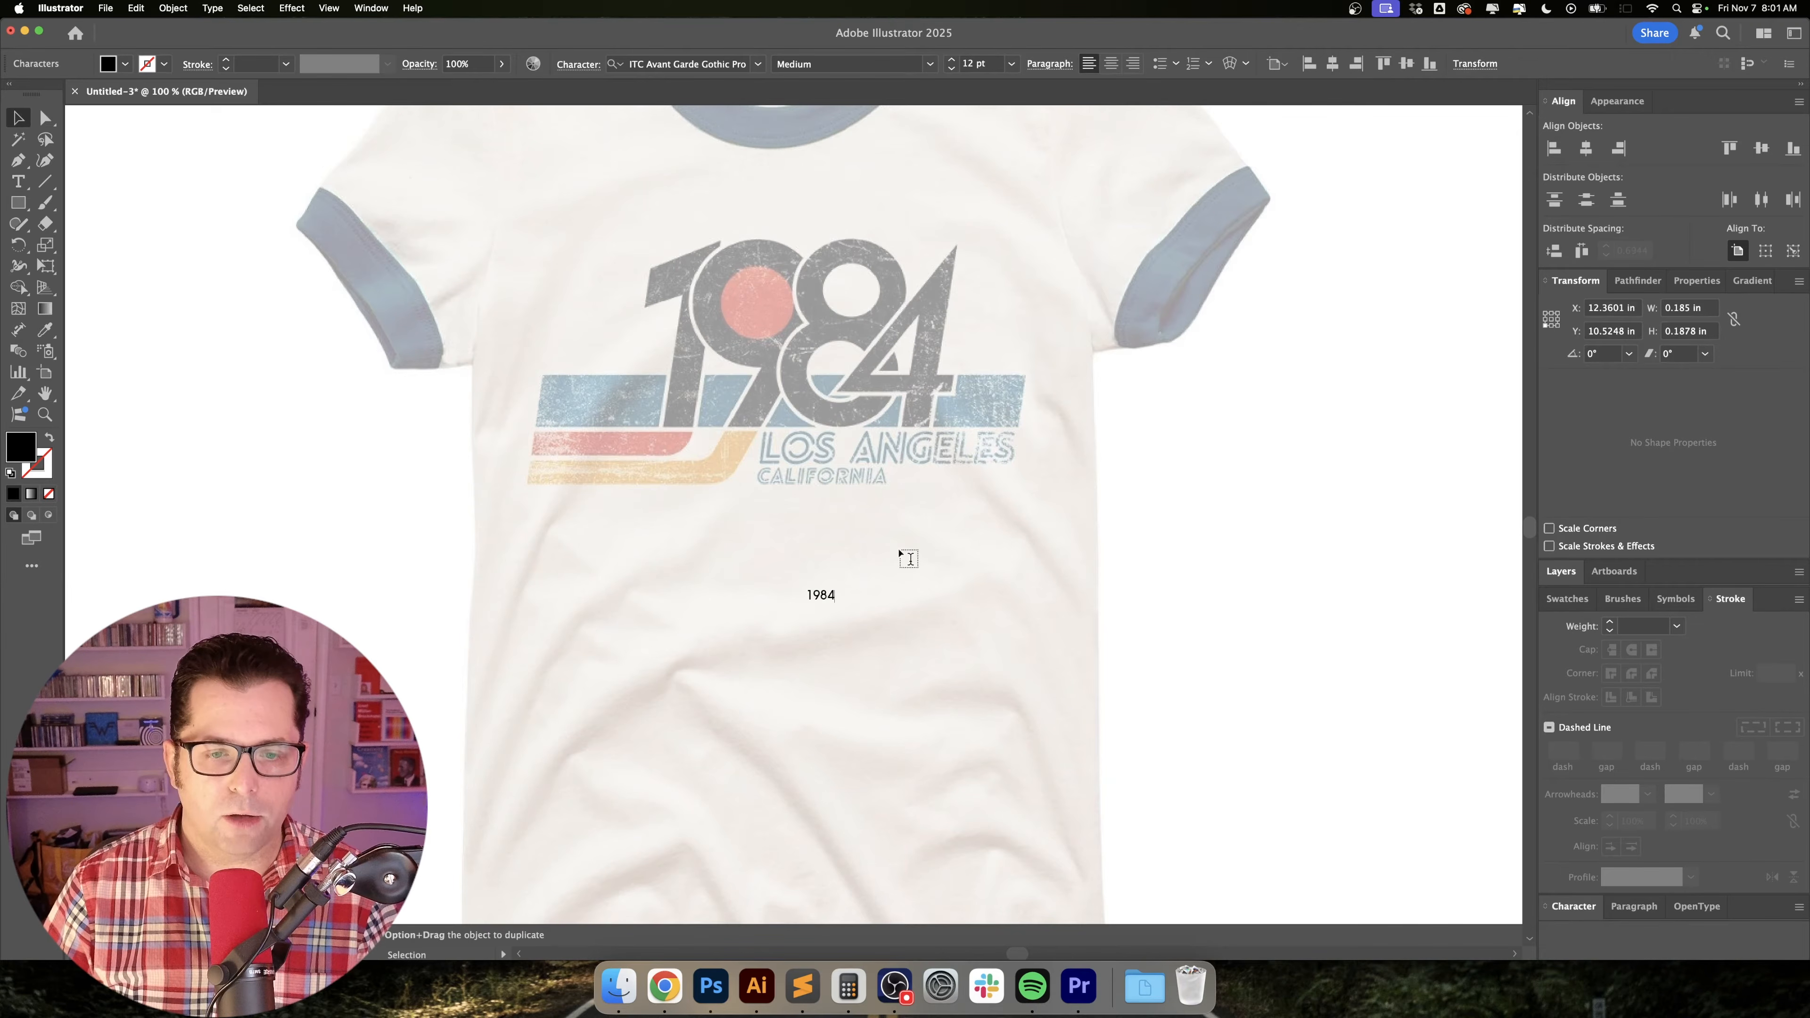
key(Escape)
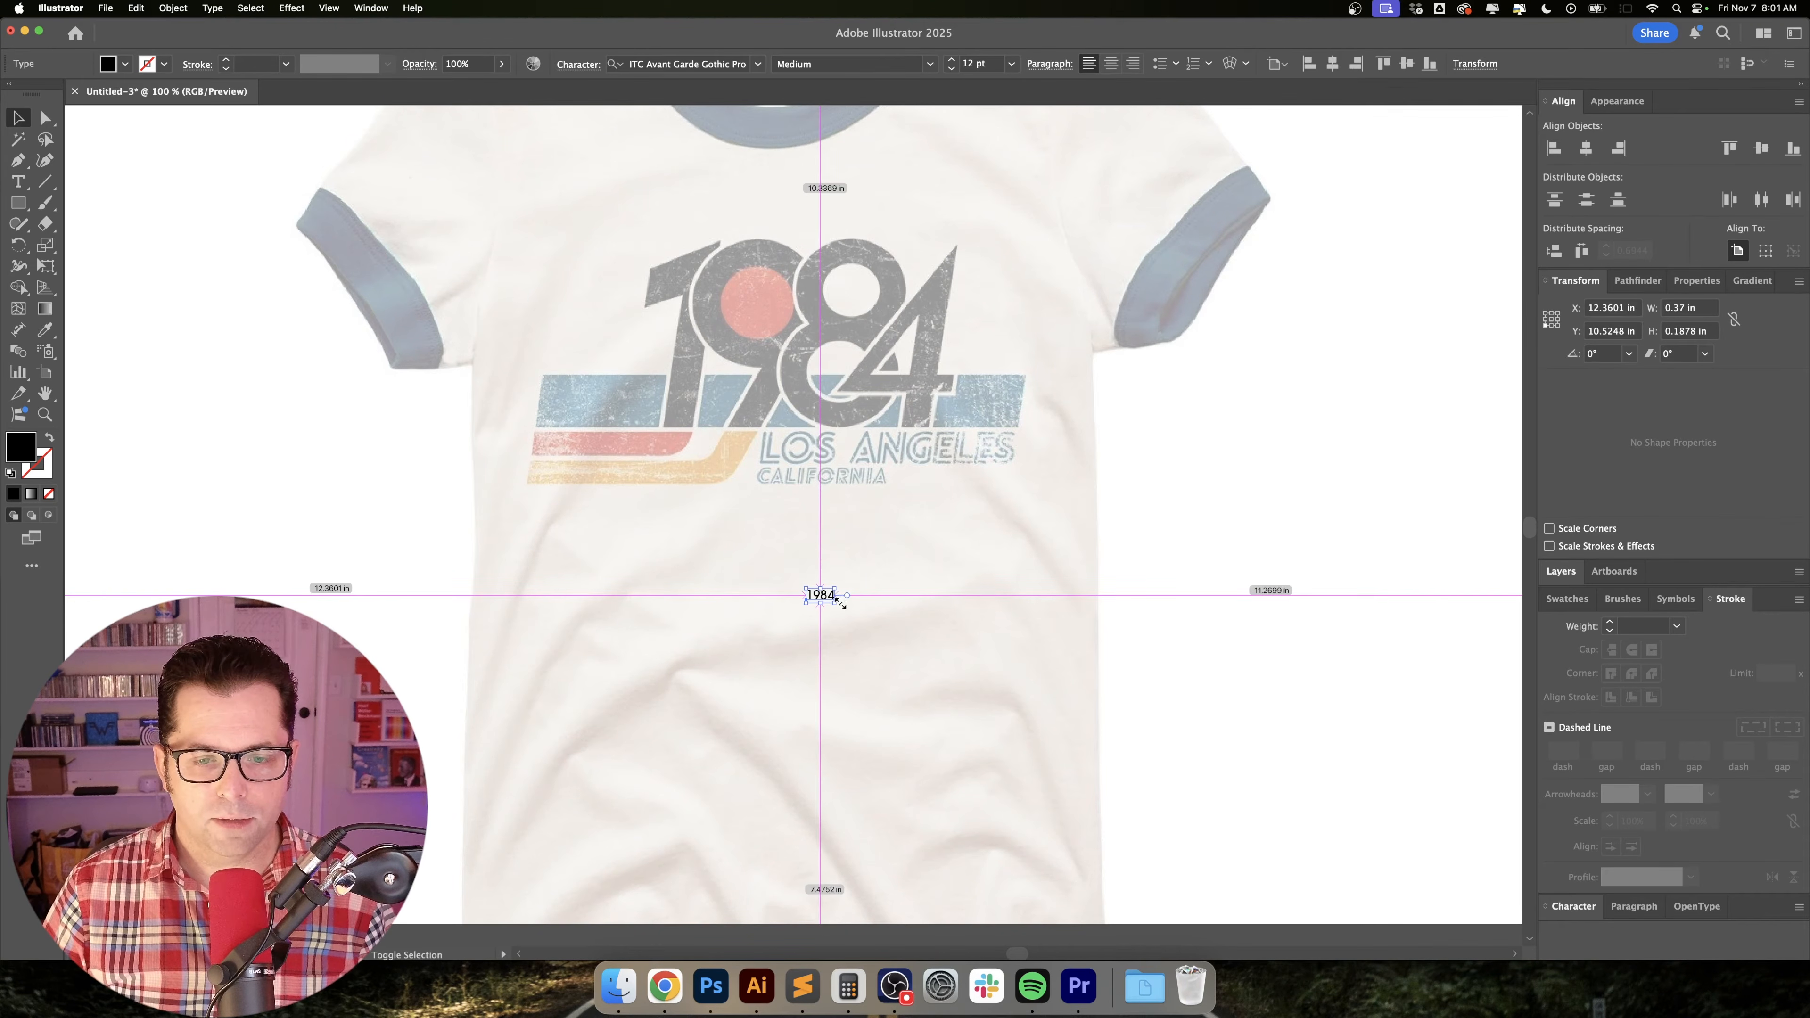
drag(883, 623, 1007, 683)
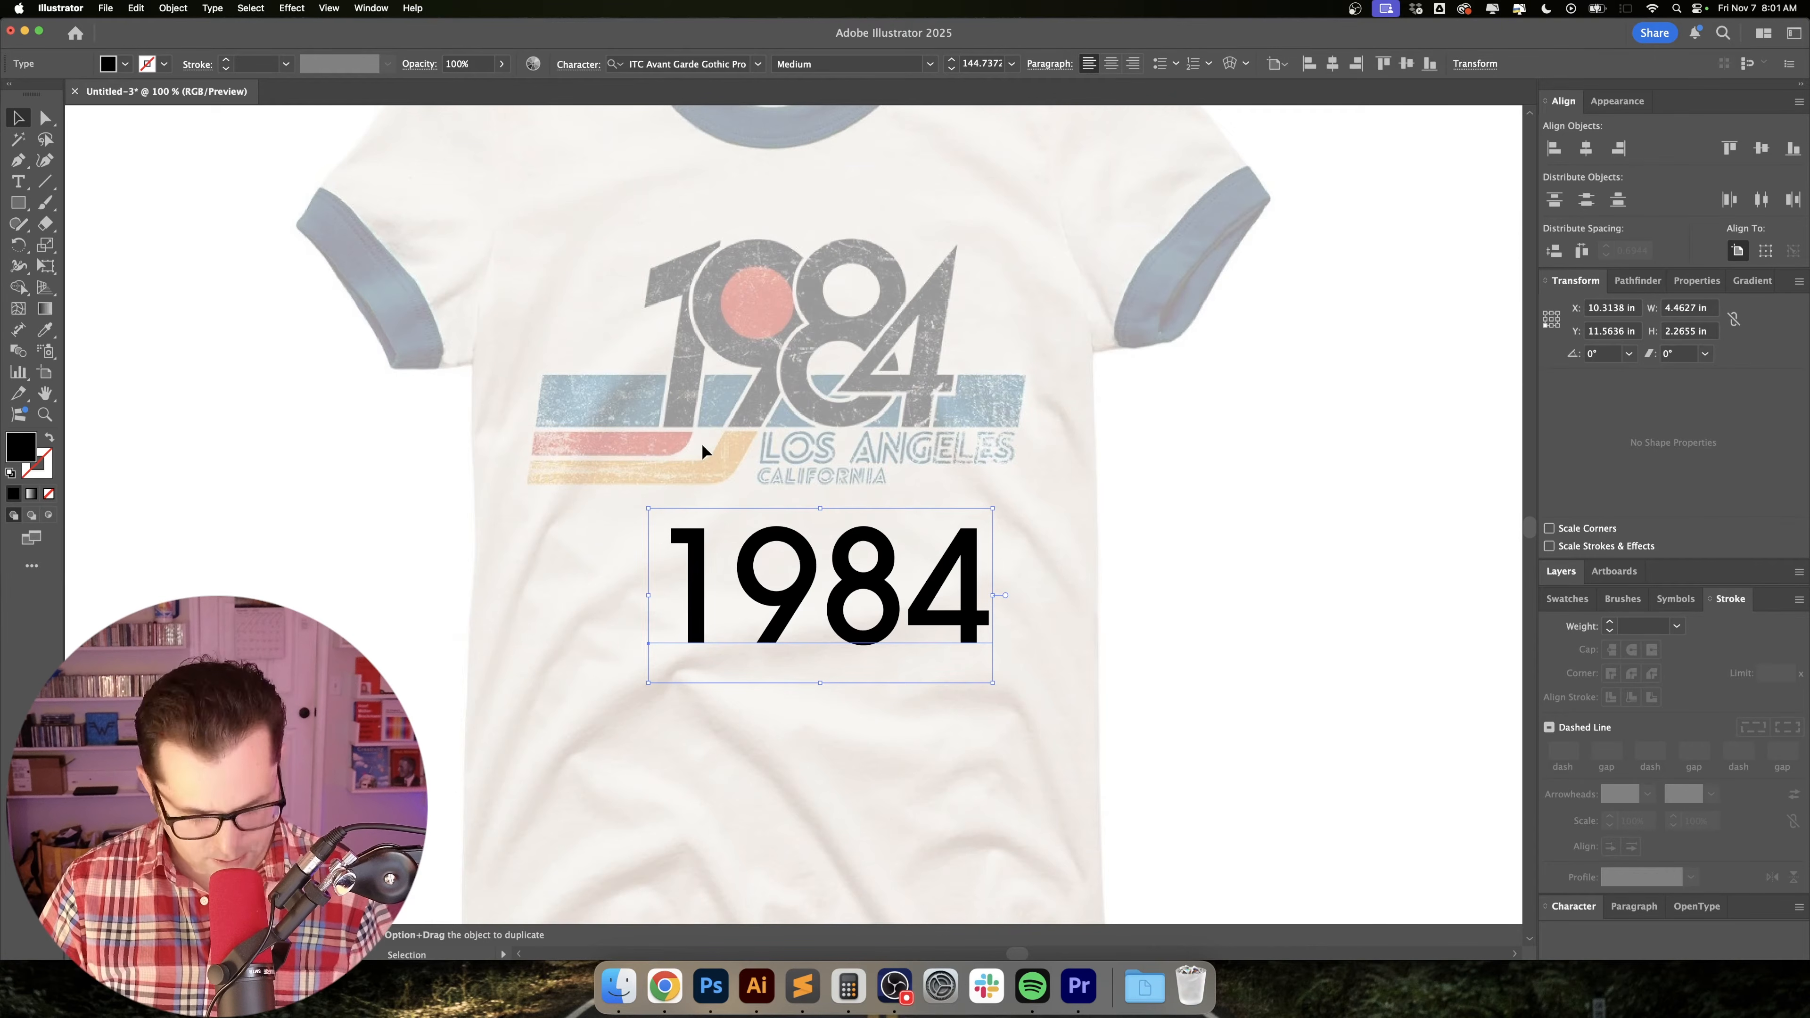
Set the 1984 text's font weight to Bold and shift it slightly up and left beneath the printed graphic.
click(929, 63)
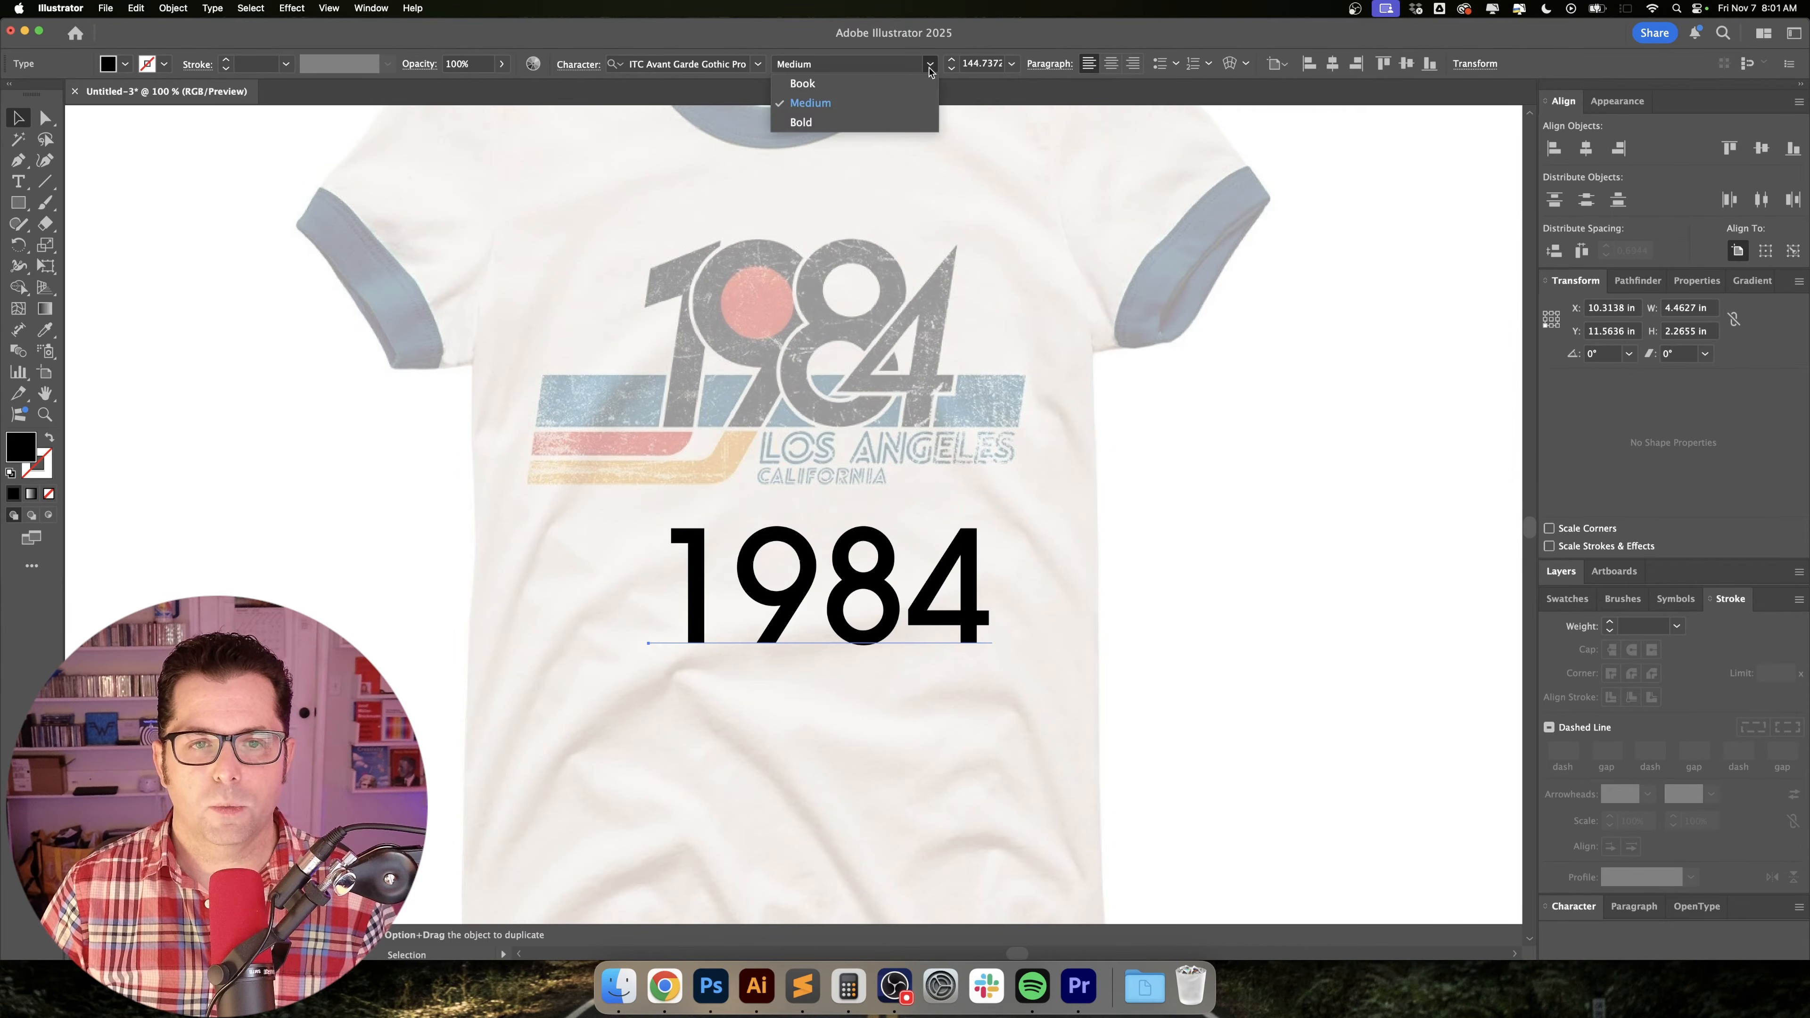
click(909, 132)
click(1131, 419)
scroll(1143, 437, down, 1)
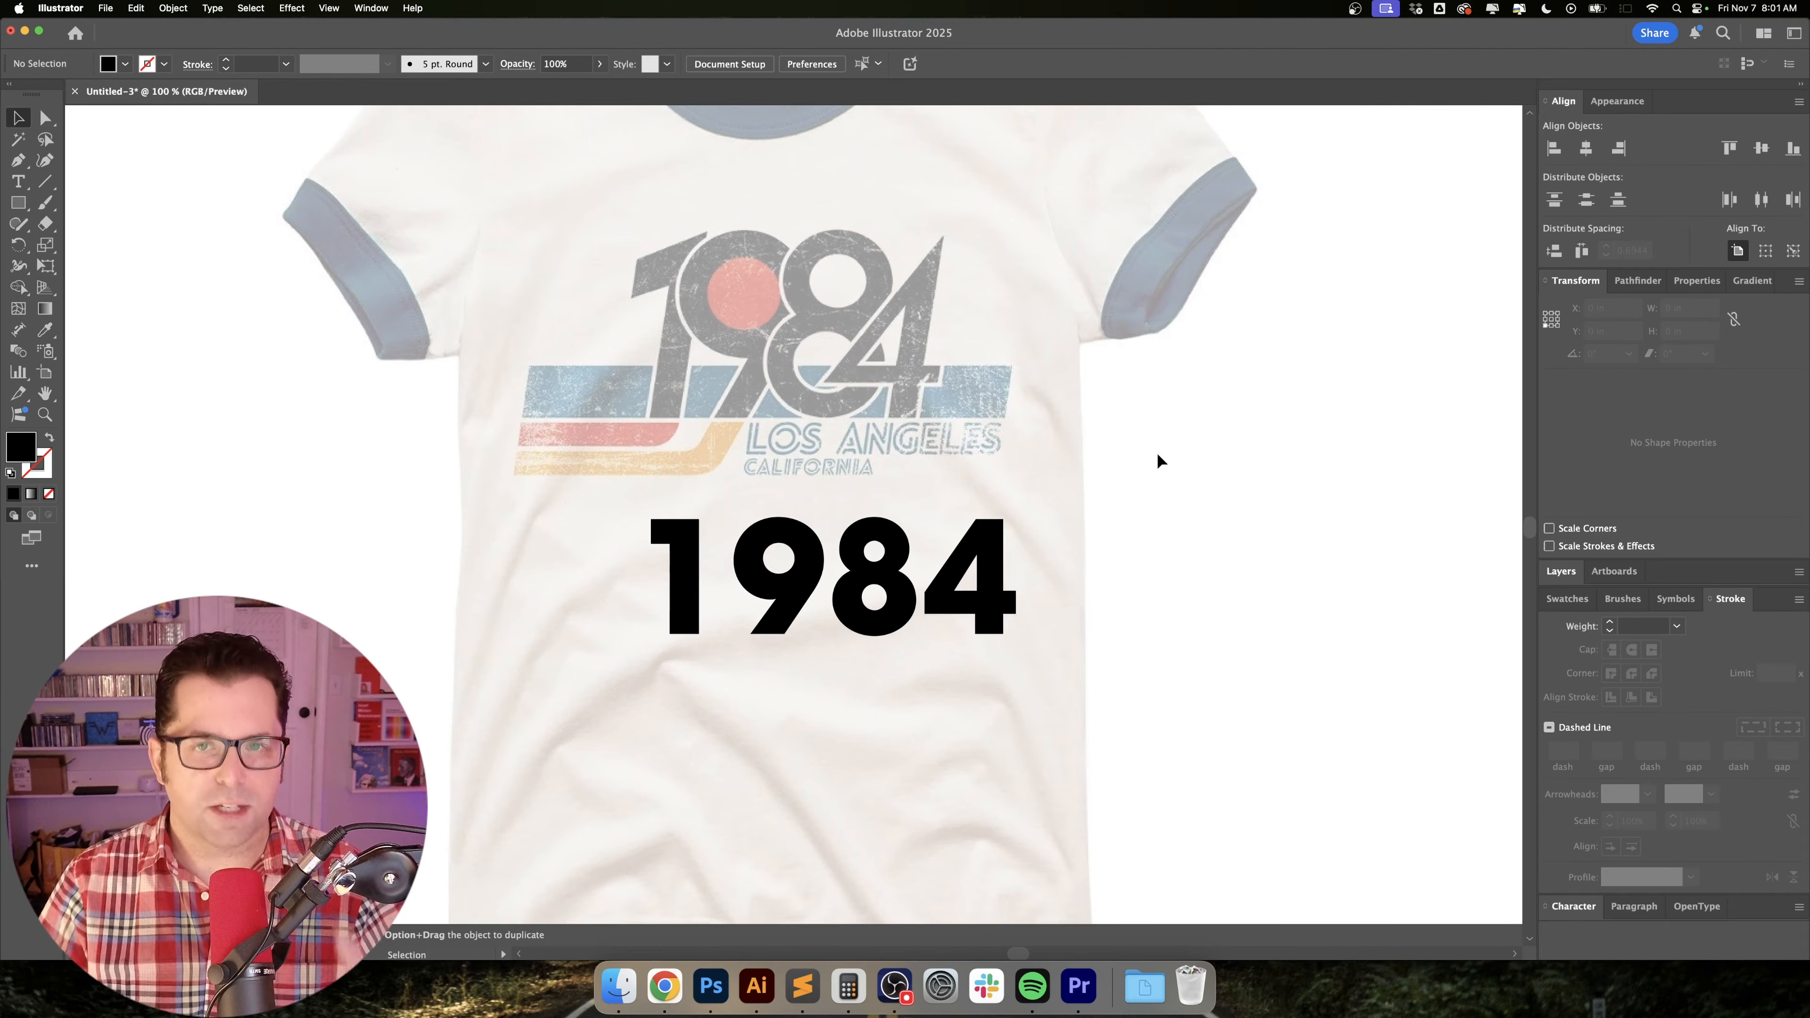
click(909, 613)
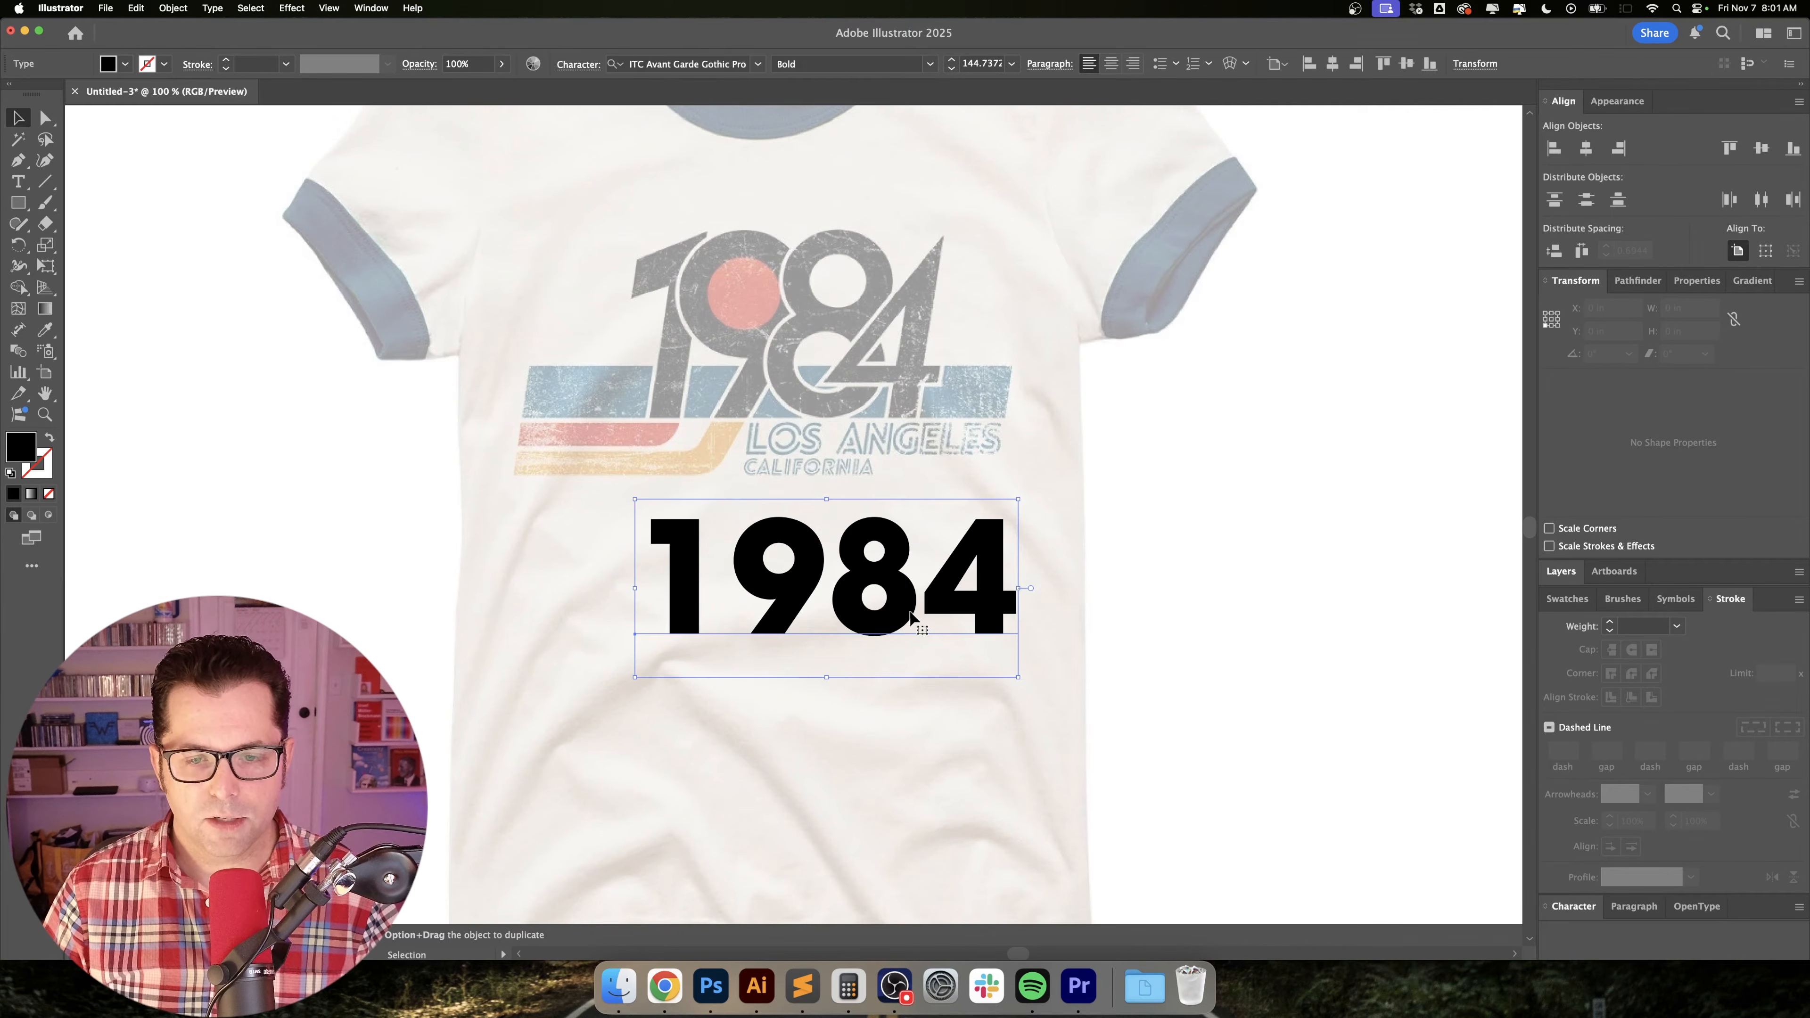
drag(926, 597, 901, 590)
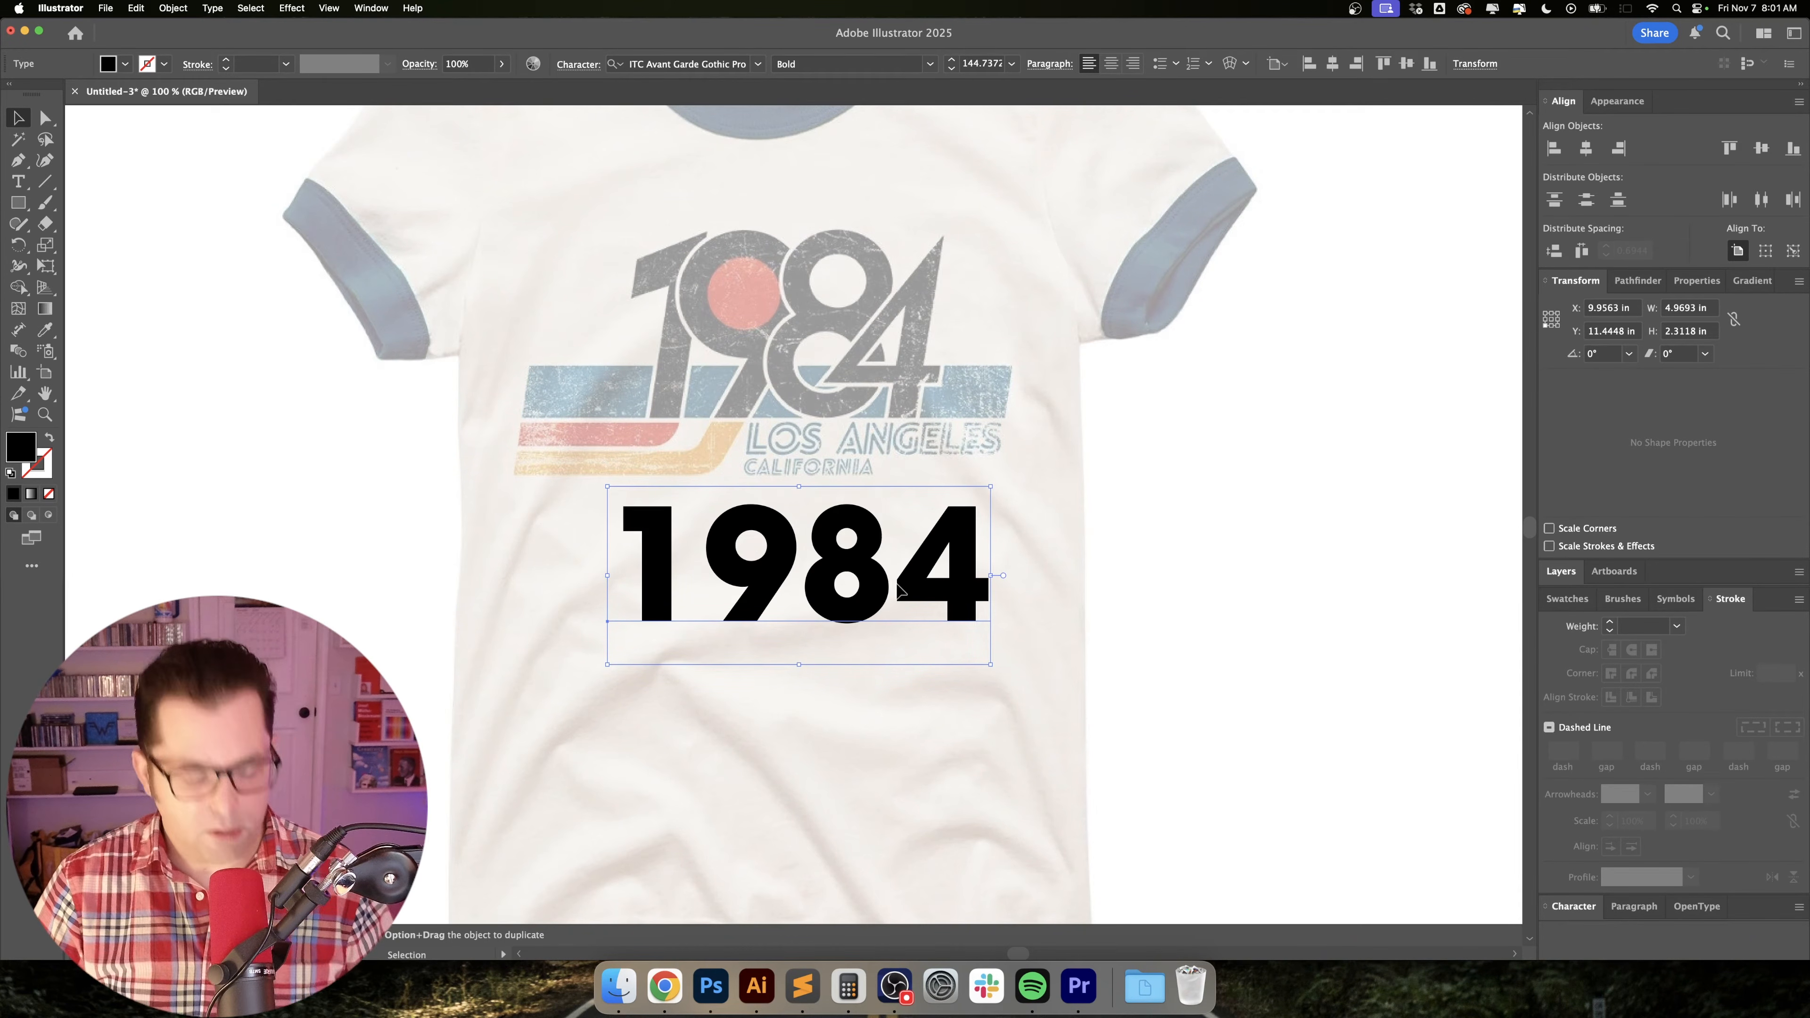
Convert the 1984 text to outlines and ungroup it into separate digits.
key(shift+super+o)
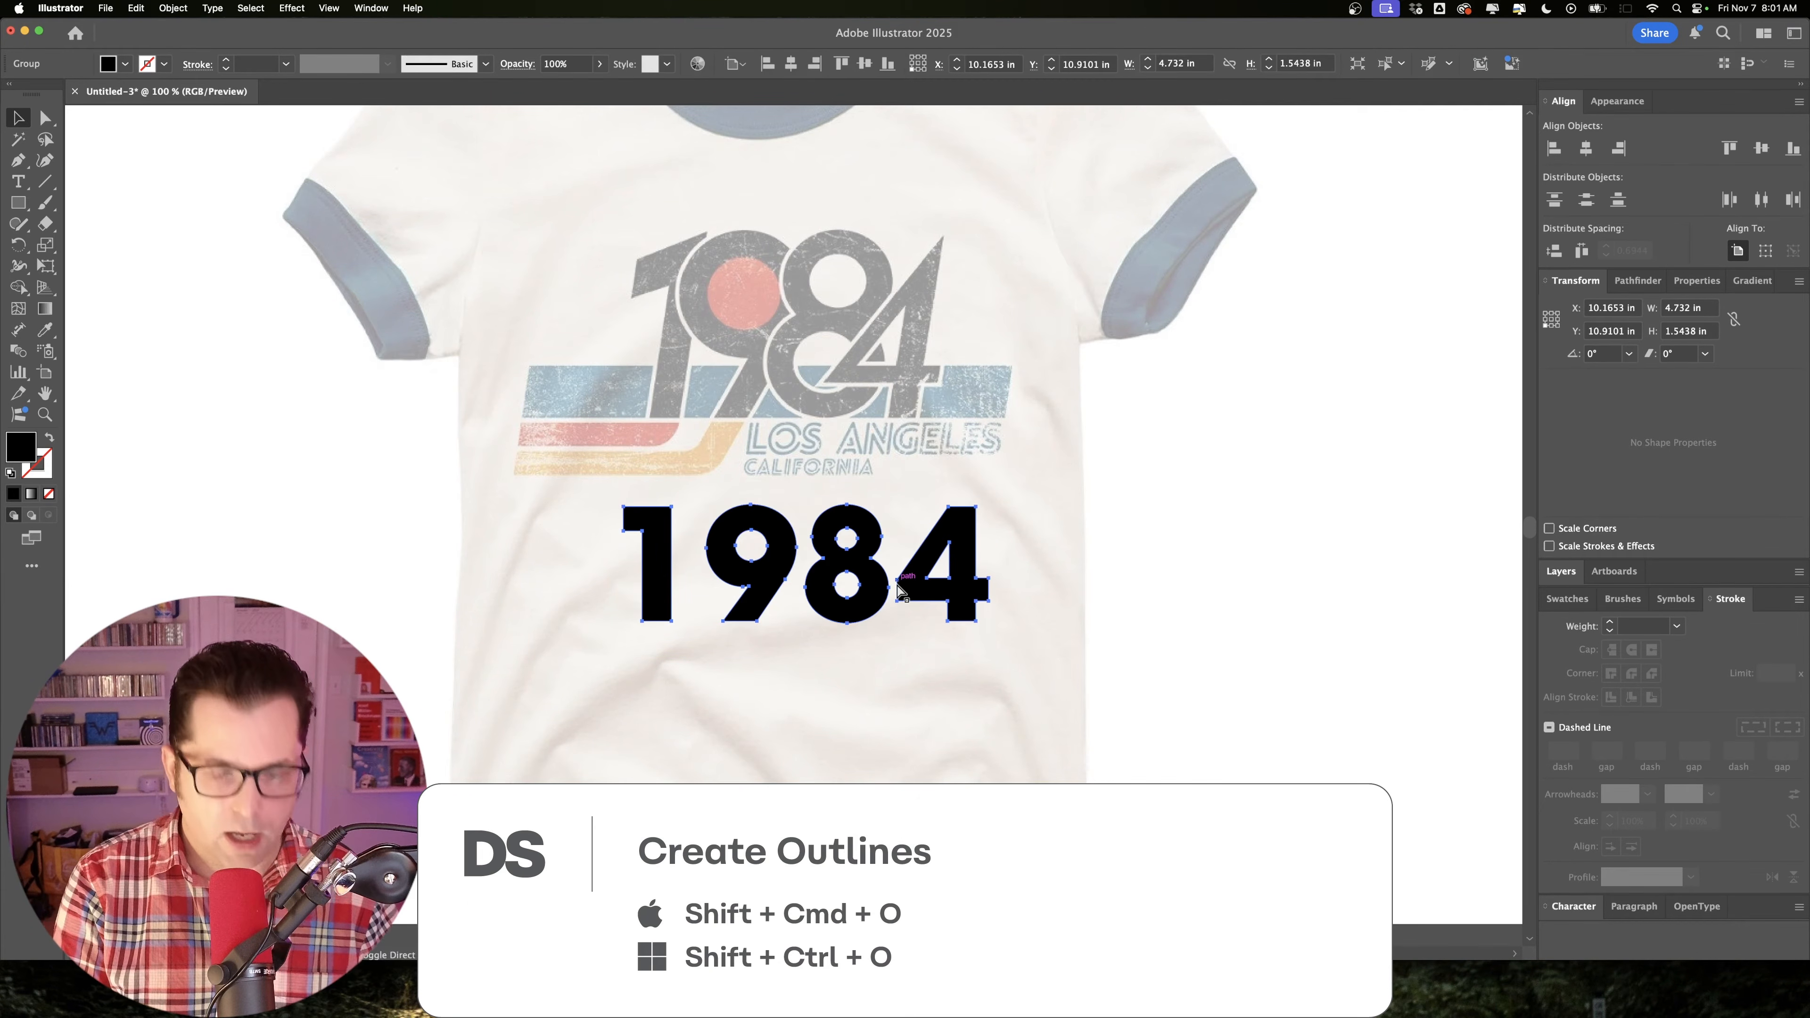
key(shift+super+g)
click(1094, 548)
Move the 9, 8 and 4 leftward so that each digit overlaps the one before it.
key(super+equal)
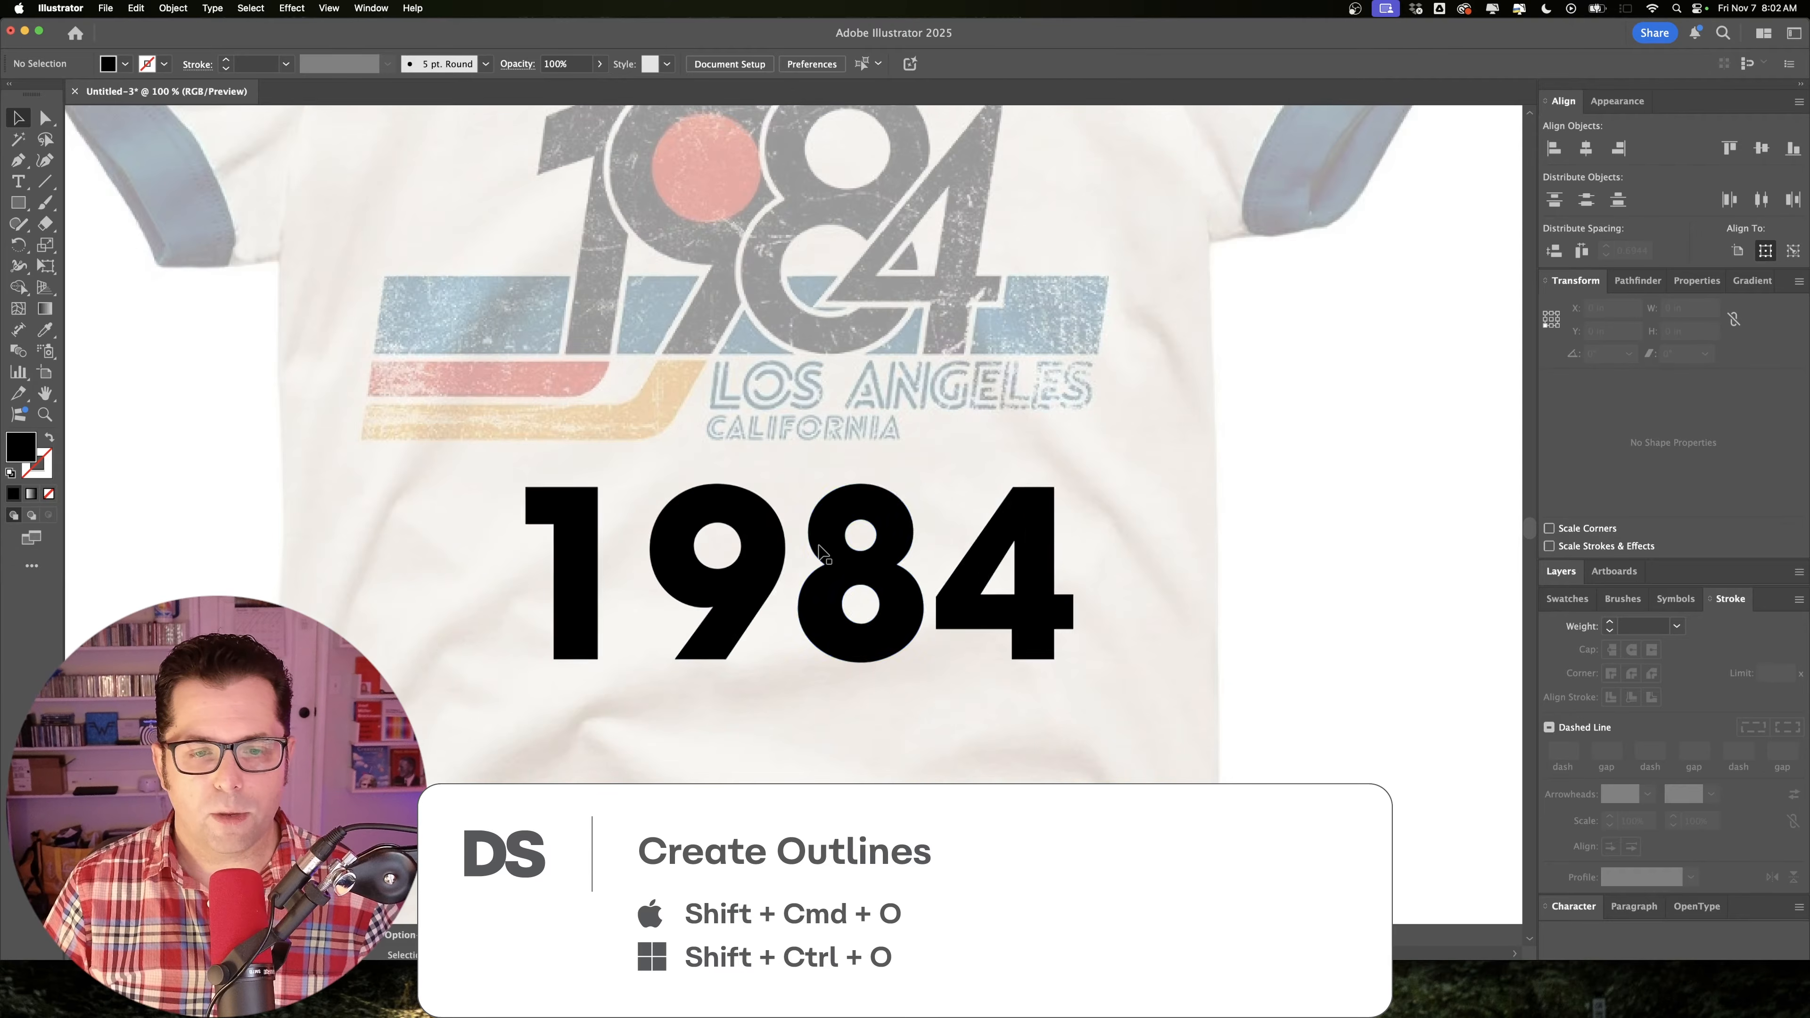
drag(745, 612, 676, 520)
click(788, 471)
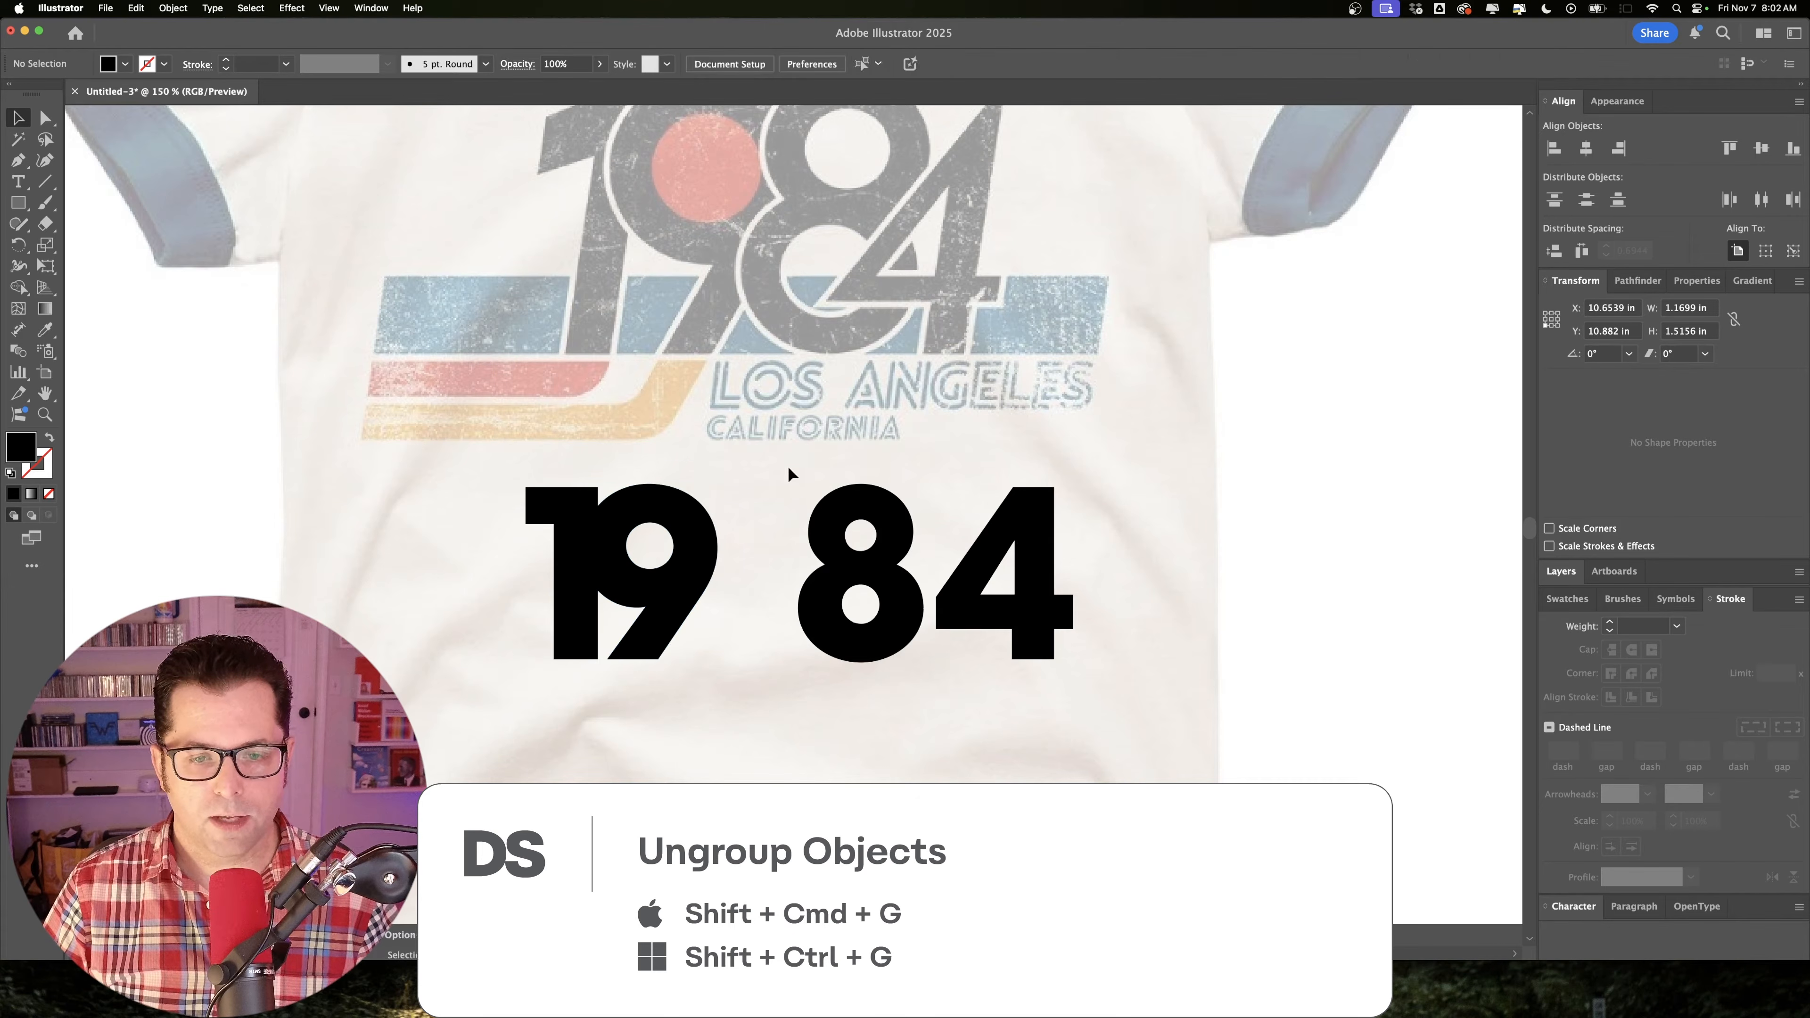
click(861, 570)
drag(884, 577, 772, 583)
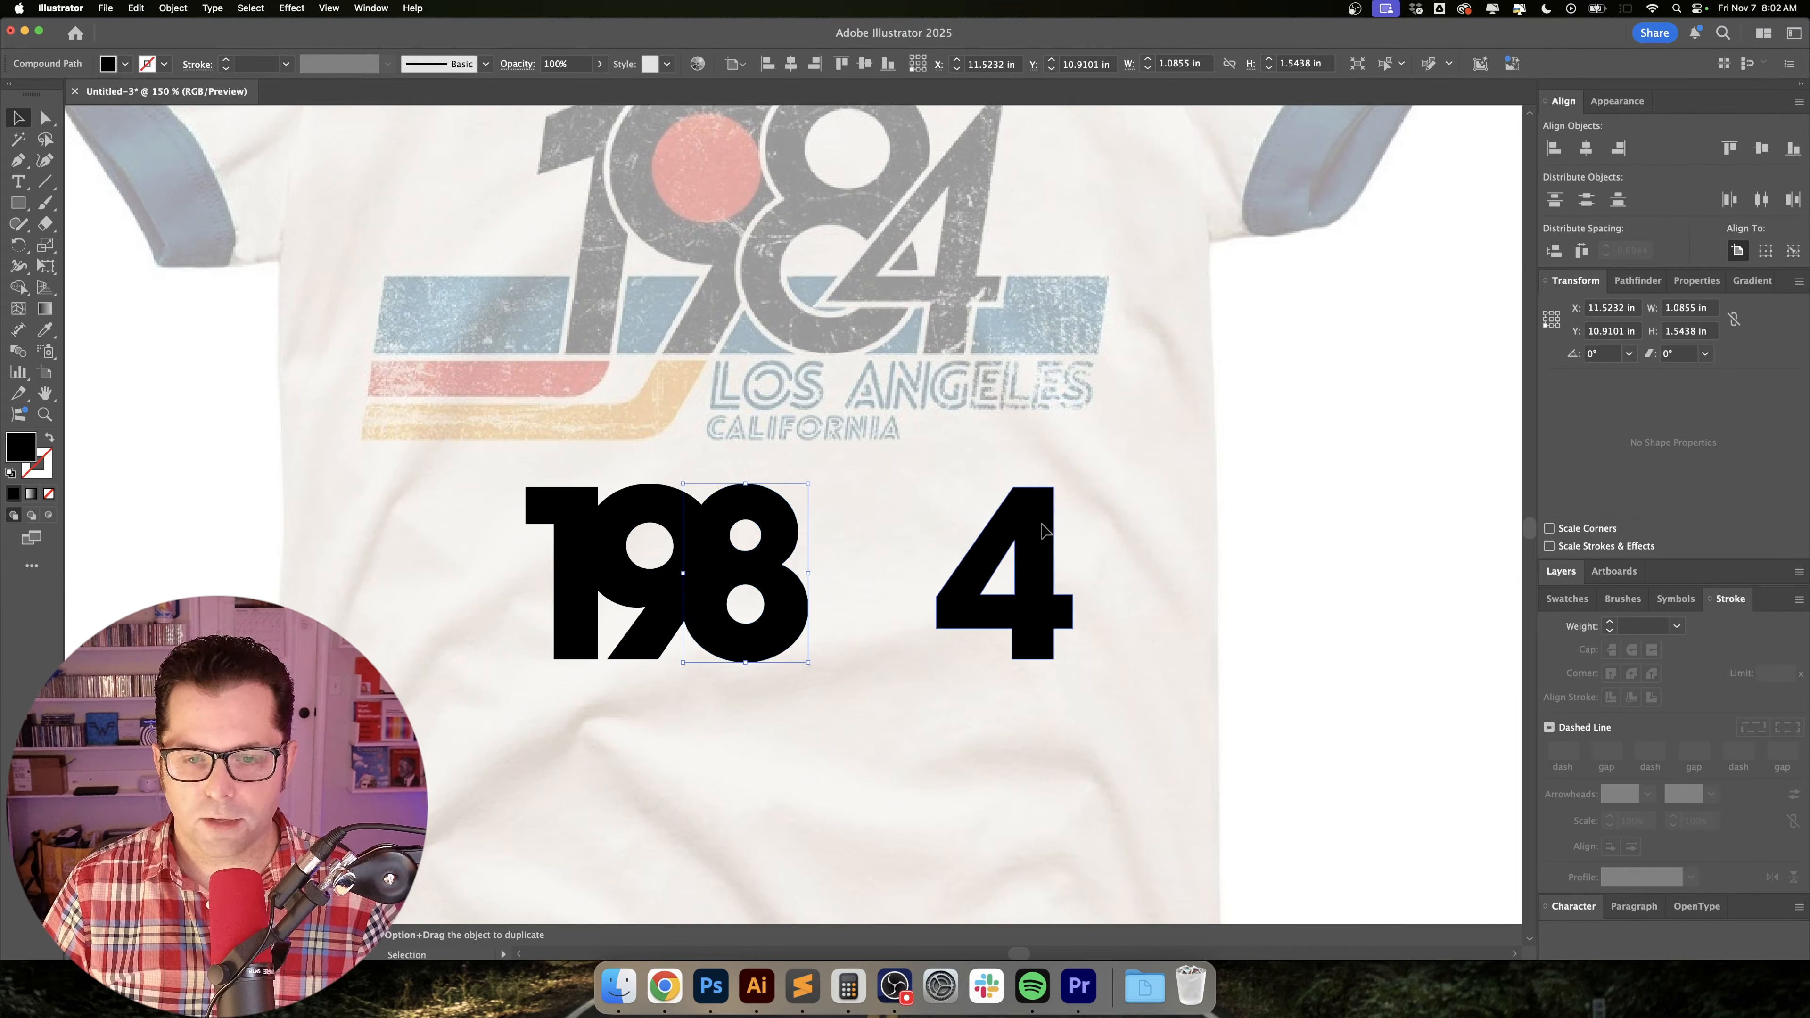
click(1035, 545)
drag(1048, 555, 874, 550)
click(1012, 445)
Swap the fill and stroke of all four digits to show them as outlines only.
drag(1010, 439, 572, 676)
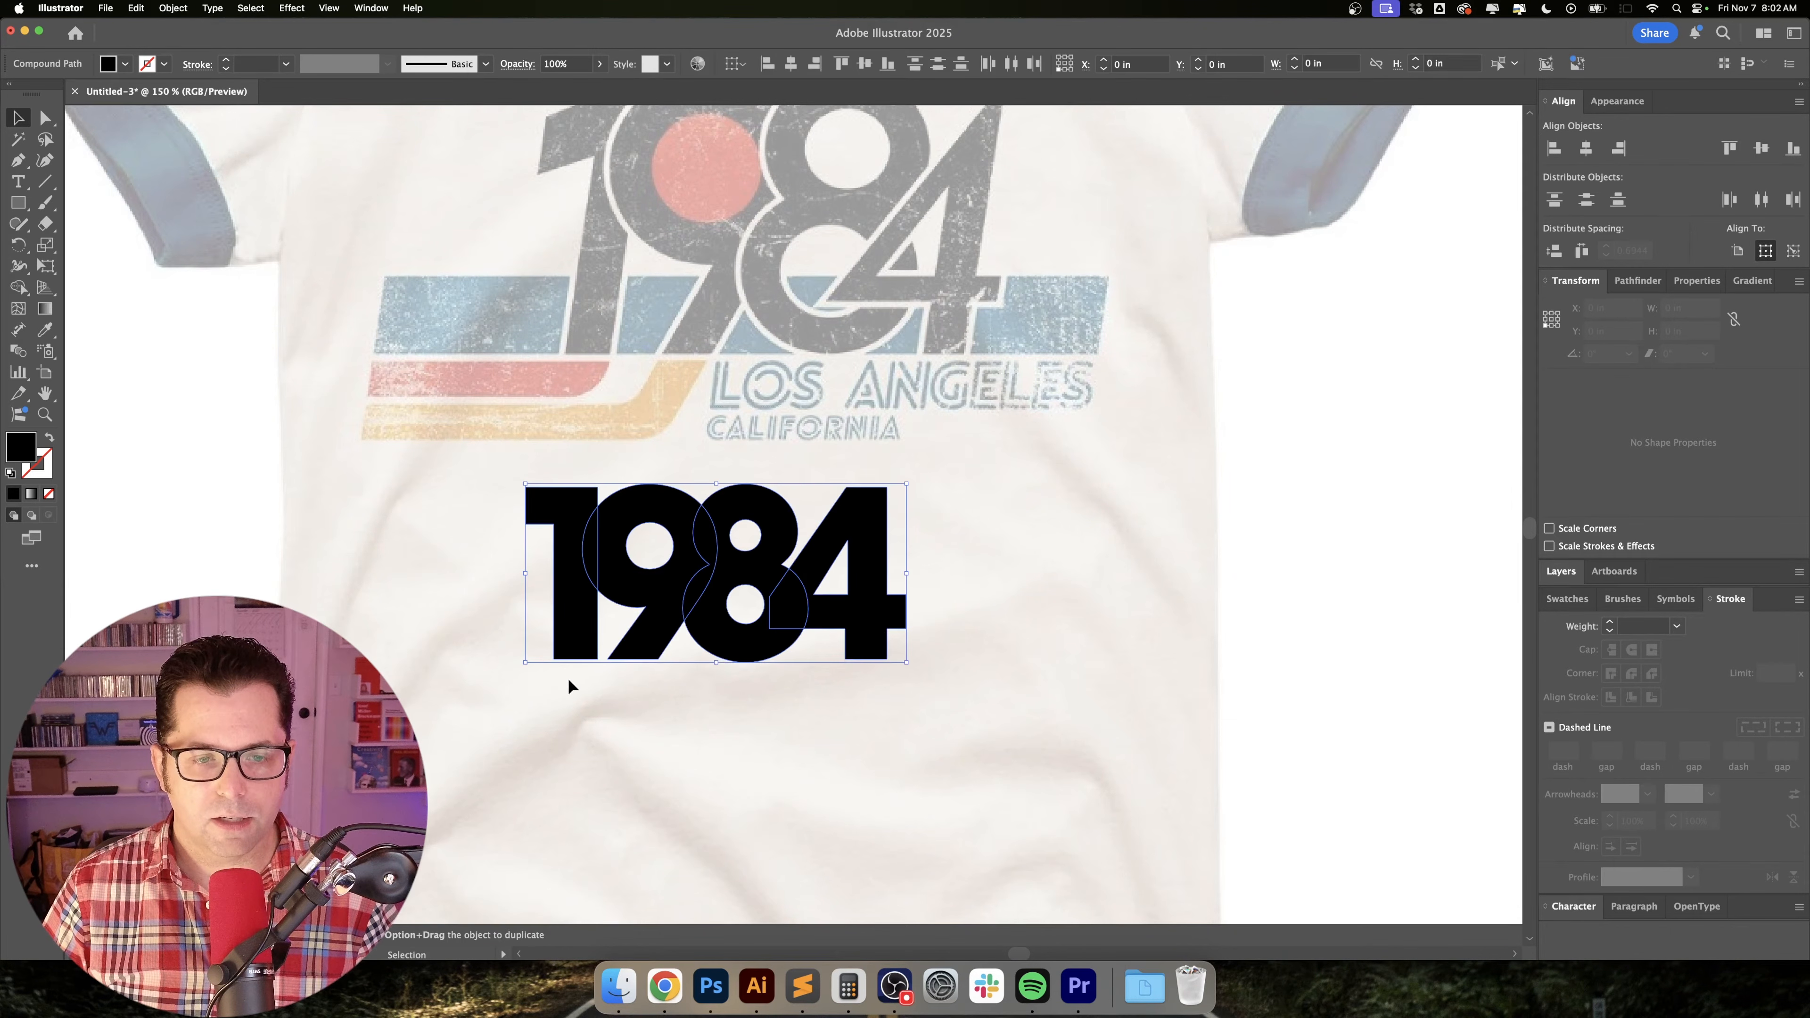
key(shift+x)
click(947, 524)
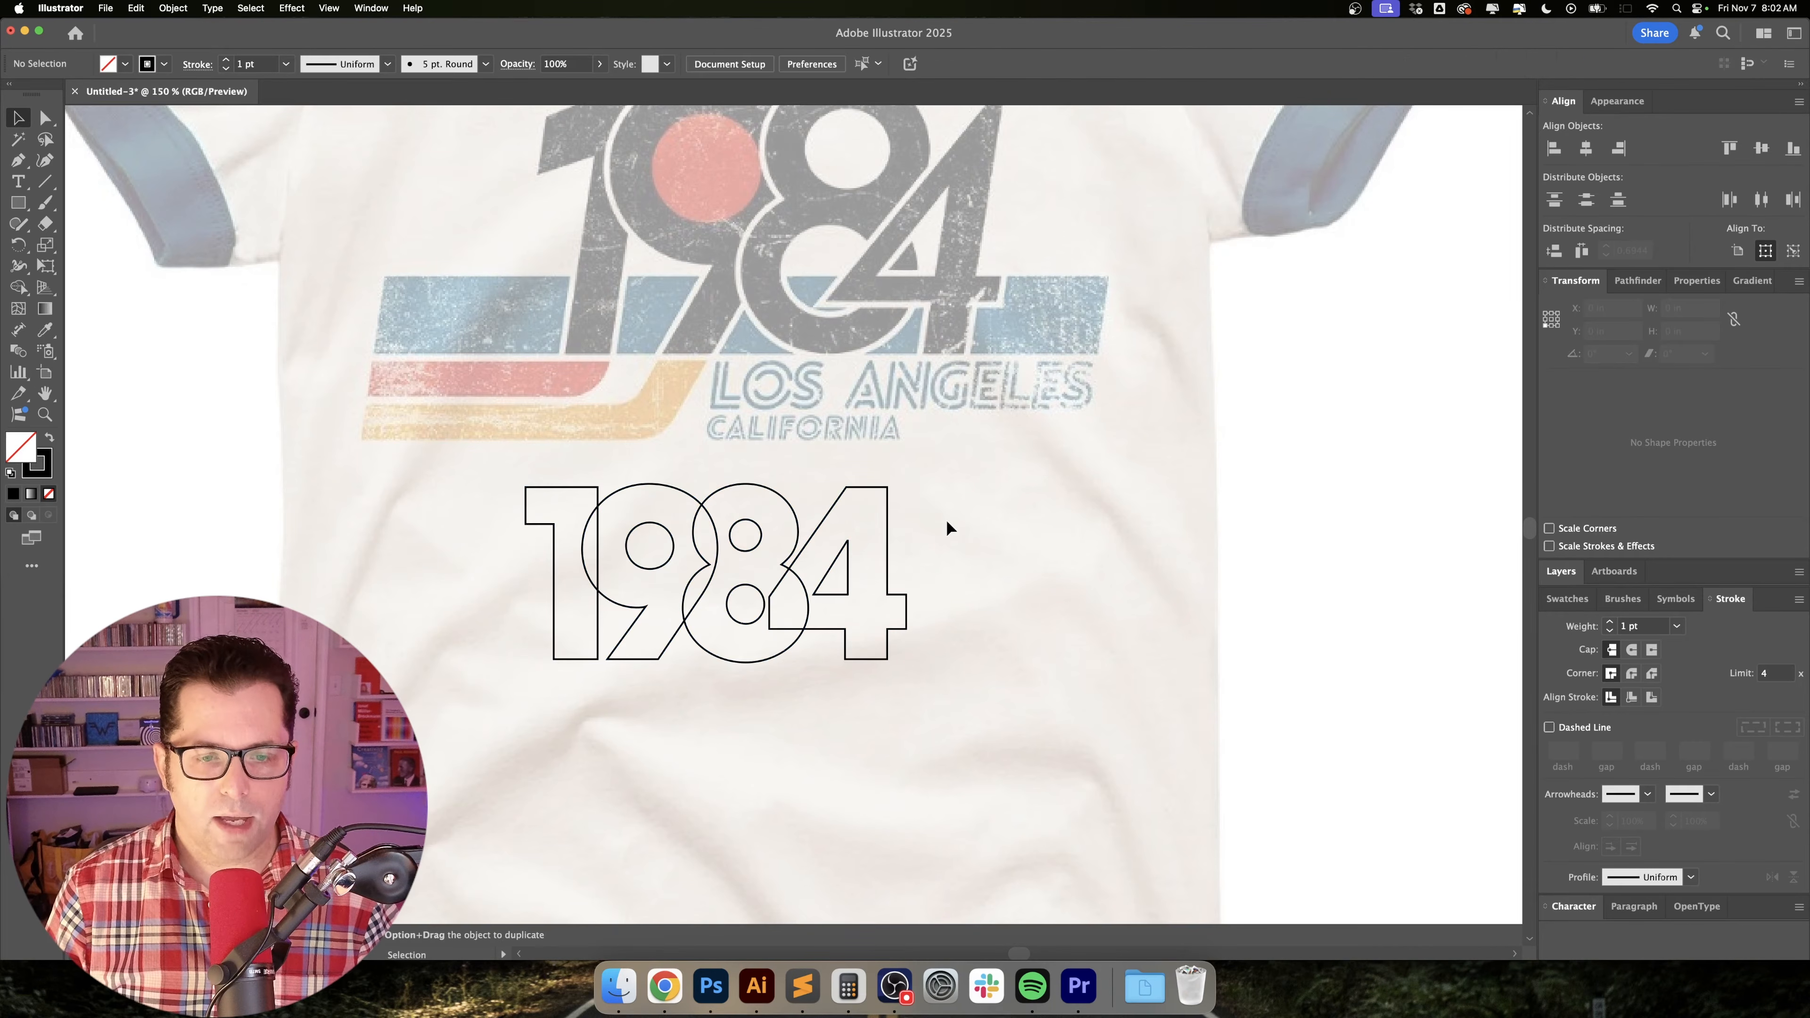
Examine the overlaps between the outlined digits and compare their shapes with the reference 1984 lettering.
key(super+equal)
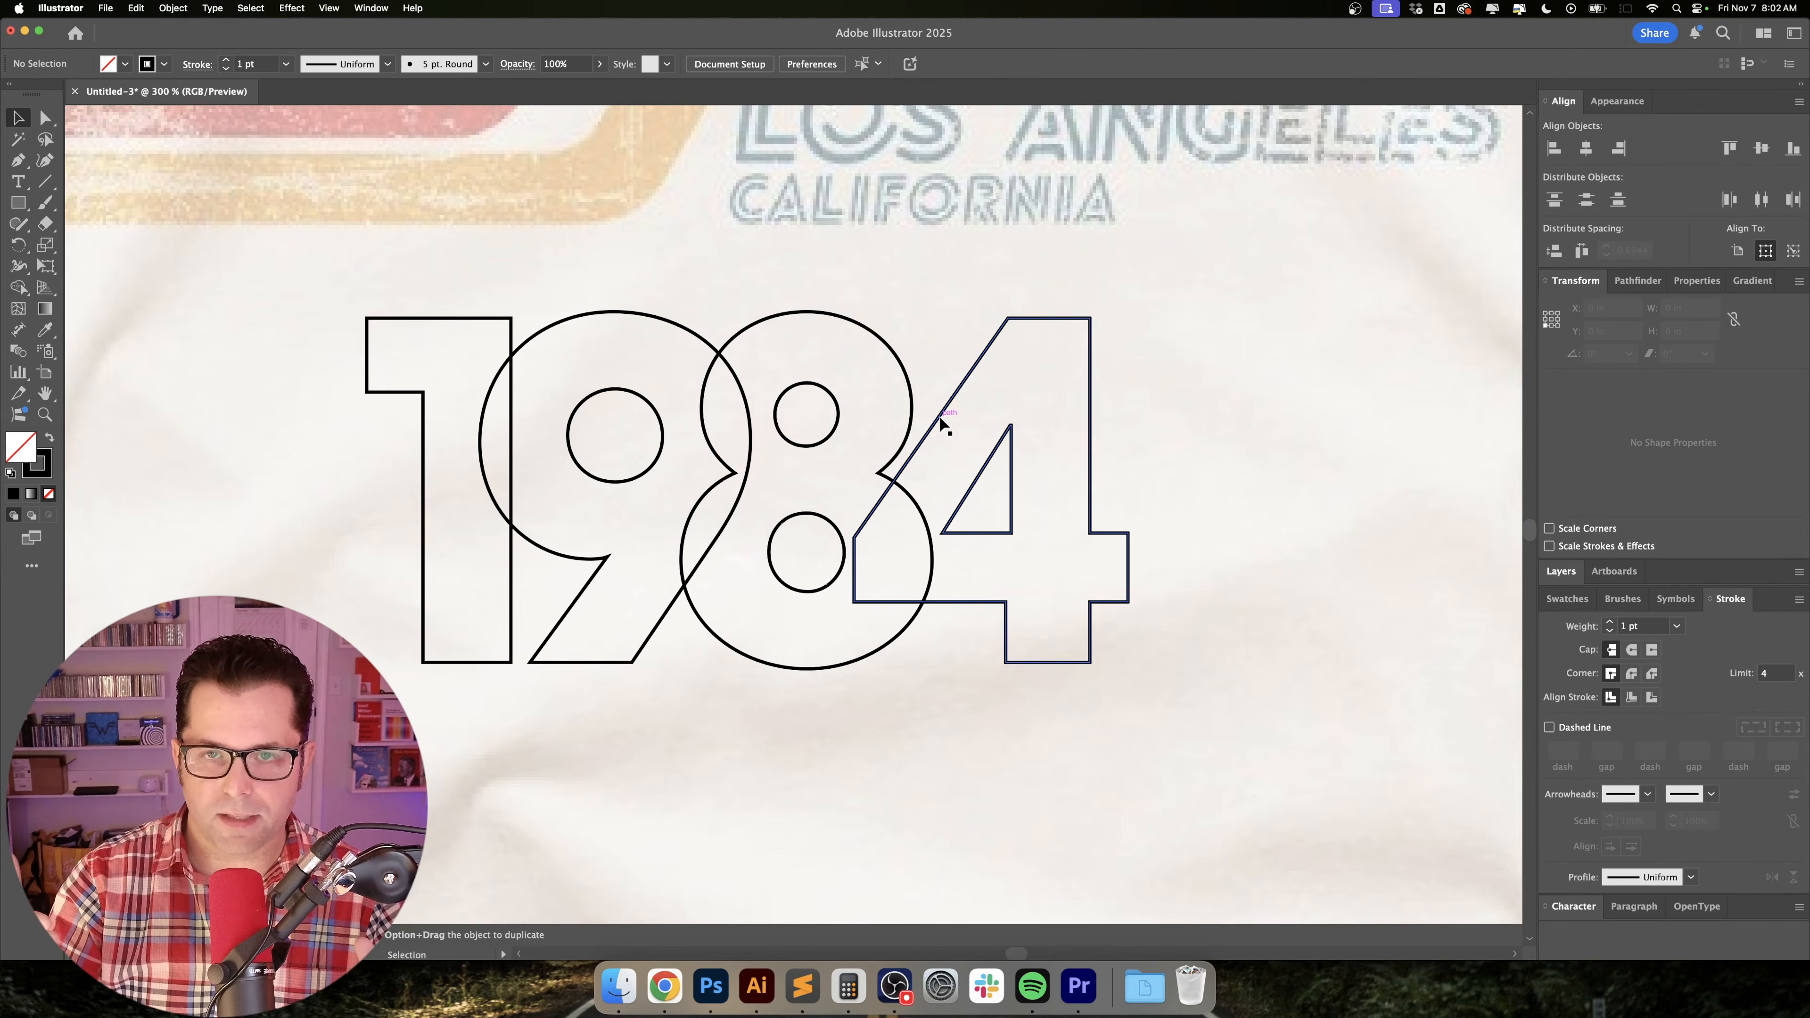
scroll(918, 510, up, 3)
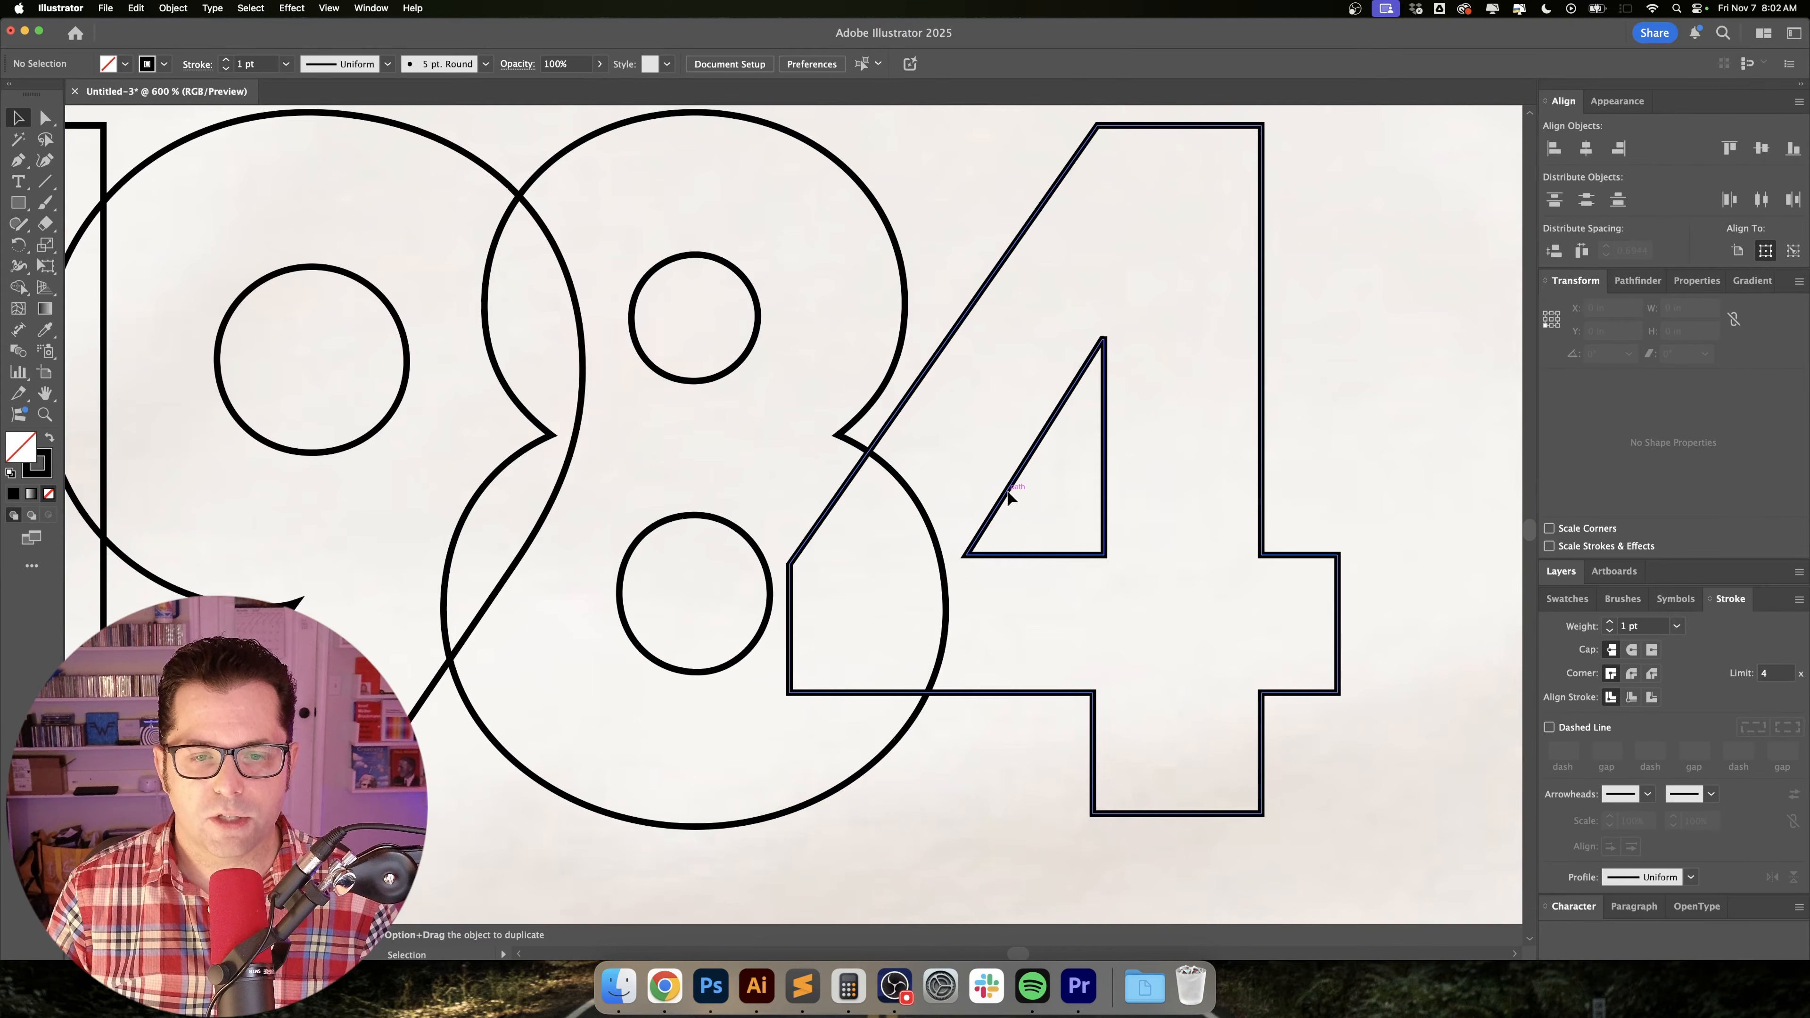
mouse_move(1007, 495)
mouse_down()
mouse_move(978, 493)
mouse_move(1012, 492)
mouse_up()
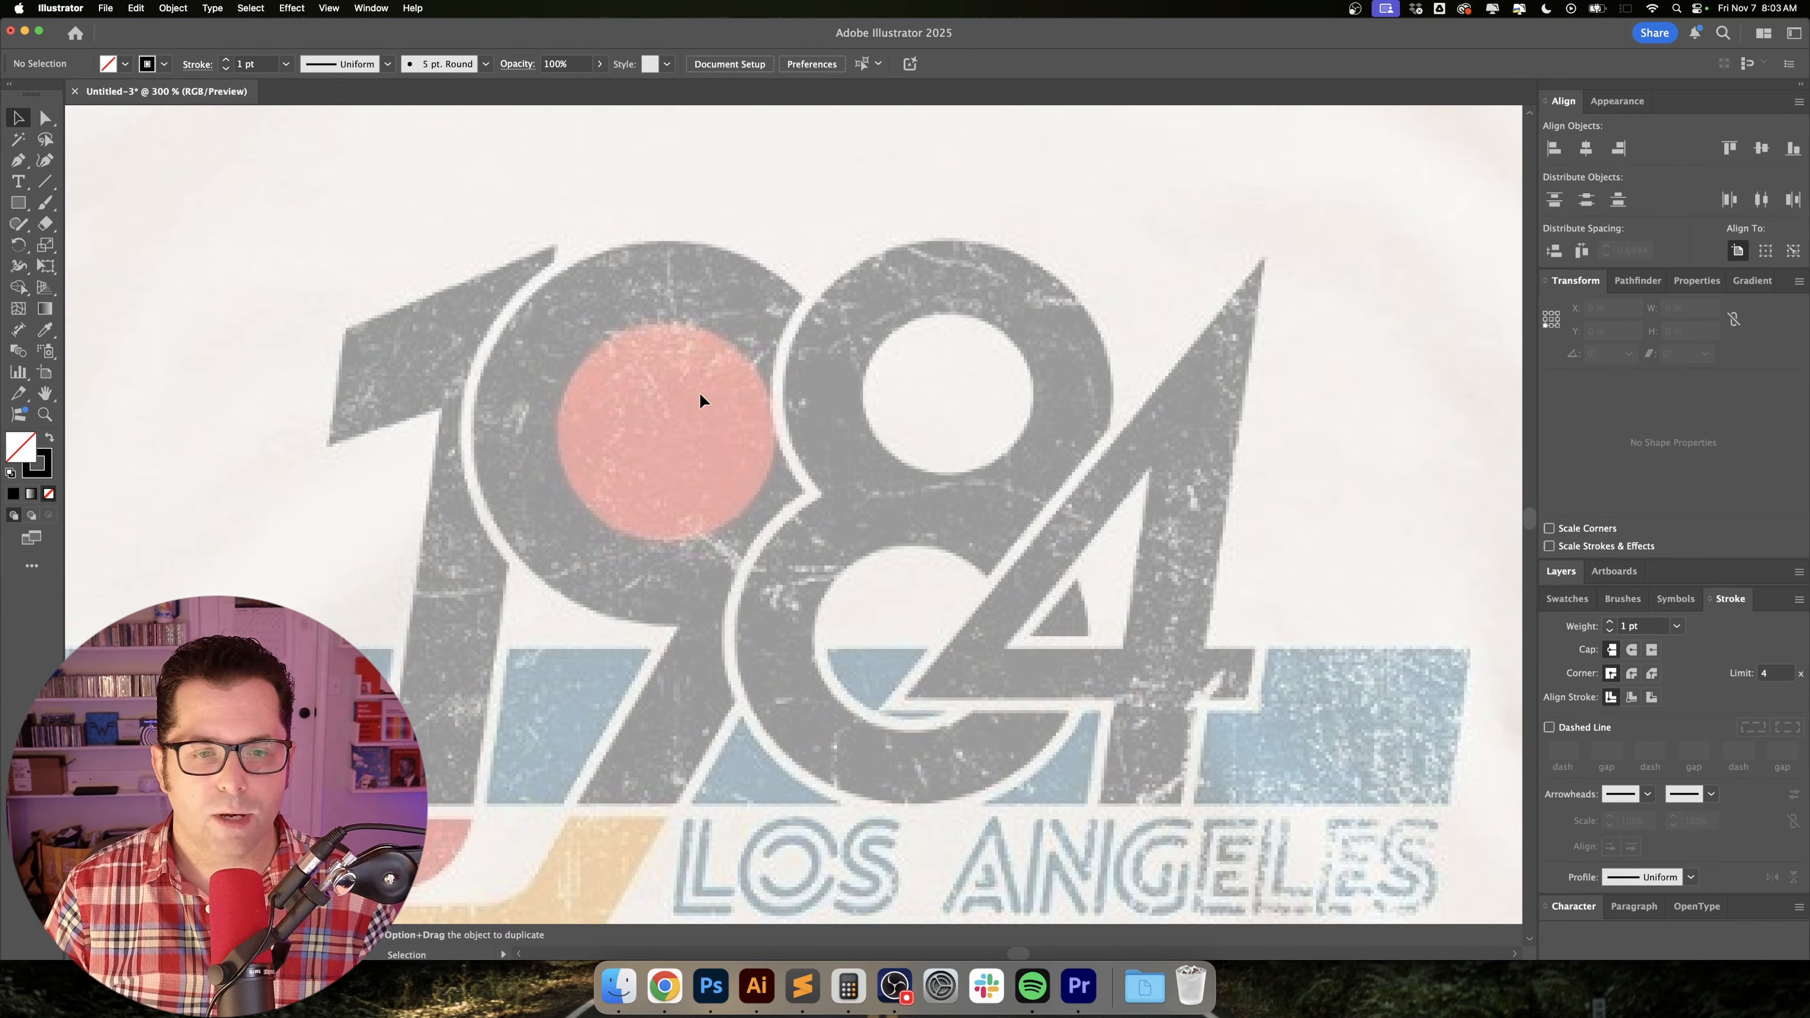
scroll(780, 401, up, 1)
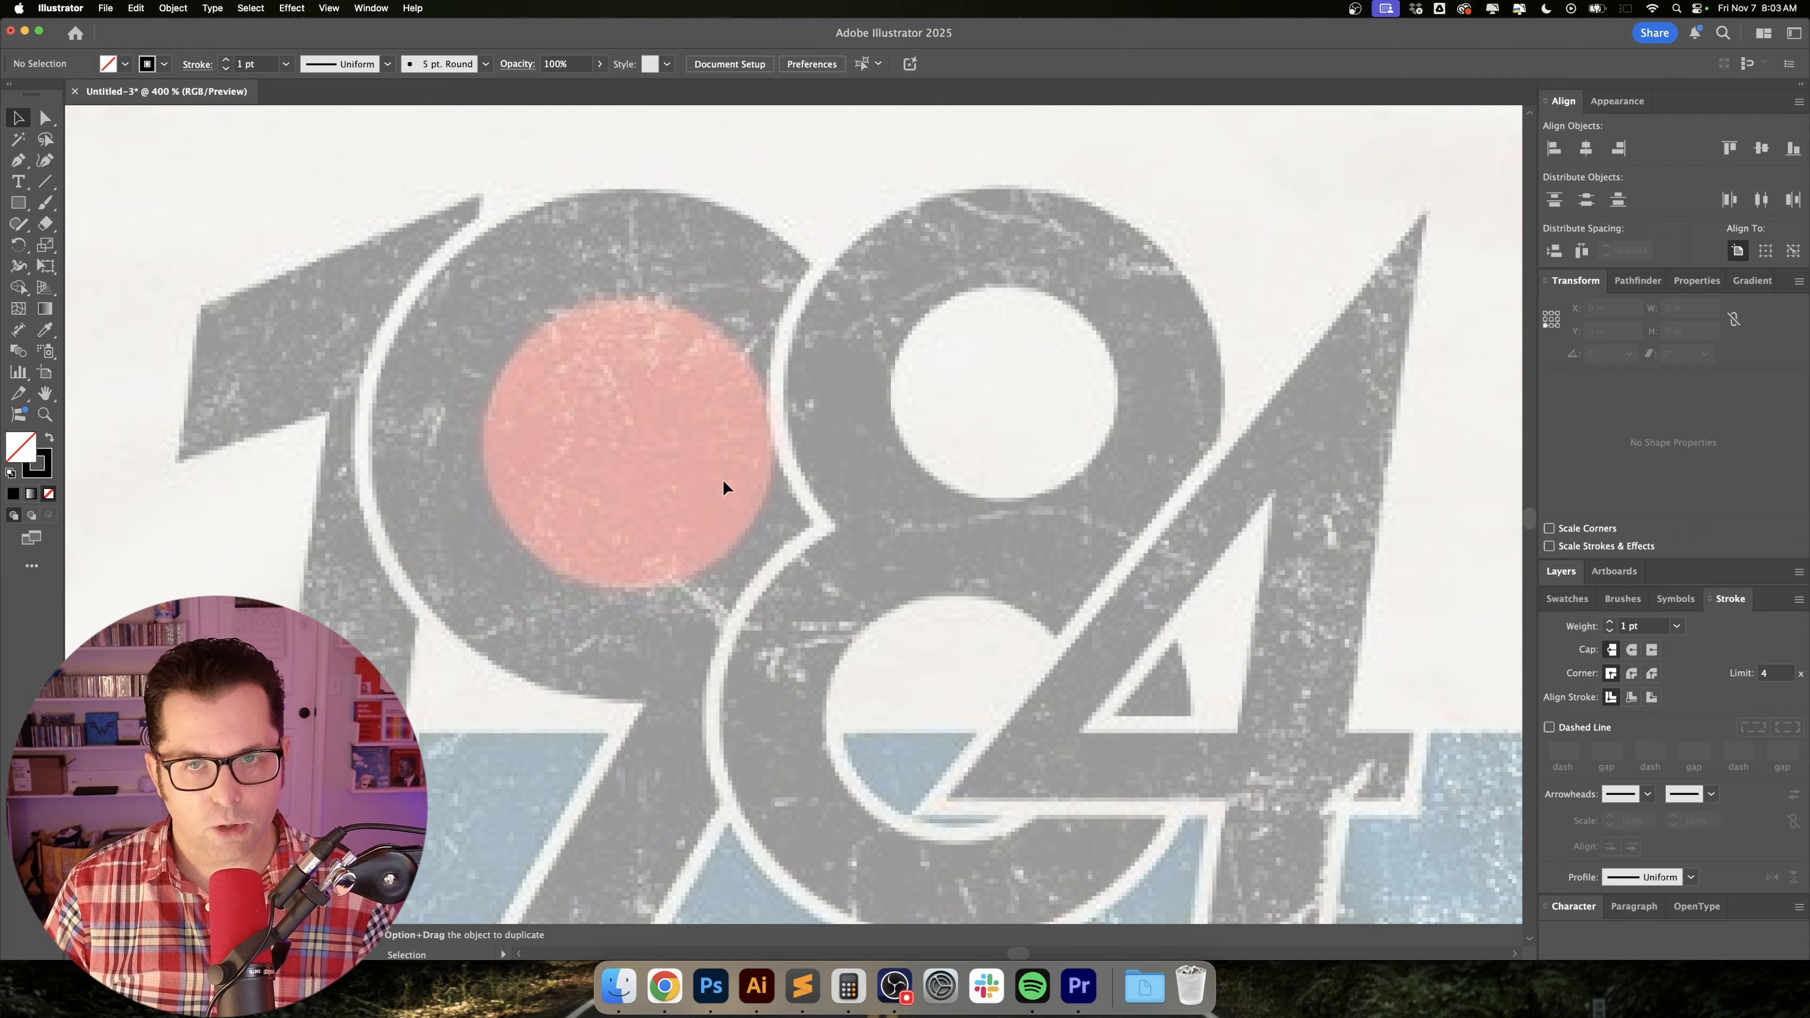
scroll(722, 480, down, 15)
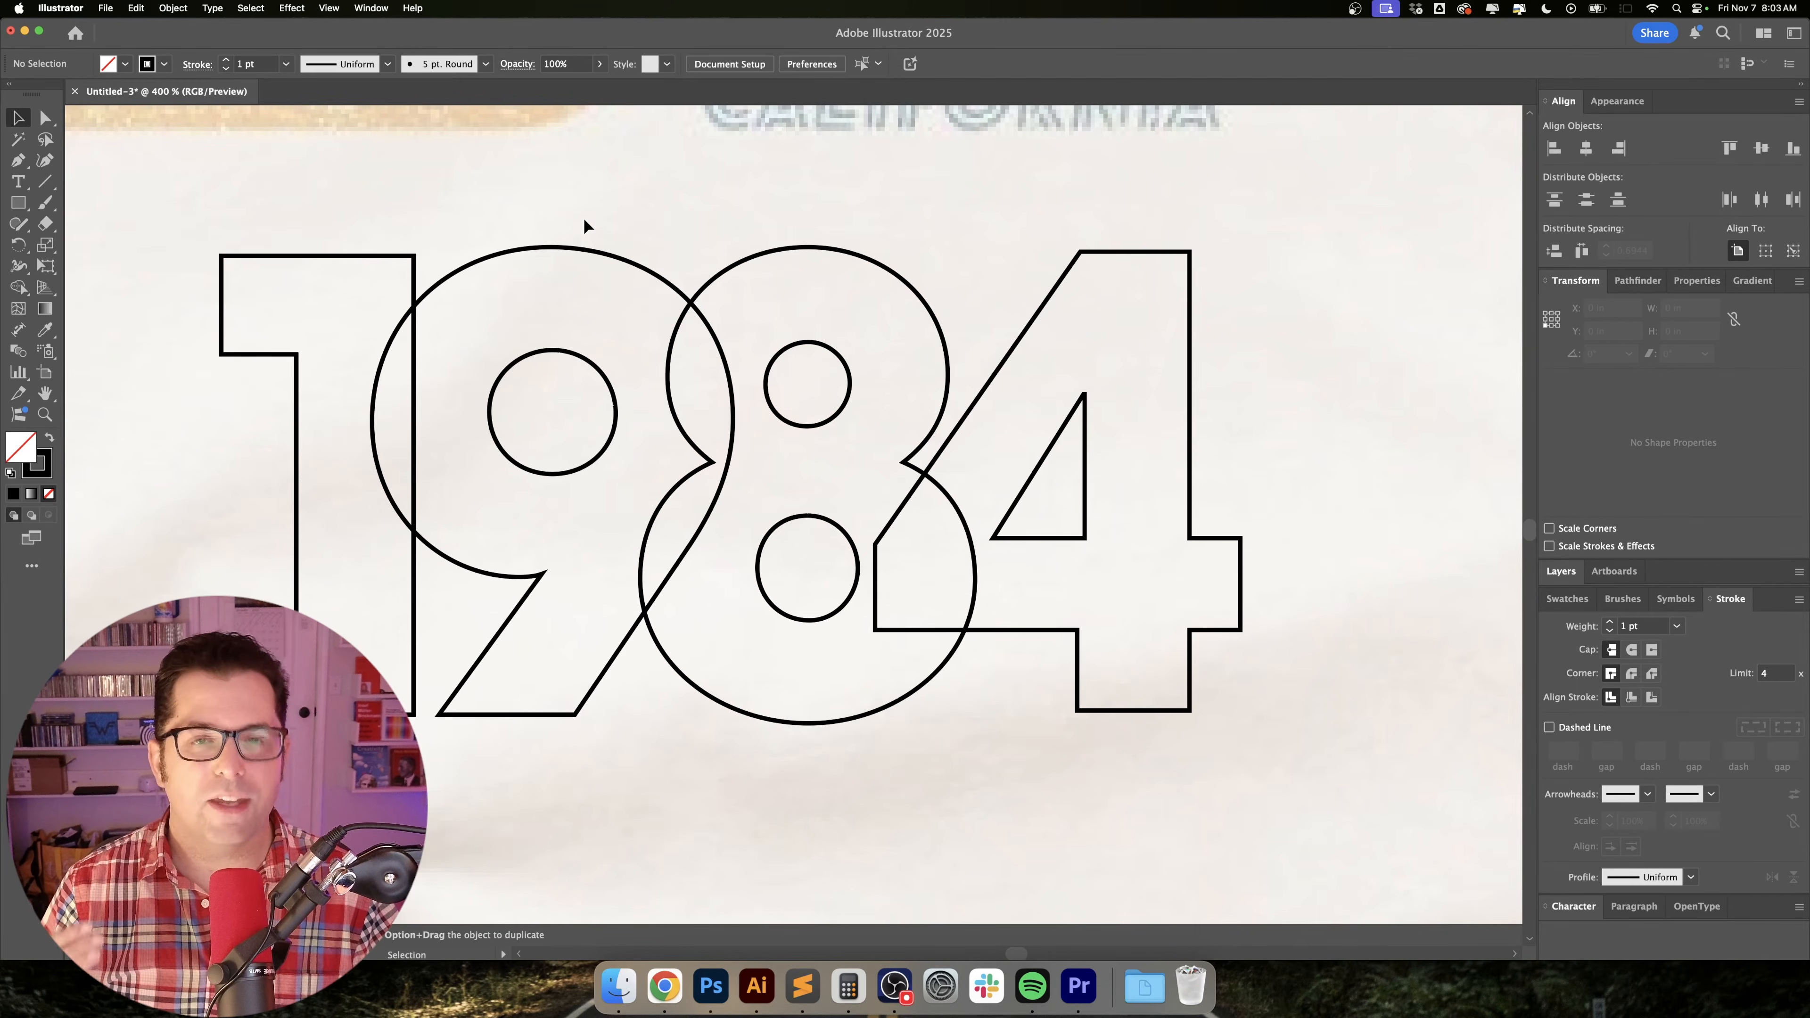
scroll(583, 225, left, 2)
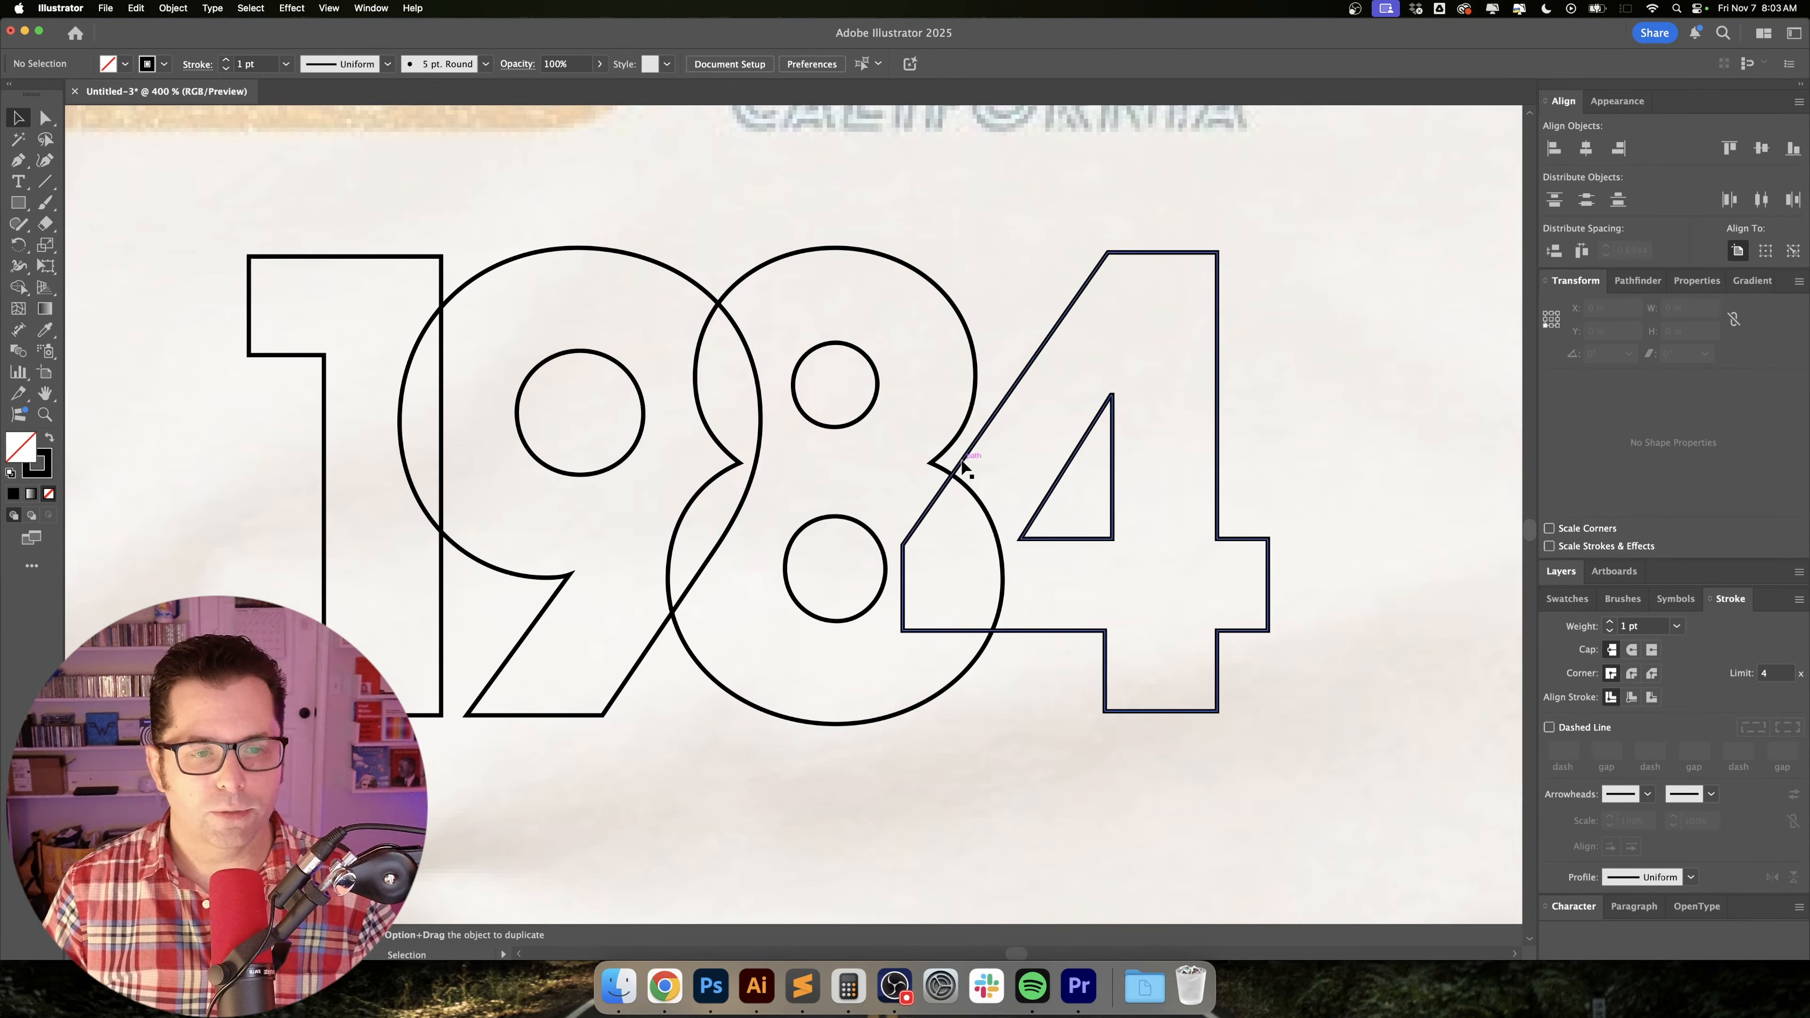
Swap the stroke back to the fill on all four digits so they are solid black.
key(super+minus)
key(super+minus)
key(super+a)
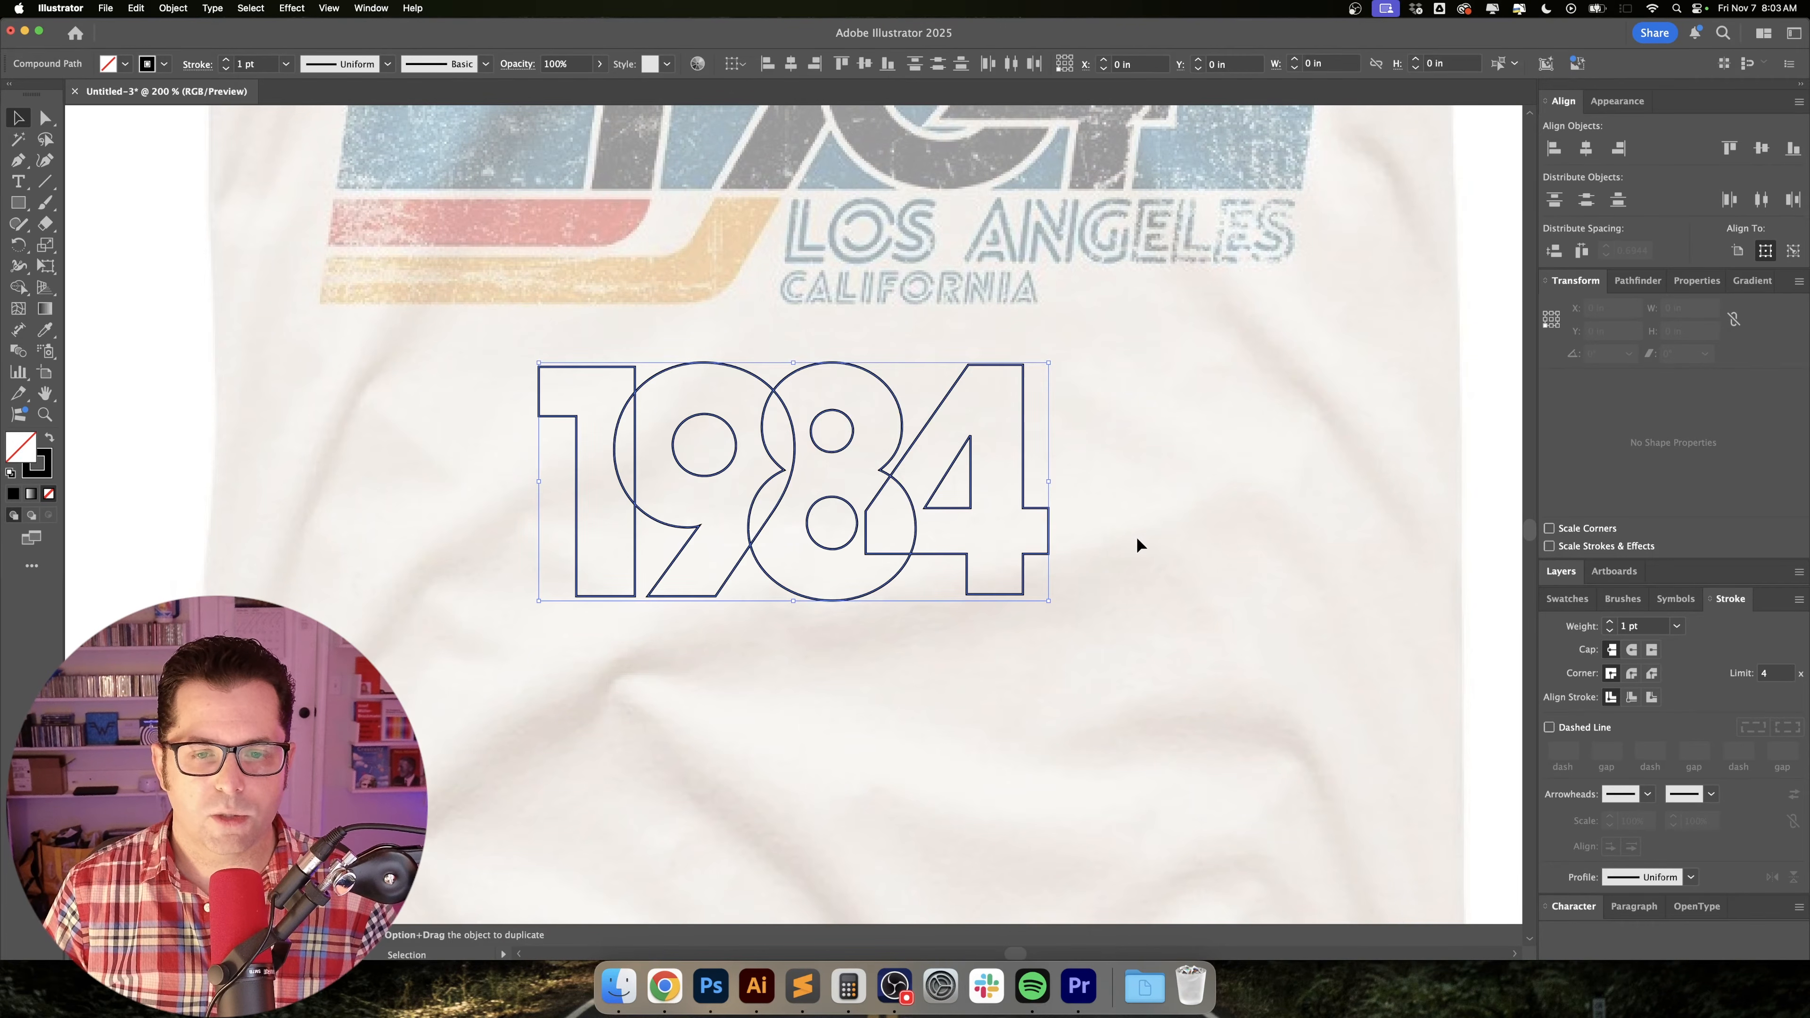
key(shift+x)
key(super+shift+a)
drag(1150, 490, 1157, 520)
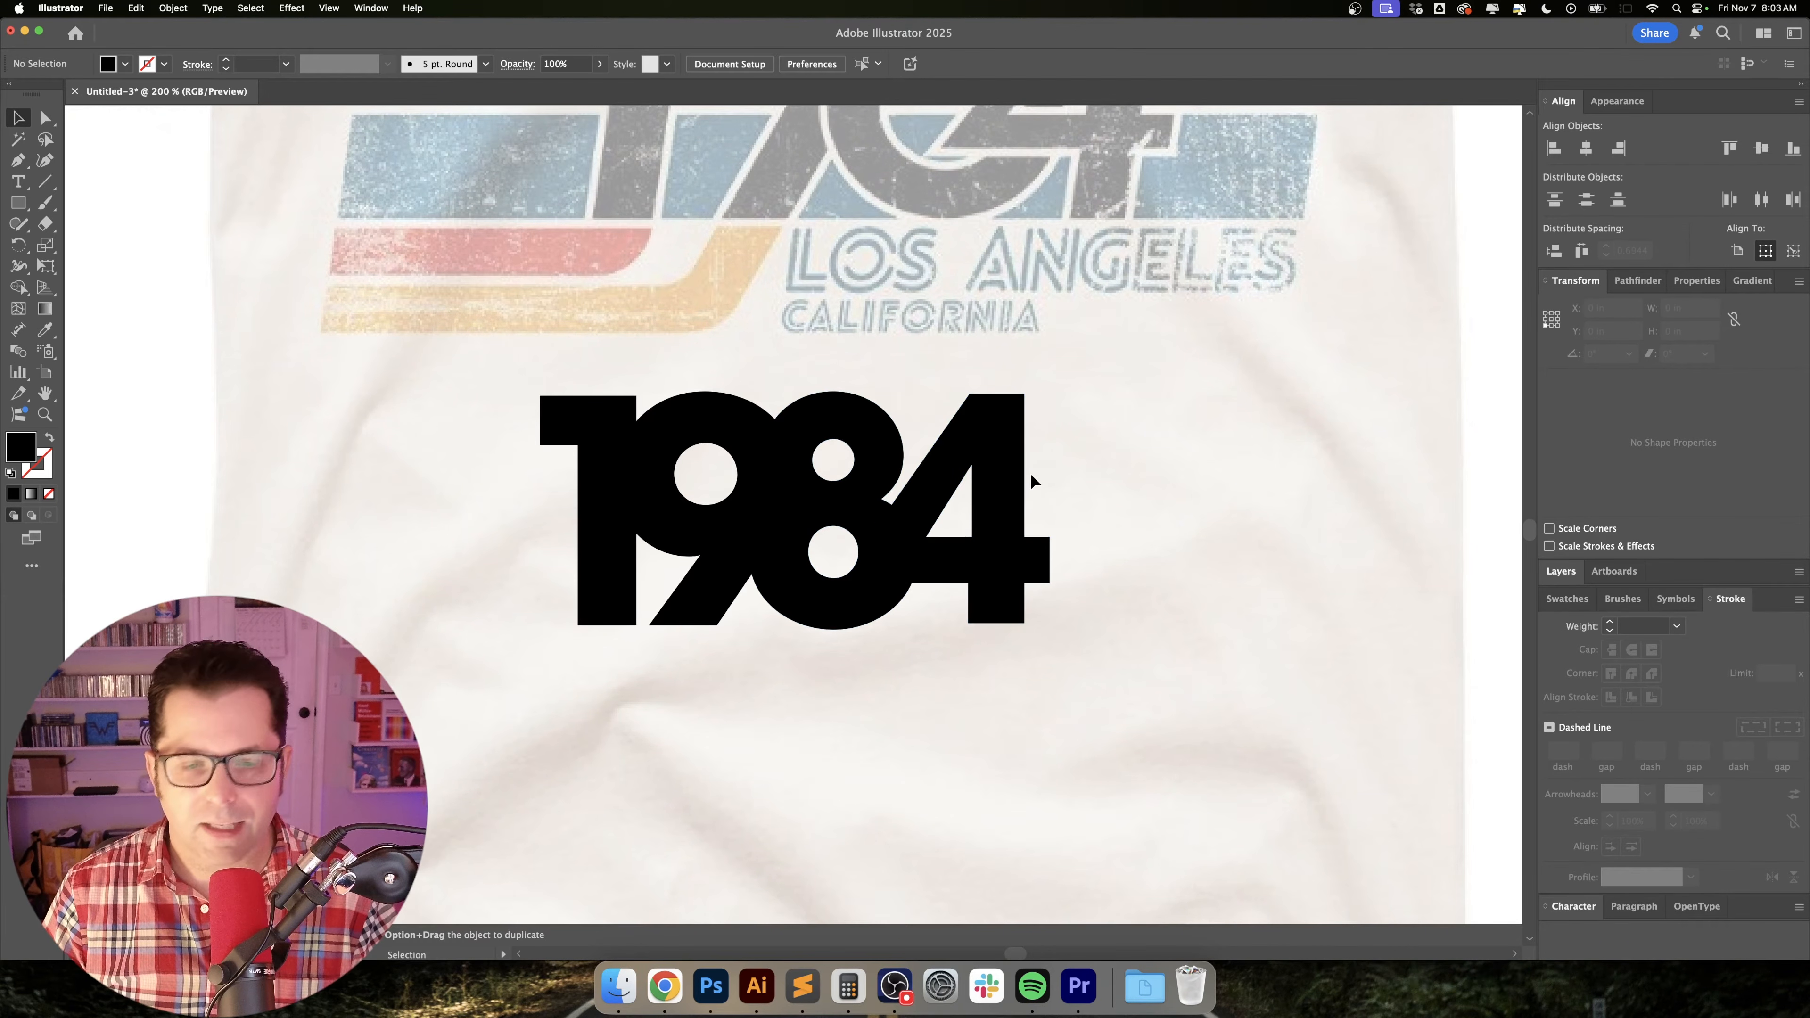
Shear all four digits together by 10° along the horizontal axis.
click(599, 591)
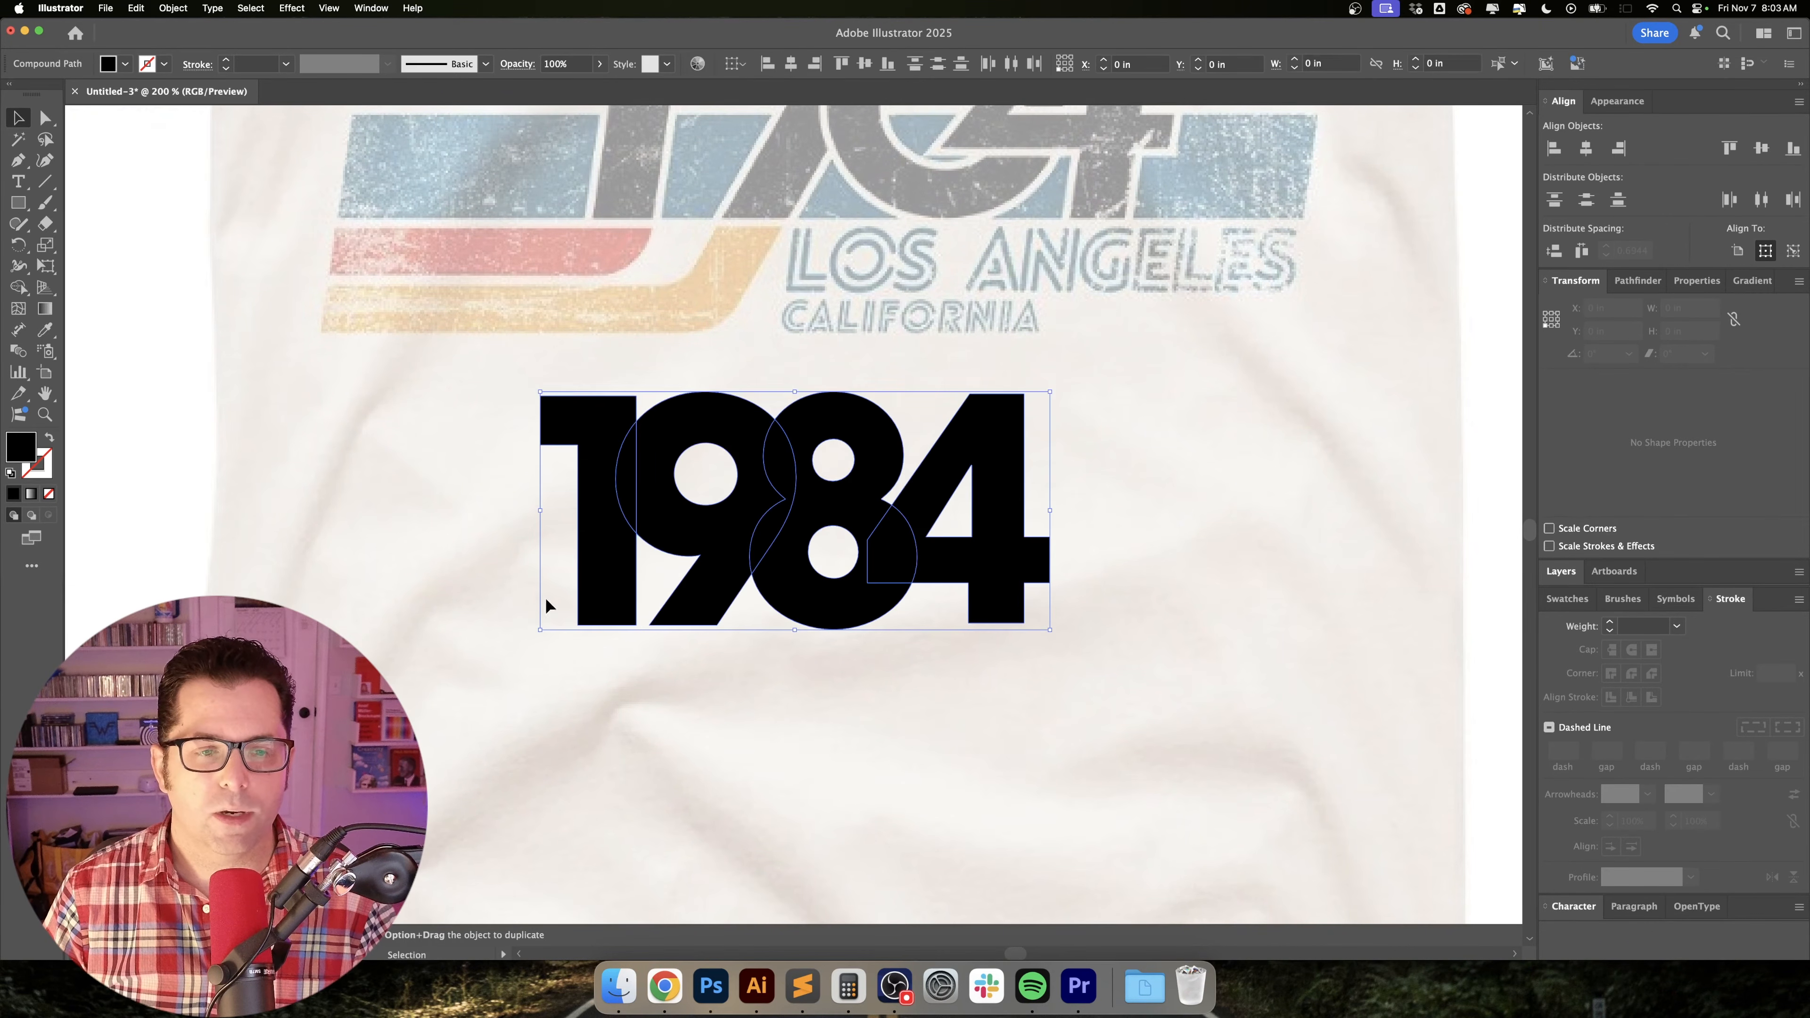
click(173, 8)
mouse_move(185, 29)
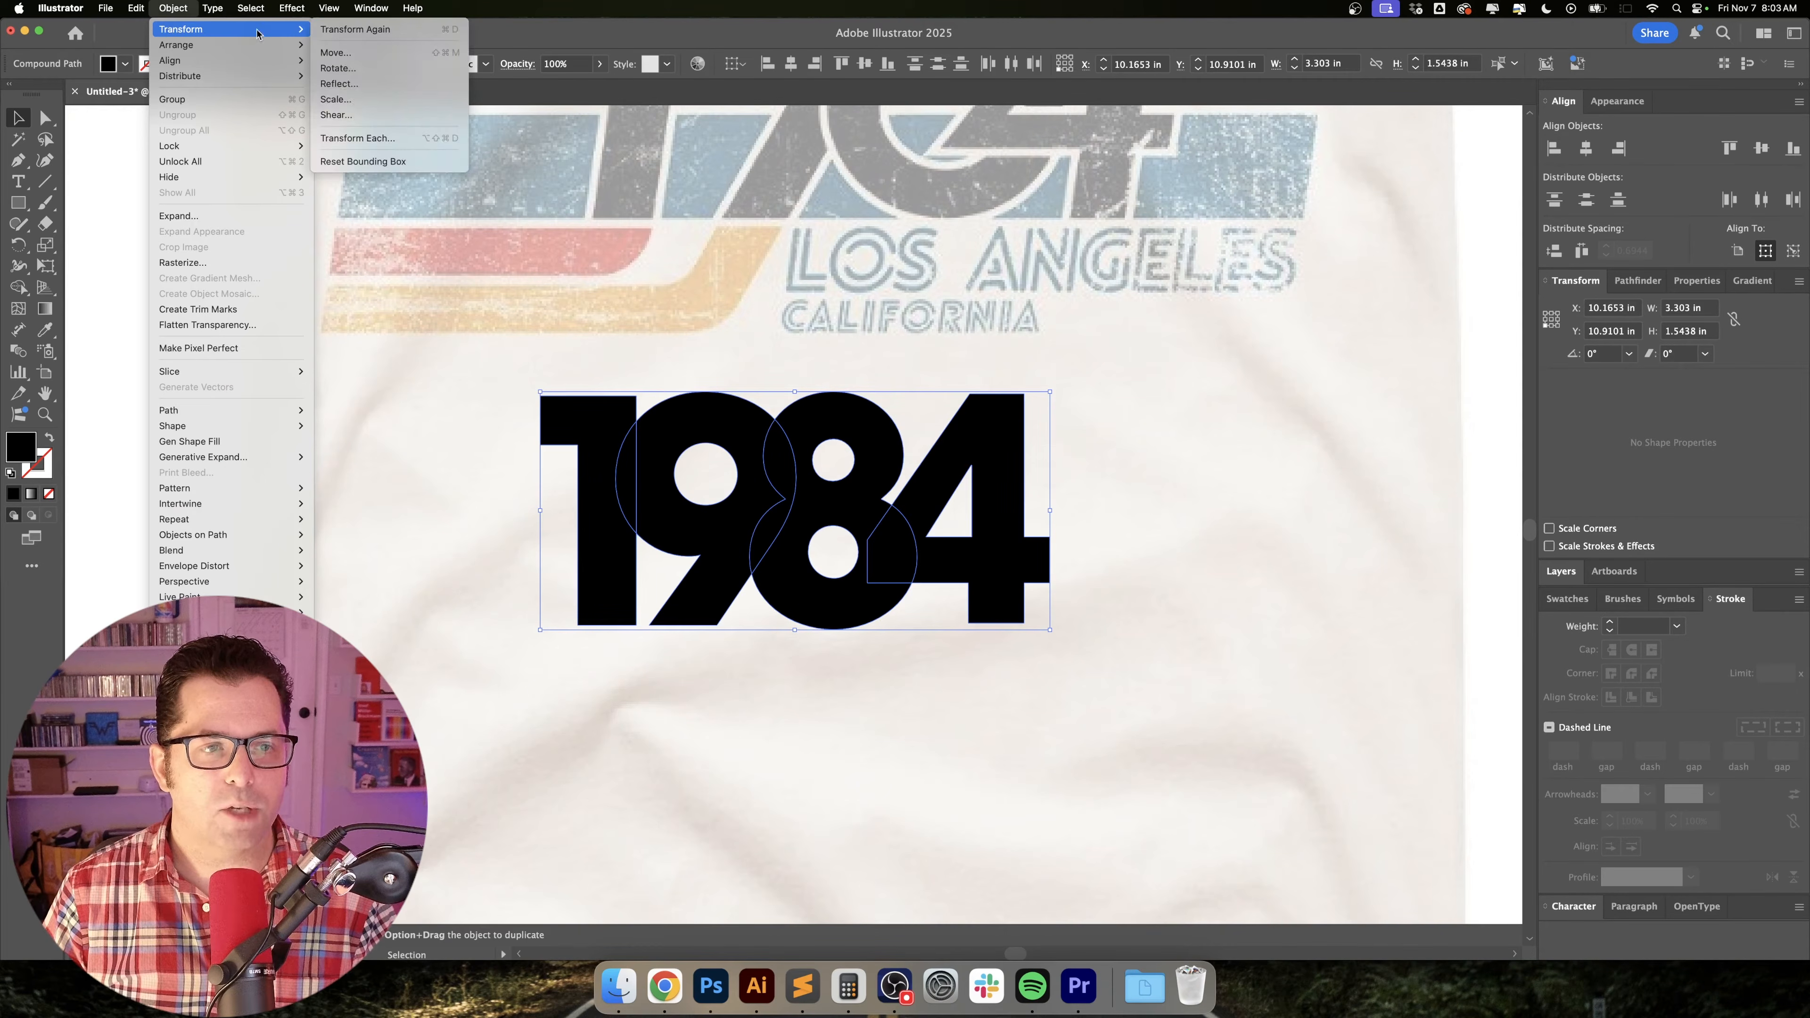
click(366, 115)
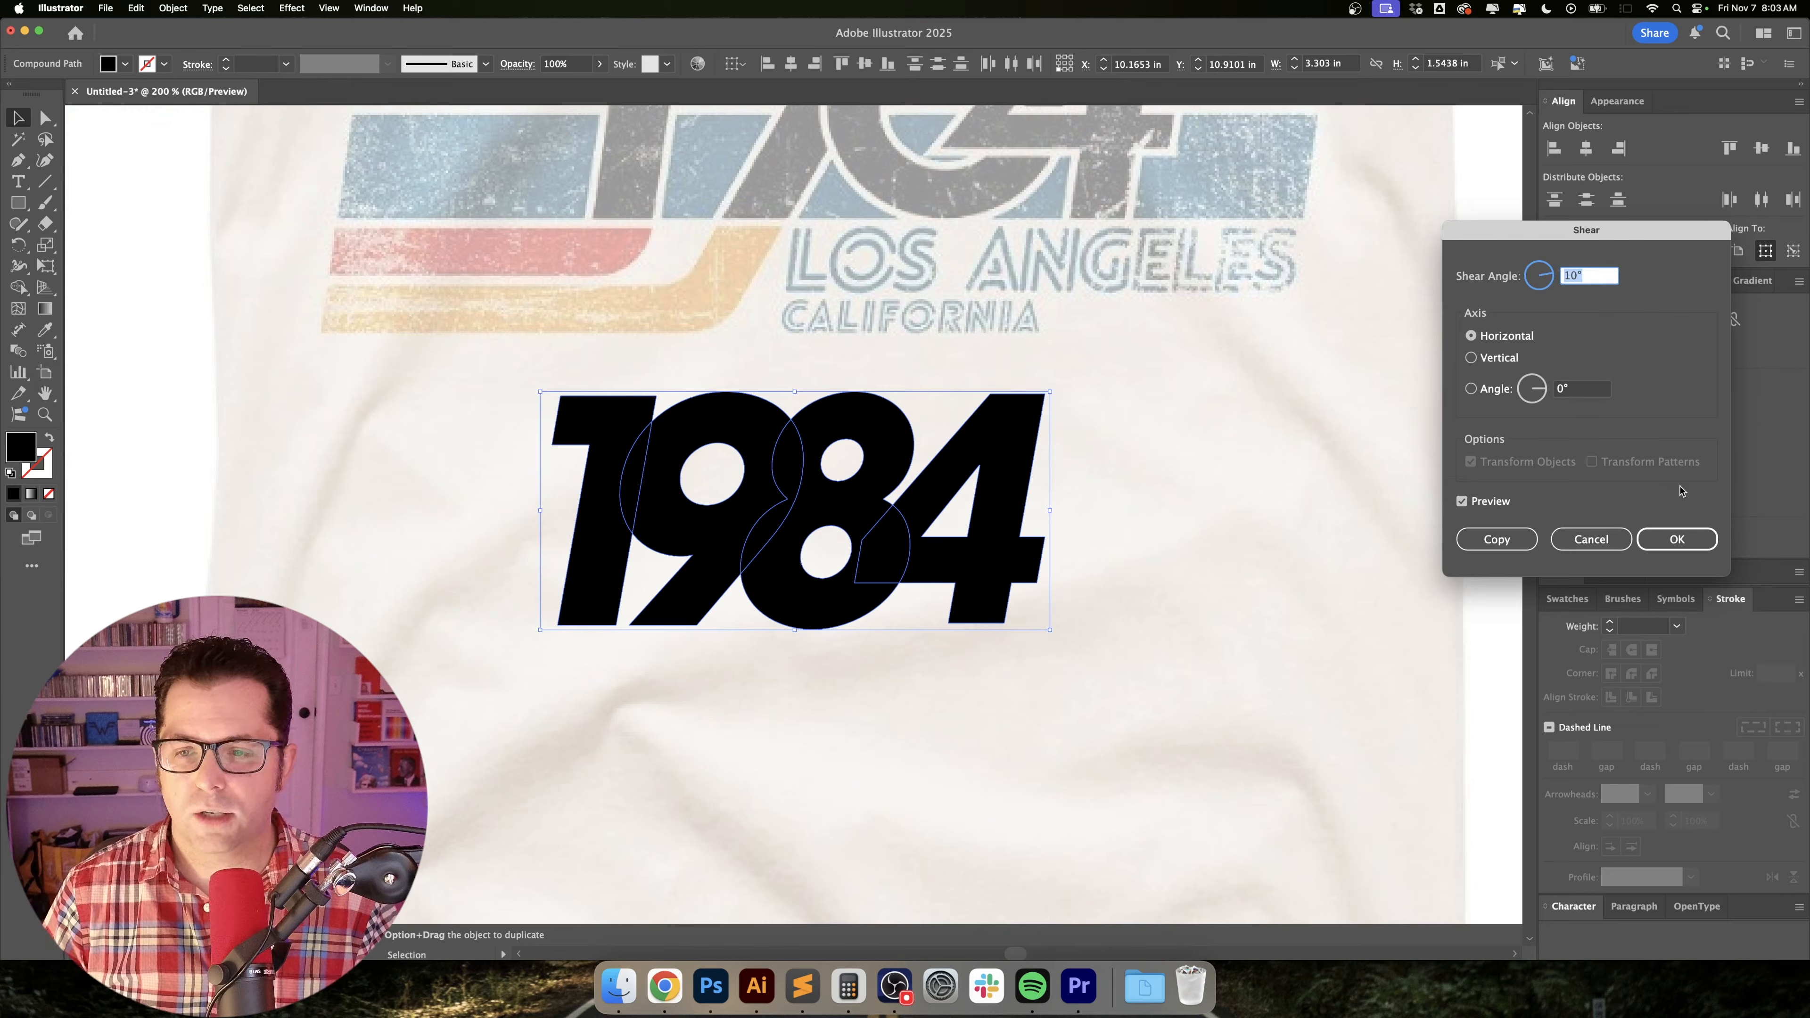
click(1677, 539)
click(1279, 492)
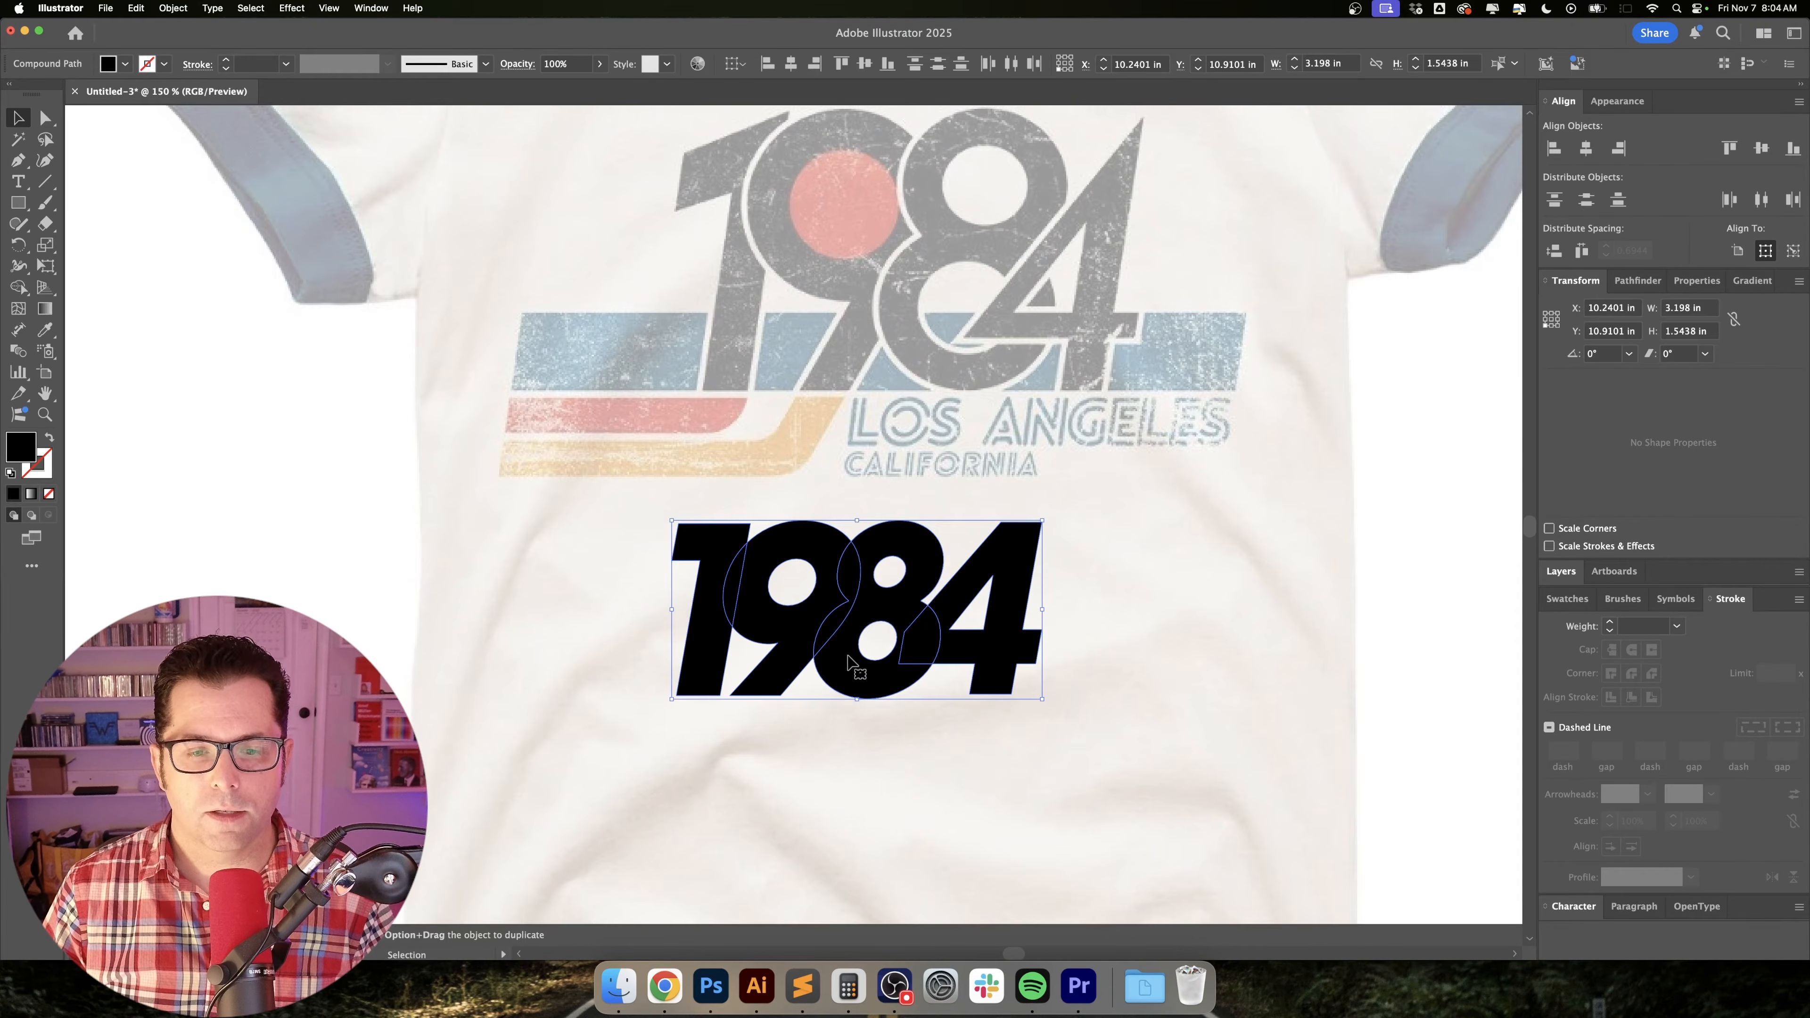
Enlarge the slanted digits over the reference numerals to about 5.15 by 2.49 in and place them below the graphic.
scroll(989, 537, up, 3)
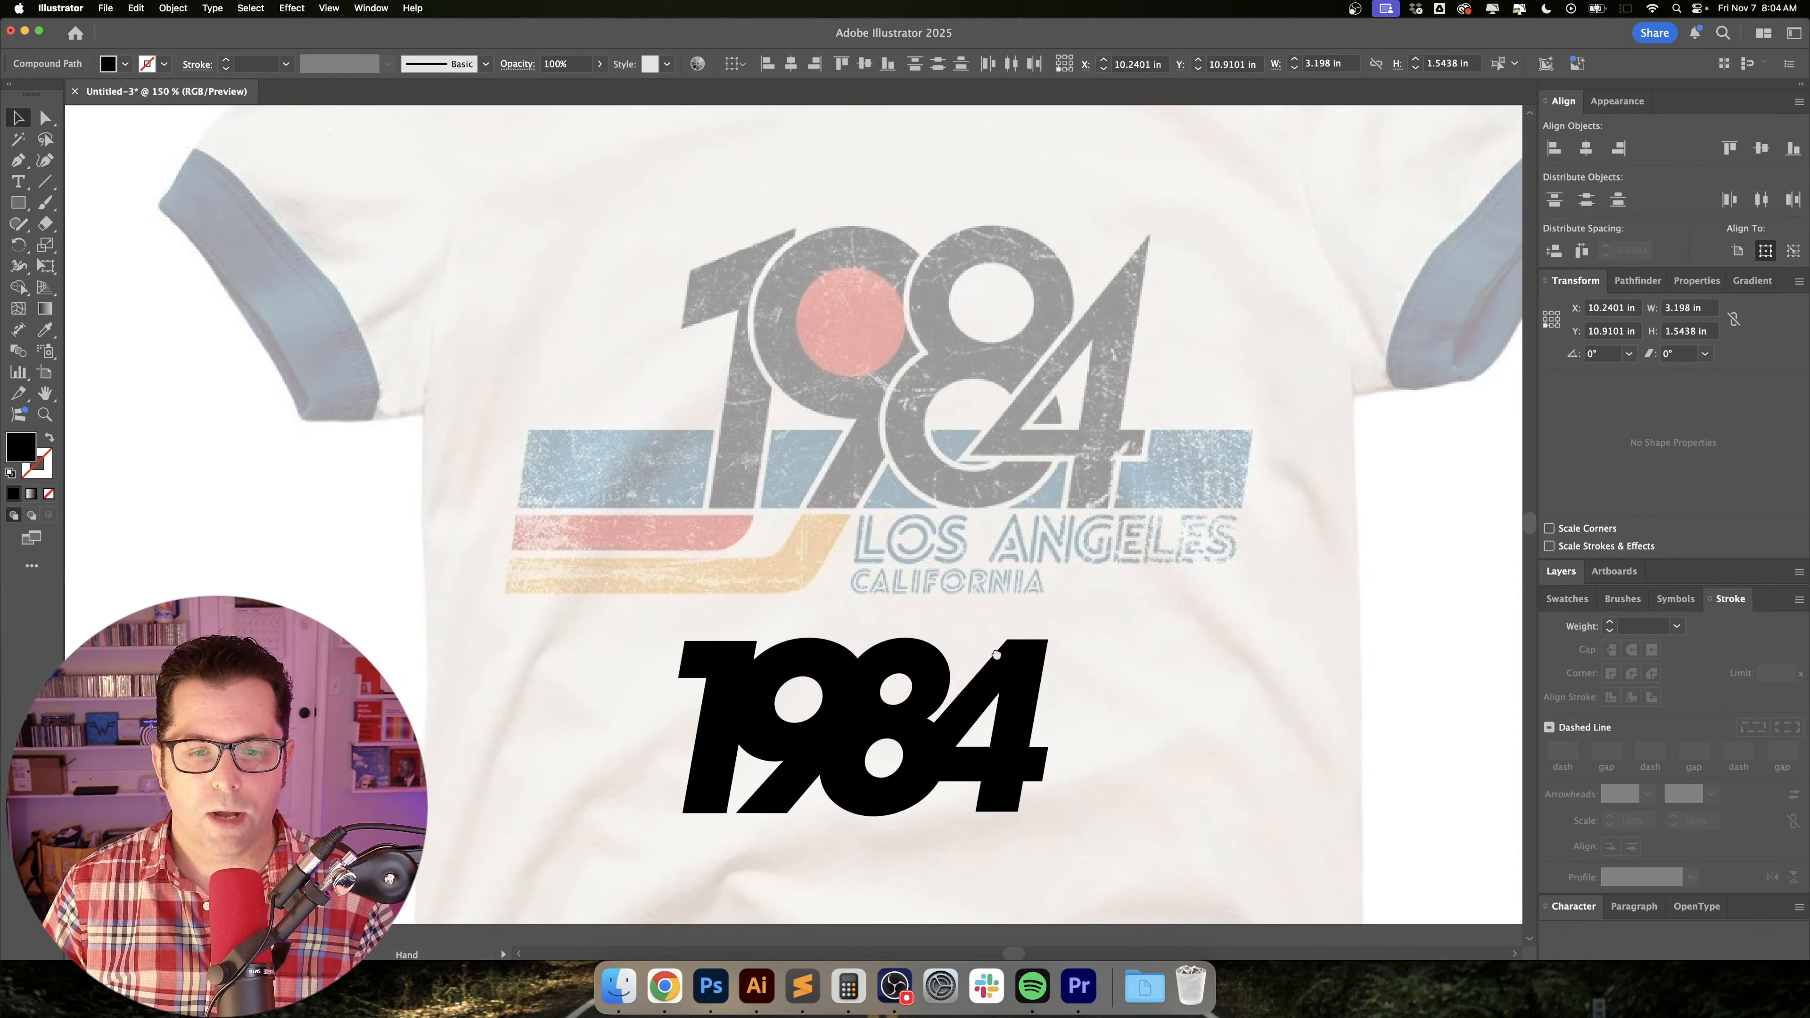
drag(959, 702, 1018, 262)
drag(917, 405, 922, 513)
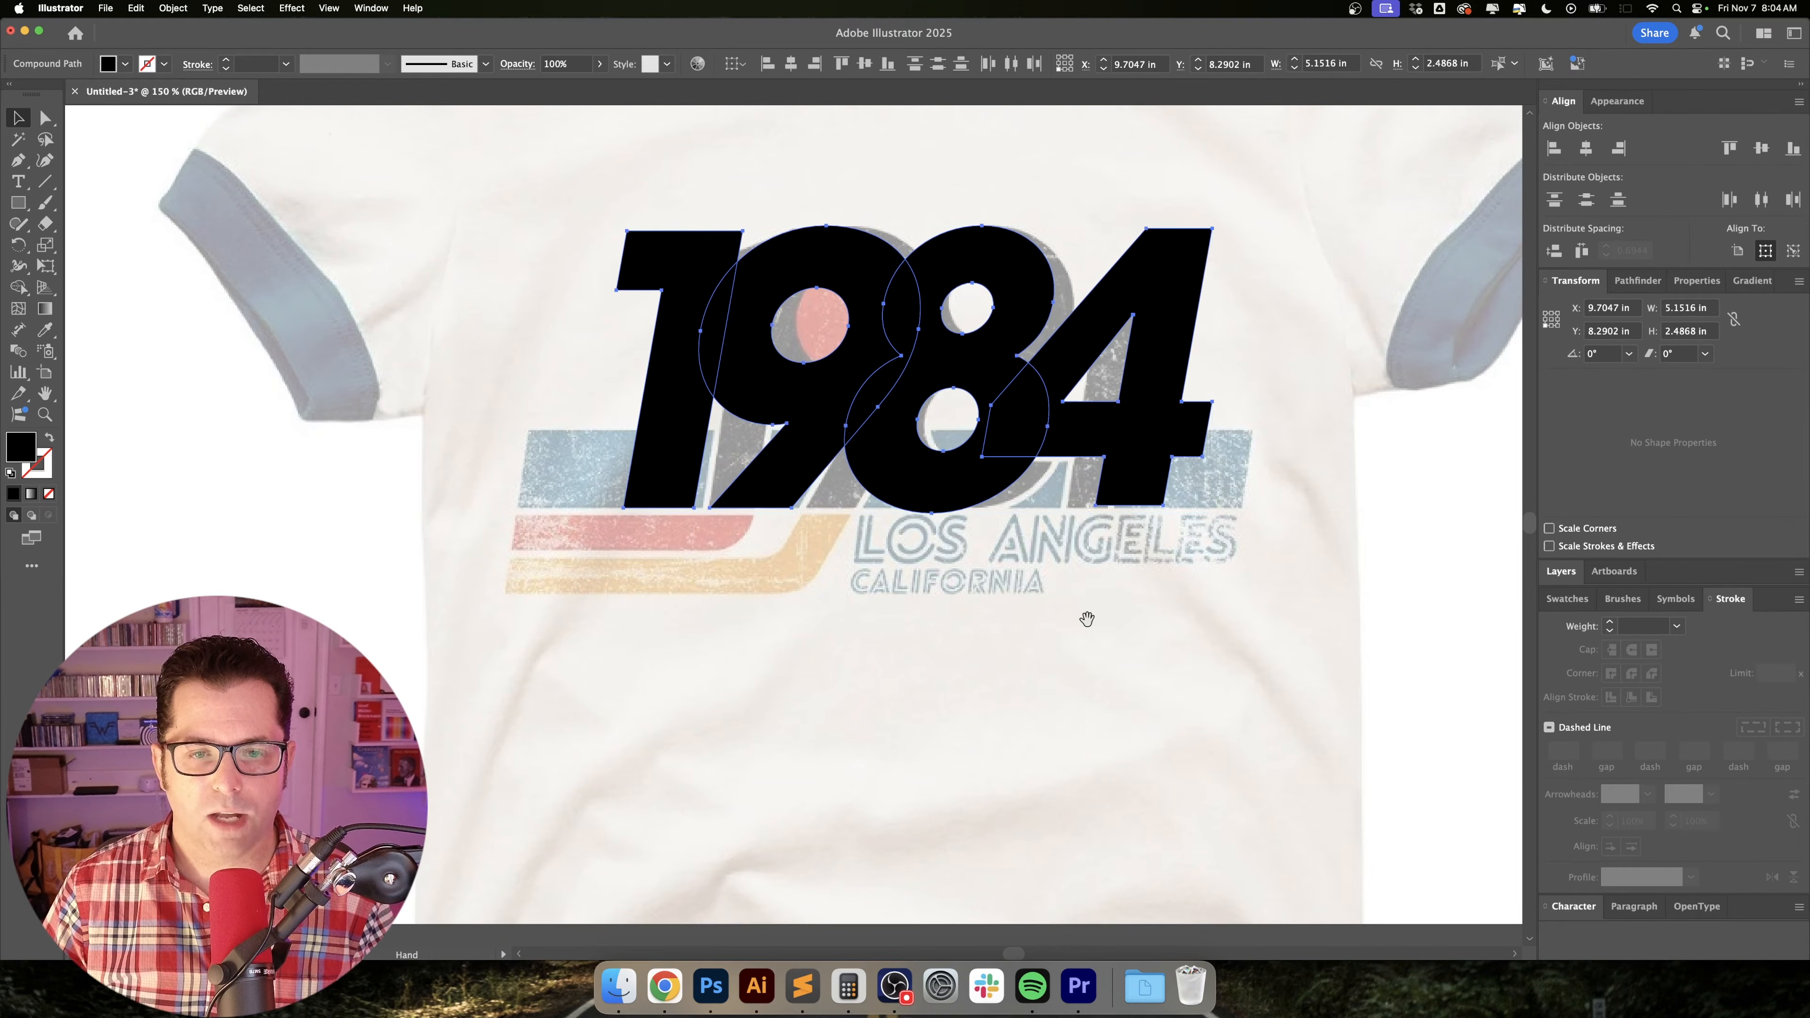
drag(1087, 618, 1064, 530)
drag(968, 282, 978, 700)
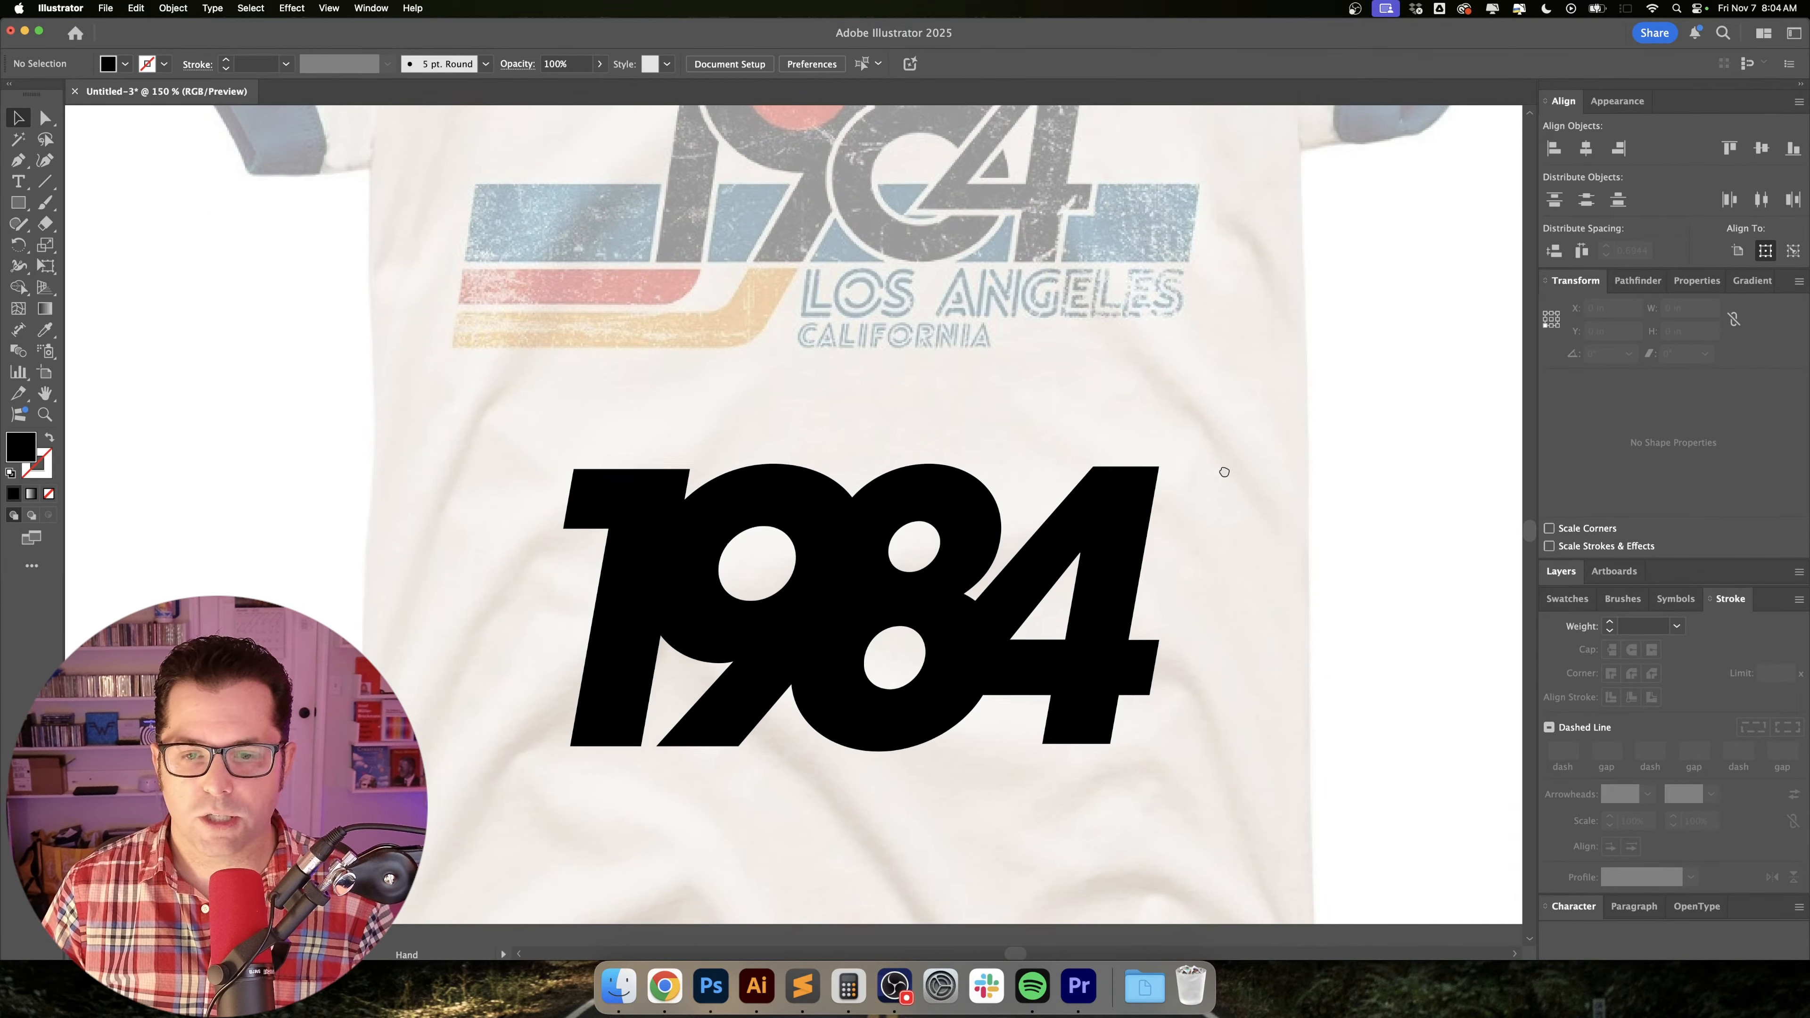
mouse_move(1203, 498)
mouse_down()
mouse_move(1216, 557)
mouse_move(1208, 471)
mouse_up()
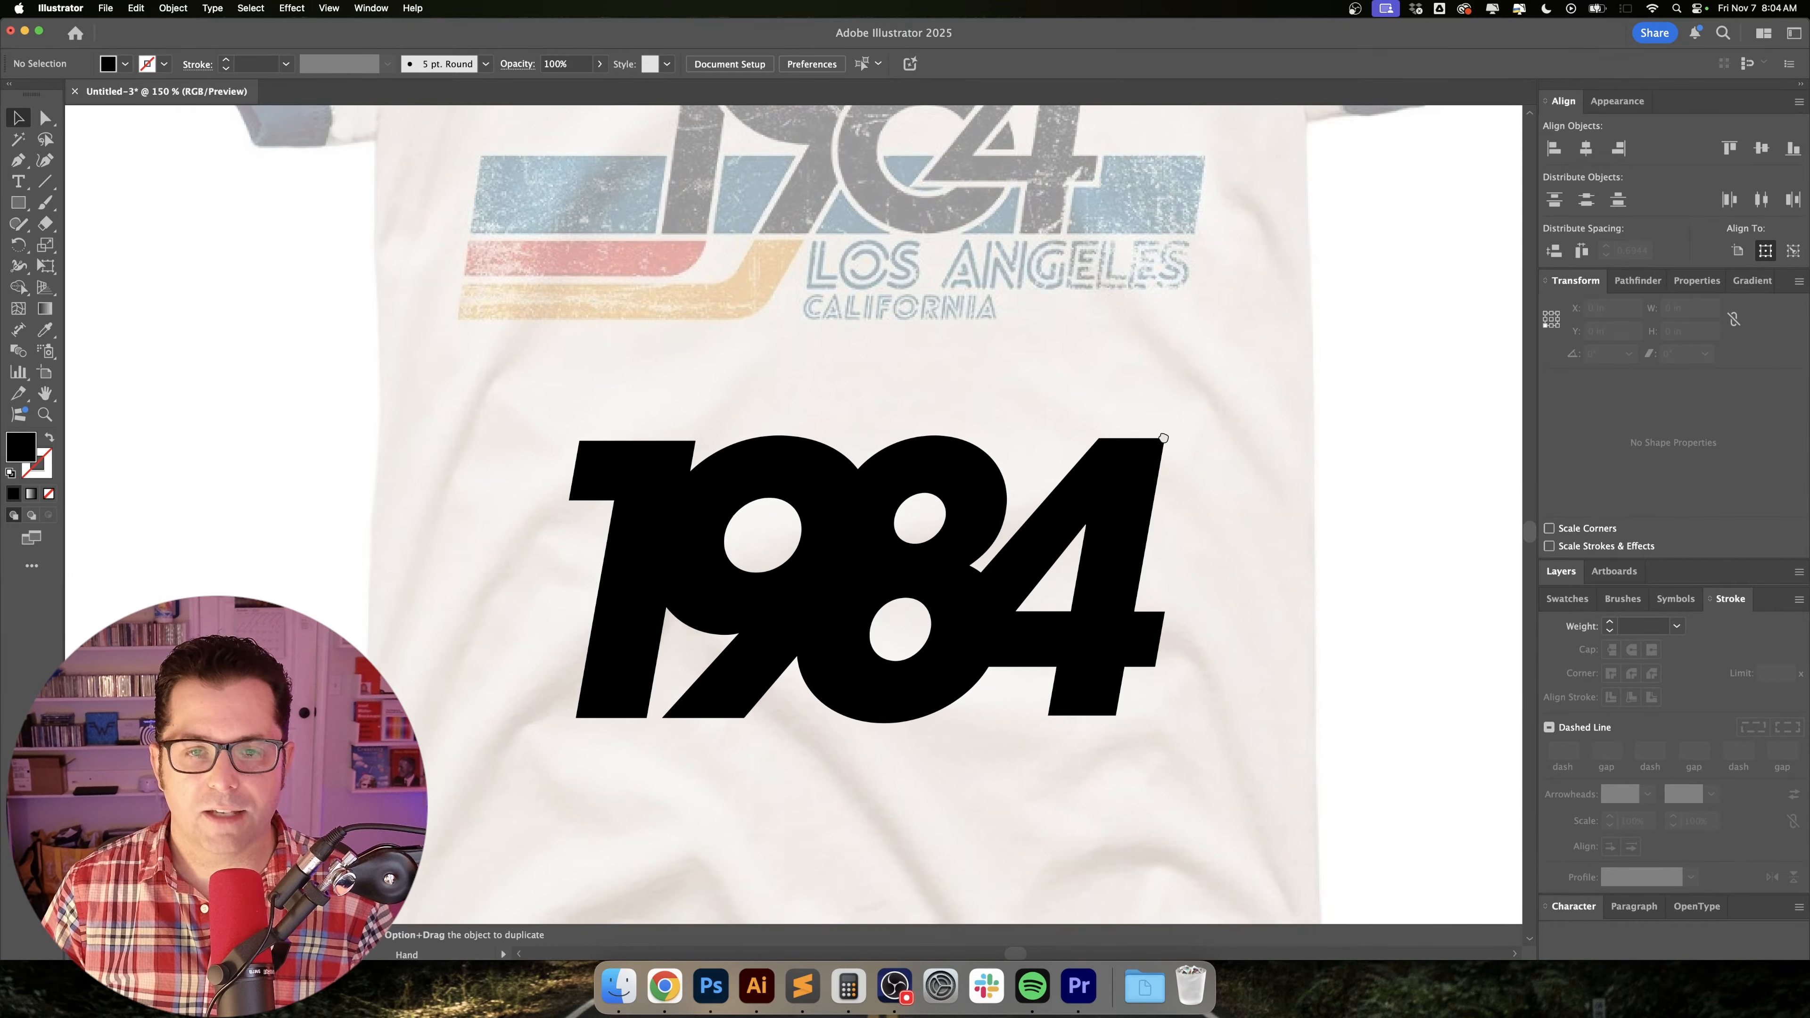
Draw a black rectangle about 0.39 by 0.68 in over the left end of the reference's blue stripe, matching its height.
scroll(1227, 567, up, 1)
key(m)
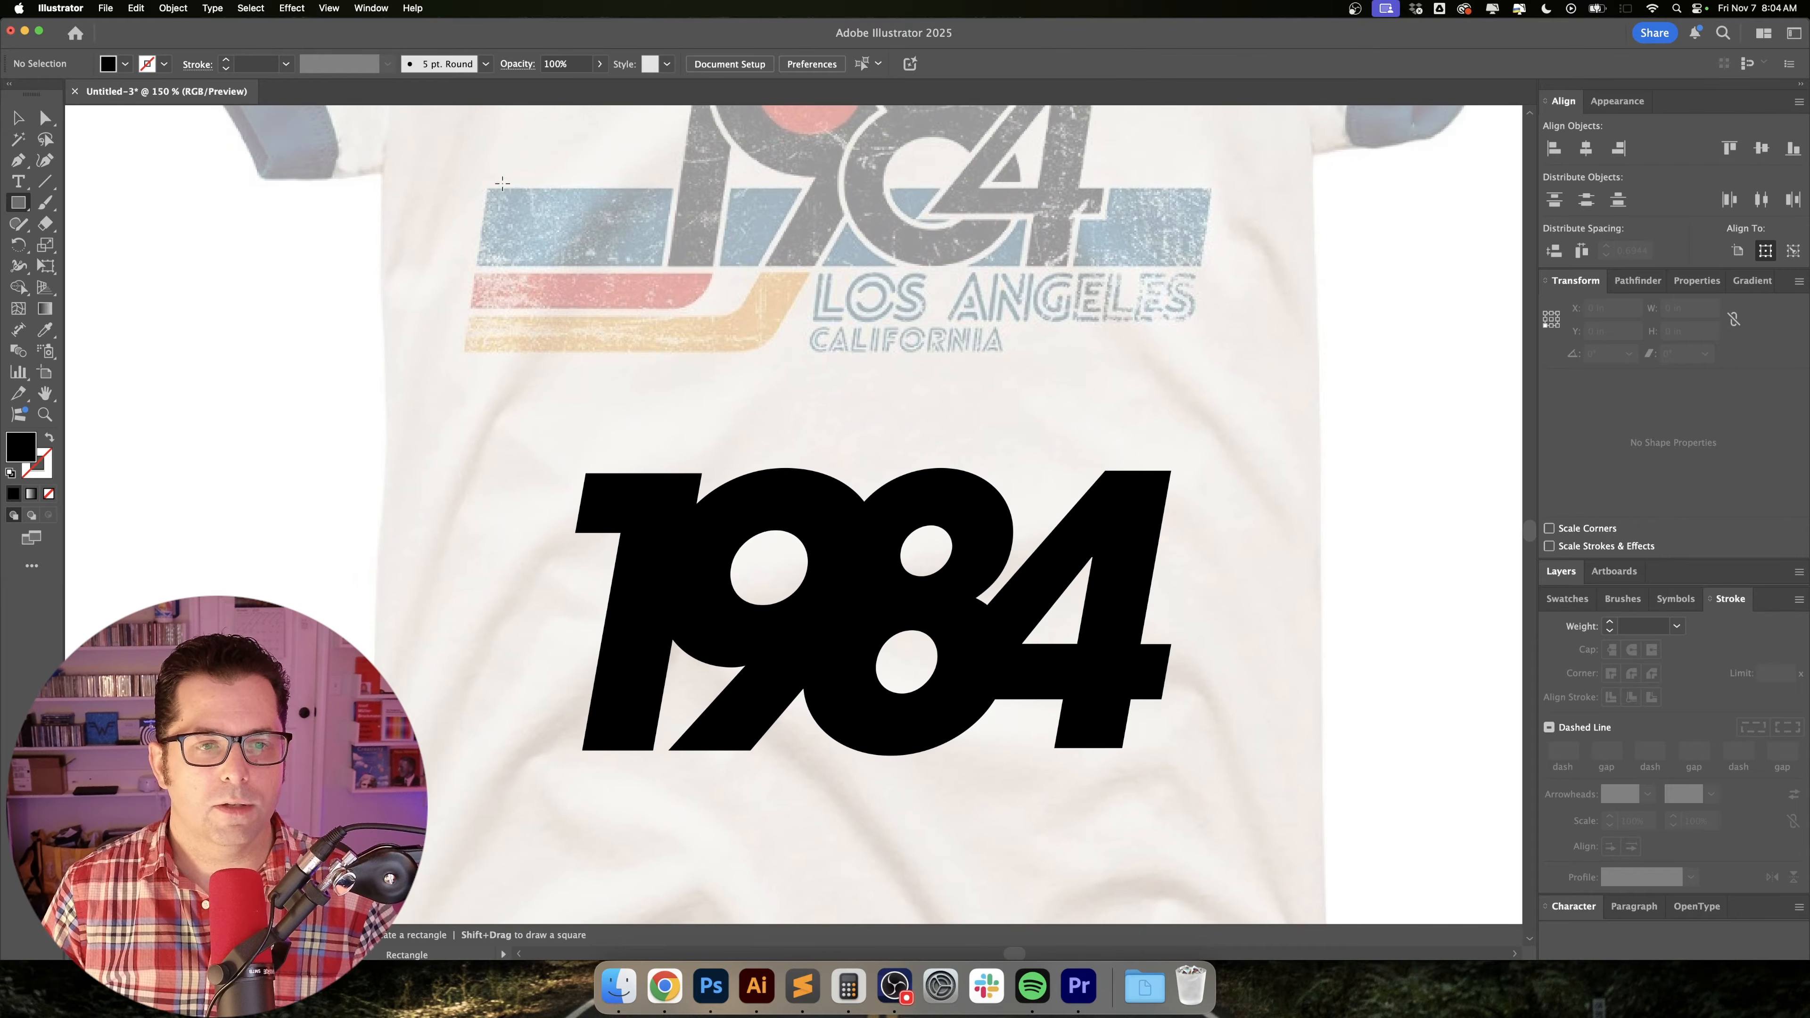
drag(501, 209, 532, 267)
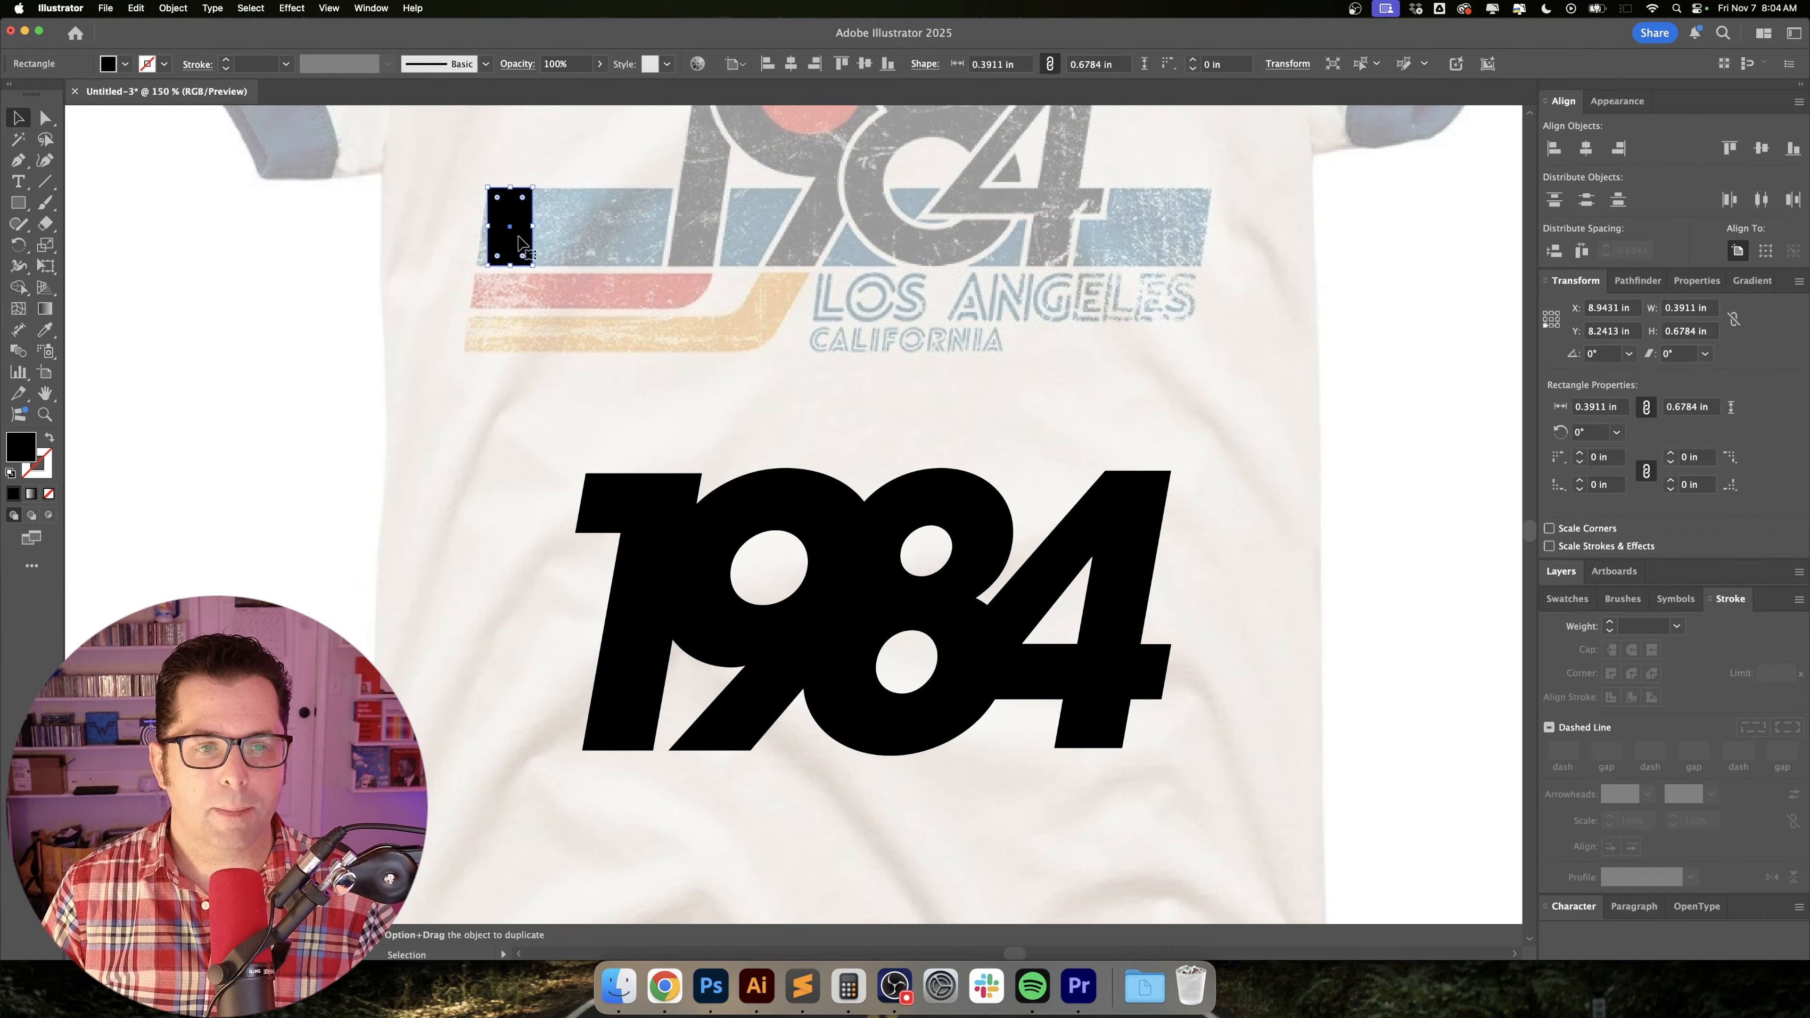
Duplicate the block downwards and resize the copies to match the heights and gaps of the red and yellow stripes.
key(v)
scroll(517, 235, down, 1)
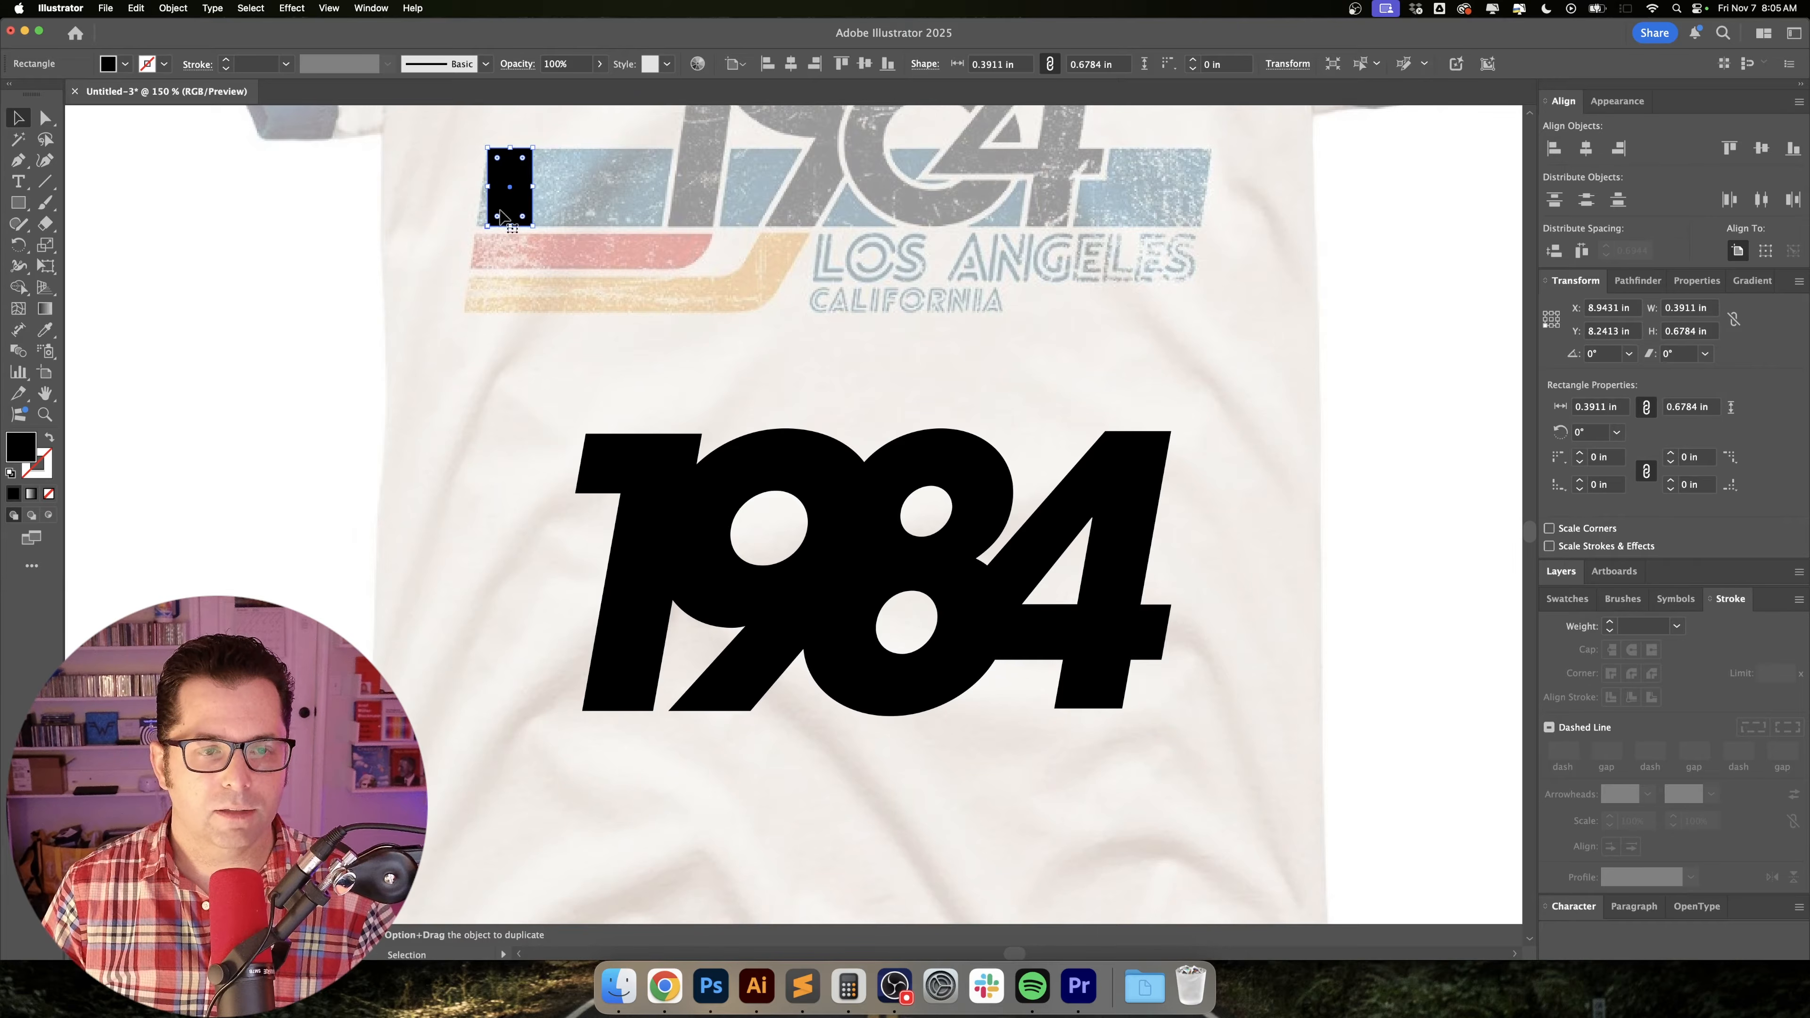
drag(511, 207, 510, 287)
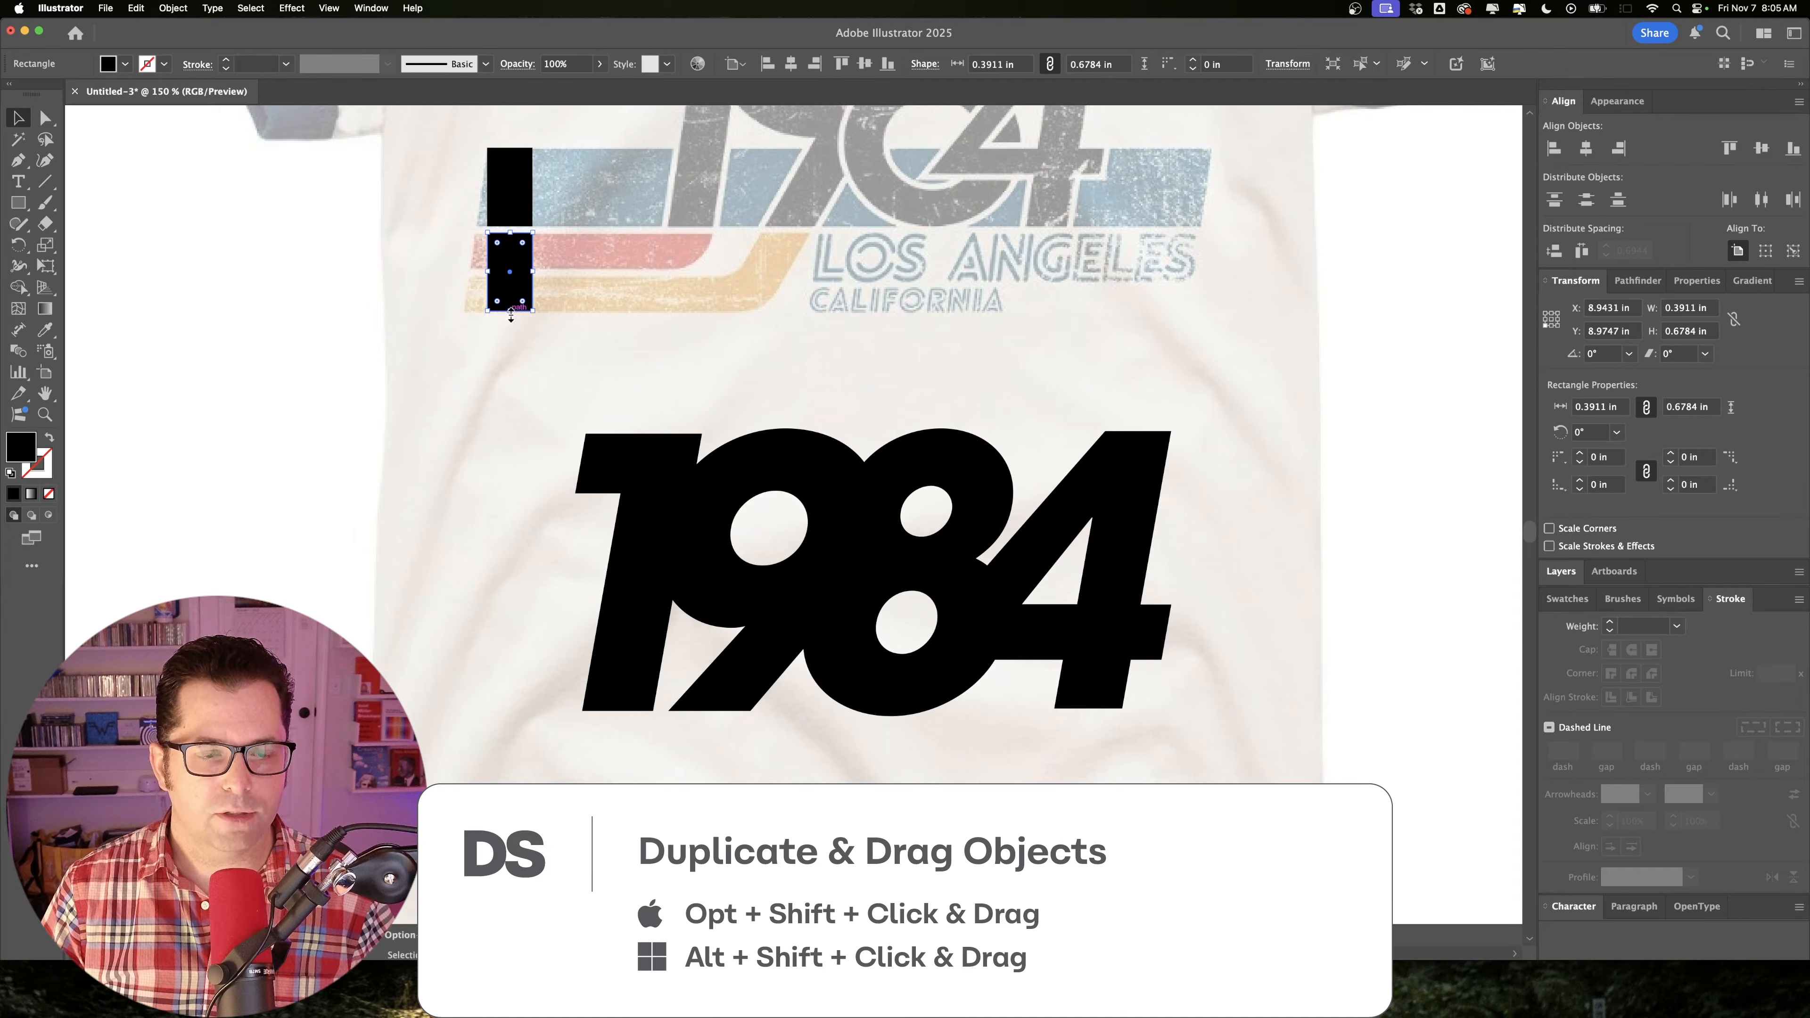
mouse_move(510, 317)
mouse_down()
mouse_move(510, 264)
mouse_move(518, 312)
mouse_up()
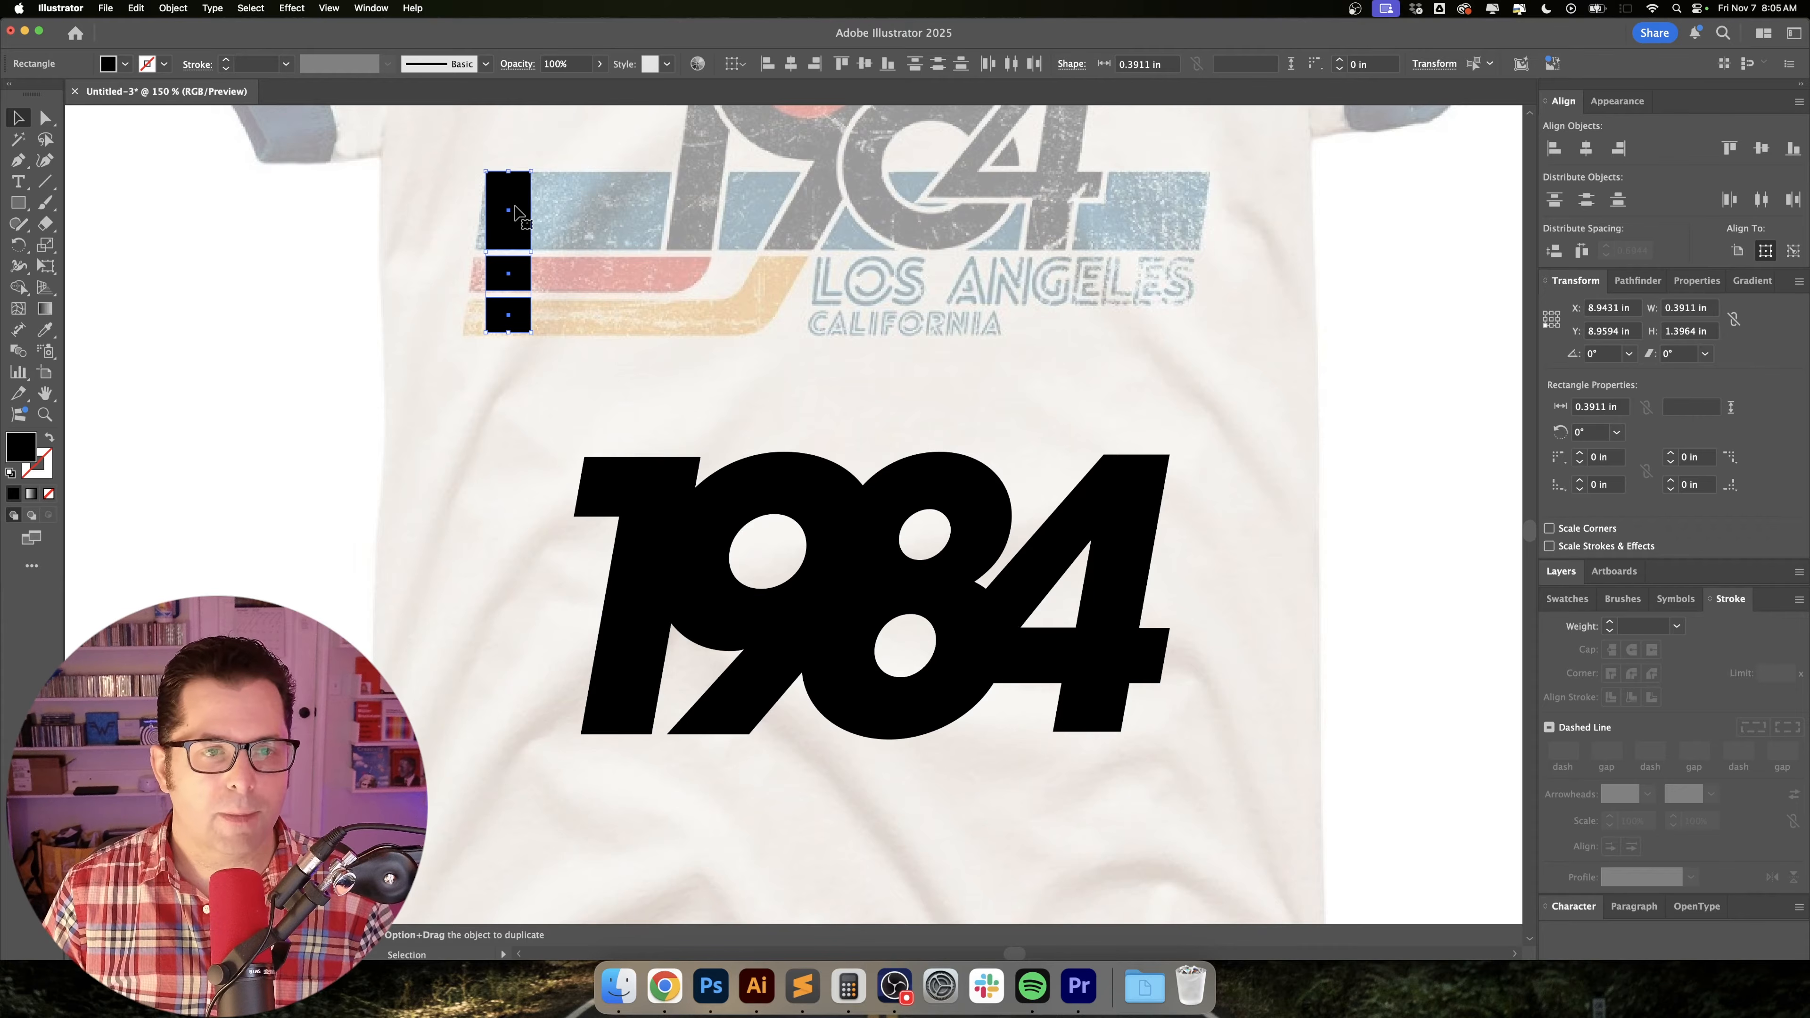
Move the three stripe blocks straight down beside the foot of the new 1984 numerals.
drag(516, 213, 521, 697)
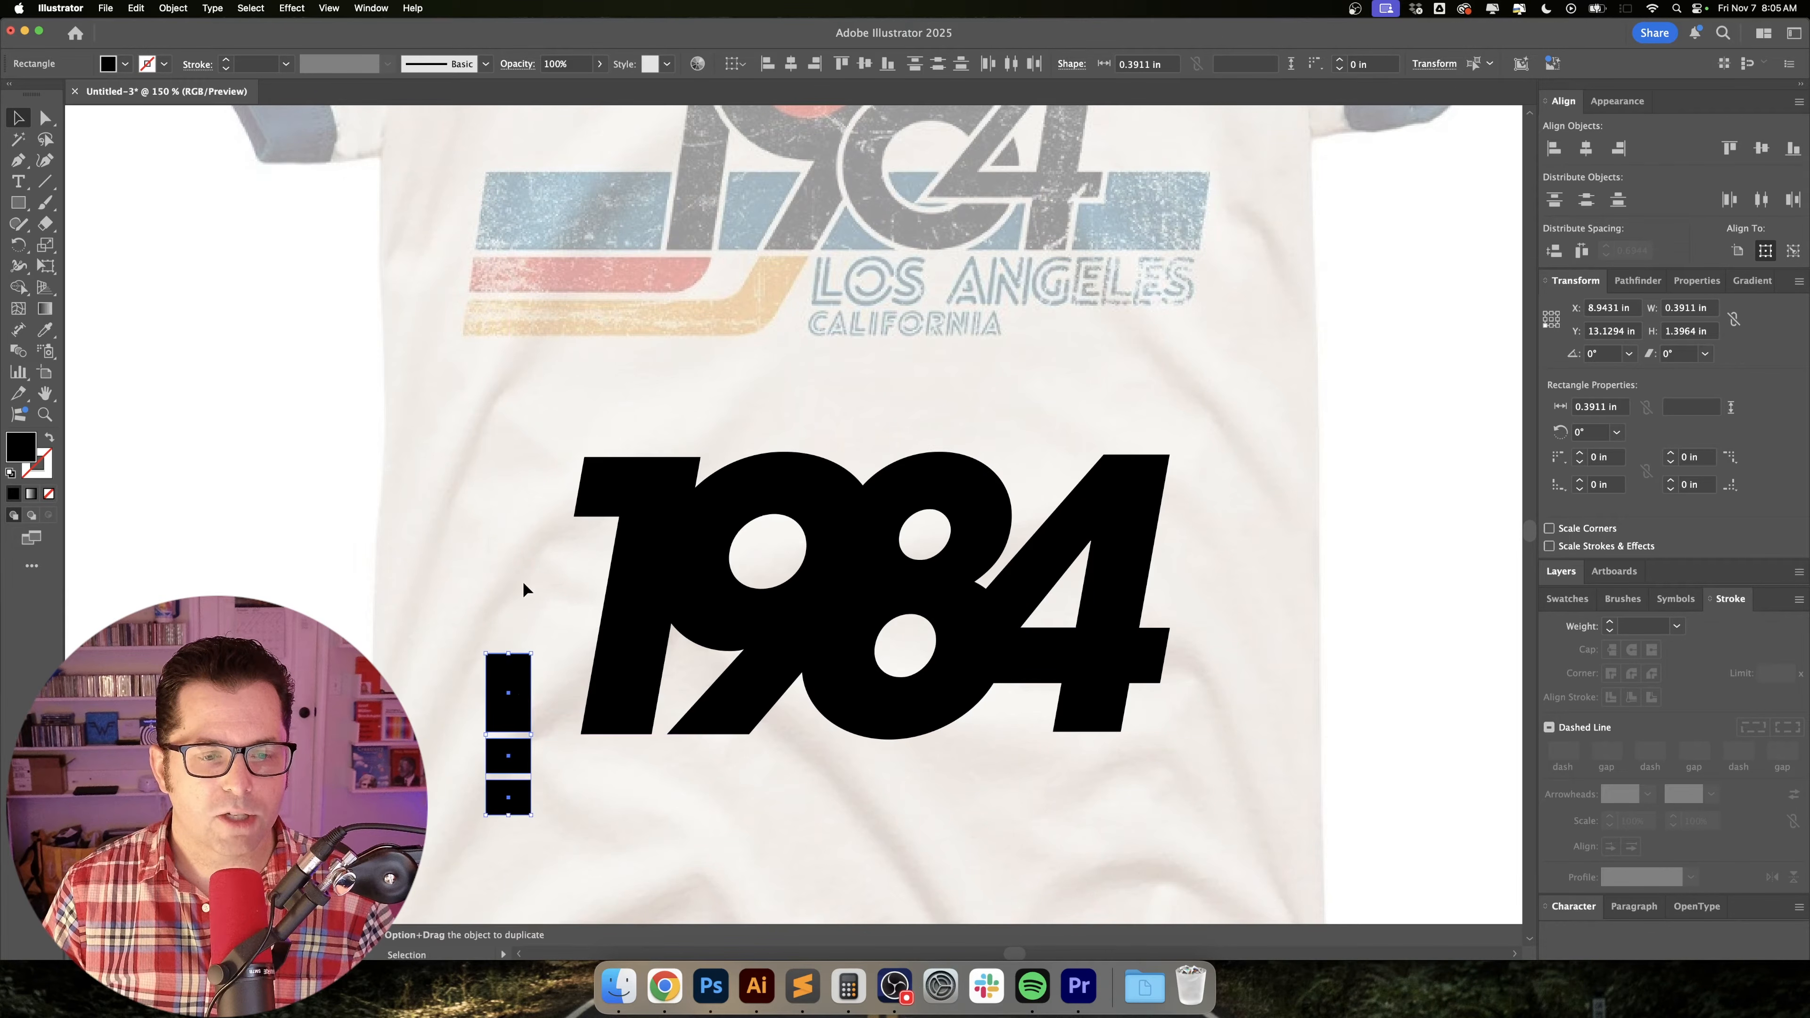
click(525, 586)
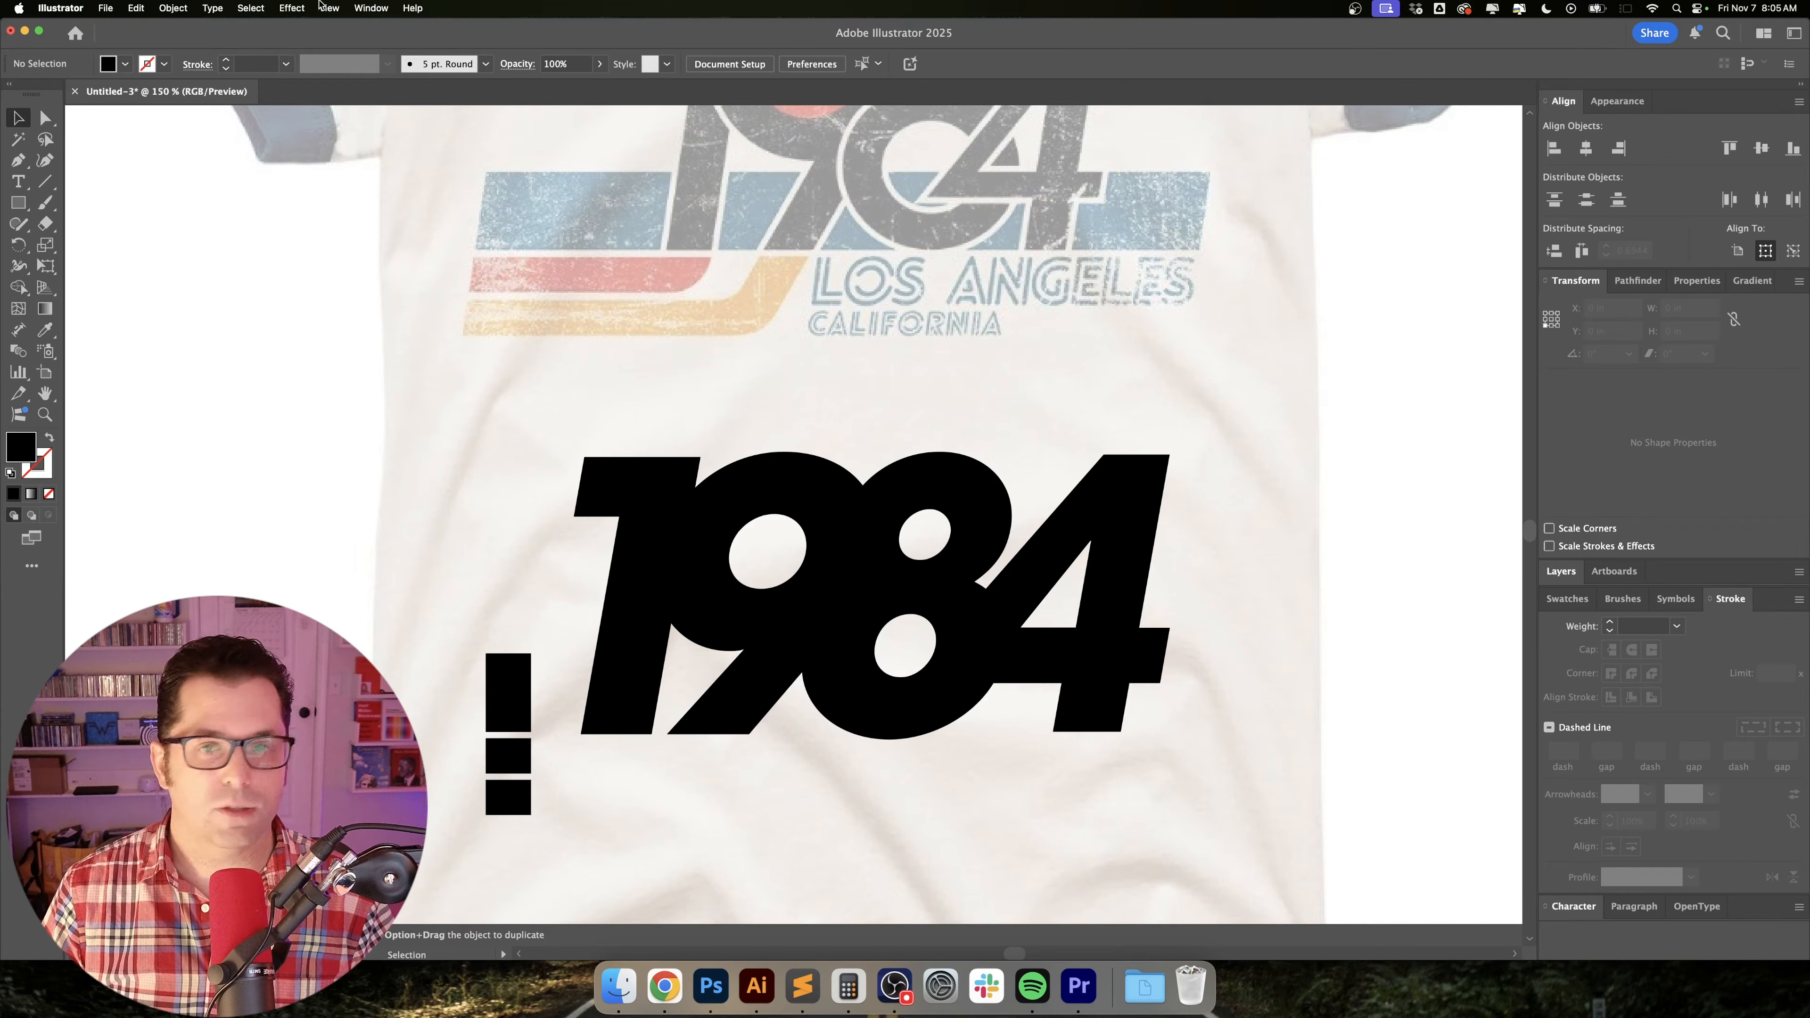
Check that Smart Guides are turned on.
click(322, 5)
click(321, 6)
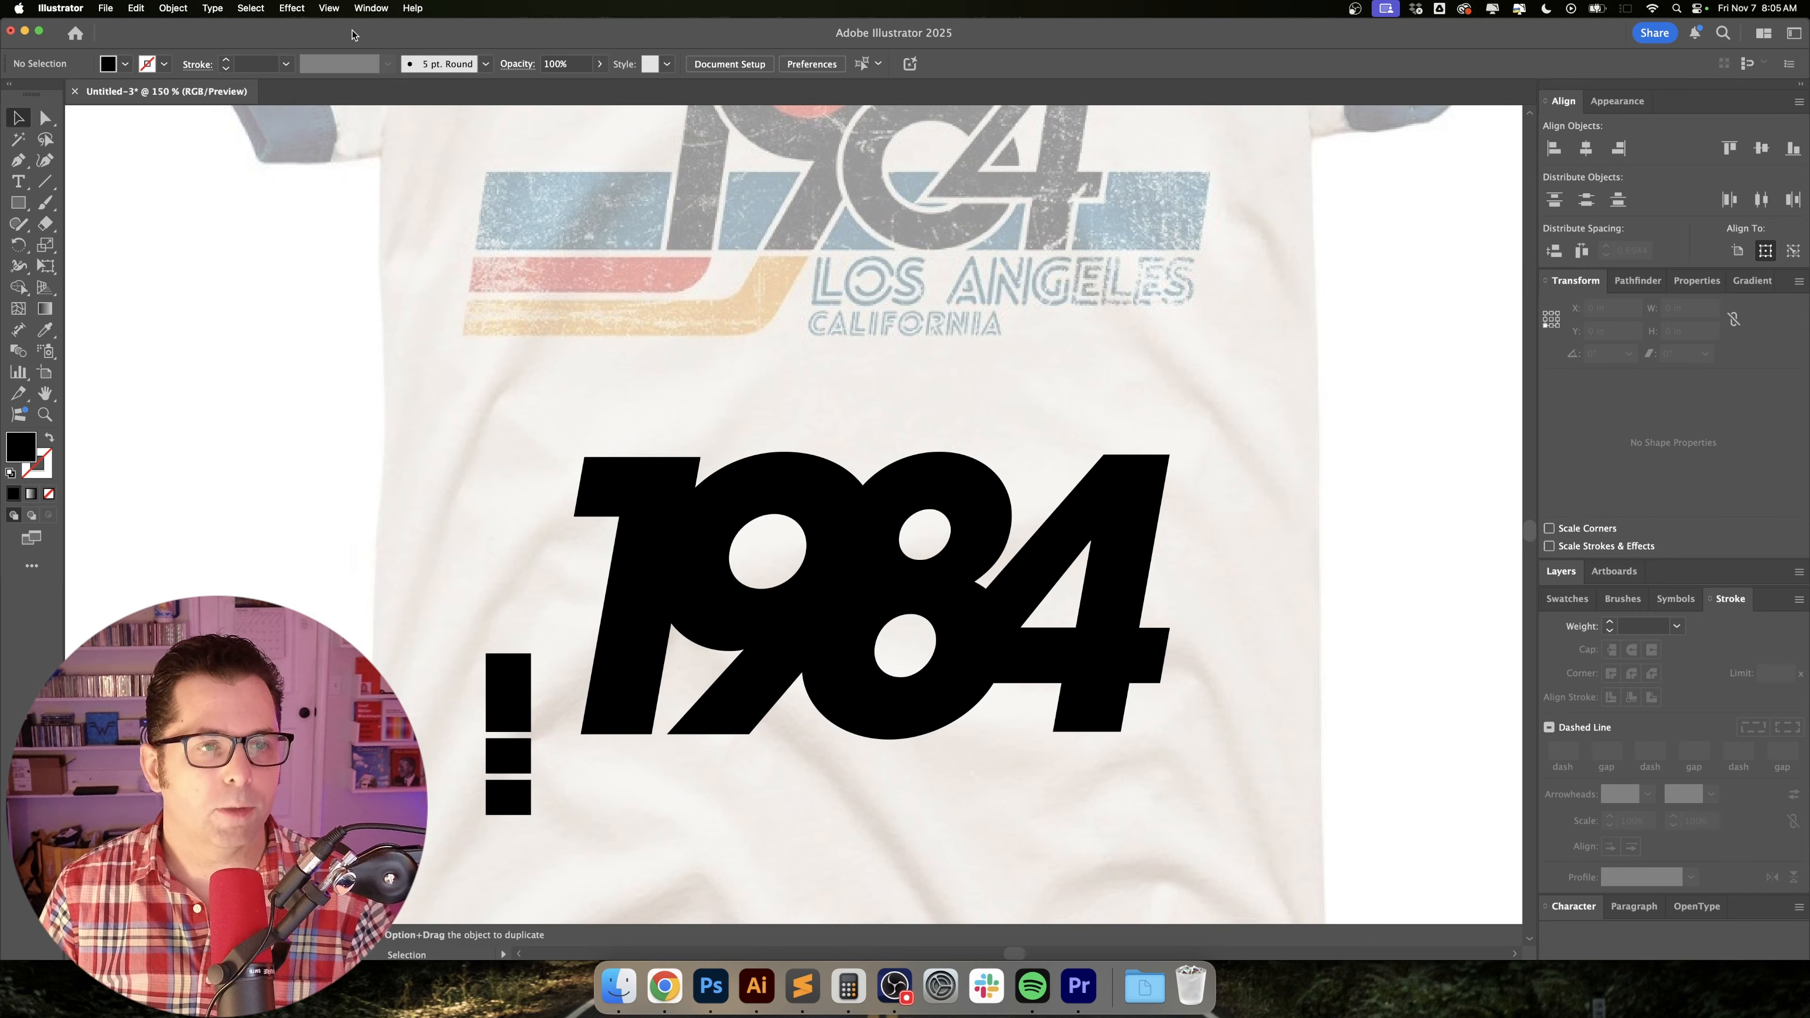
click(329, 8)
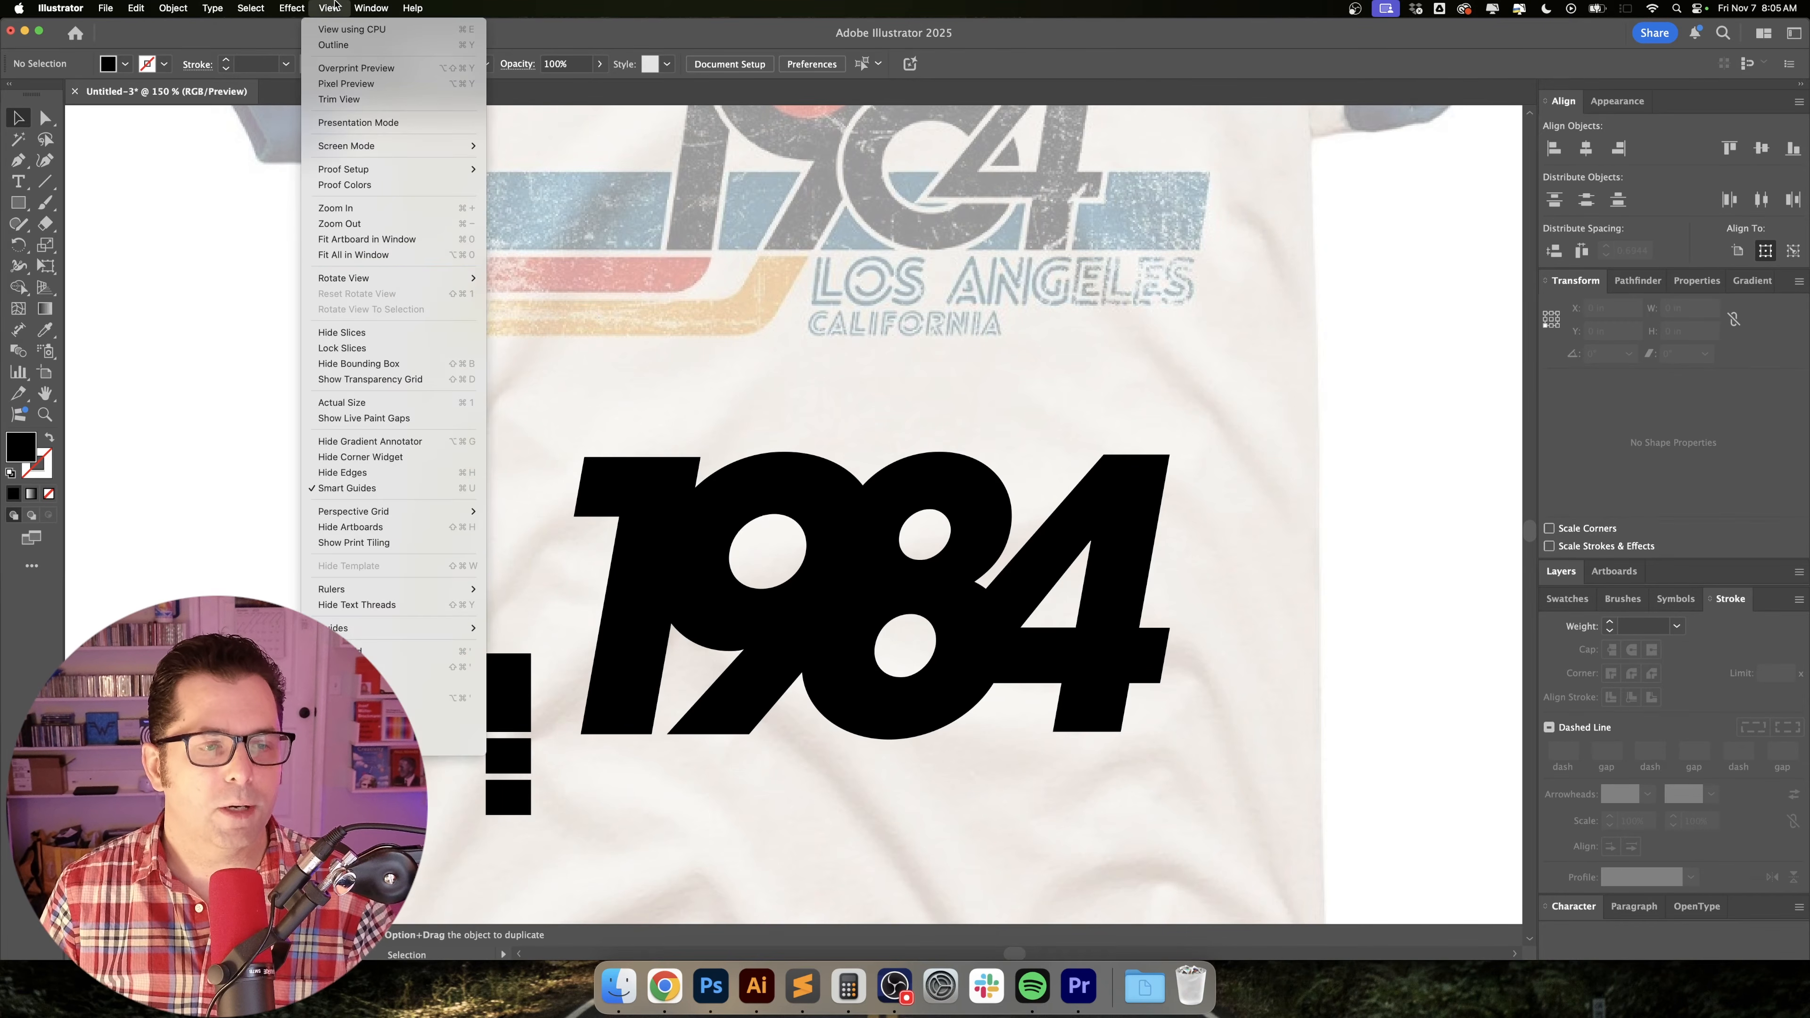
click(410, 489)
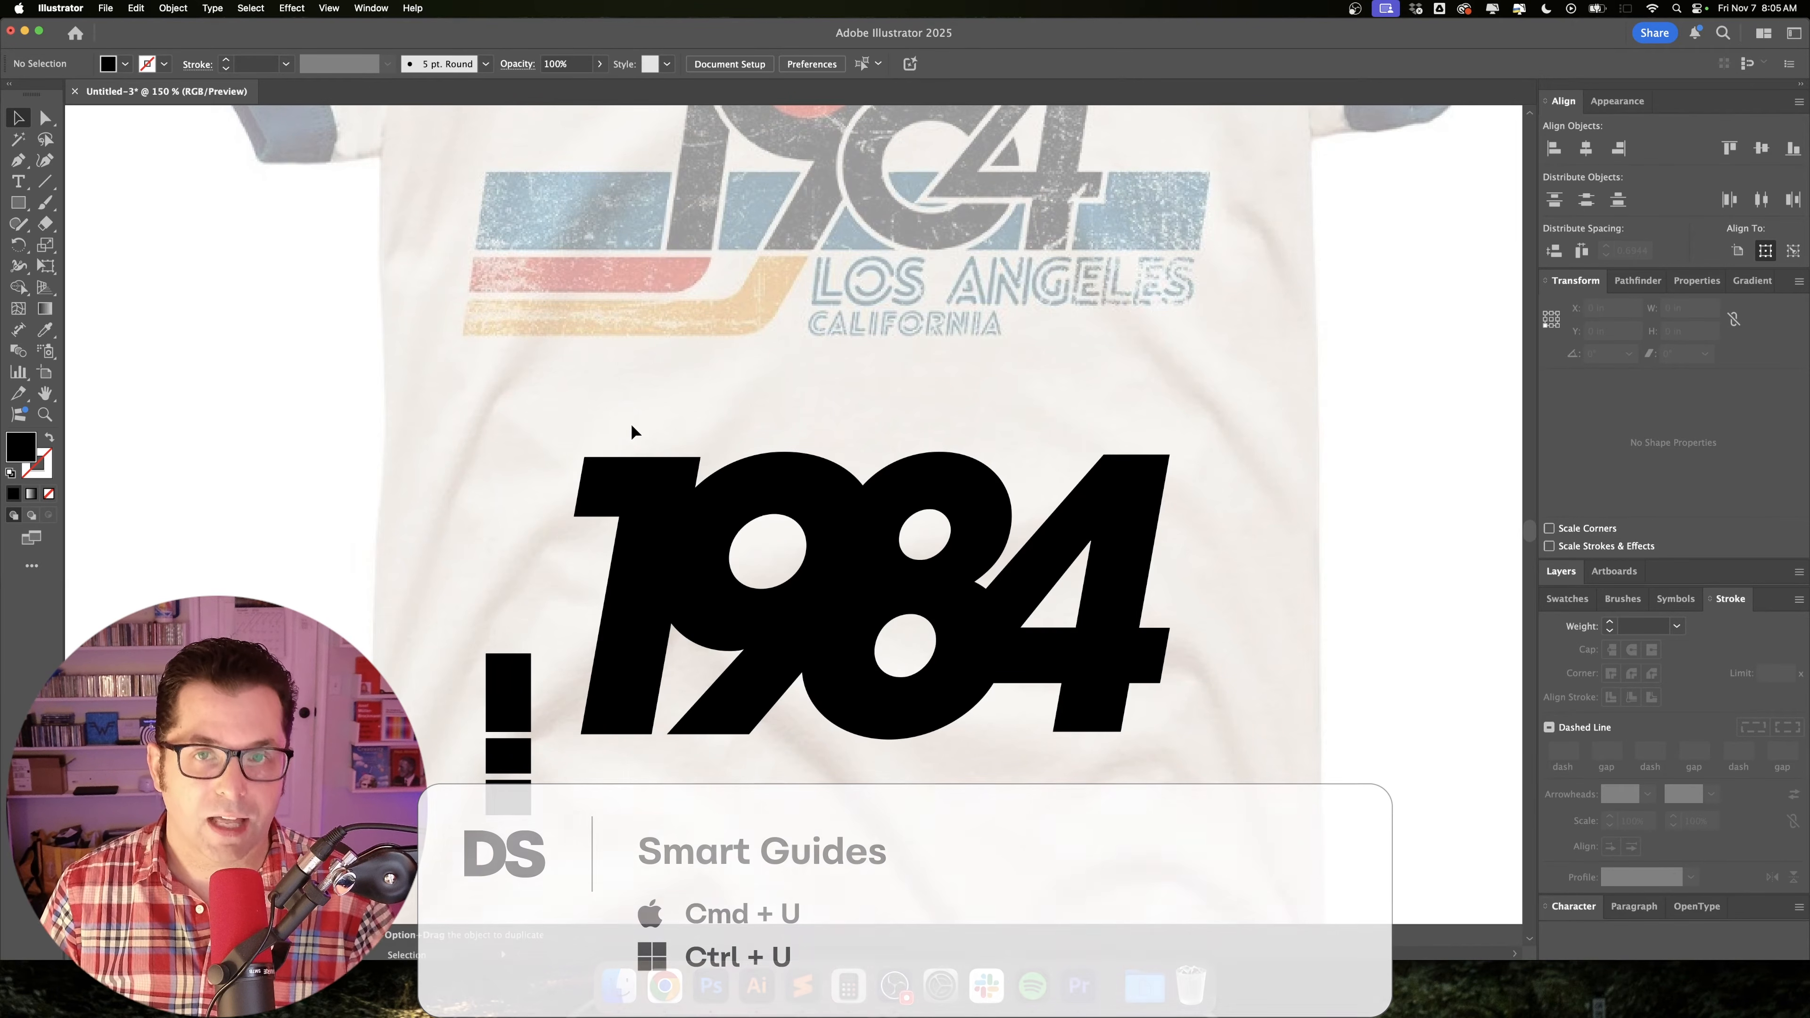
Stretch the top block across the numerals into a bar about 6.45 in wide and 0.90 in high.
scroll(513, 607, down, 3)
click(511, 615)
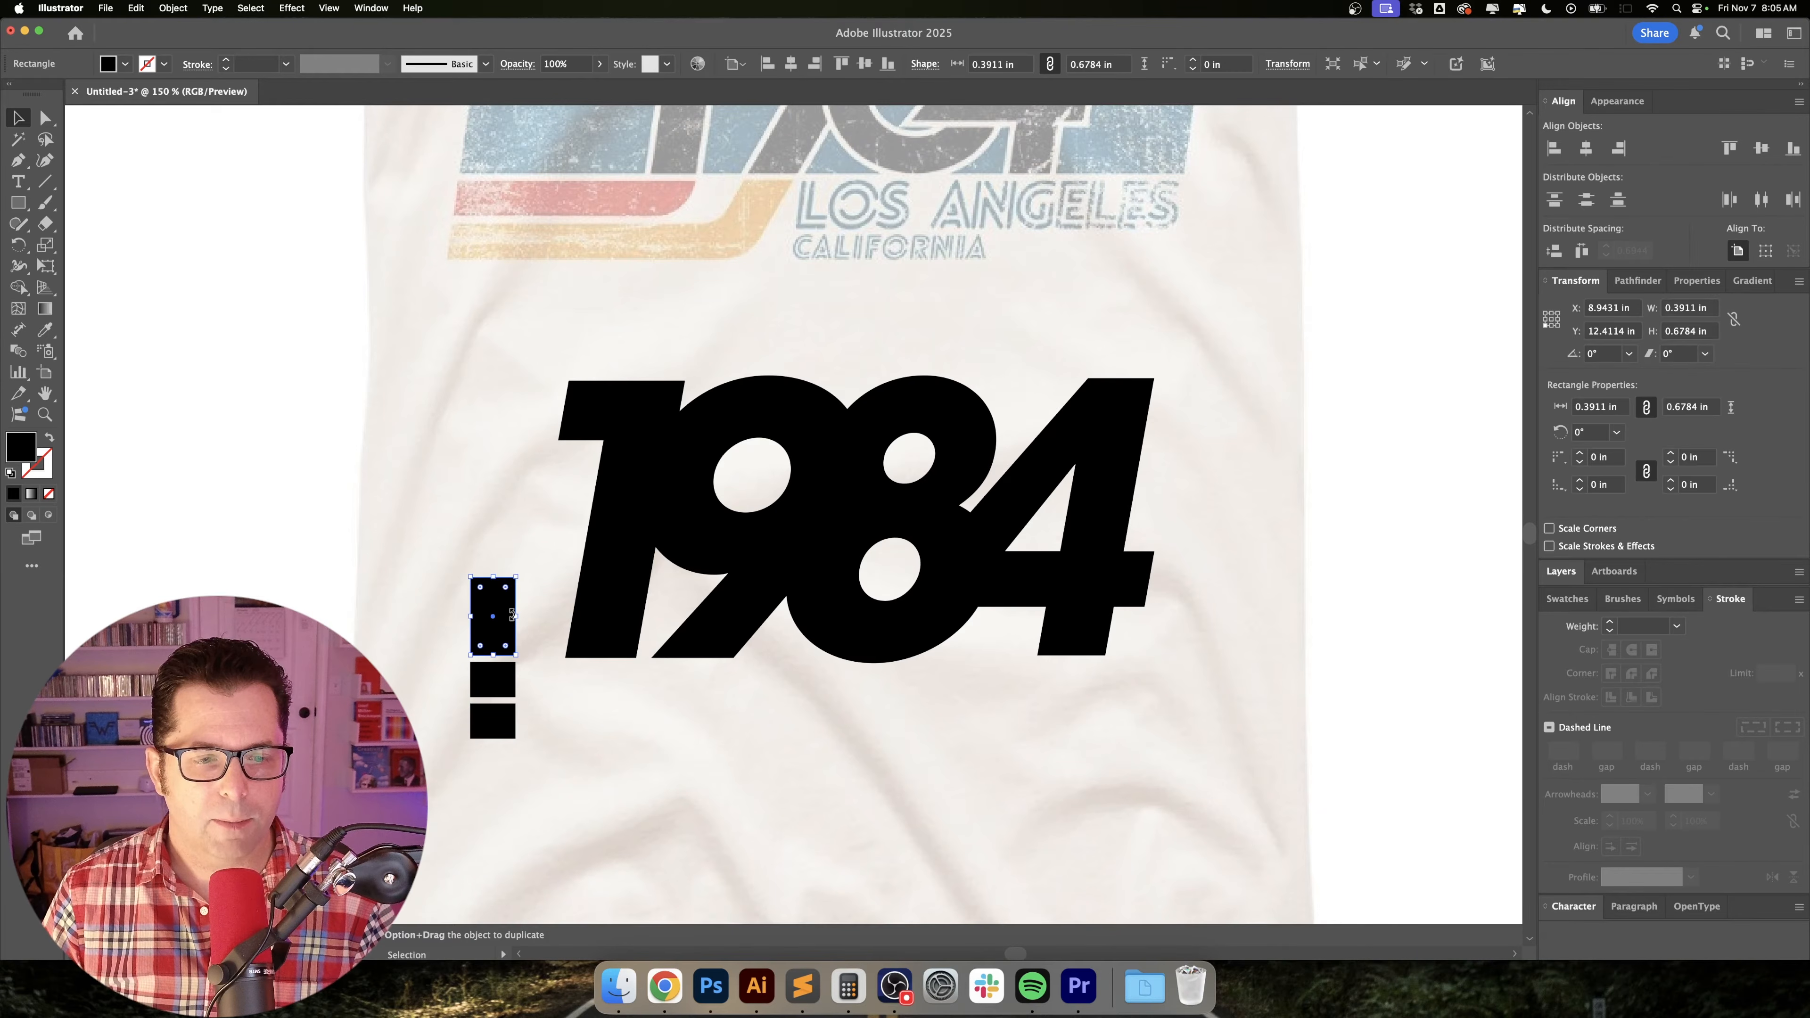
drag(513, 616, 1227, 620)
drag(1222, 583, 1224, 773)
drag(848, 769, 849, 742)
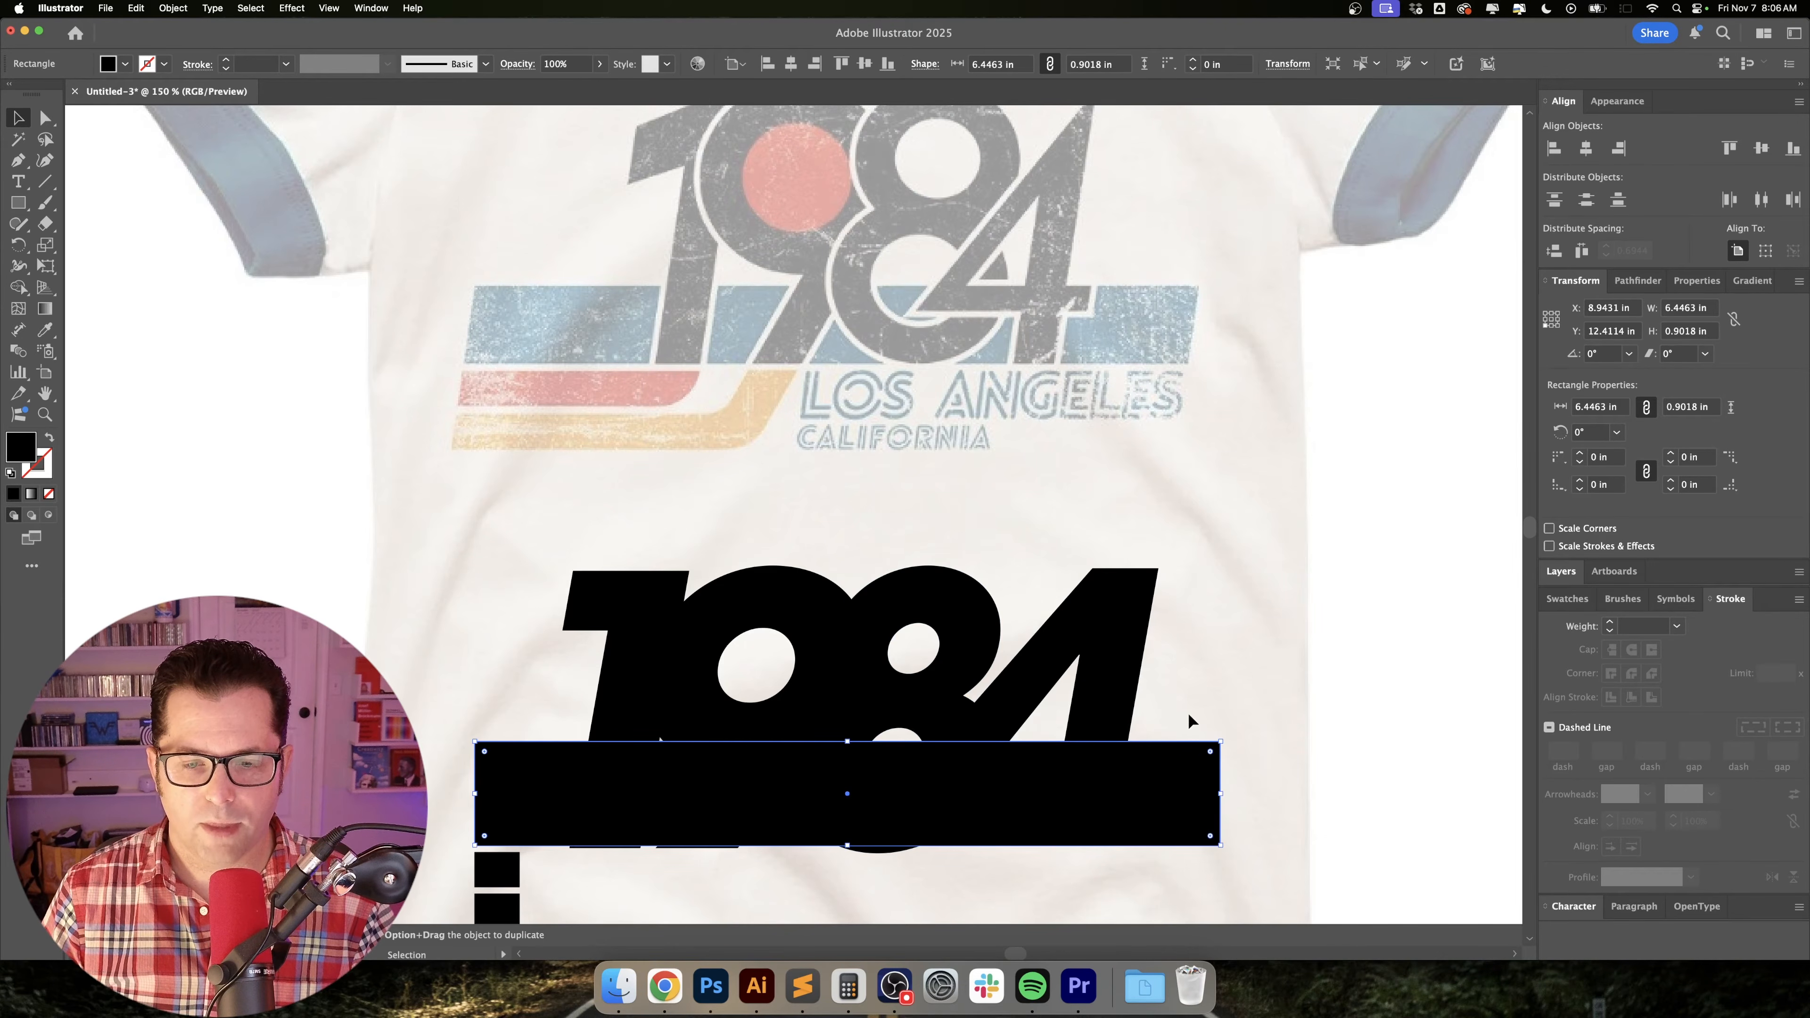
Swap the wide bar's black fill to its stroke so that it becomes an unfilled outline over the numerals.
drag(1191, 716, 1169, 479)
click(1170, 478)
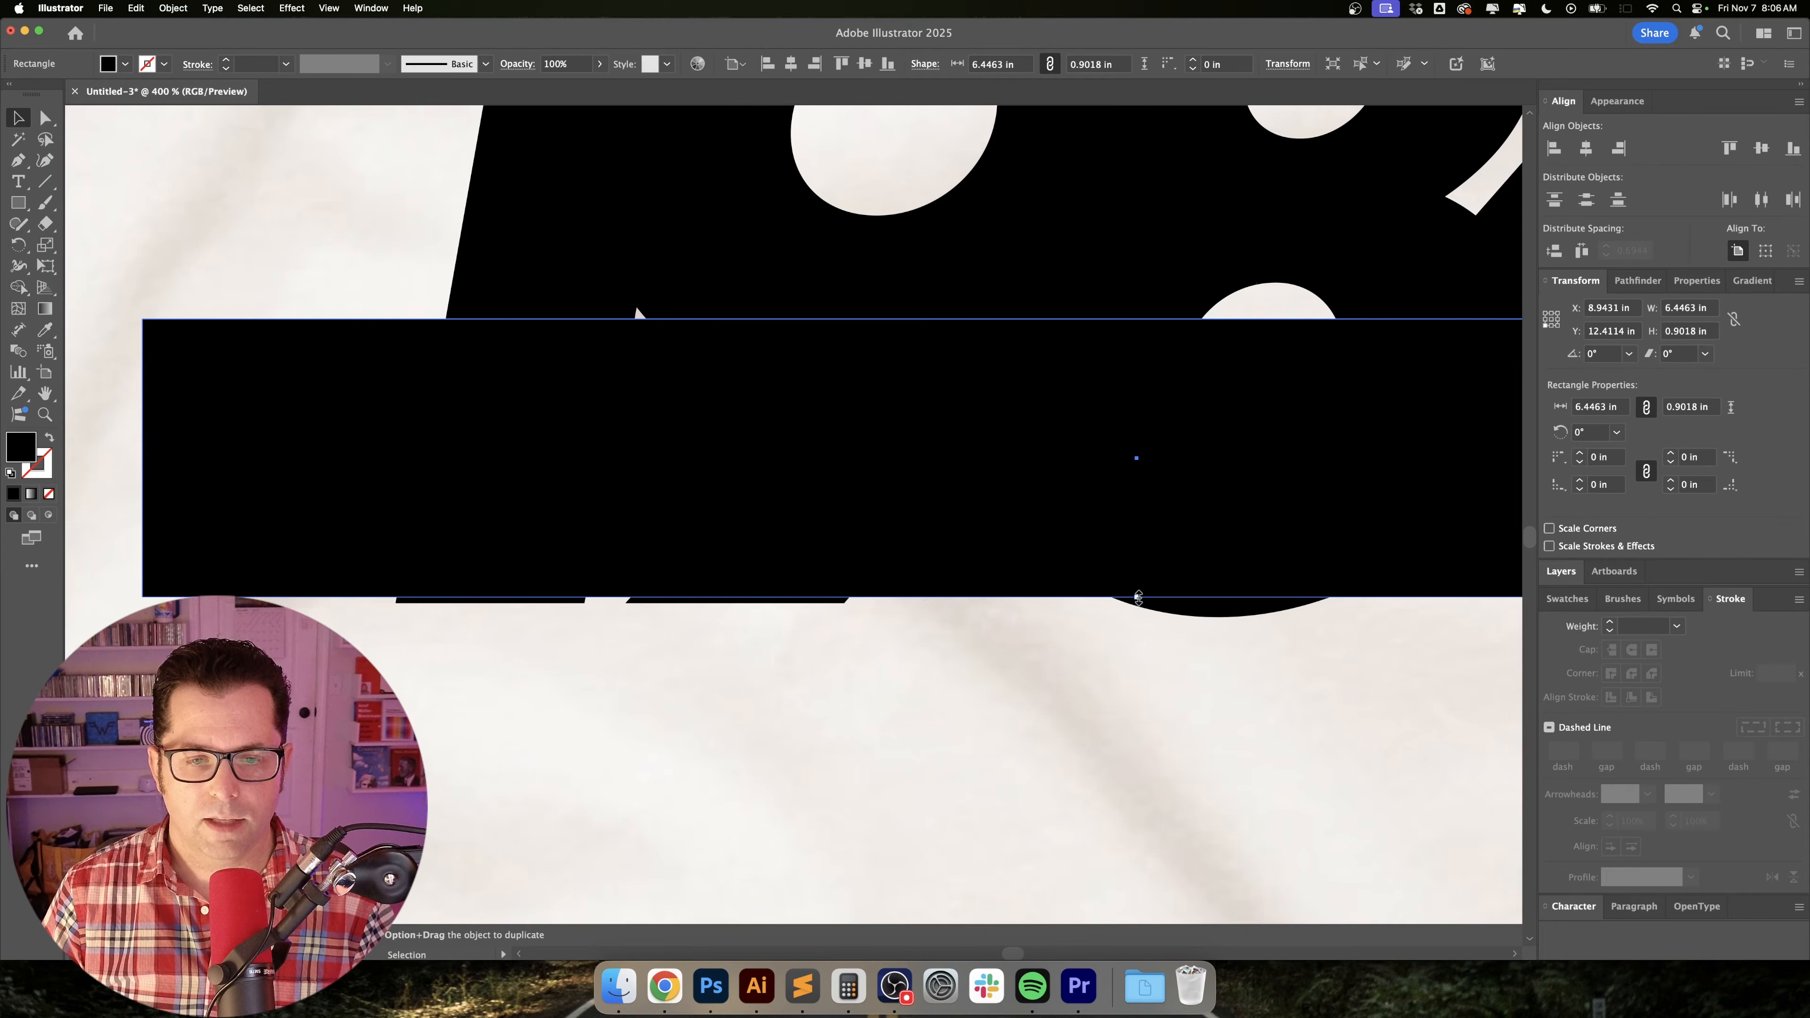
drag(1138, 598, 1142, 612)
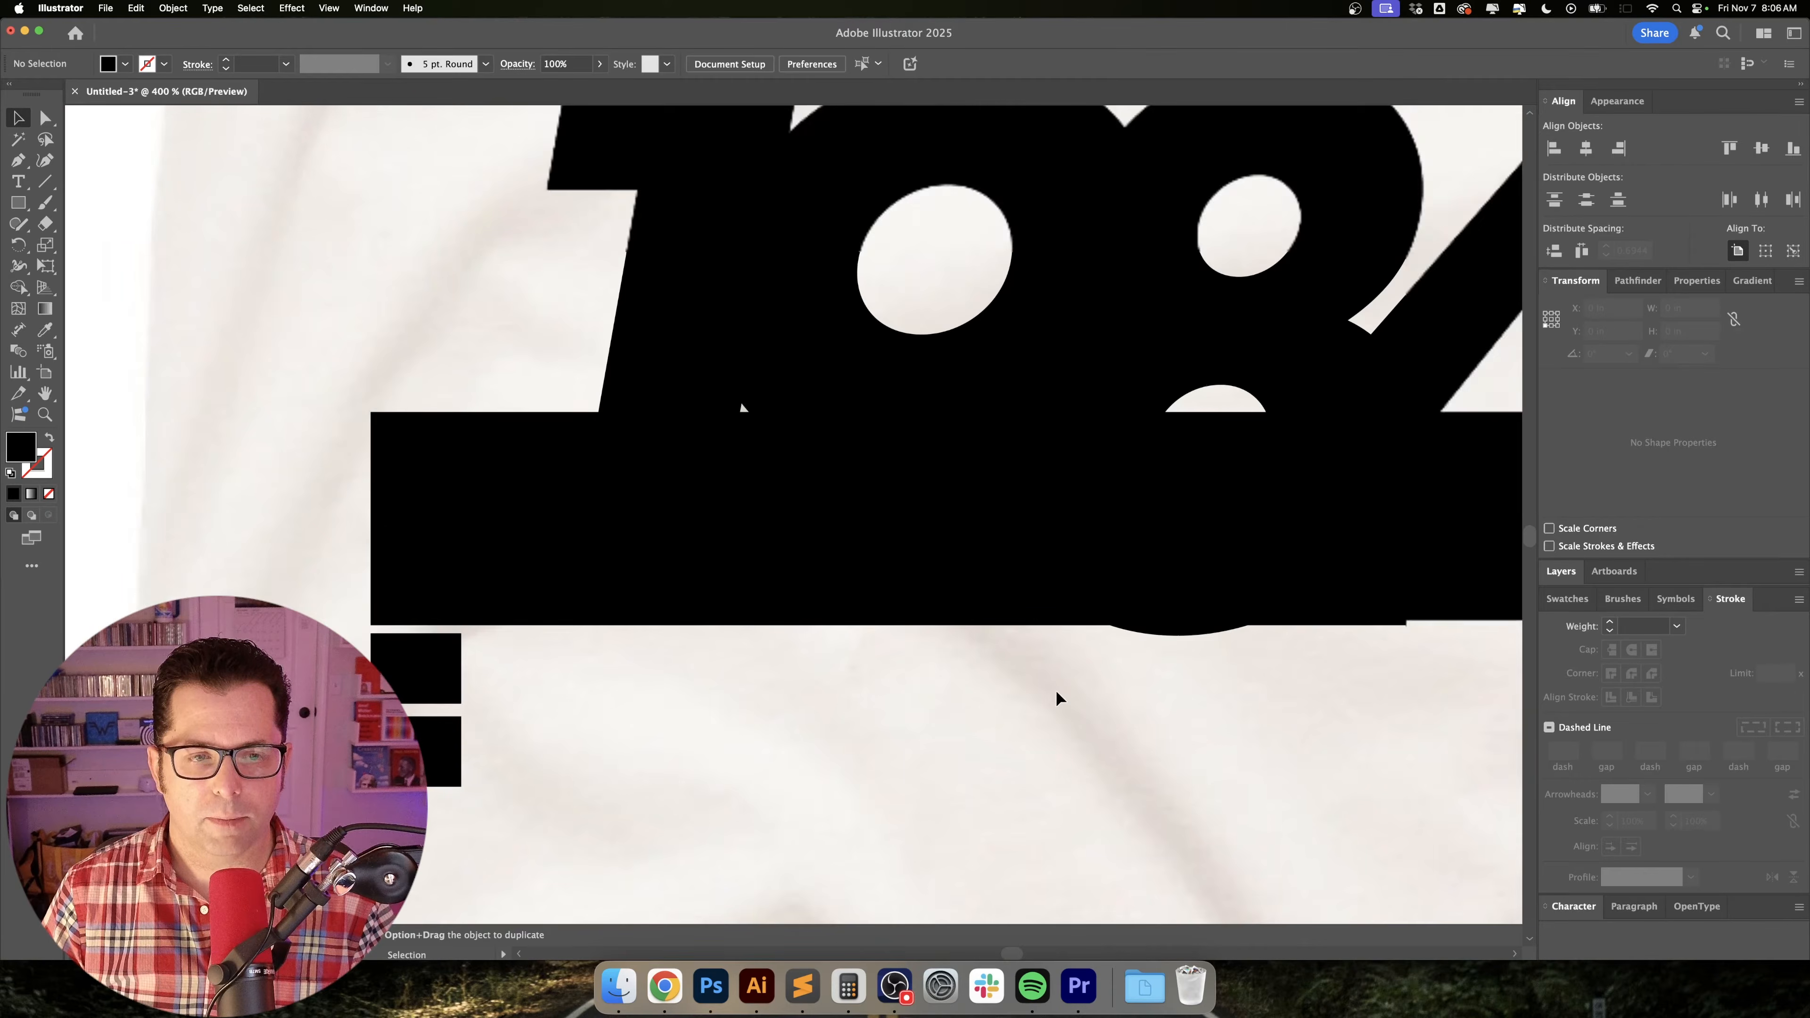
scroll(1057, 692, down, 1)
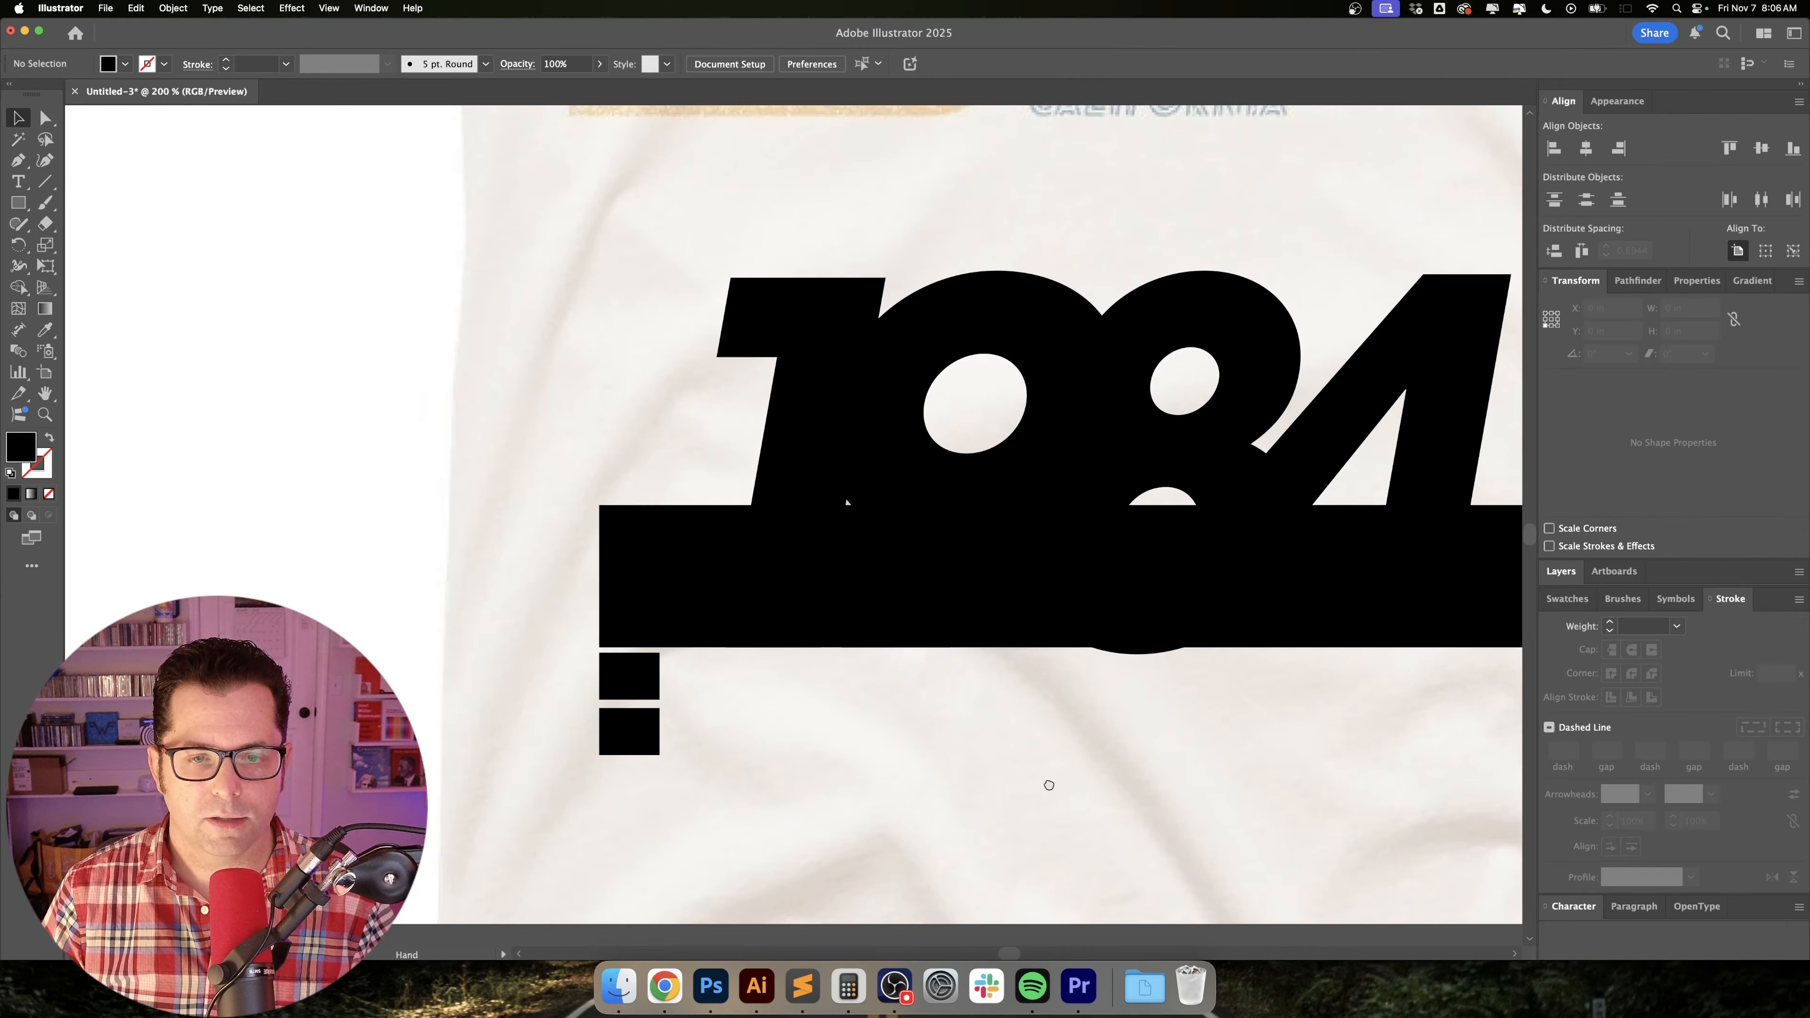
drag(1047, 783, 817, 719)
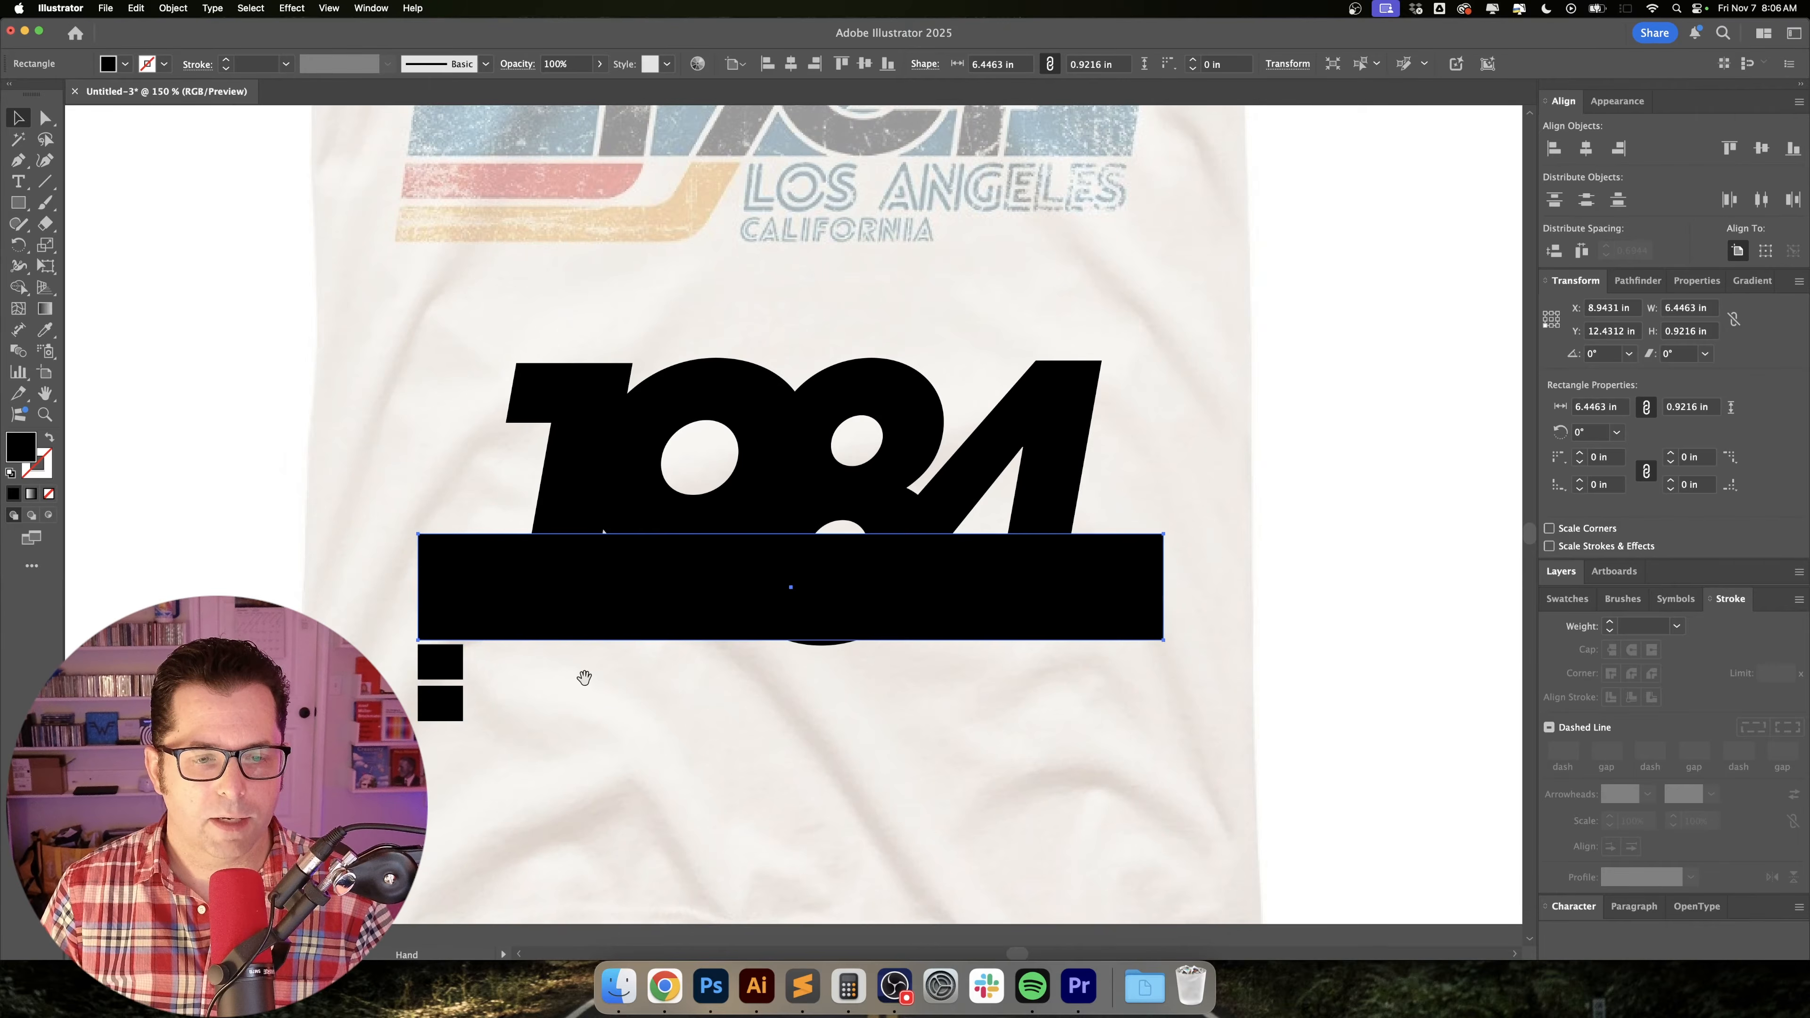
drag(586, 679, 615, 678)
key(shift+x)
click(651, 665)
scroll(578, 652, up, 1)
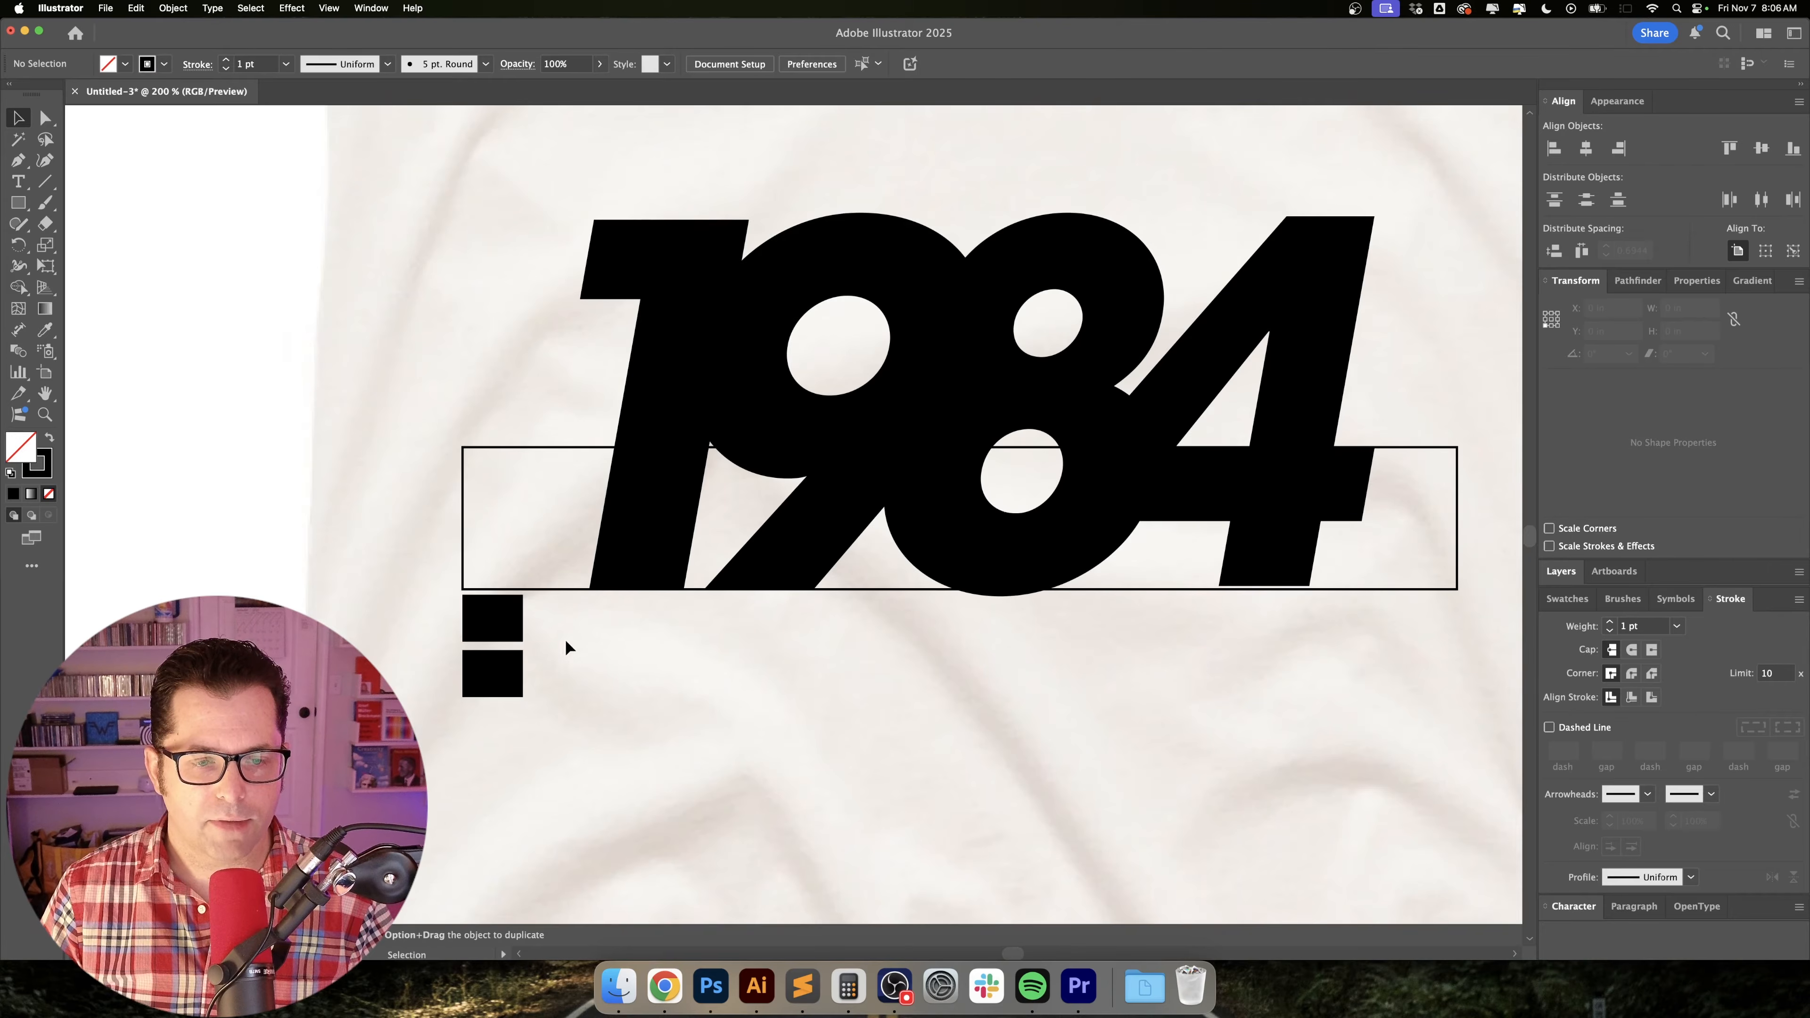
Lengthen the two small blocks into stripes, the middle one to the foot of the 1 and the lower one to the foot of the 9.
click(500, 612)
drag(526, 619, 685, 619)
click(514, 674)
drag(525, 672, 798, 670)
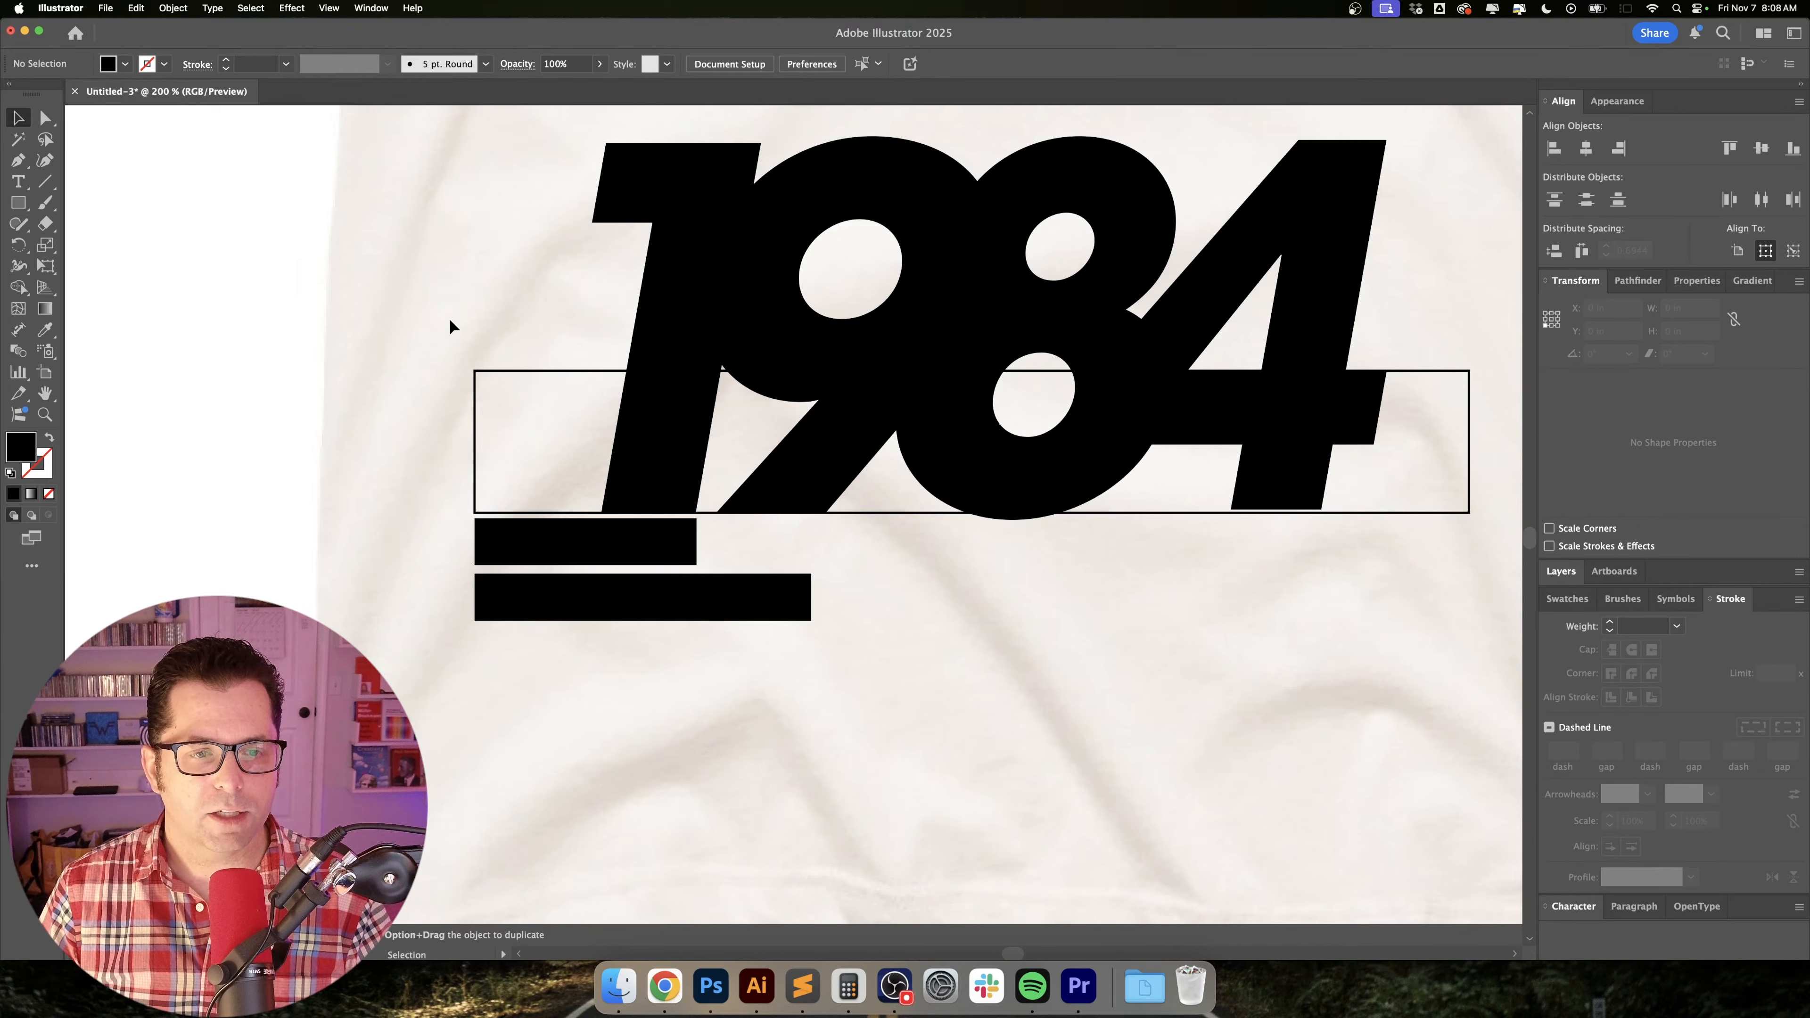
Shear all three stripe bars together by 10° along the horizontal axis.
drag(547, 611, 545, 612)
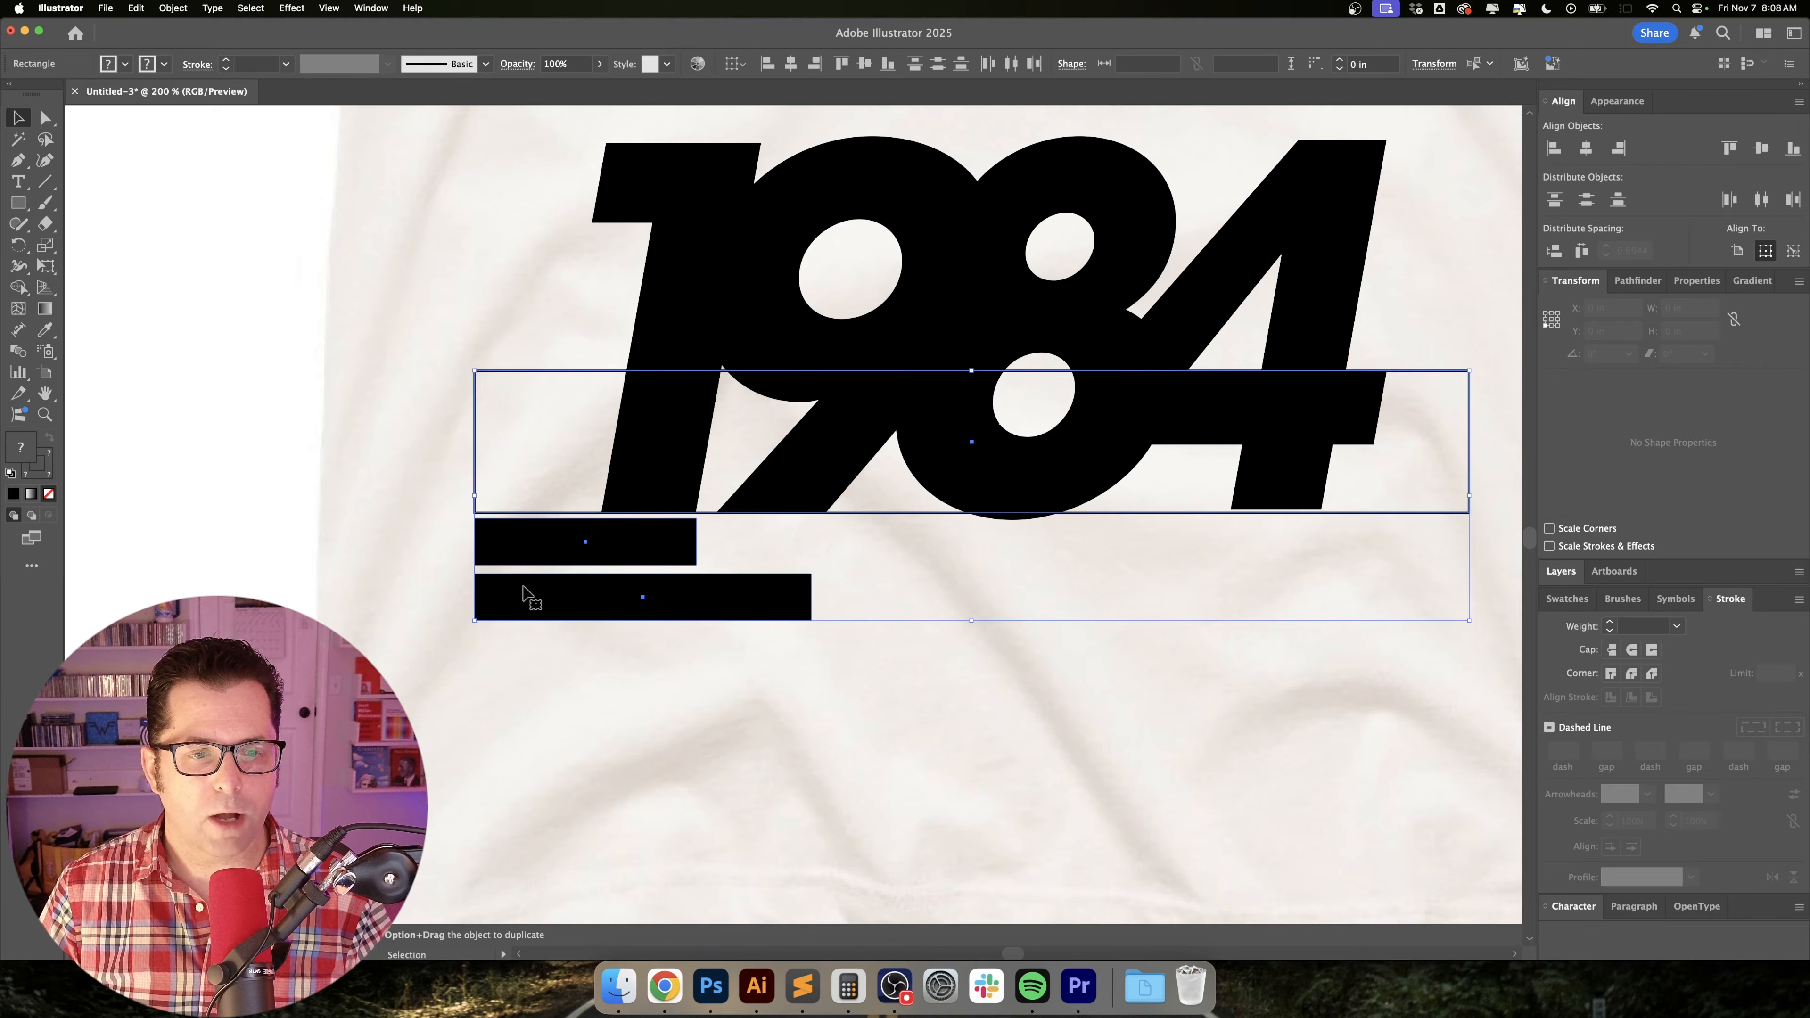
click(173, 8)
mouse_move(214, 28)
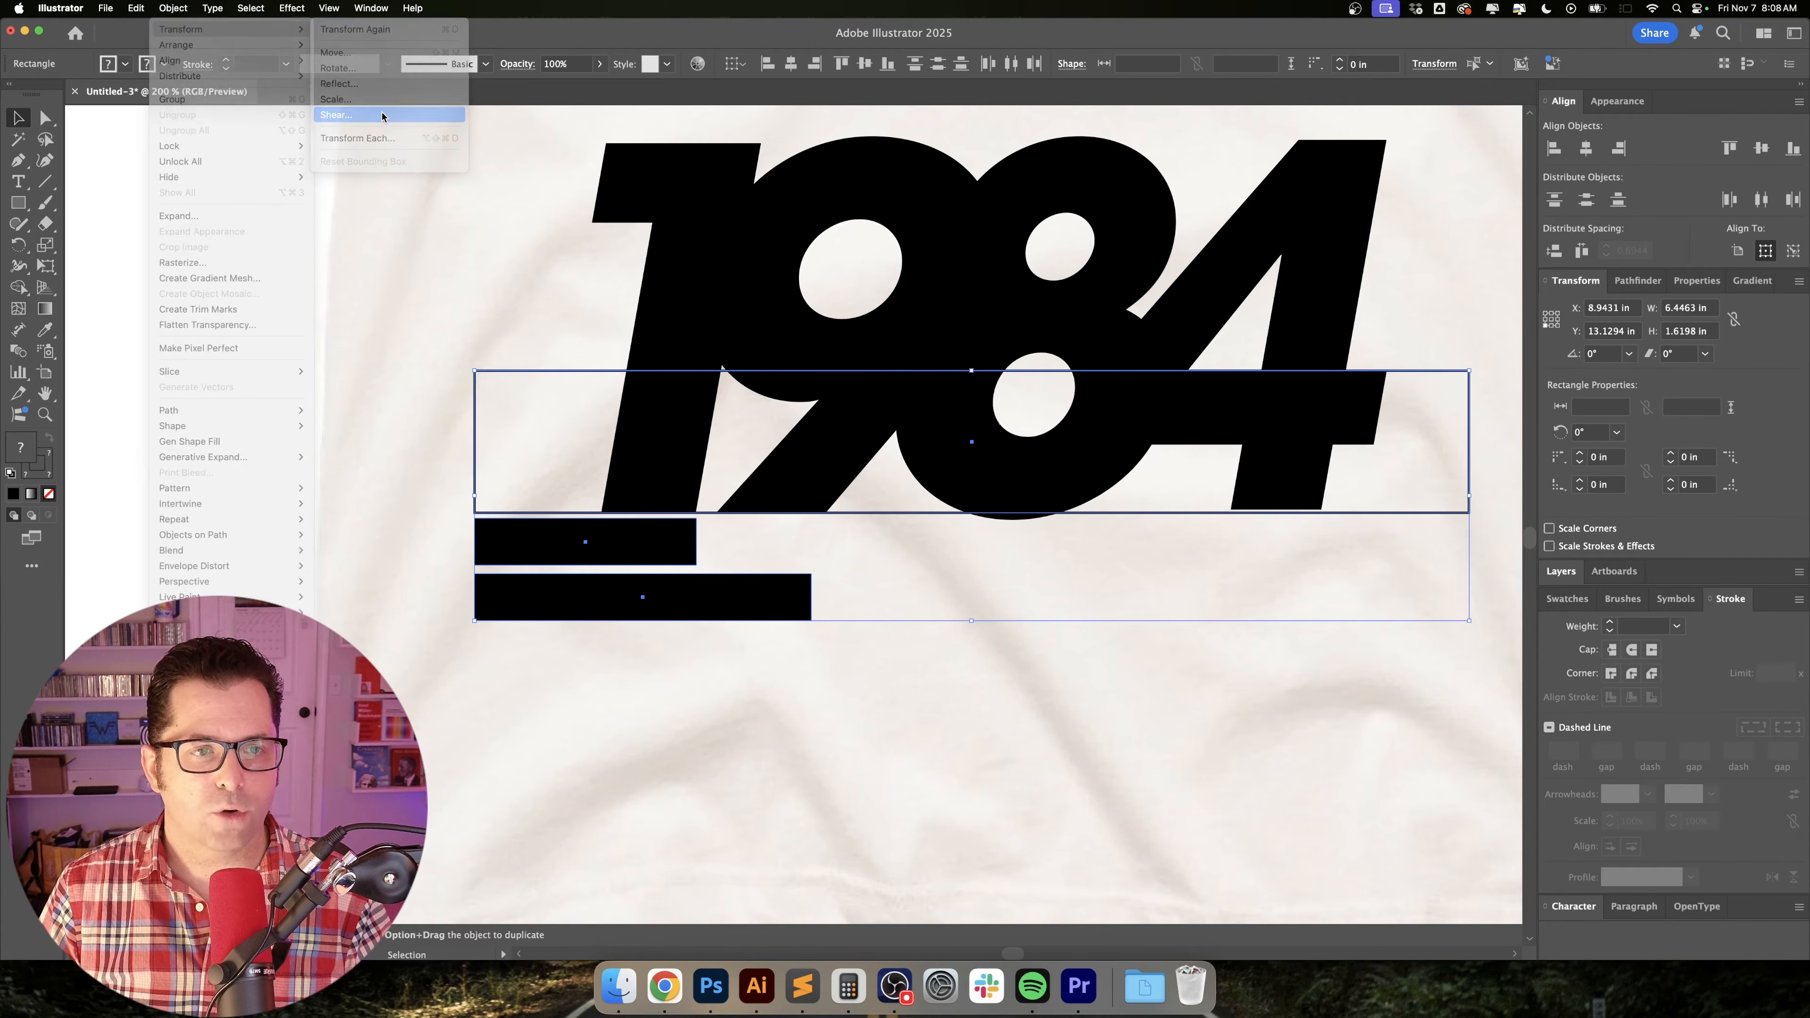
click(383, 116)
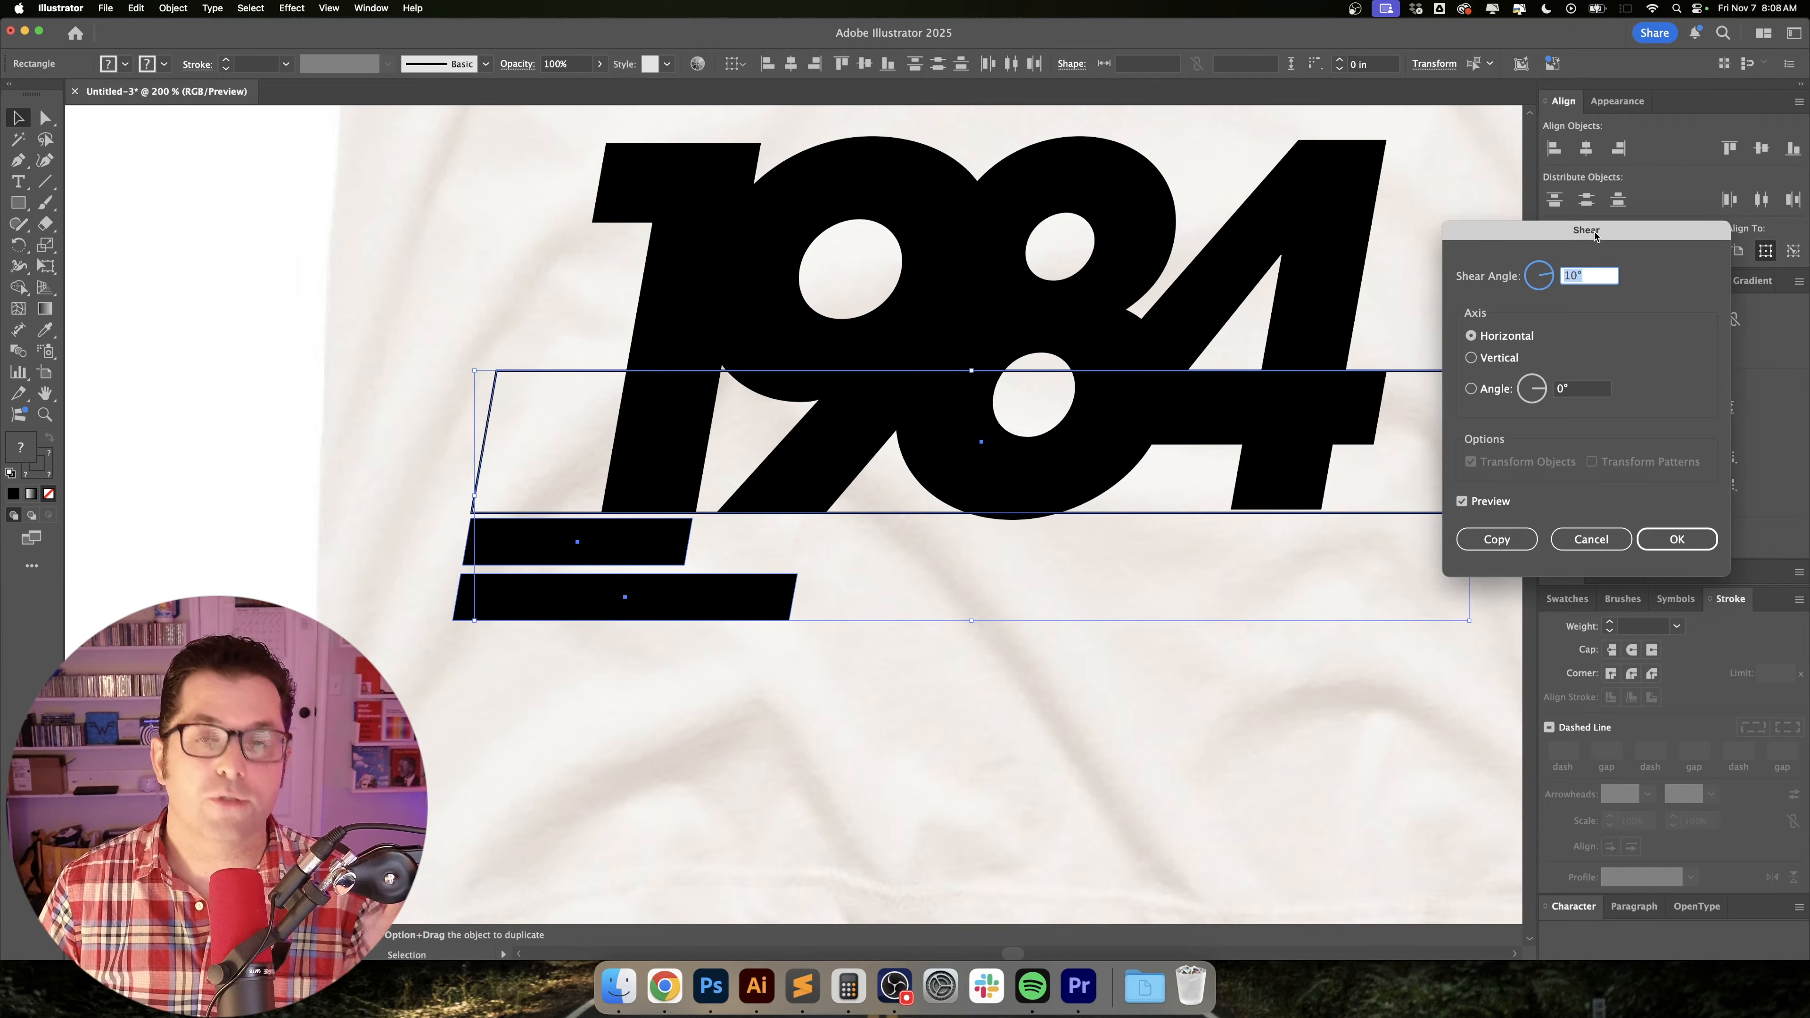
click(1675, 539)
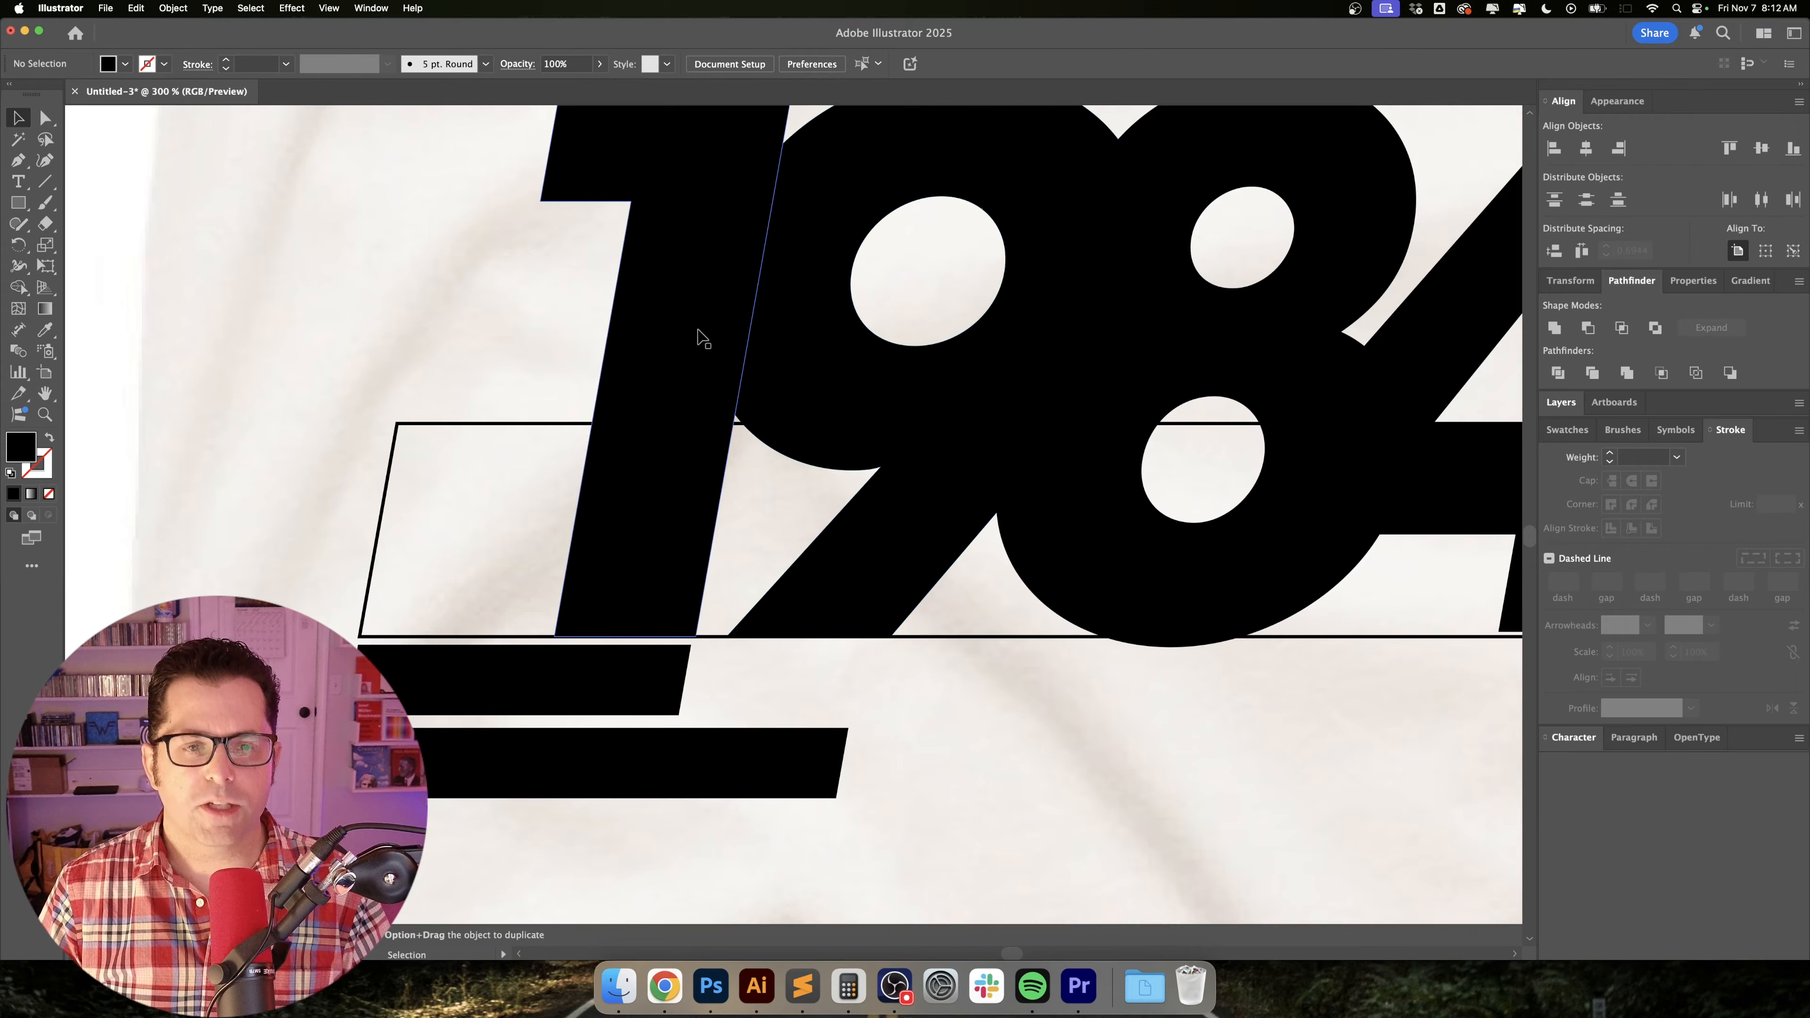
Move the 9, 8 and 4 together slightly to the right to open up space after the 1.
scroll(808, 376, down, 2)
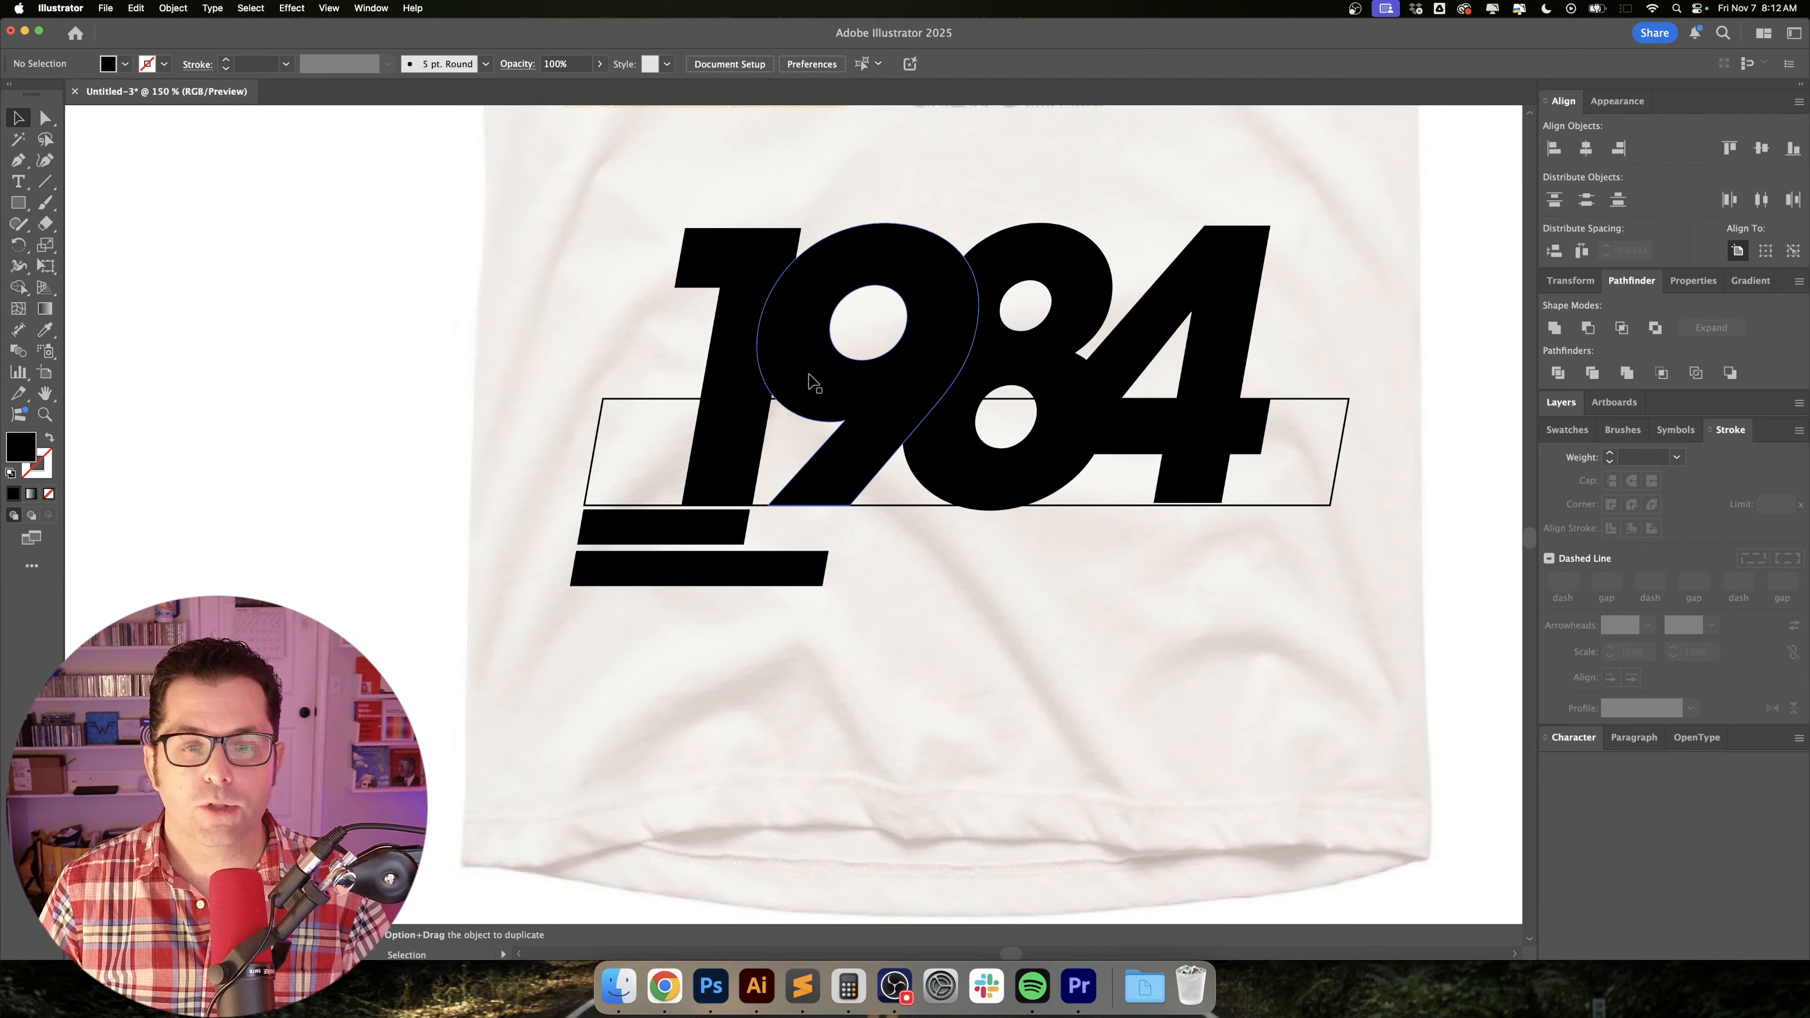
drag(863, 280, 869, 523)
scroll(869, 528, down, 4)
scroll(870, 527, right, 2)
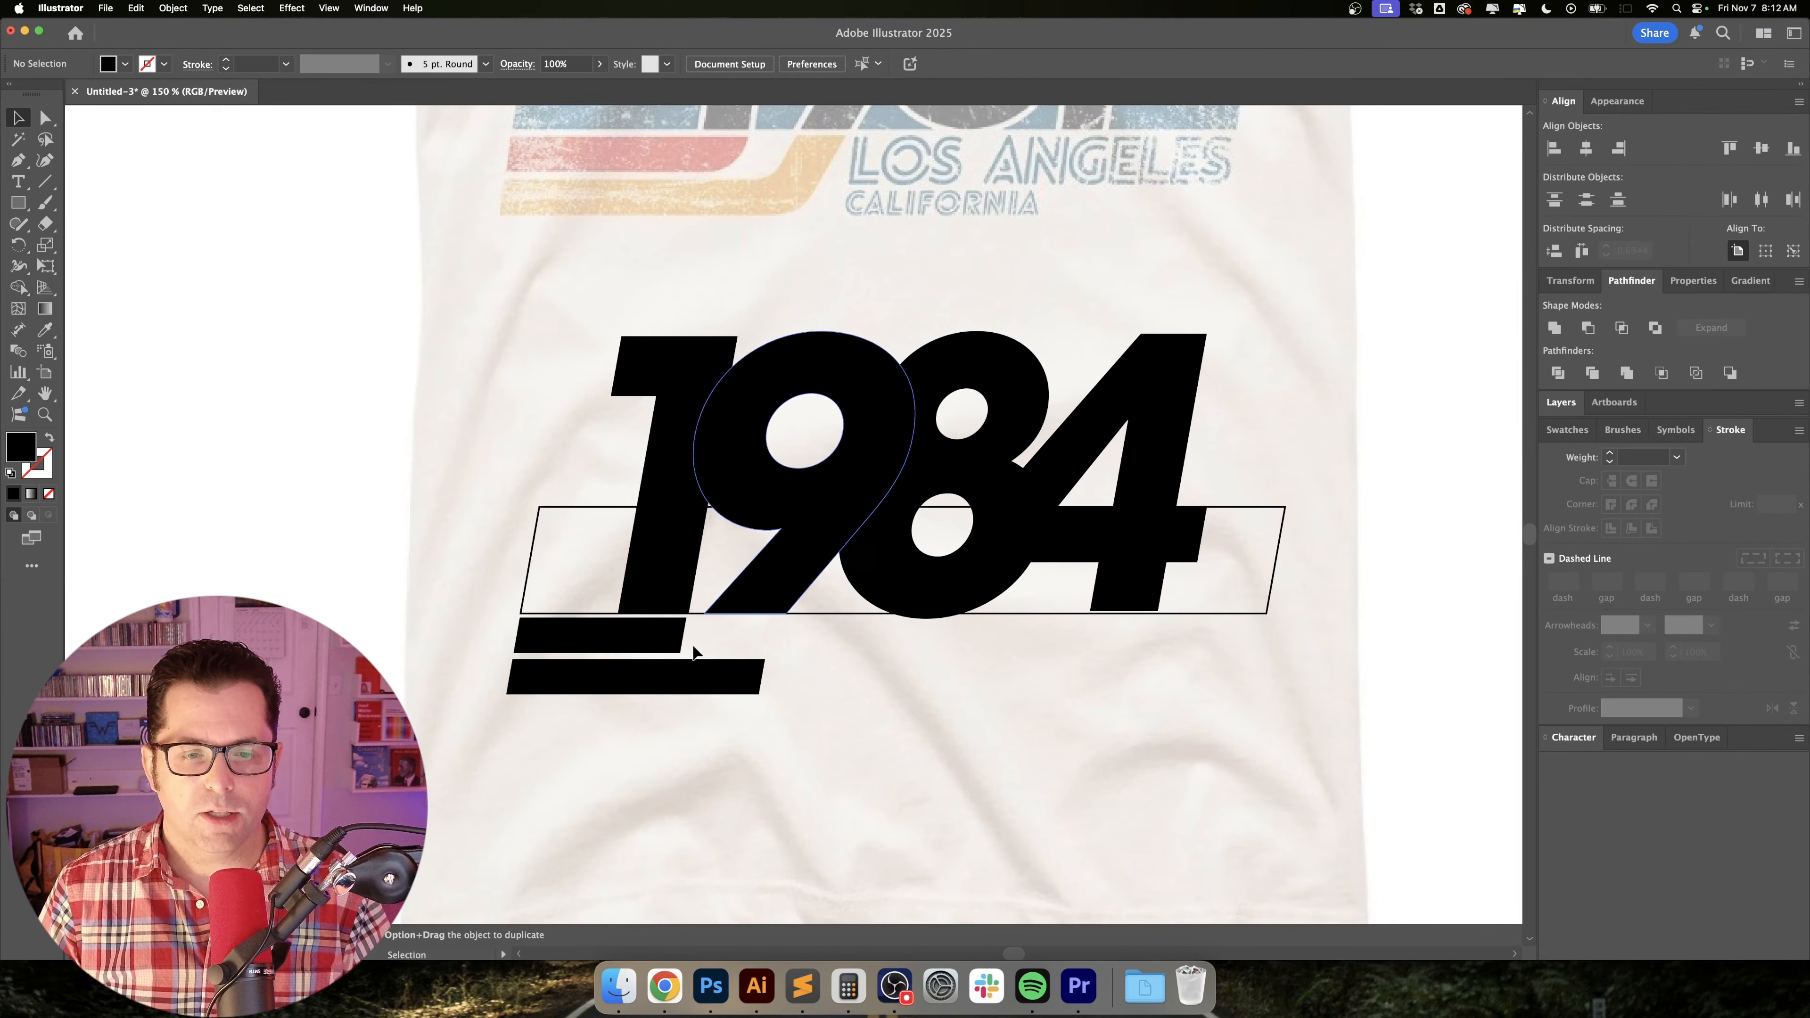
scroll(816, 467, up, 1)
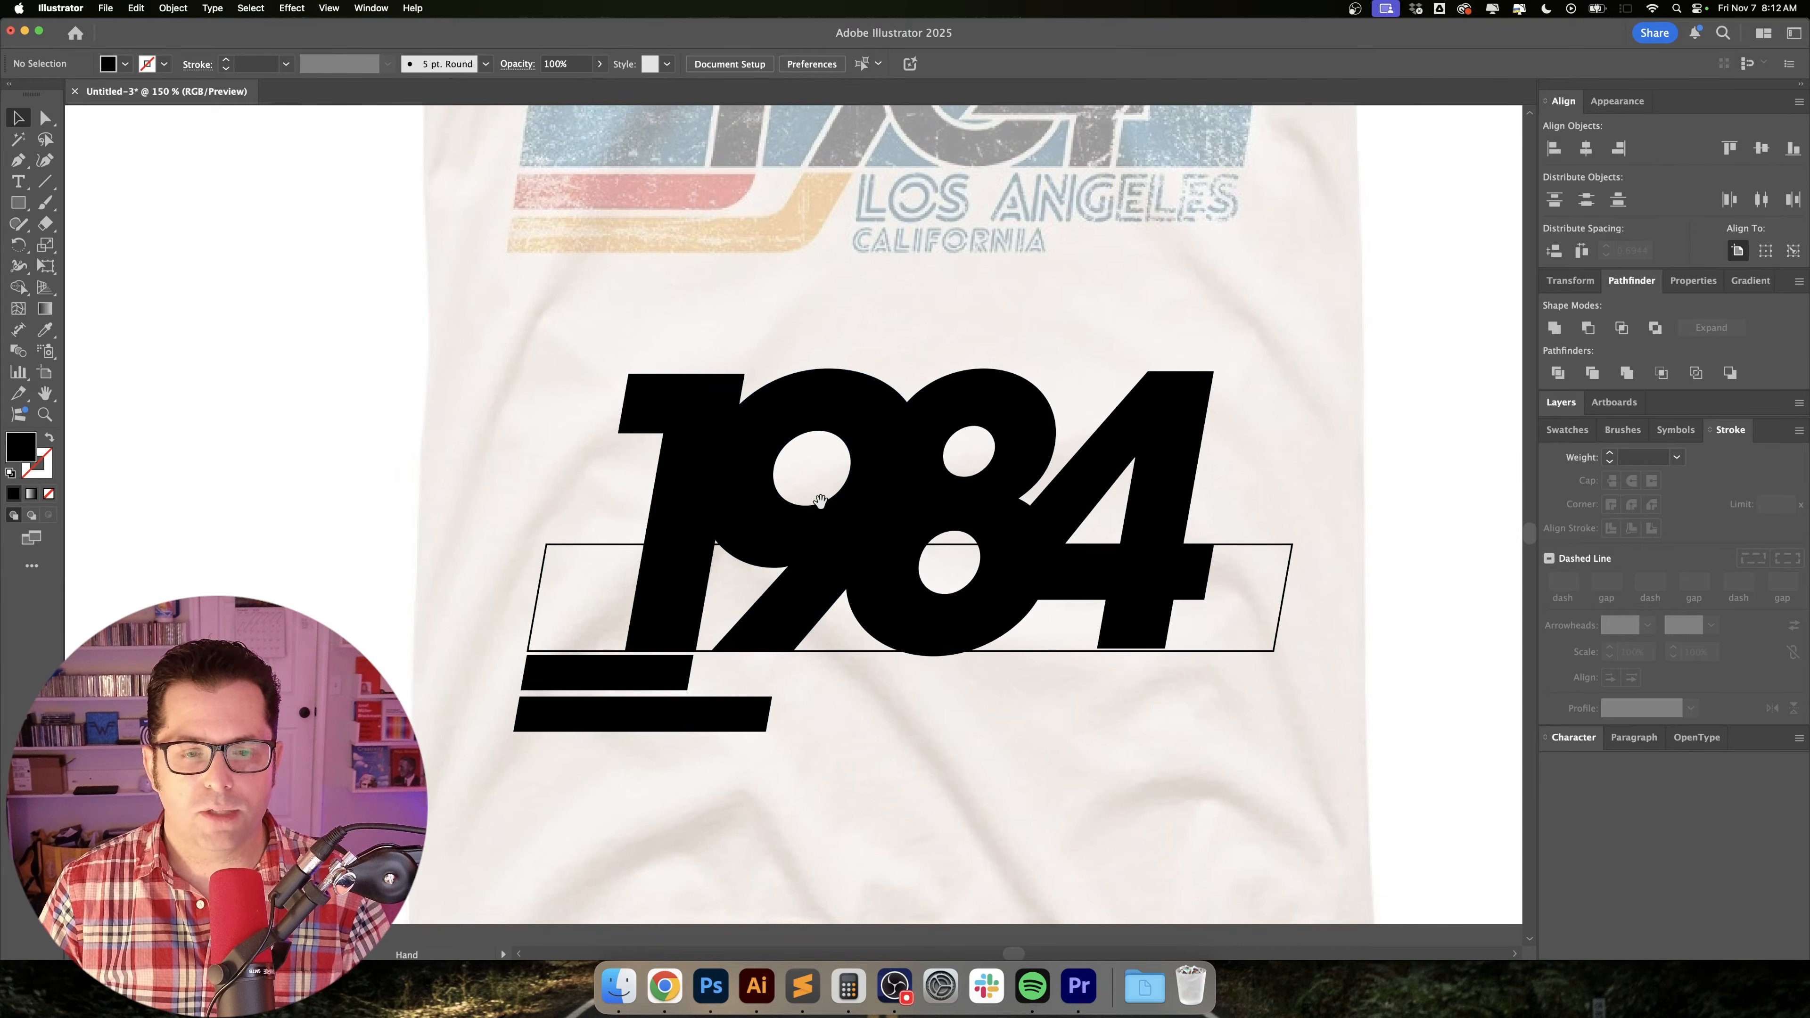
scroll(861, 626, up, 2)
click(816, 569)
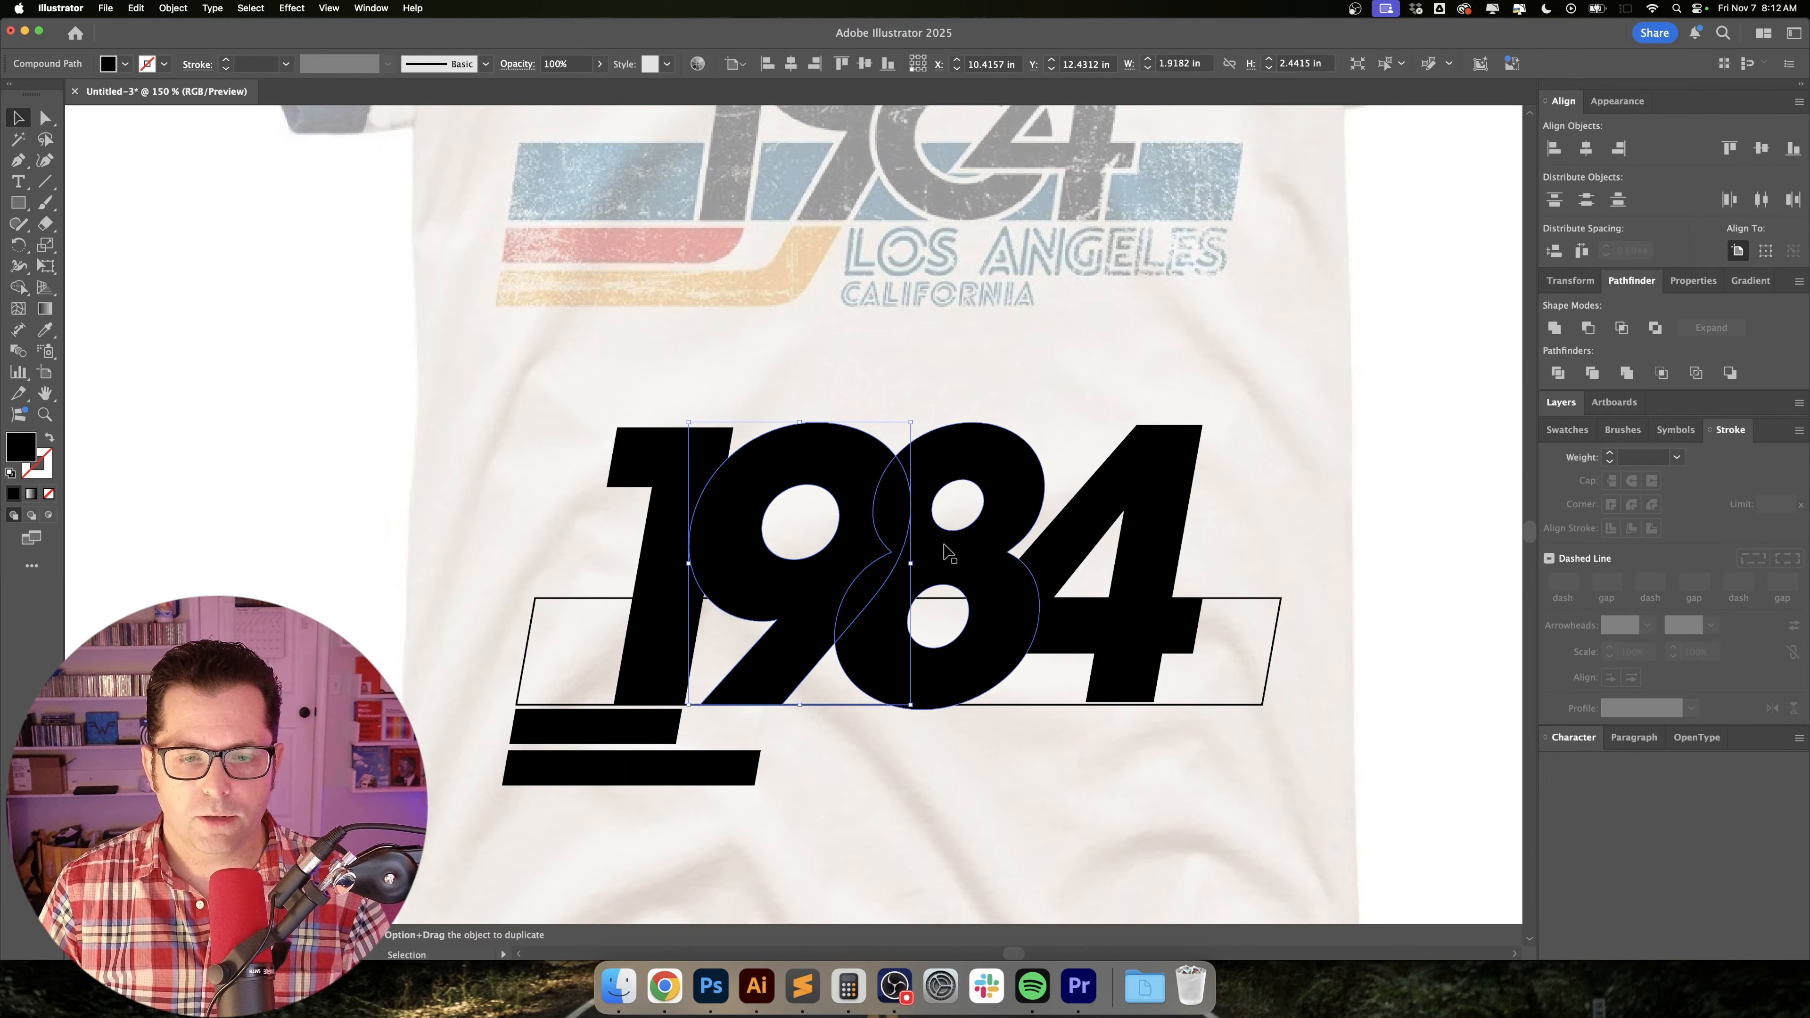
shift+click(950, 555)
shift+click(1060, 550)
drag(786, 587, 816, 587)
click(855, 752)
drag(859, 758, 917, 589)
Draw an unfilled 1 pt straight line with the Pen tool from the left edge of the 9's leg to just below its foot.
key(super+equal)
key(p)
key(shift+x)
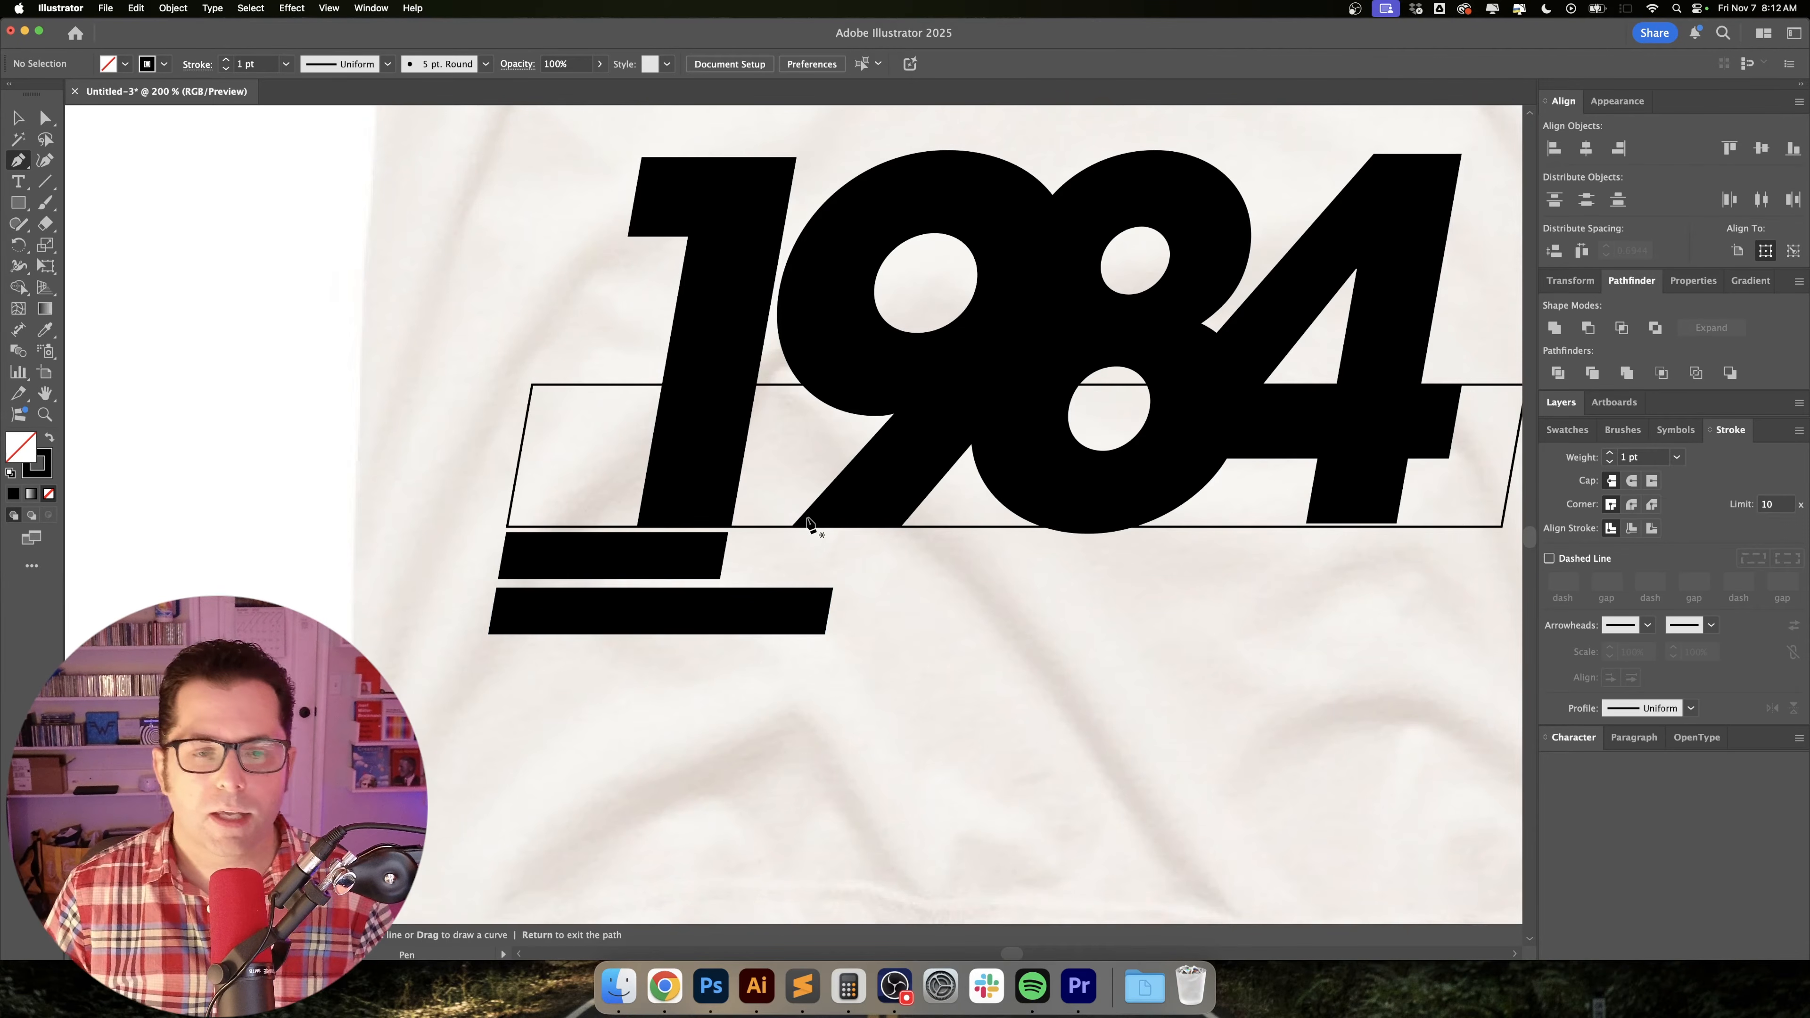
key(super+equal)
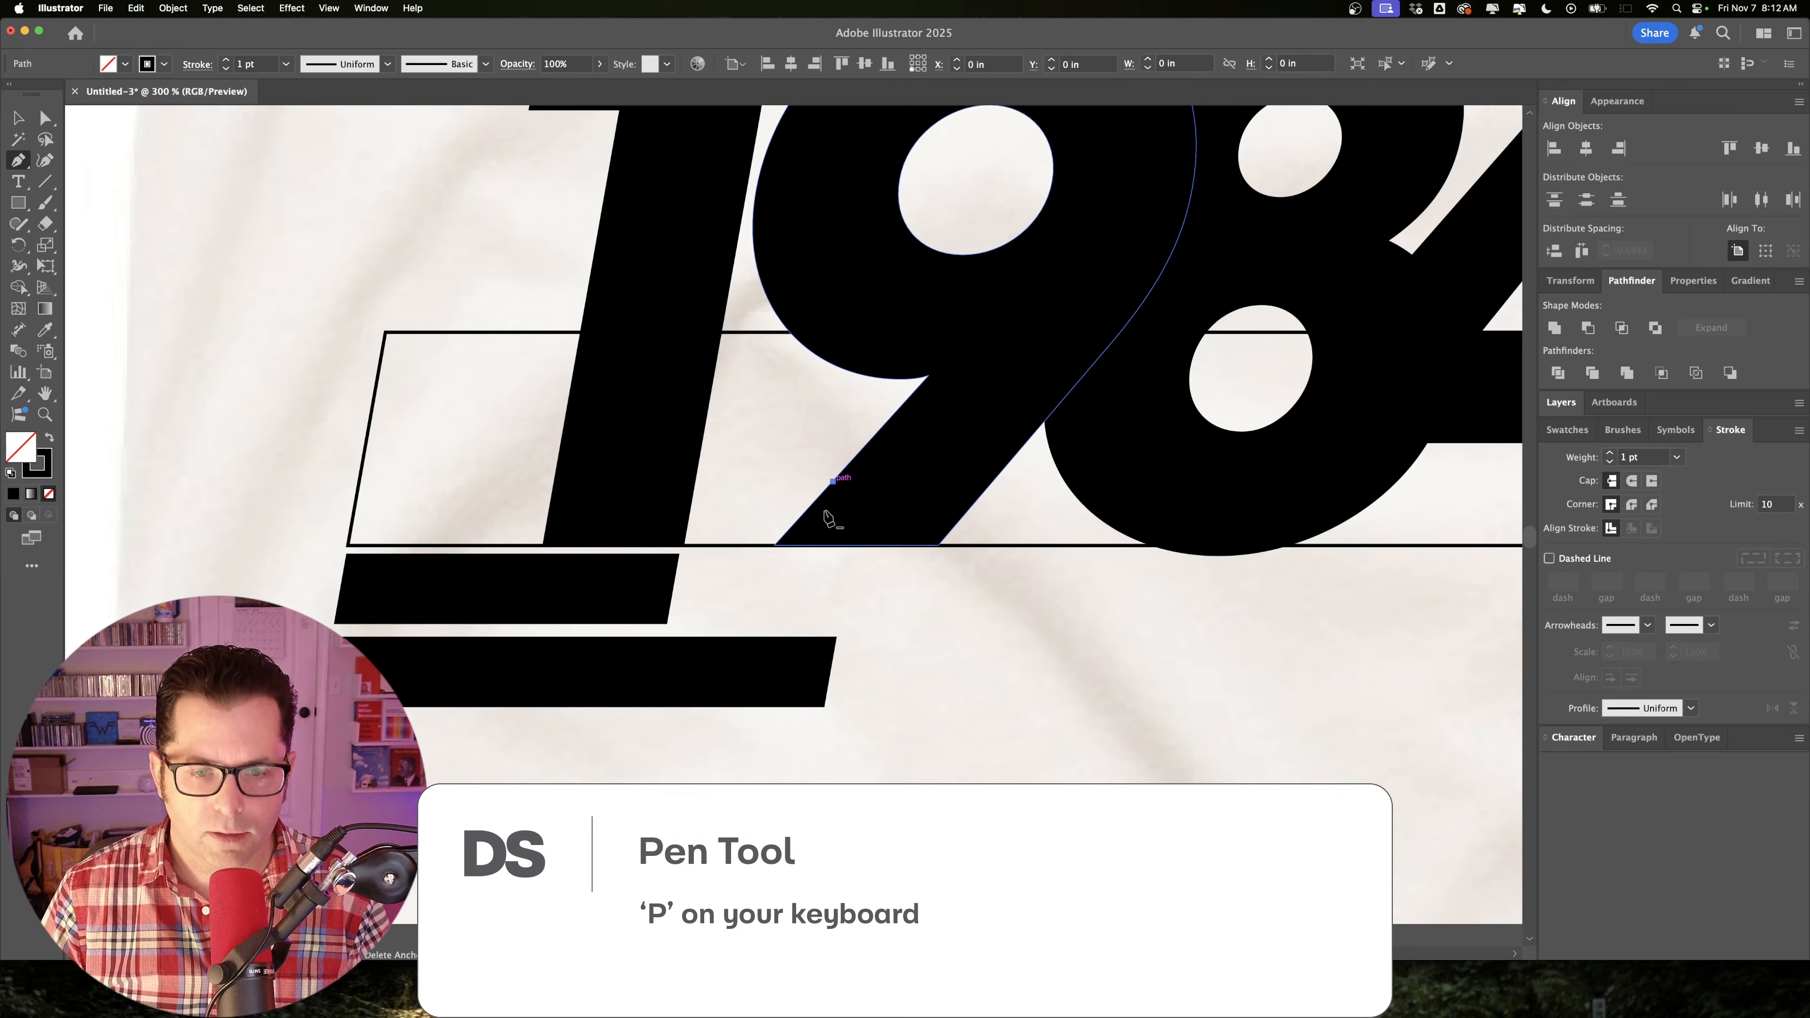
click(833, 482)
click(728, 596)
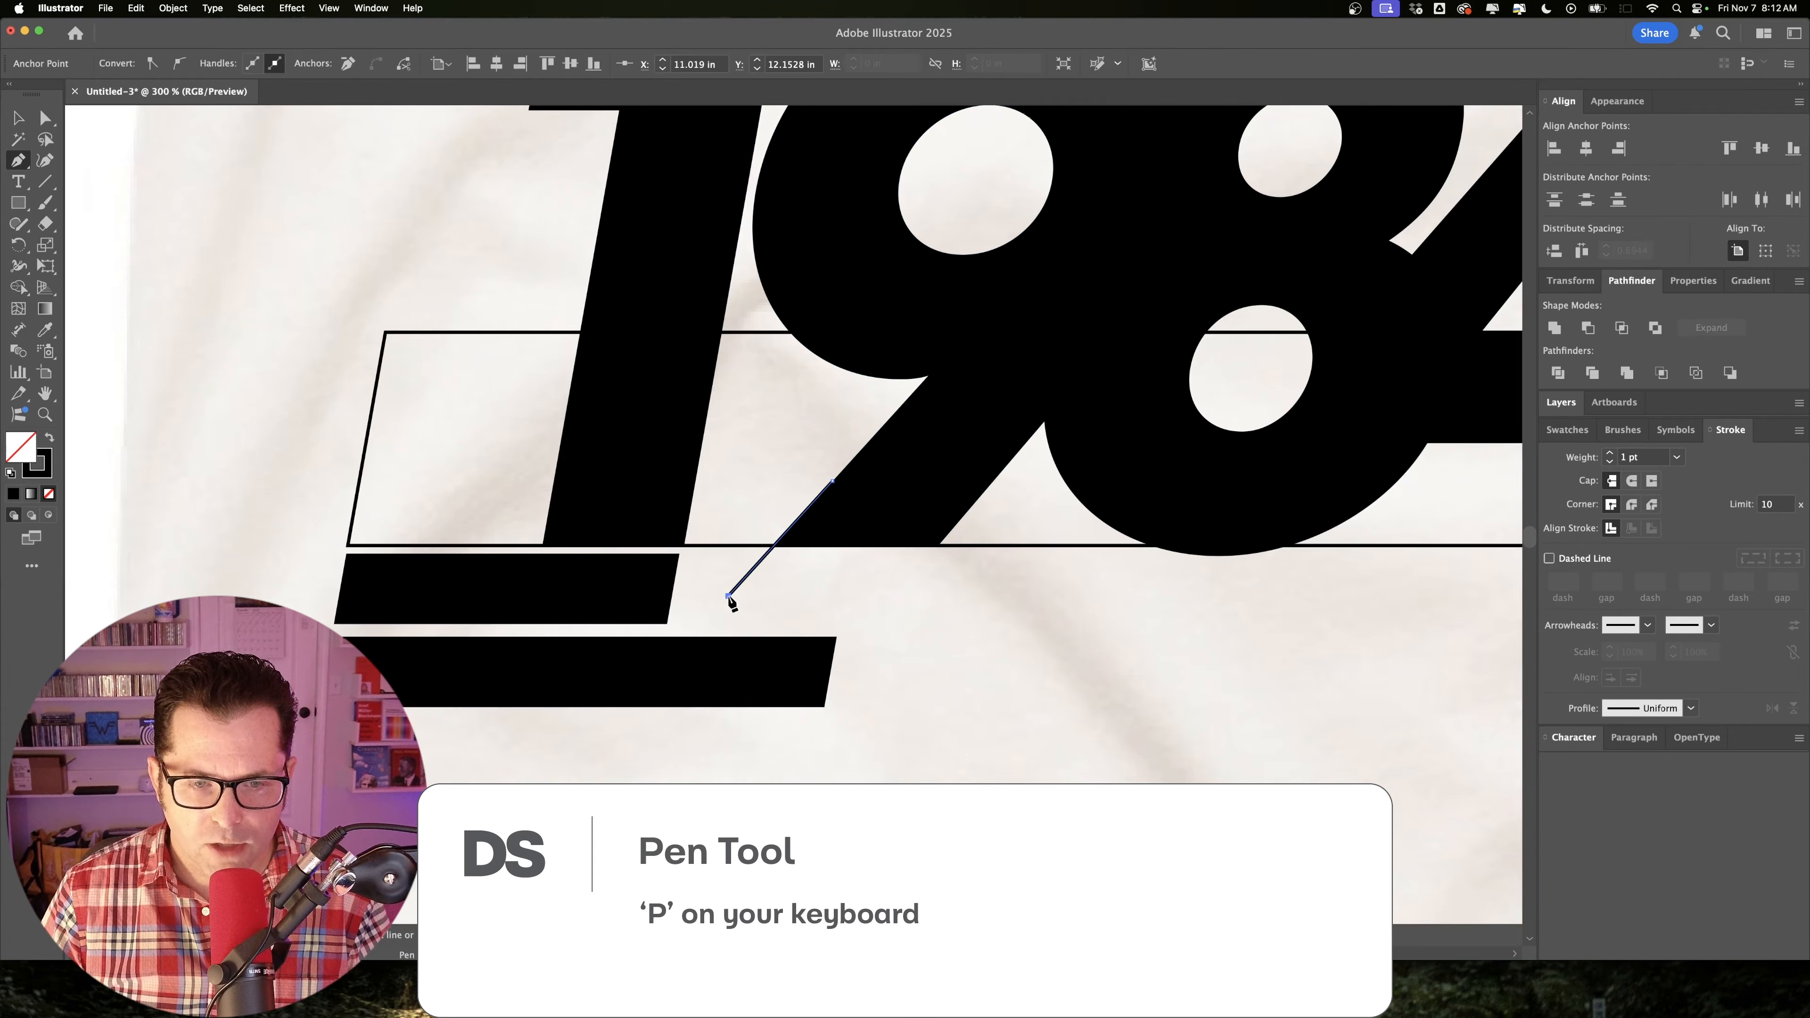
In outline view, extend the line's lower end along the 9's slant to the base of the lowest stripe, then restore the preview.
key(super)
key(super+y)
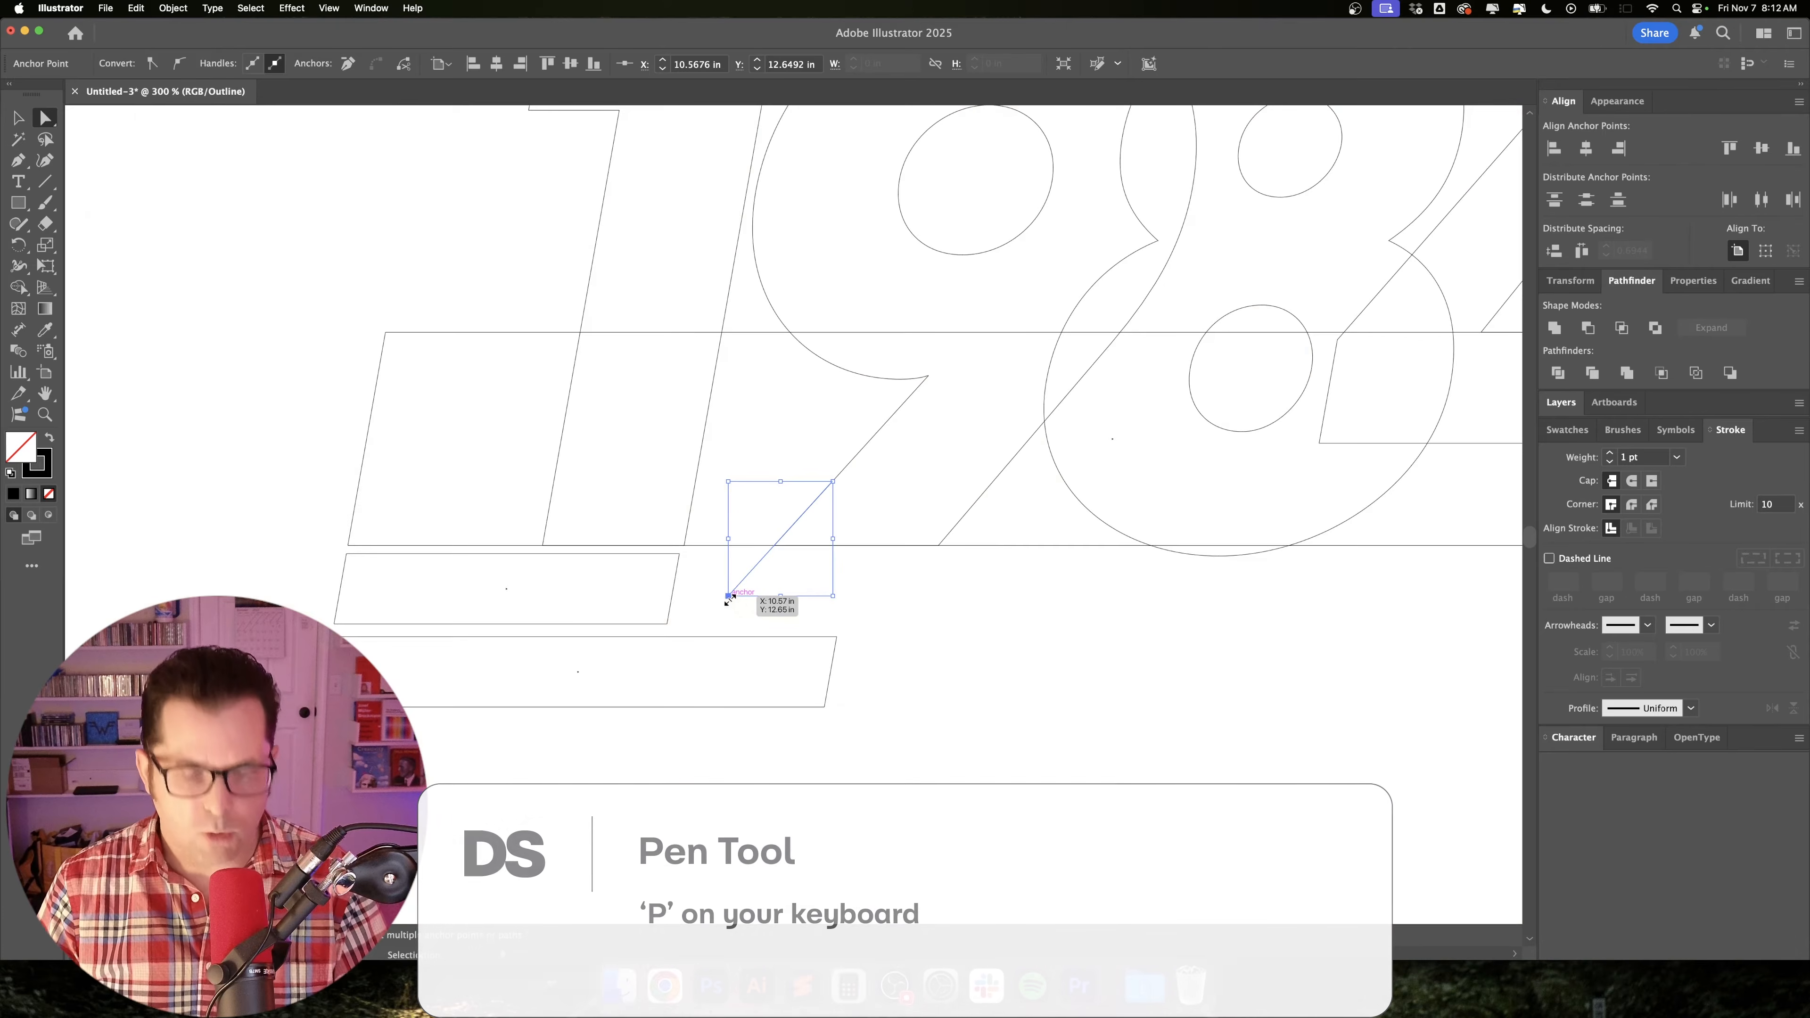
drag(728, 598, 626, 708)
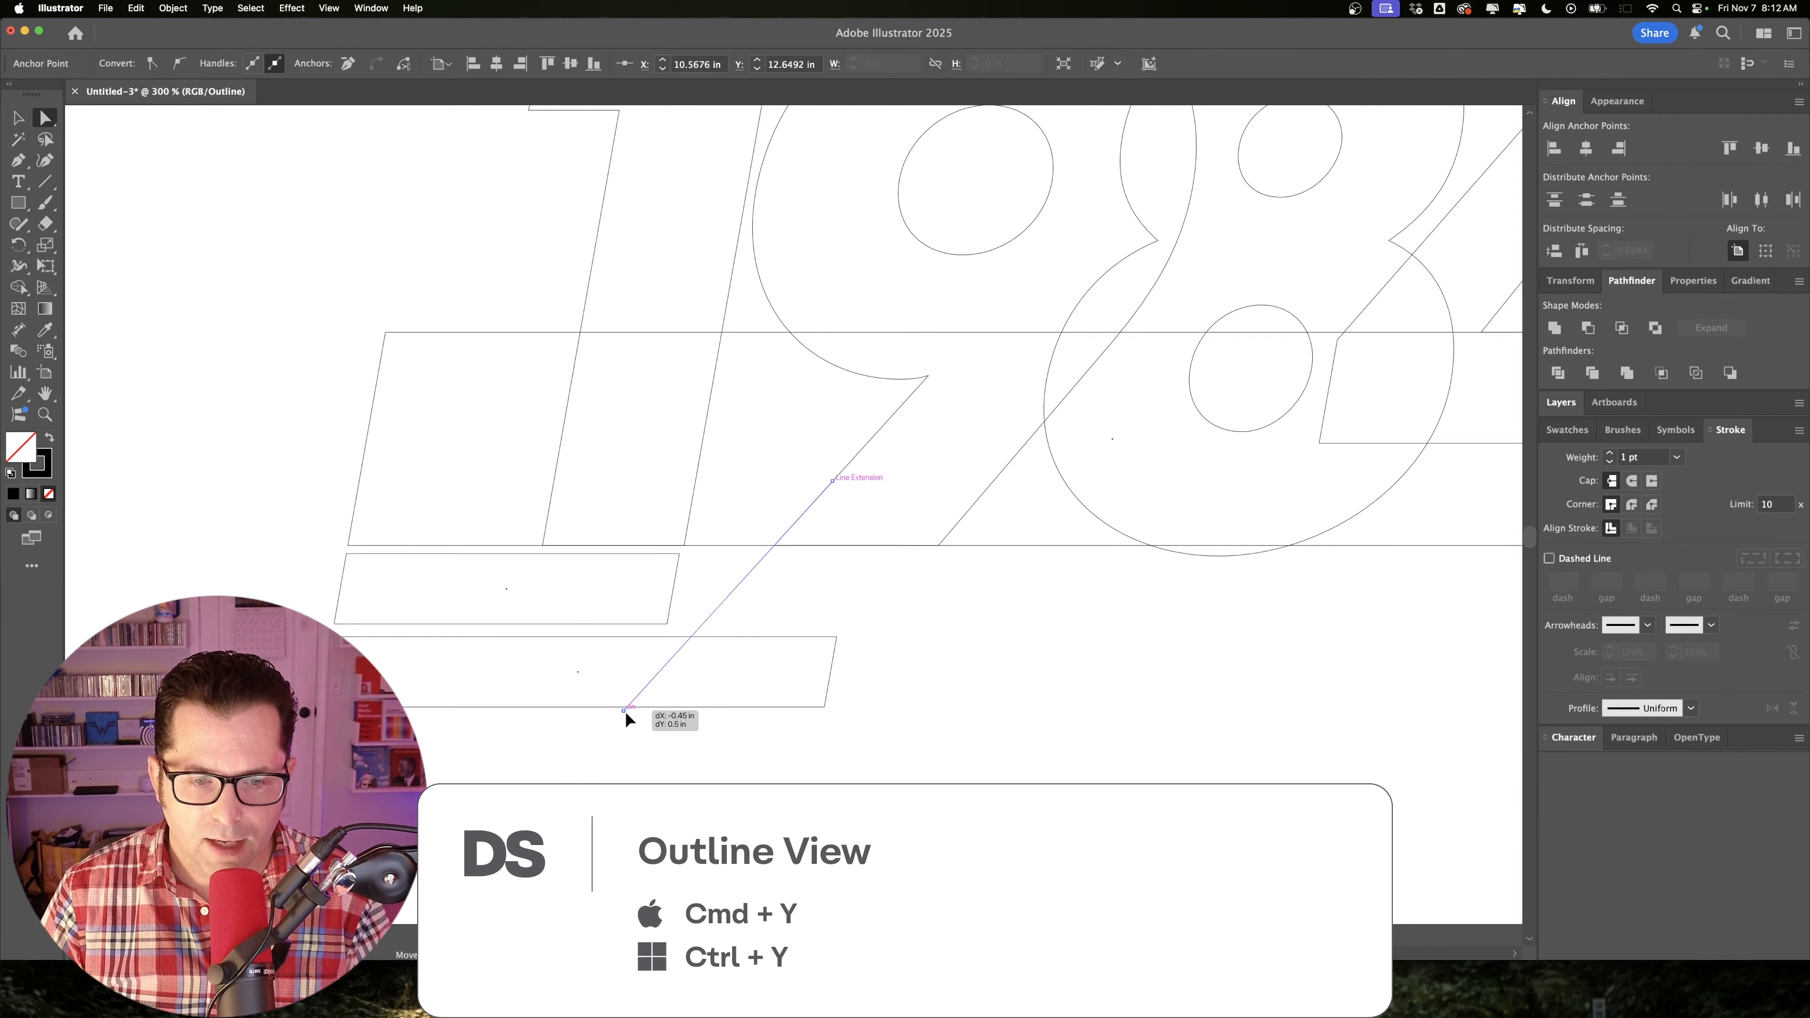
key(v)
click(750, 588)
key(super+y)
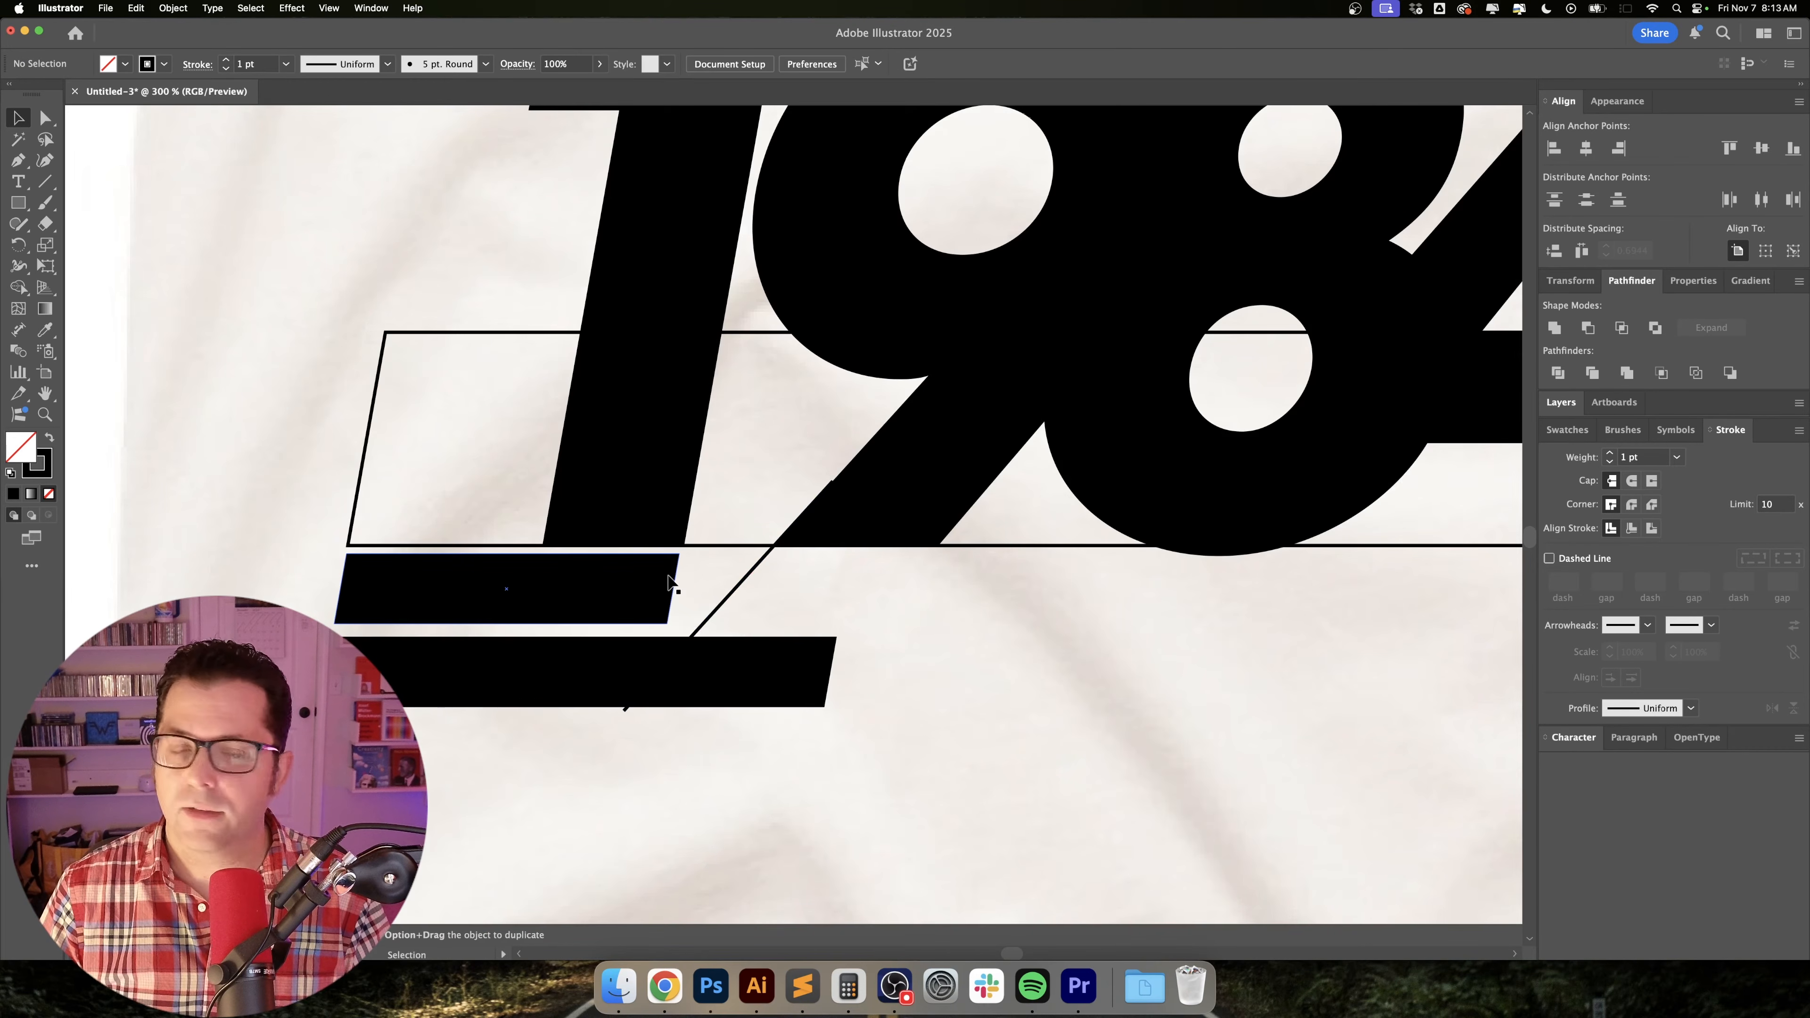
Move the 9 and its diagonal line together about 0.14 in to the left, closer to the 1.
key(super+minus)
click(763, 657)
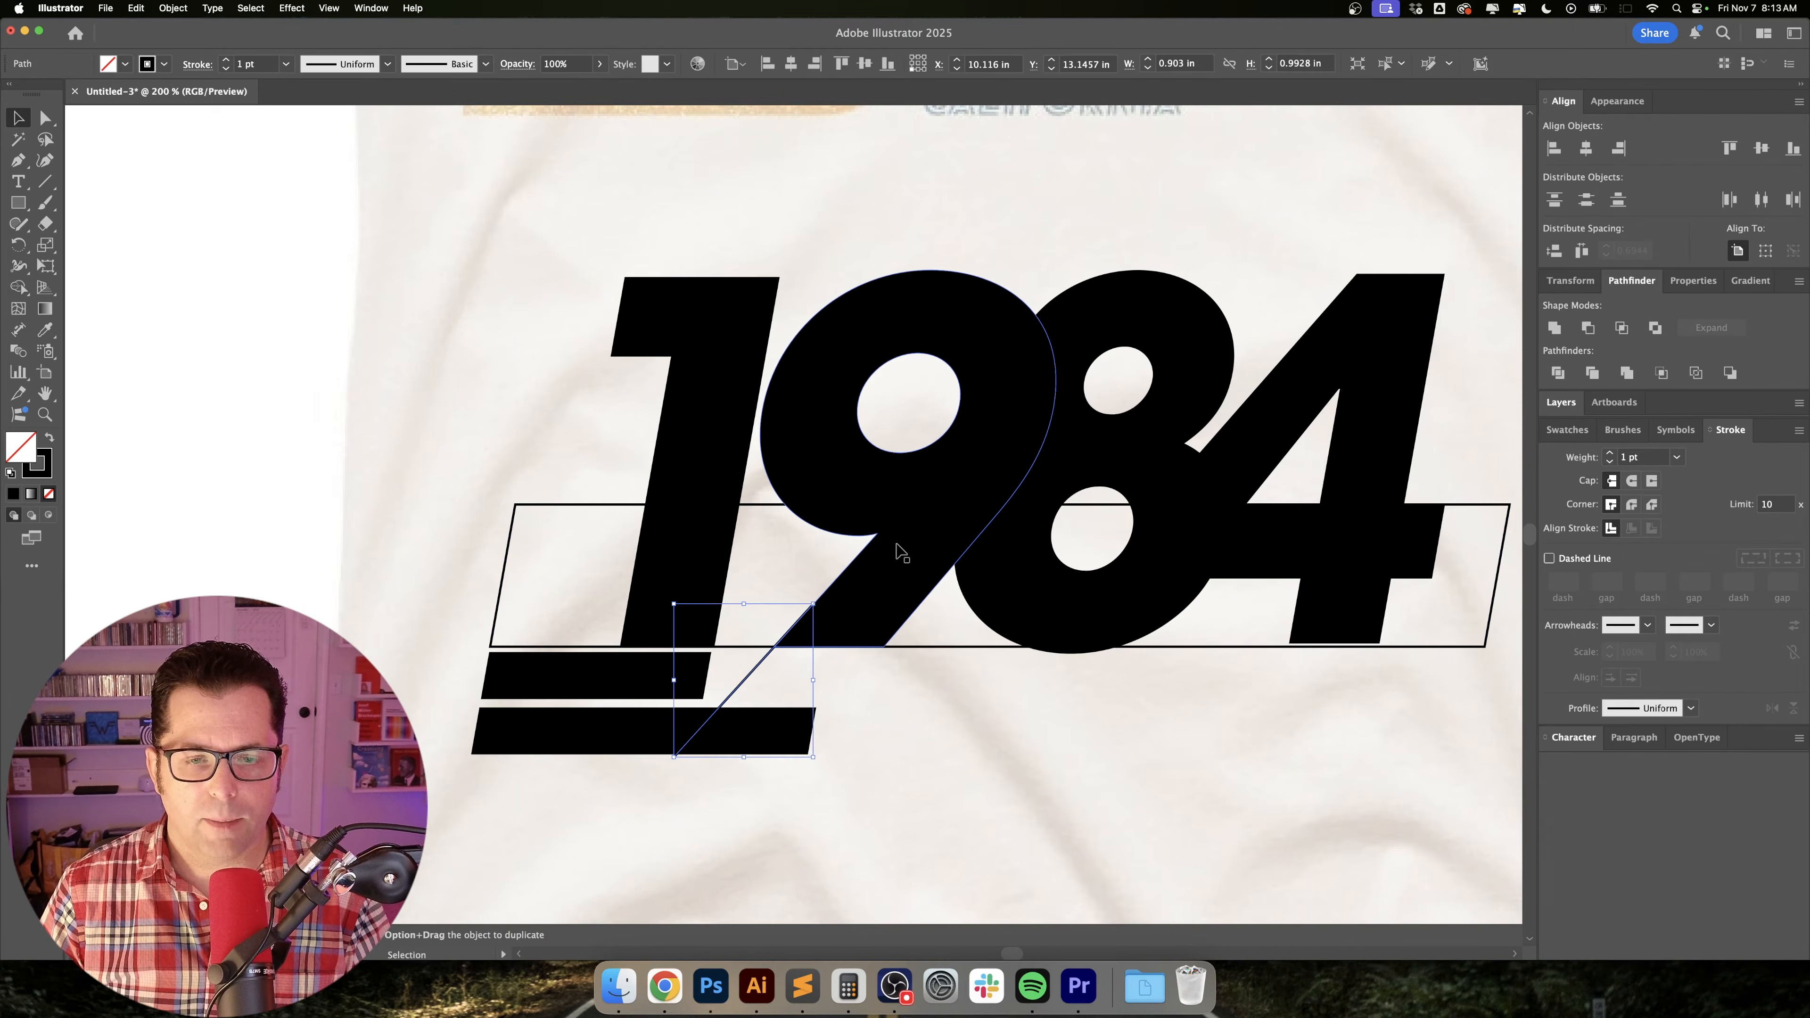
shift+click(905, 531)
key(super+equal)
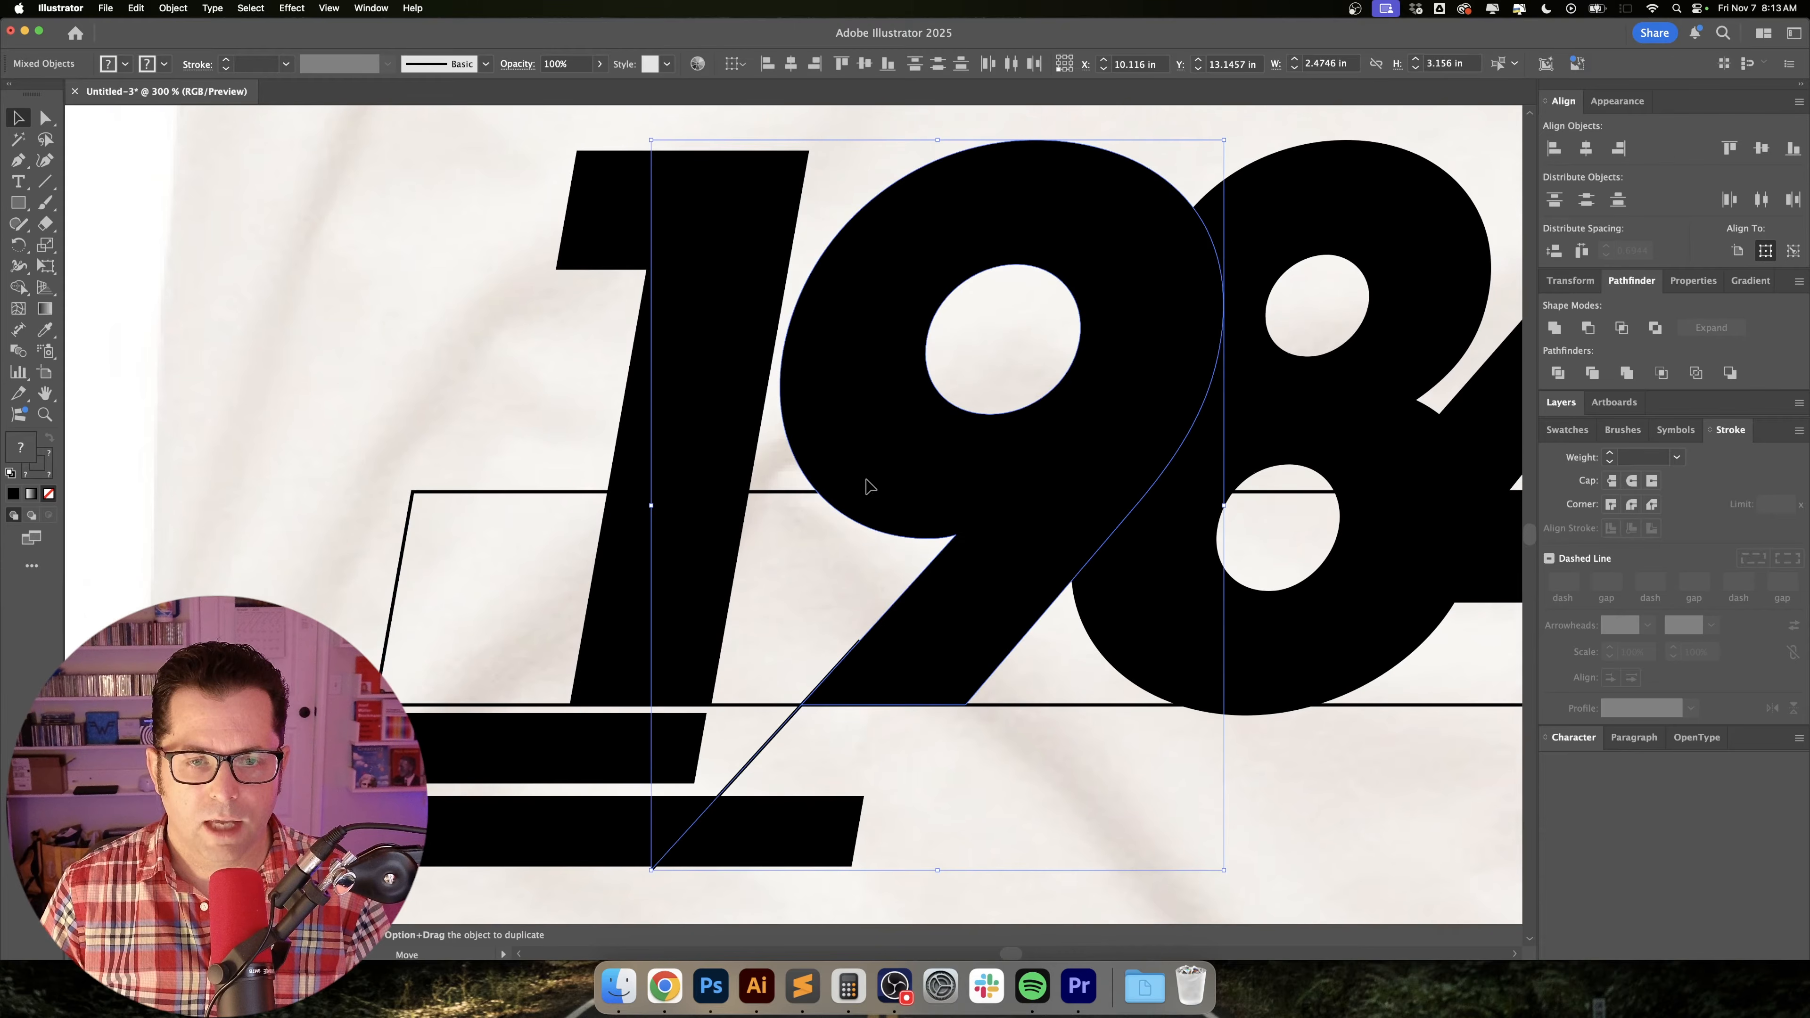
drag(864, 482, 838, 485)
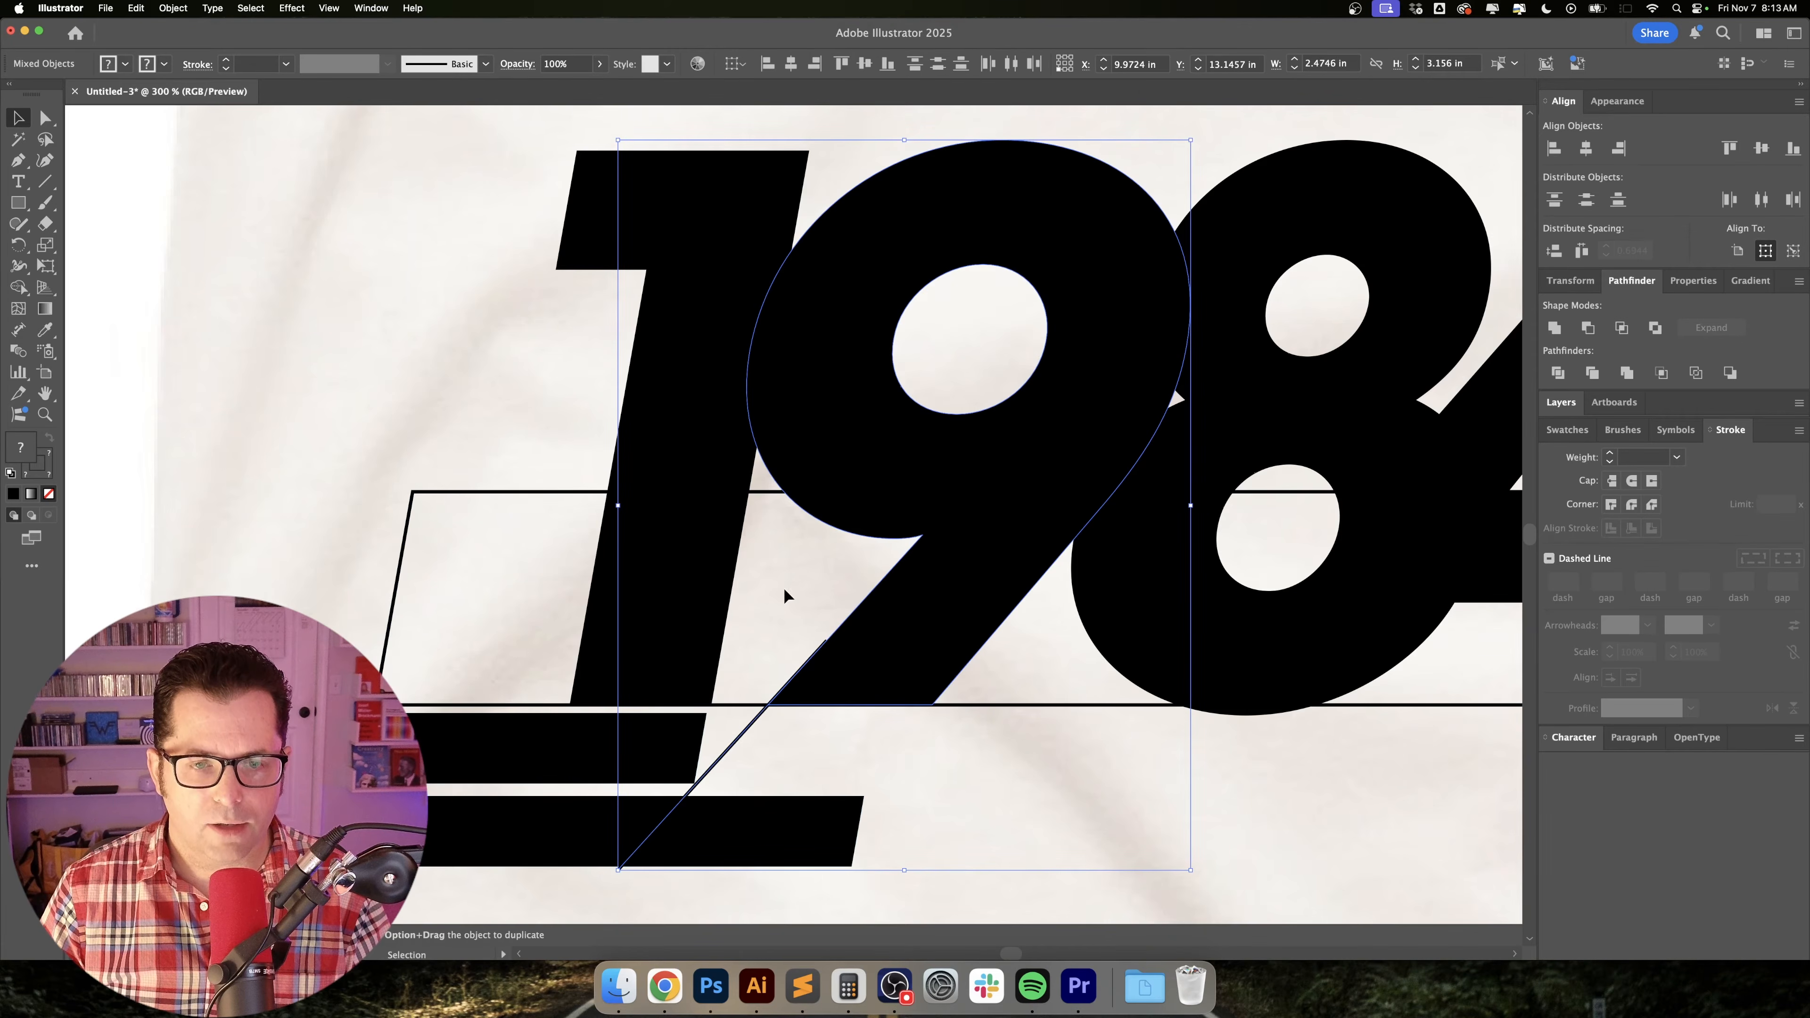
key(super+minus)
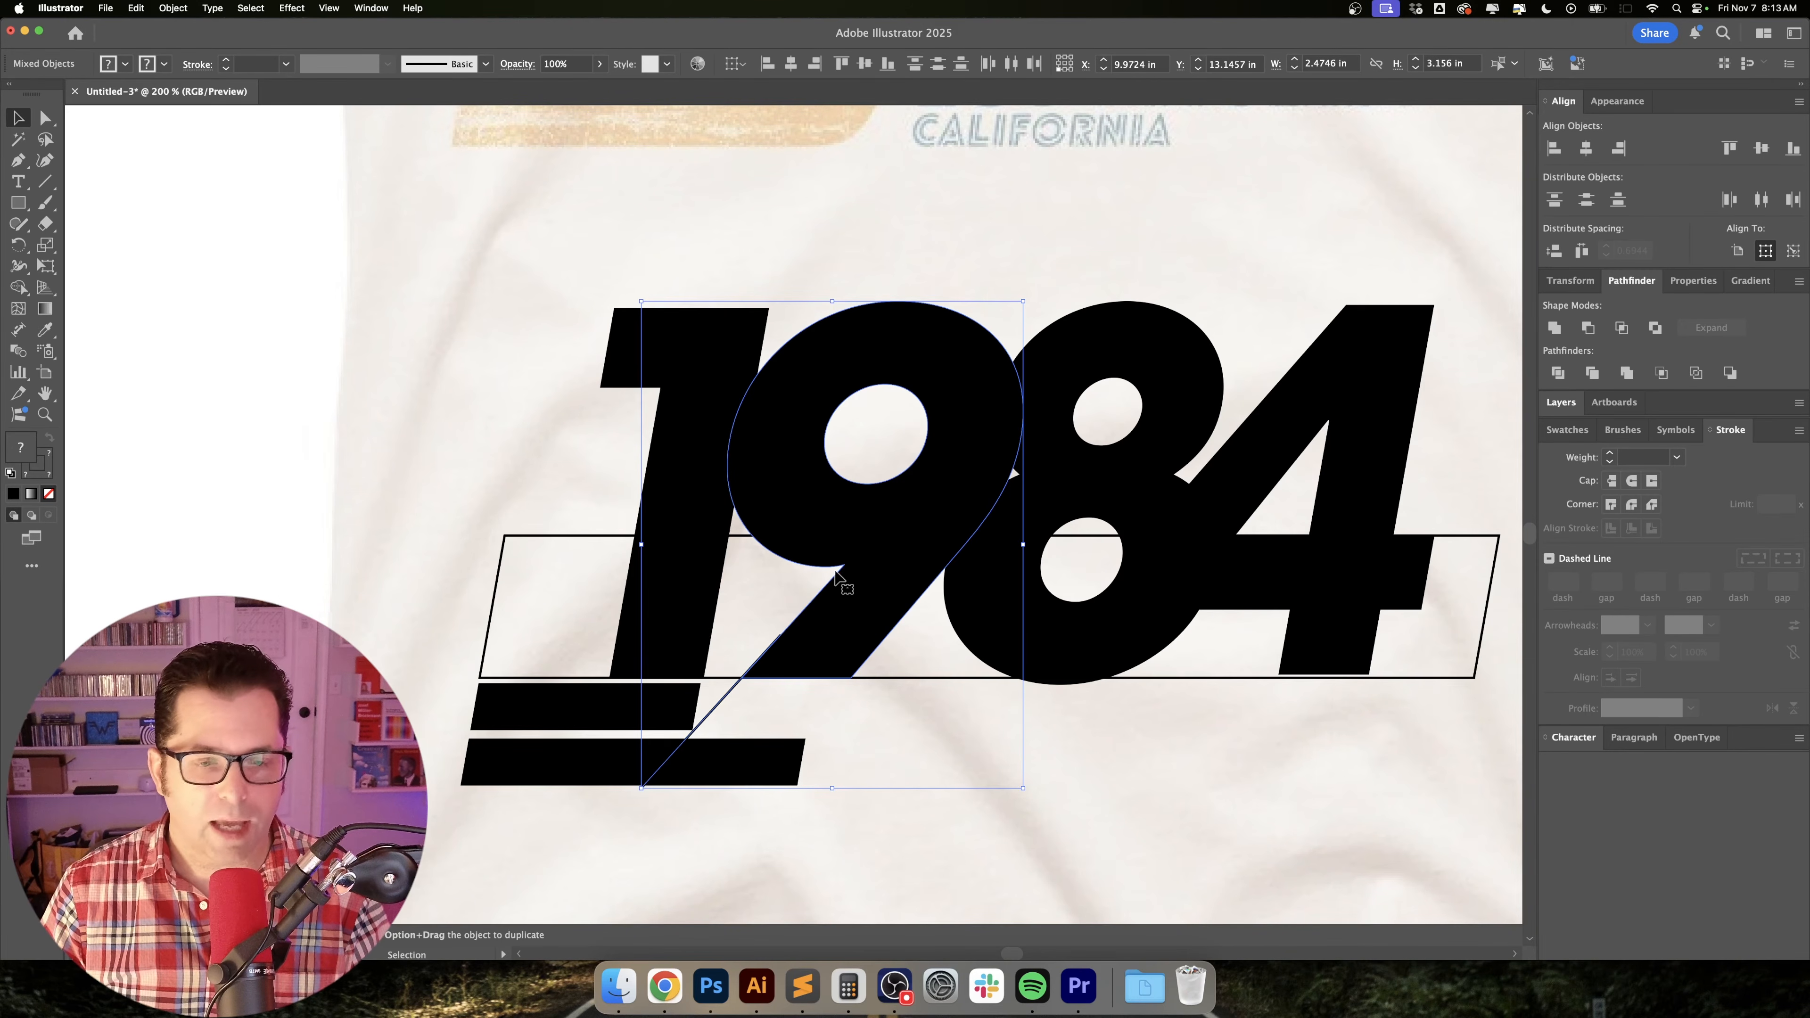
scroll(694, 734, up, 3)
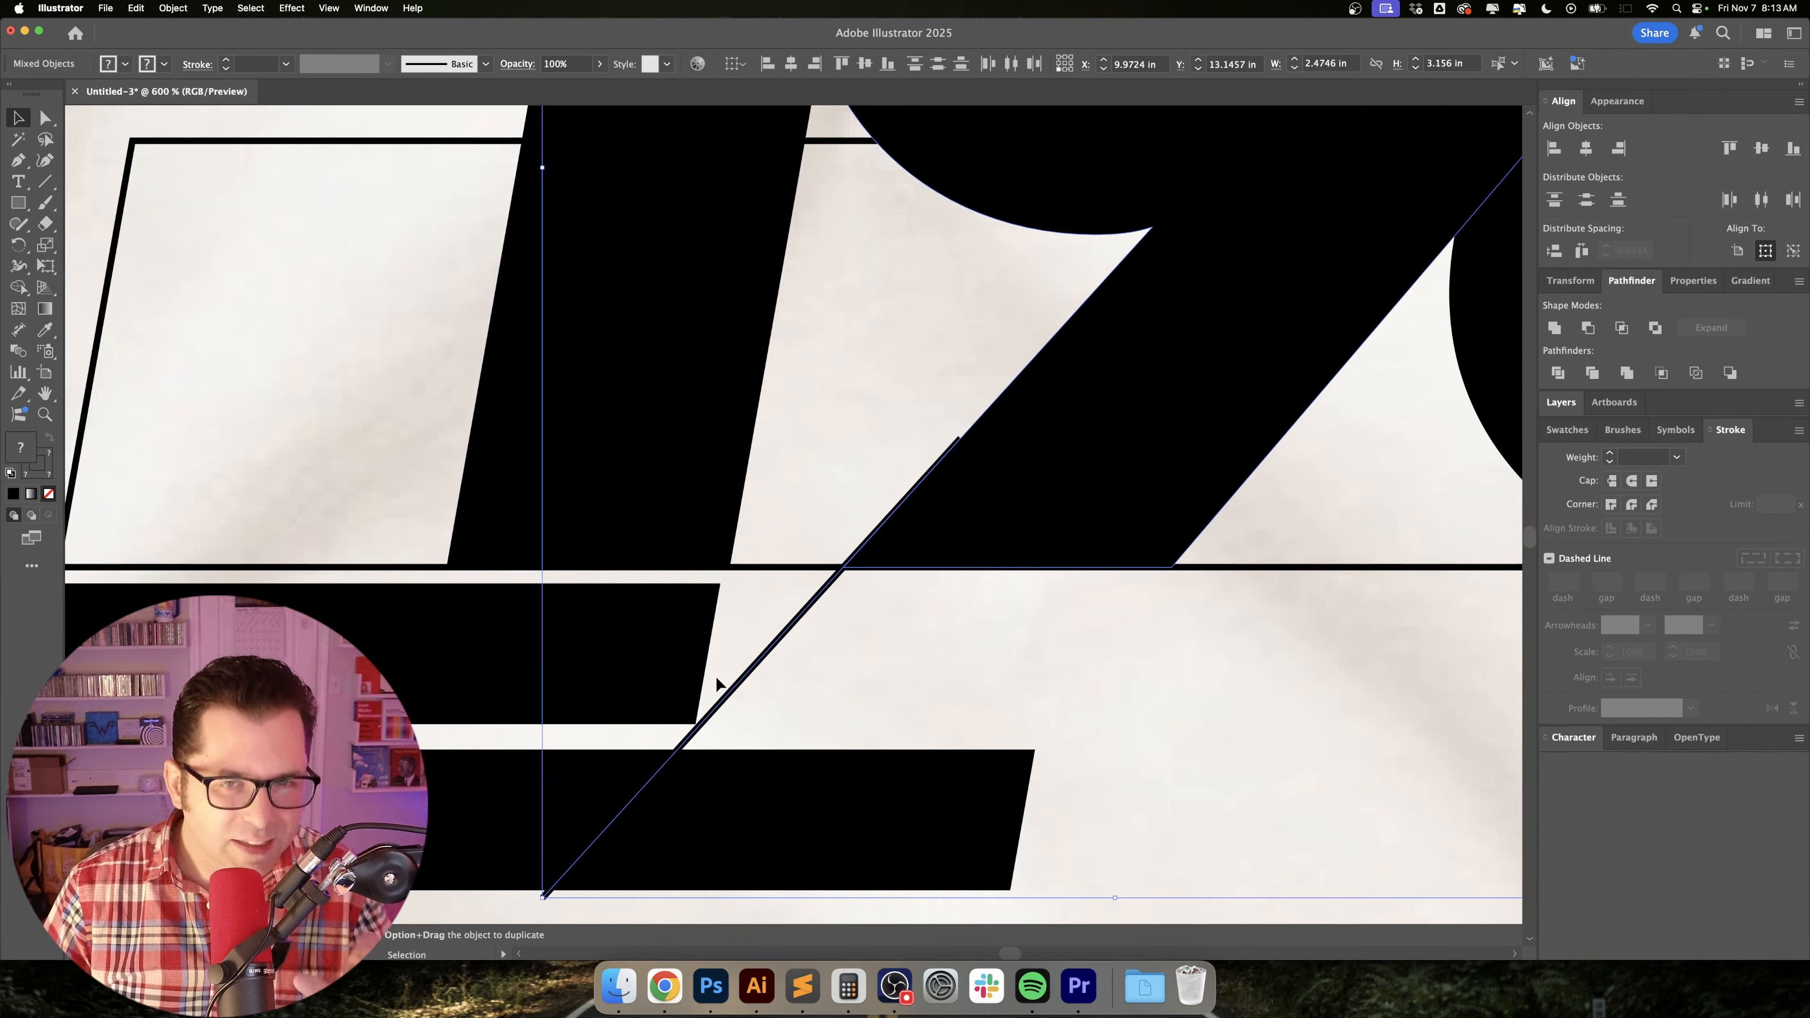
Duplicate the upper slanted stripe horizontally to the other side of the diagonal line below the 9's leg.
scroll(696, 726, up, 2)
scroll(696, 726, down, 2)
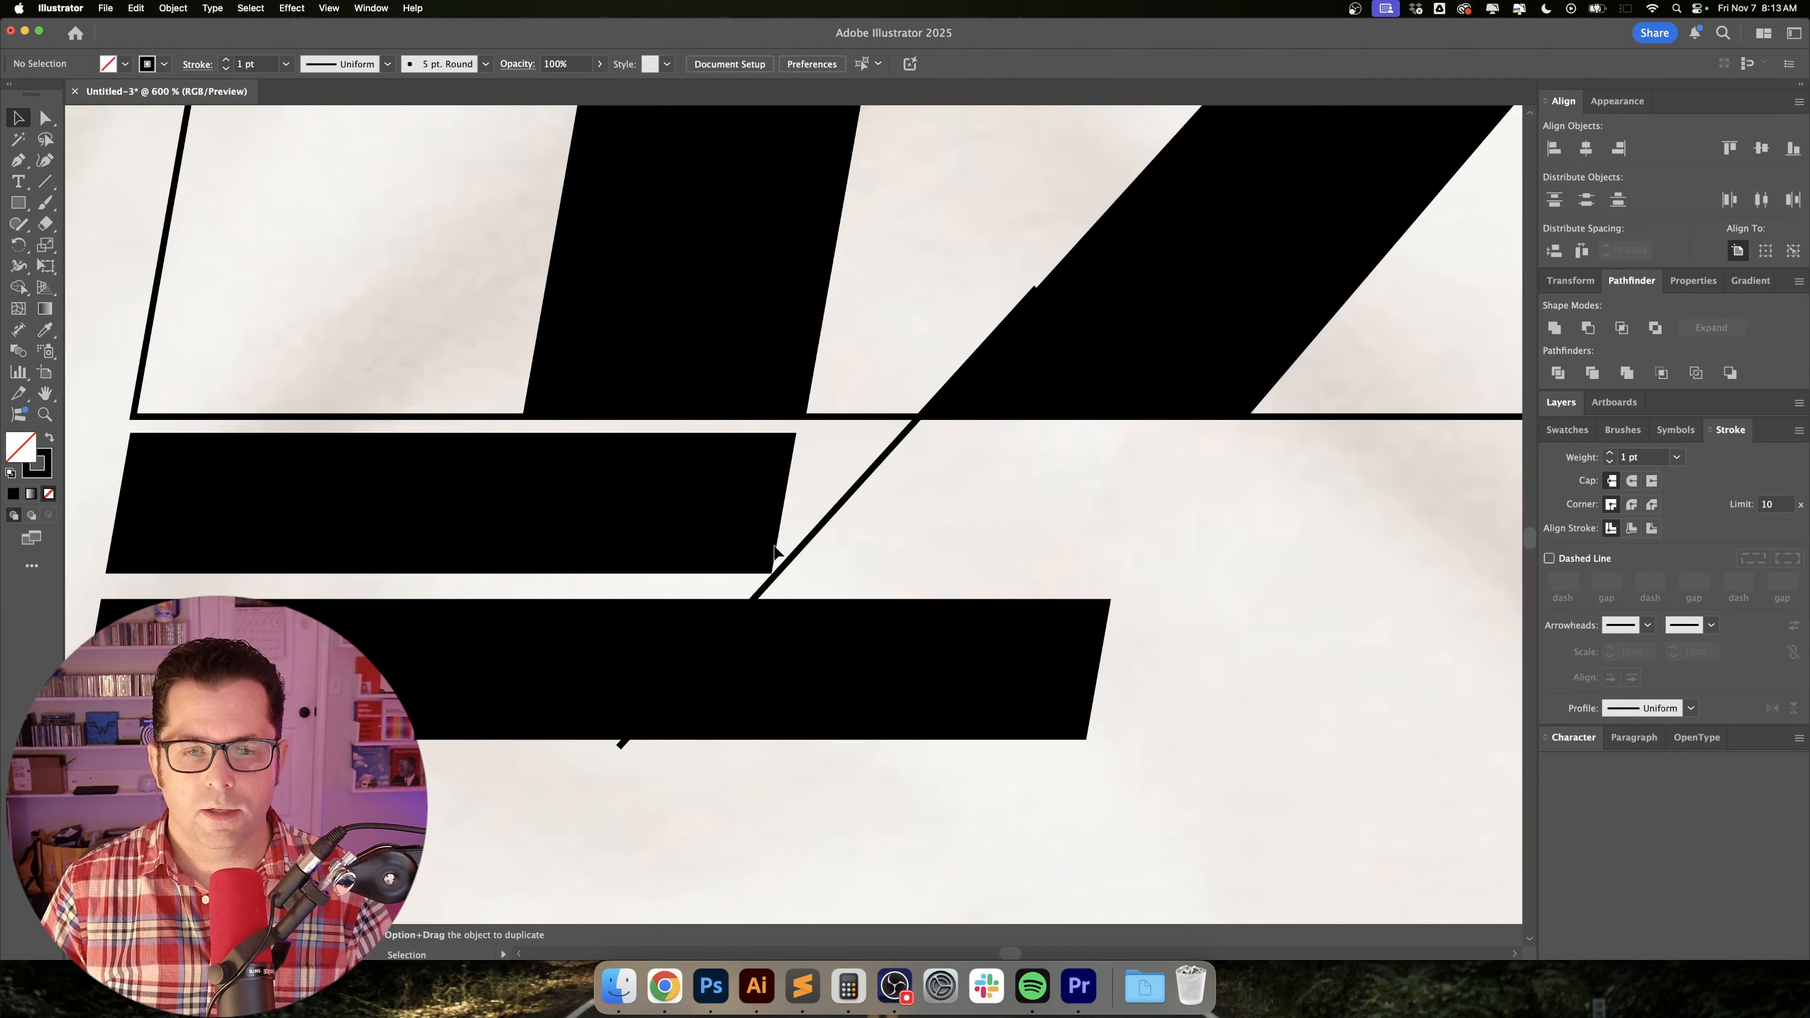
alt+drag(184, 502, 1043, 519)
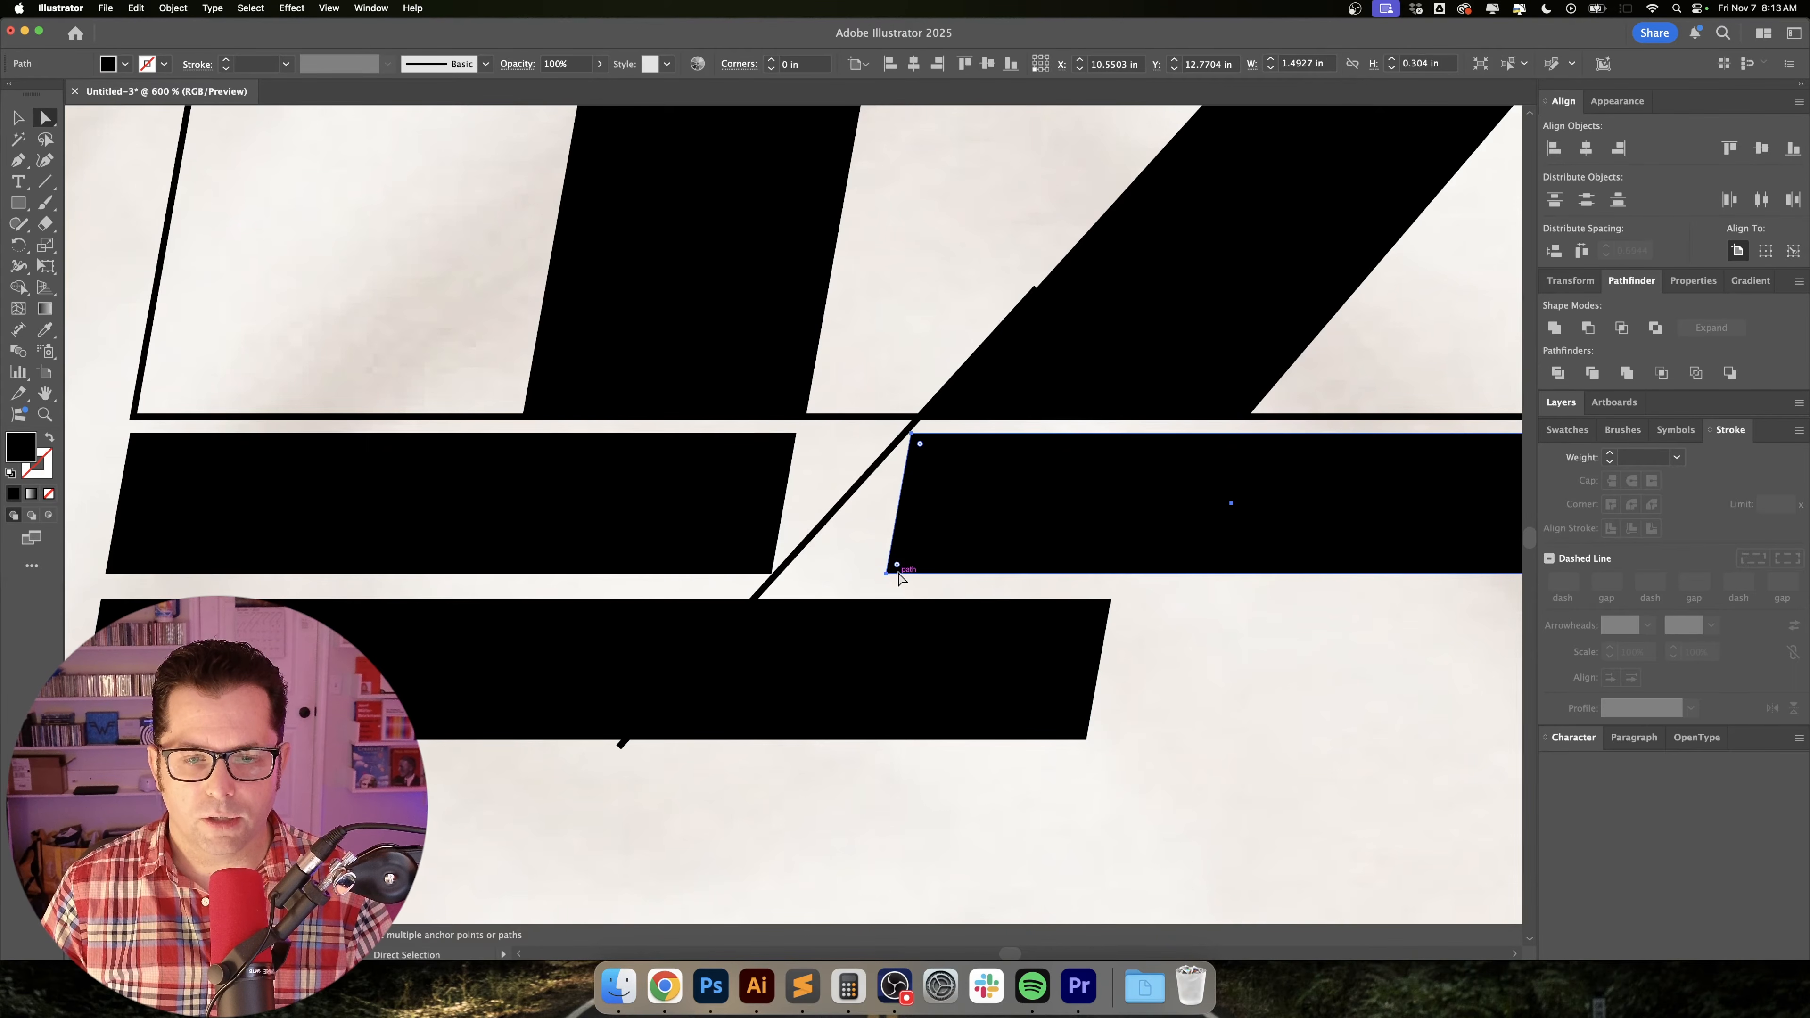
Move the duplicated stripe's two left corner anchors so its left edge follows the diagonal line.
key(a)
shift+drag(887, 574, 756, 625)
alt+scroll(776, 570, up, 7)
alt+scroll(850, 594, down, 5)
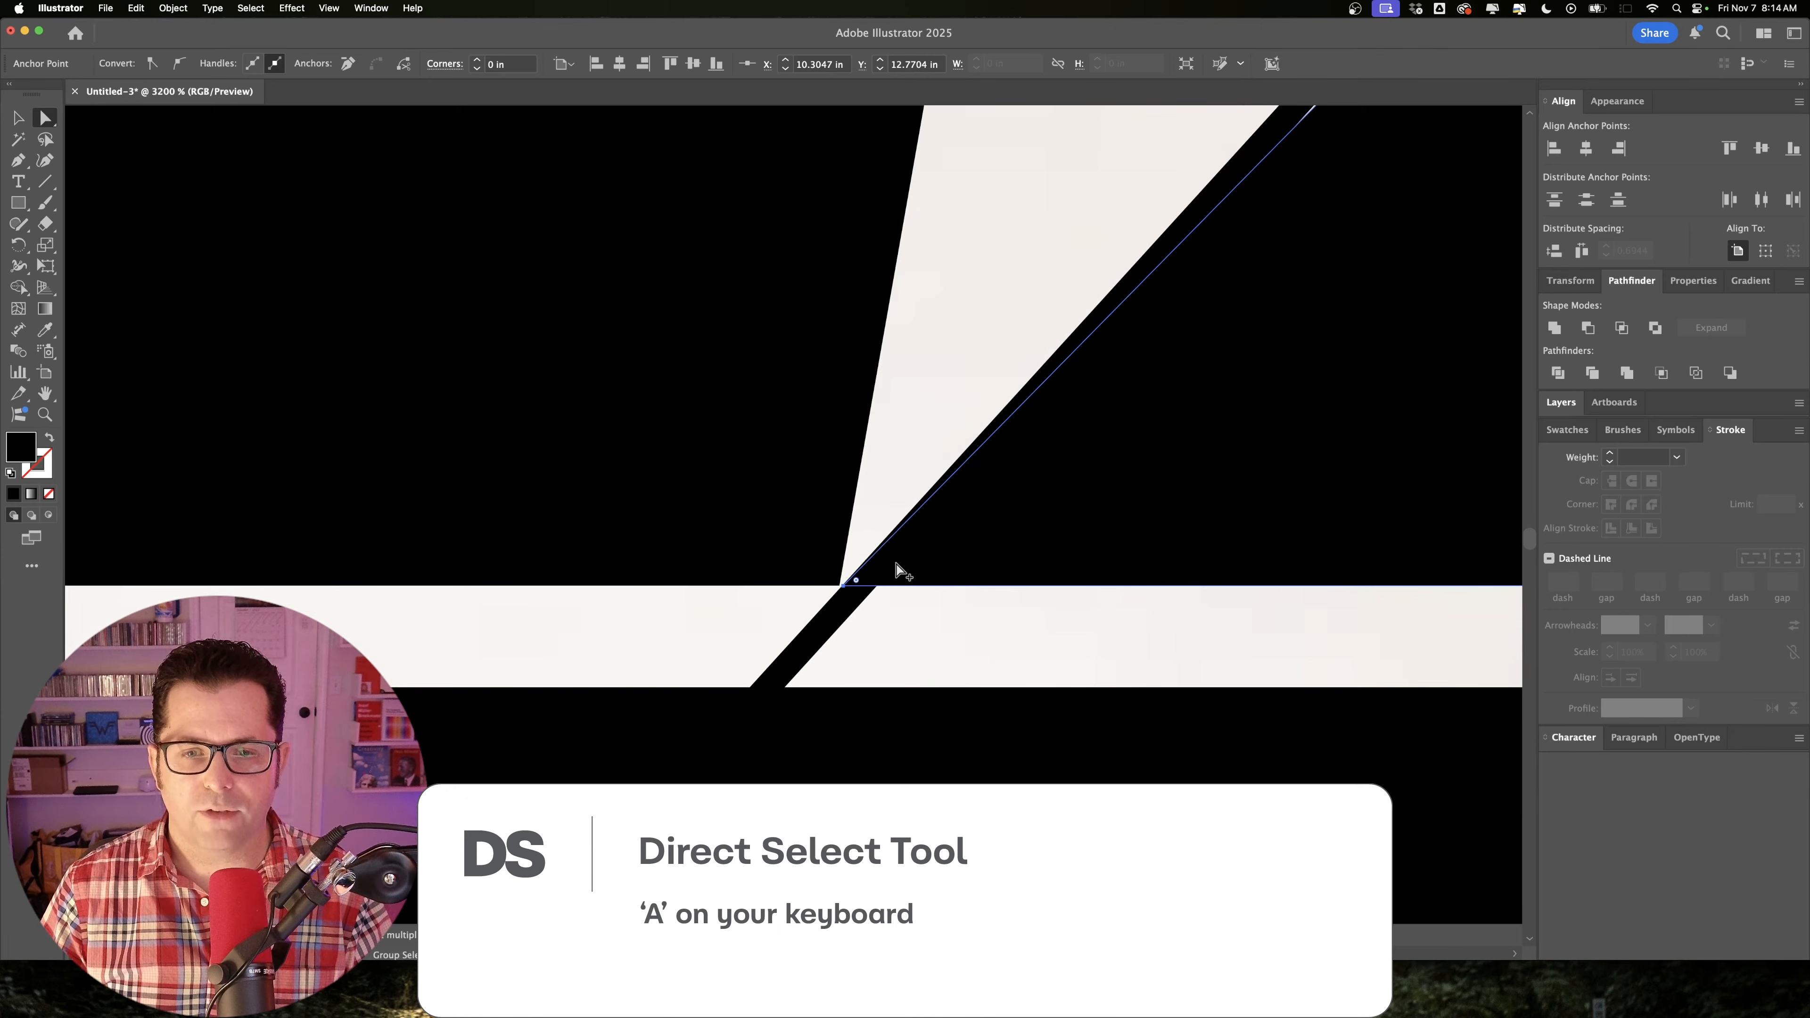
alt+scroll(1037, 455, up, 3)
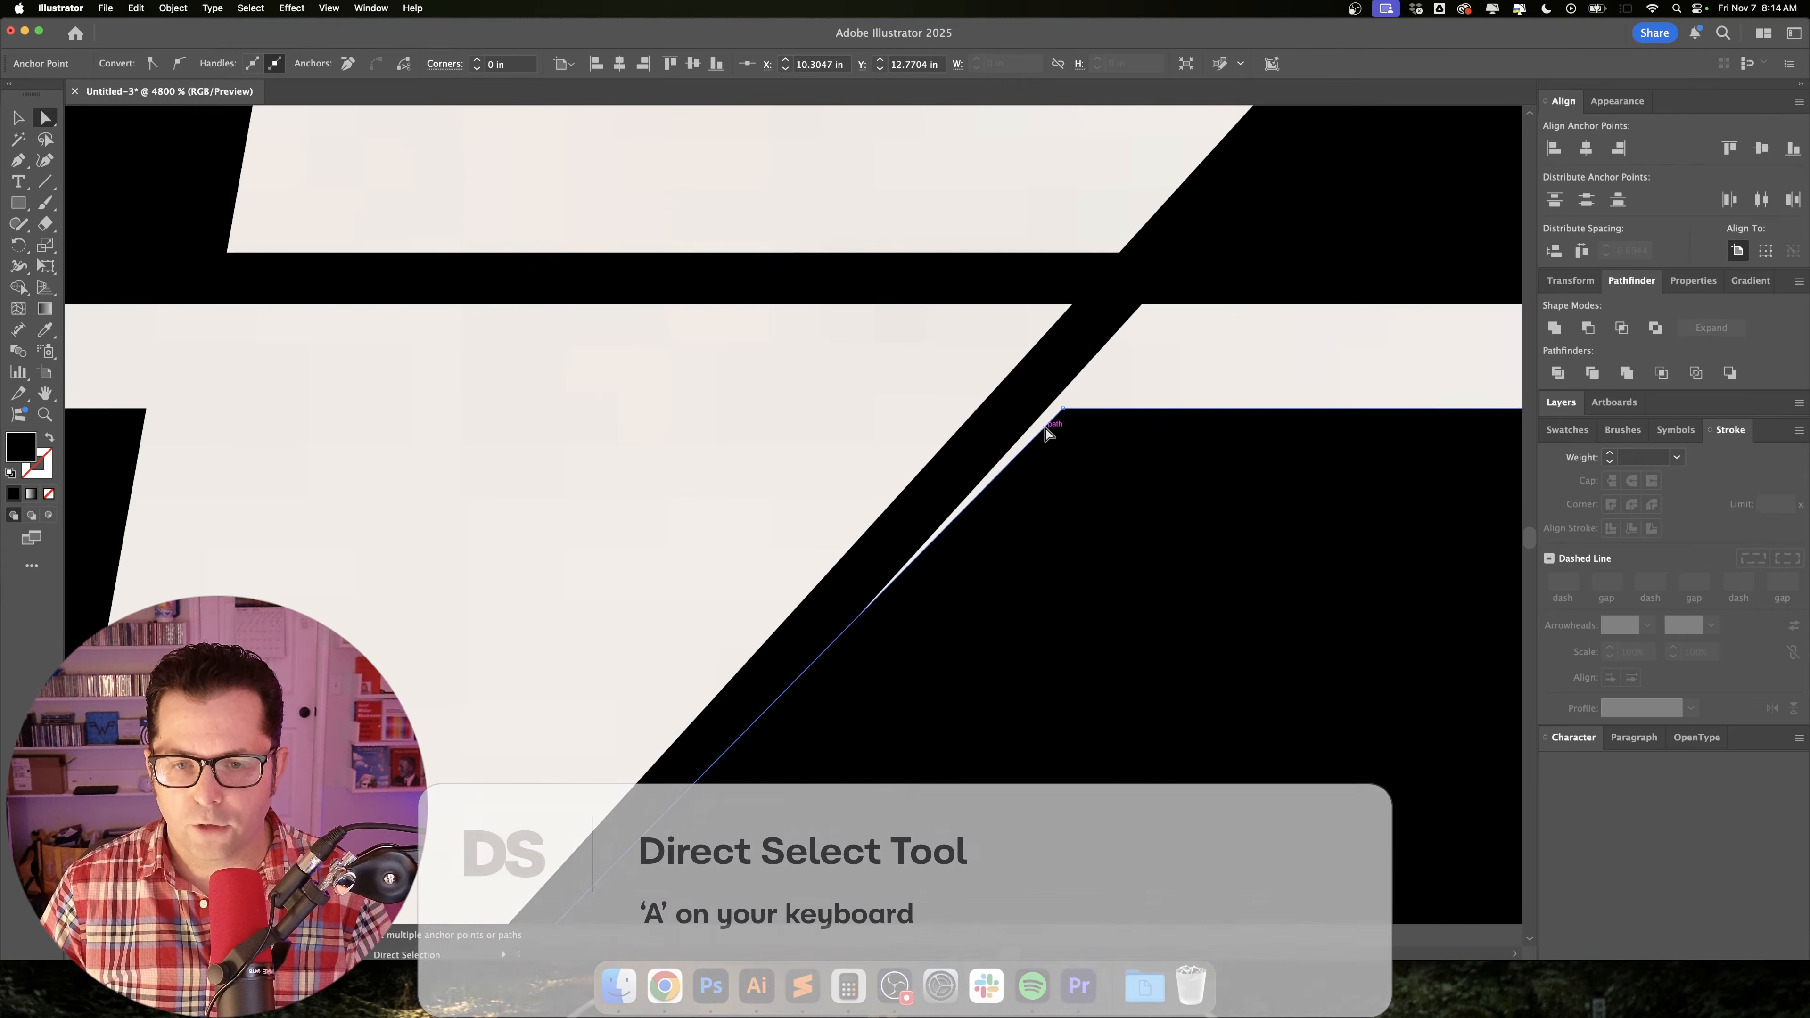
shift+drag(1065, 412, 1056, 411)
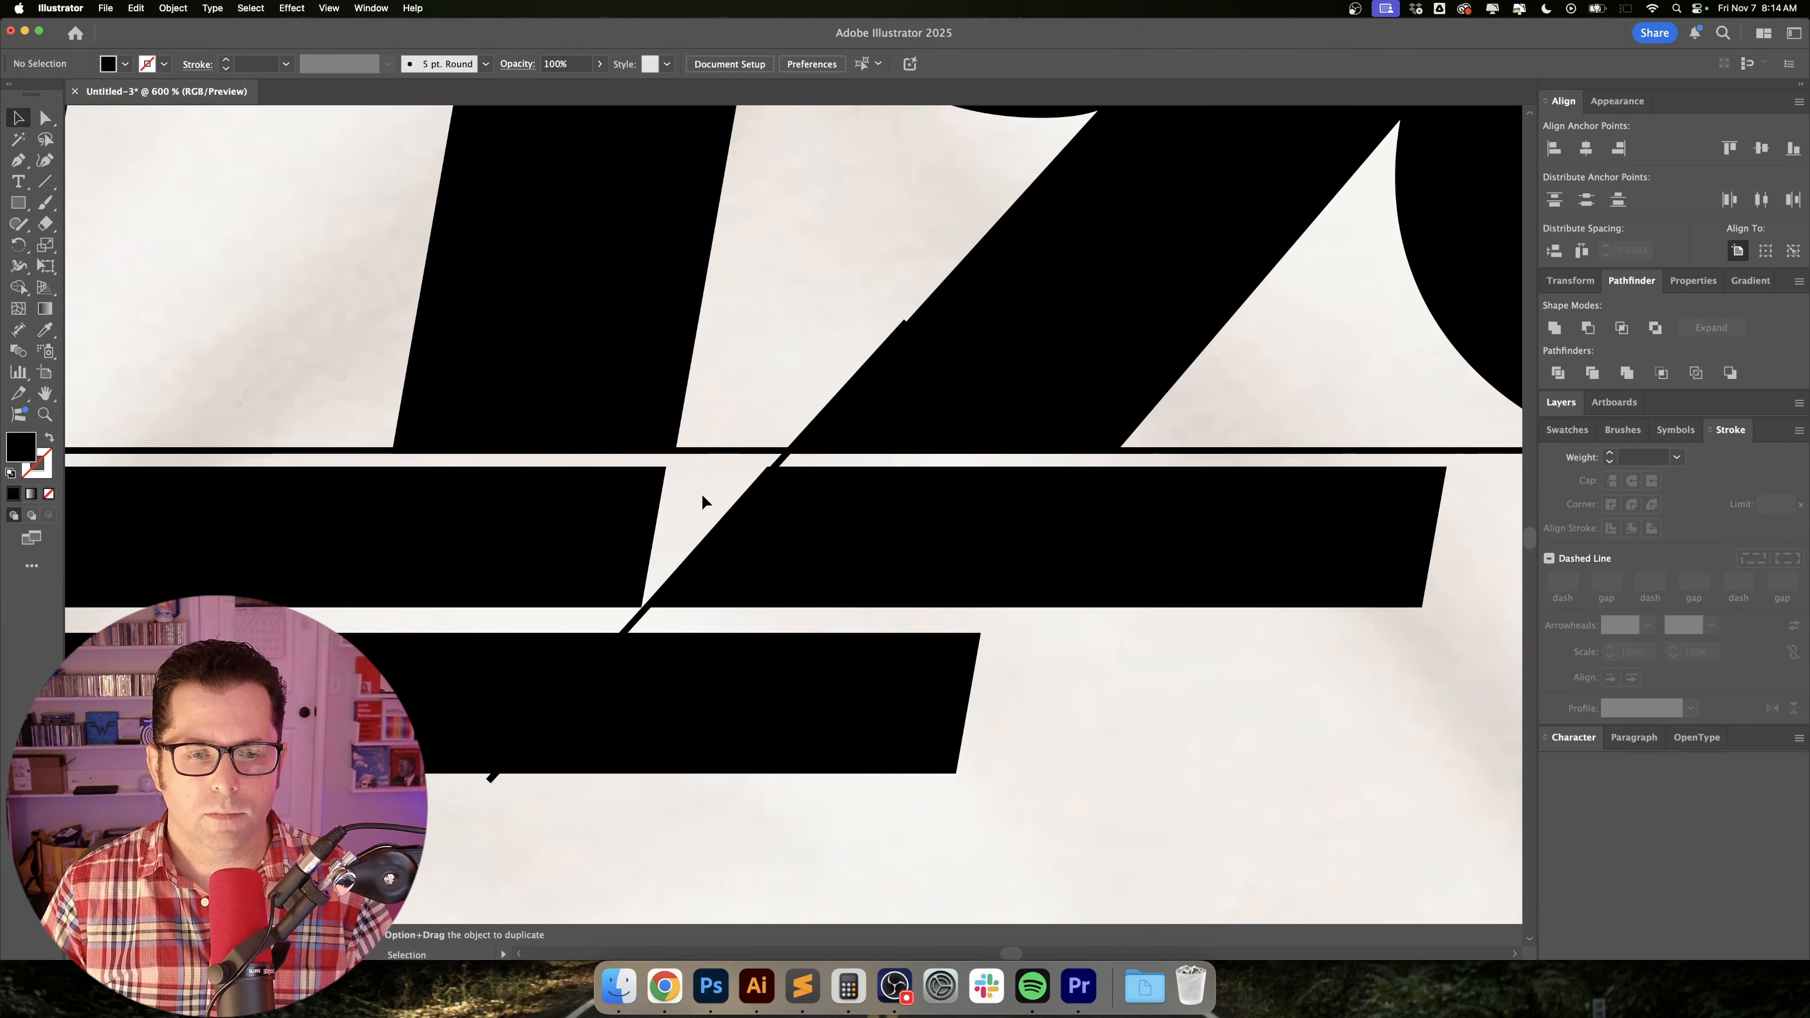
Divide the duplicated stripe with the diagonal line and delete the leftover sliver along its slanted edge.
drag(703, 495, 863, 563)
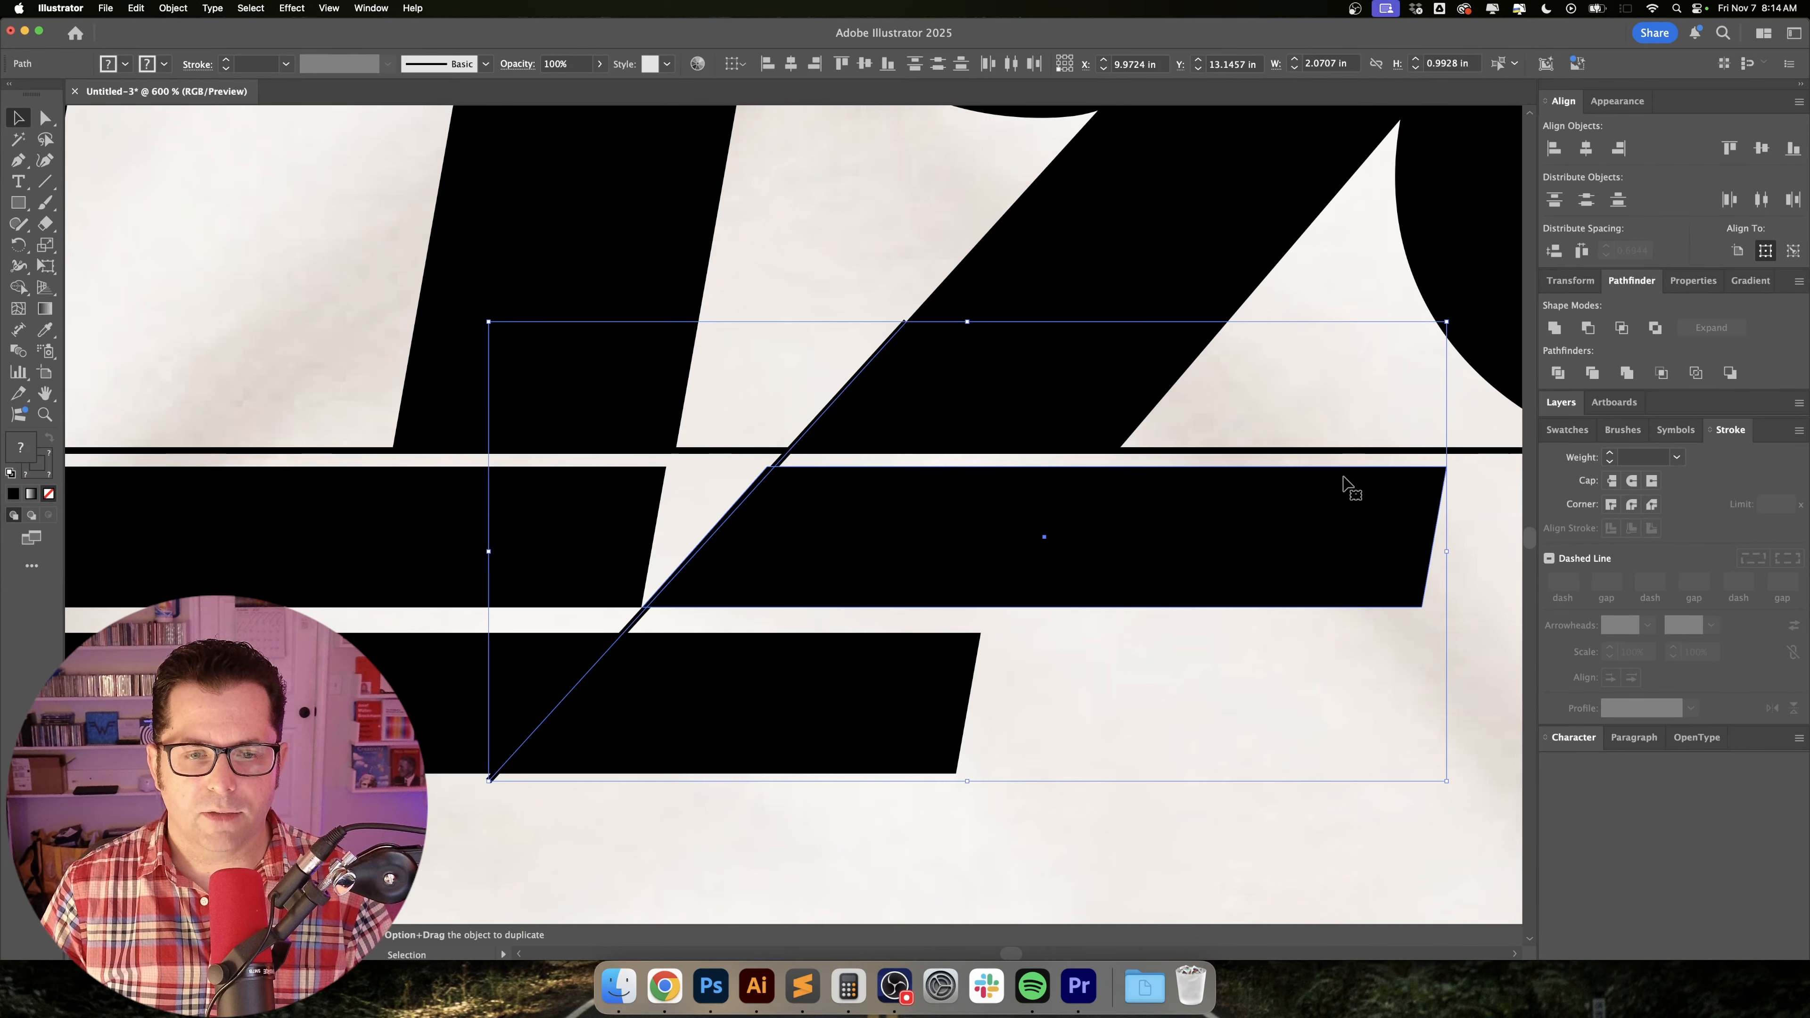
click(1558, 374)
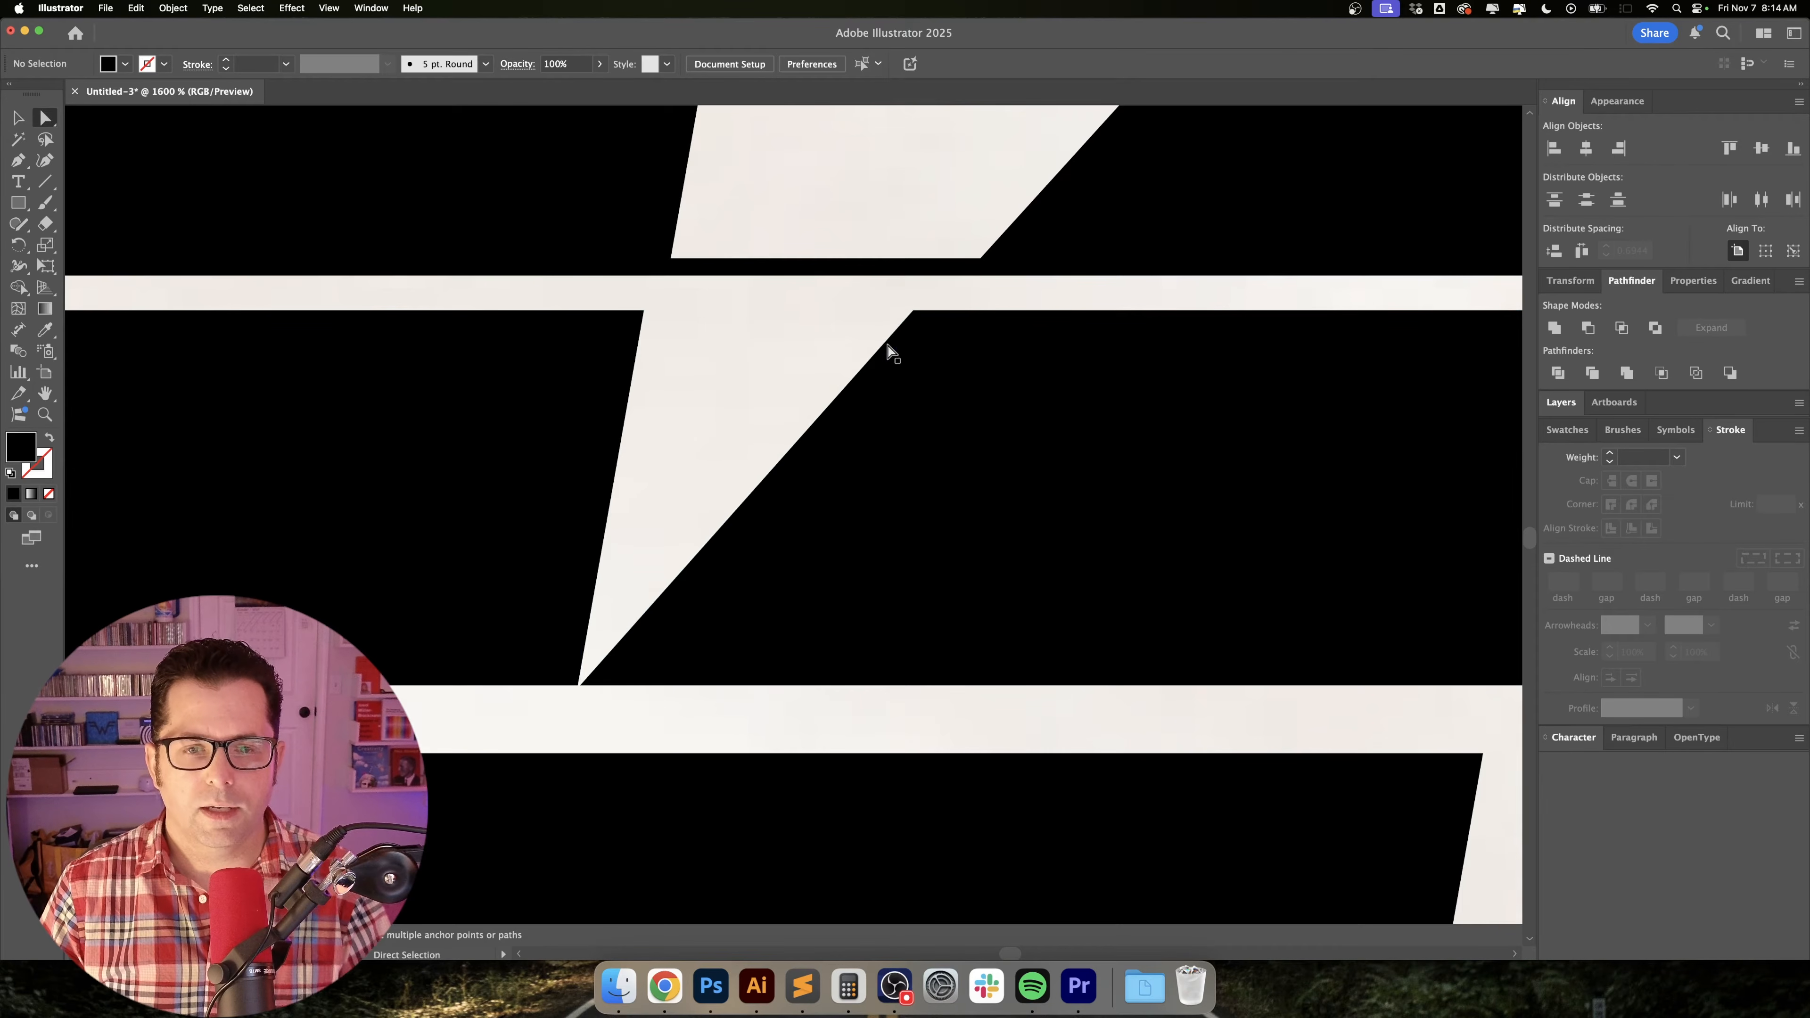
click(892, 348)
key(Delete)
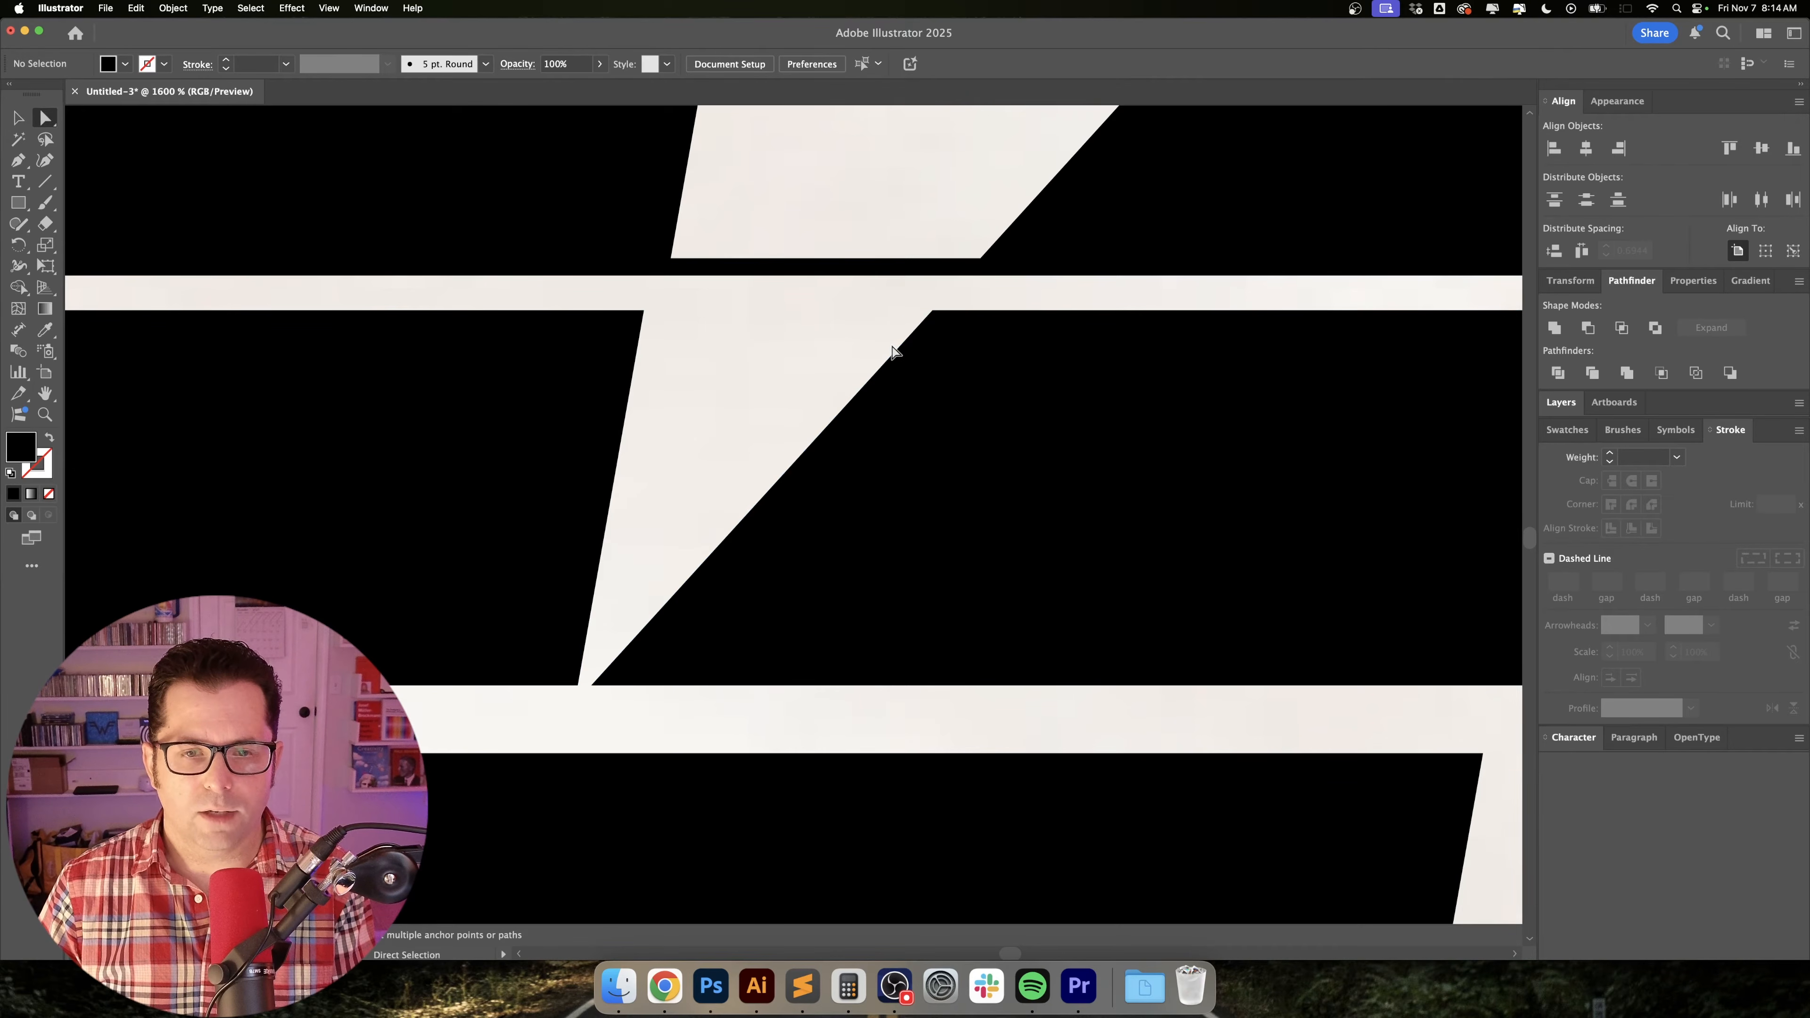
alt+scroll(673, 565, down, 3)
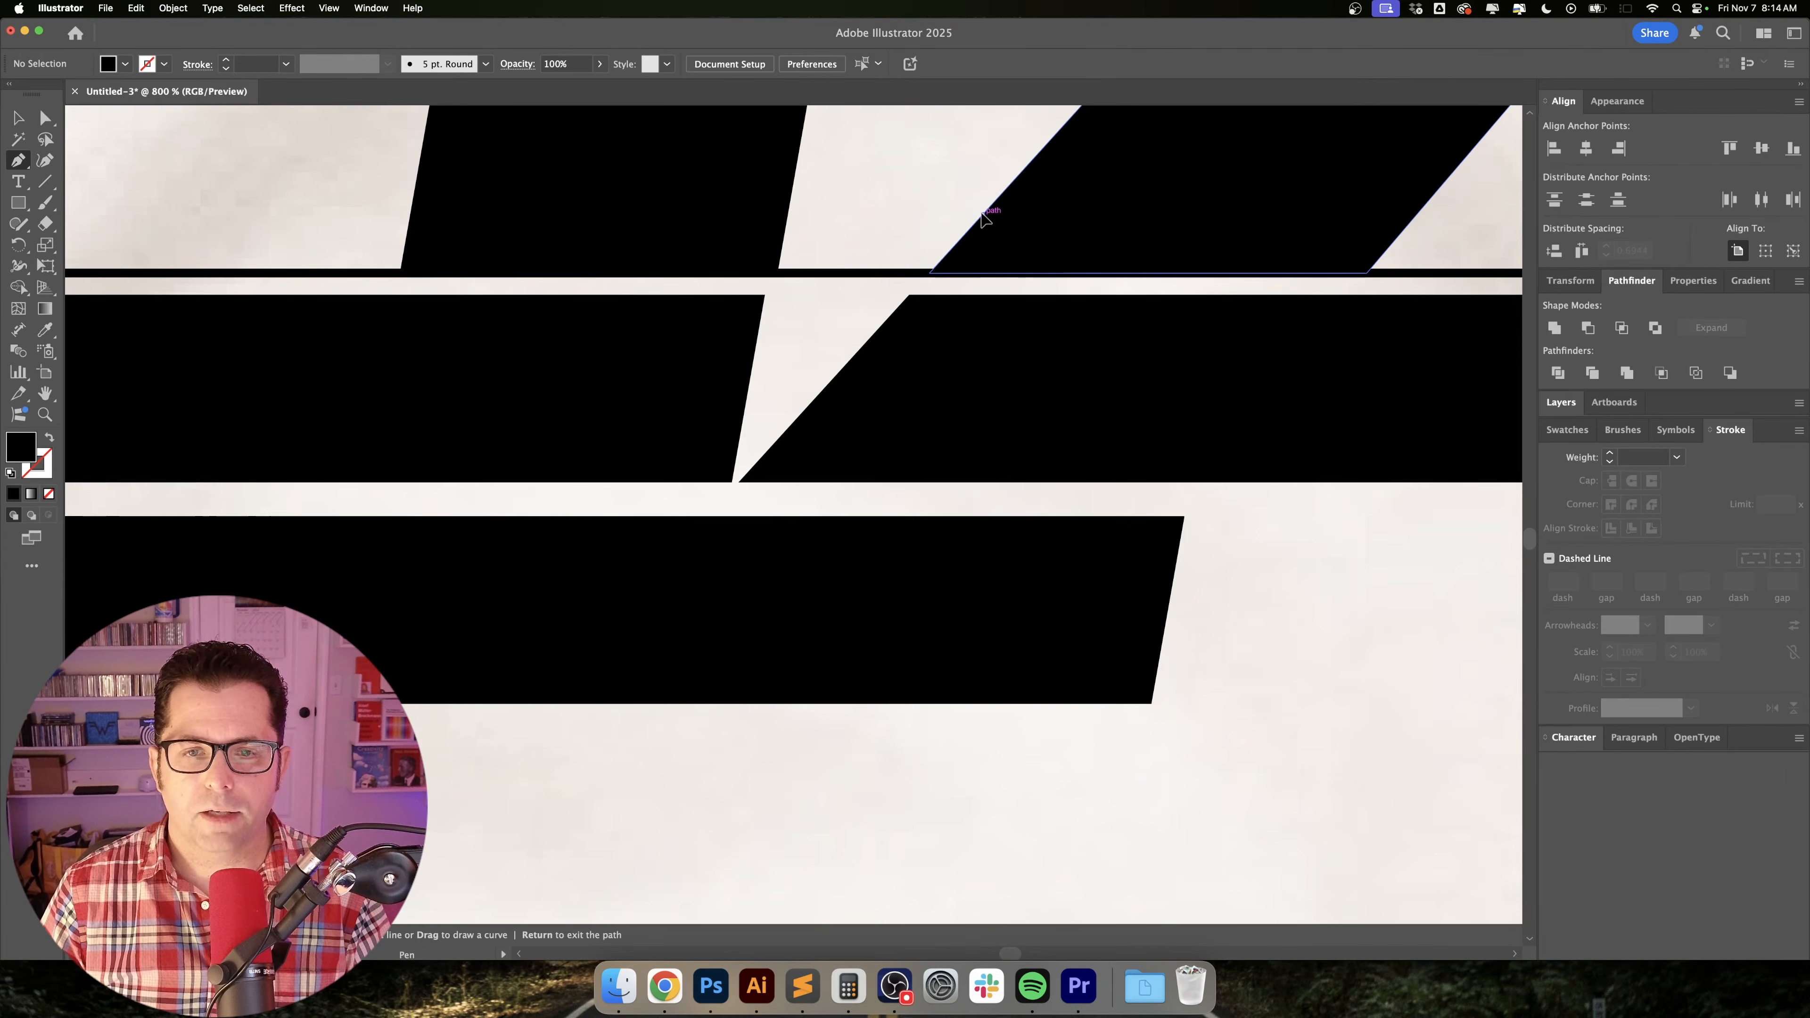
Draw an unfilled 1 pt Pen line about 1.08 in long from the 9's left leg edge to near the lowest stripe's base.
click(983, 215)
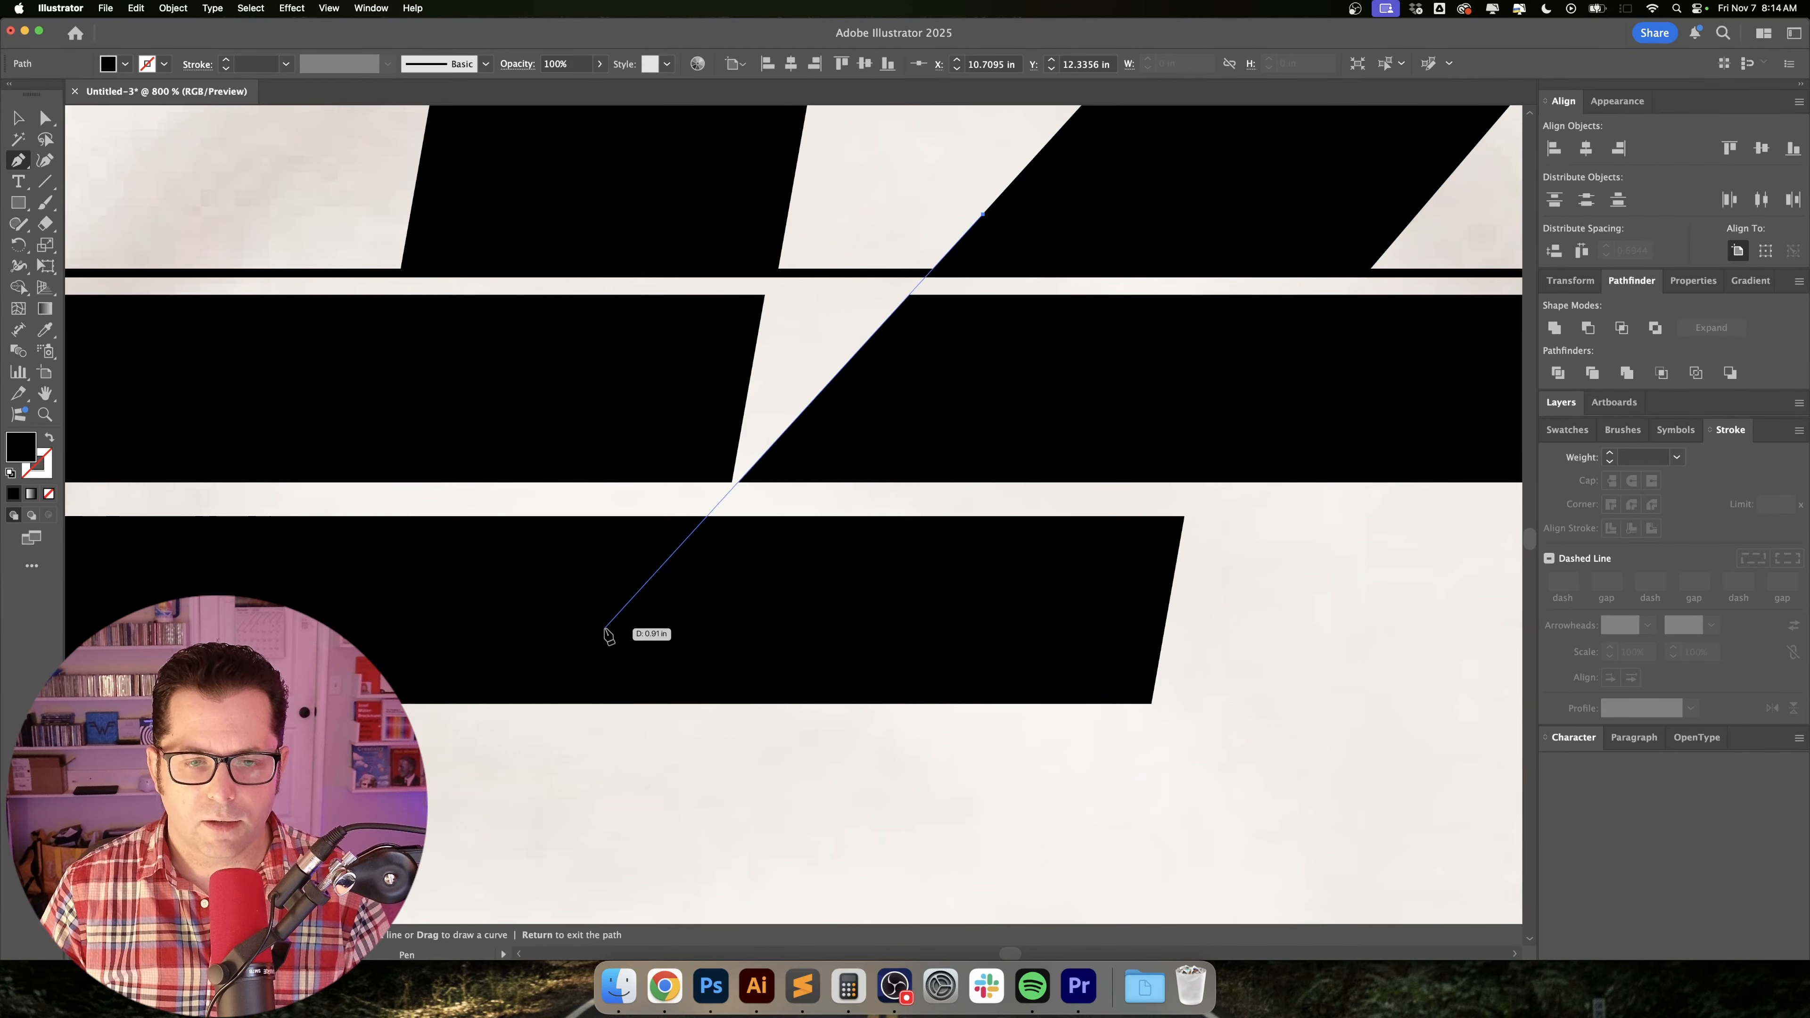
click(544, 700)
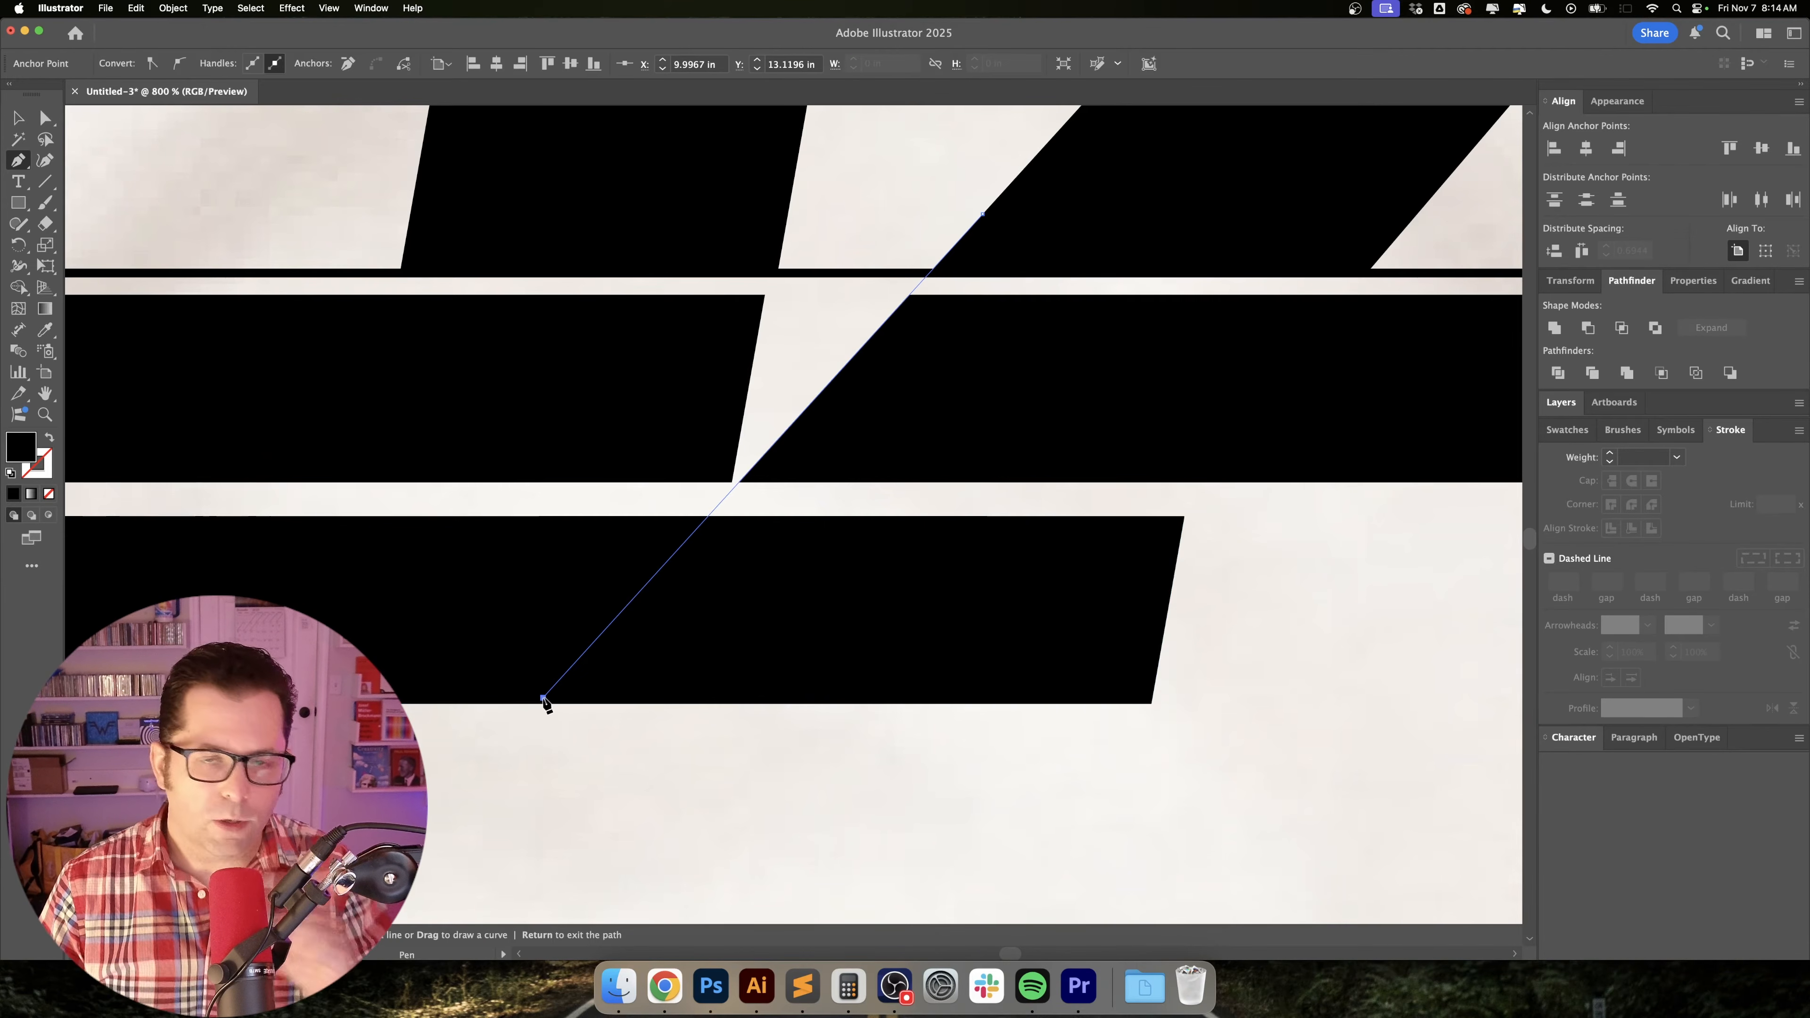
key(shift+x)
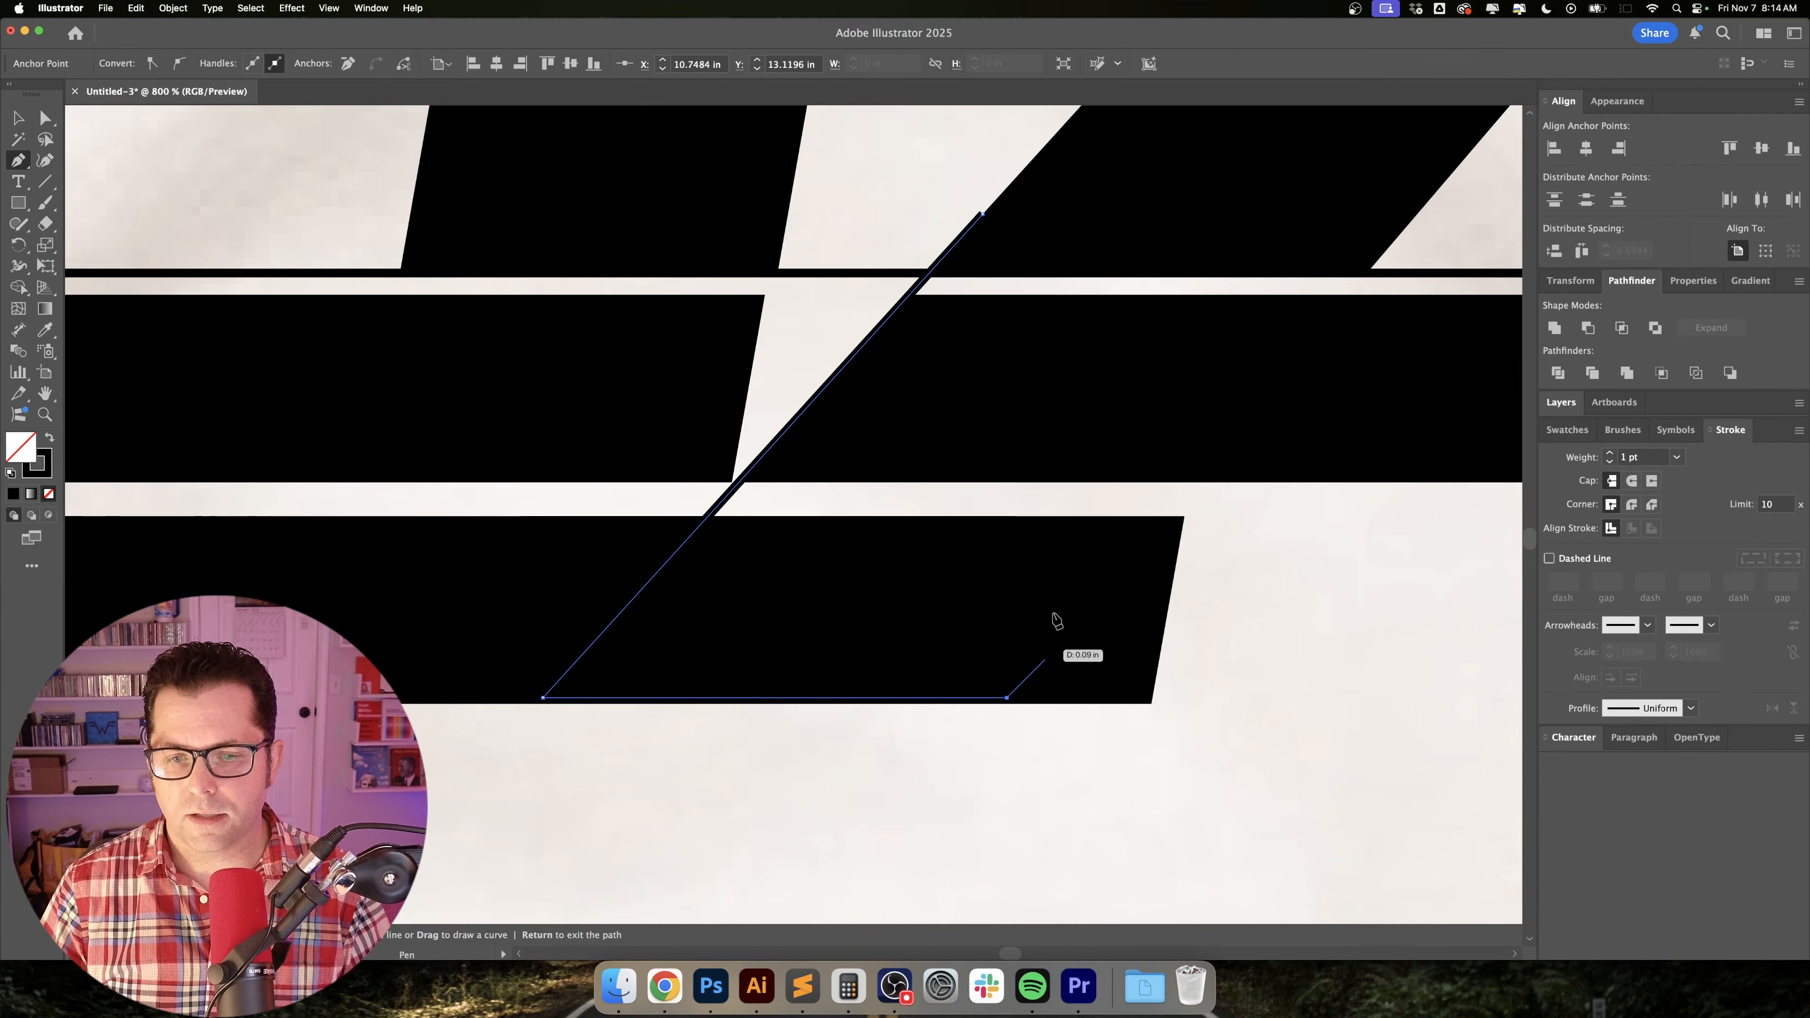
super+click(1096, 556)
super+click(1220, 600)
Draw a second Pen line about 1.3 in long from the 9's right leg edge to just below the lowest stripe.
scroll(1260, 448, up, 4)
scroll(1260, 449, right, 5)
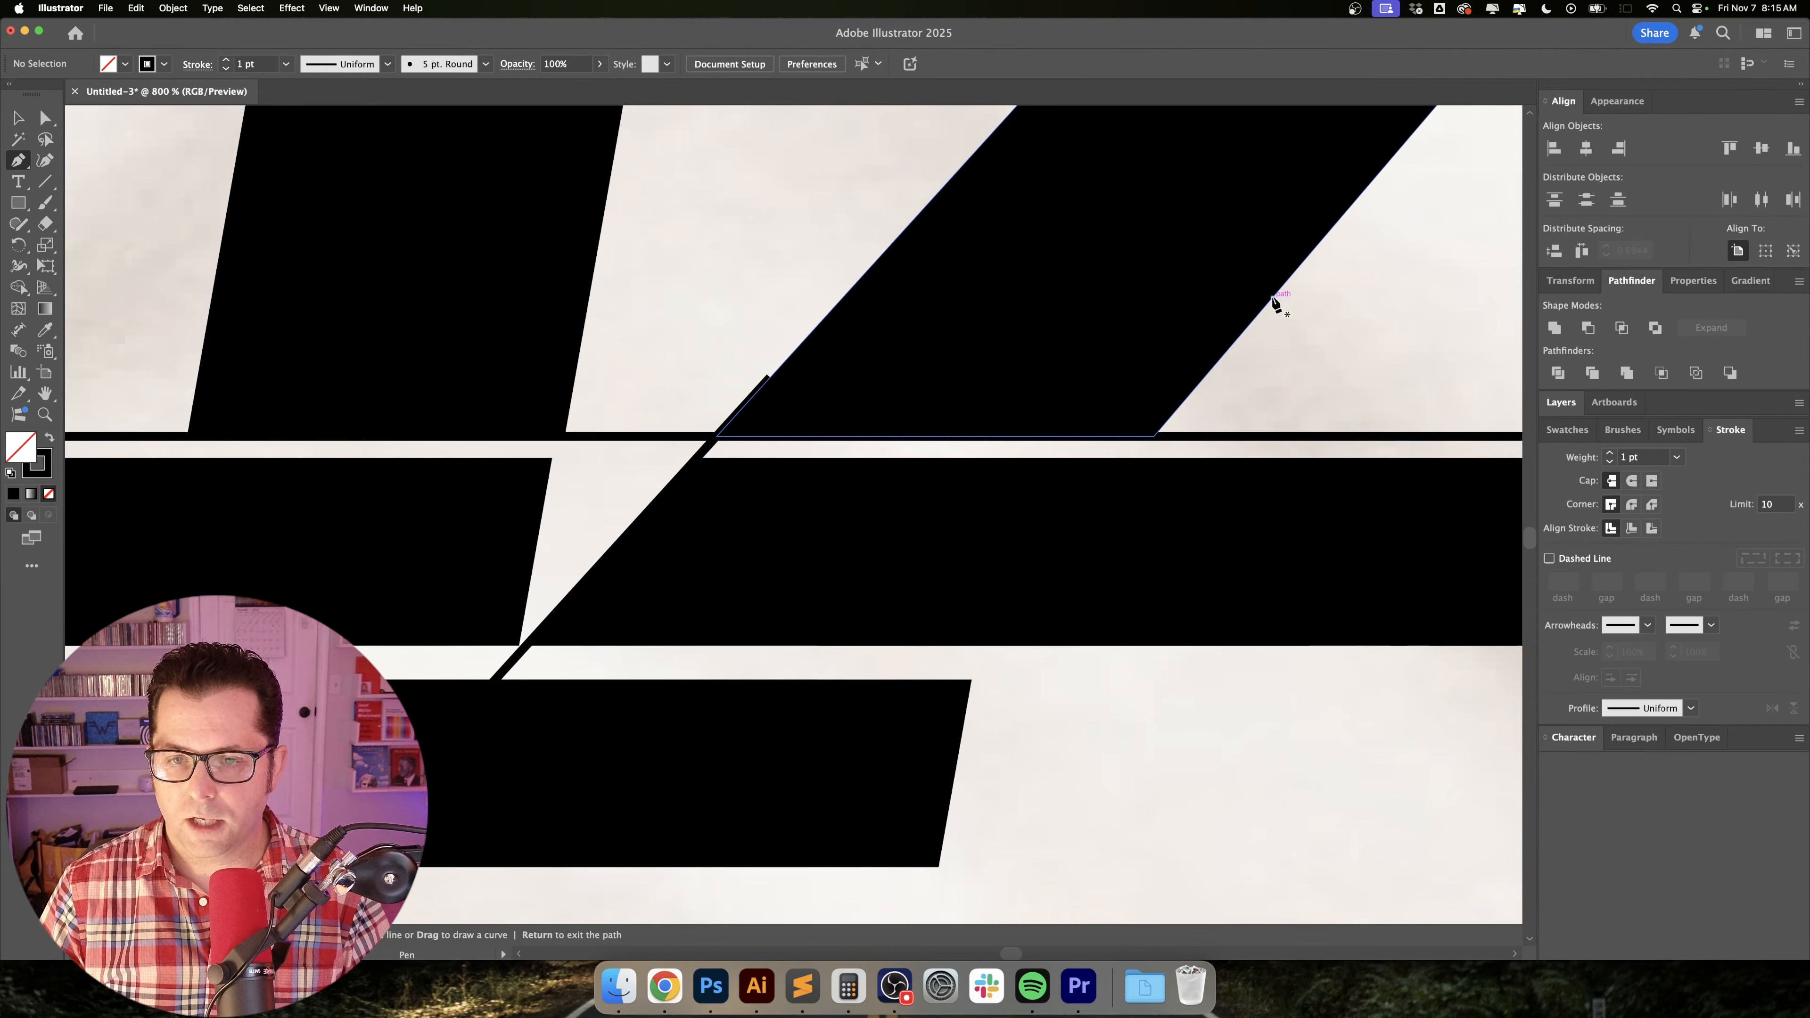
click(1273, 298)
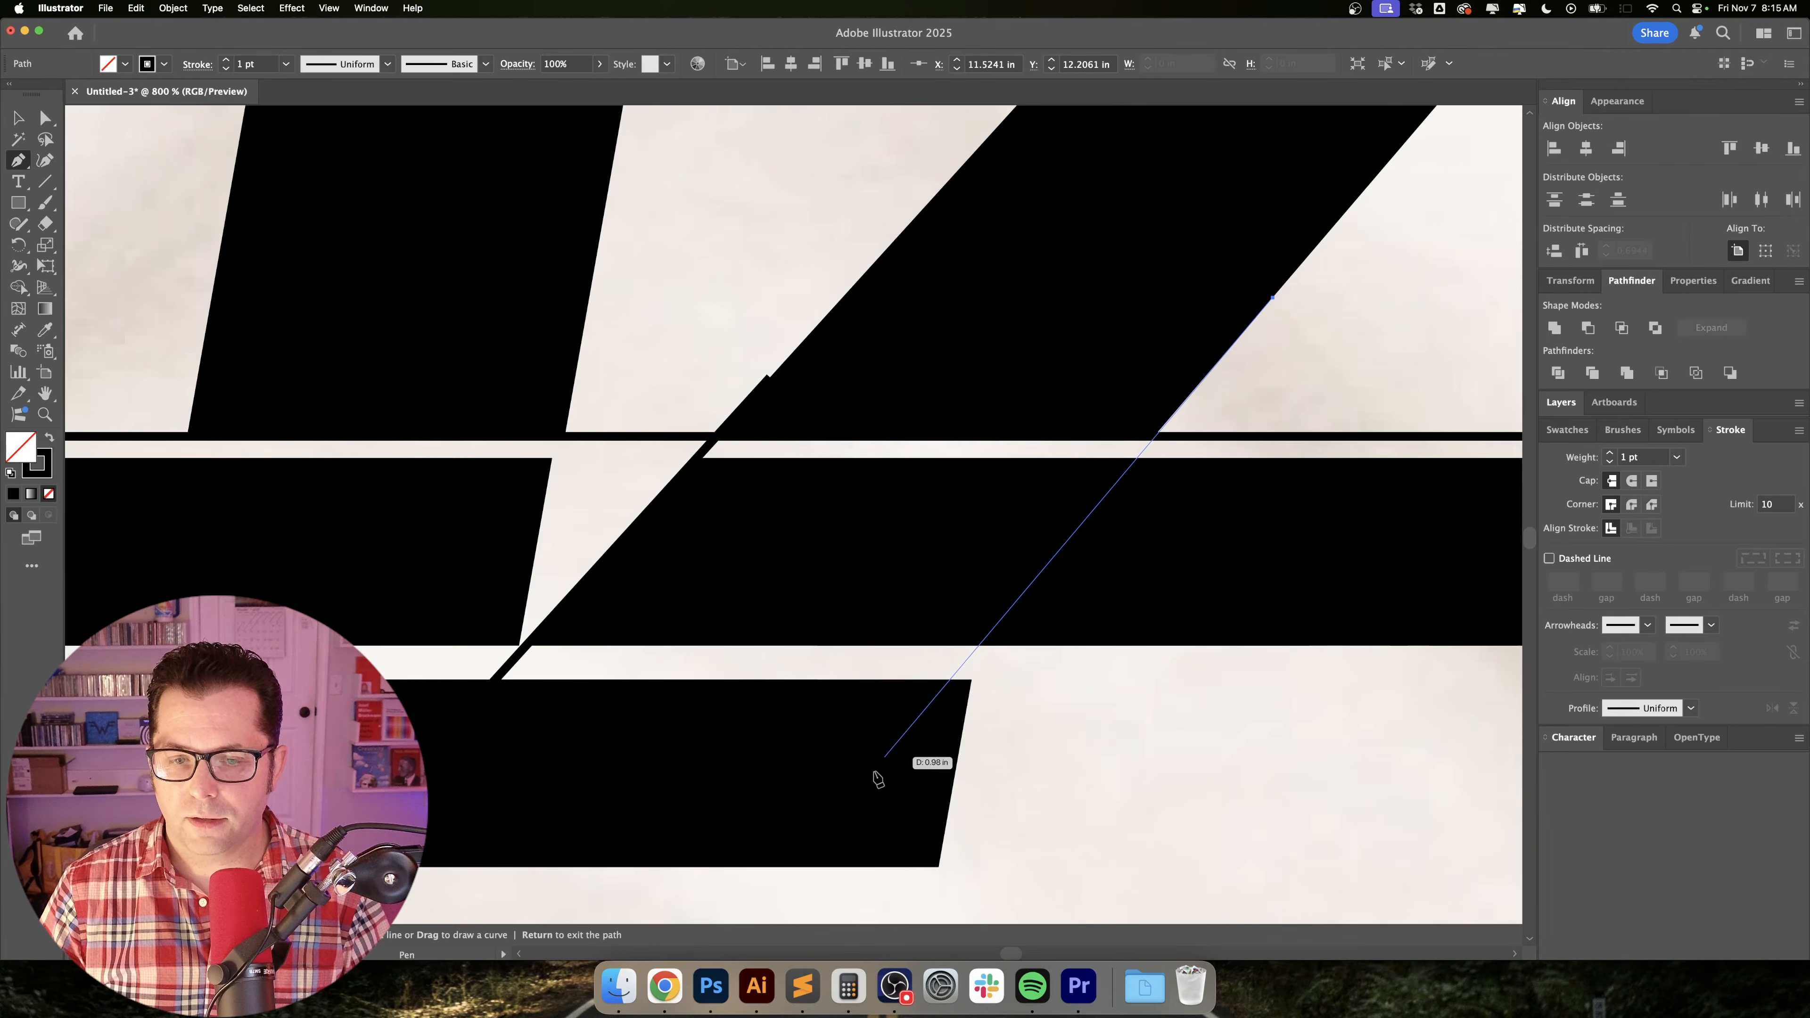
scroll(848, 809, down, 2)
scroll(848, 808, right, 1)
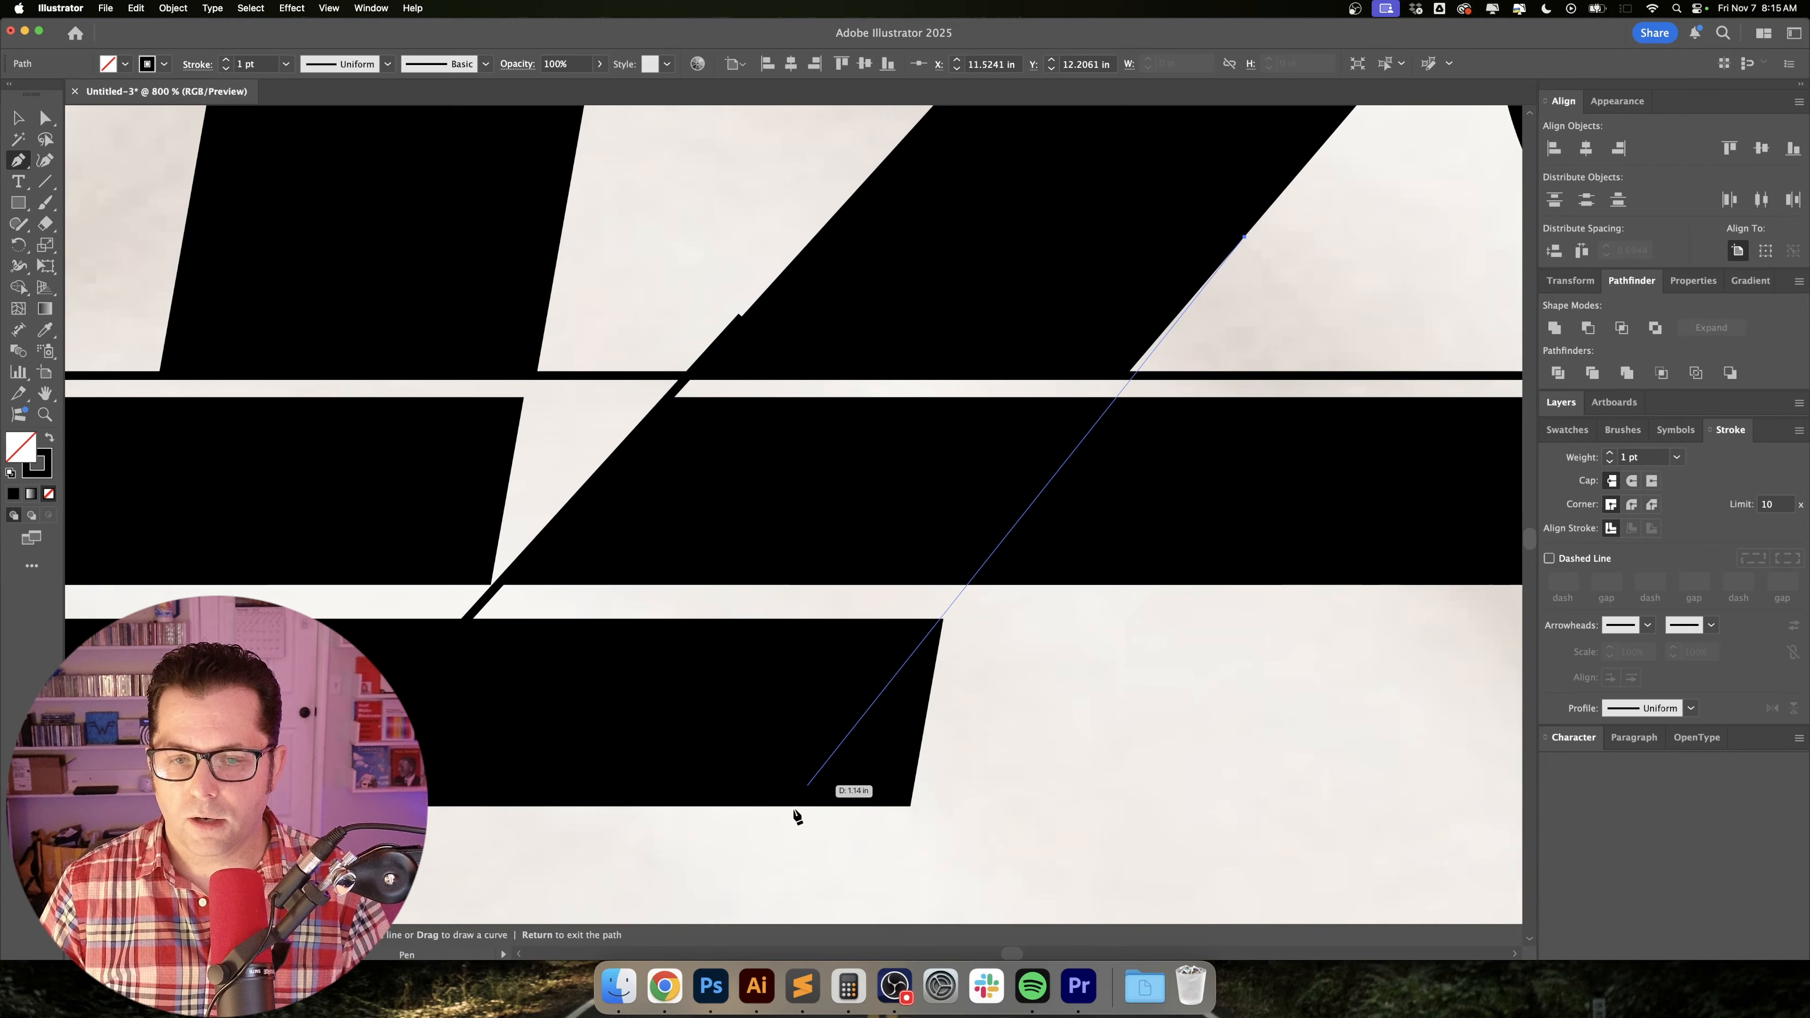
click(724, 851)
super+click(1030, 796)
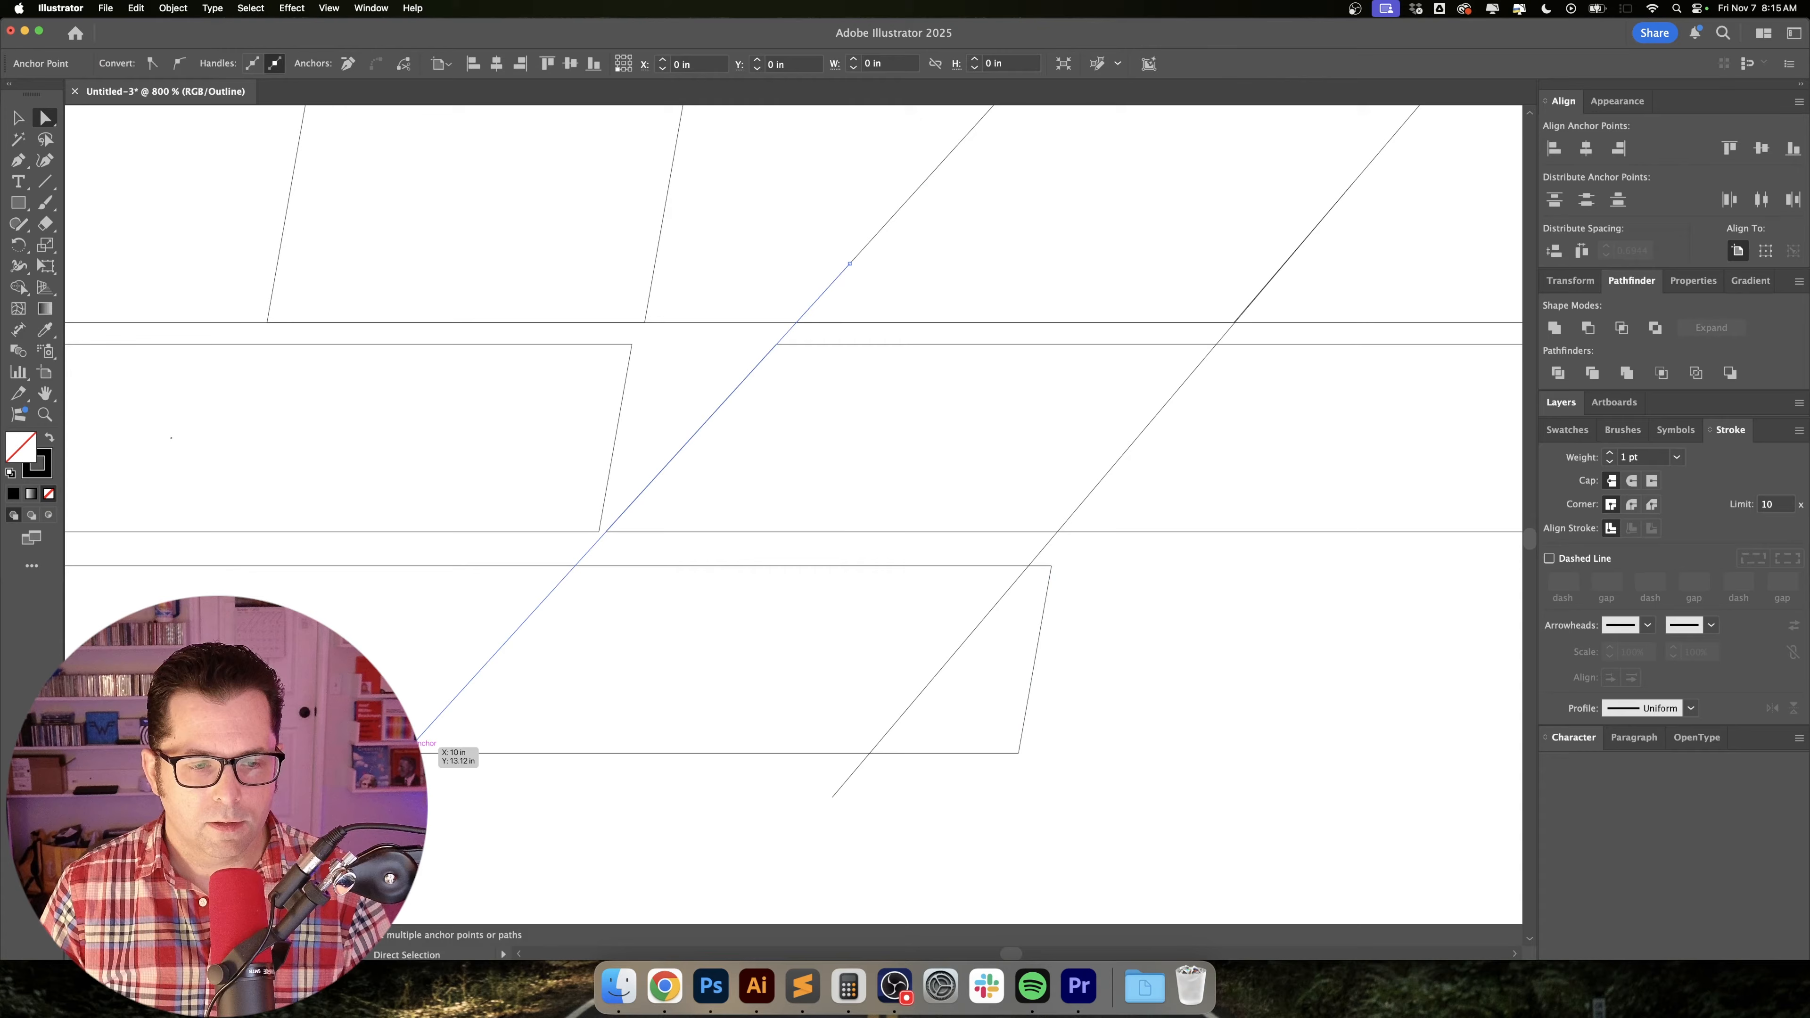
In outline view, extend the left diagonal line's lower end slightly along its slant to just past the lowest stripe's base.
click(415, 741)
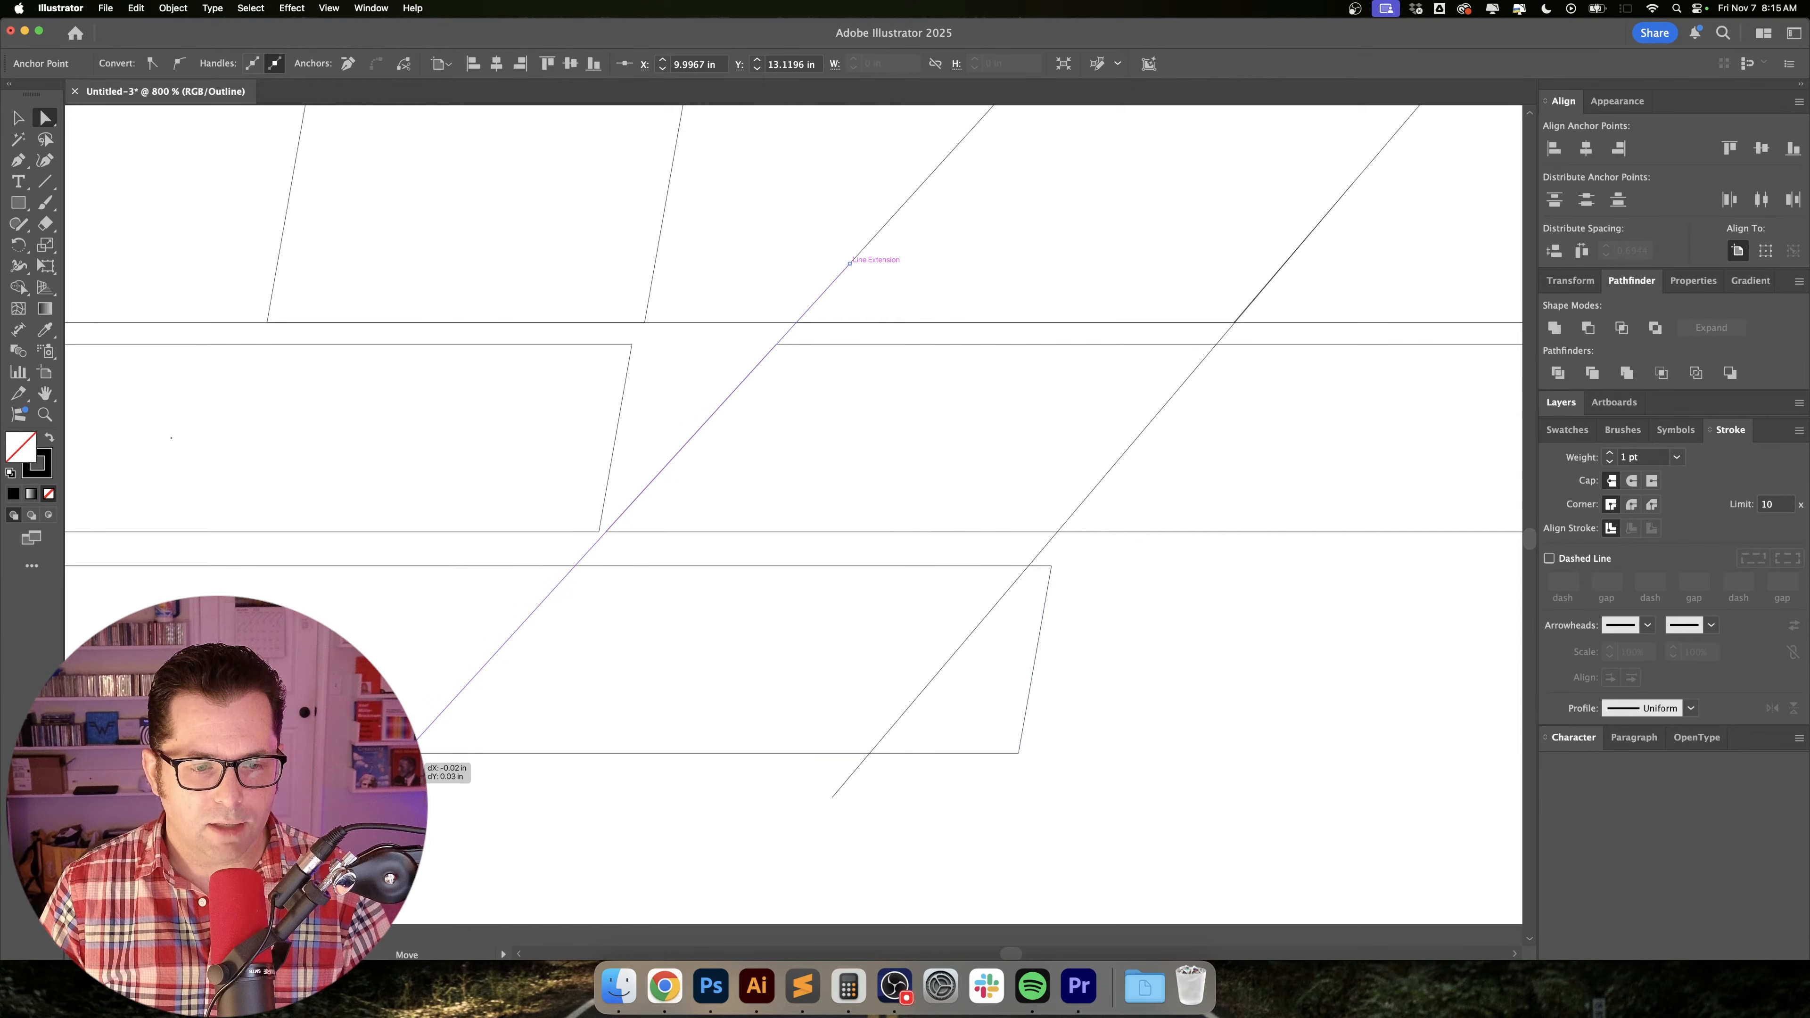
drag(420, 759, 422, 760)
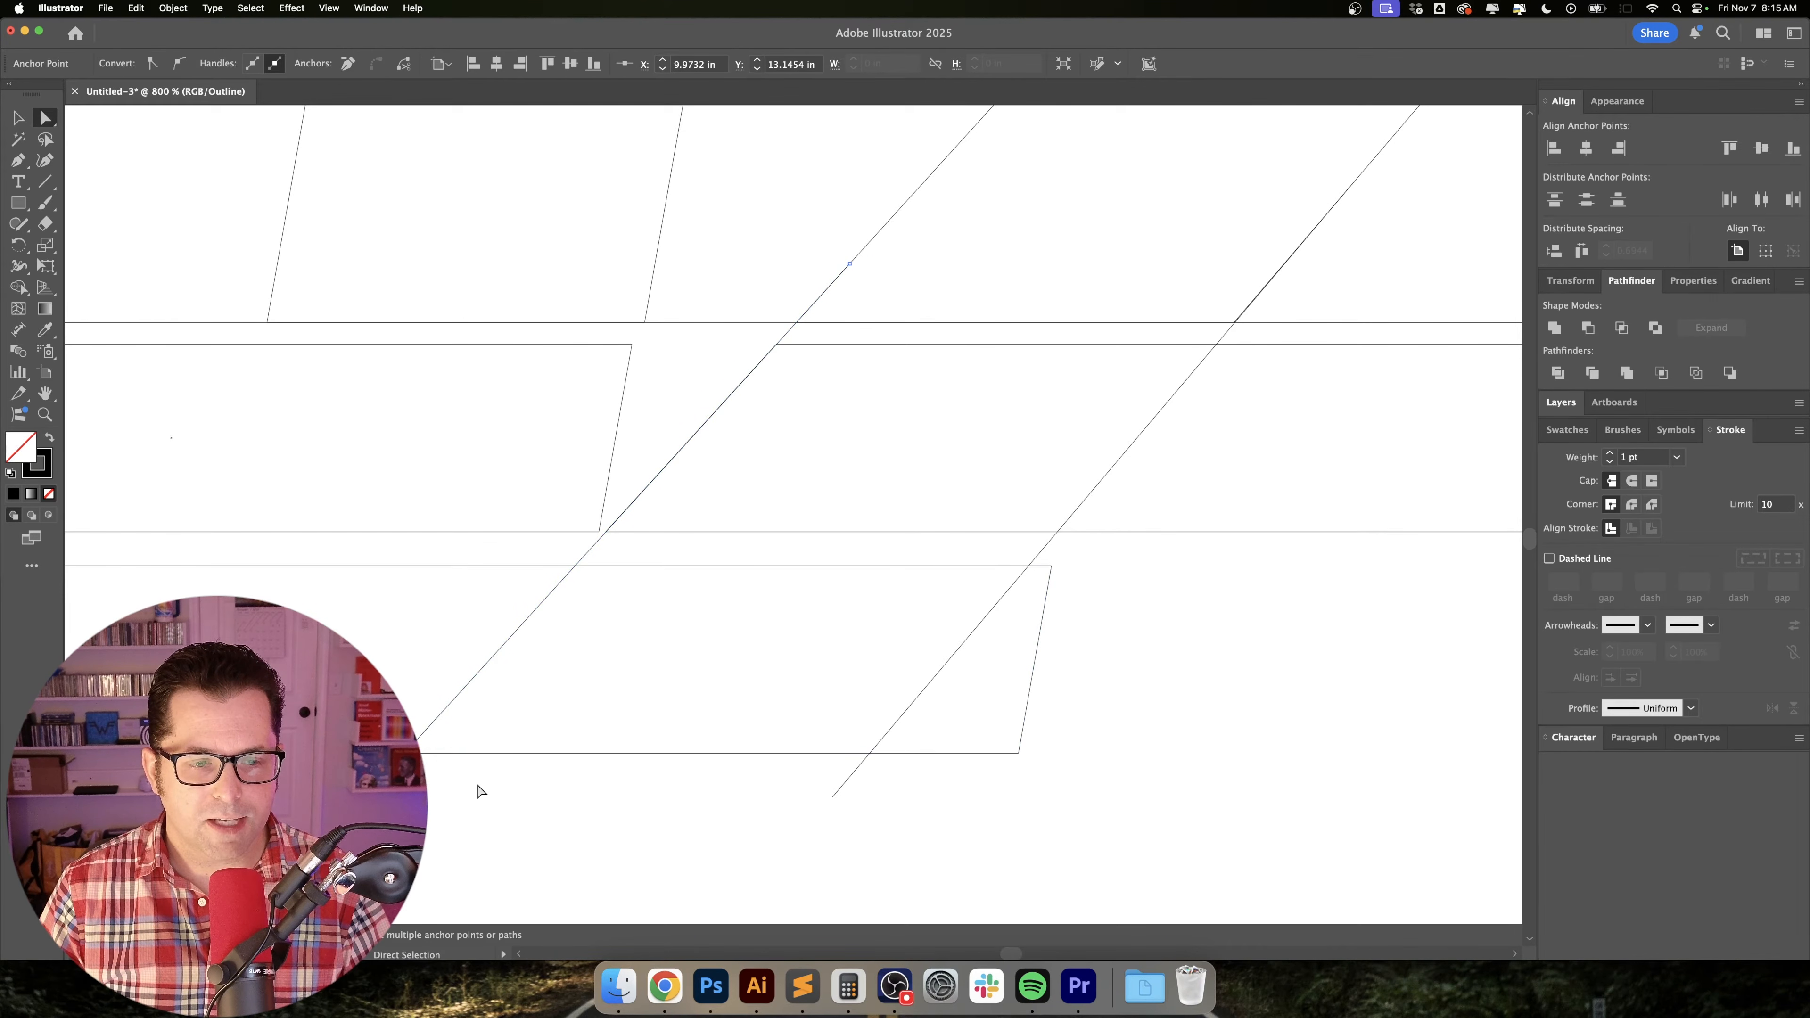
super+click(536, 824)
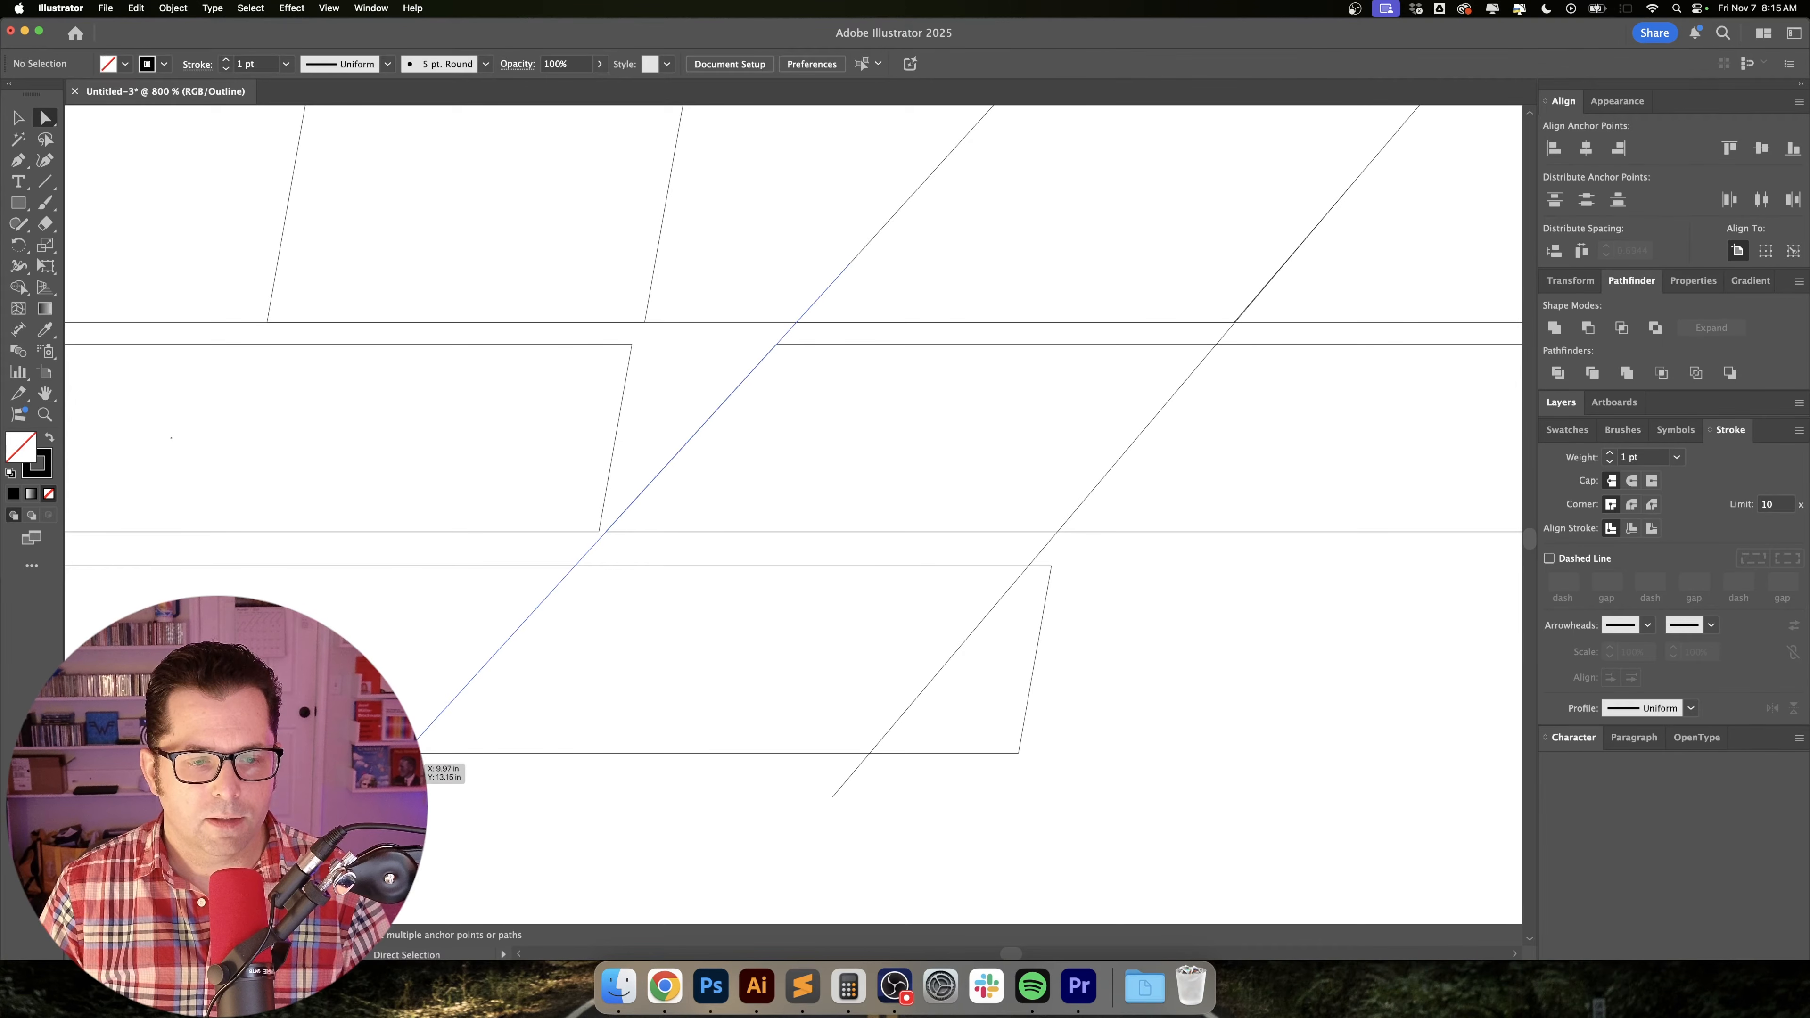
Join the lower endpoints of the two diagonal lines and restore the preview.
click(420, 758)
shift+click(833, 797)
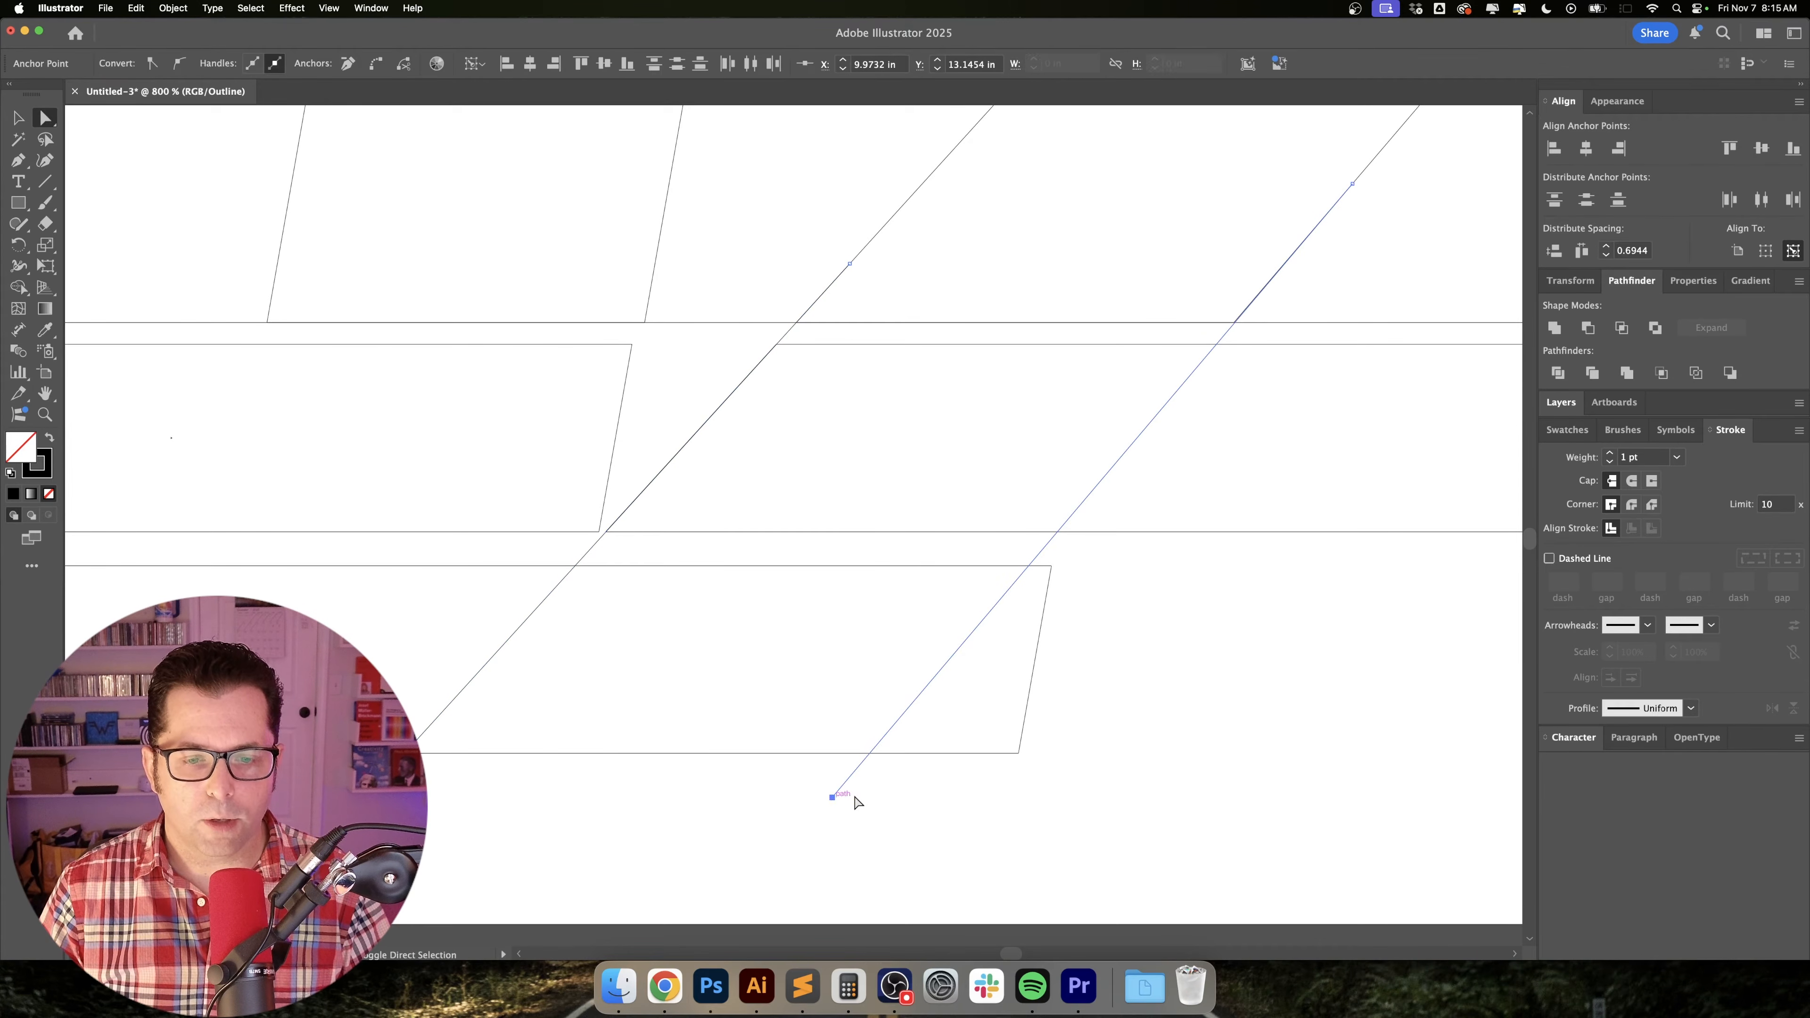
key(super+j)
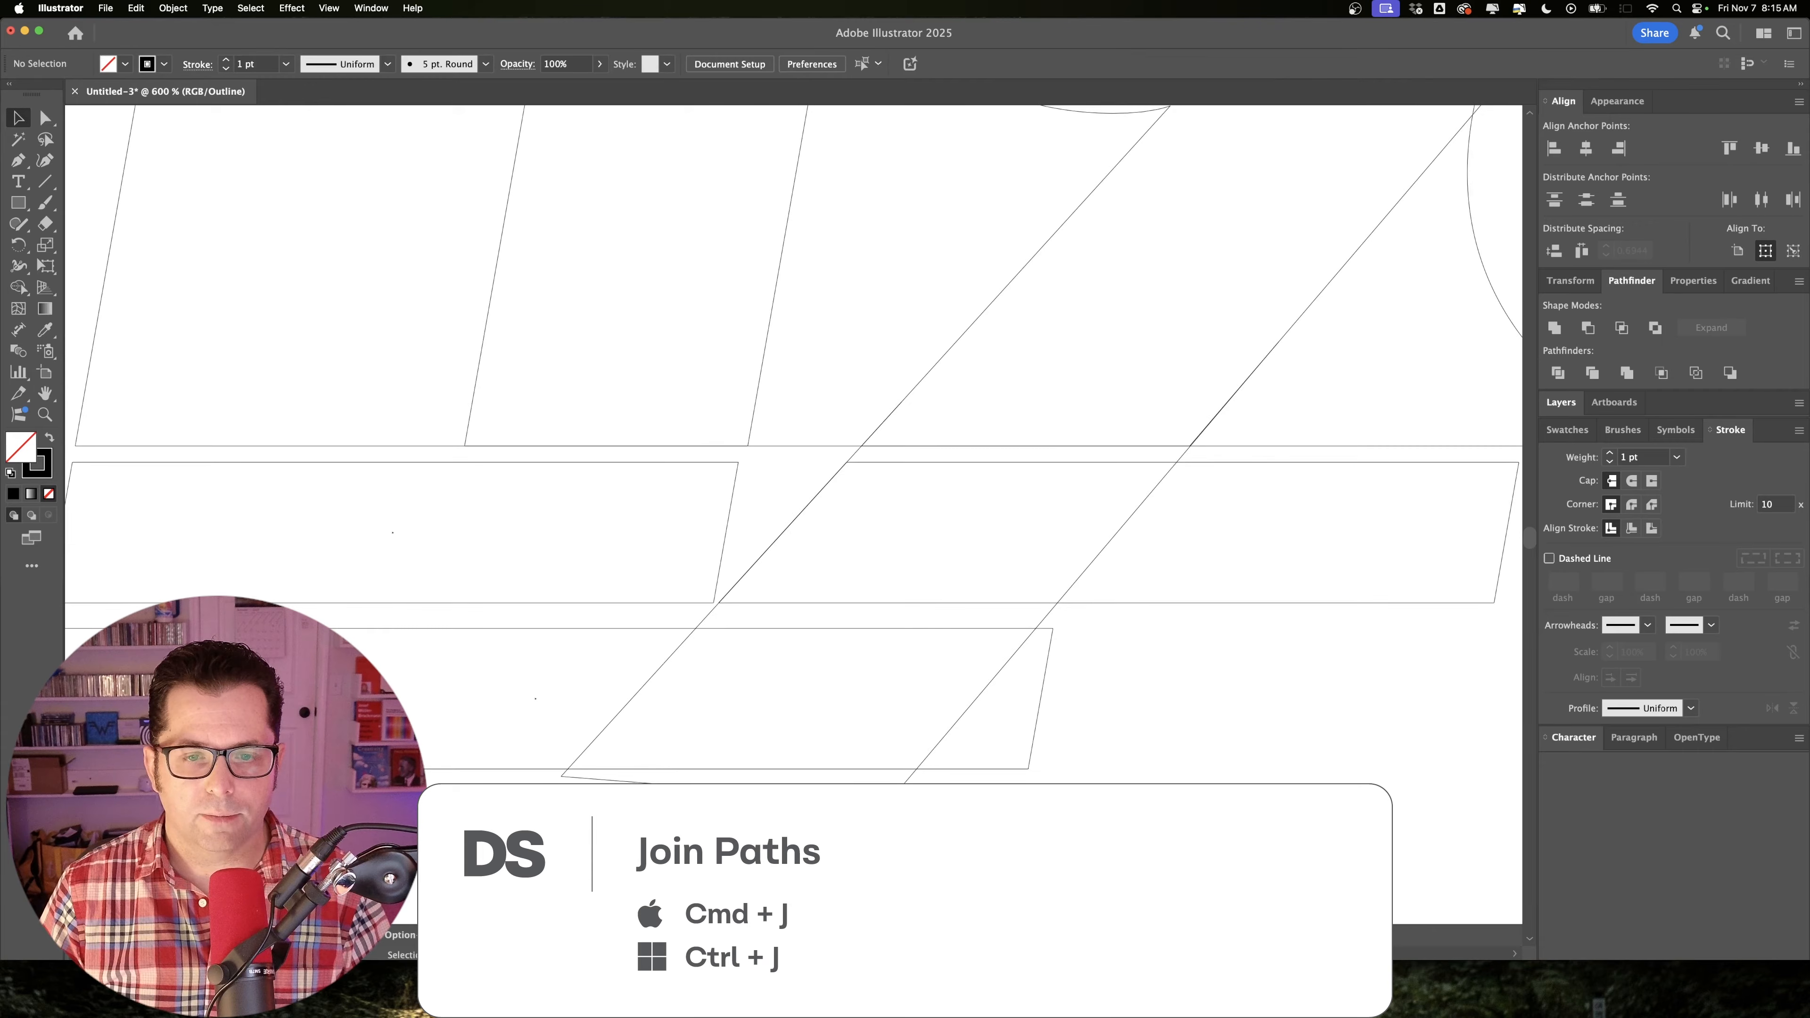
key(super+y)
Join the upper endpoints of the diagonal path to close it, and swap its black stroke to a black fill.
click(905, 633)
key(a)
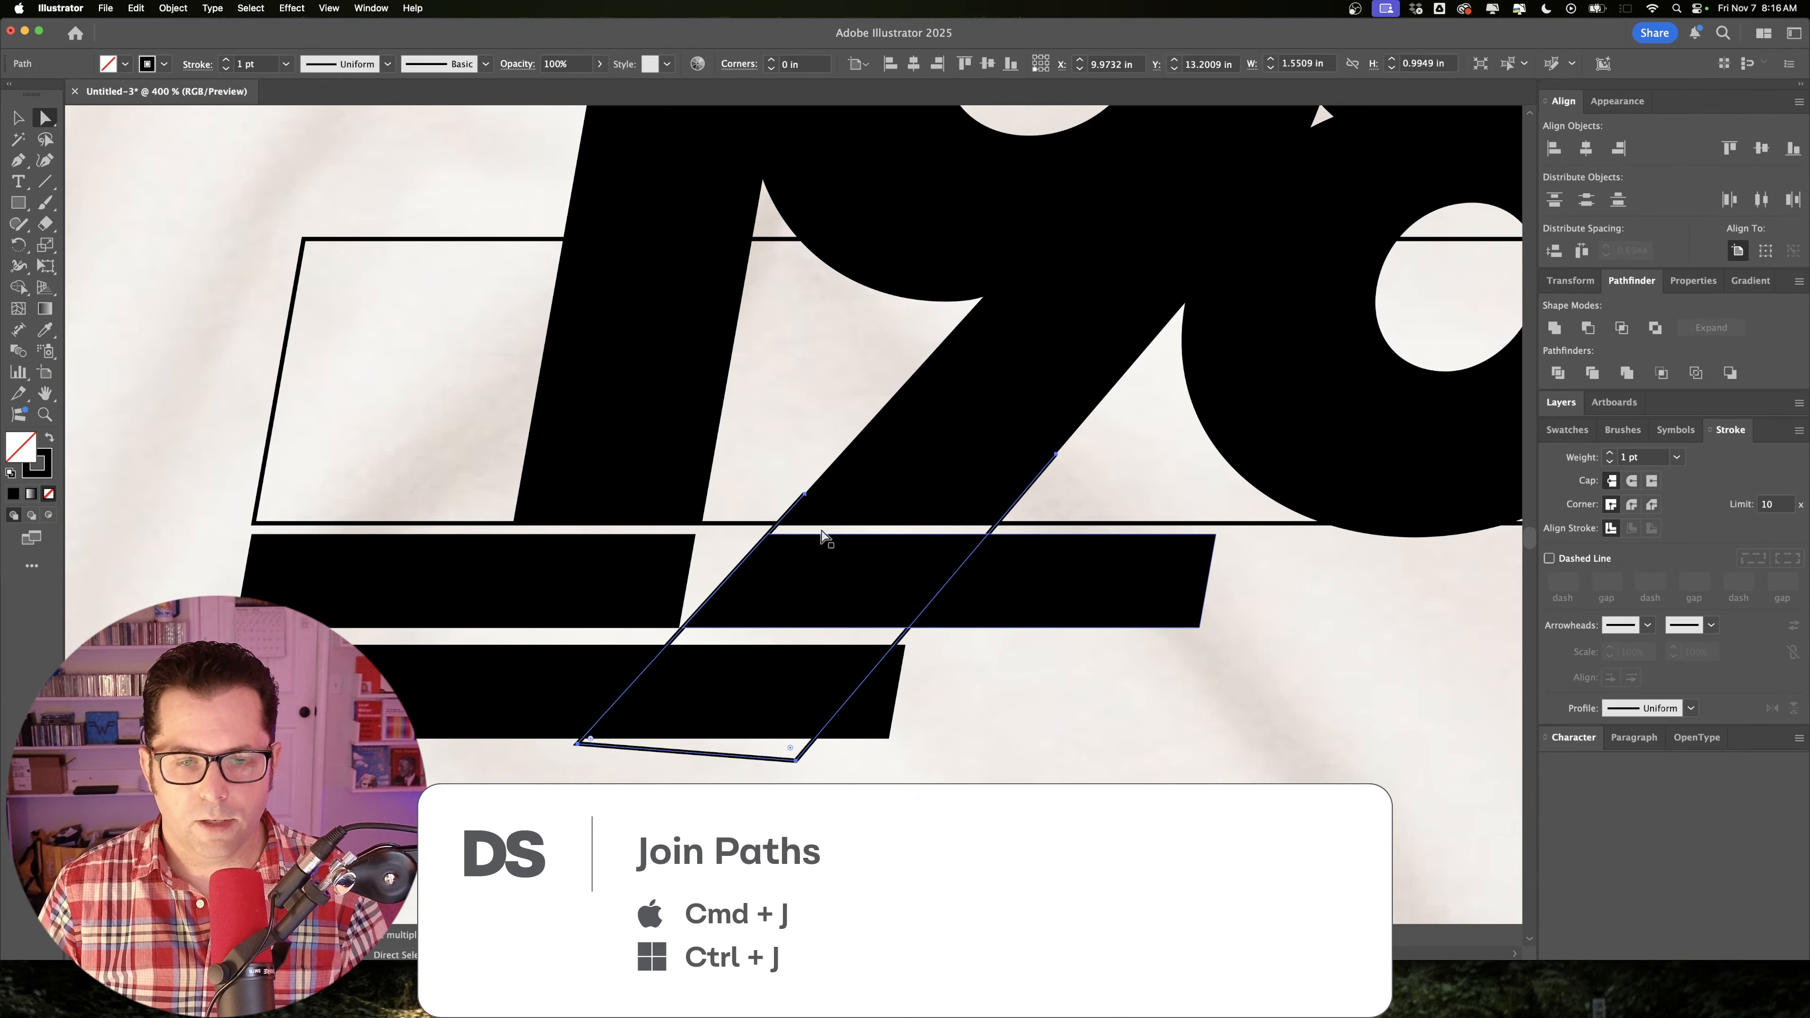
click(805, 494)
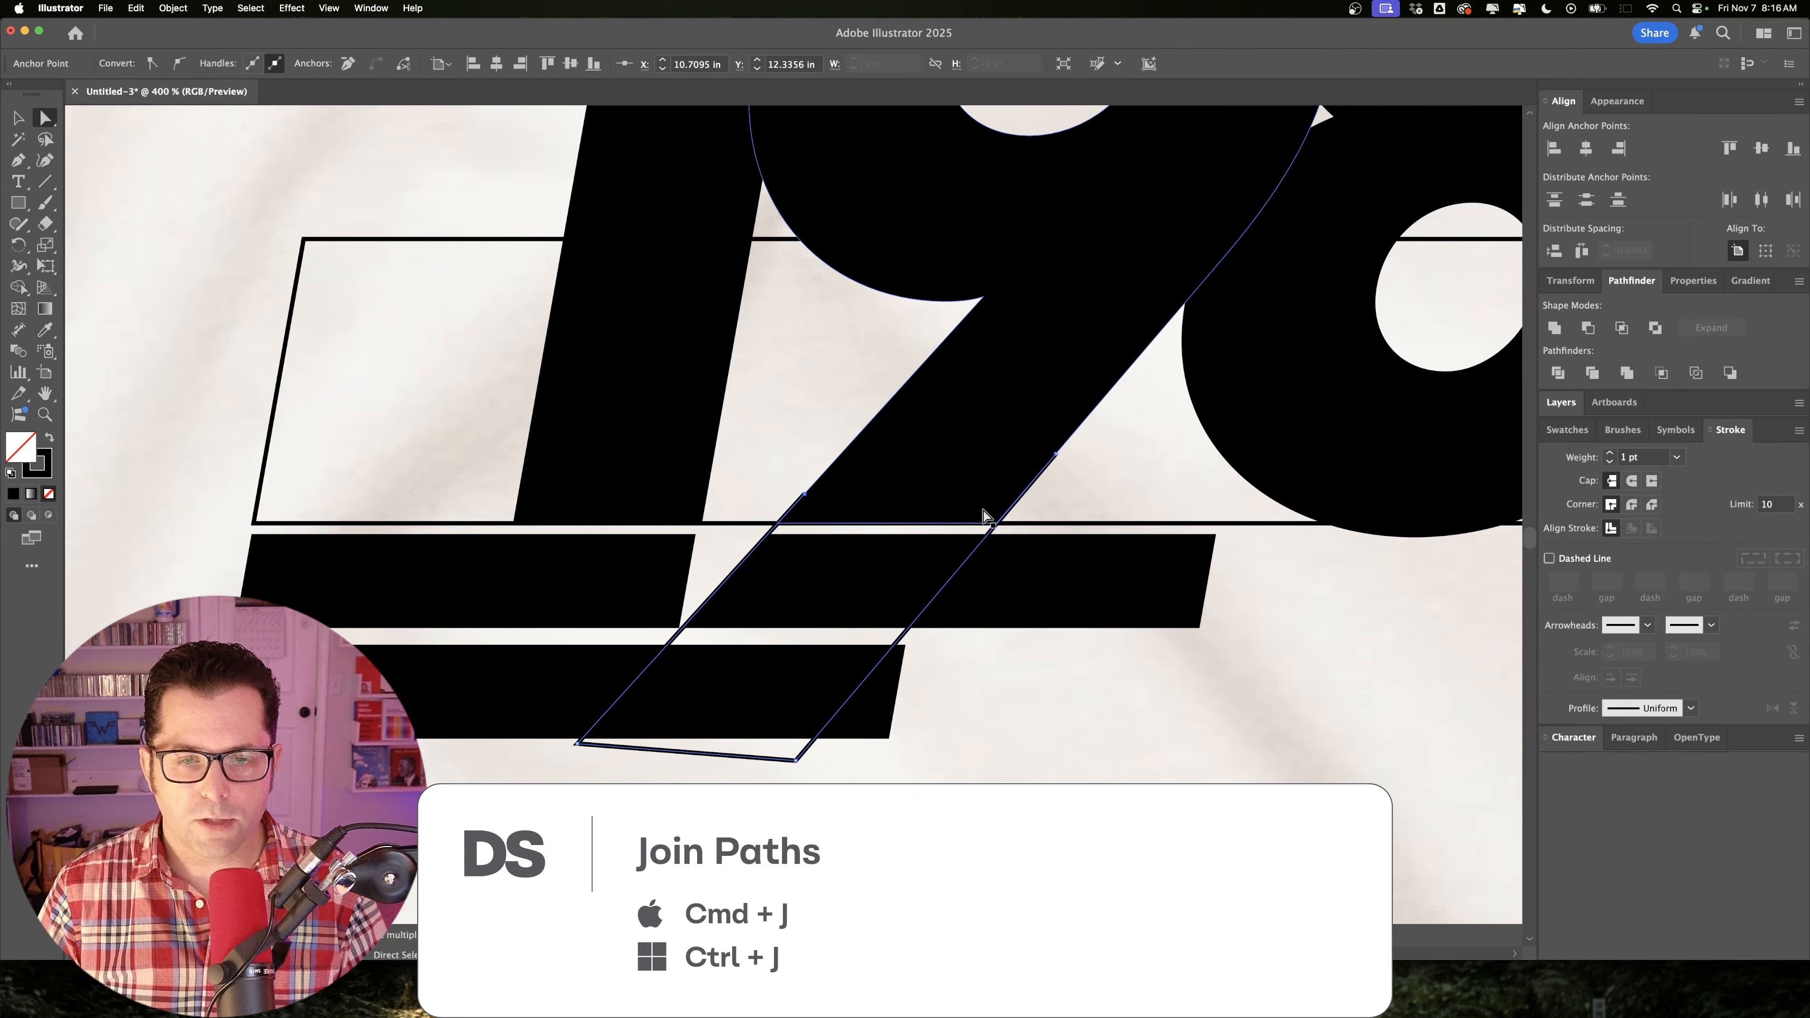
shift+click(1060, 456)
key(super+j)
key(v)
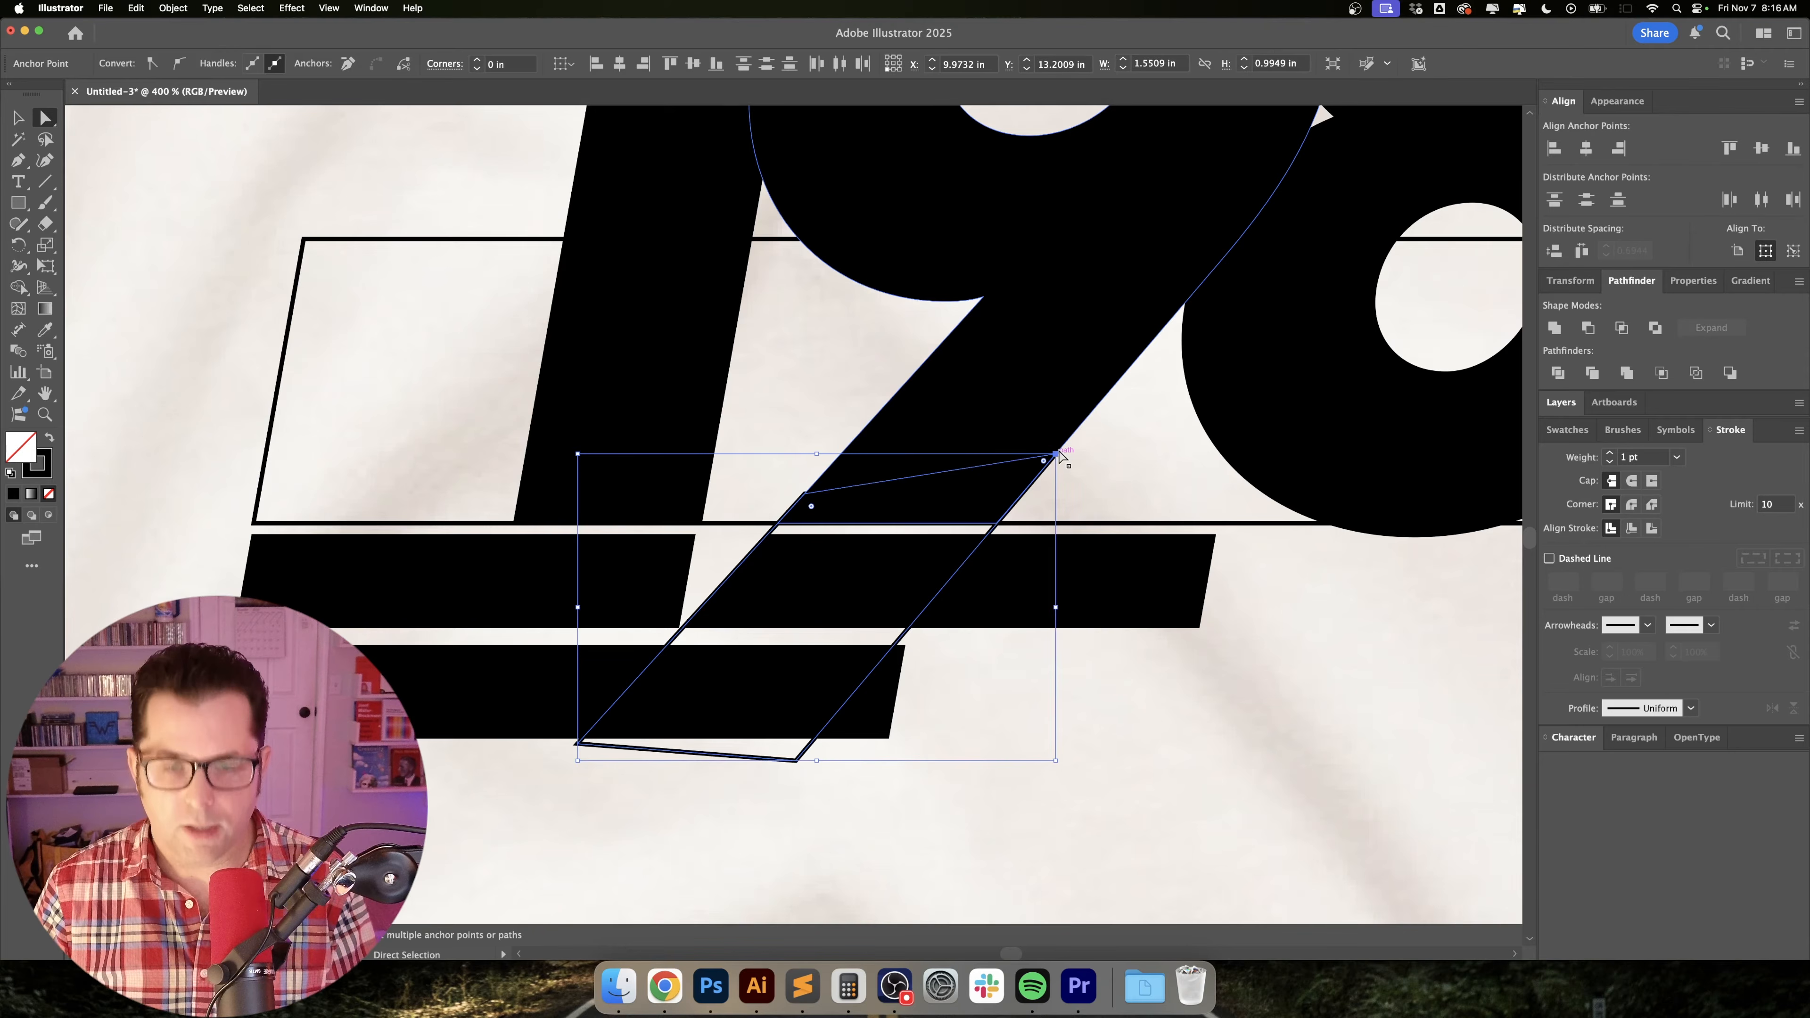
key(shift+x)
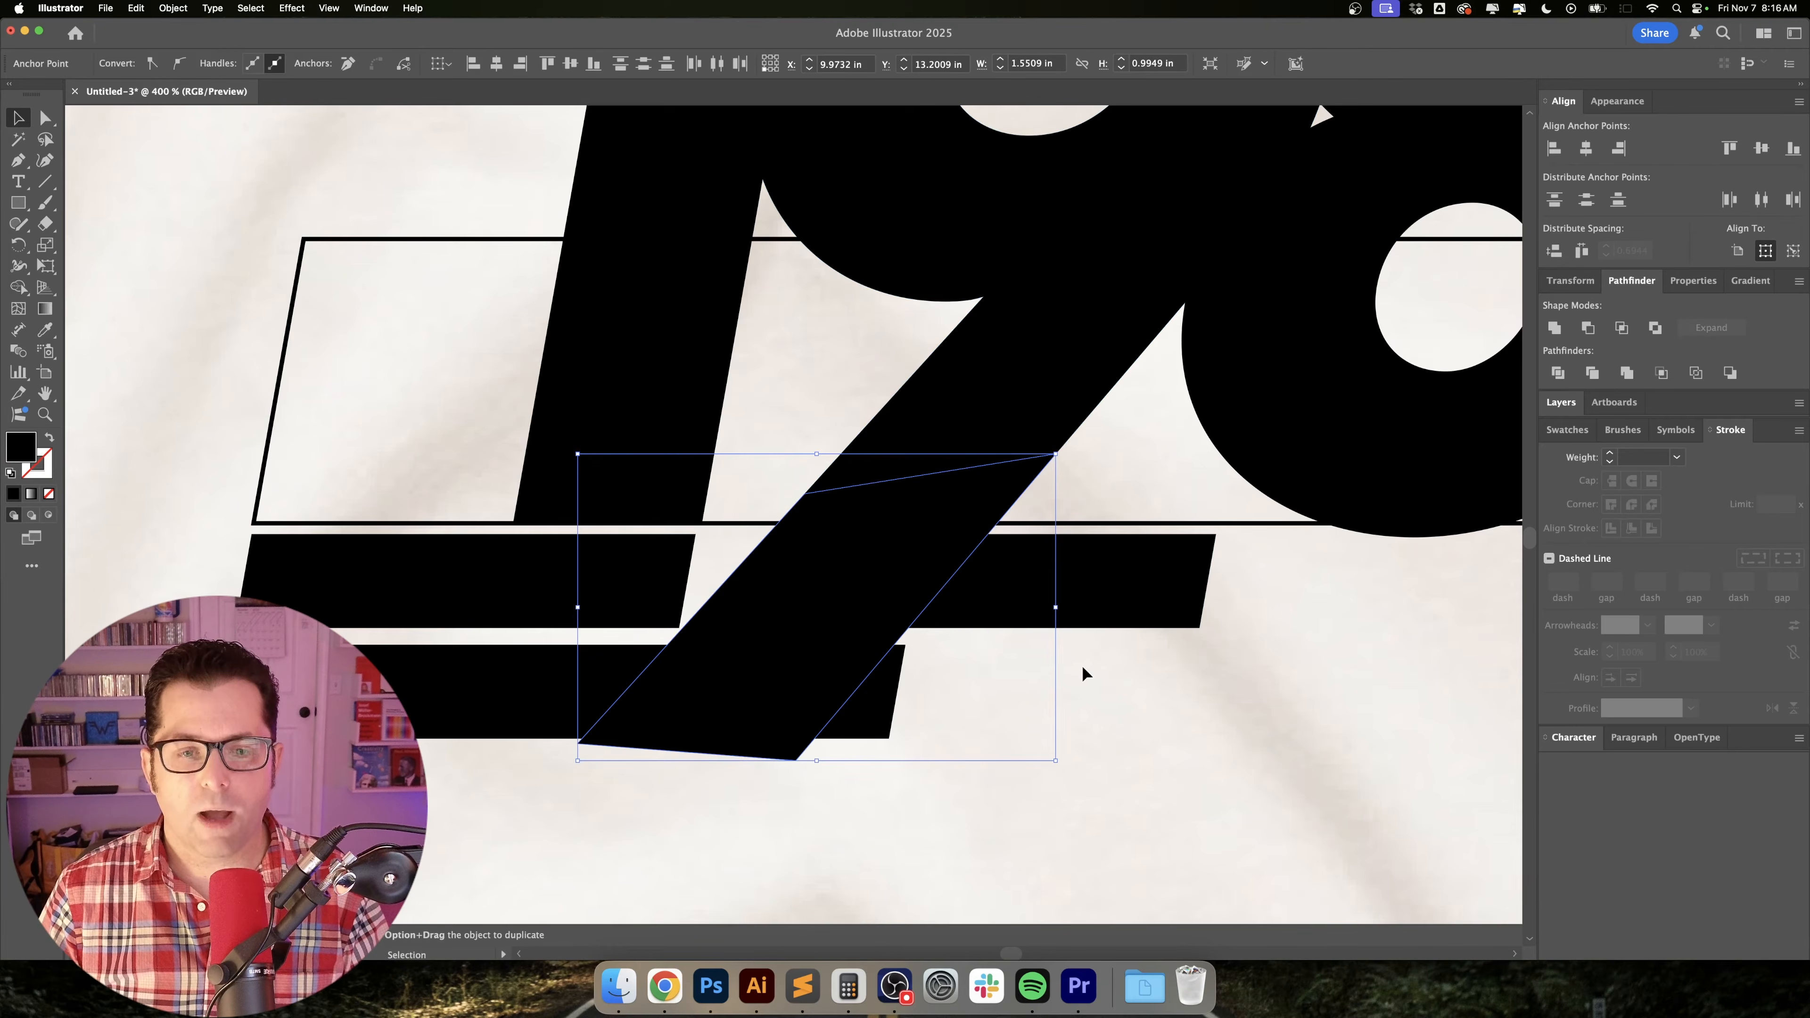
click(1056, 721)
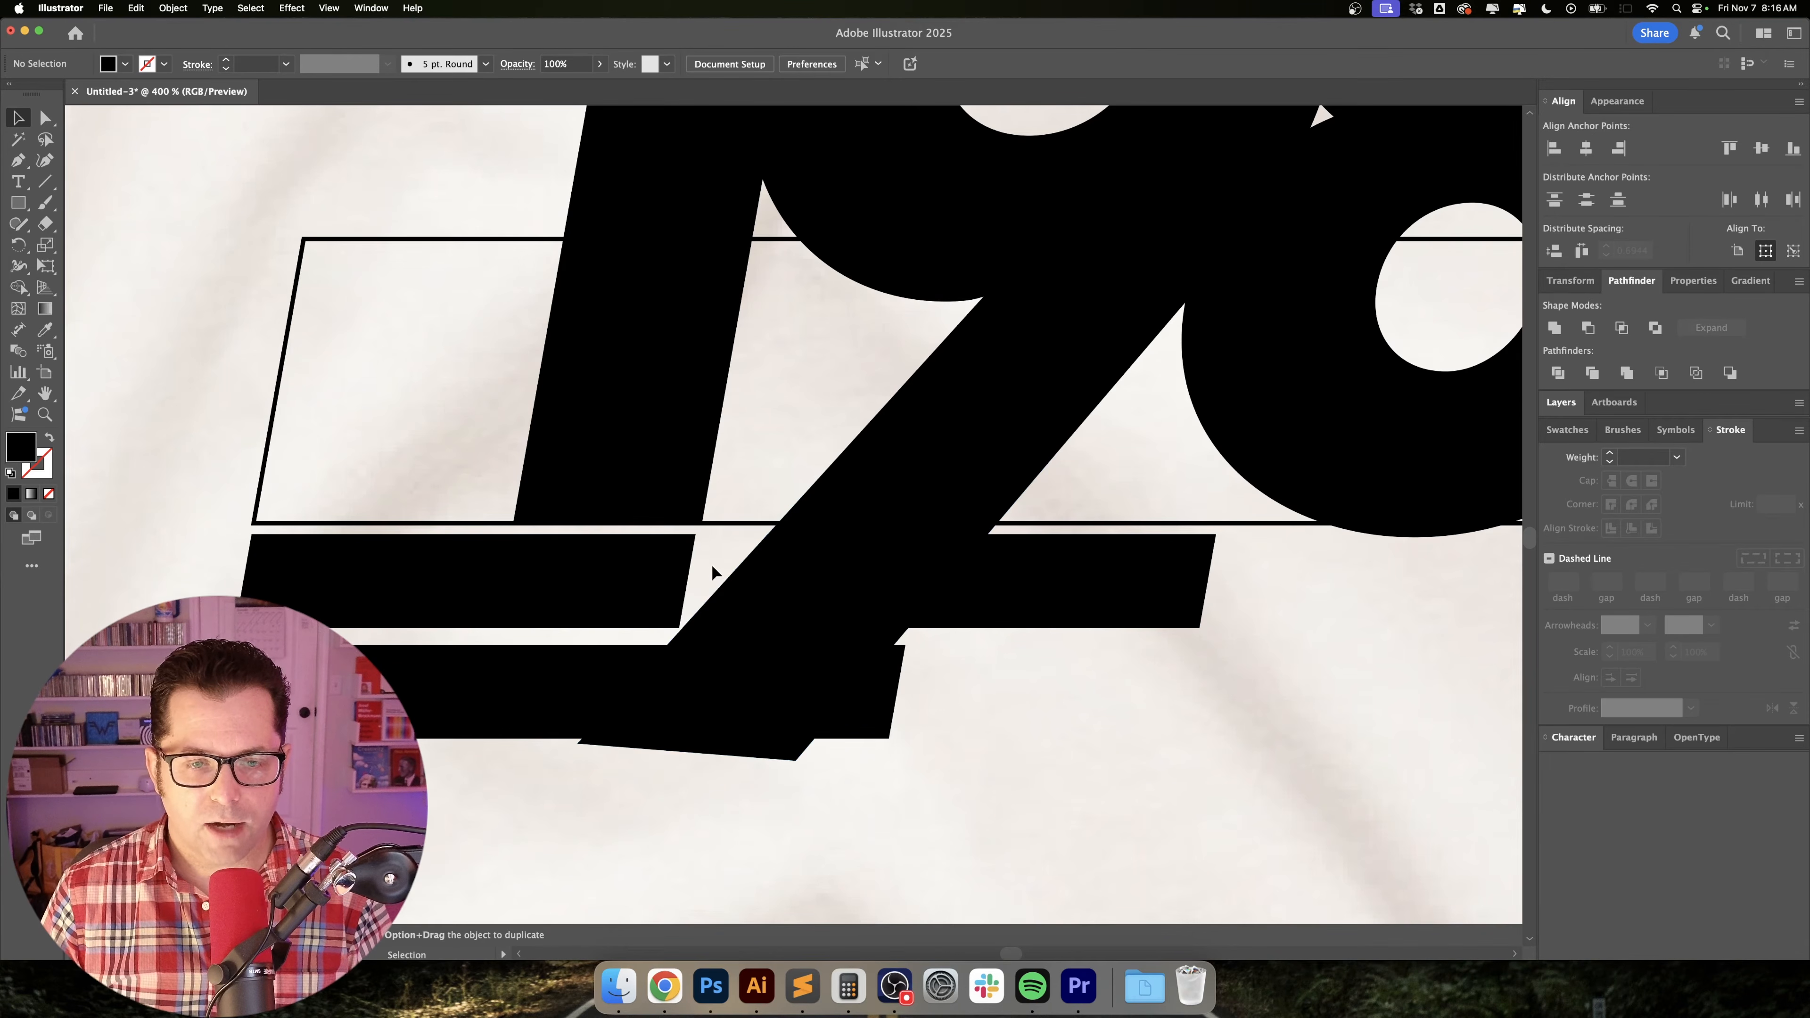
Divide the filled diagonal shape together with the duplicated stripe and the lowest stripe.
drag(716, 571, 1030, 802)
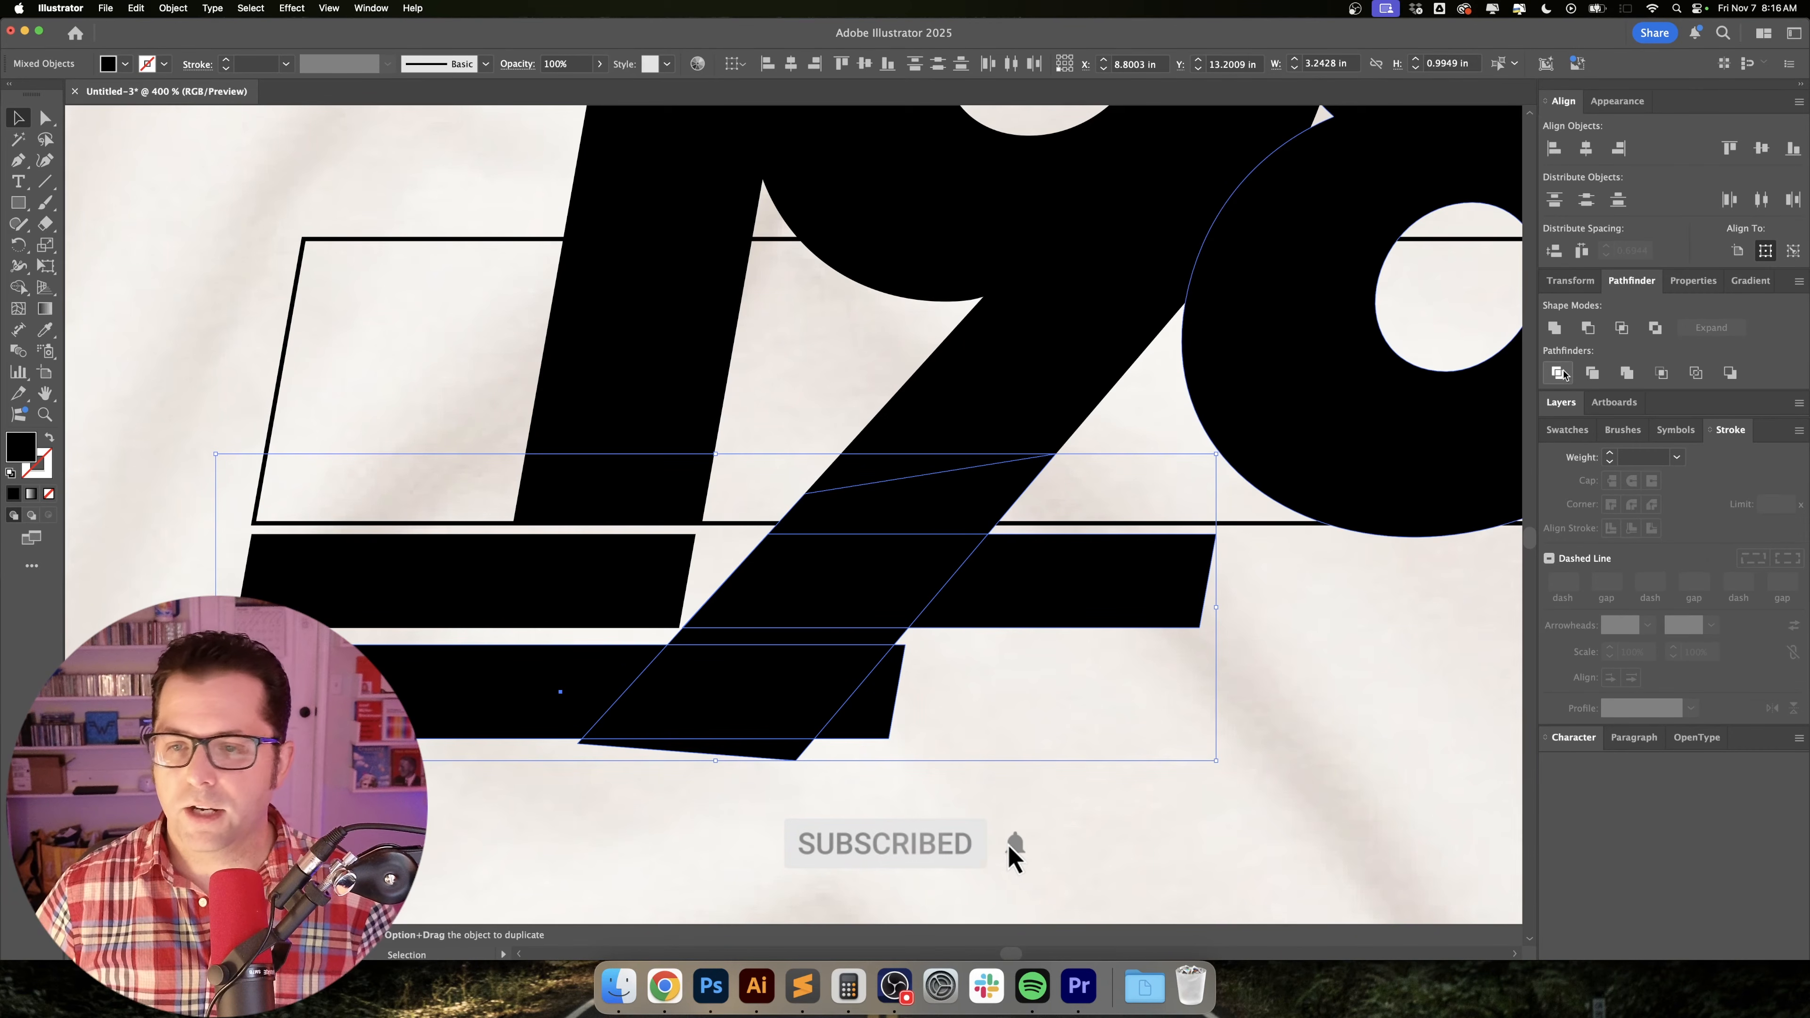
click(1559, 373)
click(1241, 634)
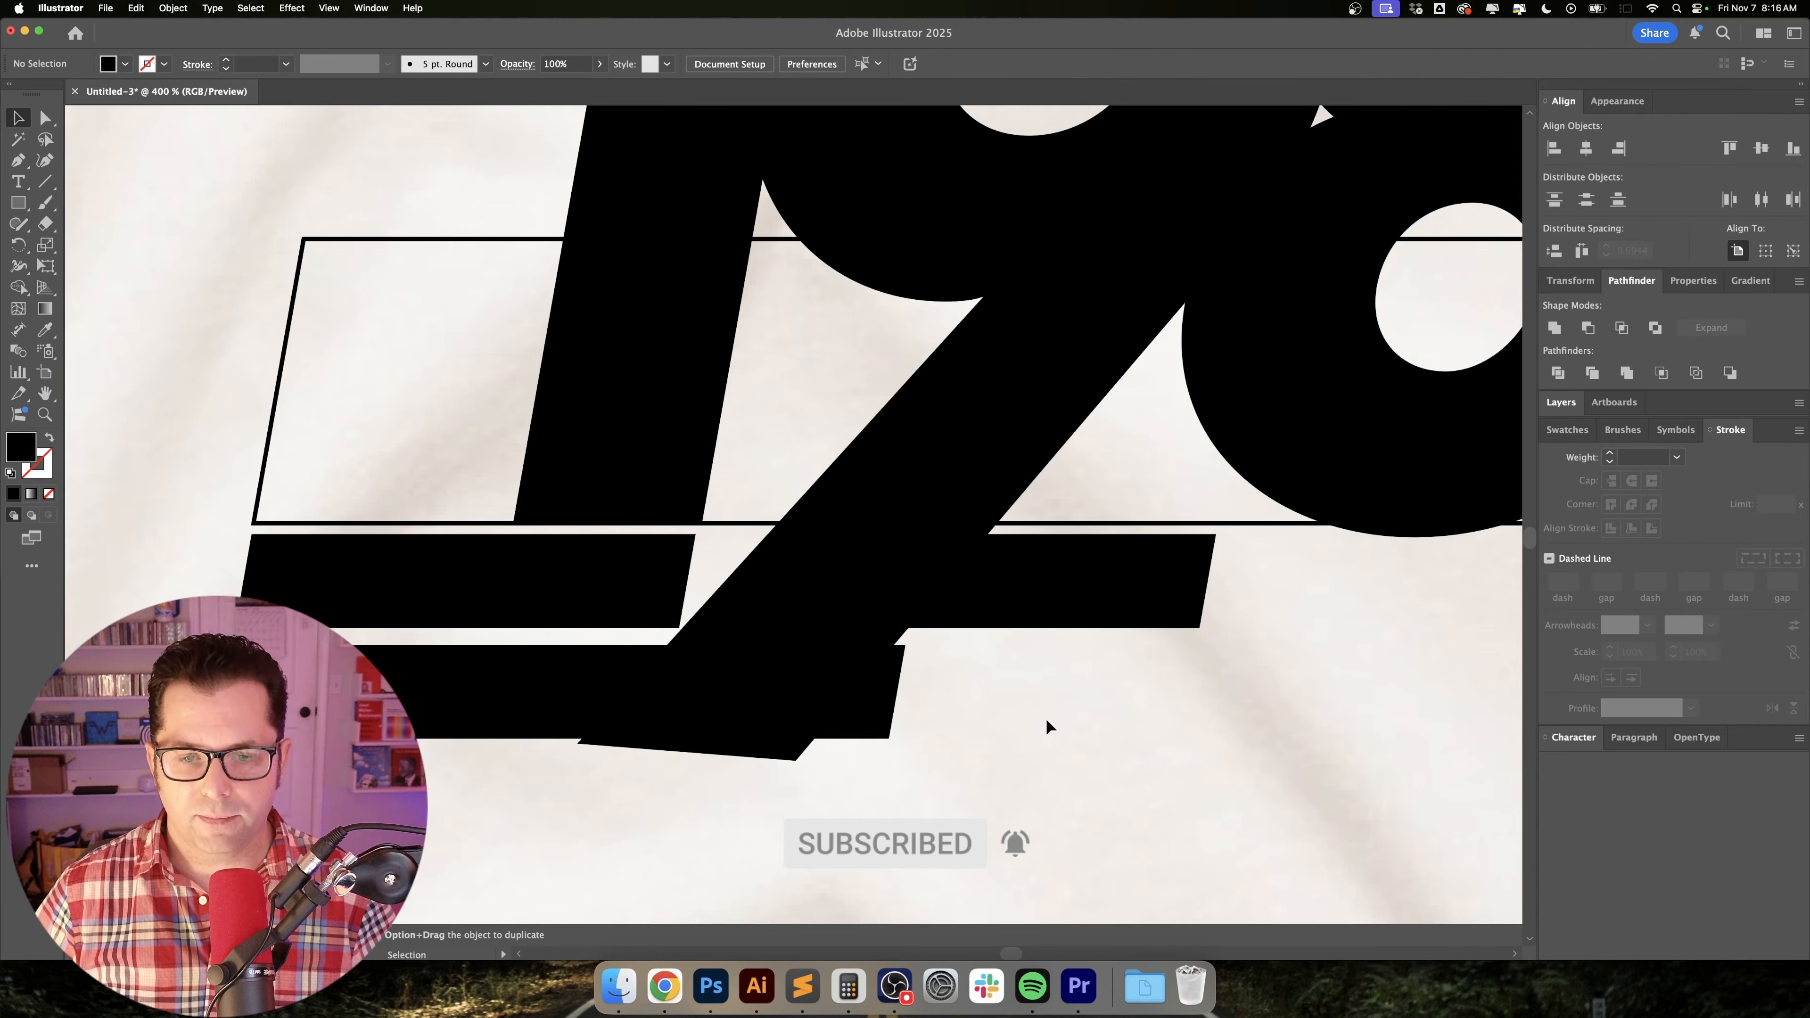
Delete the divided stripe pieces to the right of the 9's extended leg and the sliver below the lowest stripe.
key(a)
click(1103, 567)
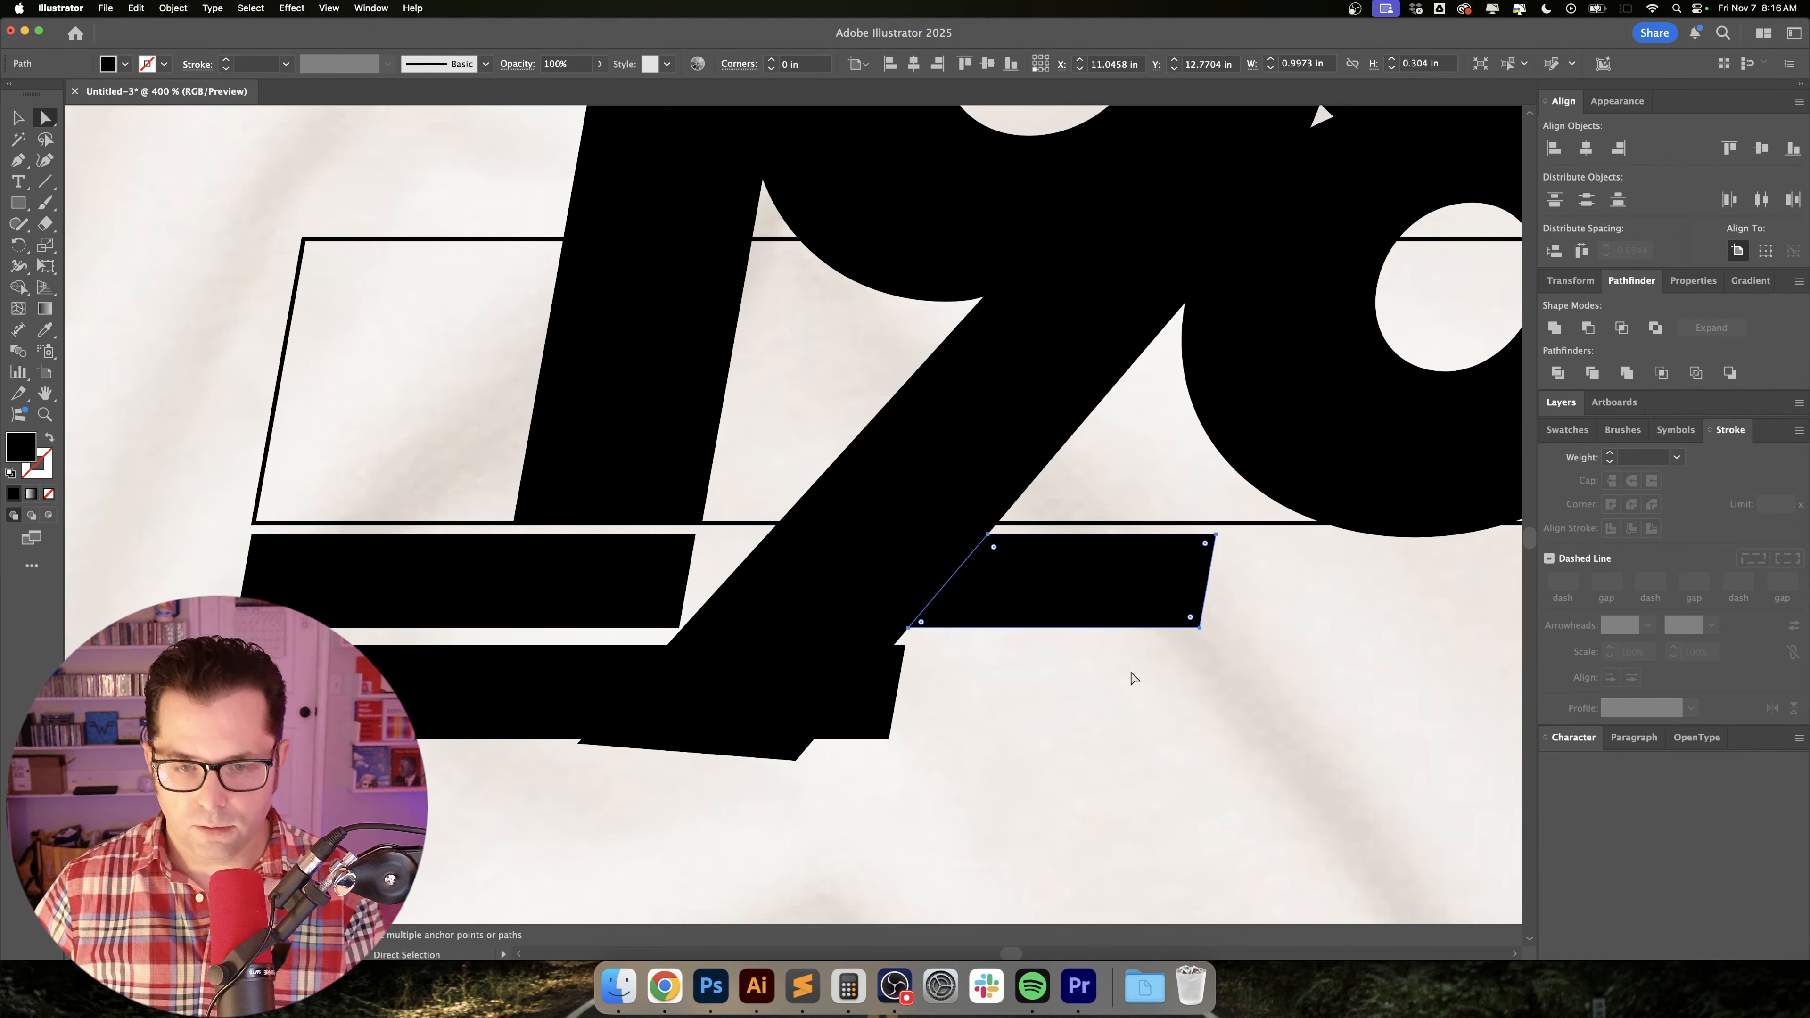
key(Delete)
click(887, 685)
key(Delete)
click(775, 754)
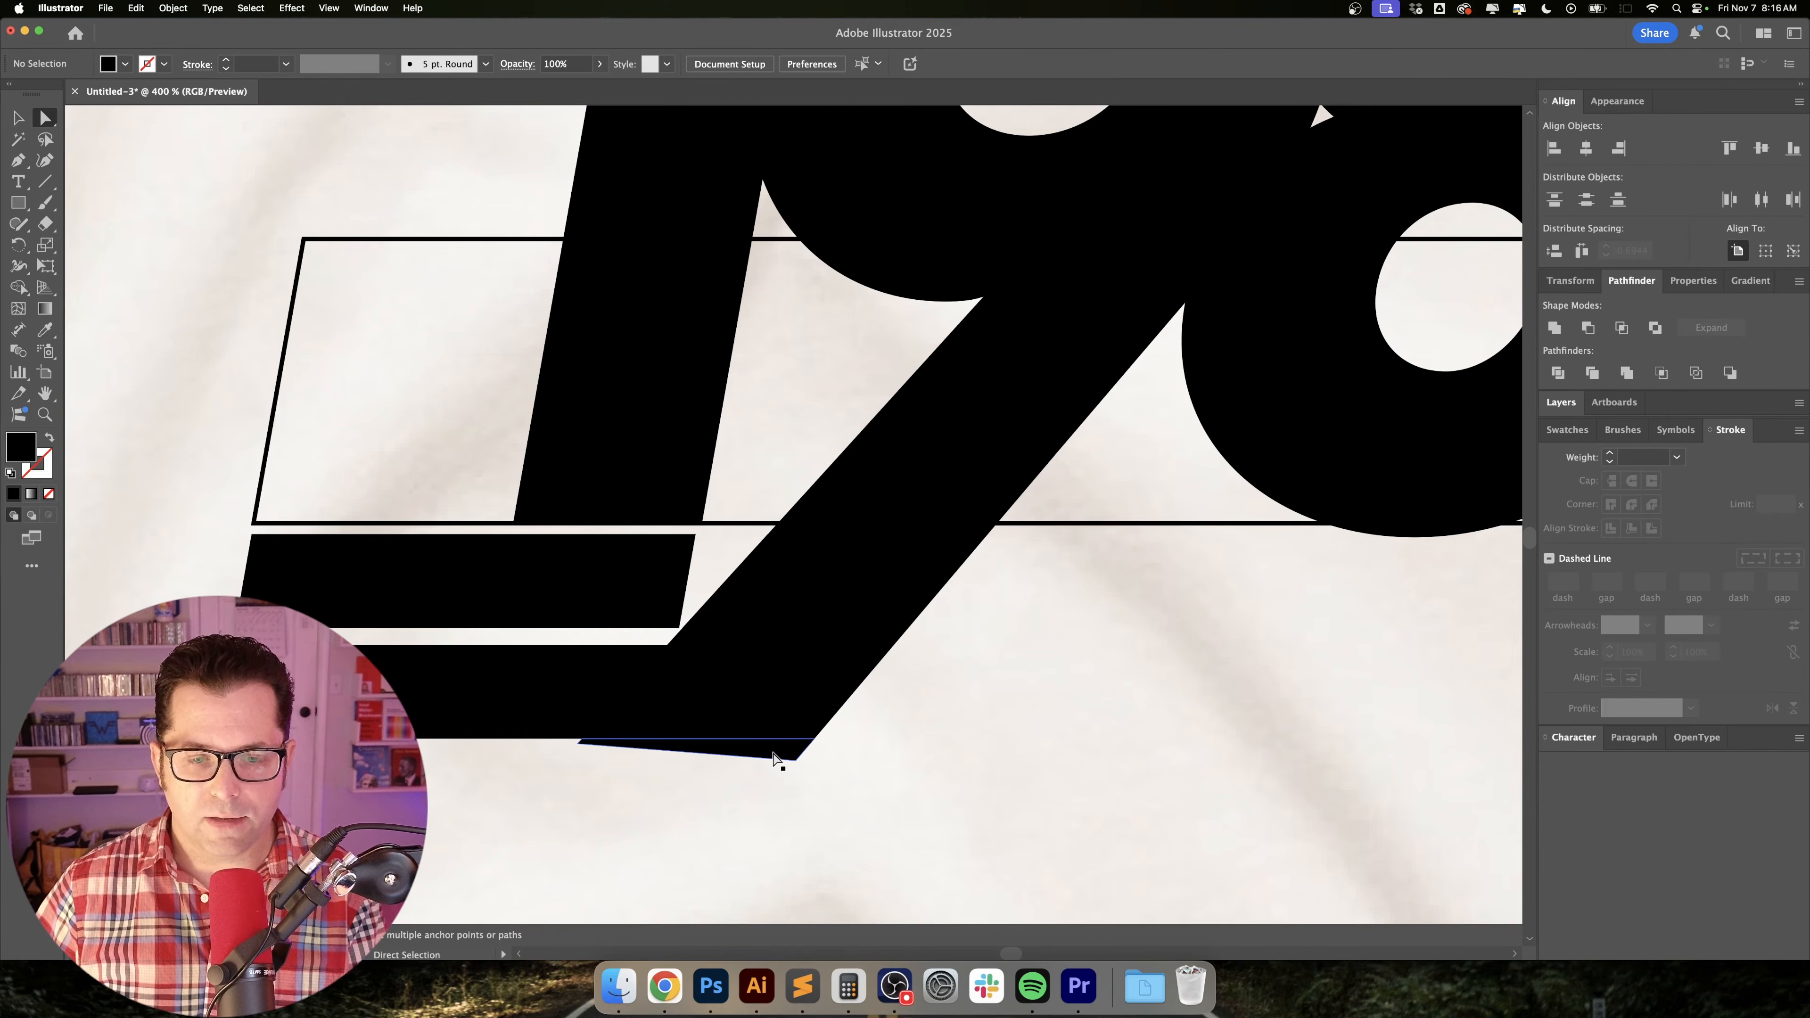
key(Delete)
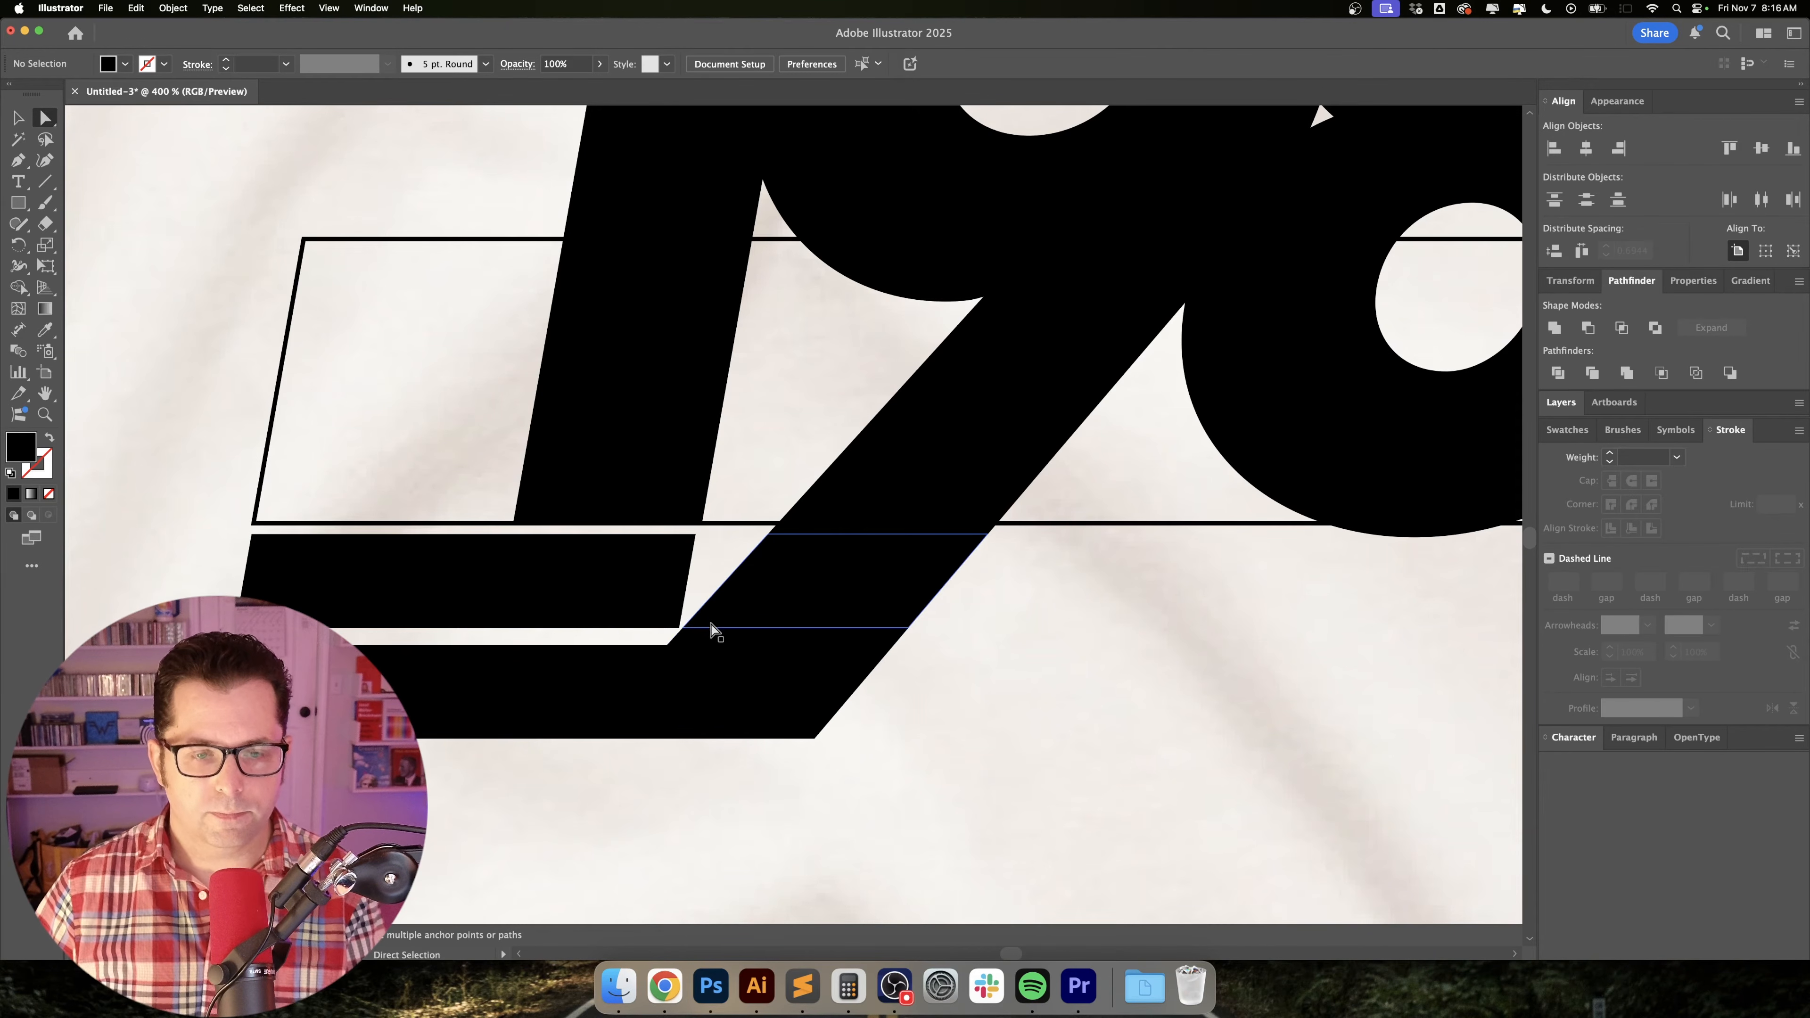
Unite the remaining divided pieces into one shape combining the lowest stripe and the 9's leg extension.
scroll(710, 627, up, 6)
scroll(839, 643, down, 2)
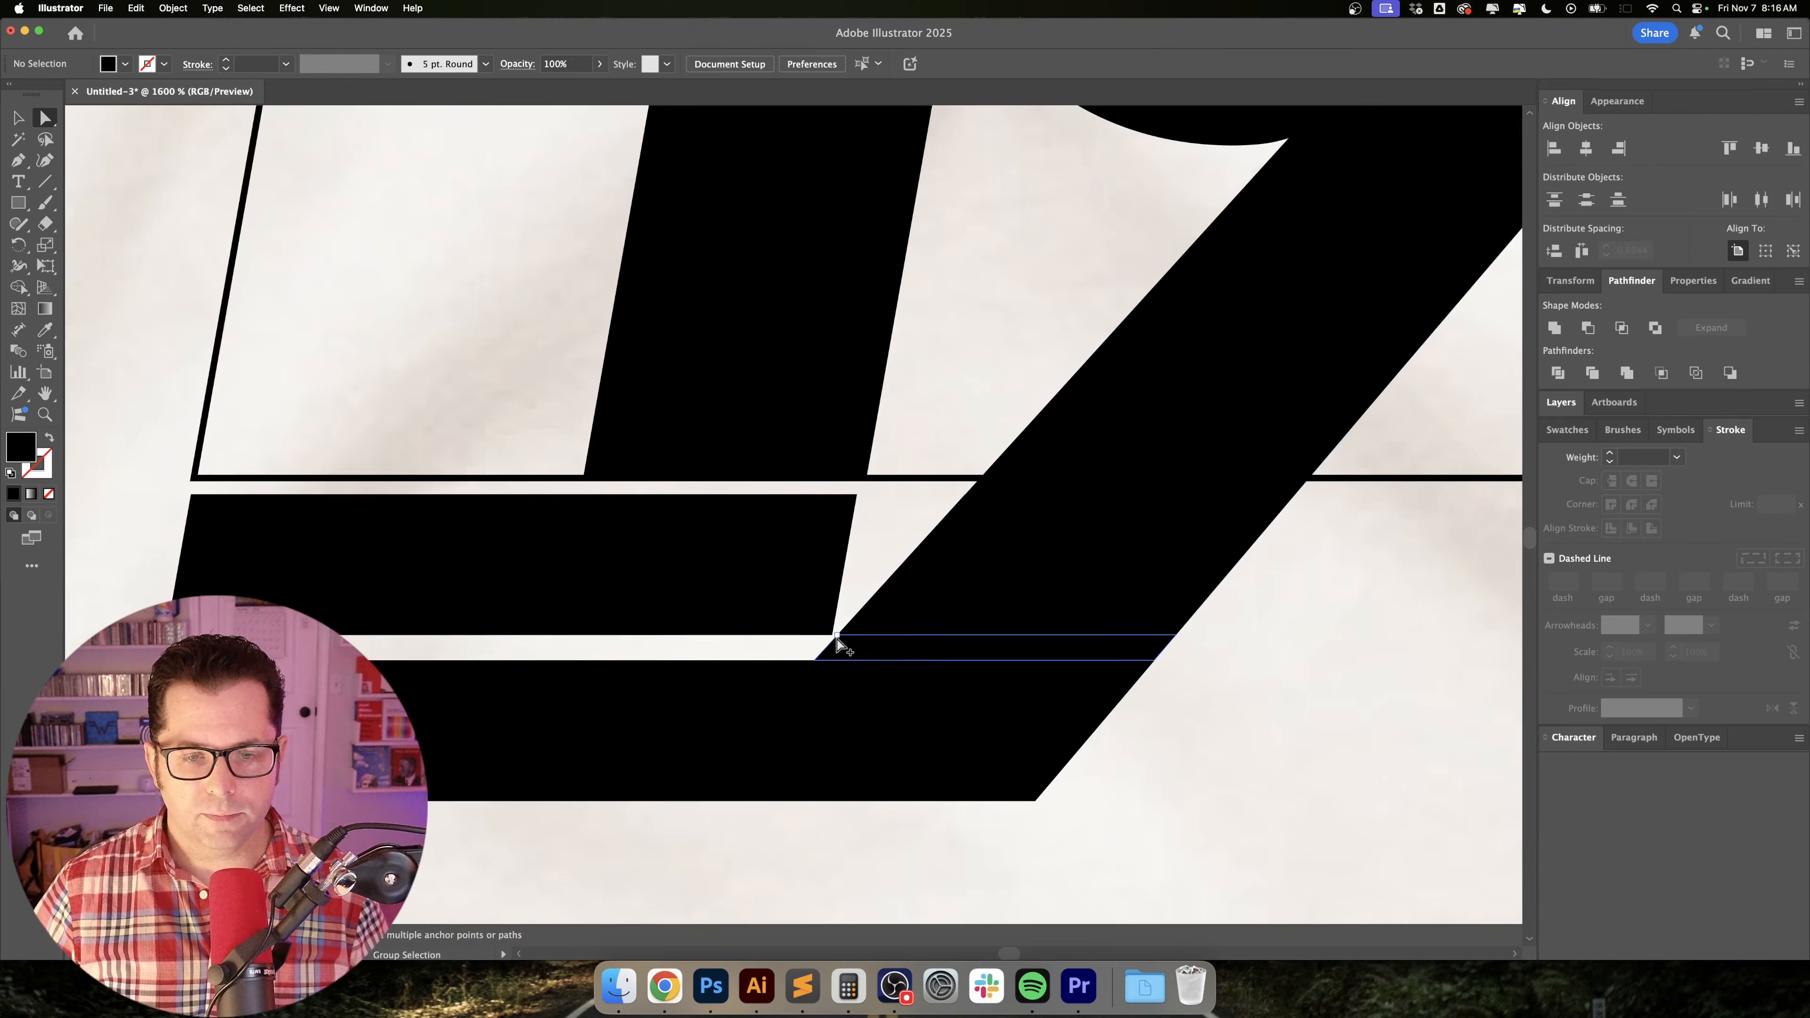
scroll(838, 643, down, 5)
key(v)
scroll(1090, 673, right, 3)
scroll(1059, 679, down, 1)
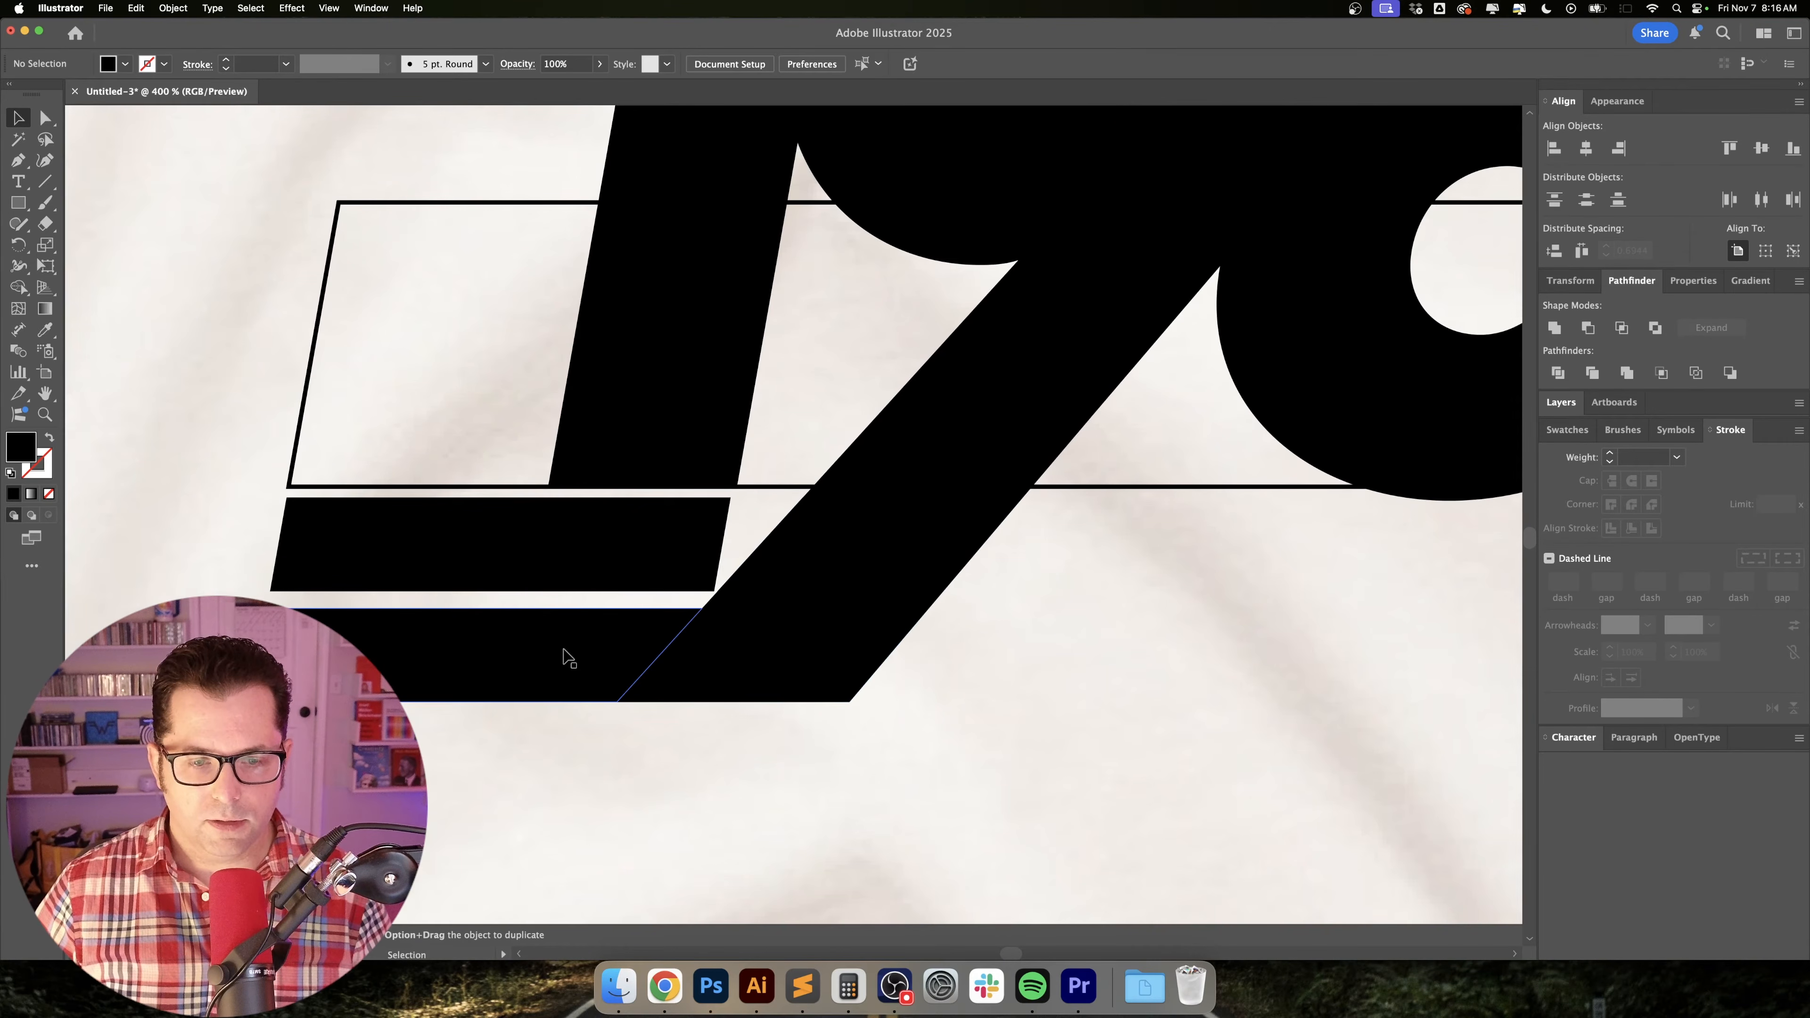
click(568, 657)
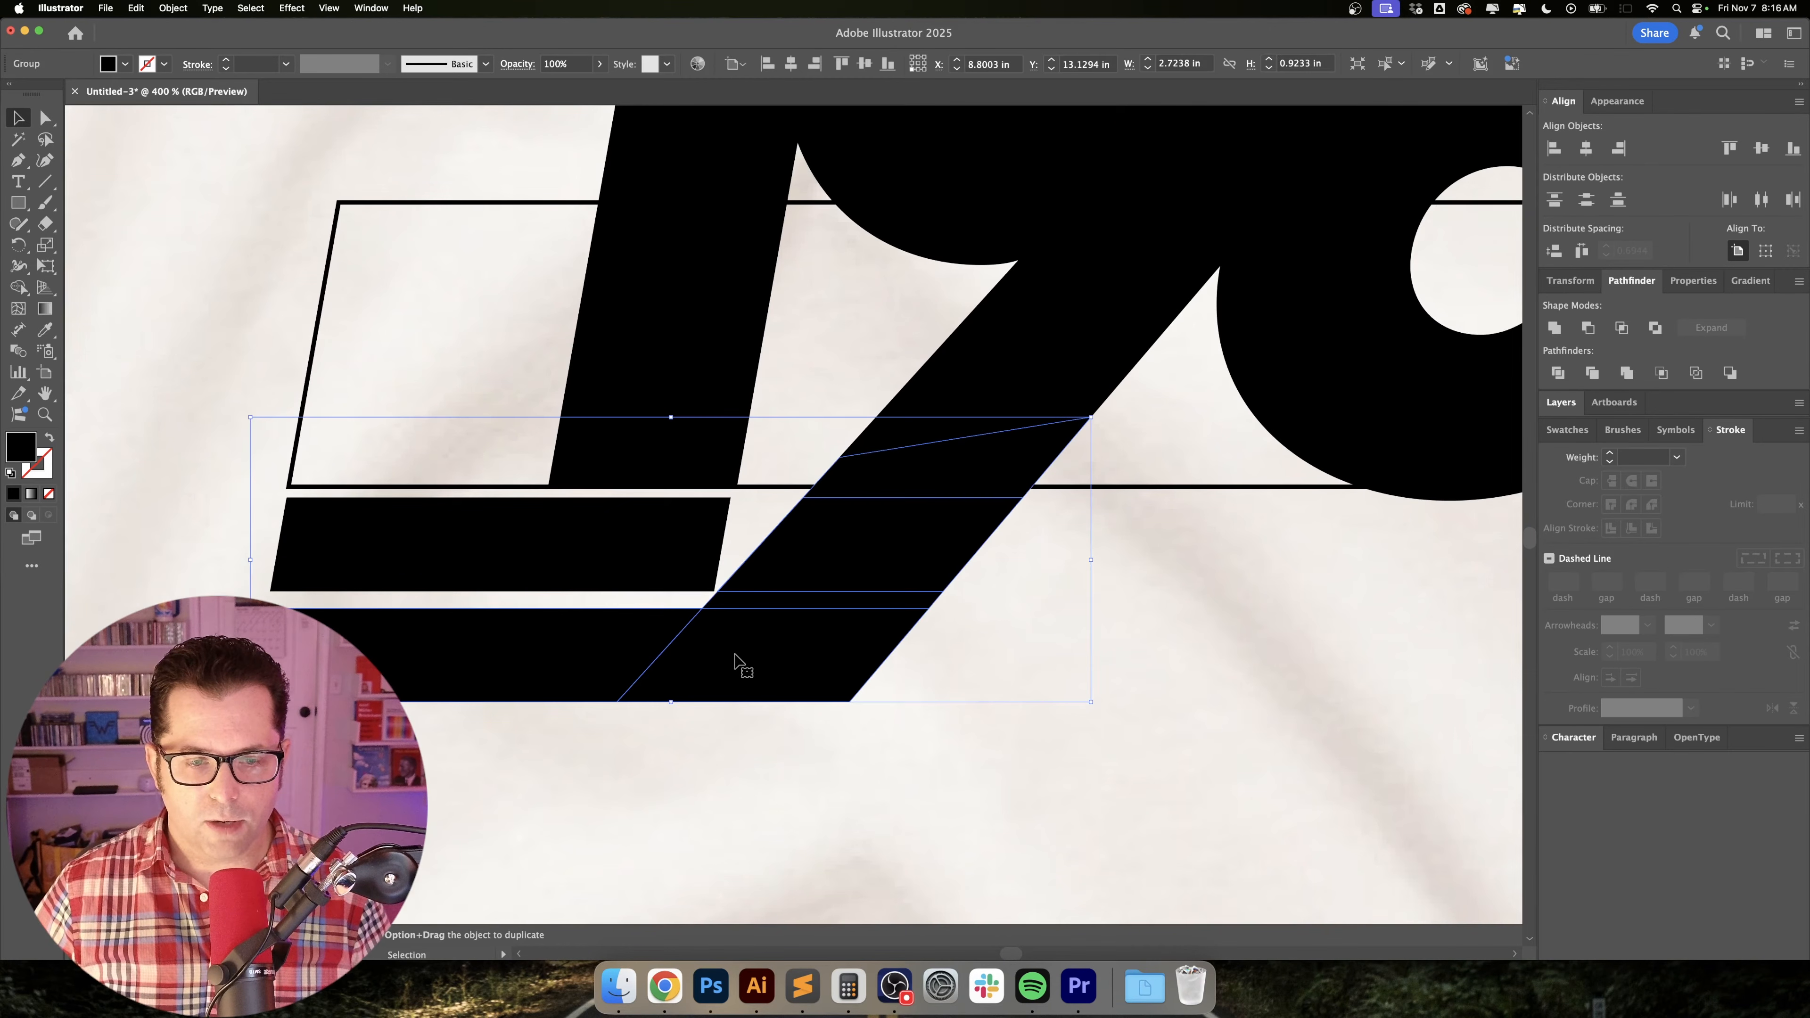
click(1565, 331)
click(1044, 598)
drag(1067, 591, 1124, 614)
Round the short stripe's lower-right corner and the outer bend of the 9's leg extension with a 0.3679 in corner radius.
key(a)
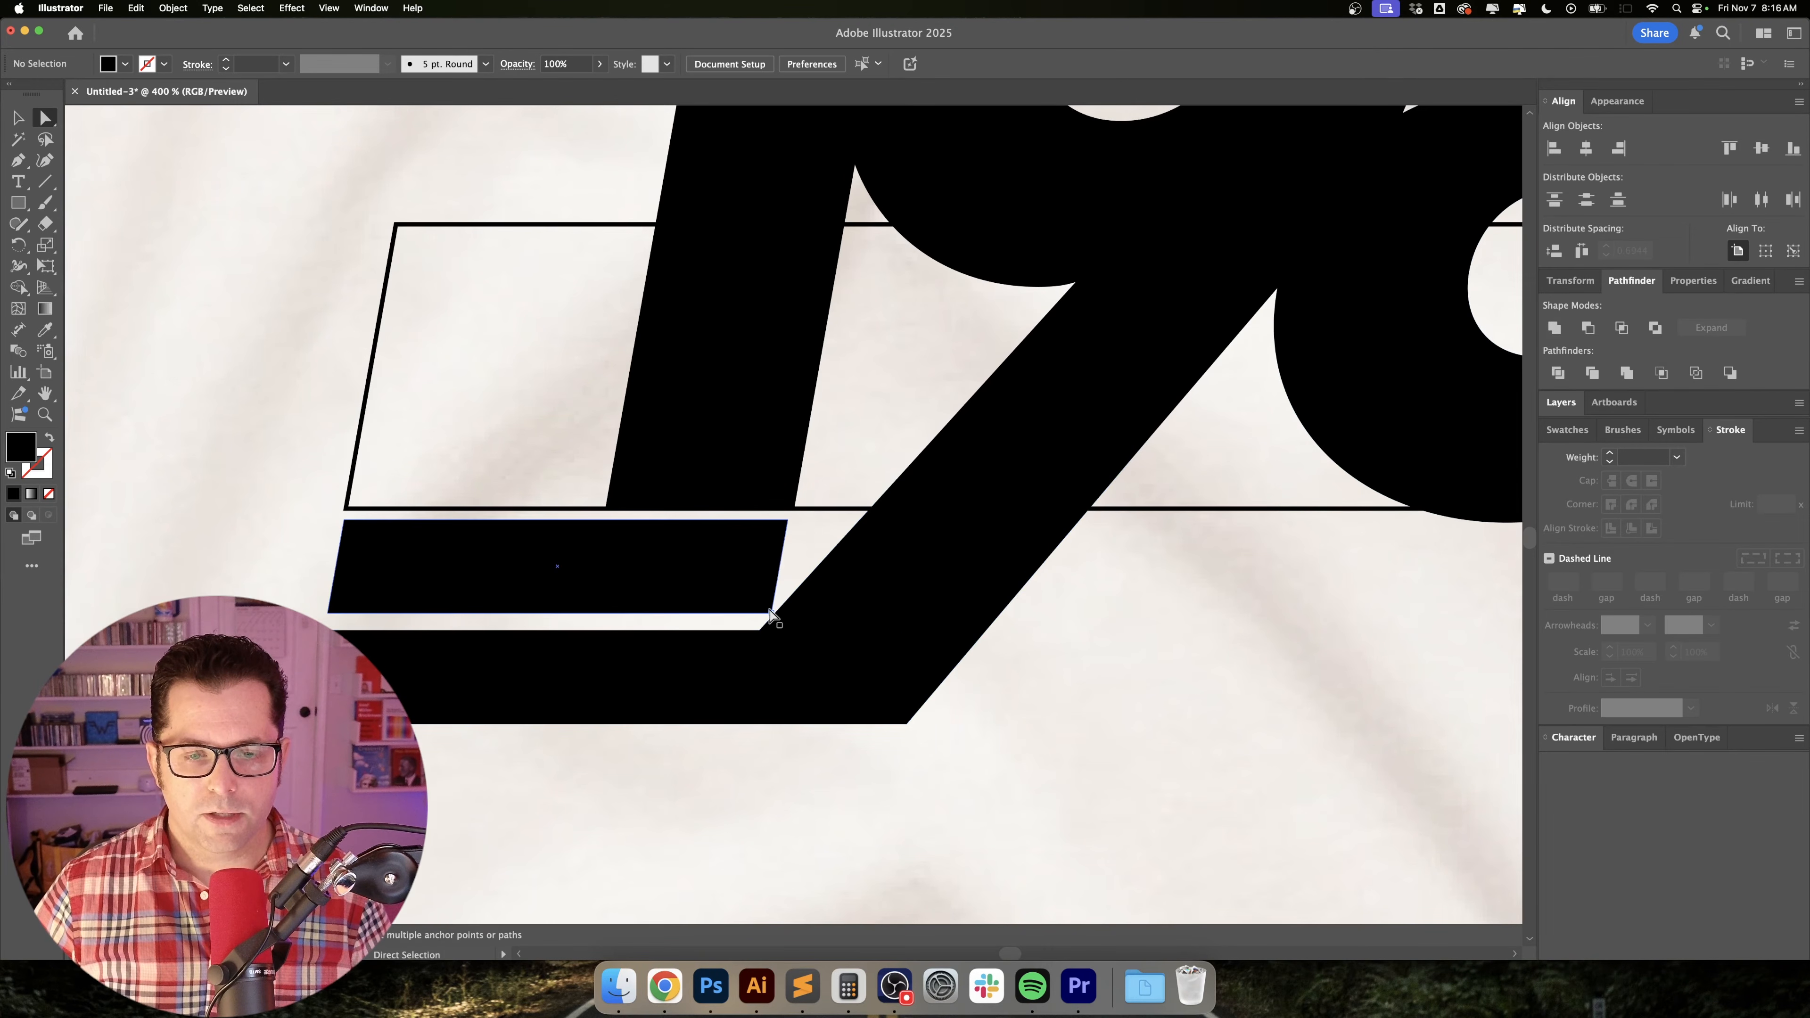
click(771, 618)
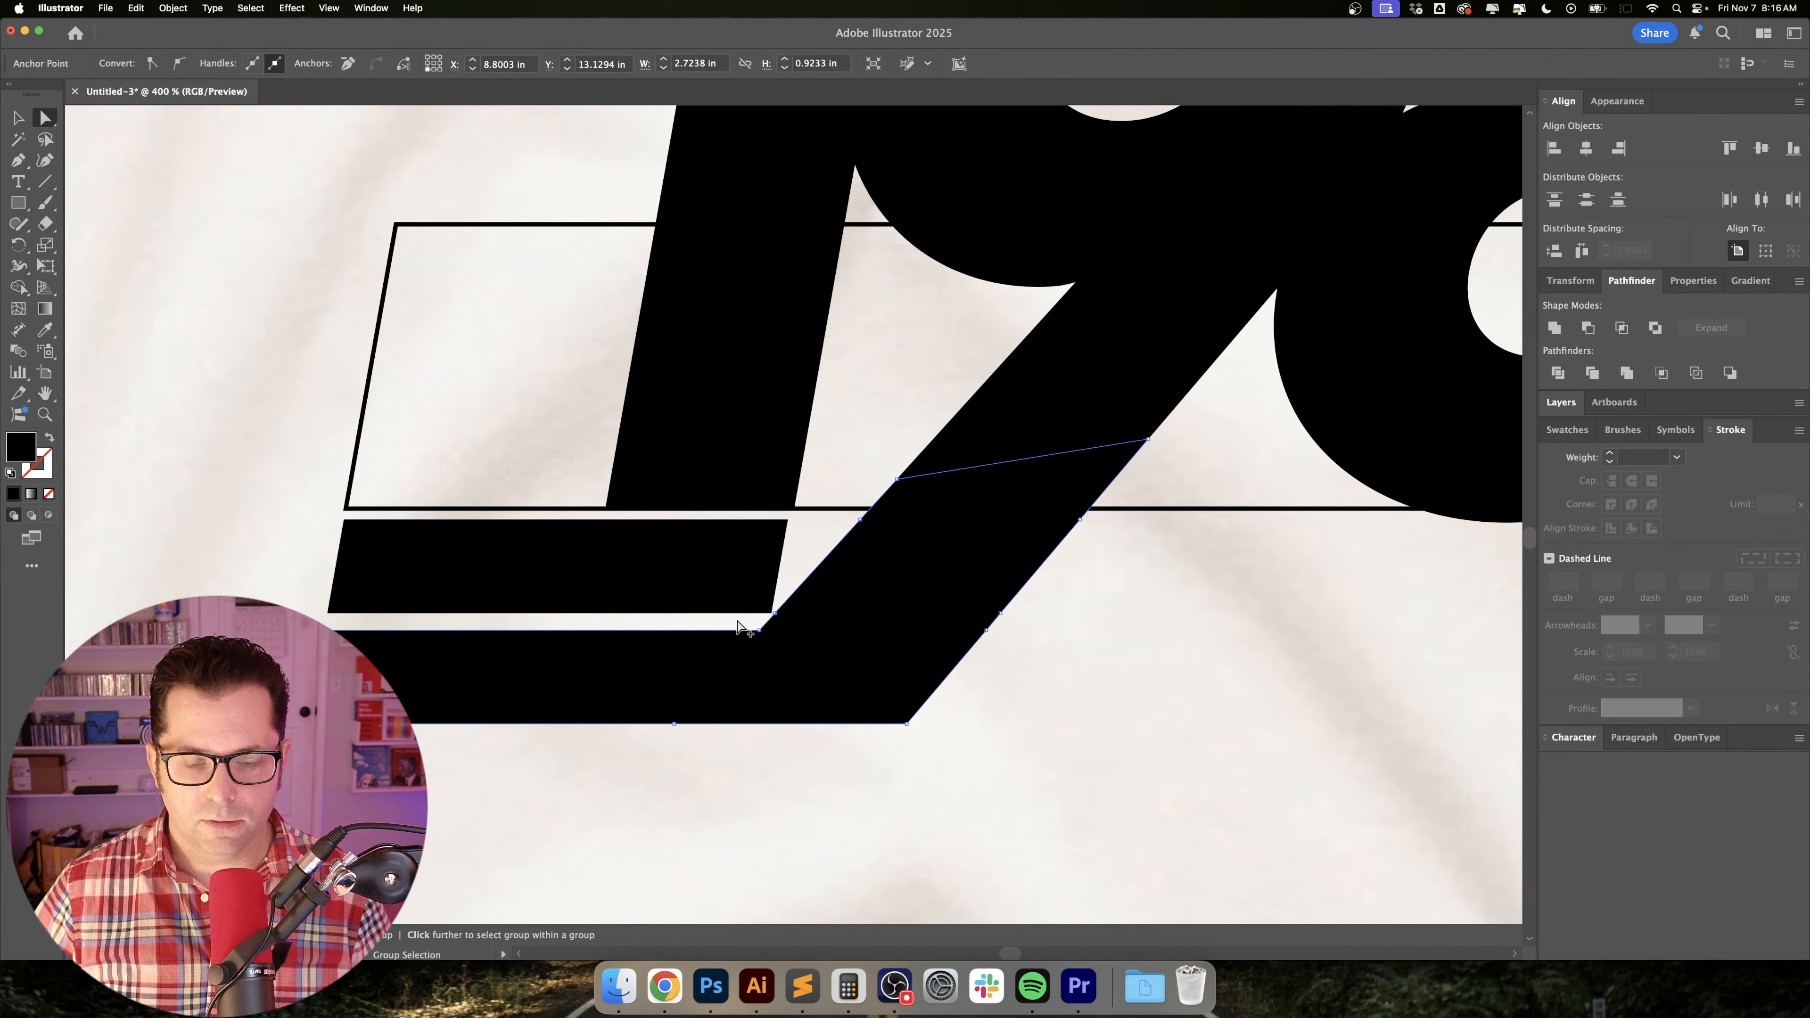
scroll(752, 627, up, 5)
click(944, 583)
scroll(944, 583, down, 2)
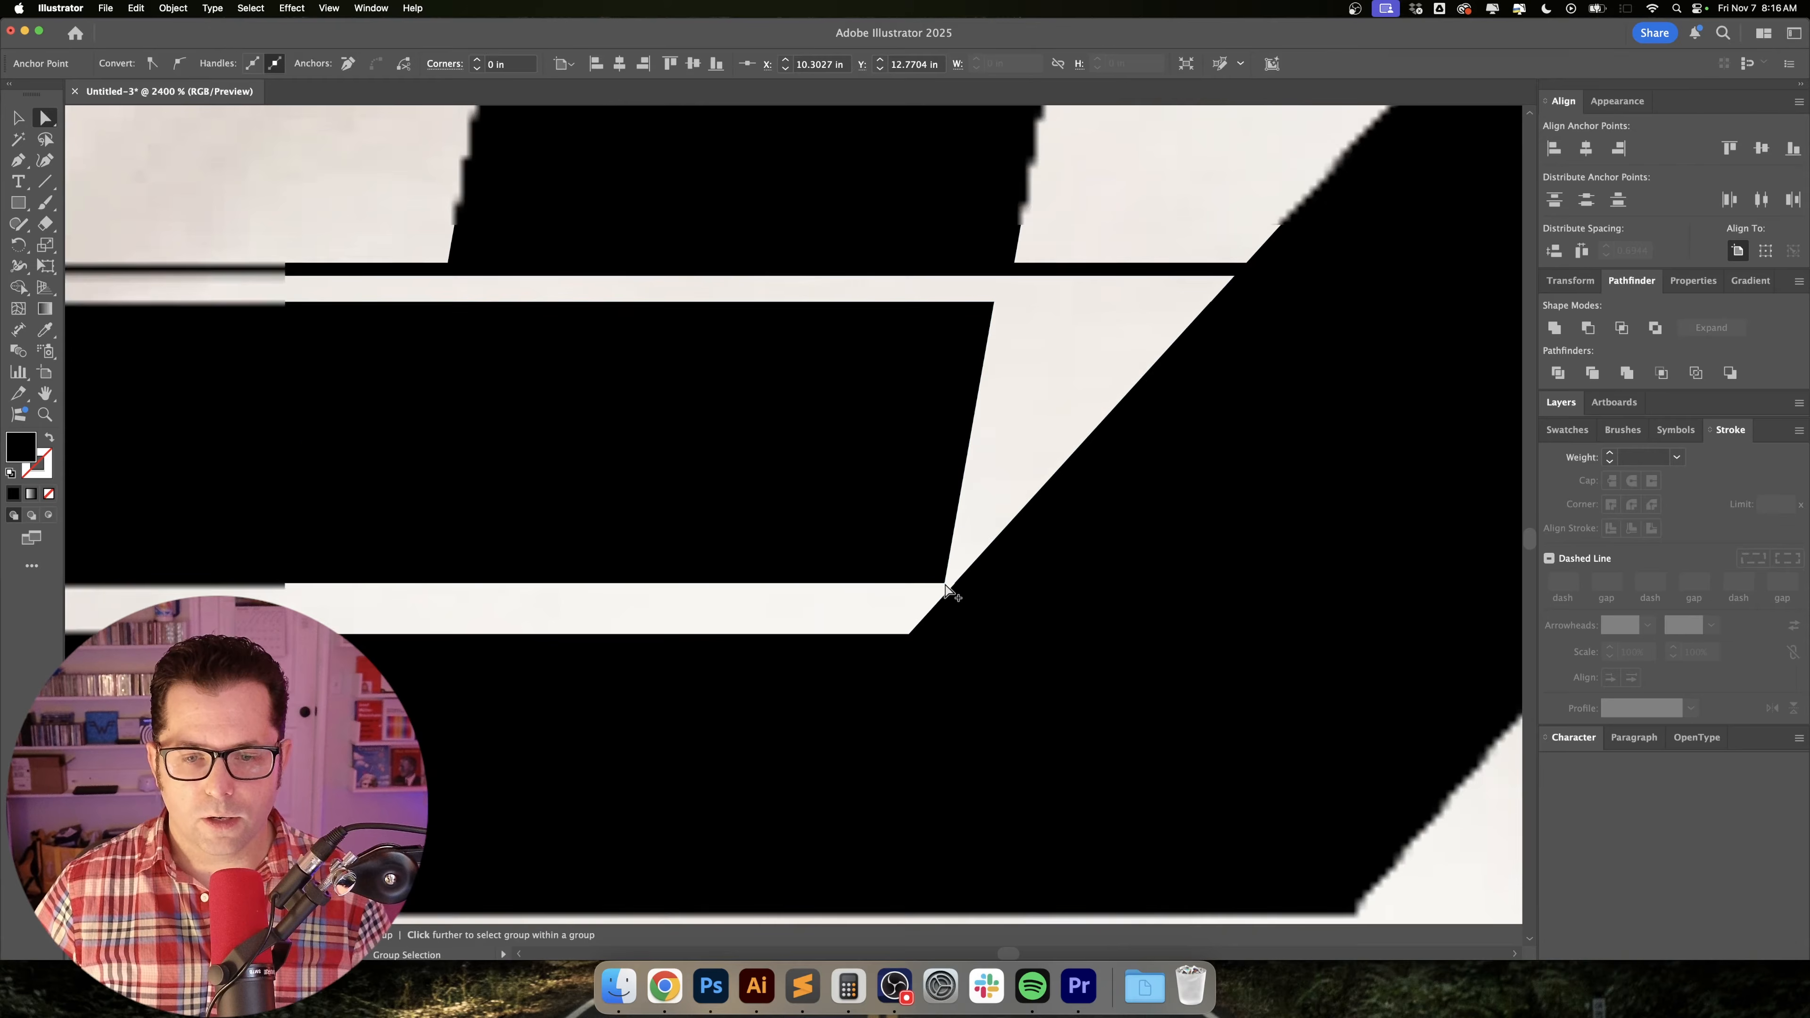
scroll(1176, 724, down, 3)
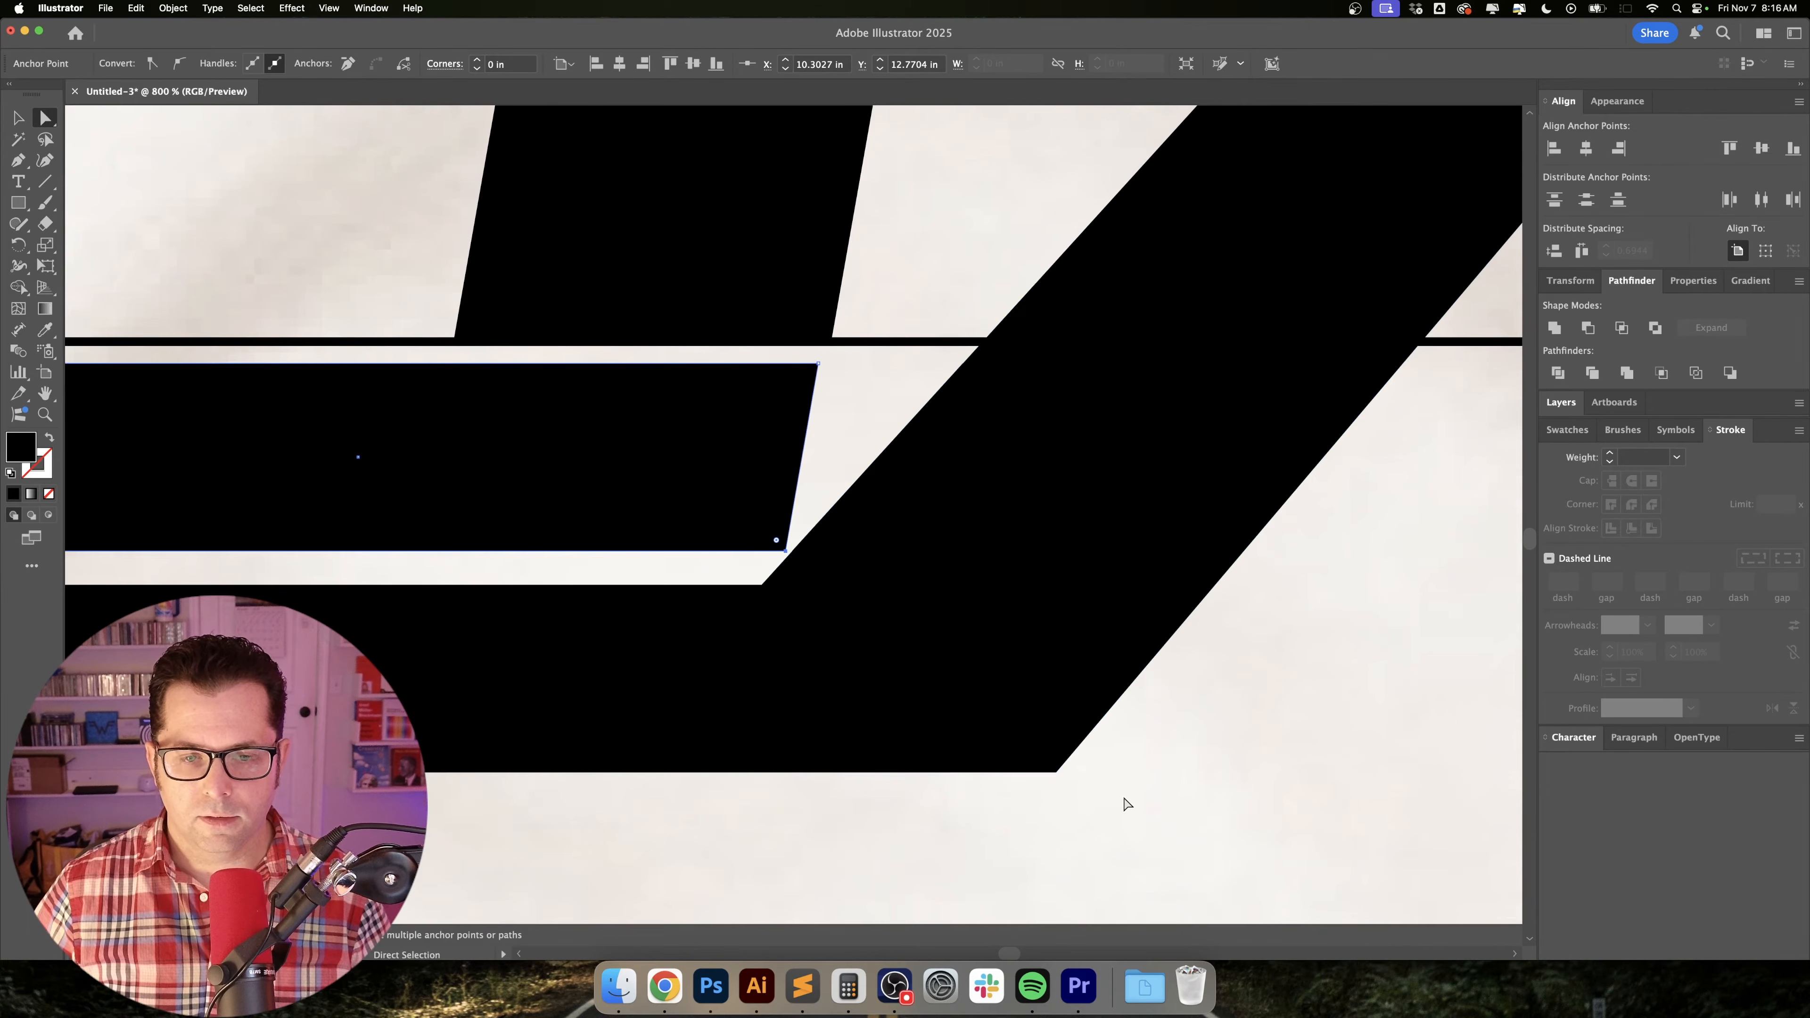
alt+click(1037, 745)
scroll(1069, 756, down, 1)
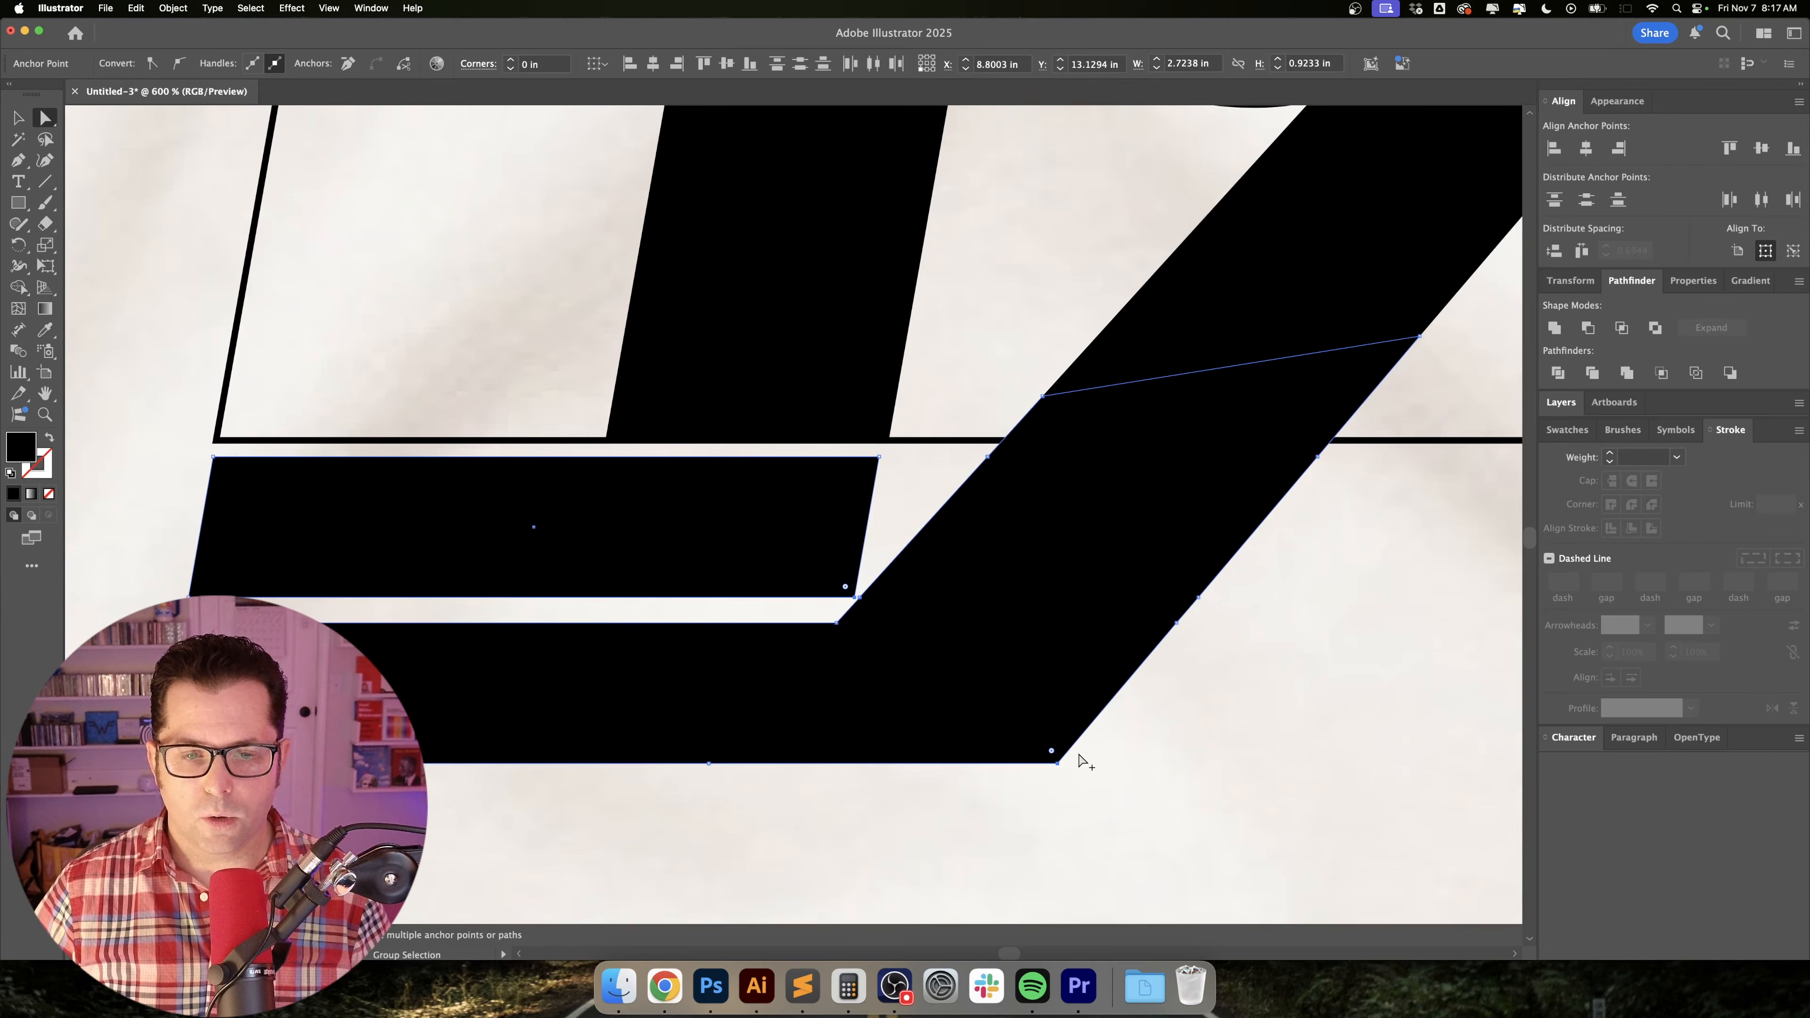
click(510, 61)
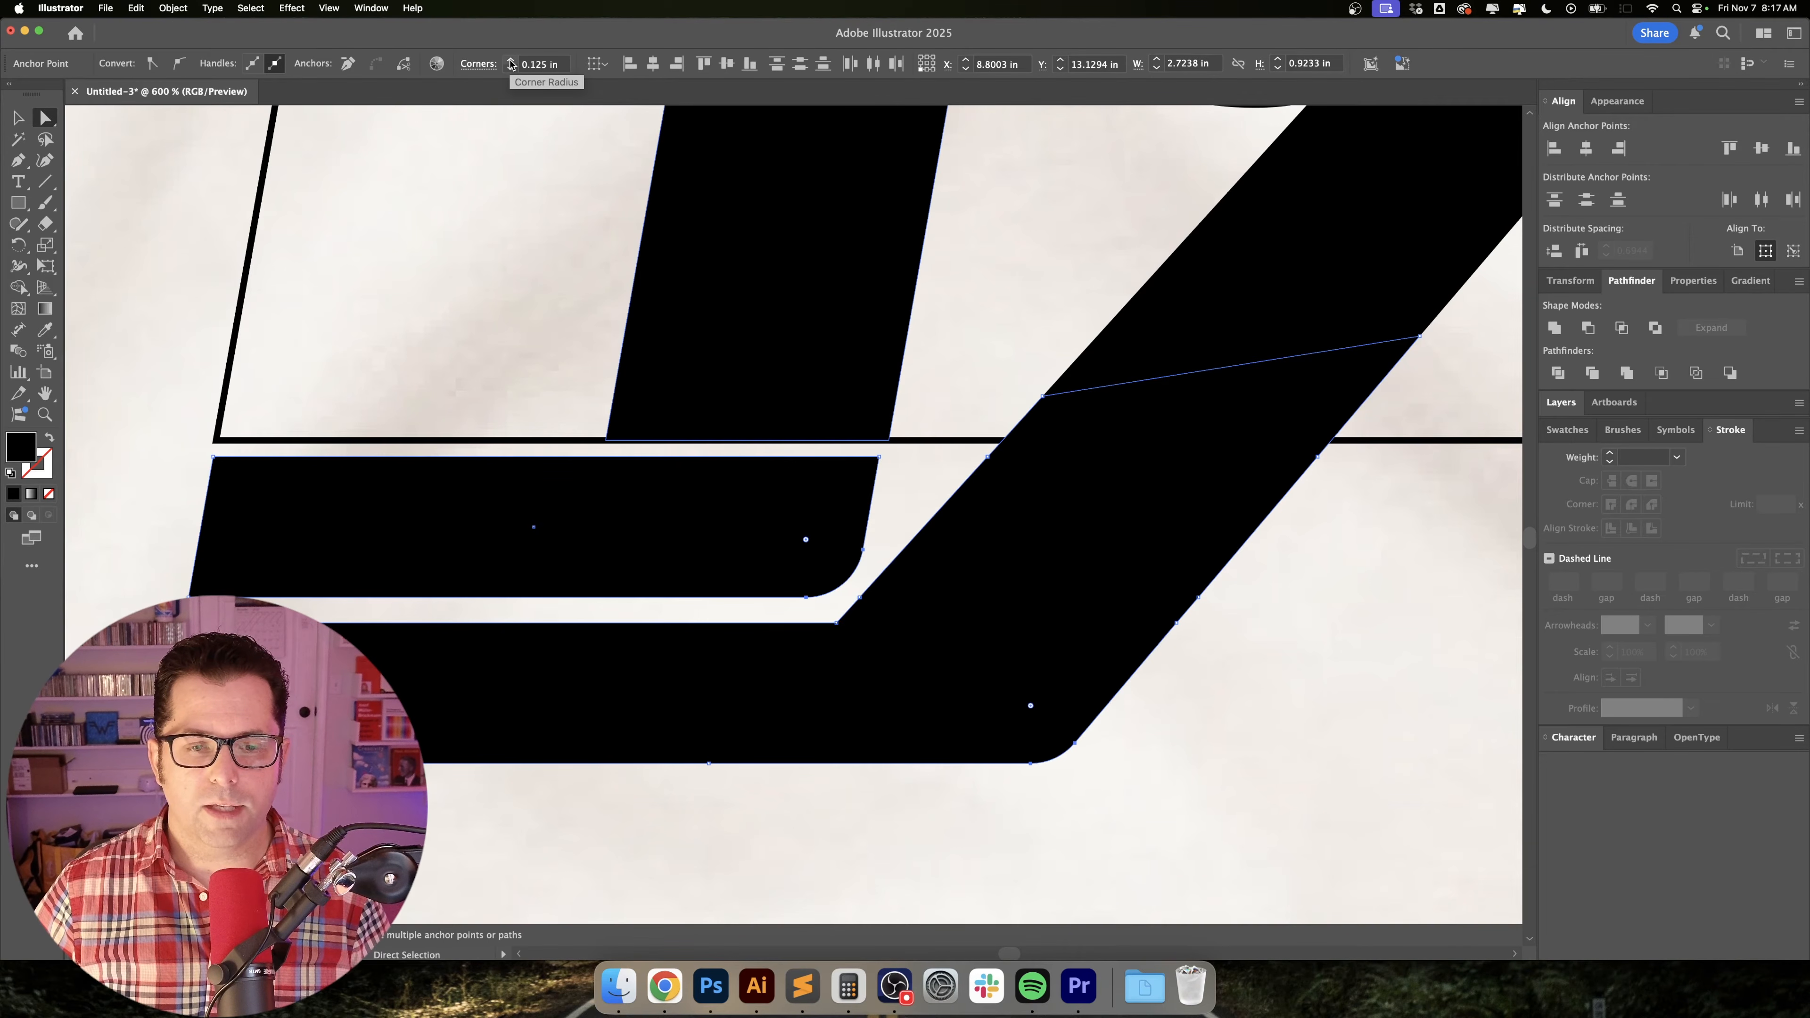
click(511, 61)
click(511, 61)
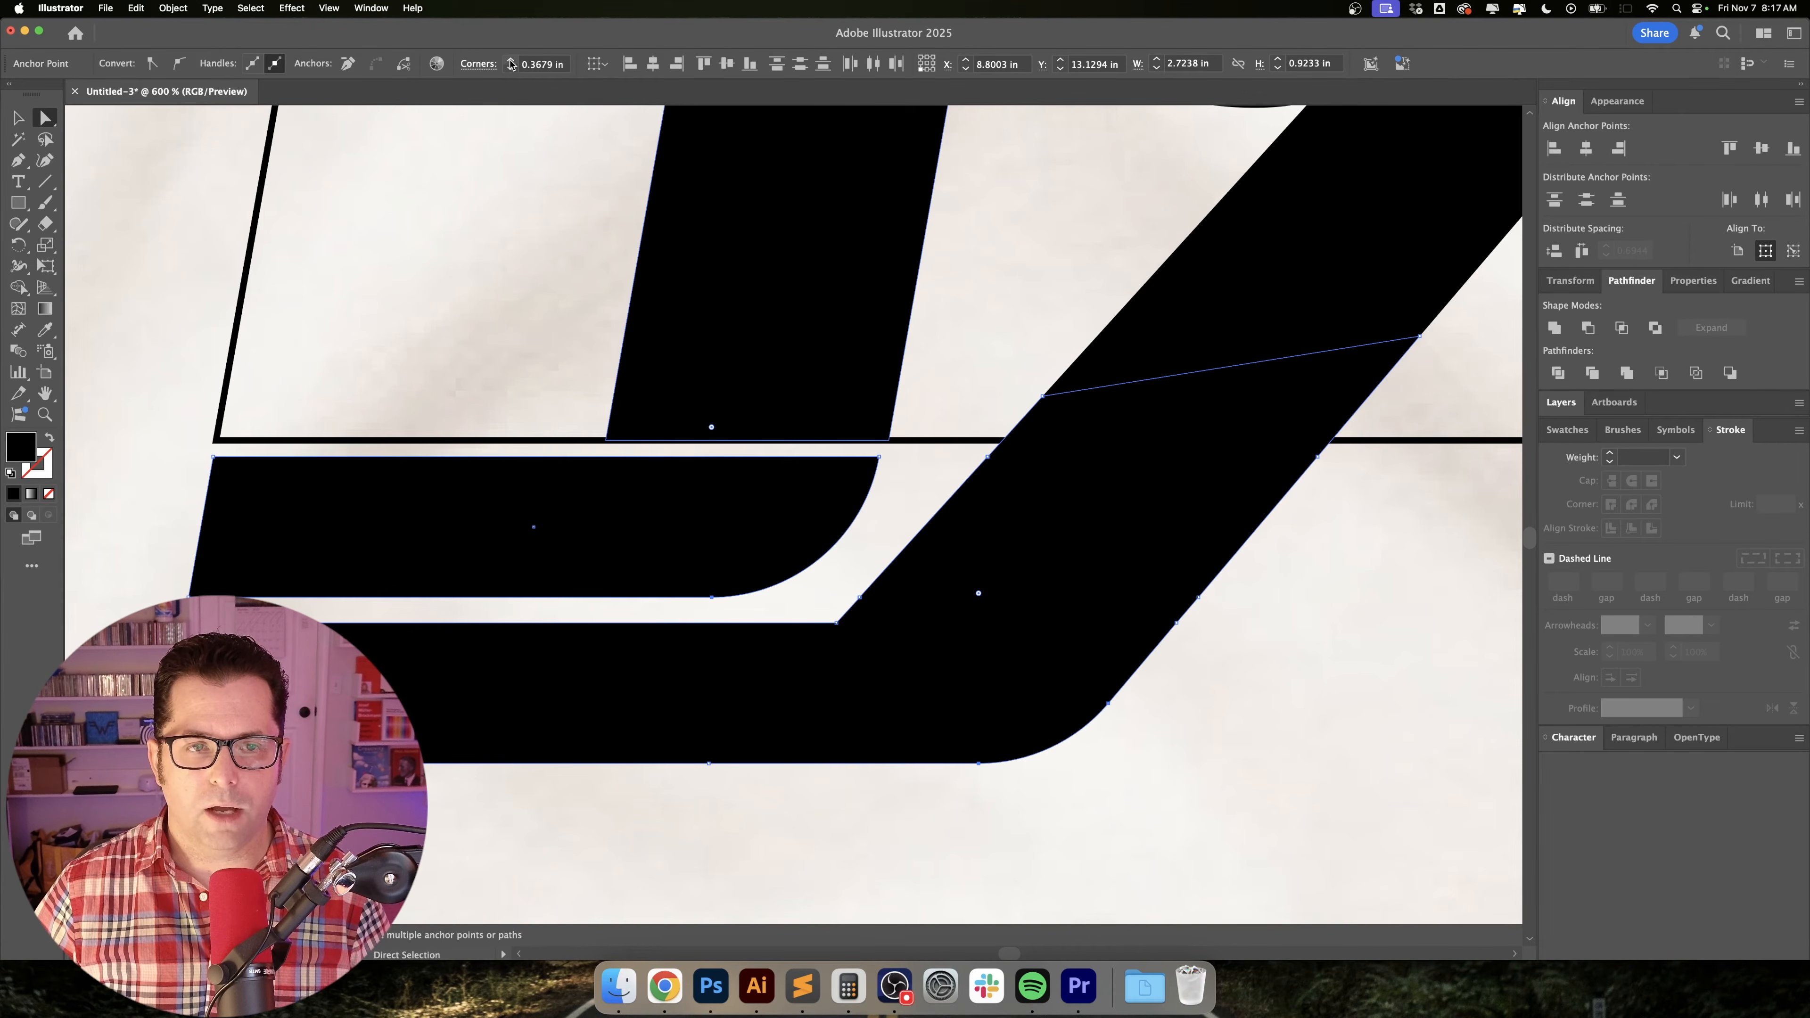
click(1299, 756)
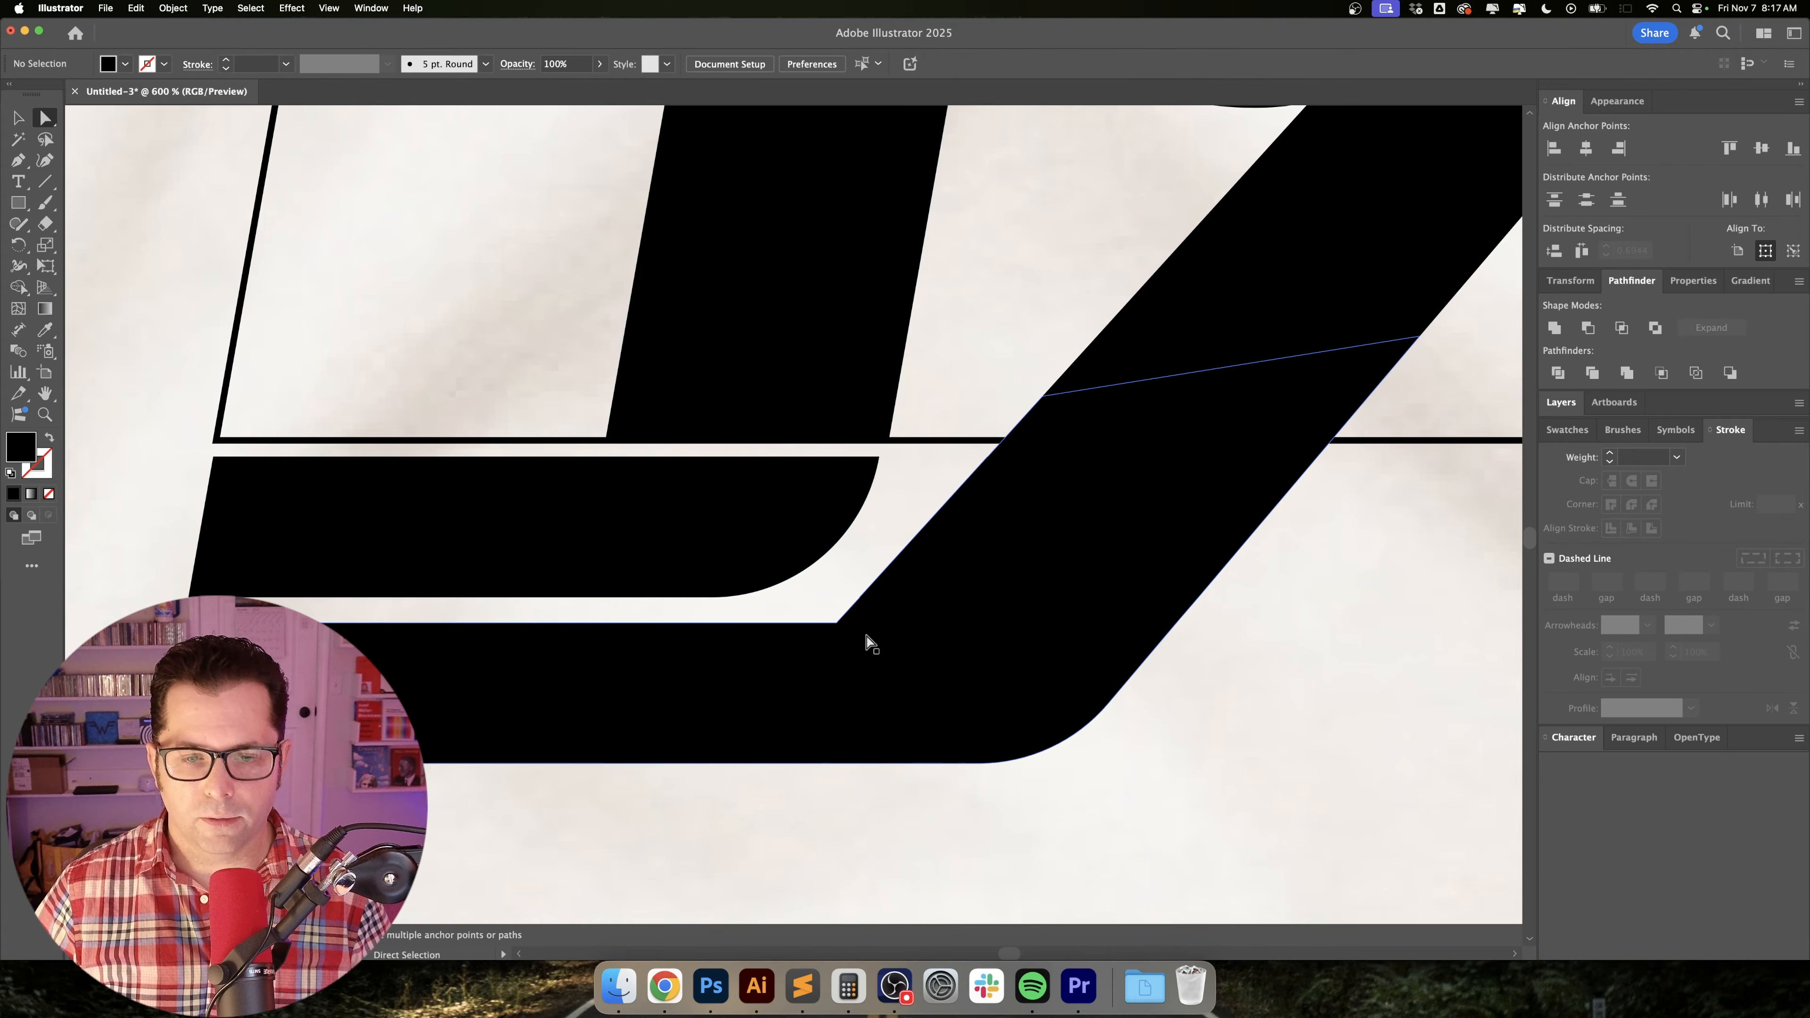
Round the inner corner where the lowest stripe bends into the 9's leg.
drag(814, 605, 436, 397)
click(1326, 726)
scroll(1325, 726, down, 2)
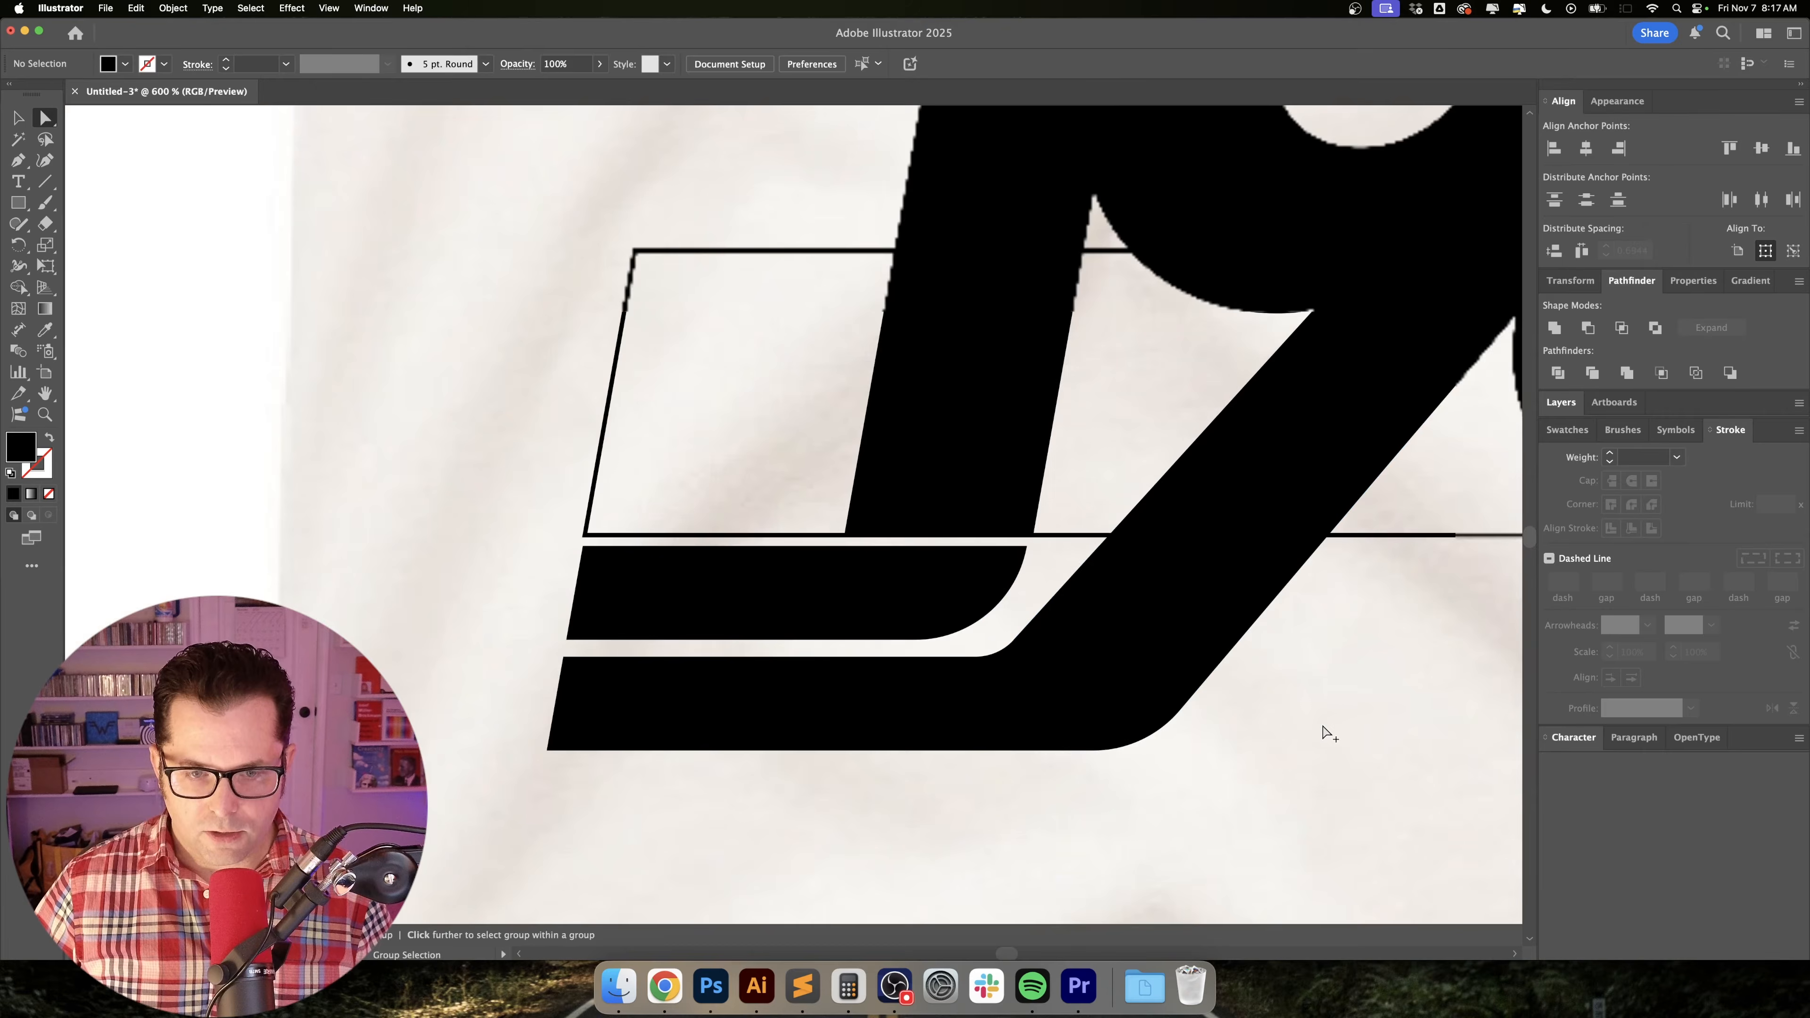
scroll(1324, 733, down, 4)
key(v)
scroll(1002, 651, up, 2)
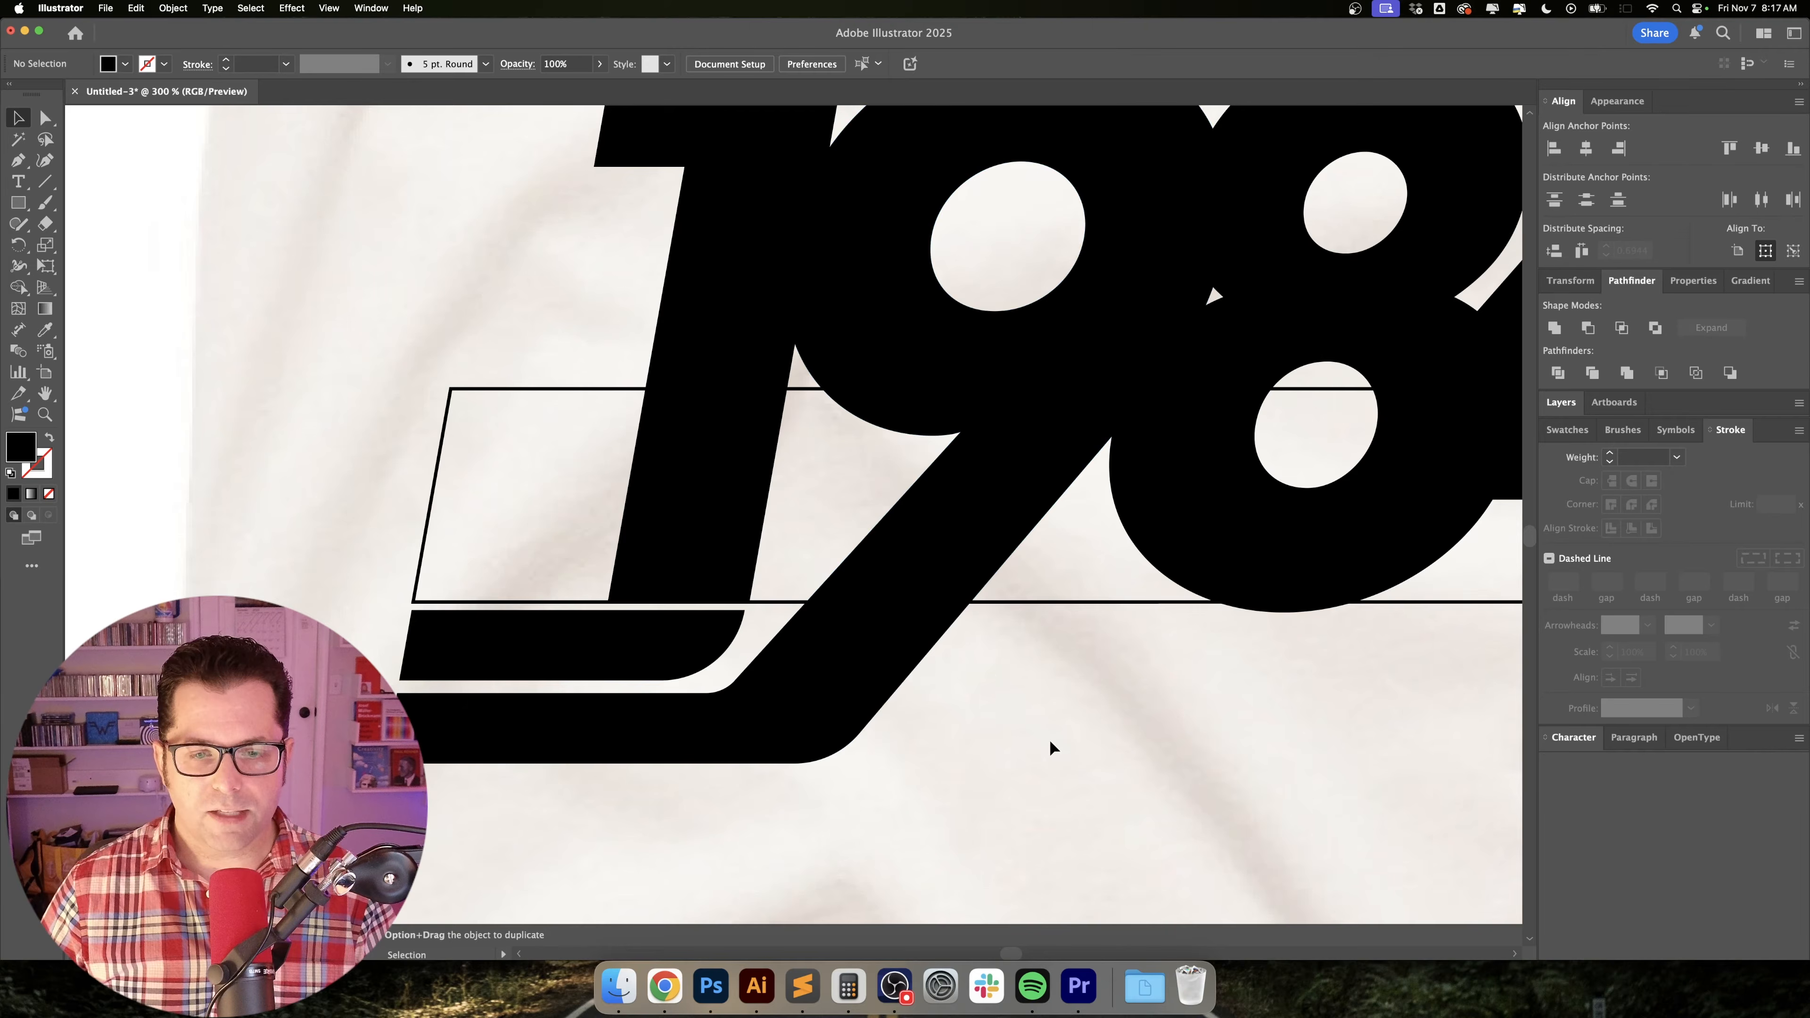
scroll(1049, 740, down, 2)
drag(1120, 736, 932, 690)
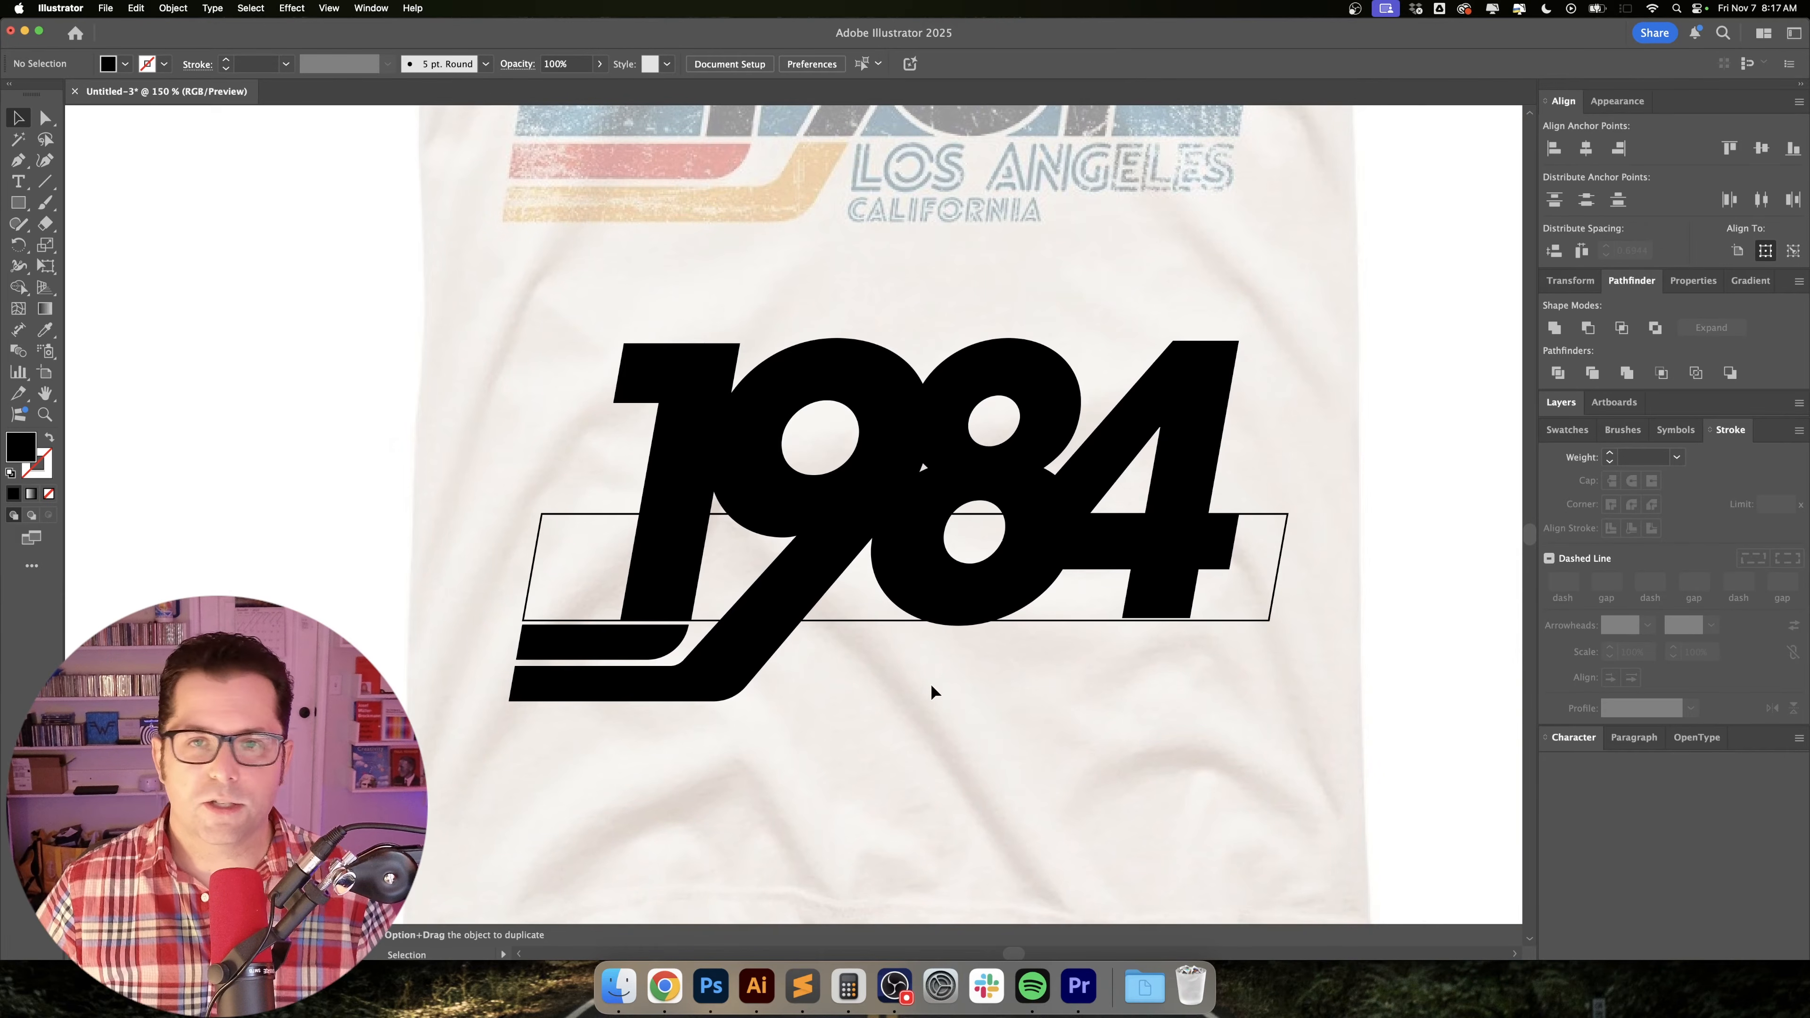
Shift the combined 84 shape about 0.13 in left over the 9 and check the overlapping paths in Outline view.
scroll(989, 485, up, 2)
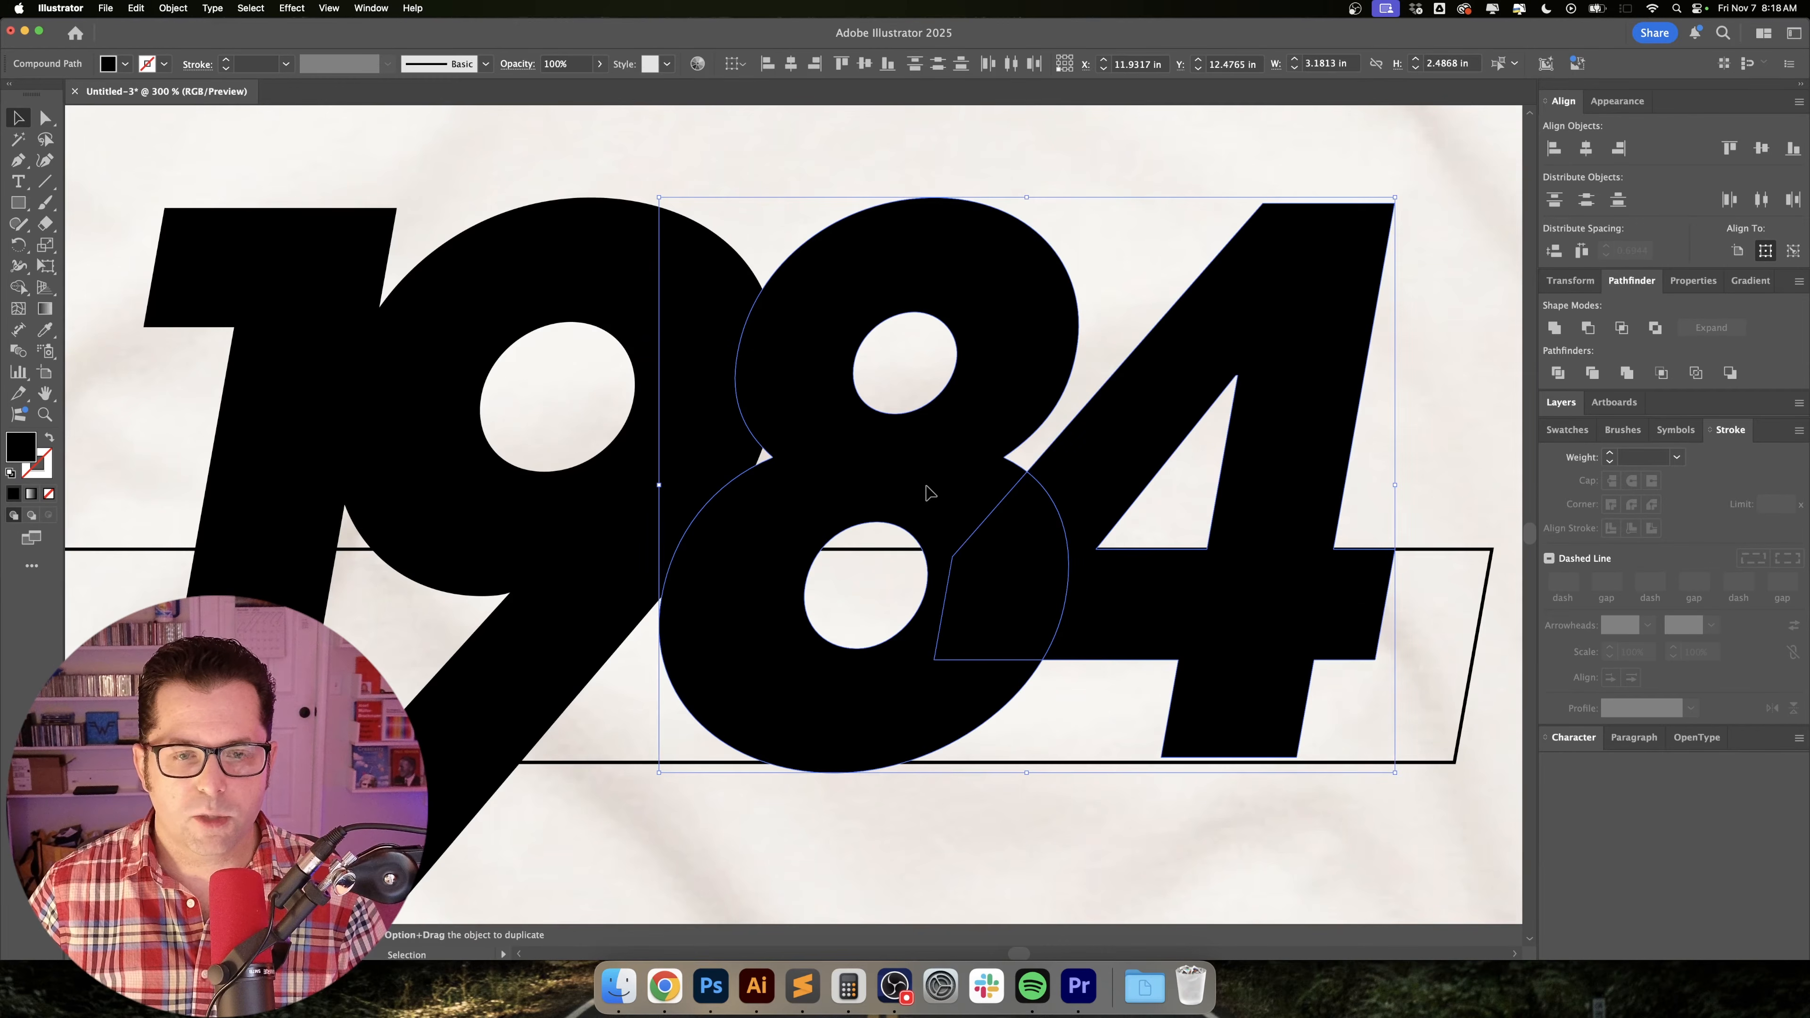
drag(929, 494, 986, 470)
key(super+y)
scroll(1028, 495, down, 1)
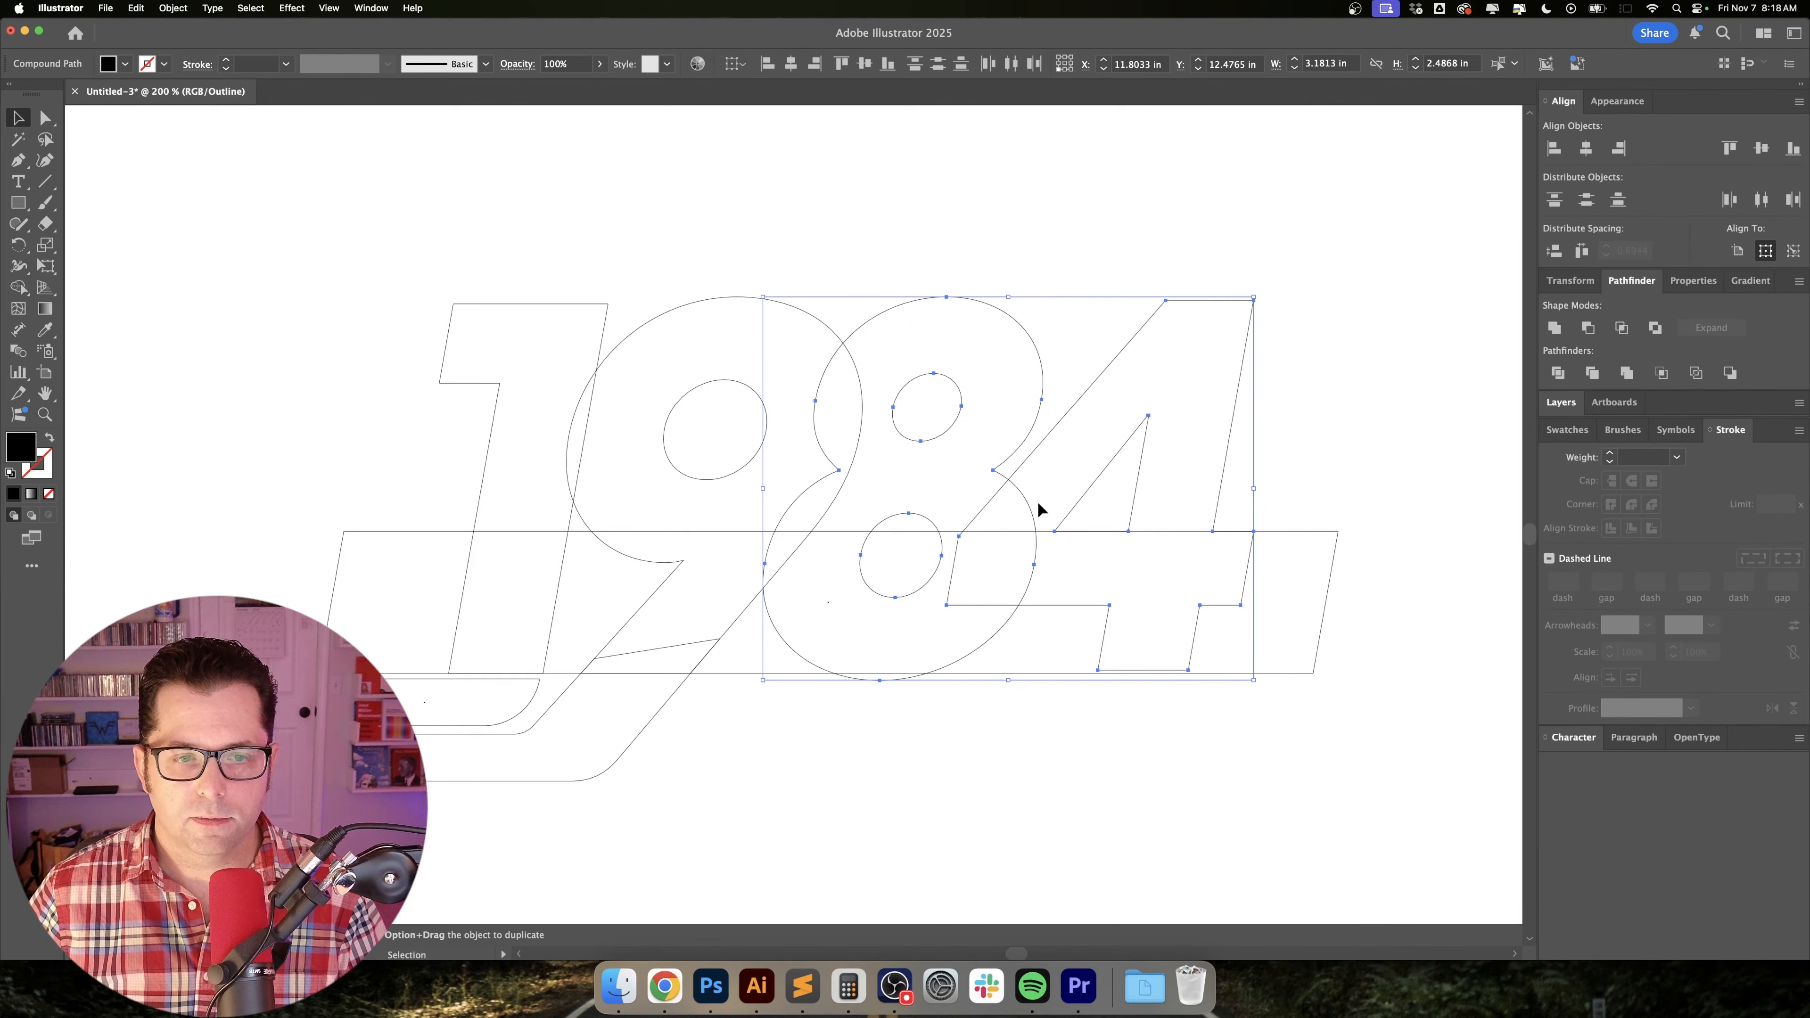
scroll(1091, 488, right, 1)
click(1132, 528)
scroll(867, 524, down, 1)
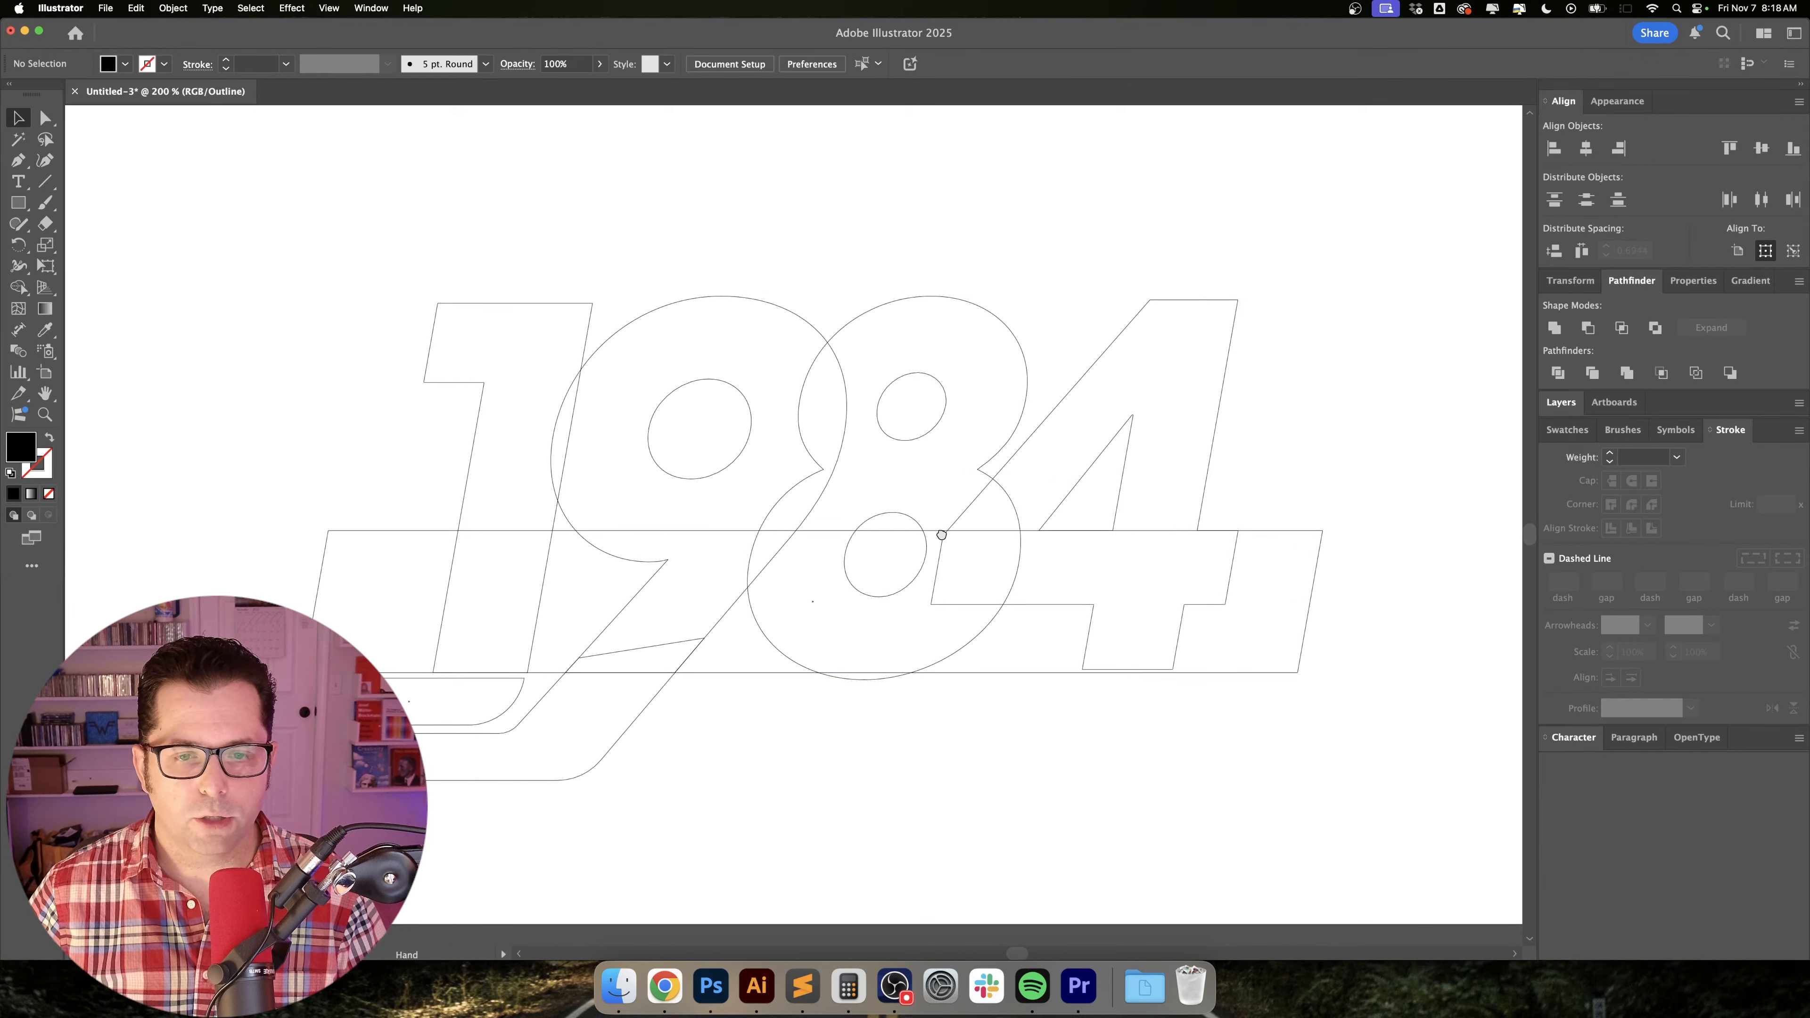
key(super+y)
Change the wide slanted stripe from a black outline to a cyan fill and send it behind the 1984 numerals.
click(504, 553)
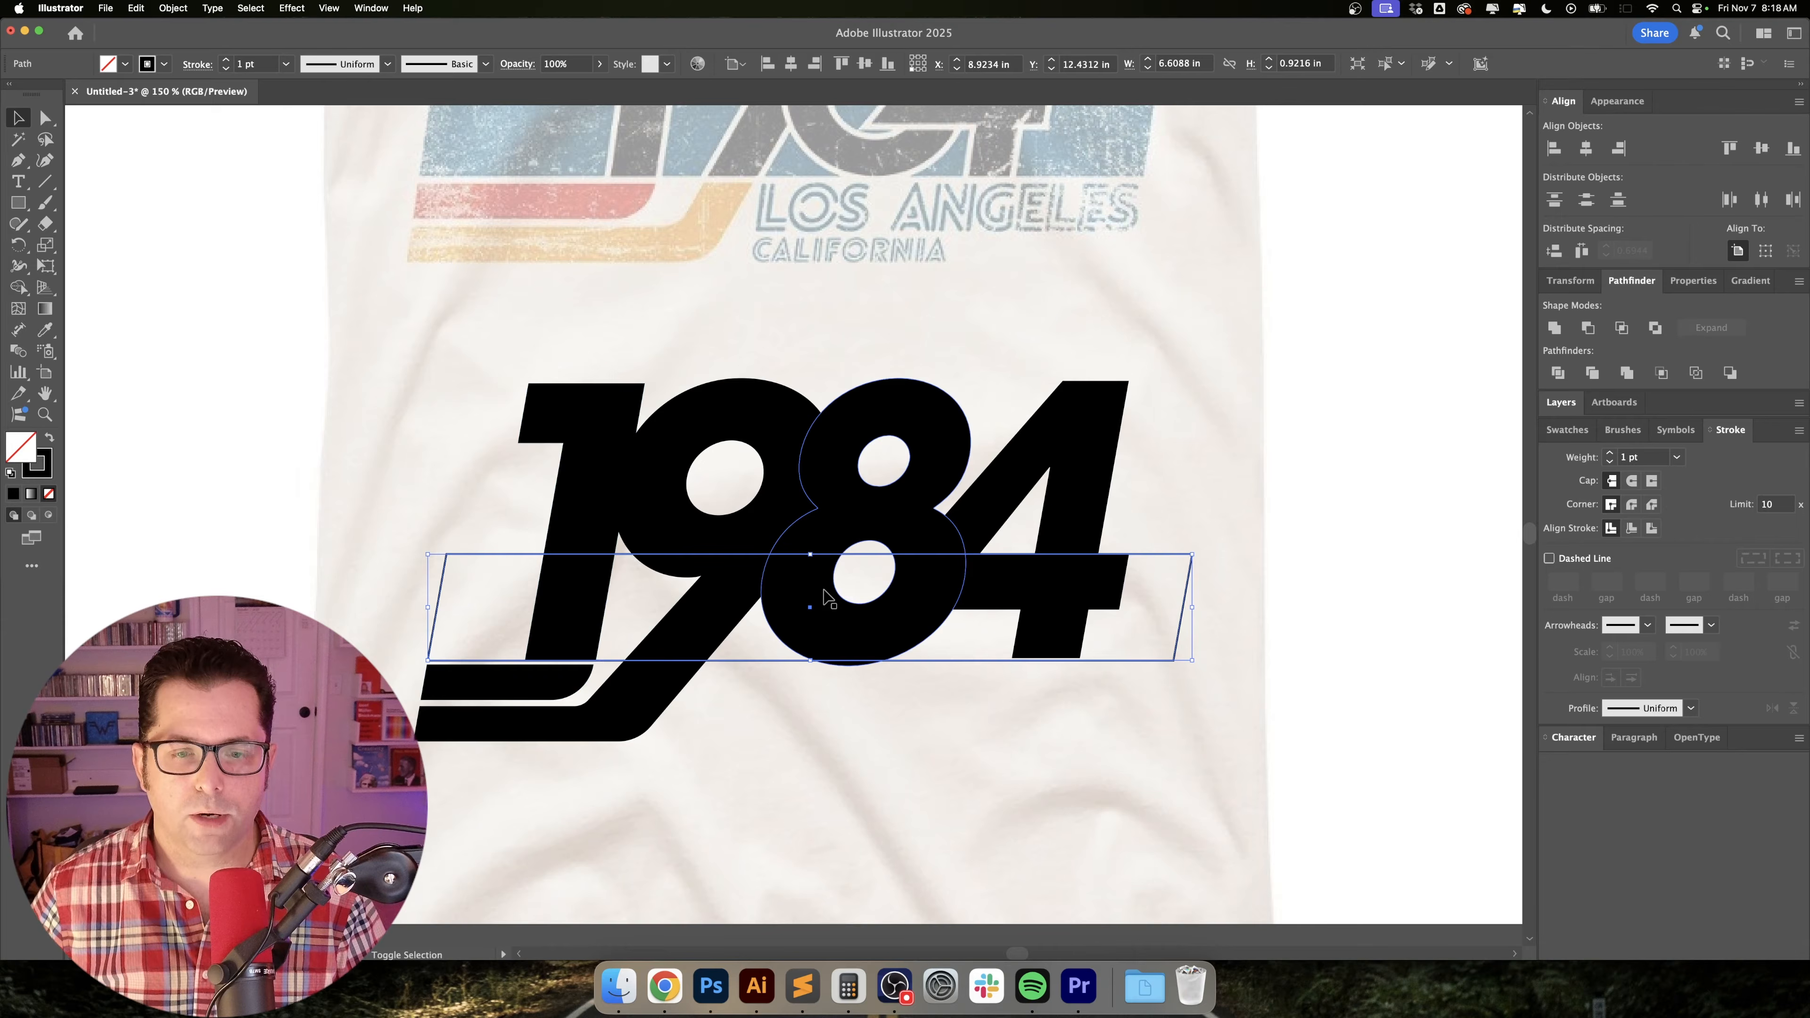
key(shift+x)
click(1567, 430)
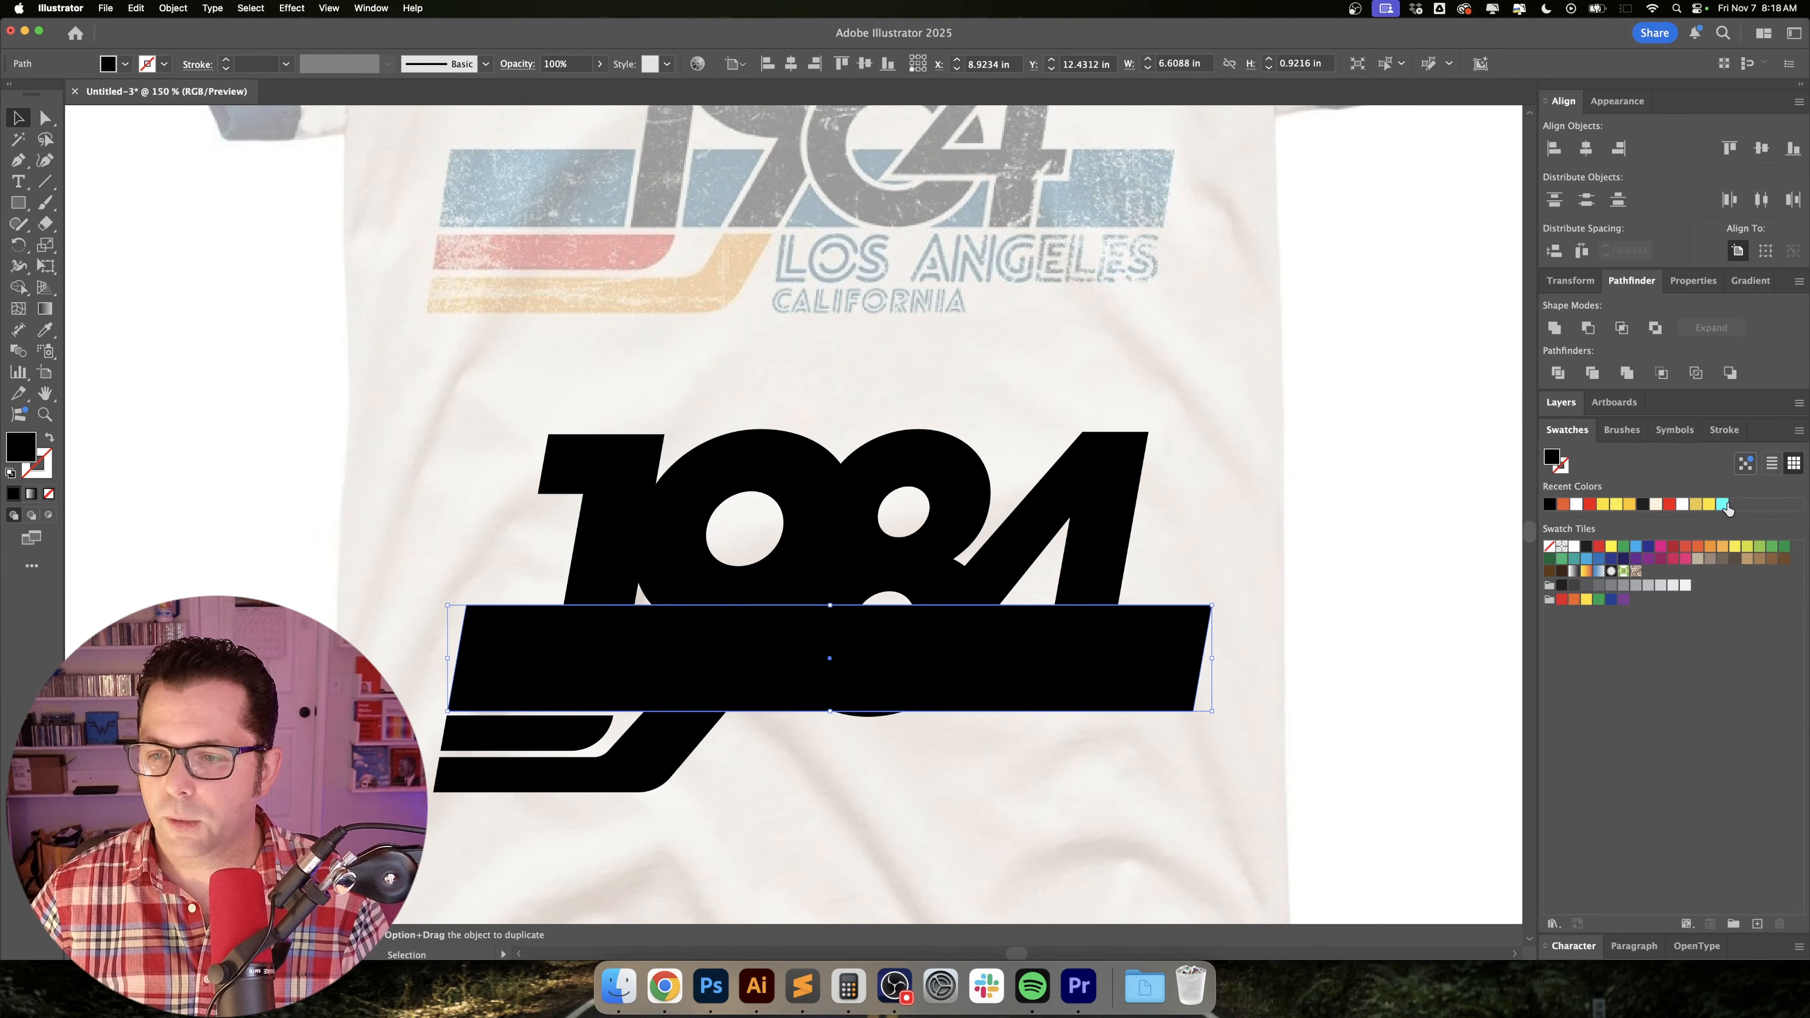
click(1723, 504)
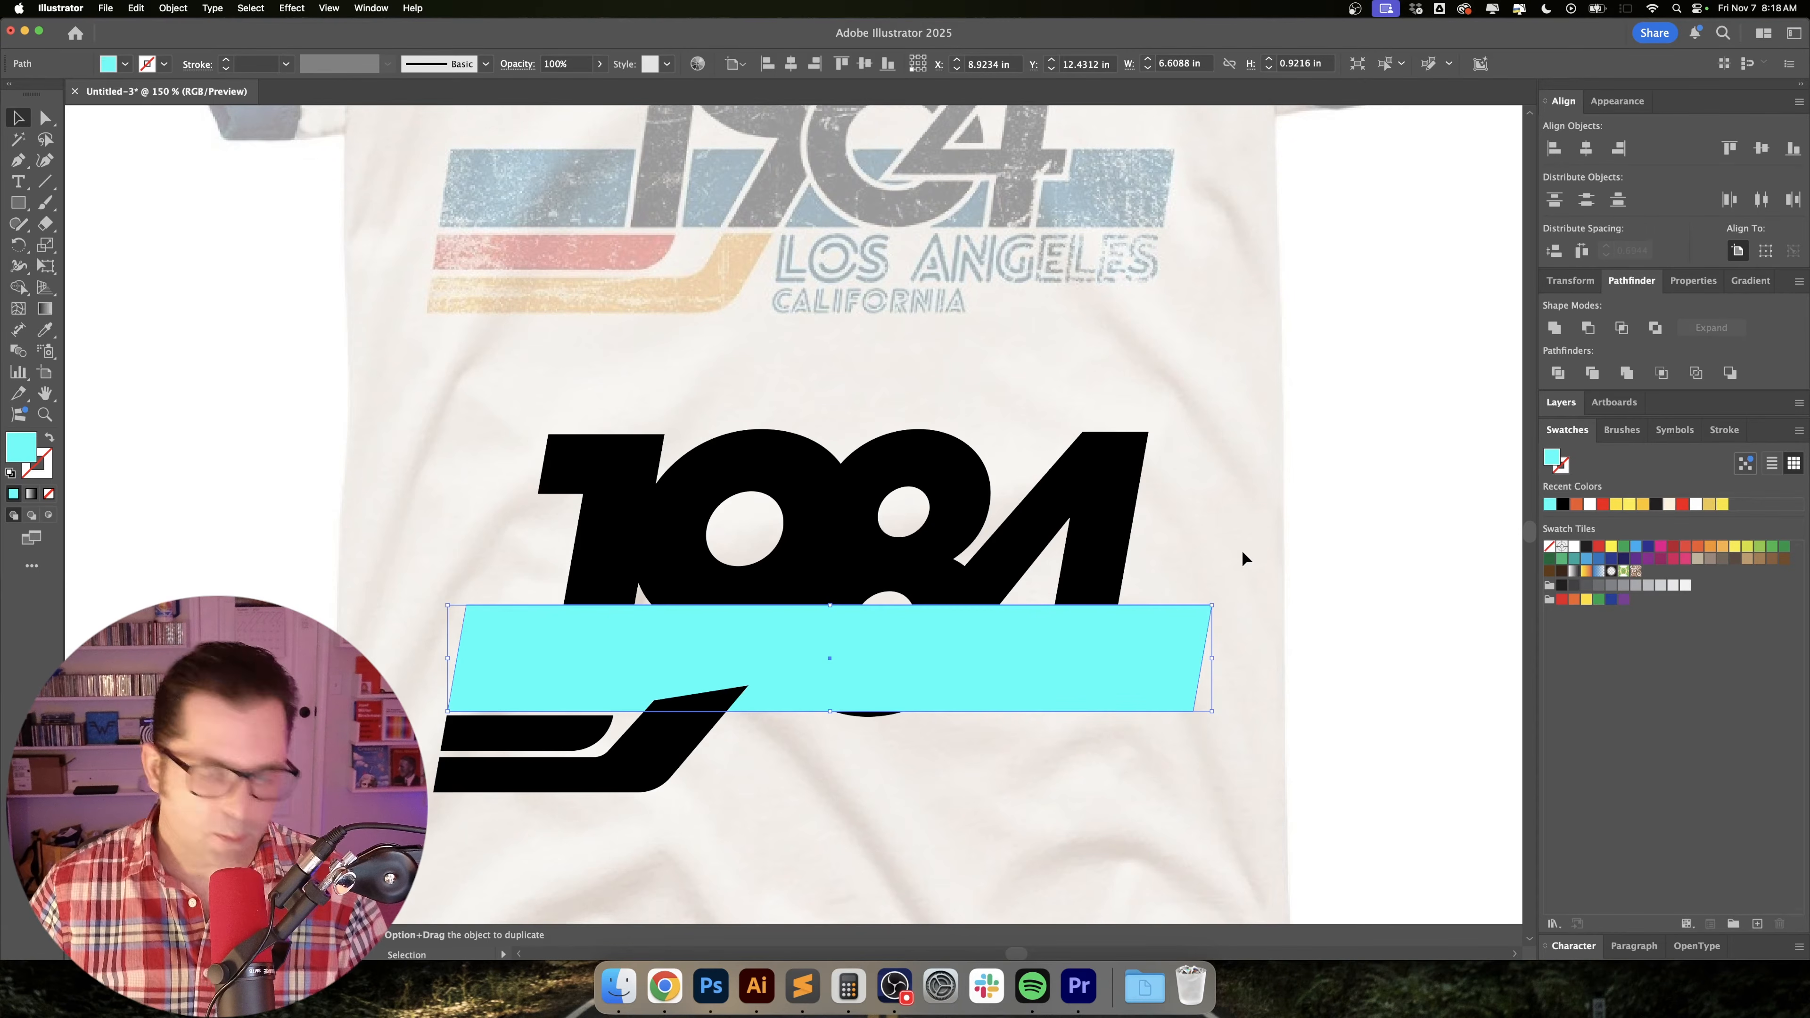
key(super+bracketleft)
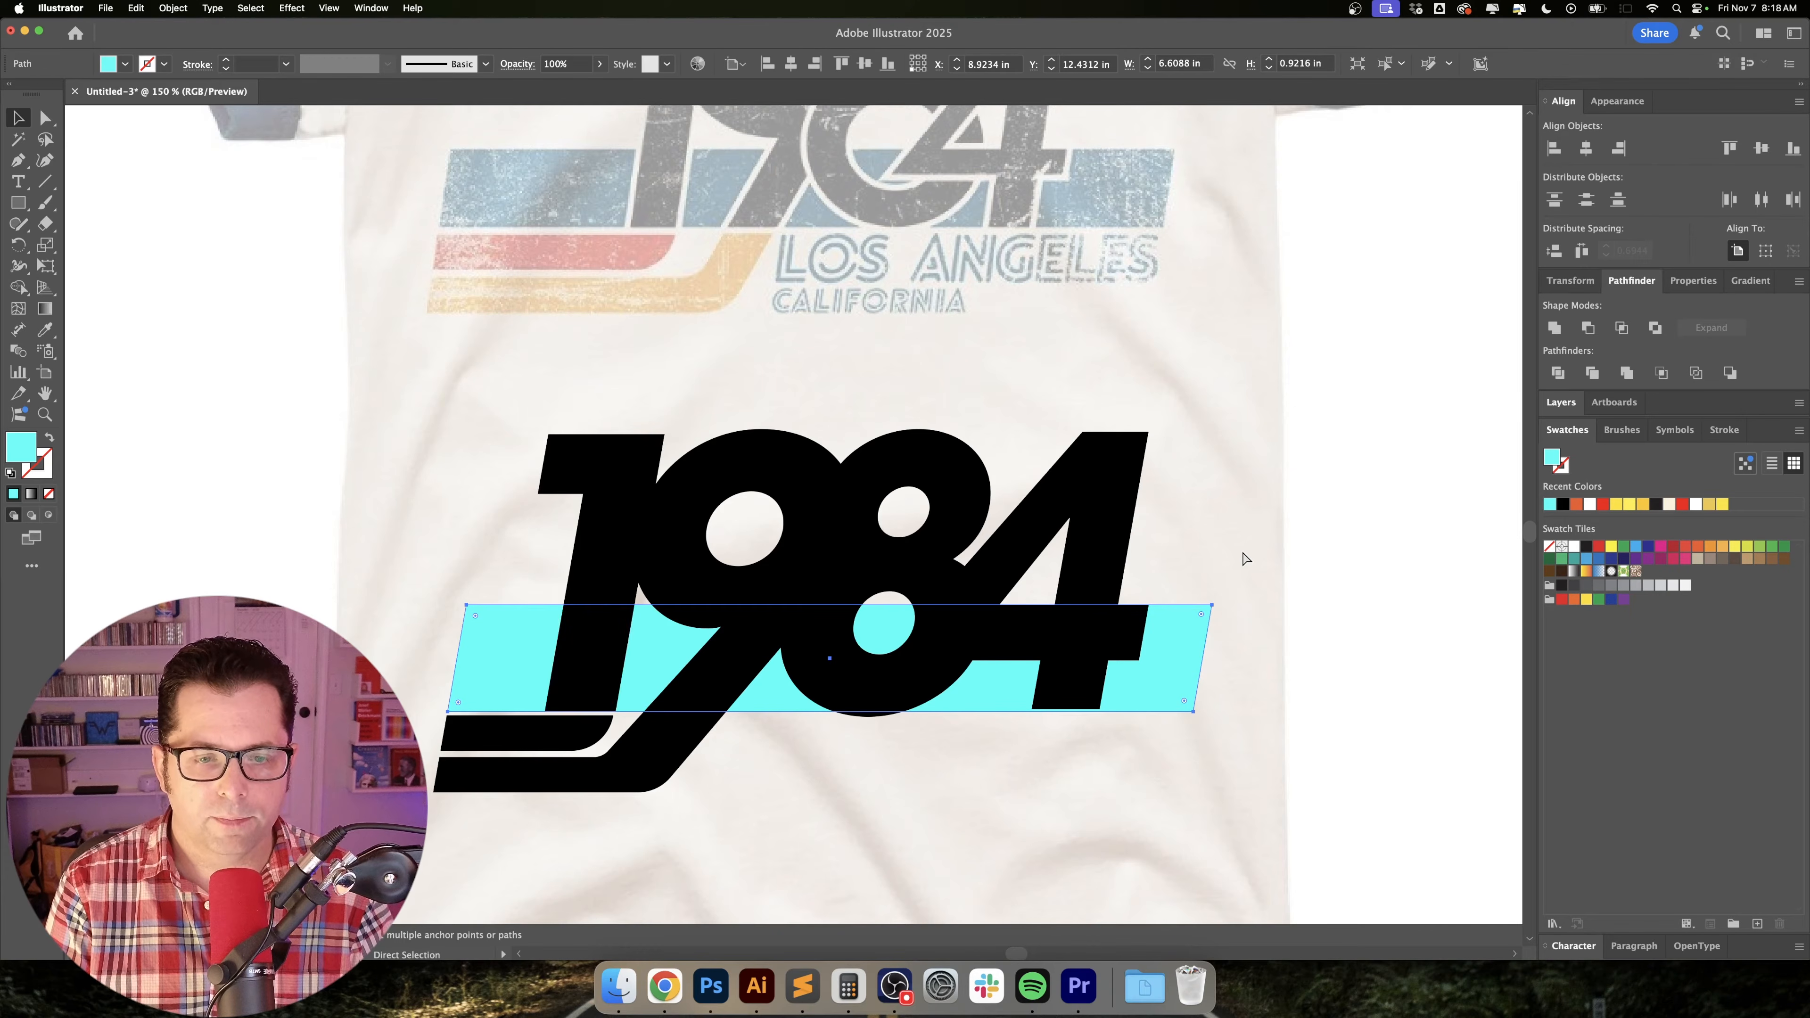
click(972, 840)
Unite the 9 with its stripe-shaped leg extension into one shape.
scroll(998, 748, down, 3)
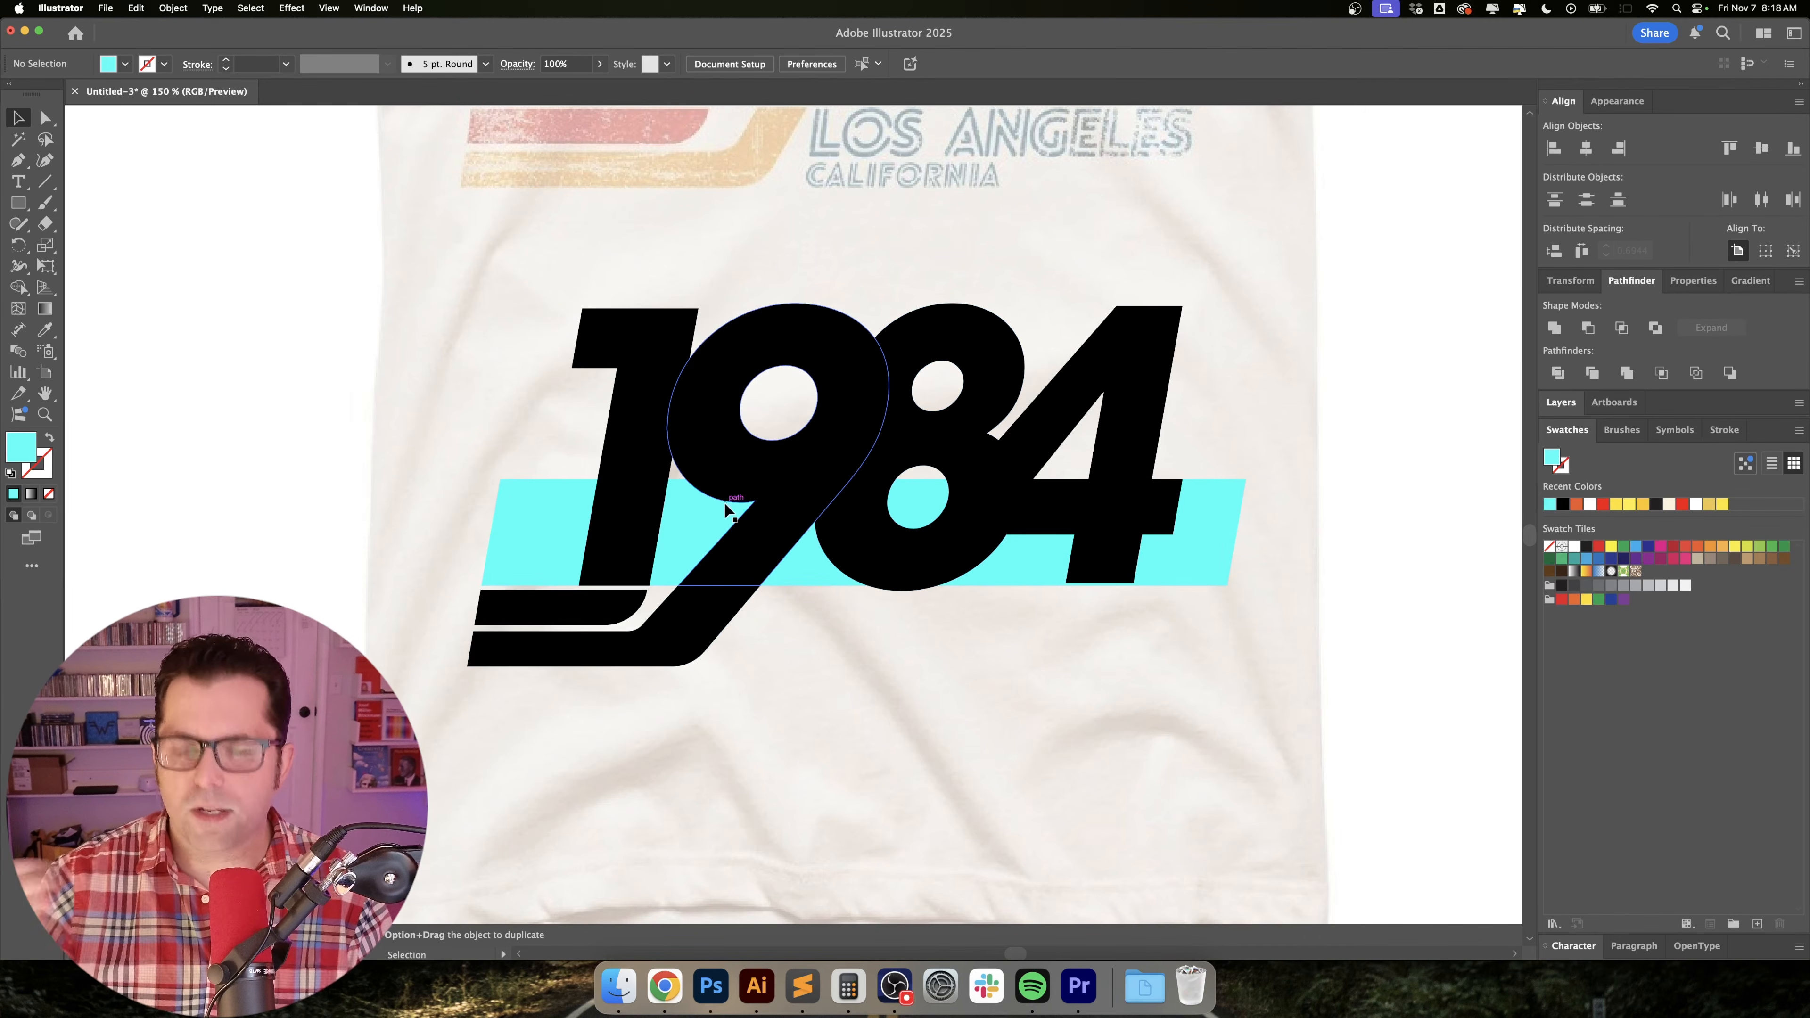
scroll(725, 502, up, 1)
scroll(741, 592, left, 2)
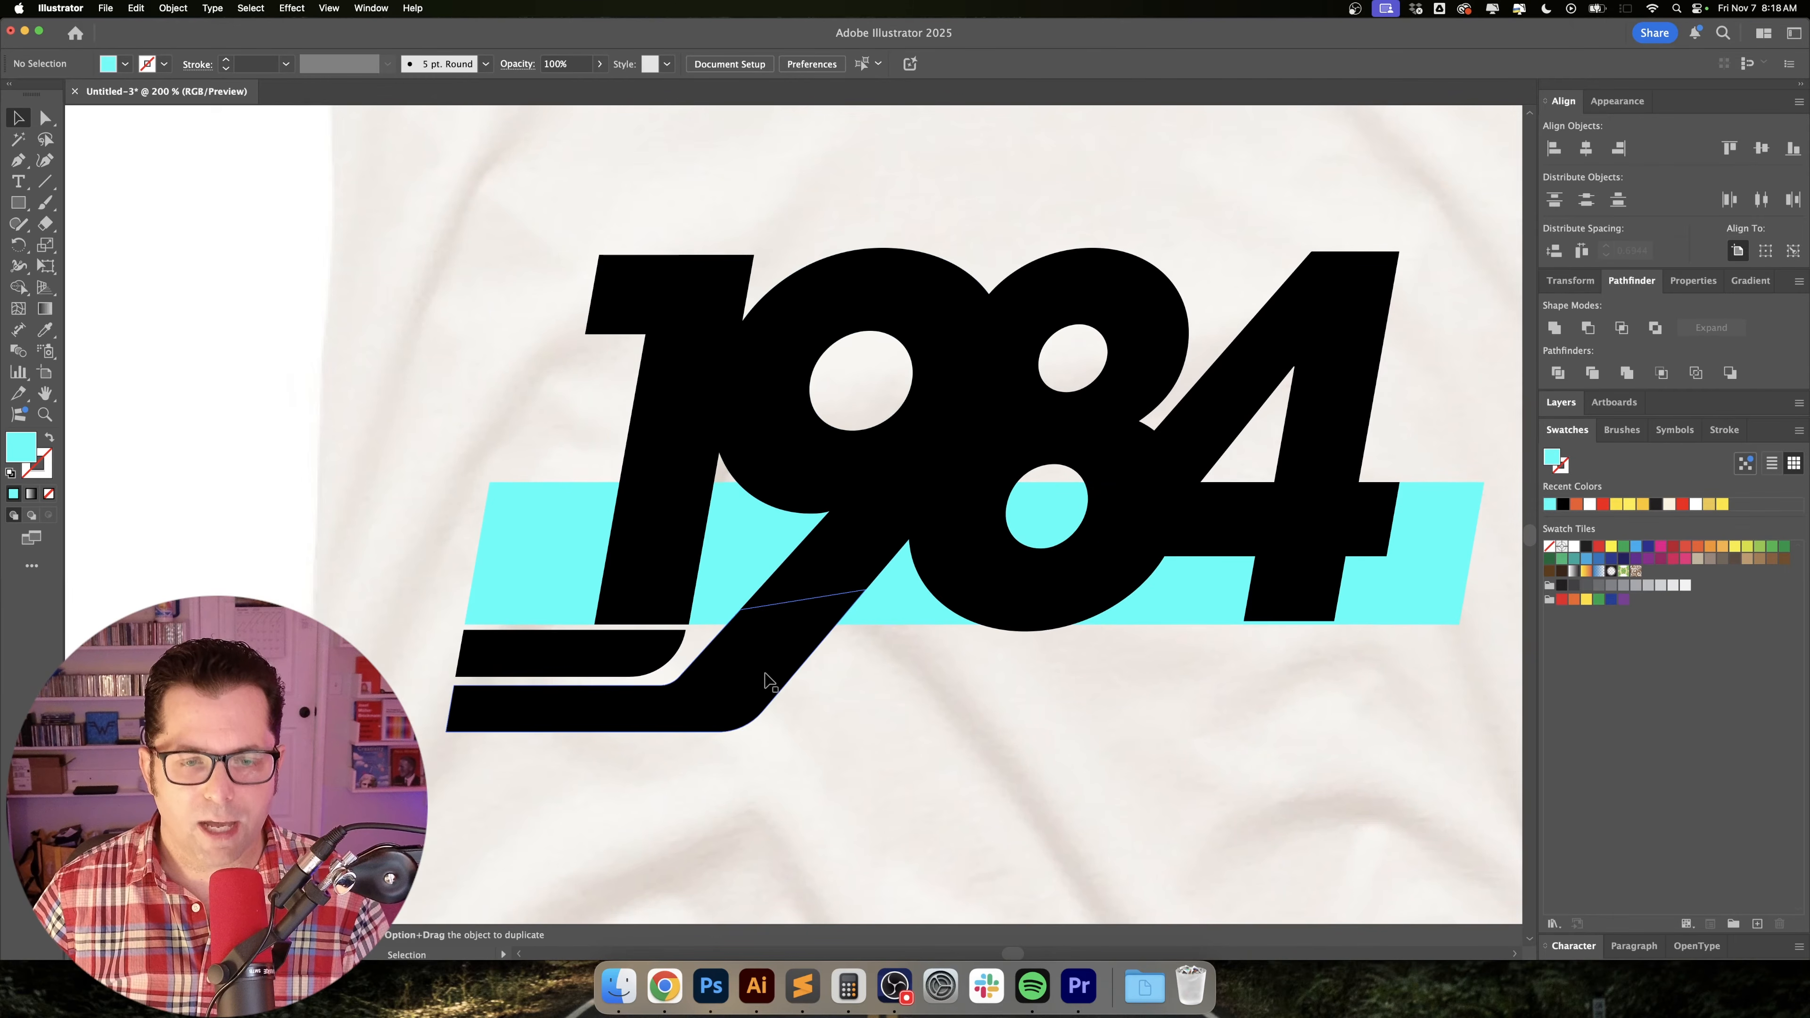
click(759, 685)
shift+click(848, 540)
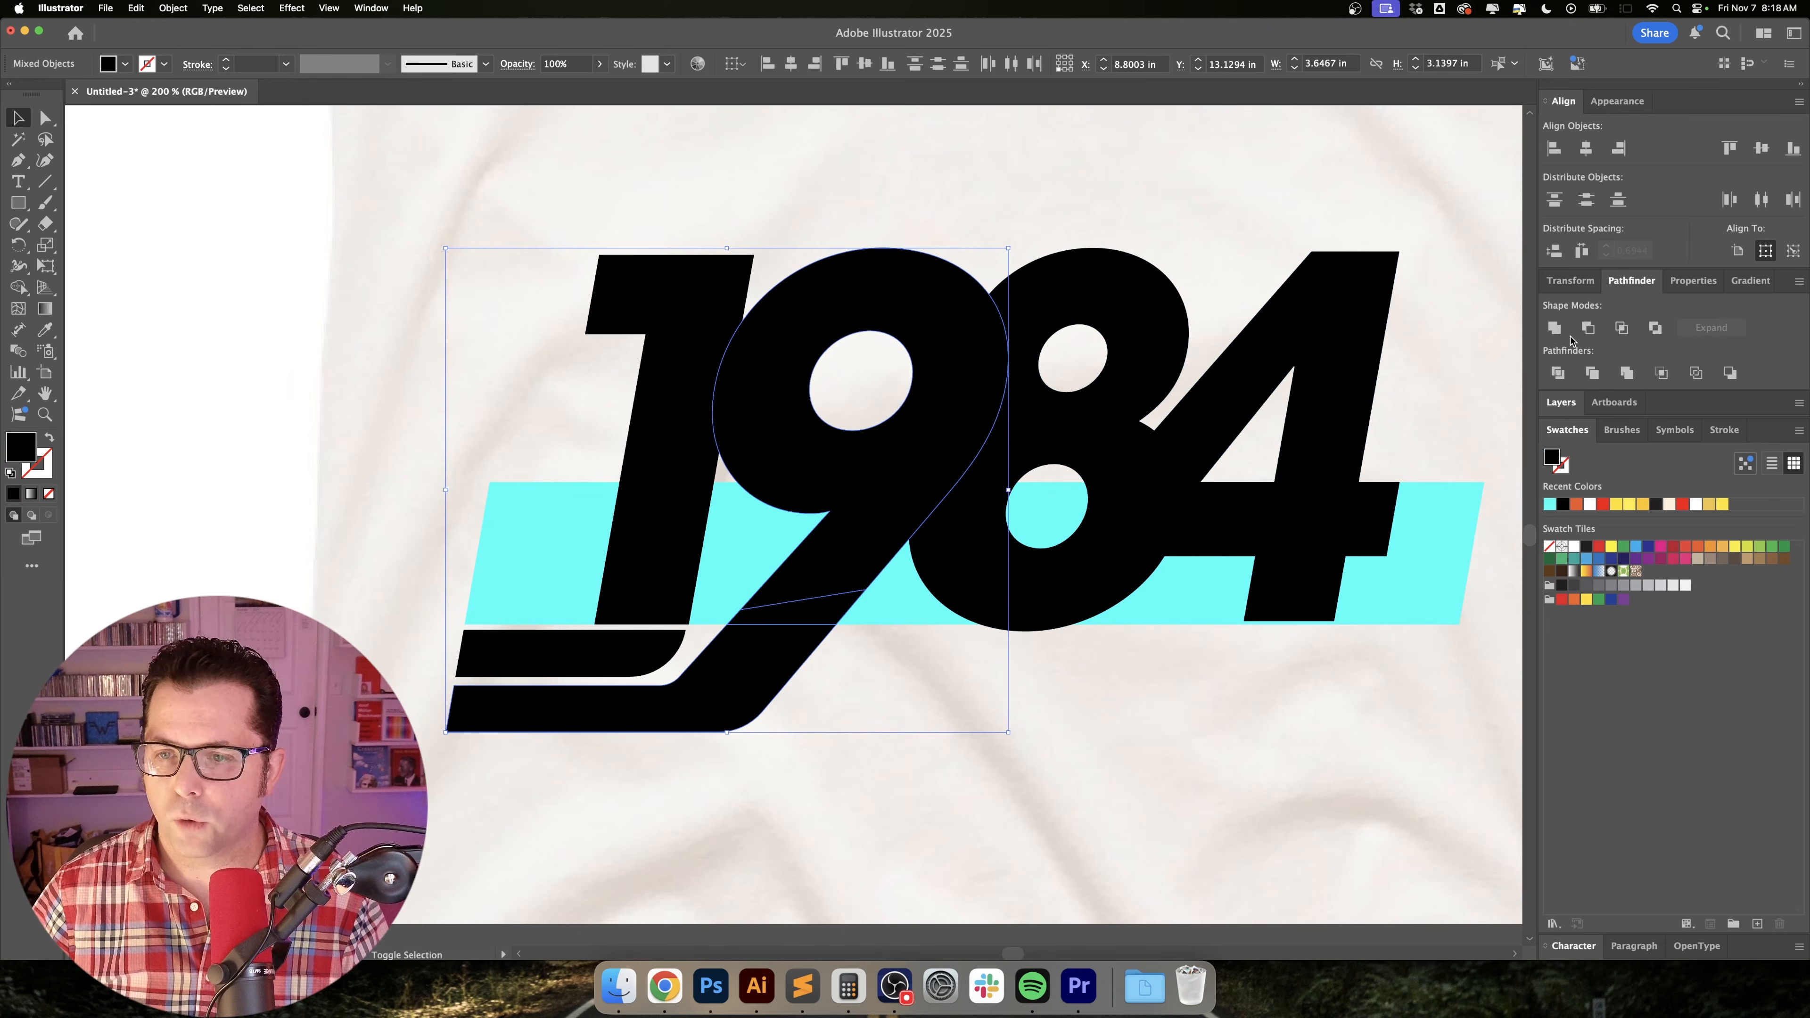
click(1555, 329)
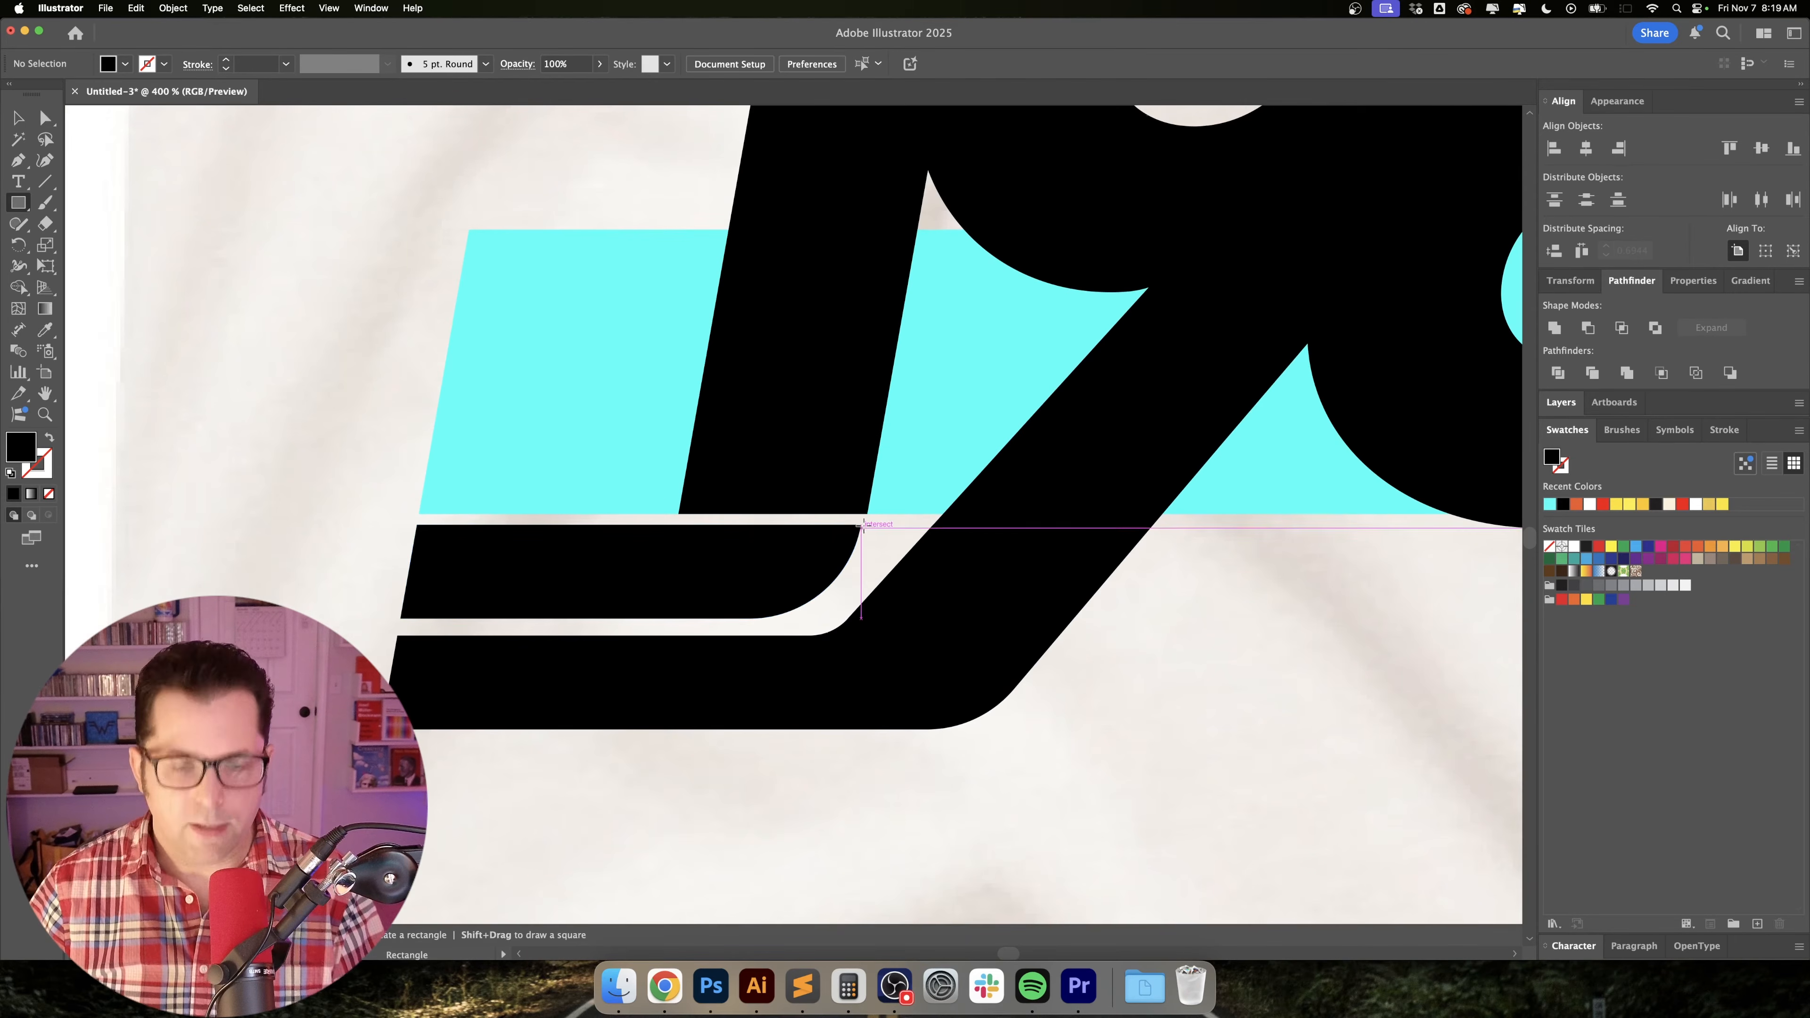
Draw a thin rectangle about 1.13 by 0.035 in across the 9's leg, matching the gap between the cyan stripe and short stripe.
scroll(867, 510, up, 1)
scroll(867, 510, up, 3)
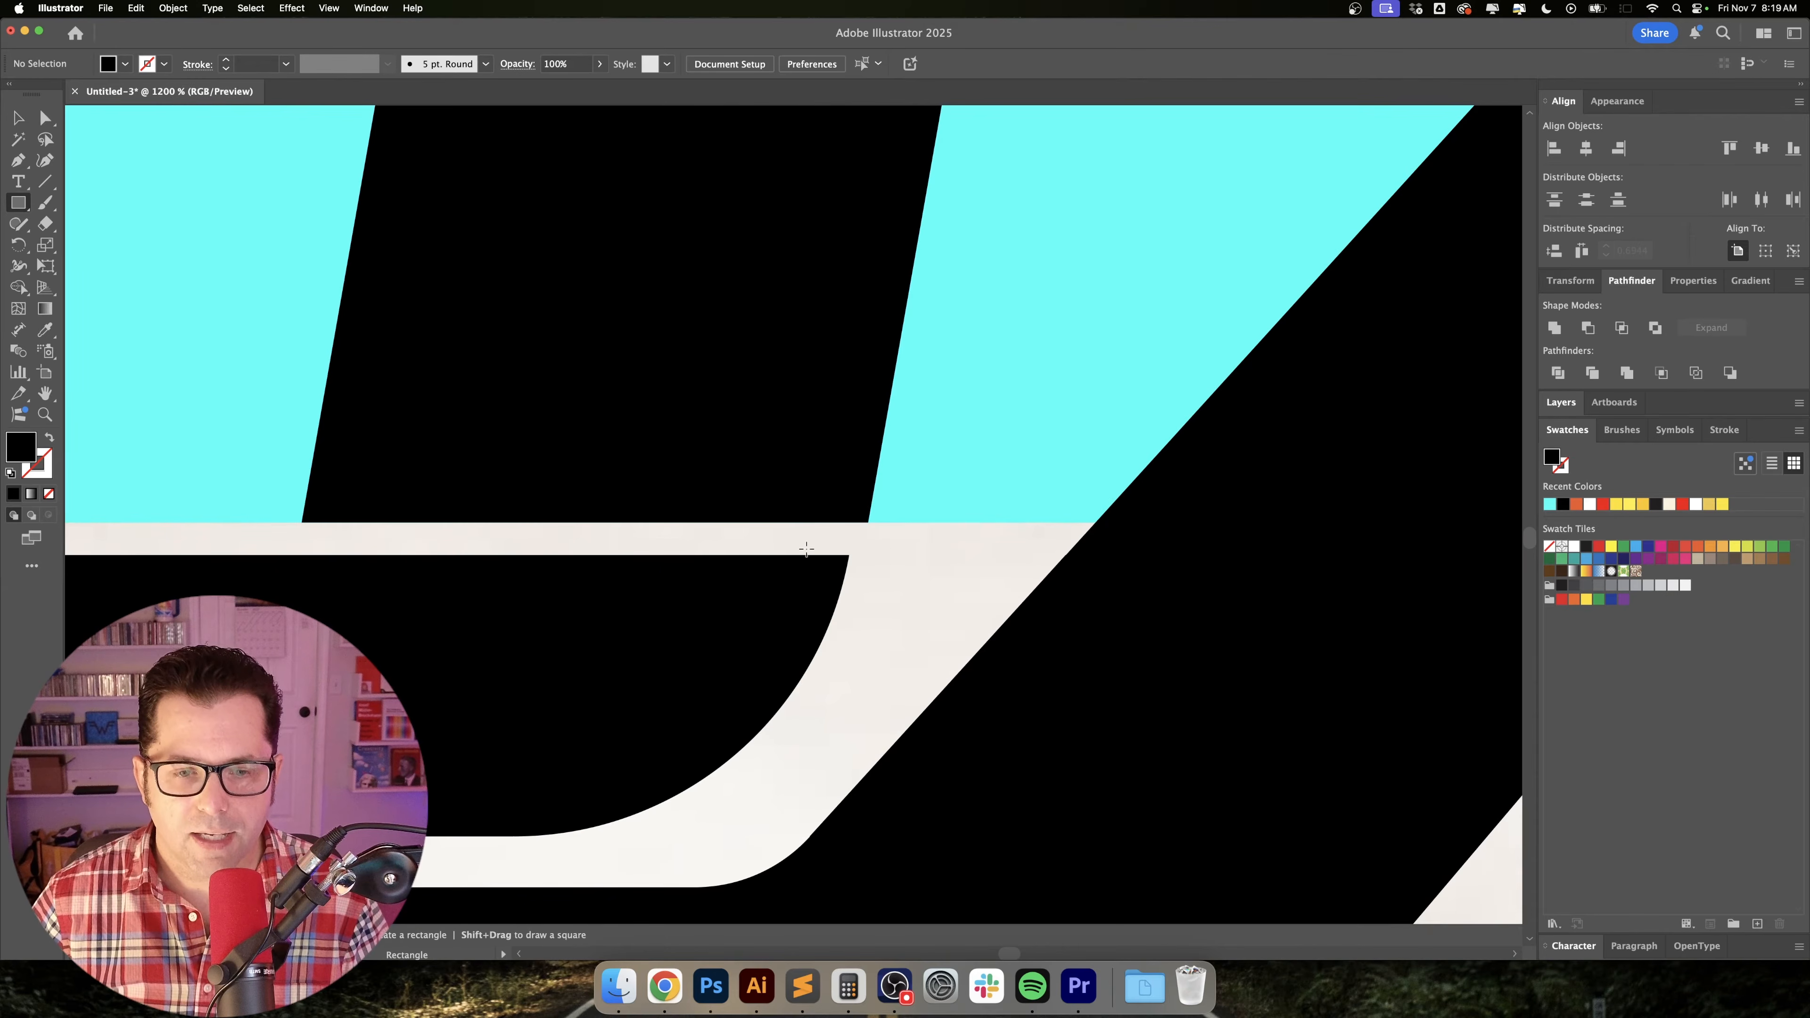
drag(803, 555, 900, 523)
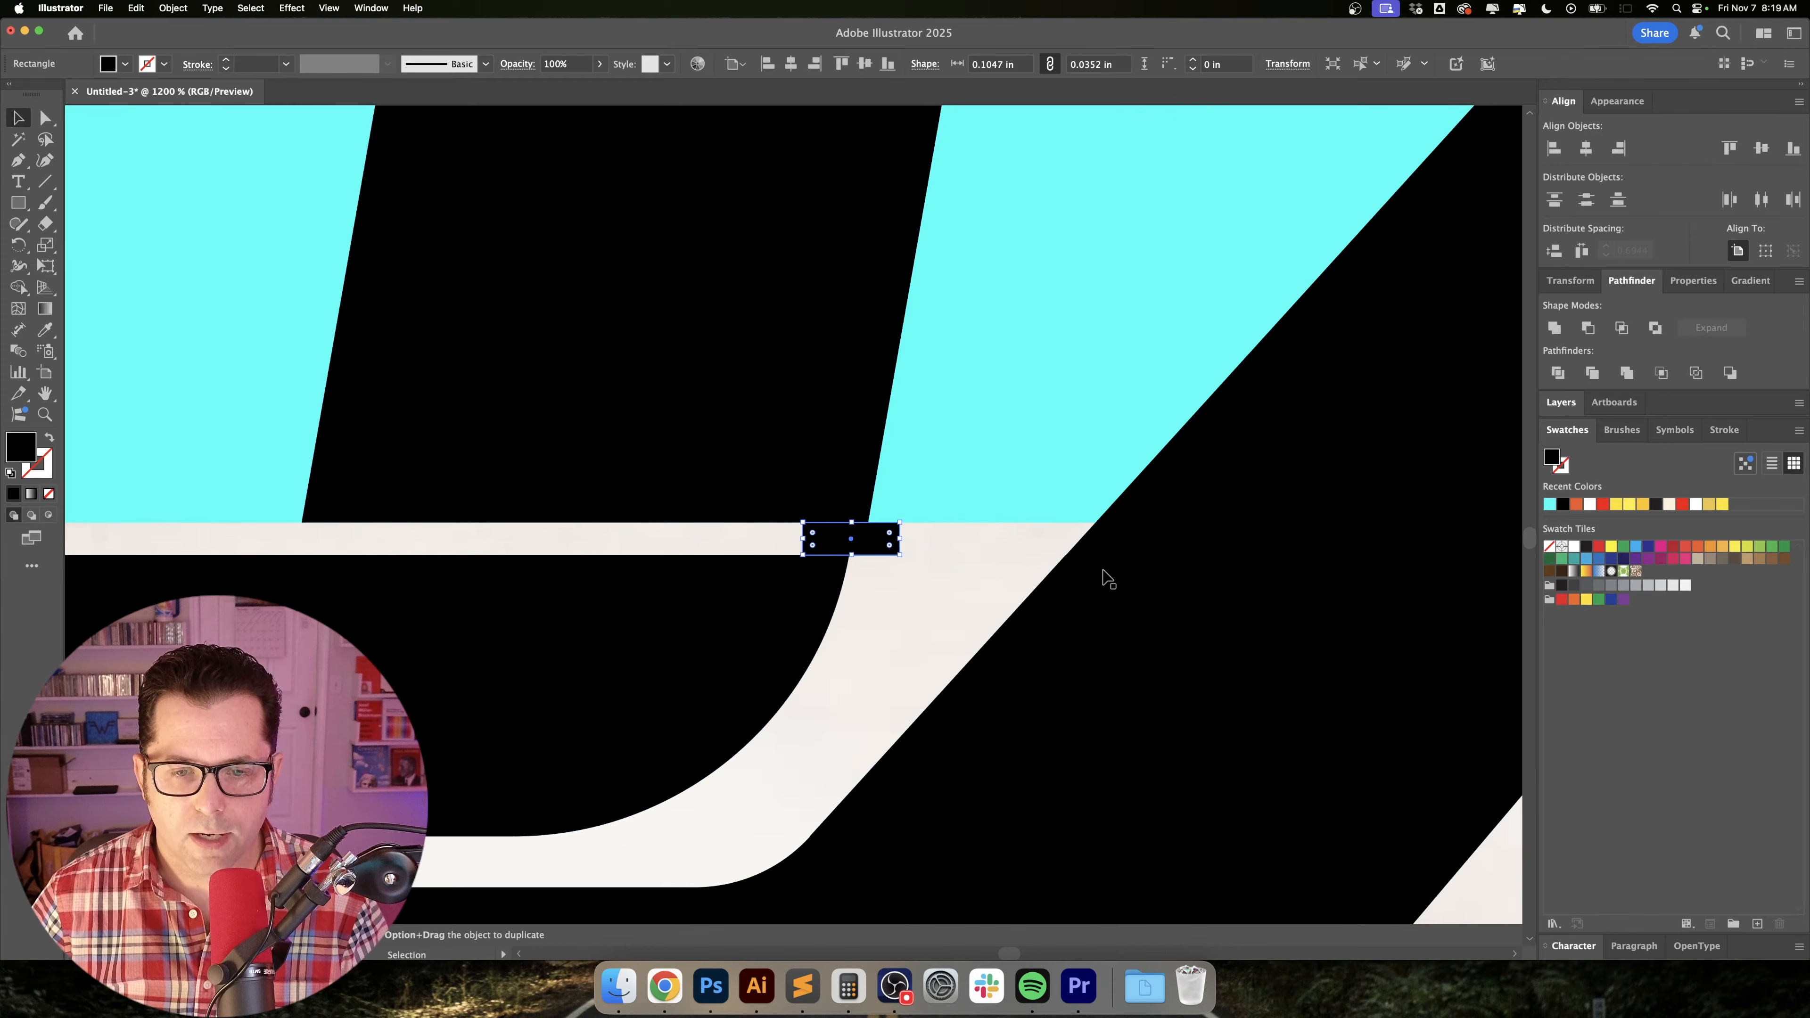
drag(1104, 579, 650, 525)
key(v)
drag(411, 491, 1360, 505)
scroll(1360, 505, down, 1)
drag(1291, 556, 986, 535)
scroll(905, 500, up, 1)
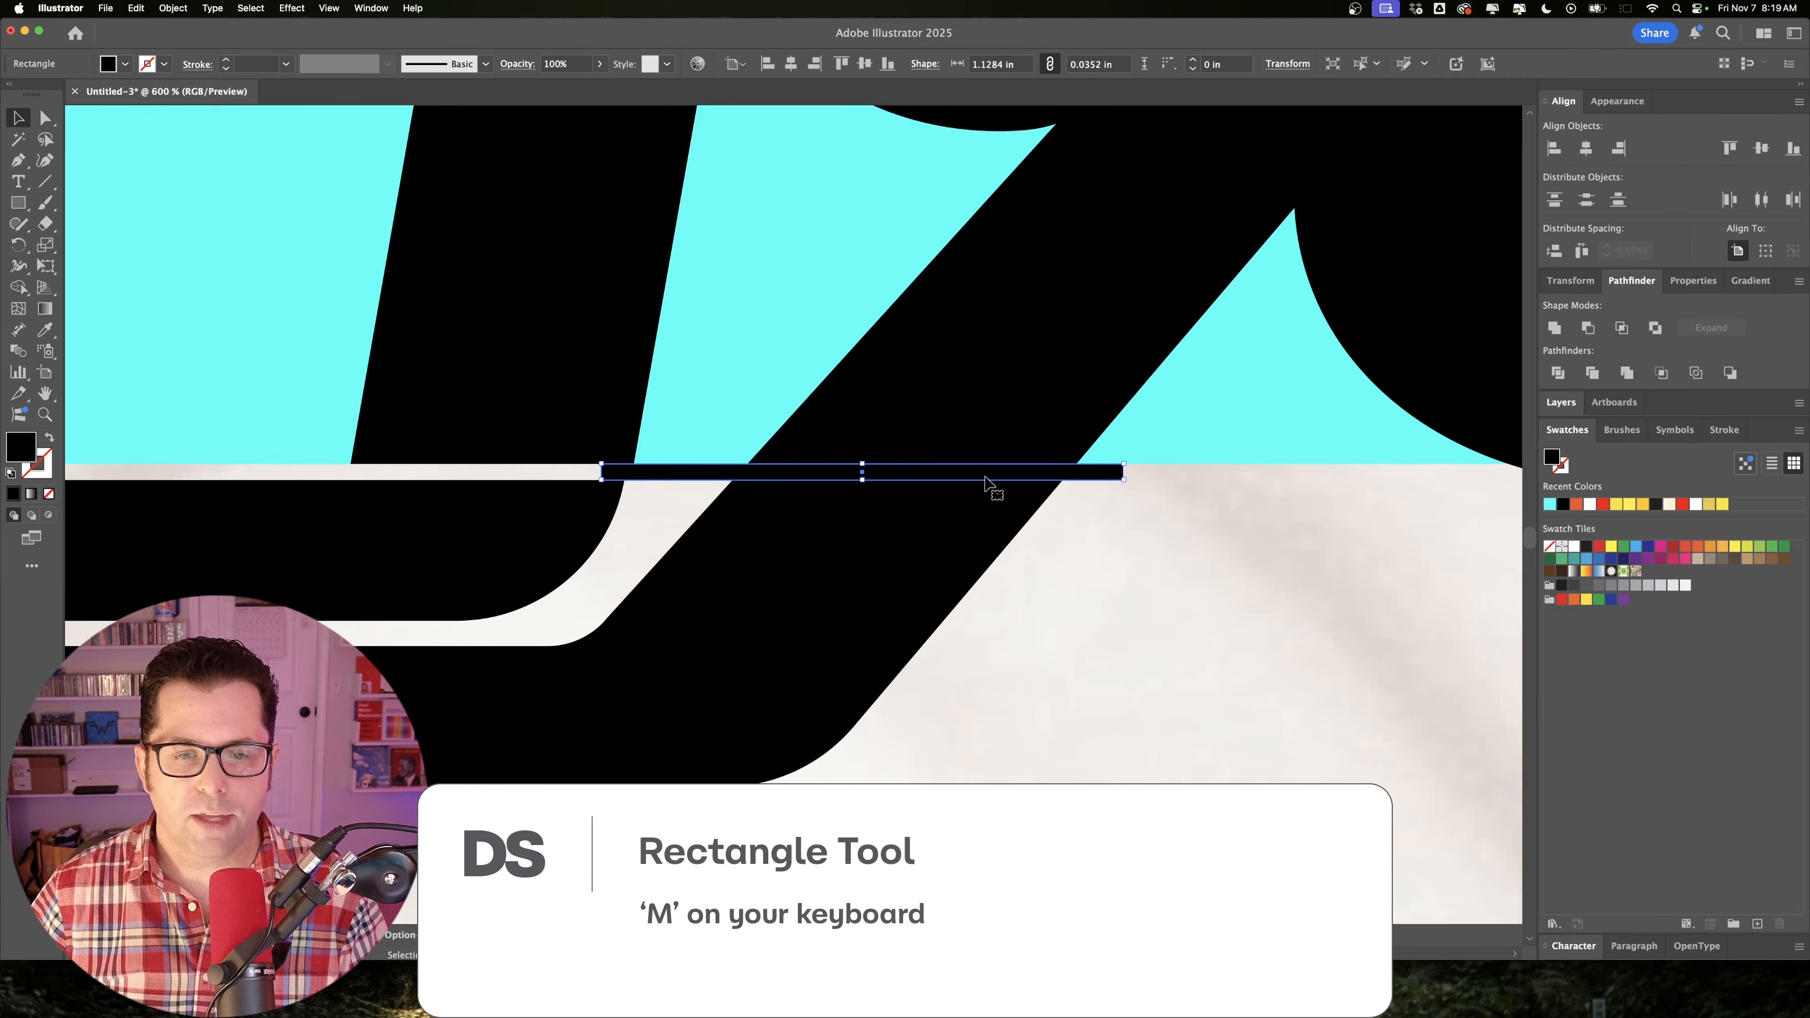
Subtract the thin rectangle from the united 9 to cut a gap through its leg below the cyan stripe.
shift+click(978, 502)
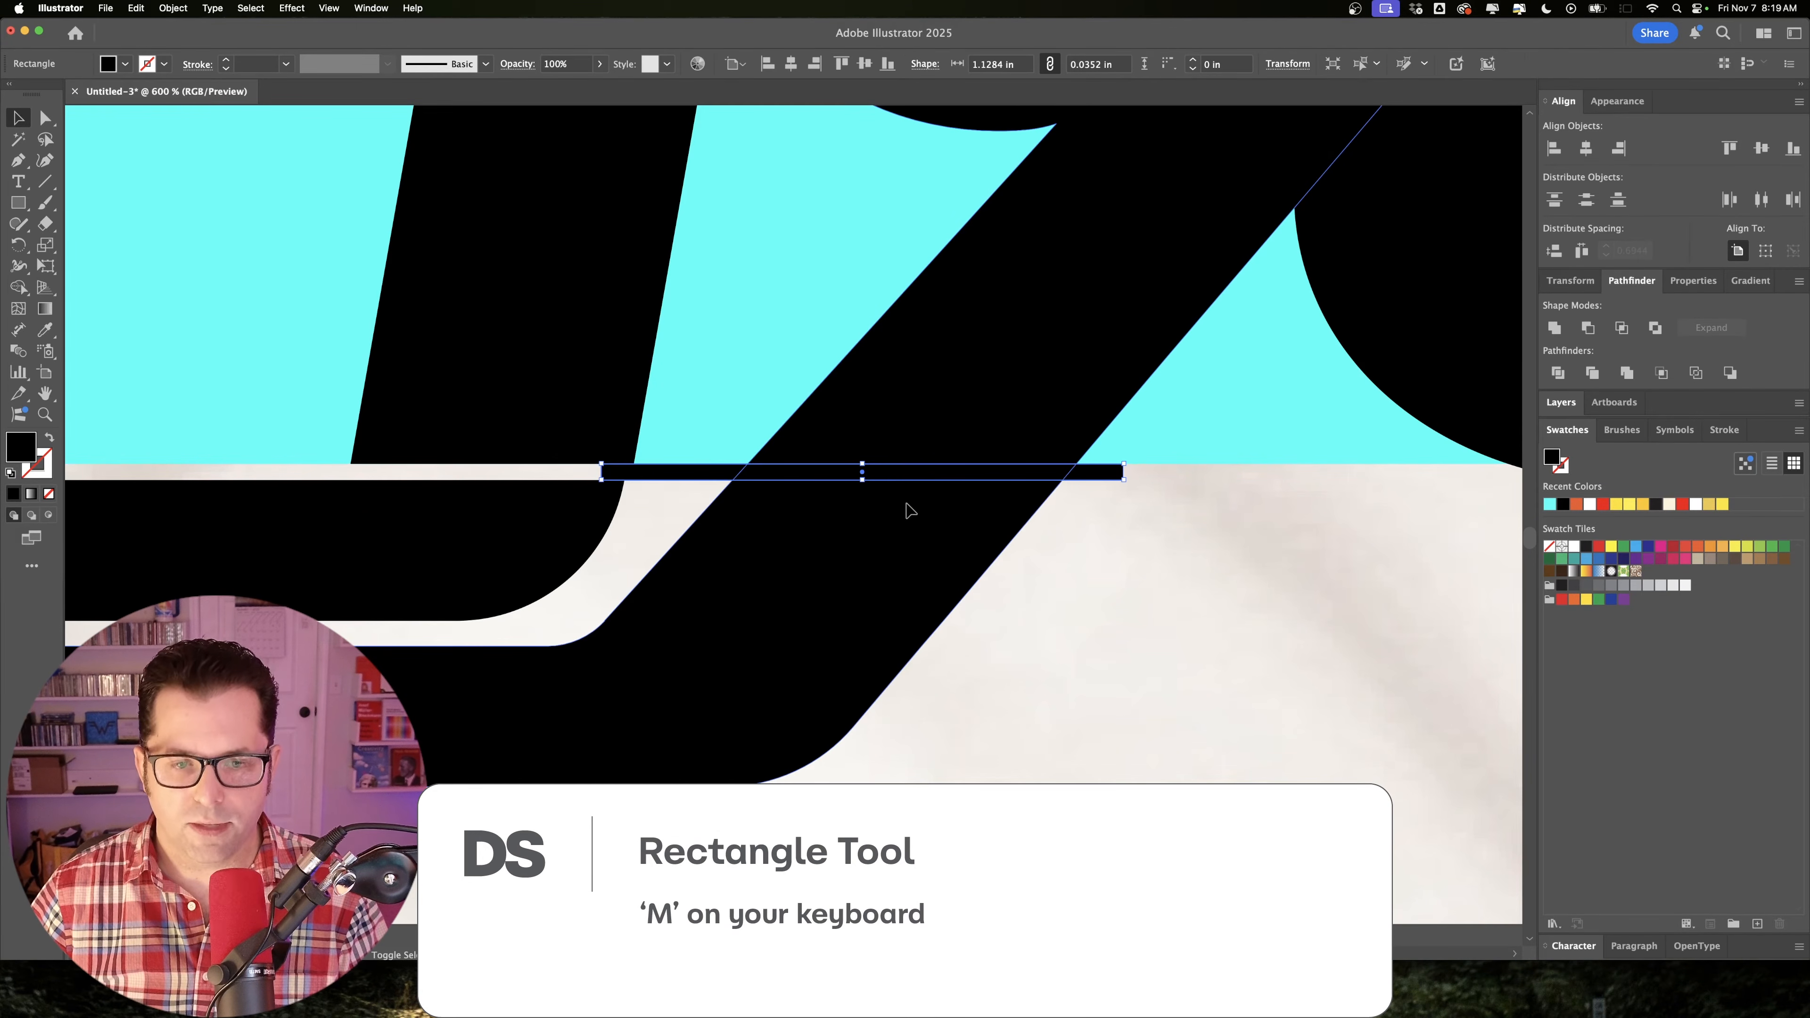
click(1589, 327)
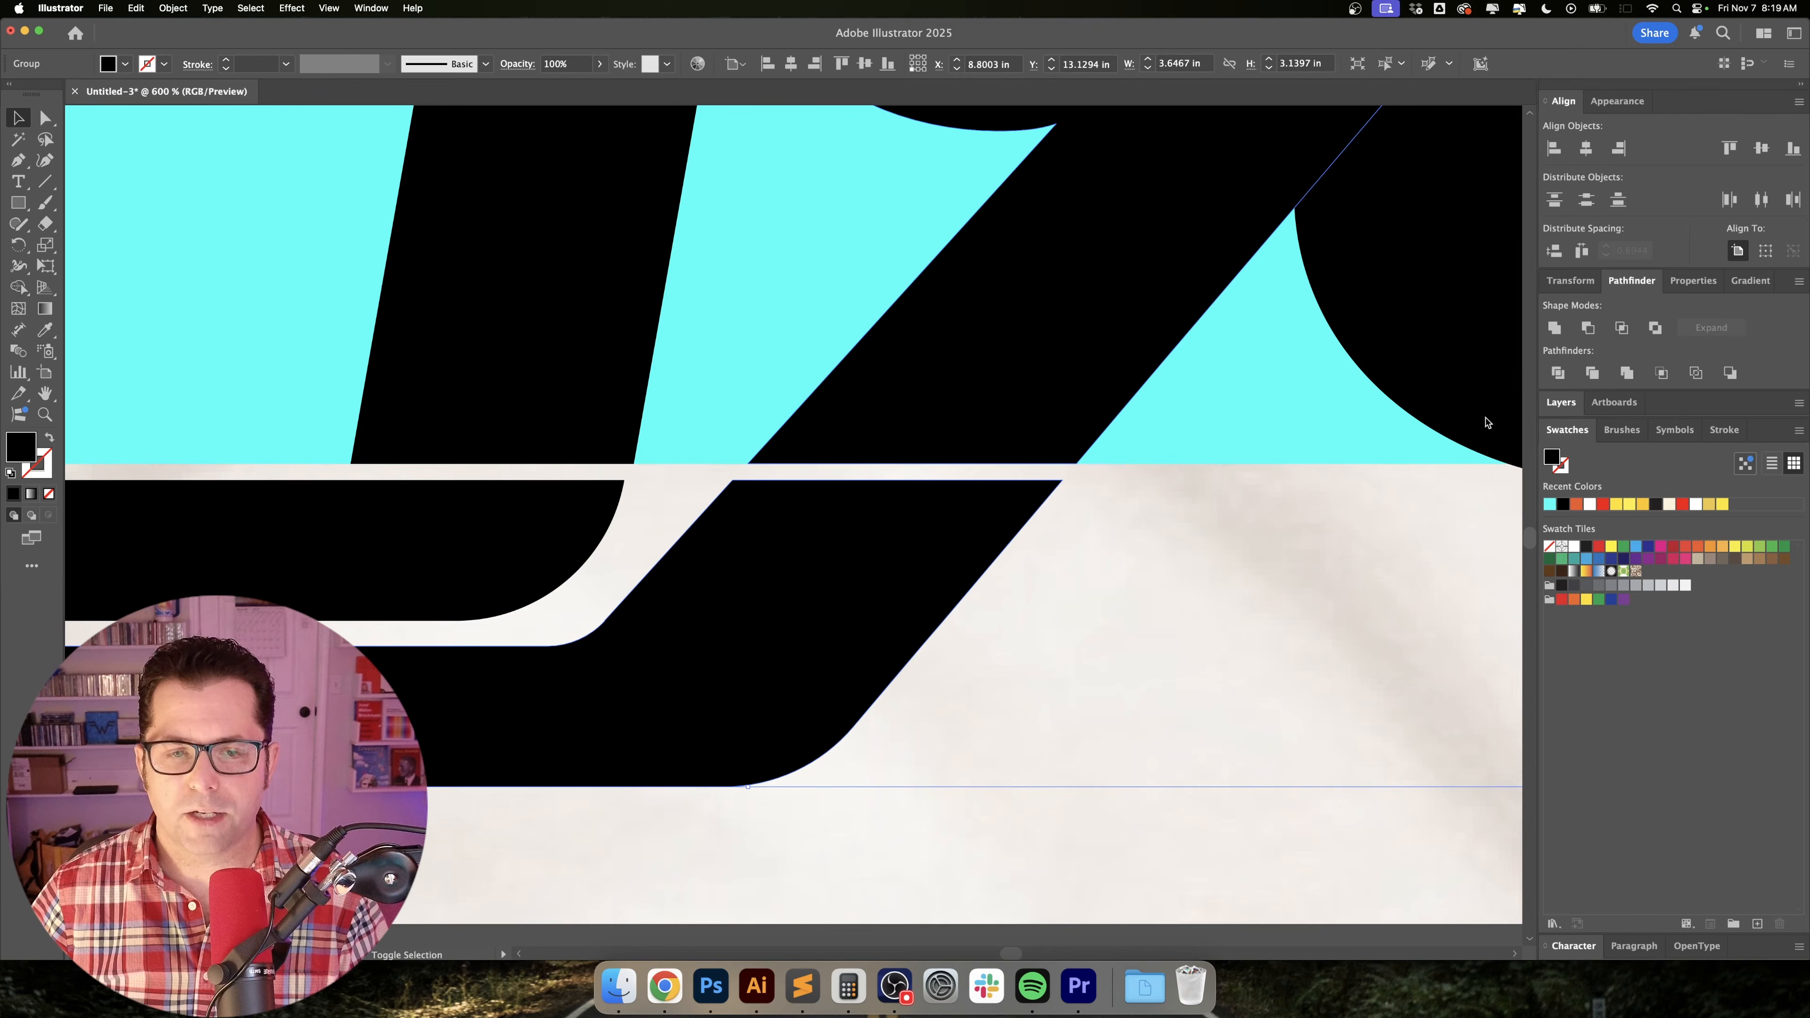
scroll(1217, 603, down, 3)
drag(1217, 604, 899, 784)
Select the 1, the 9 and the 84, and give them a white stroke colour sampled from the blank area beside the shirt.
click(612, 530)
shift+click(772, 511)
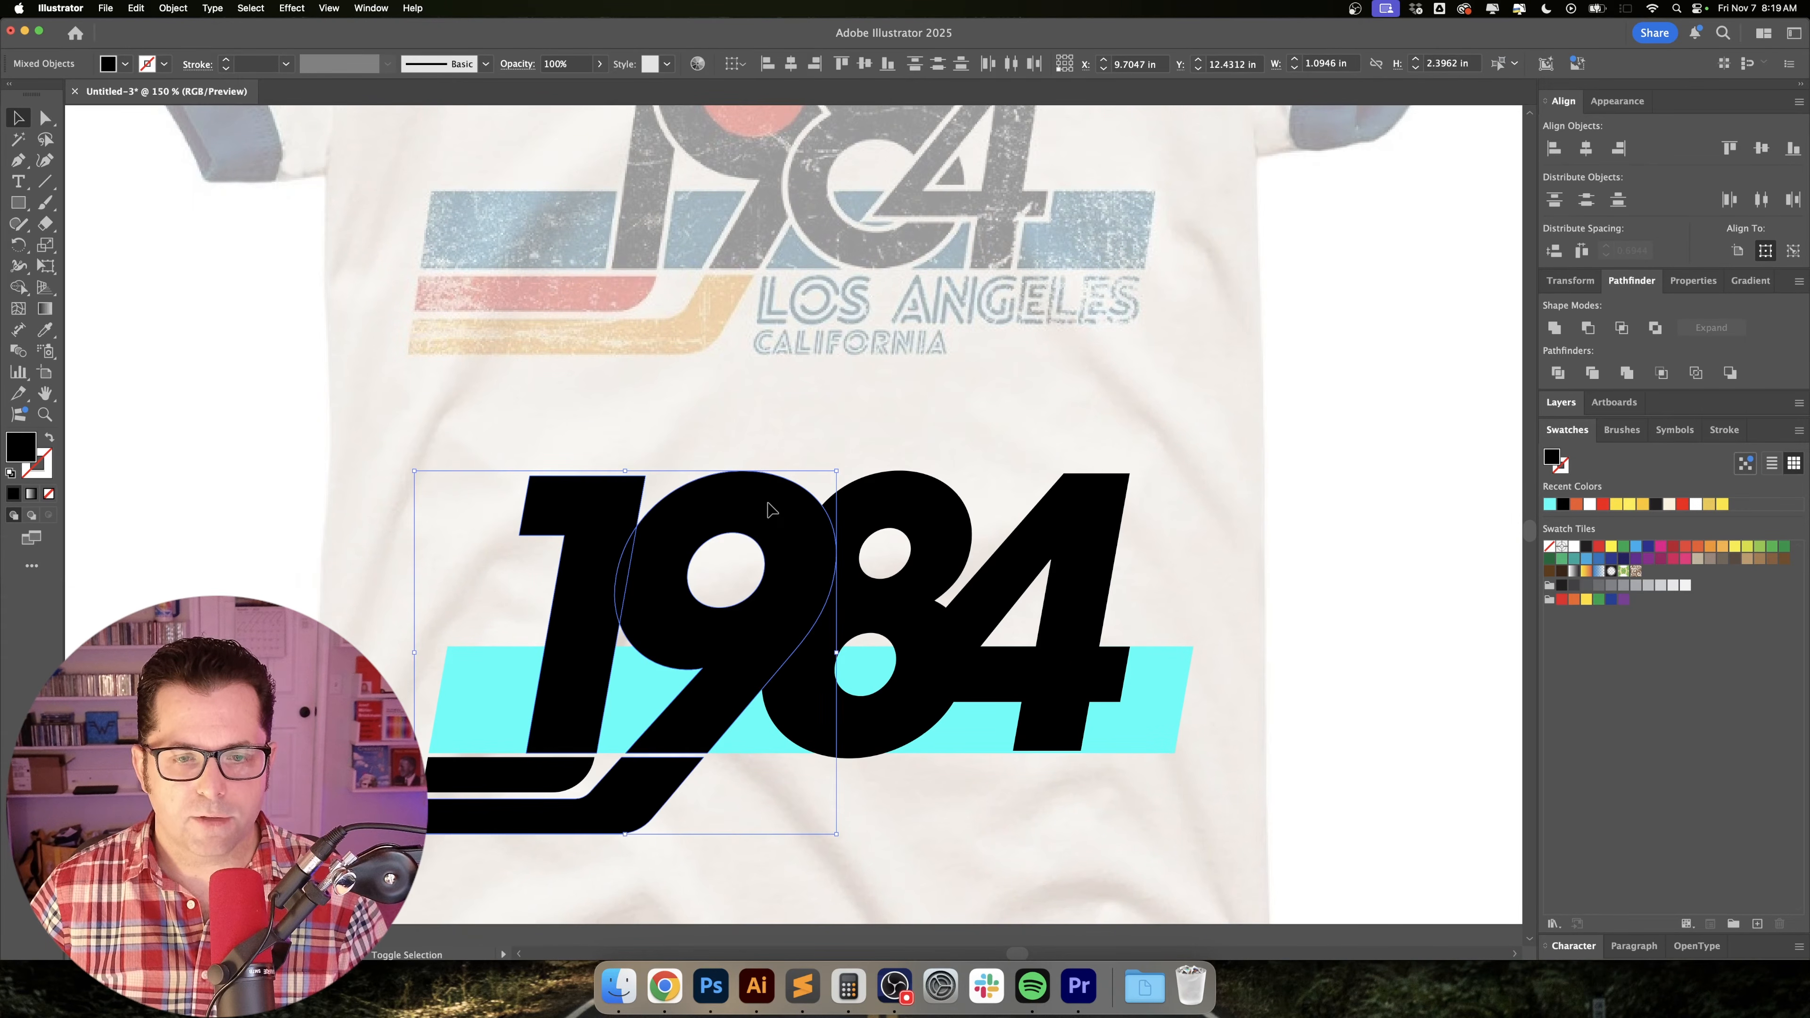
shift+click(913, 507)
shift+click(1096, 508)
drag(1145, 553, 1187, 533)
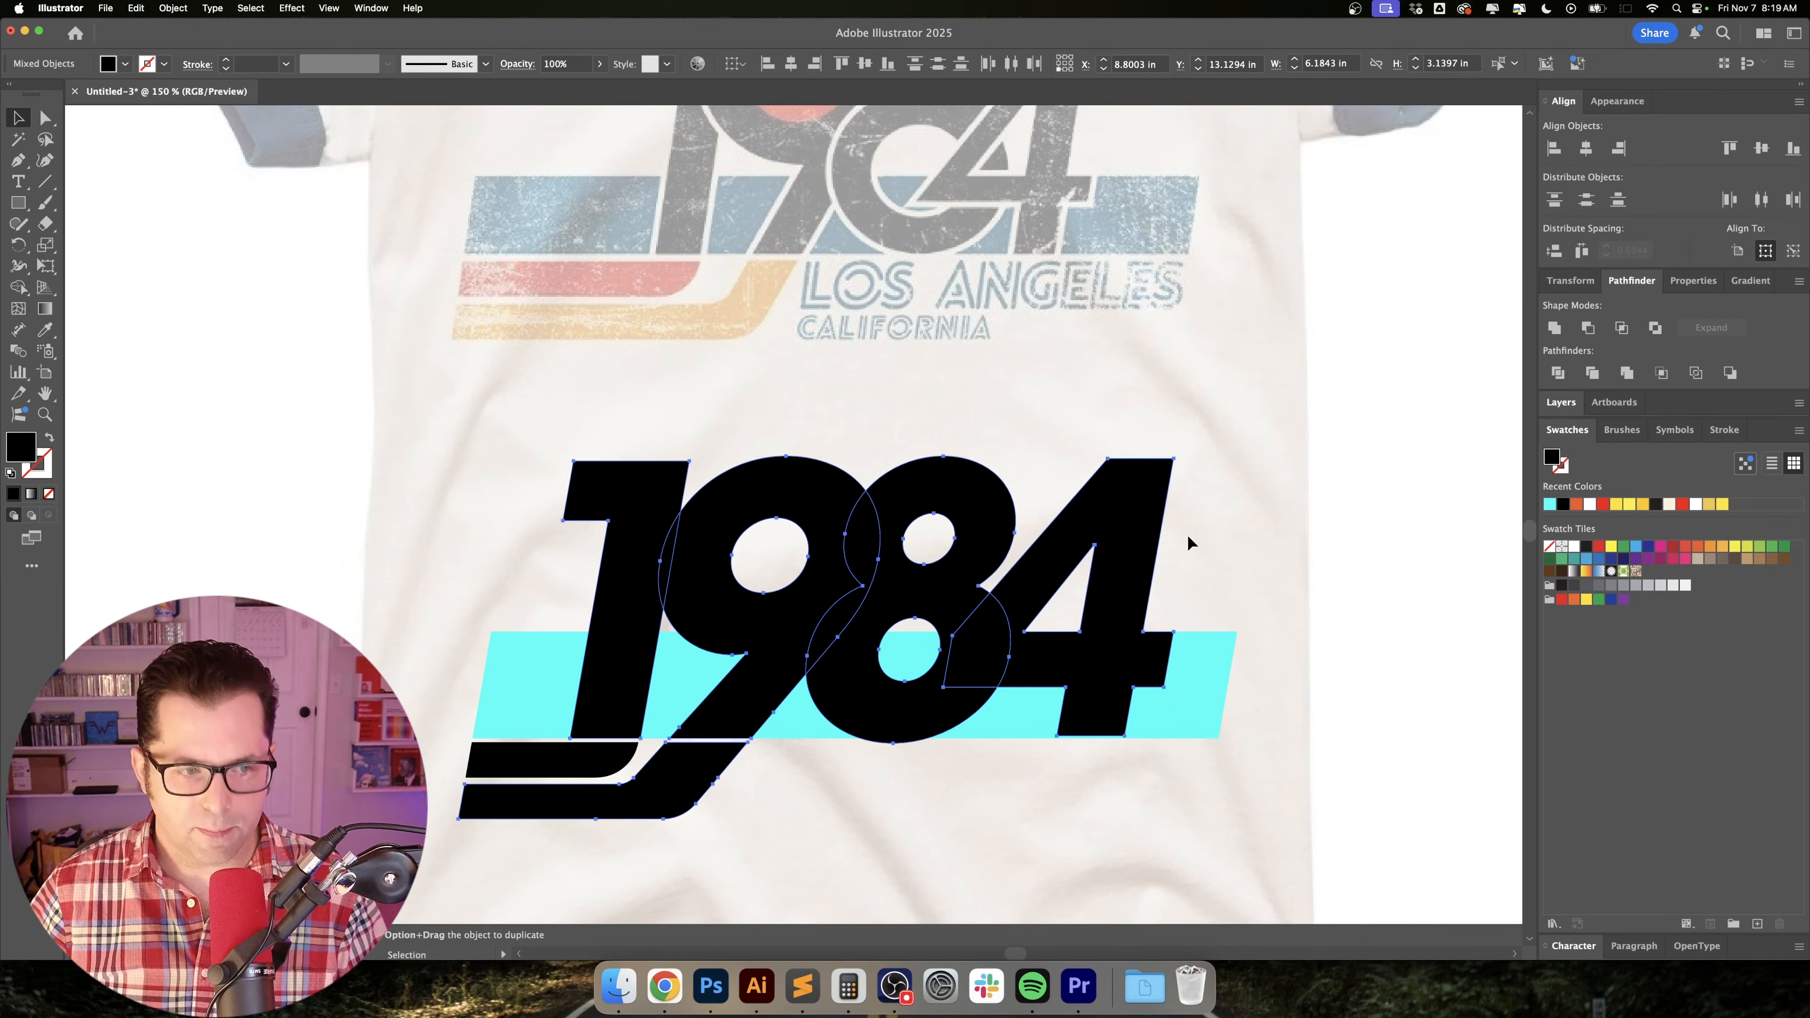
key(x)
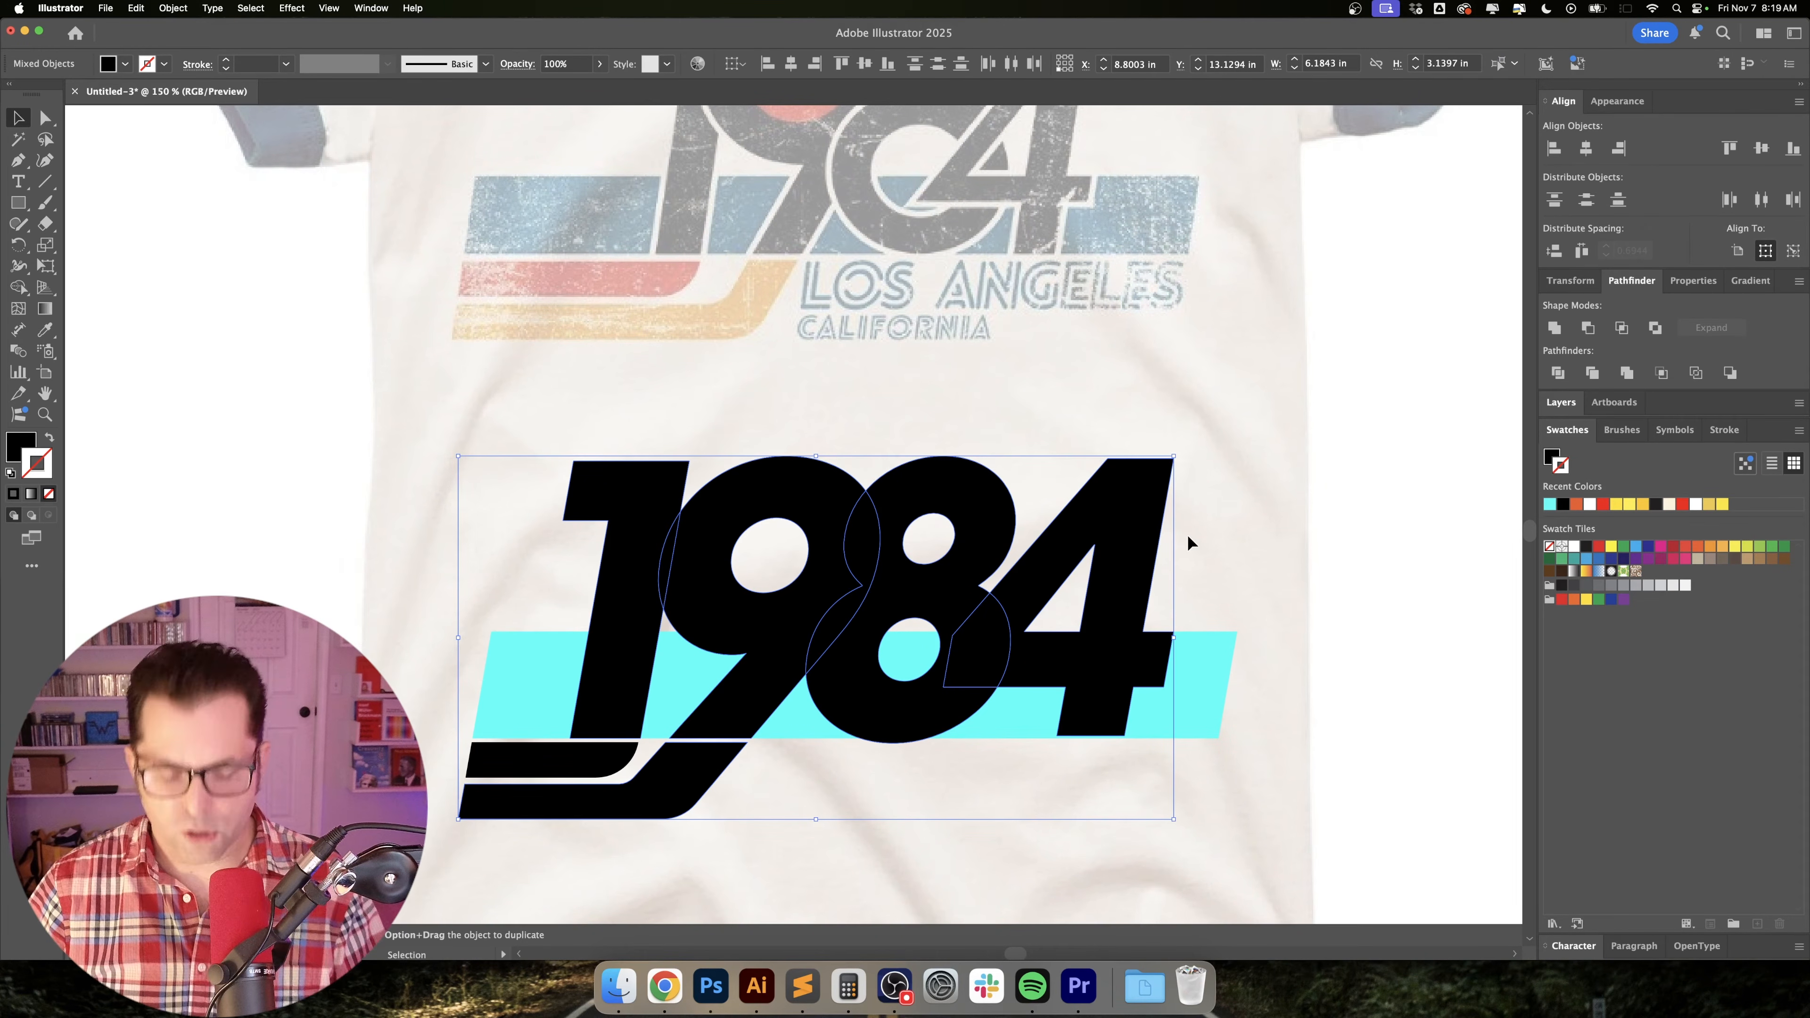
key(i)
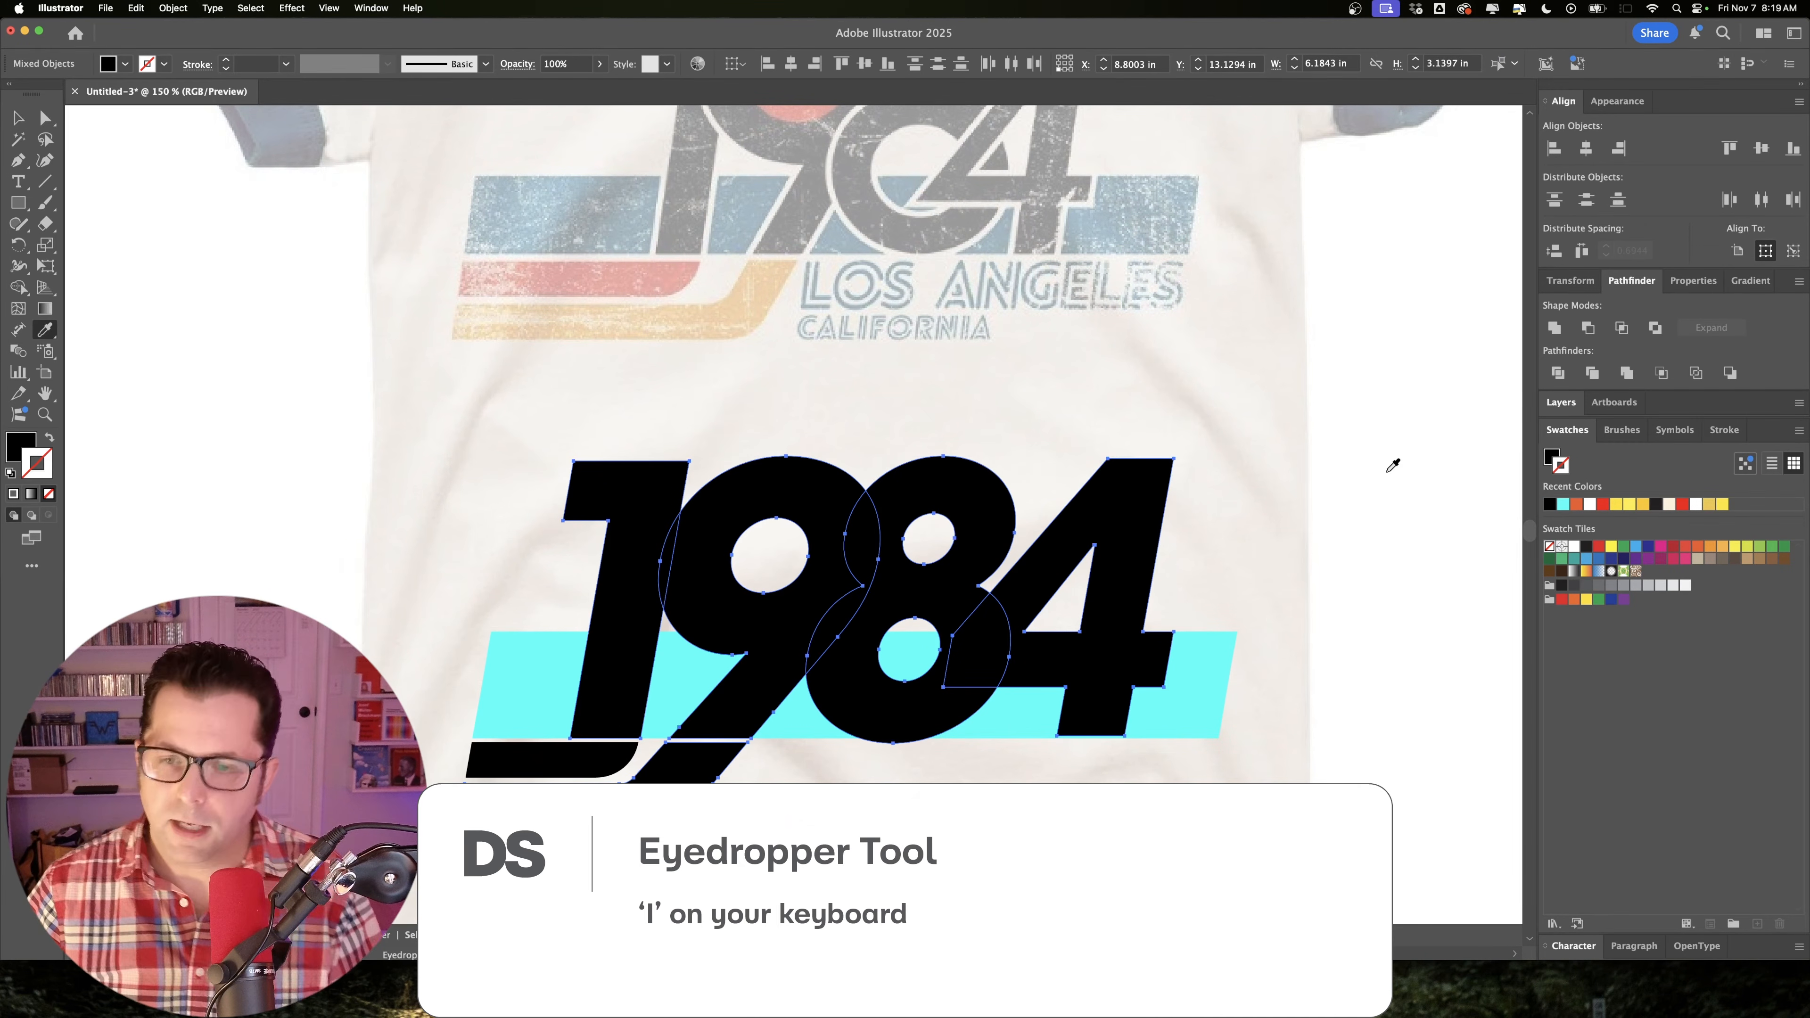
shift+click(1388, 470)
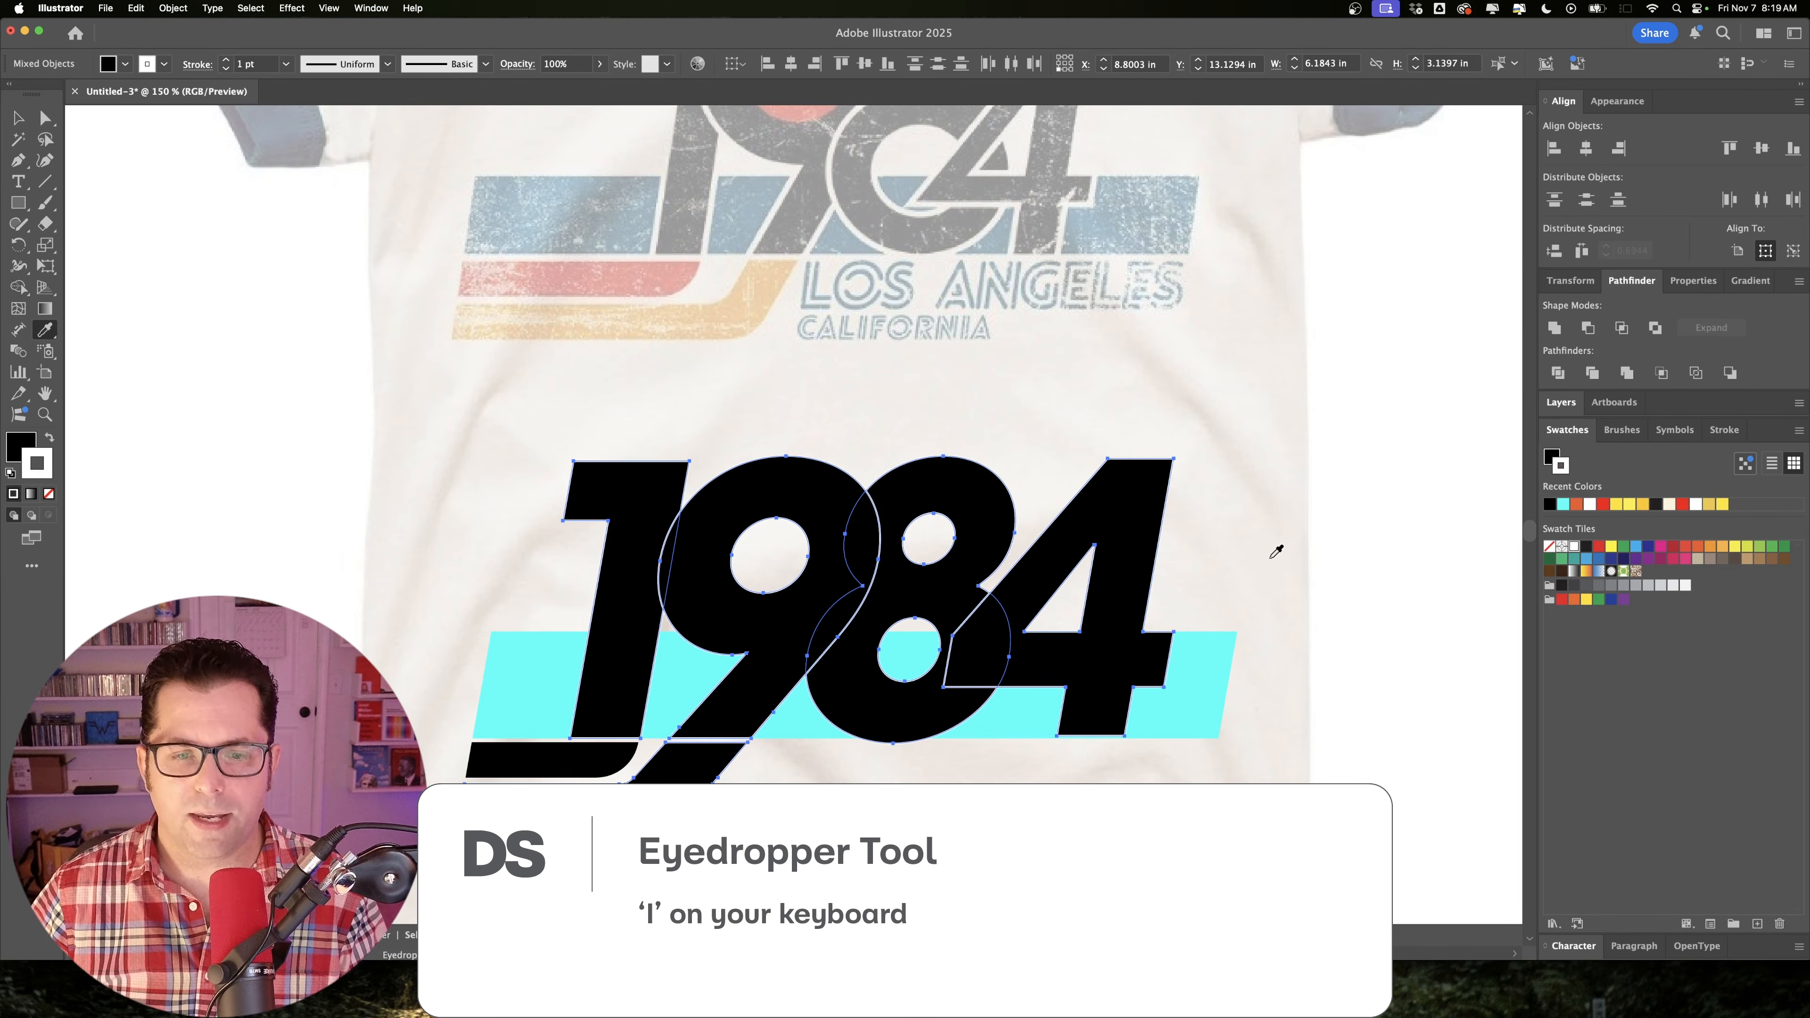
Align the numerals' white stroke to the outside and set its weight to 3 pt.
click(1733, 431)
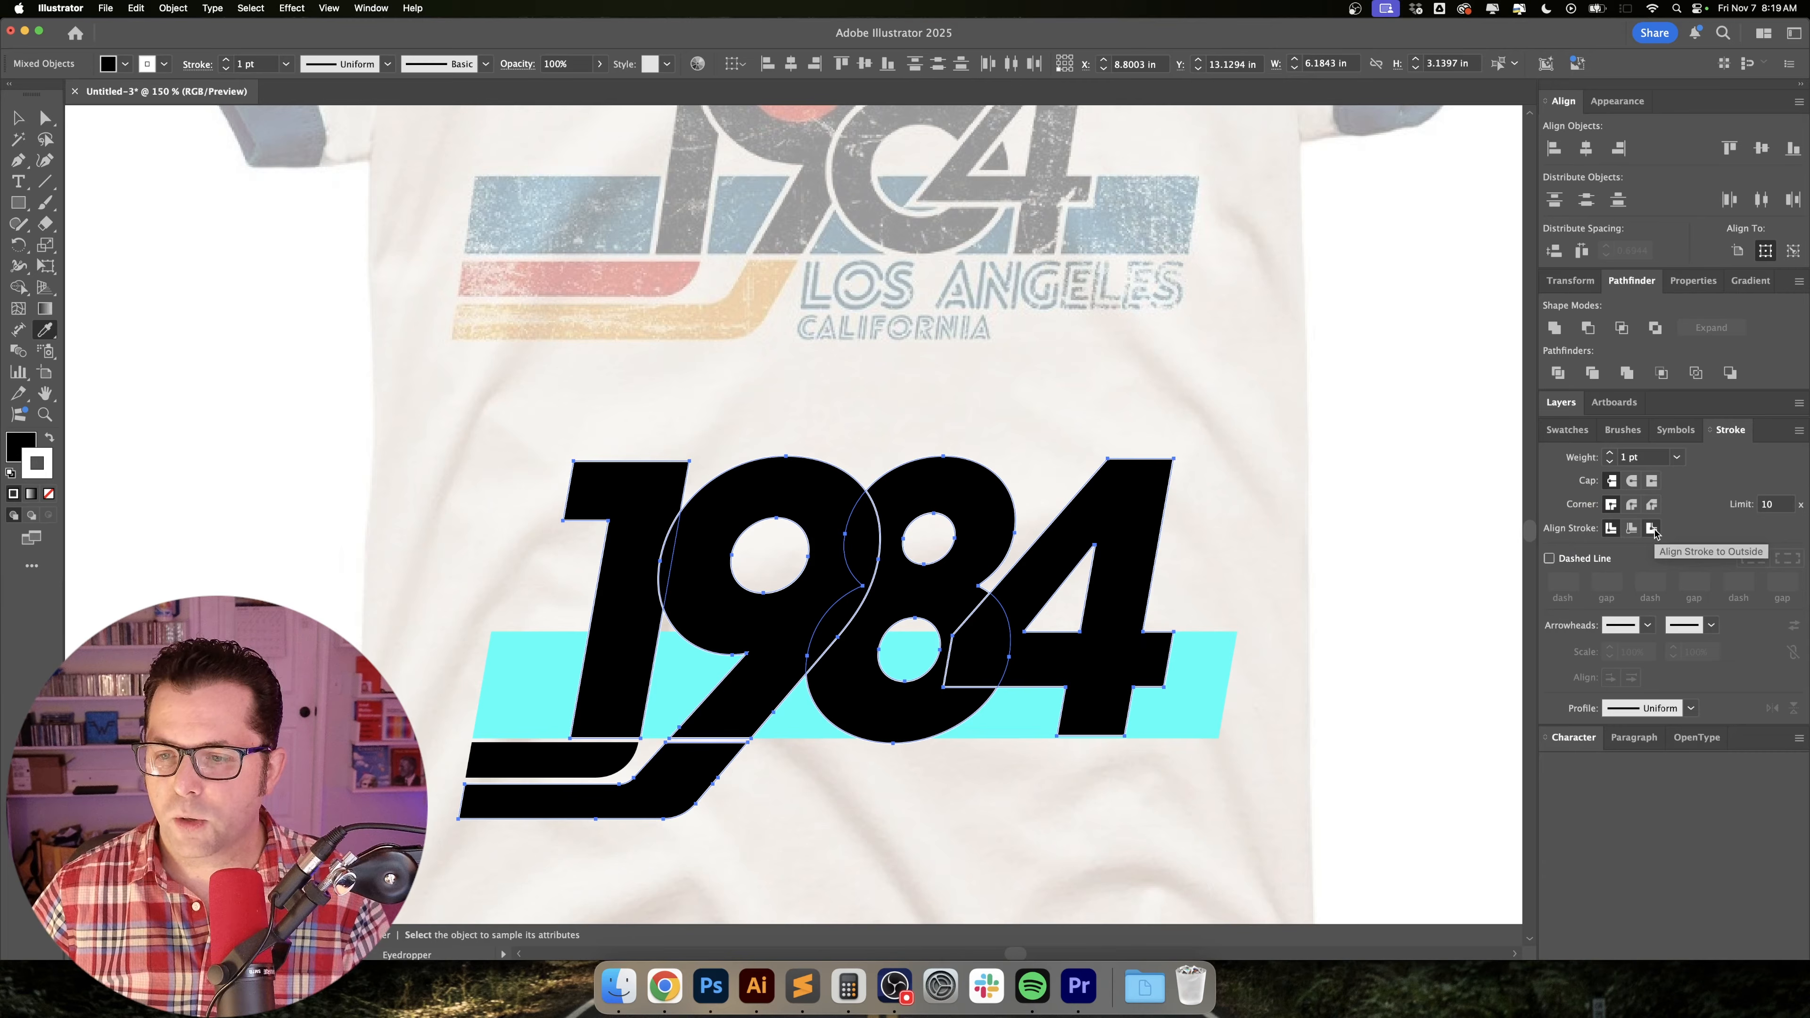
click(1652, 529)
click(1609, 454)
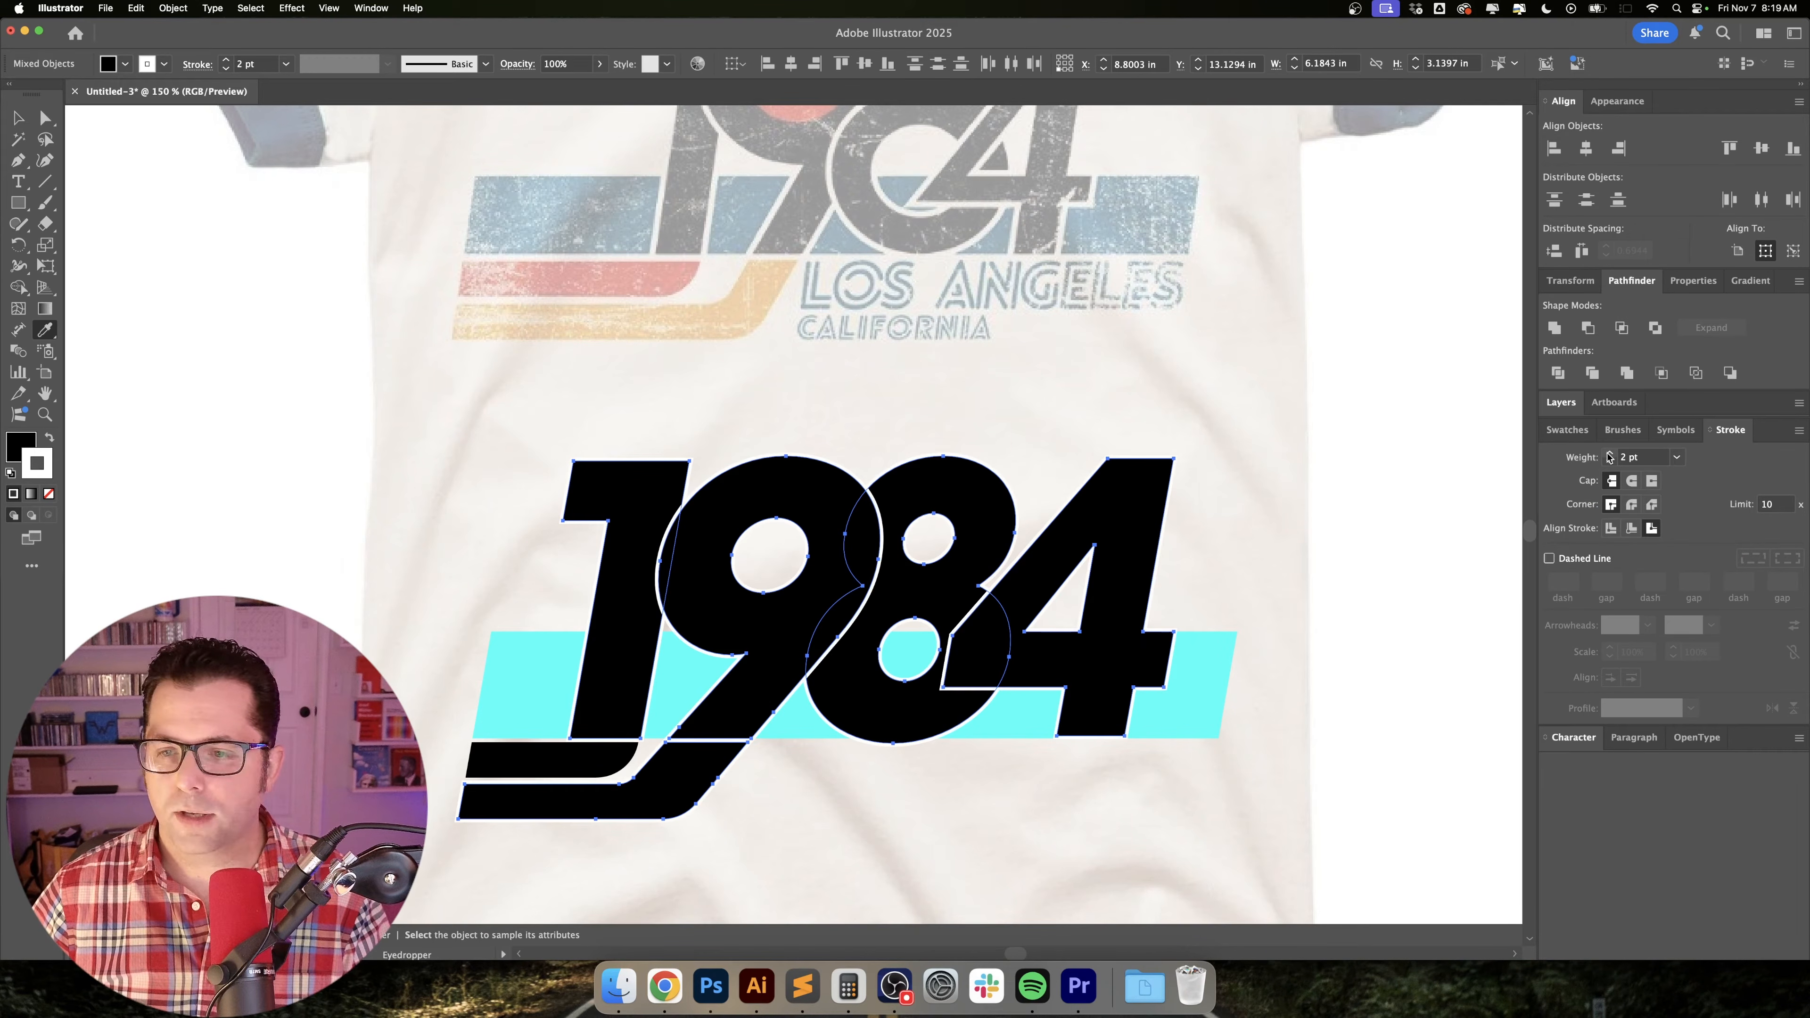
click(1609, 454)
key(v)
click(1441, 574)
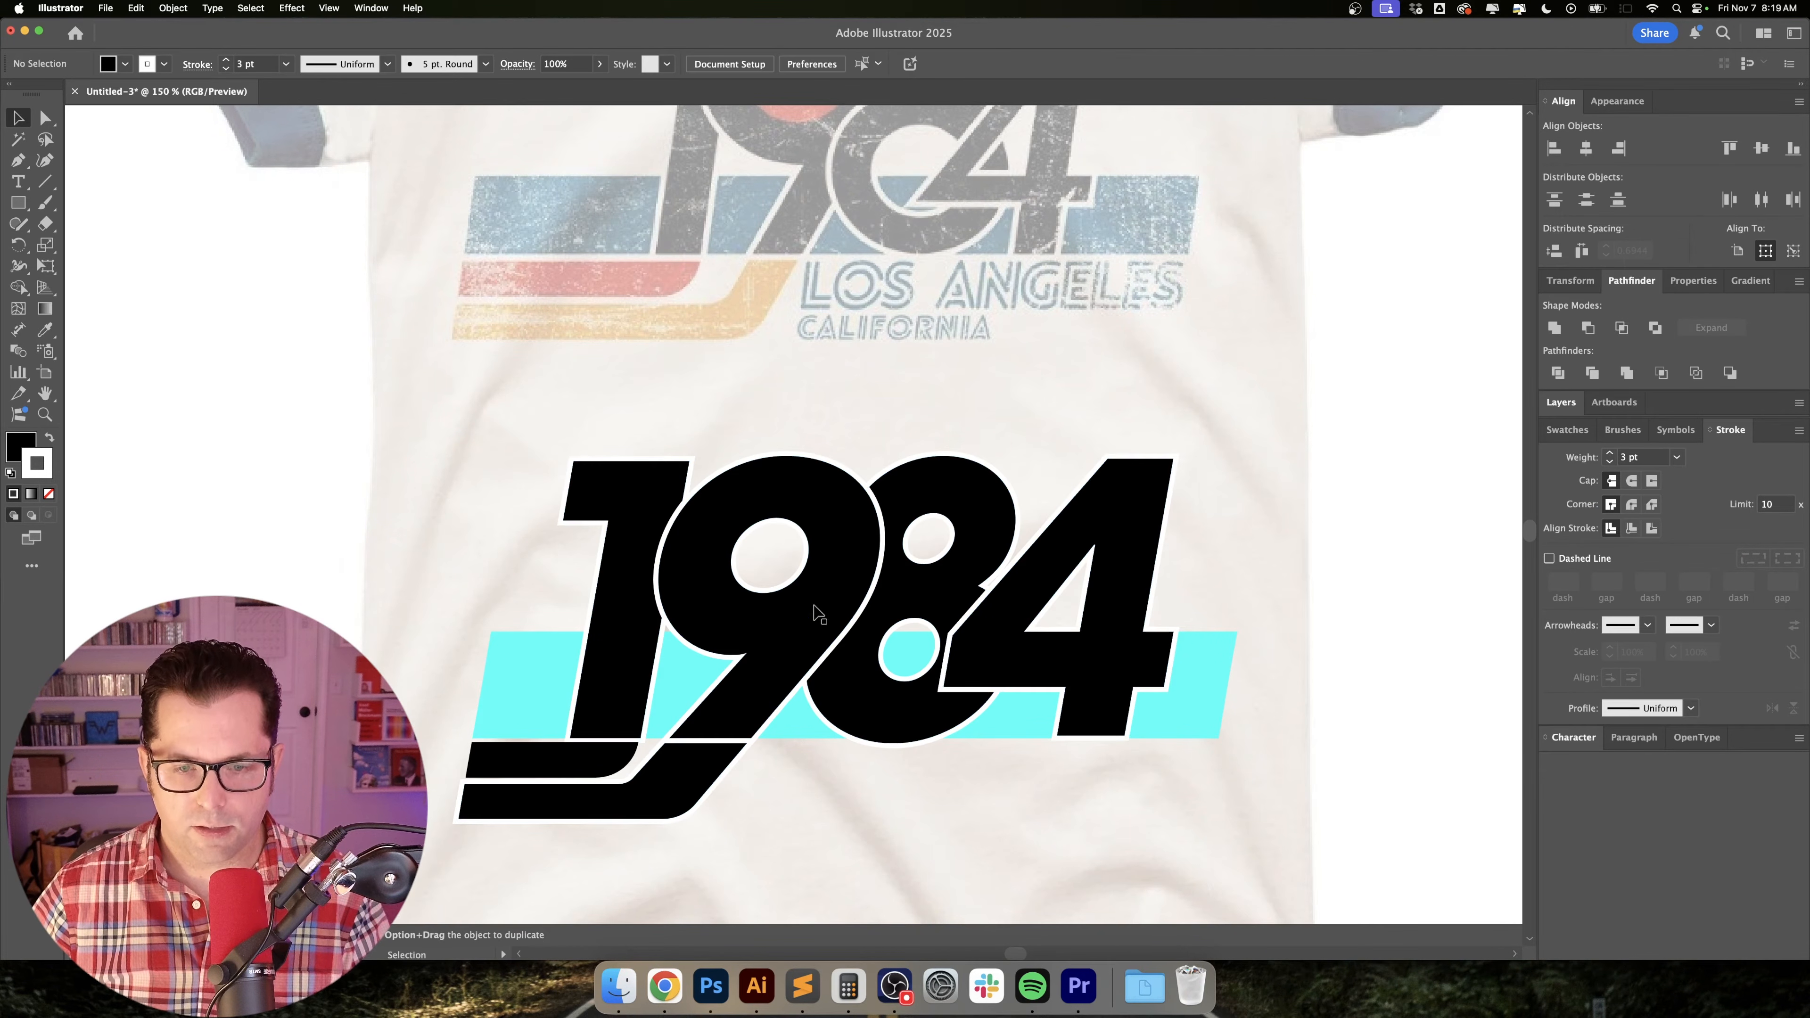
Bring the 8 forward in front of the 9, and bring the 4 forward in front of the 8.
scroll(941, 635, up, 5)
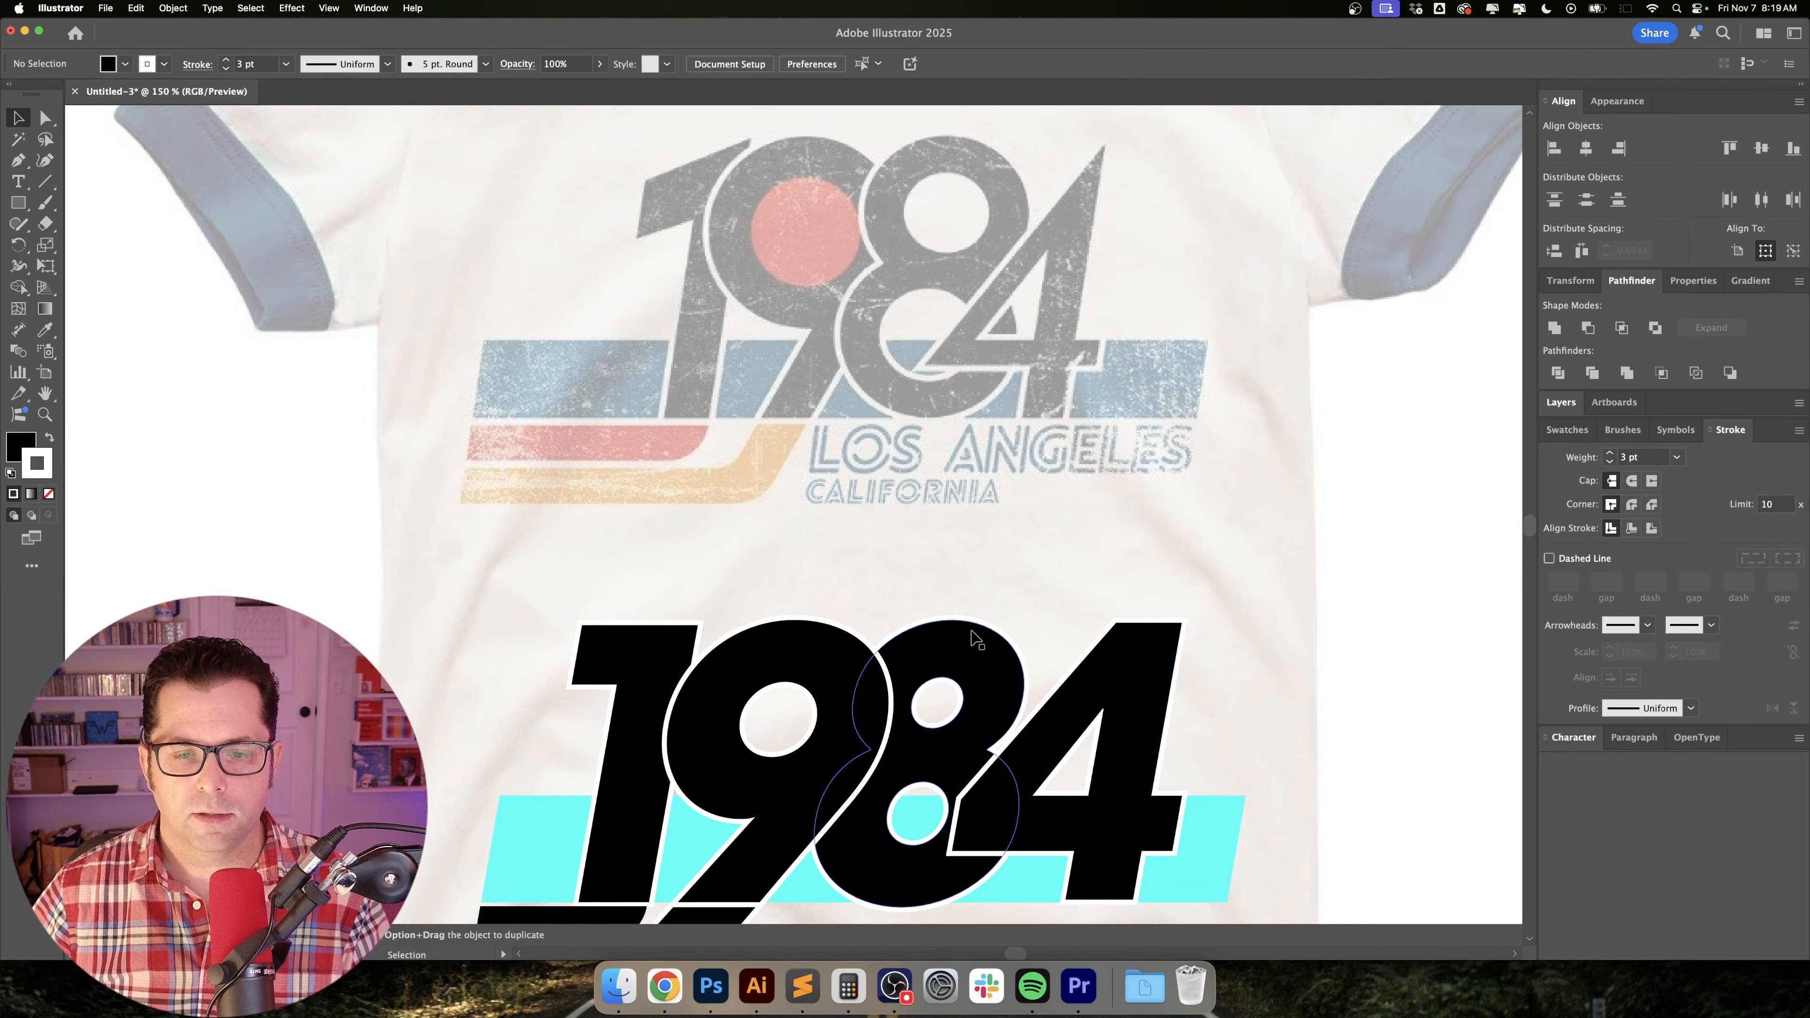
click(971, 657)
key(super+bracketright)
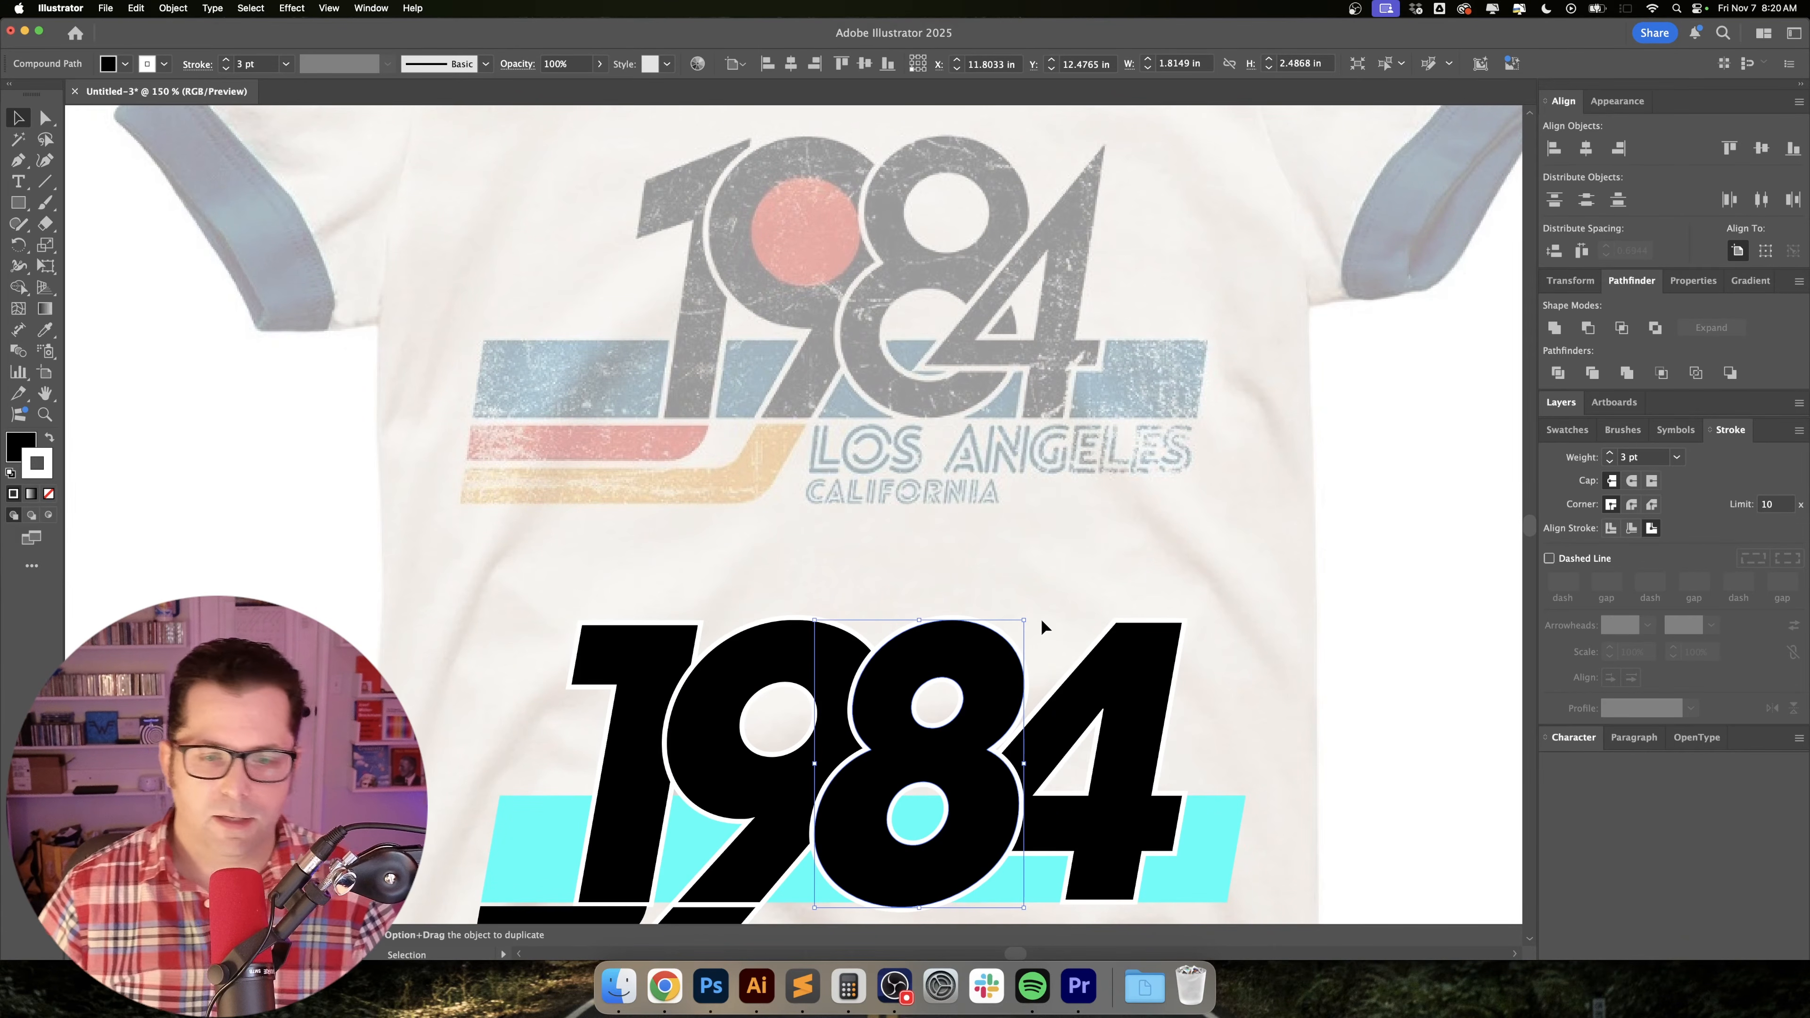
scroll(1140, 634, down, 2)
click(1138, 631)
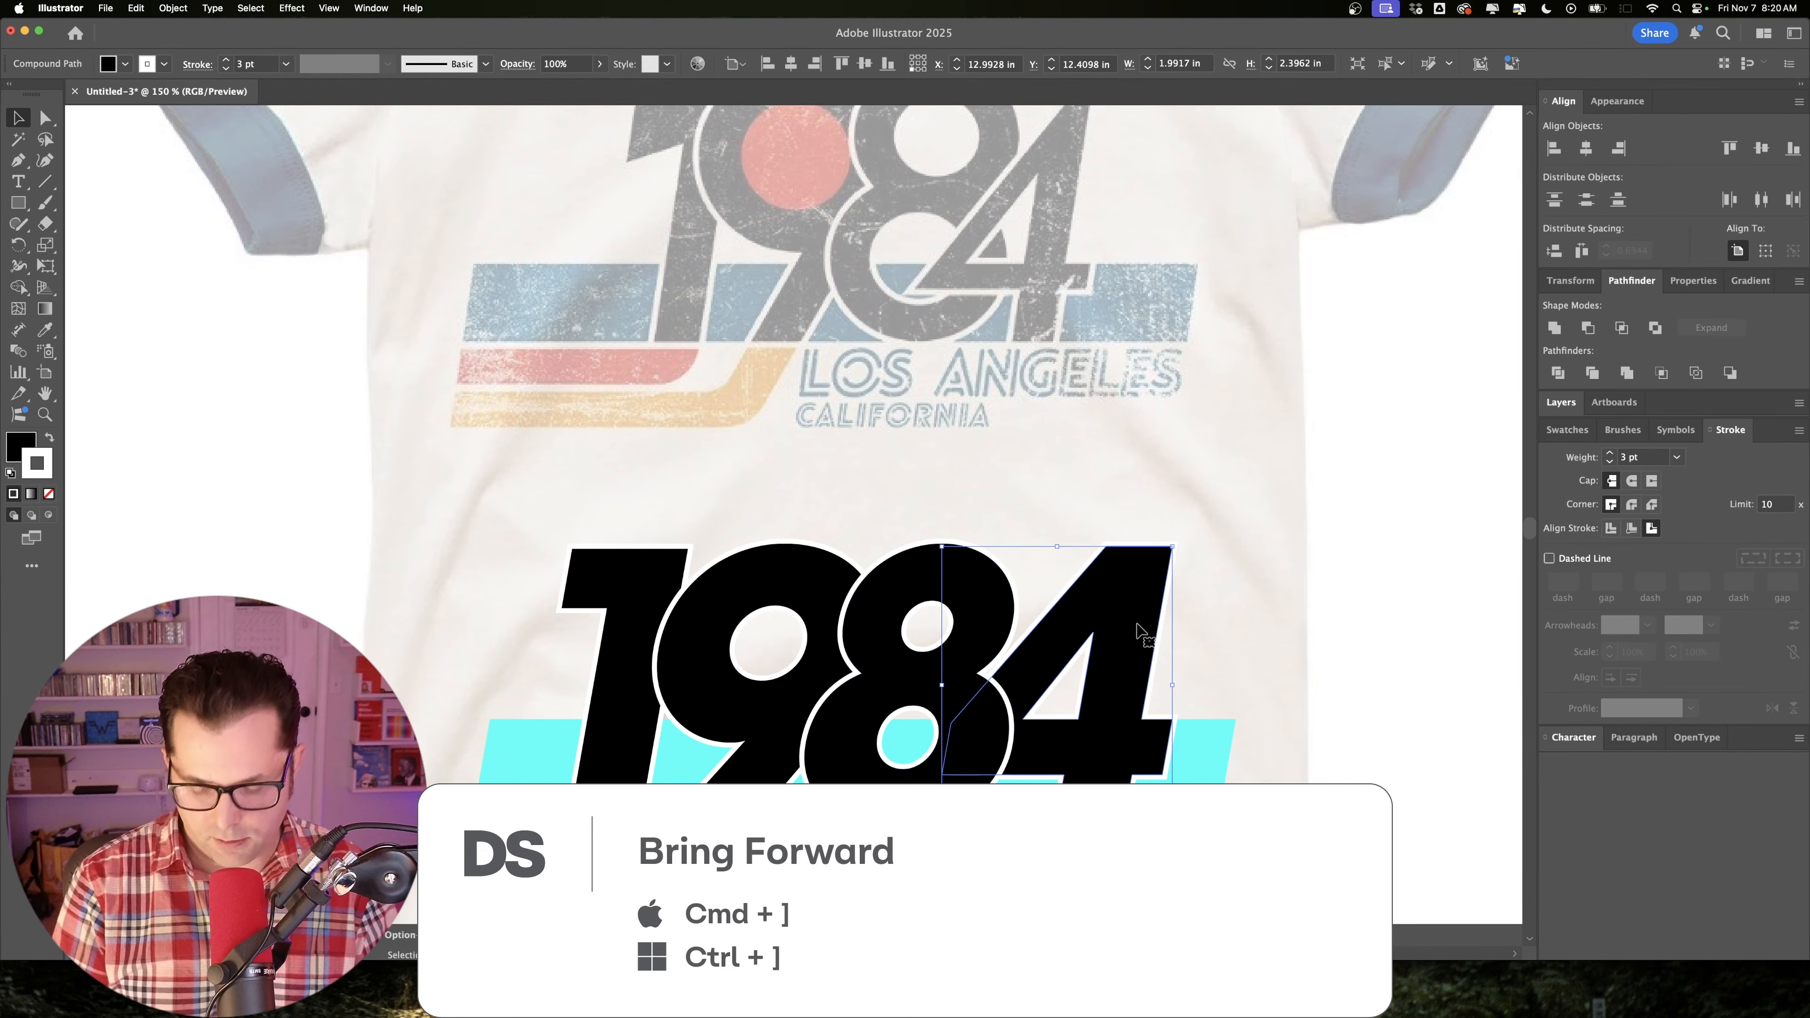
key(super+bracketright)
click(1331, 649)
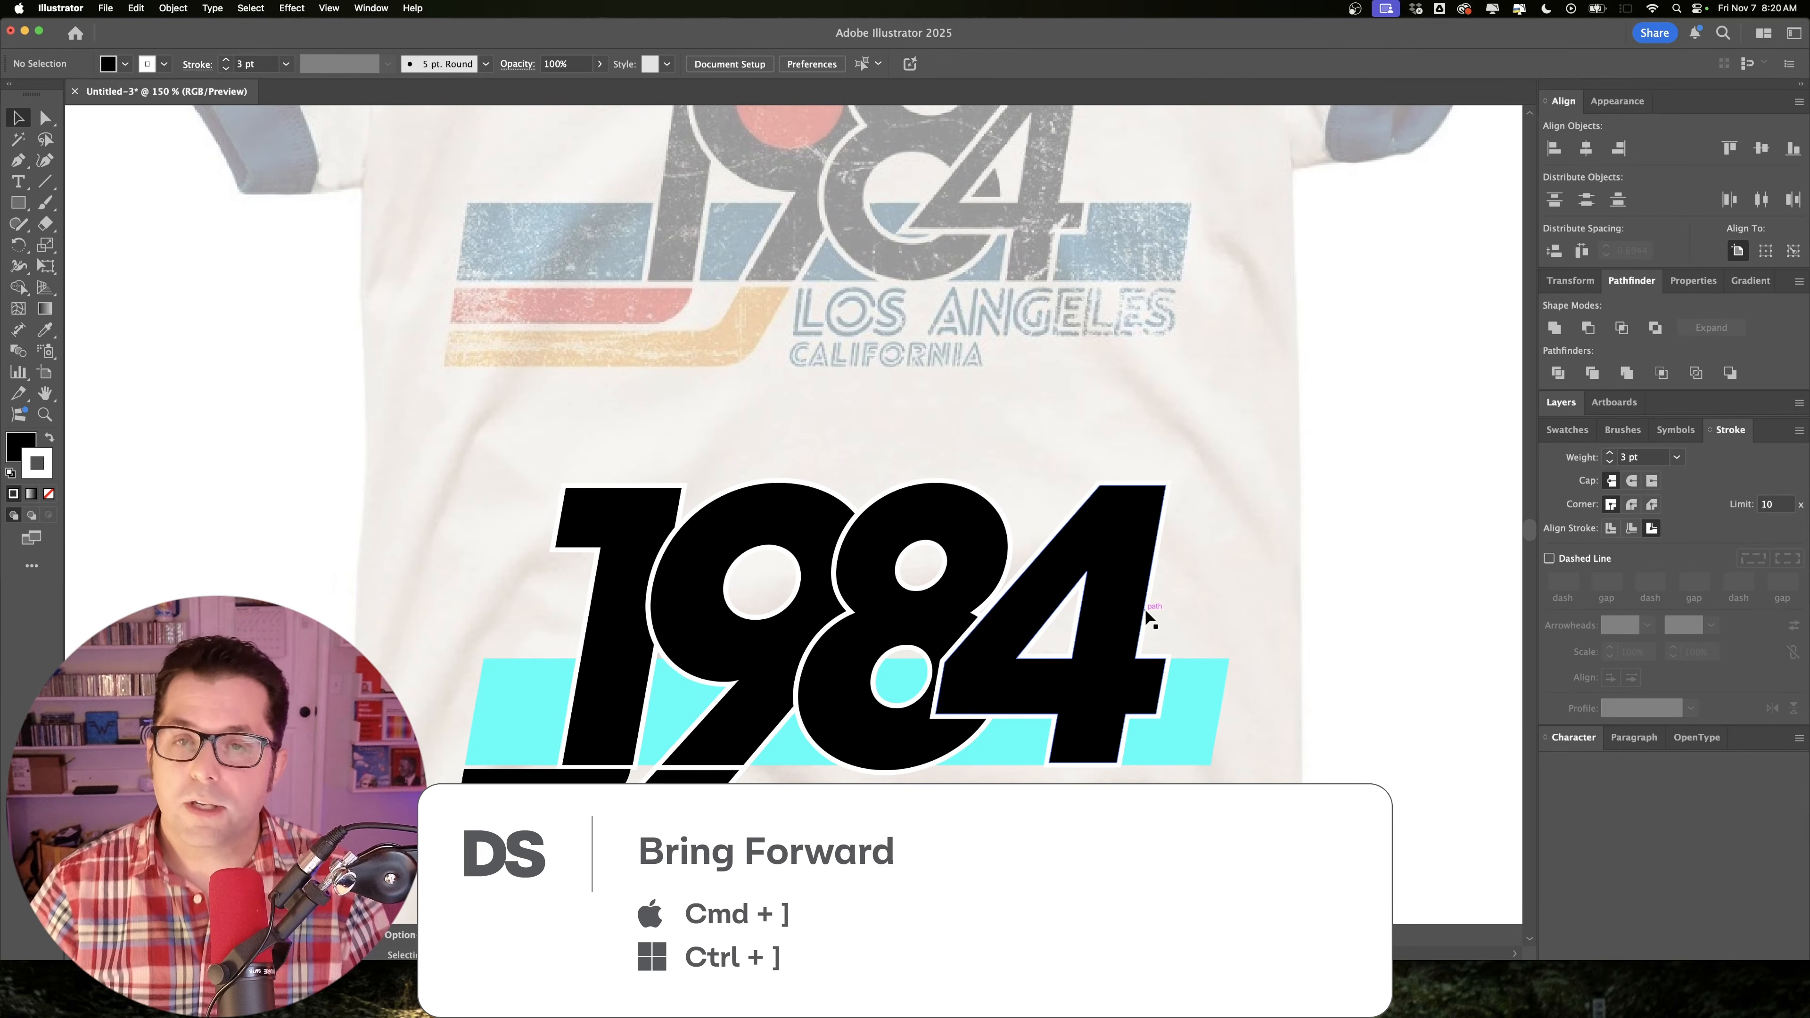
Reduce the white stroke around all the numerals to 2 pt.
scroll(1099, 703, down, 2)
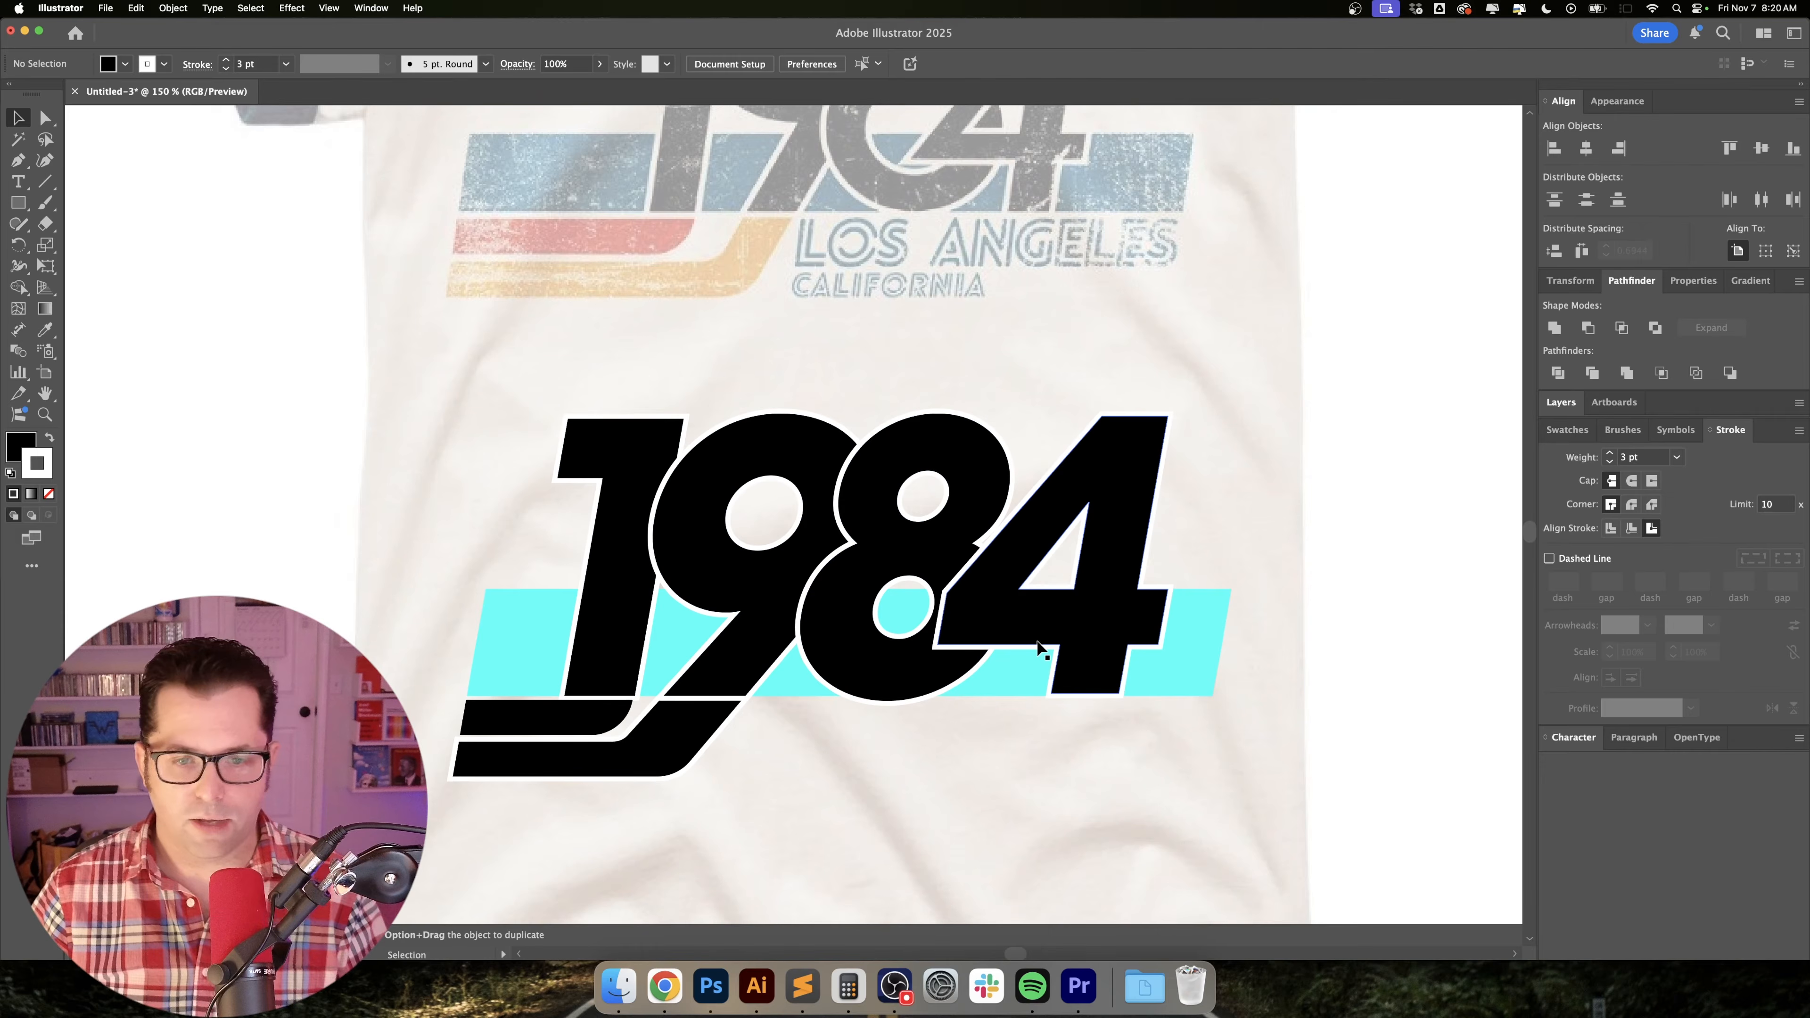
scroll(403, 316, down, 2)
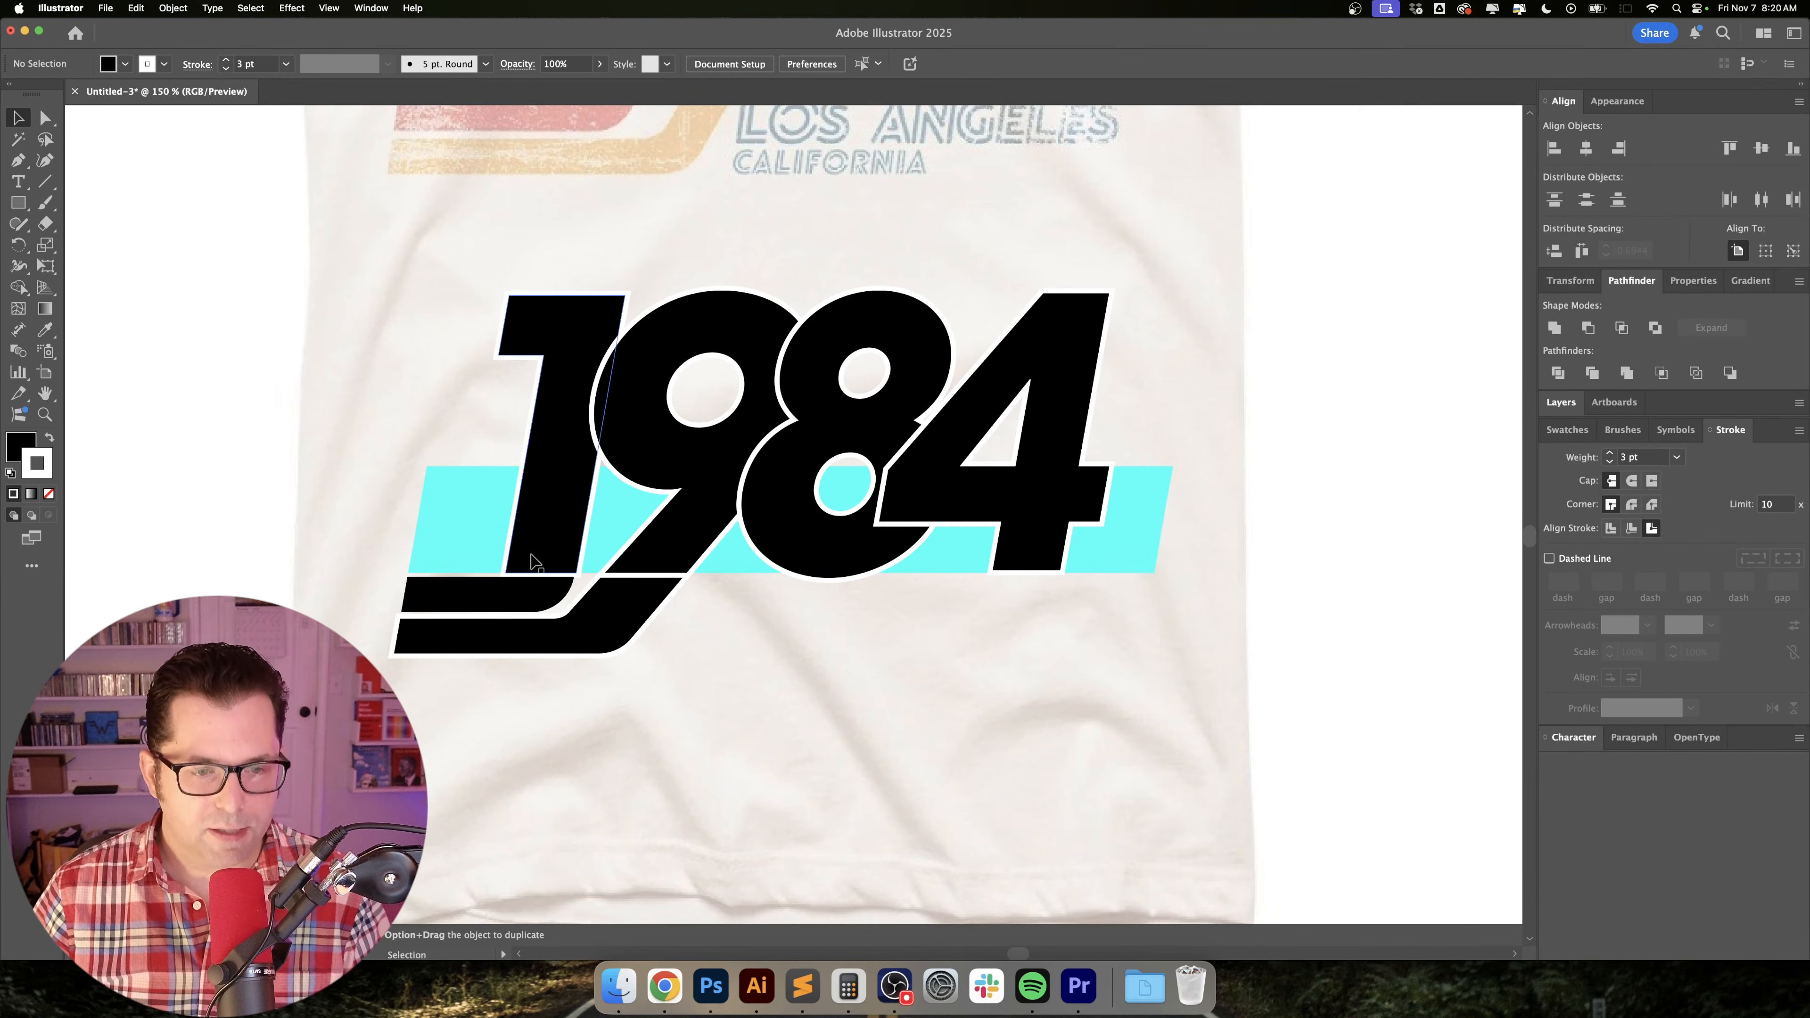
scroll(530, 565, up, 5)
scroll(536, 563, down, 3)
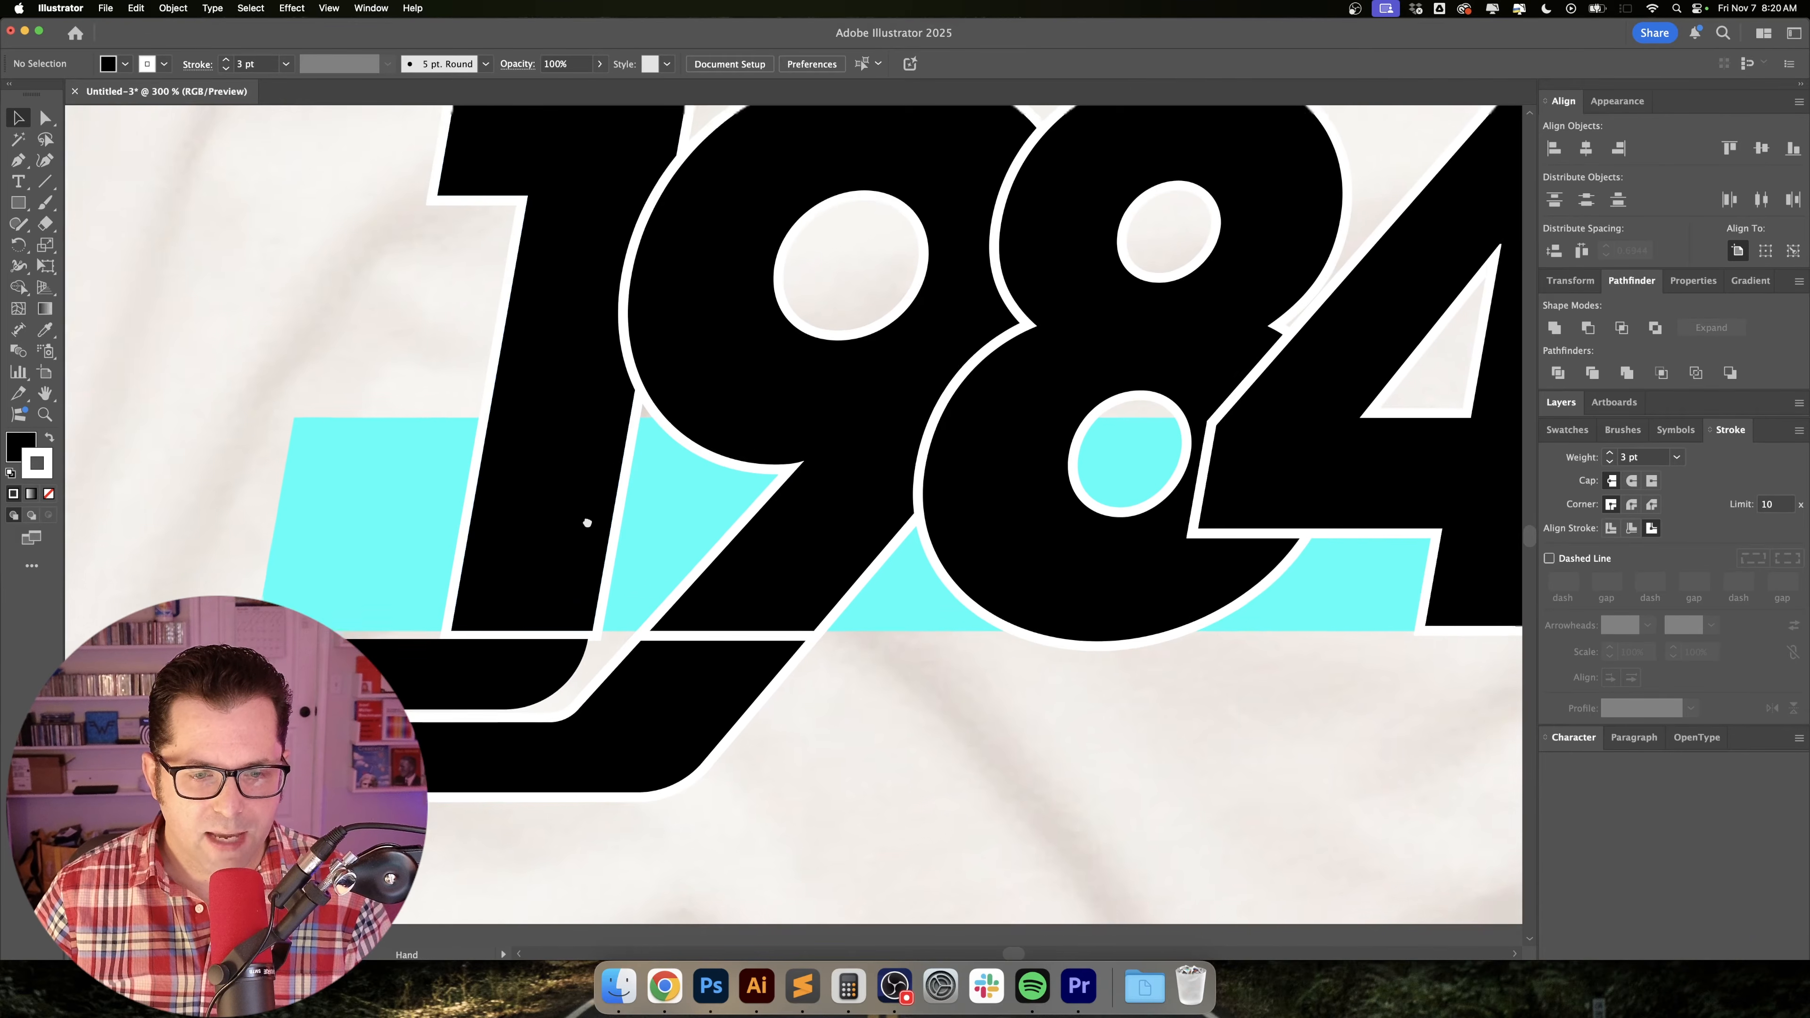
drag(419, 271, 1313, 385)
click(224, 71)
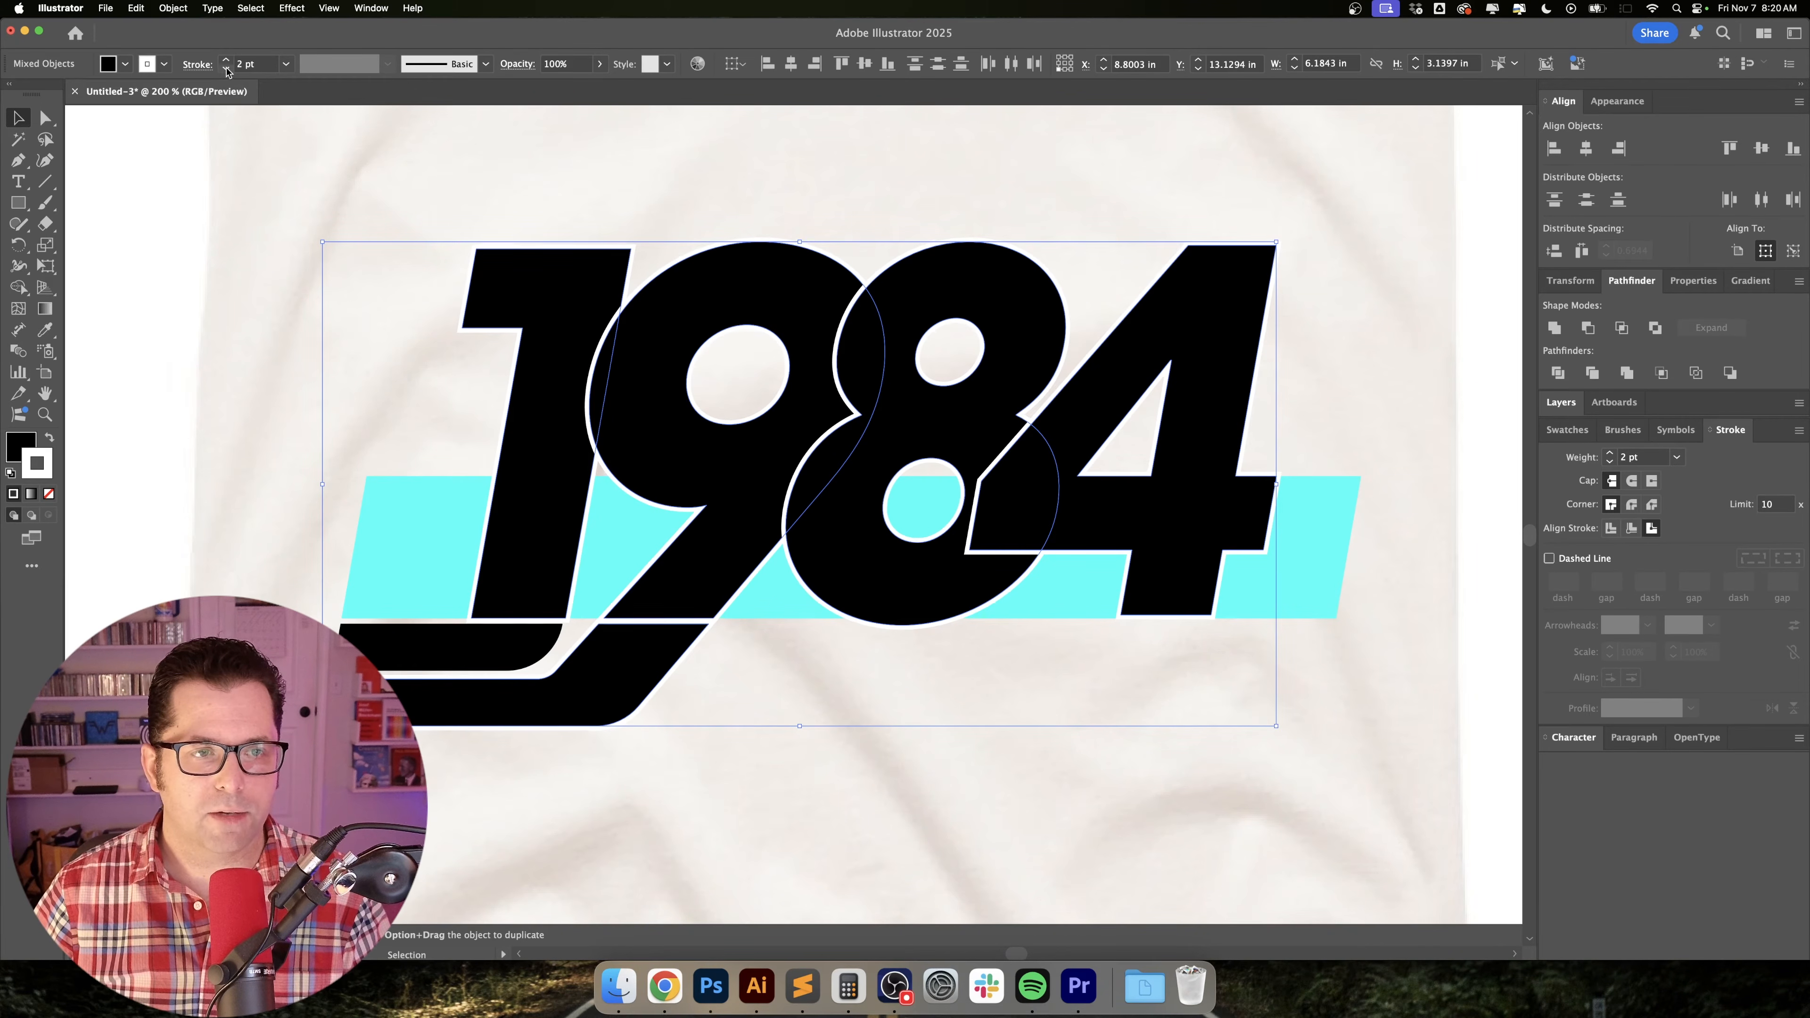
click(256, 295)
Expand the outlined numerals and the cyan stripe, and divide them into separate pieces with Pathfinder.
scroll(563, 649, up, 5)
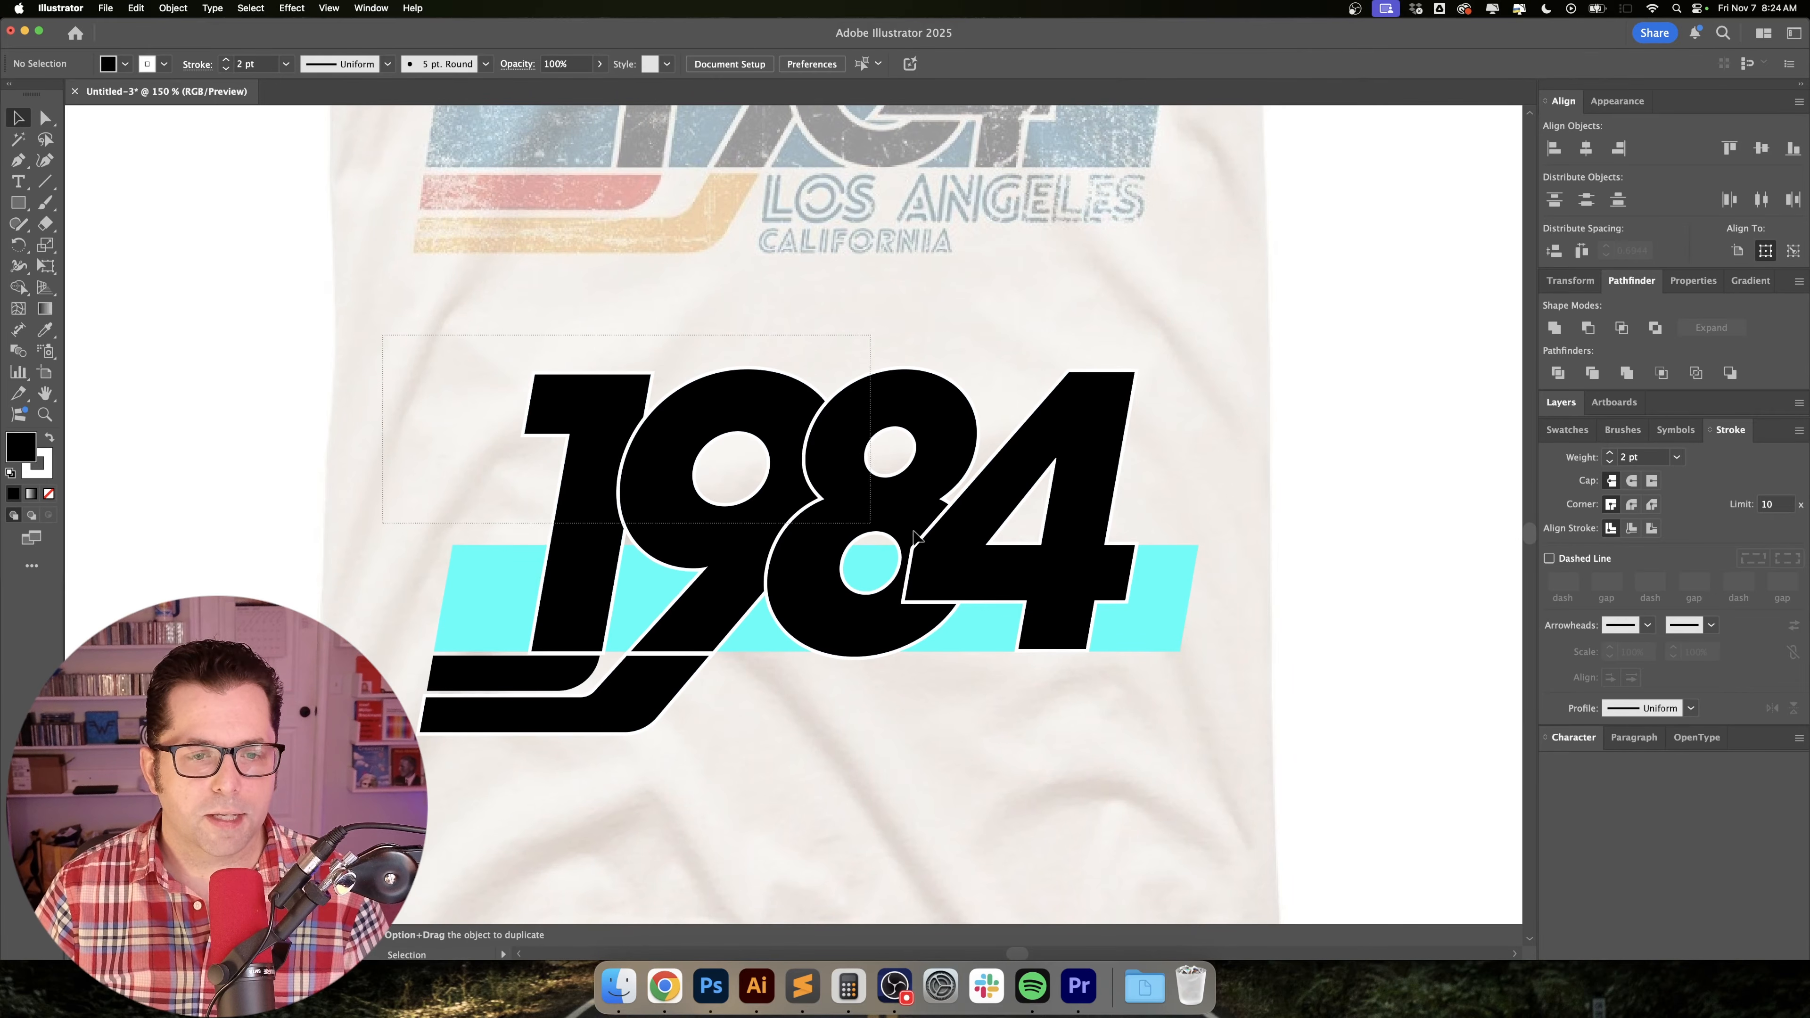
drag(1212, 583, 713, 456)
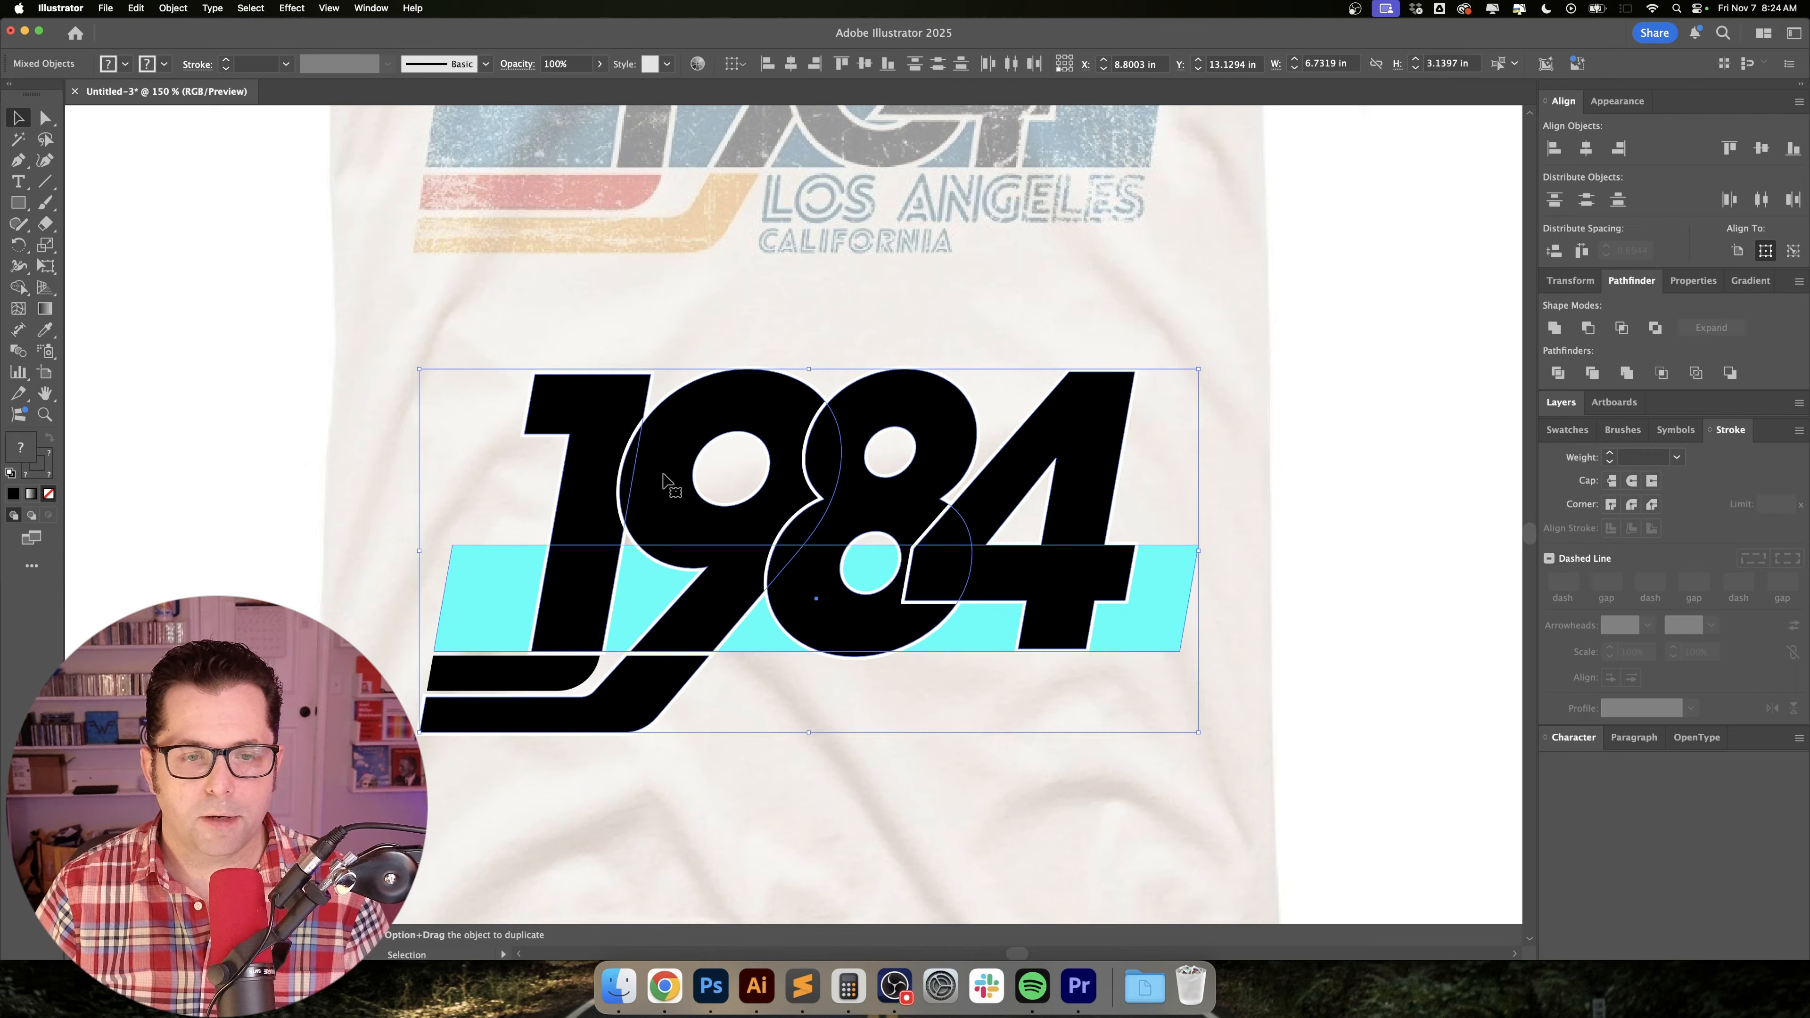
click(171, 8)
click(183, 232)
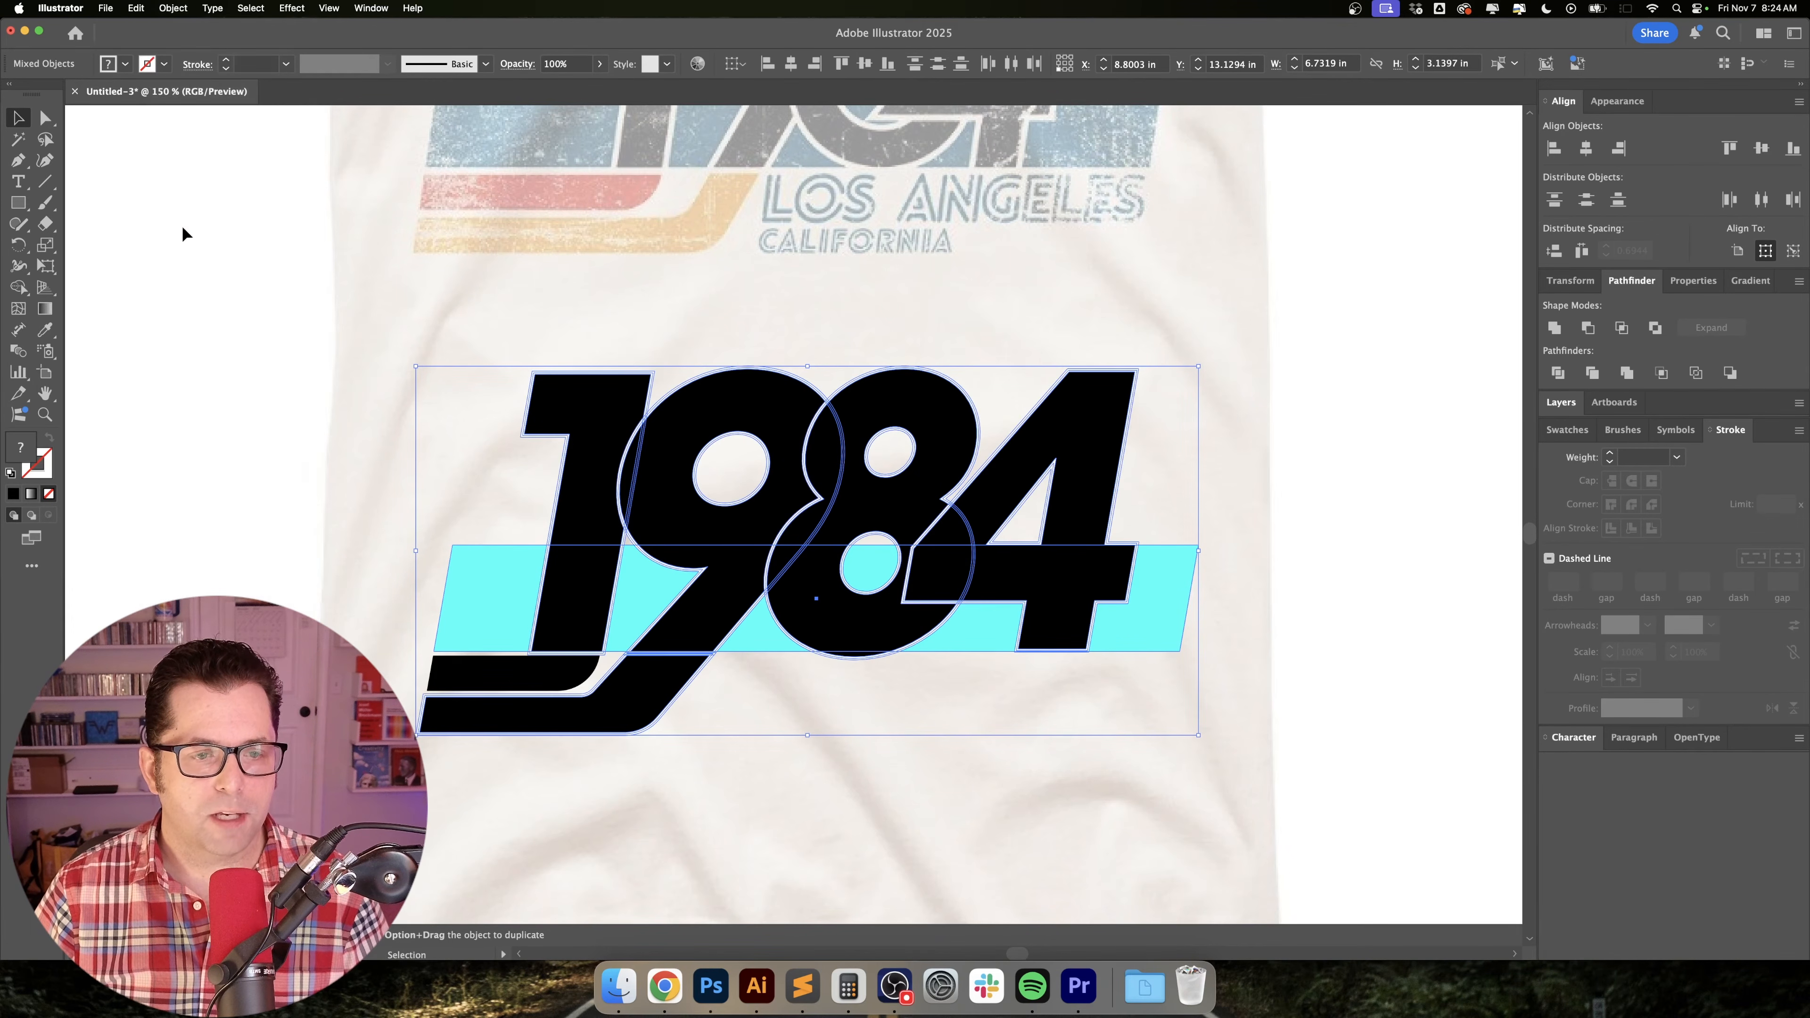
click(1550, 374)
click(1272, 489)
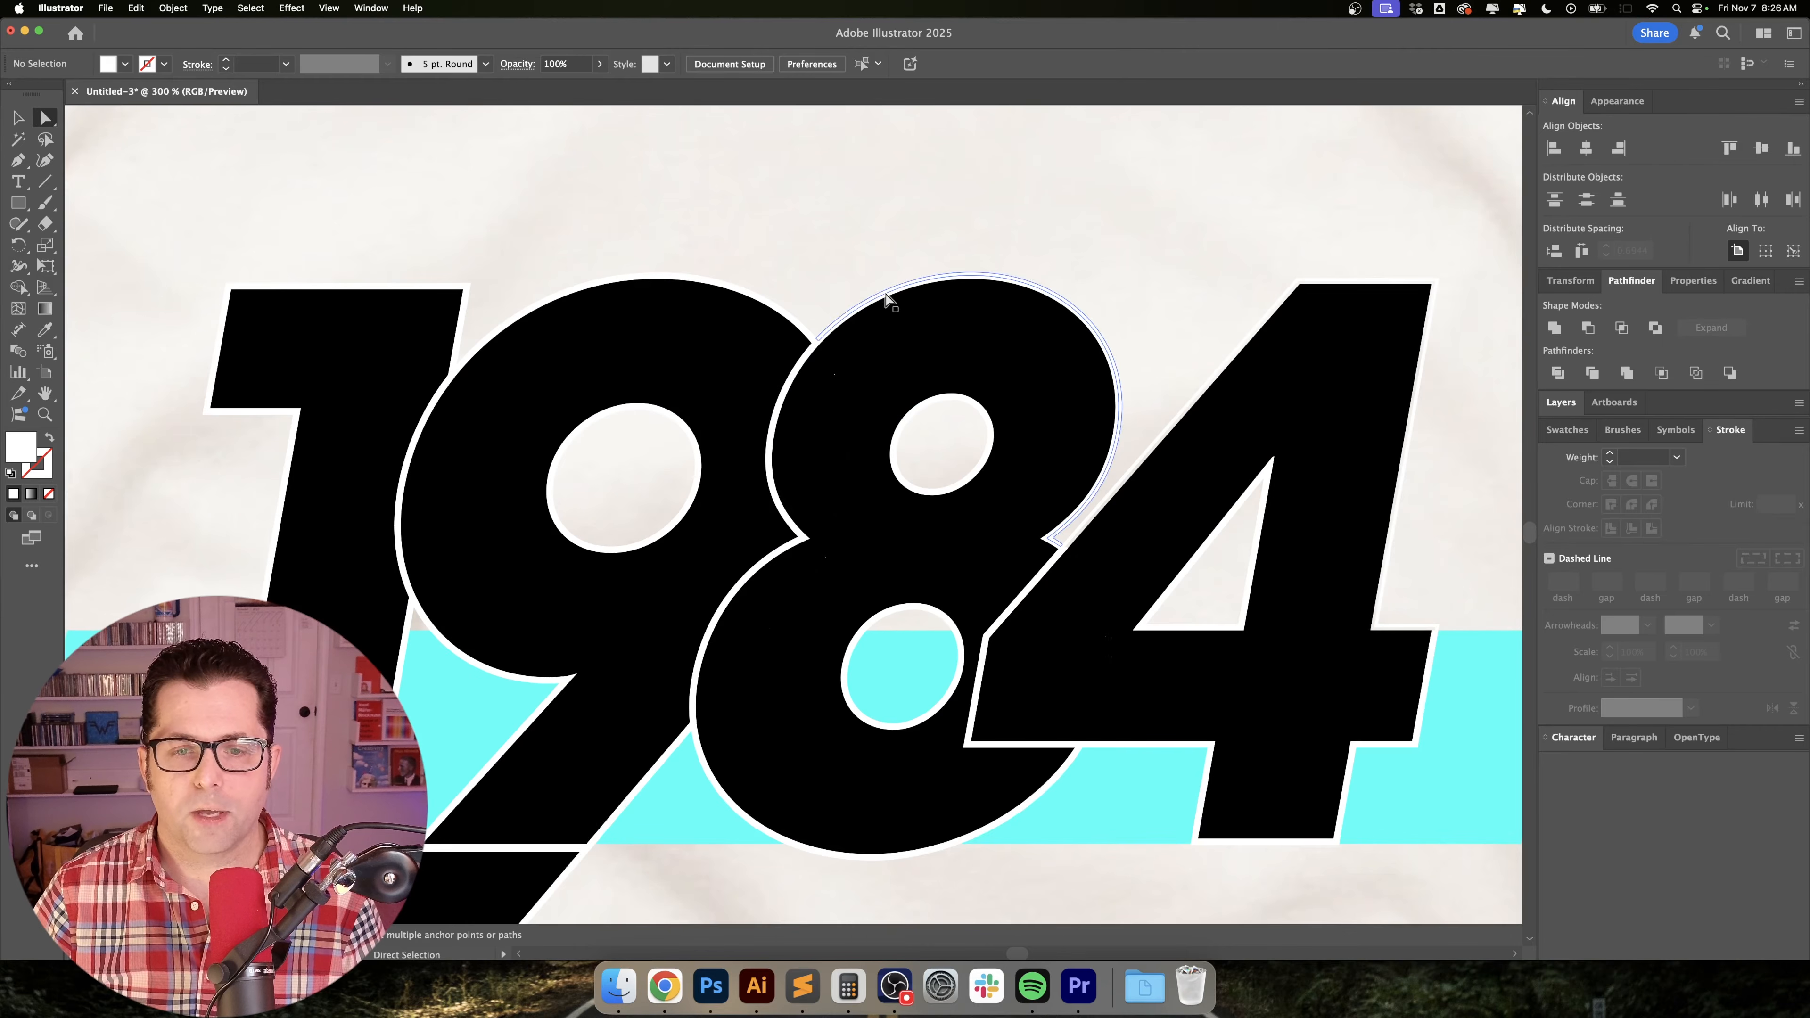
Select every piece with the same white fill as the 8's outline and delete them all.
scroll(887, 299, up, 5)
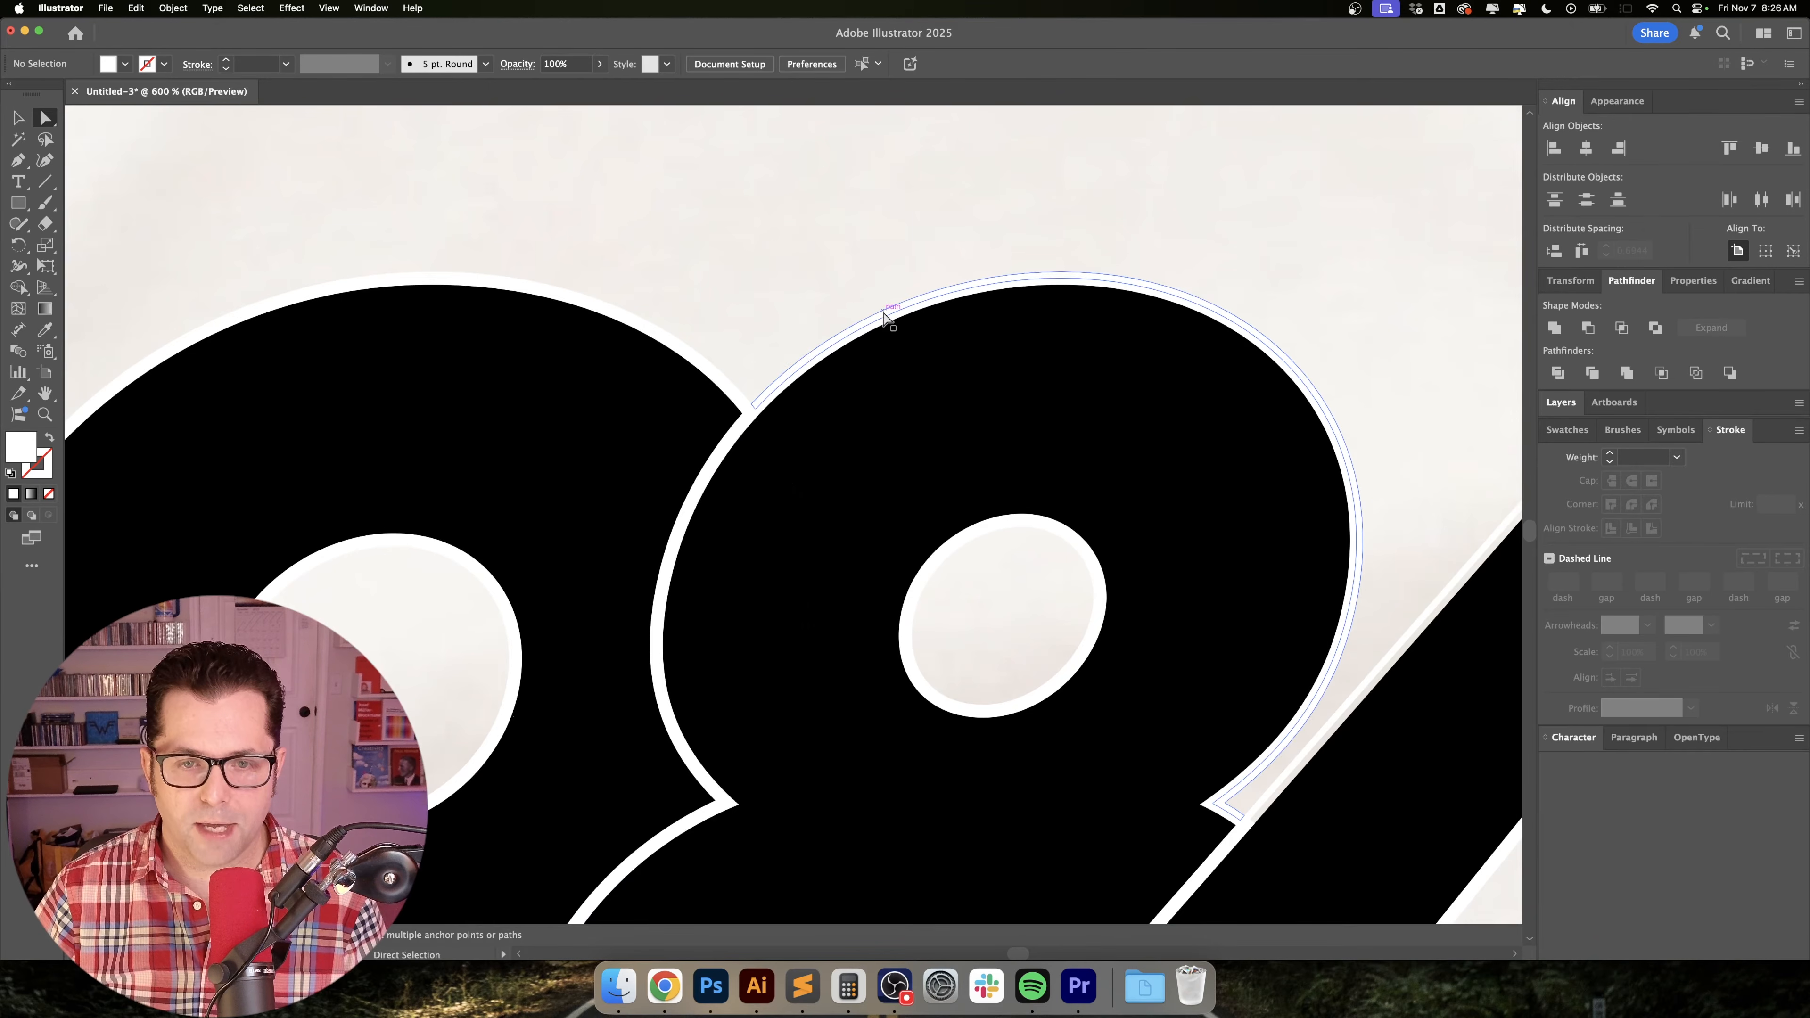
scroll(885, 314, up, 4)
click(895, 312)
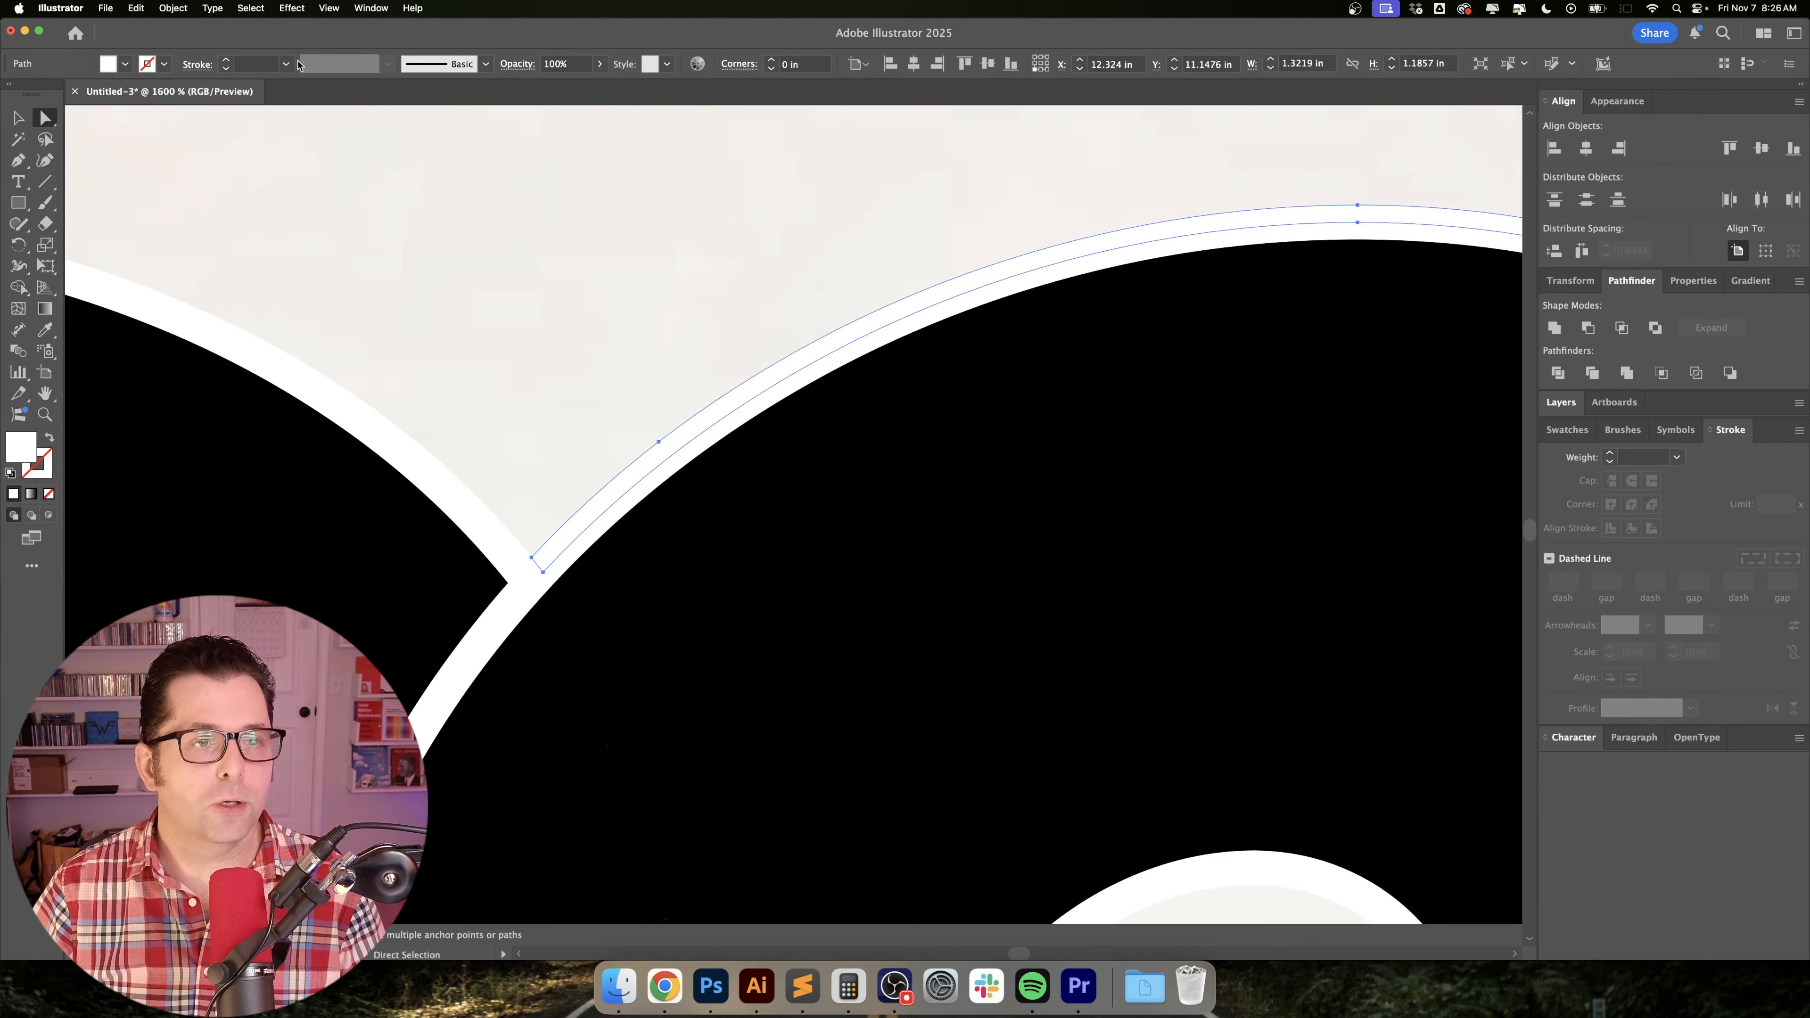
click(251, 7)
mouse_move(307, 153)
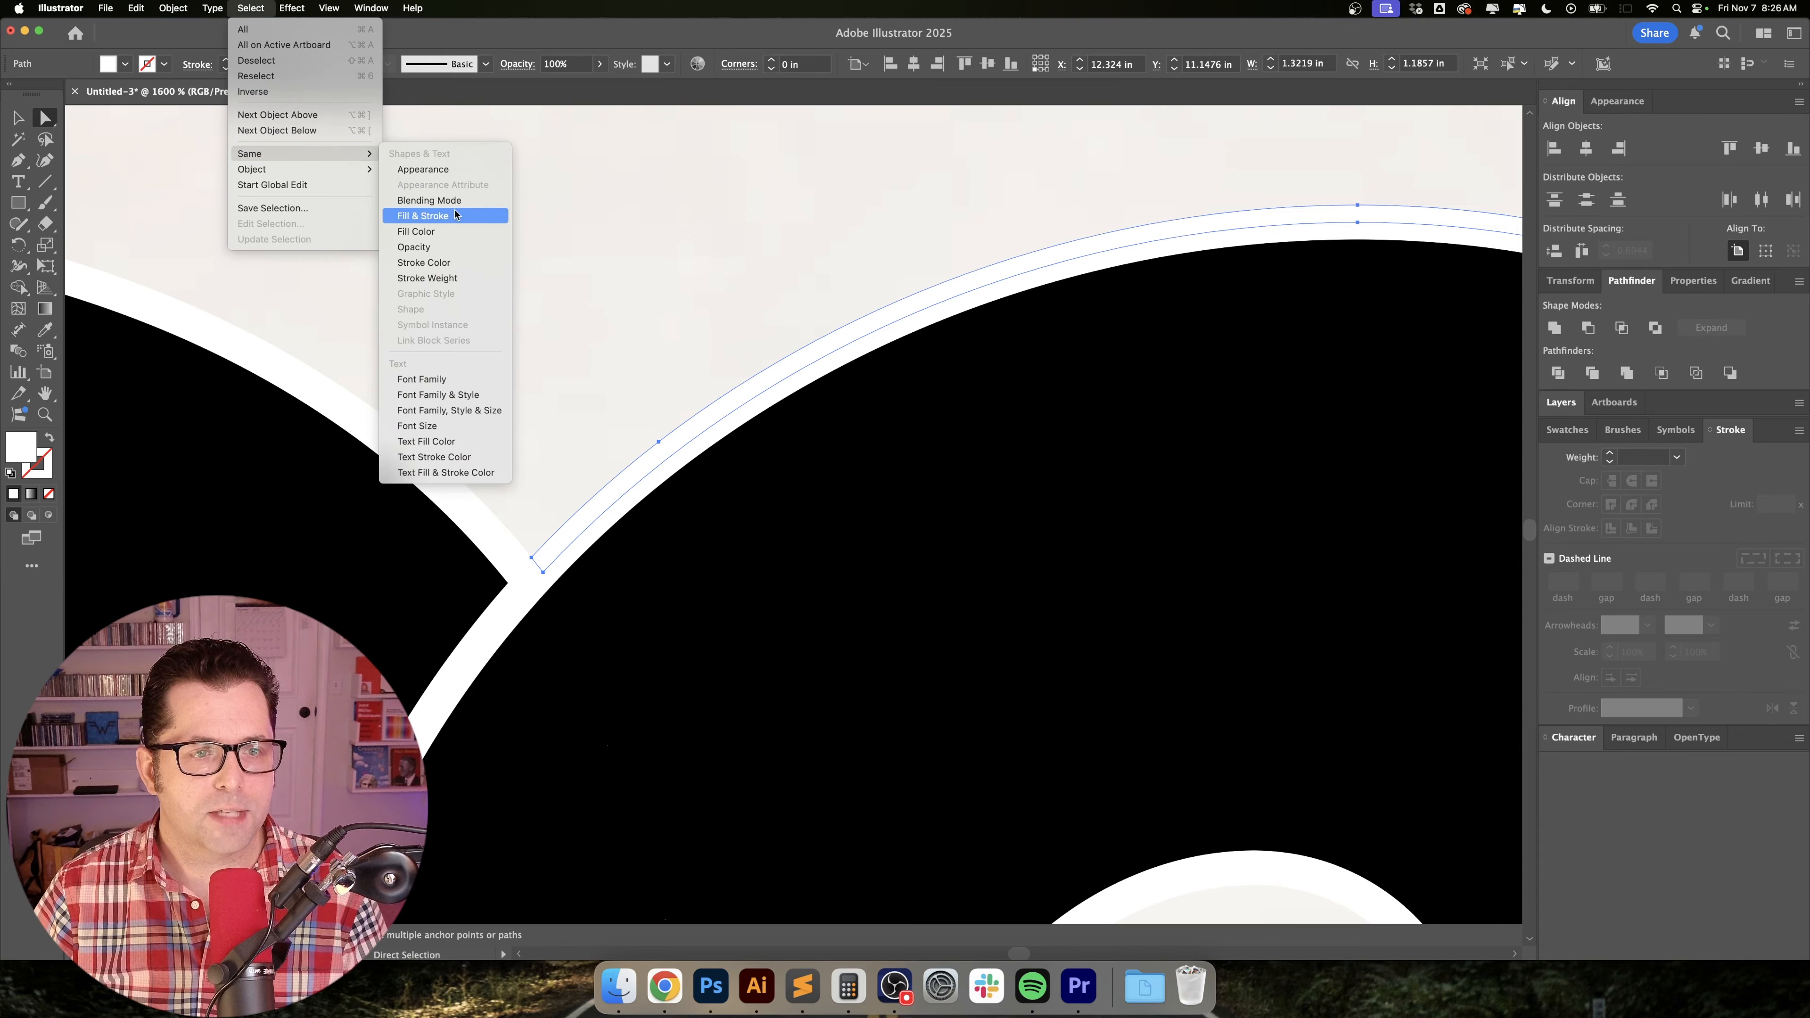
click(456, 234)
scroll(780, 325, down, 8)
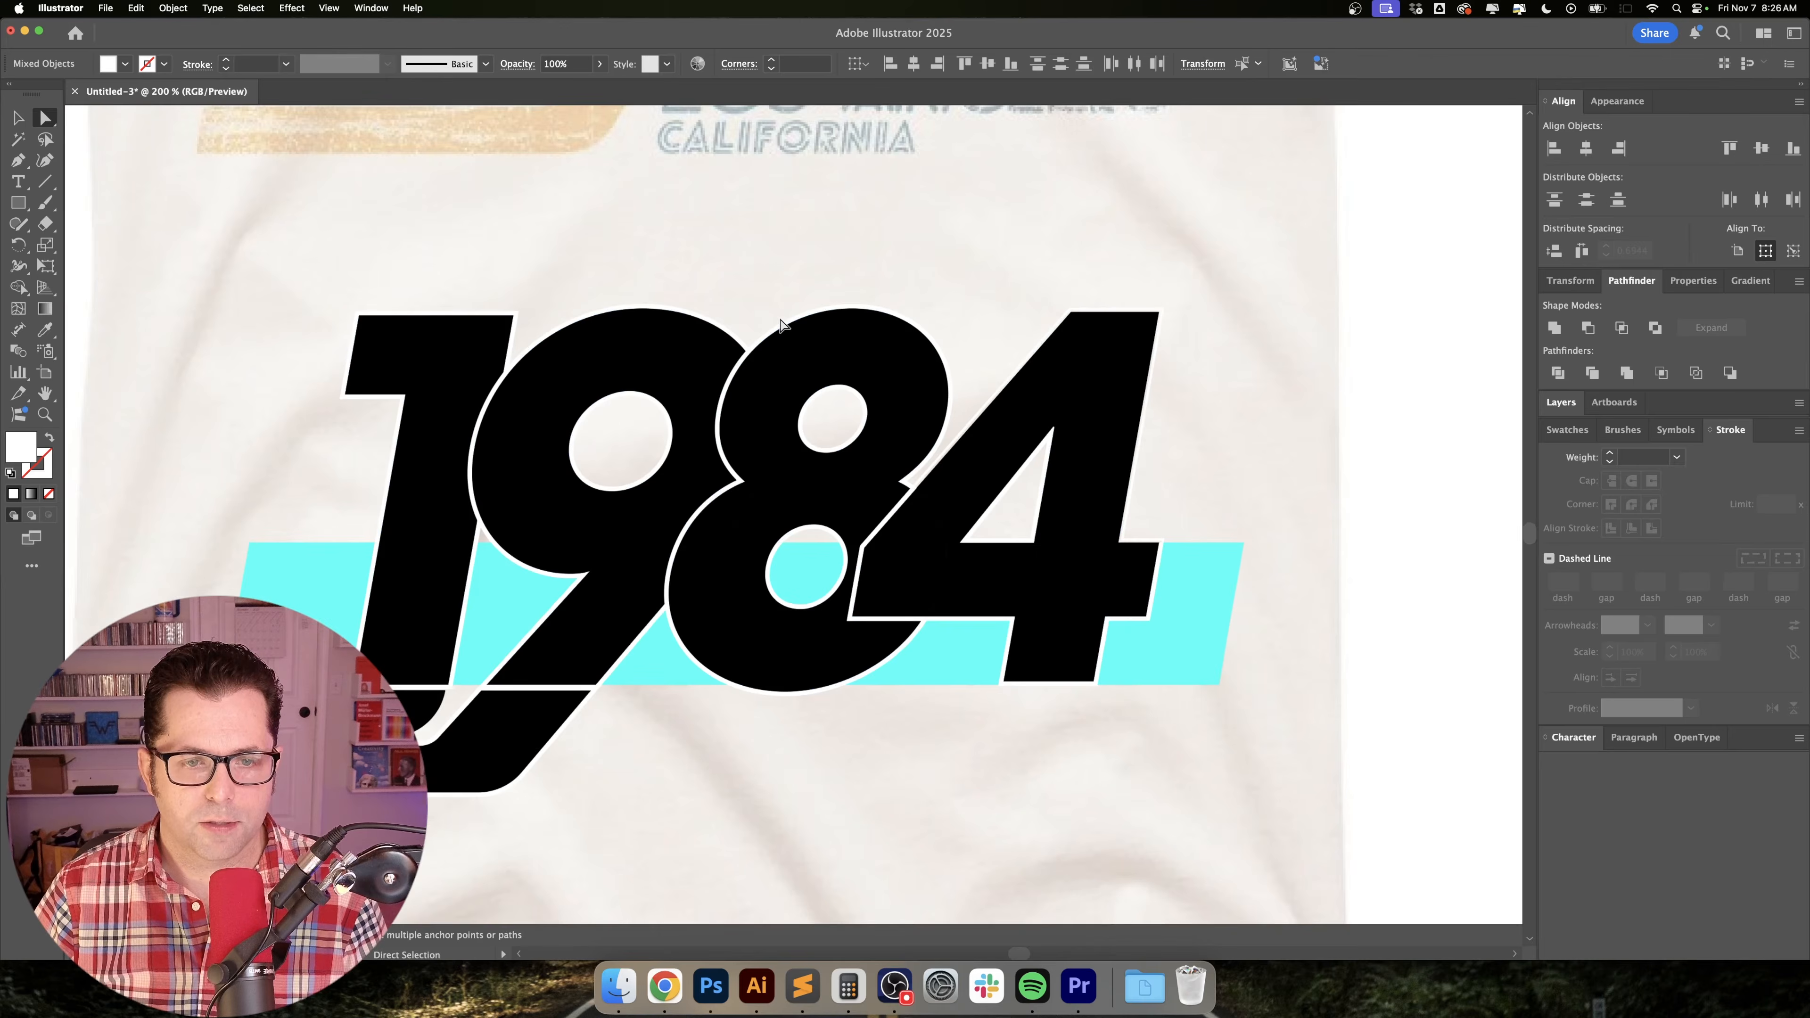
scroll(781, 325, down, 2)
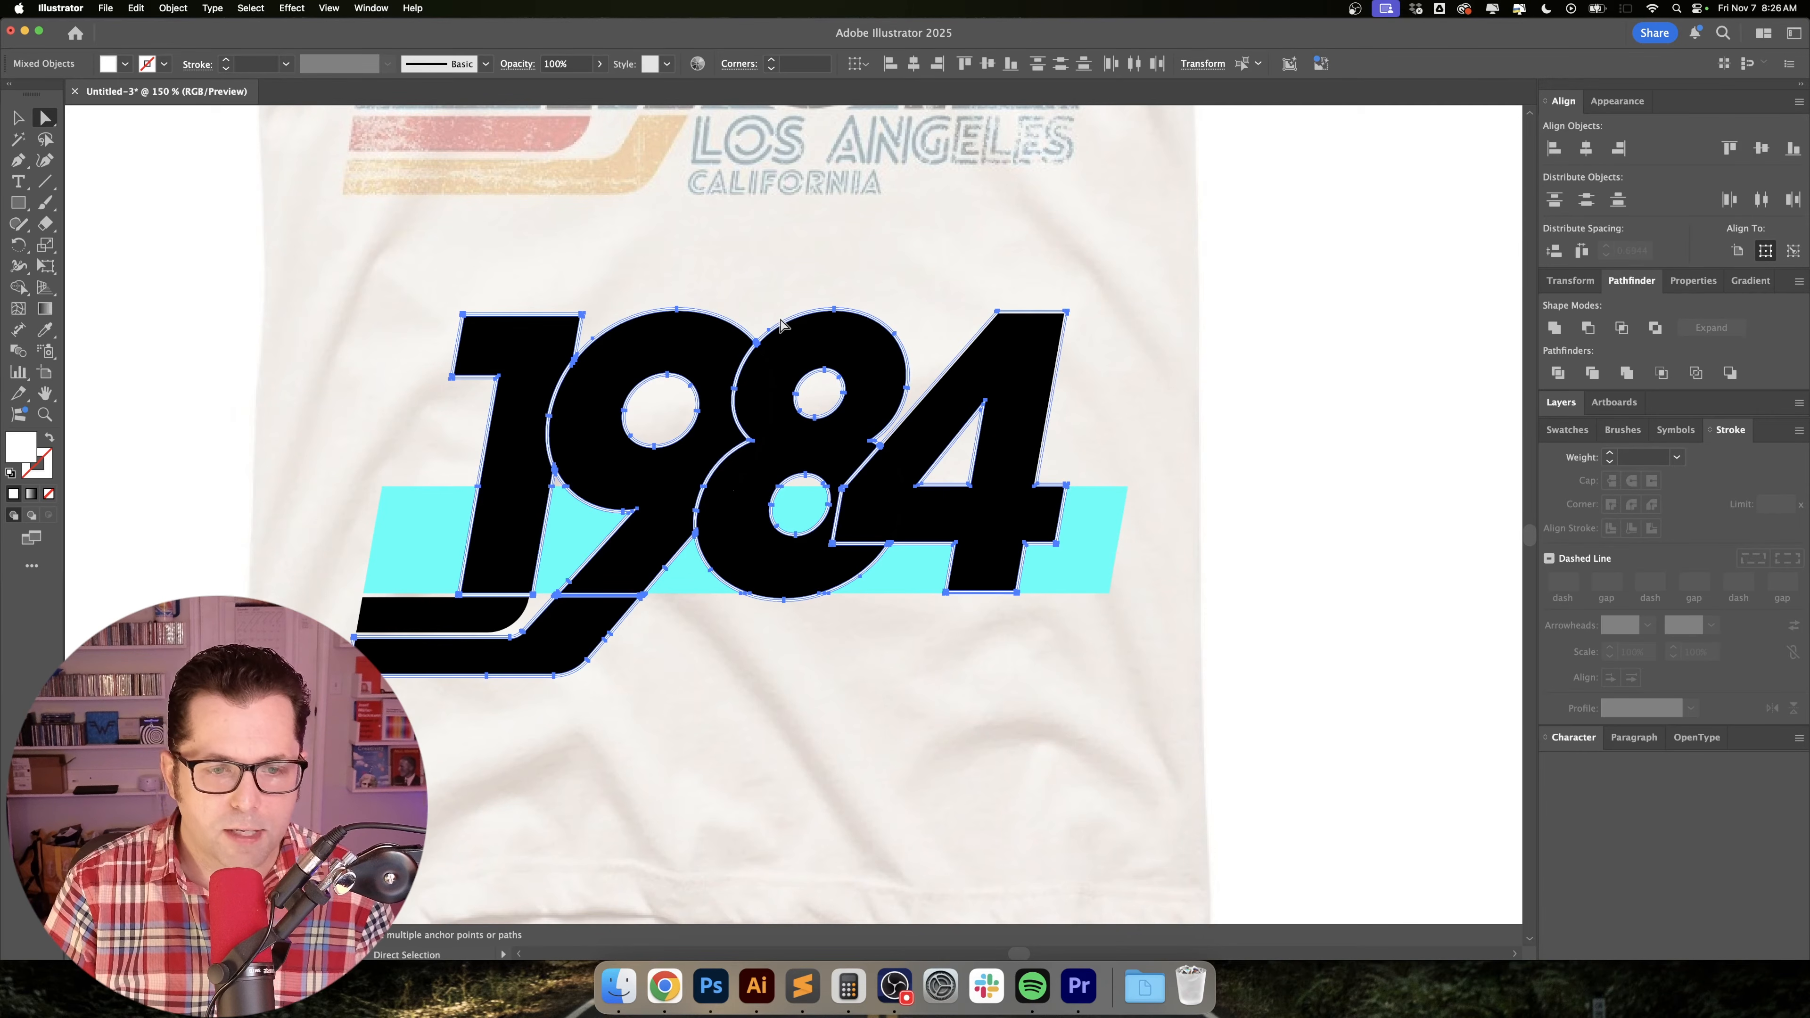
key(Delete)
key(v)
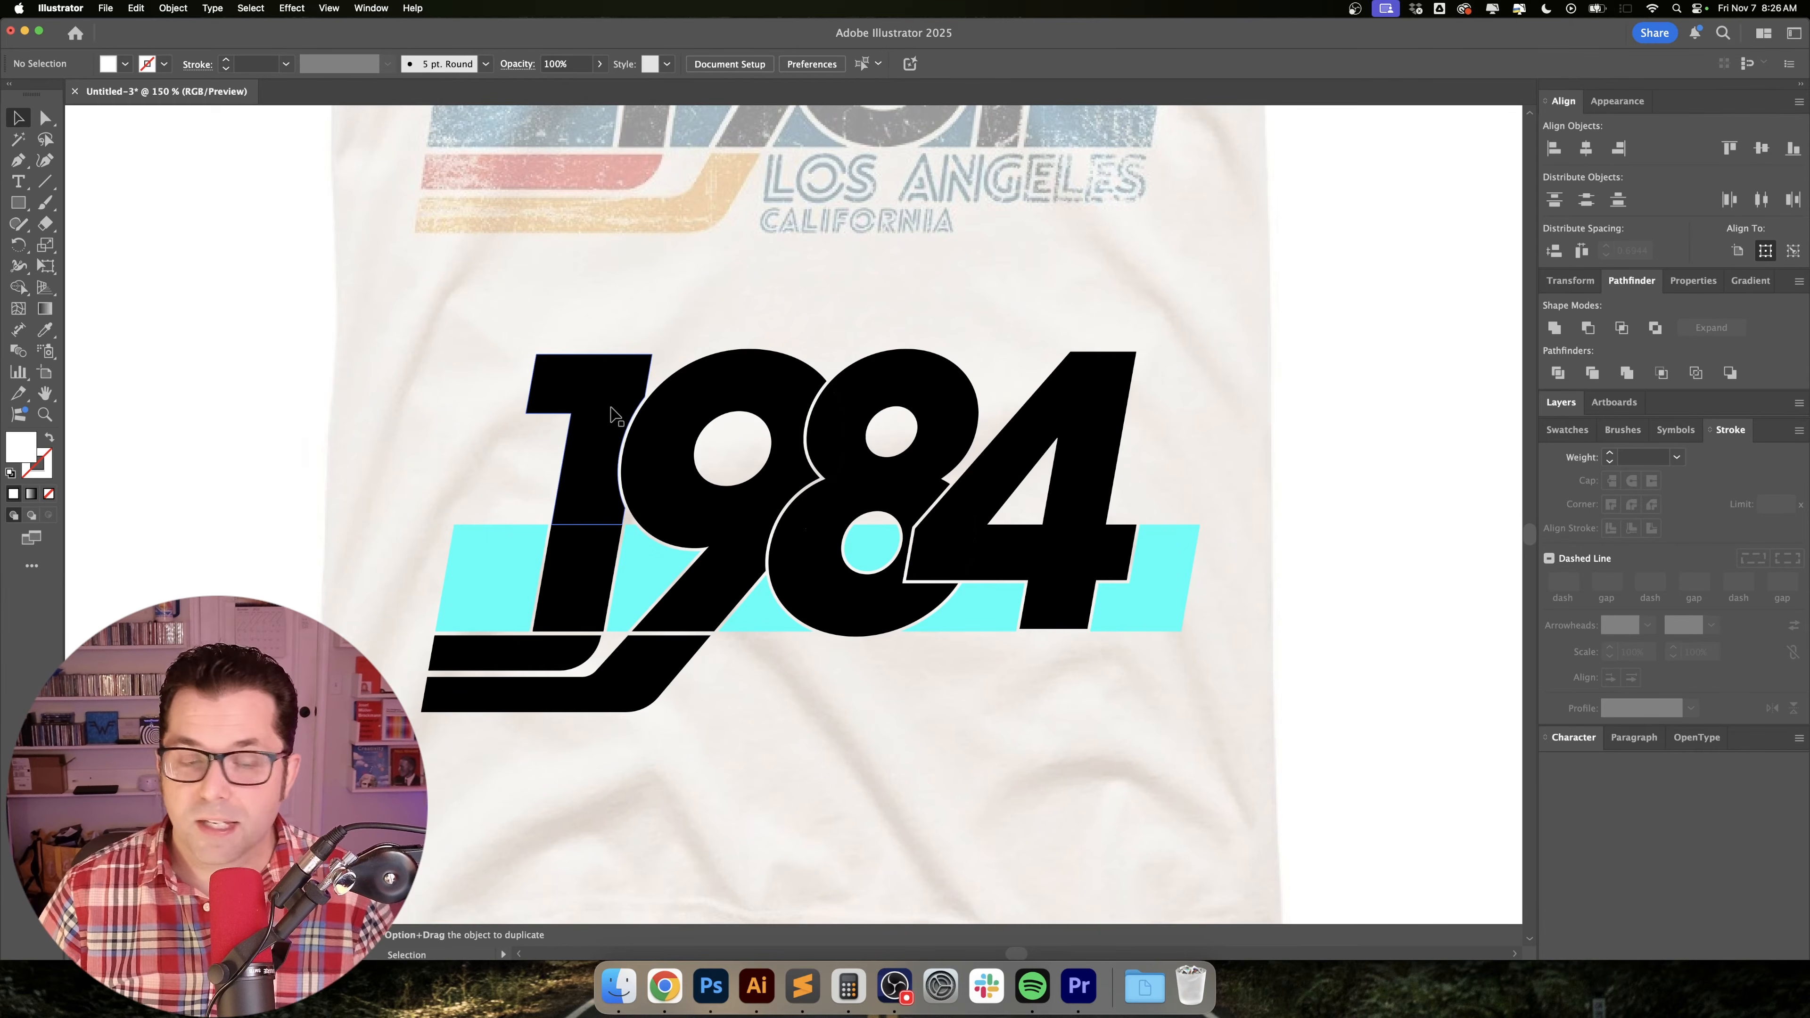
Draw a white rectangle about 8.29 by 4.37 in around the artwork and send it to the back as a test background.
drag(396, 351, 1285, 775)
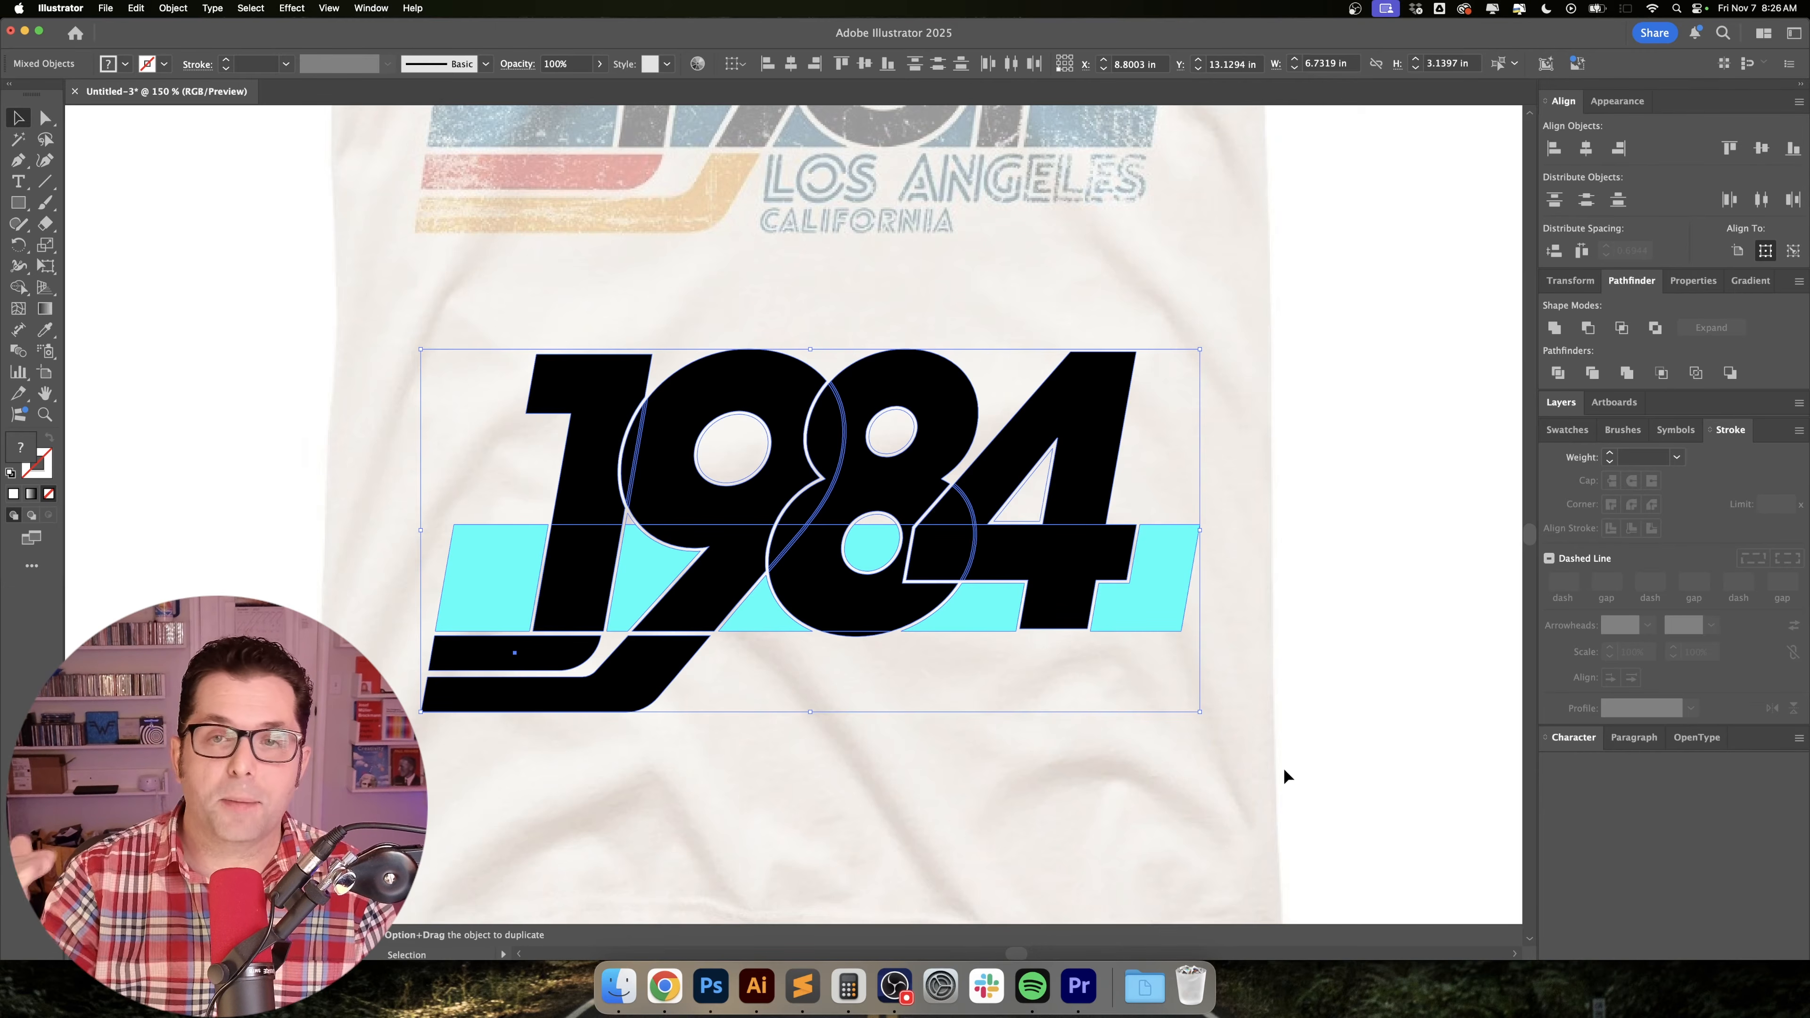
click(1274, 700)
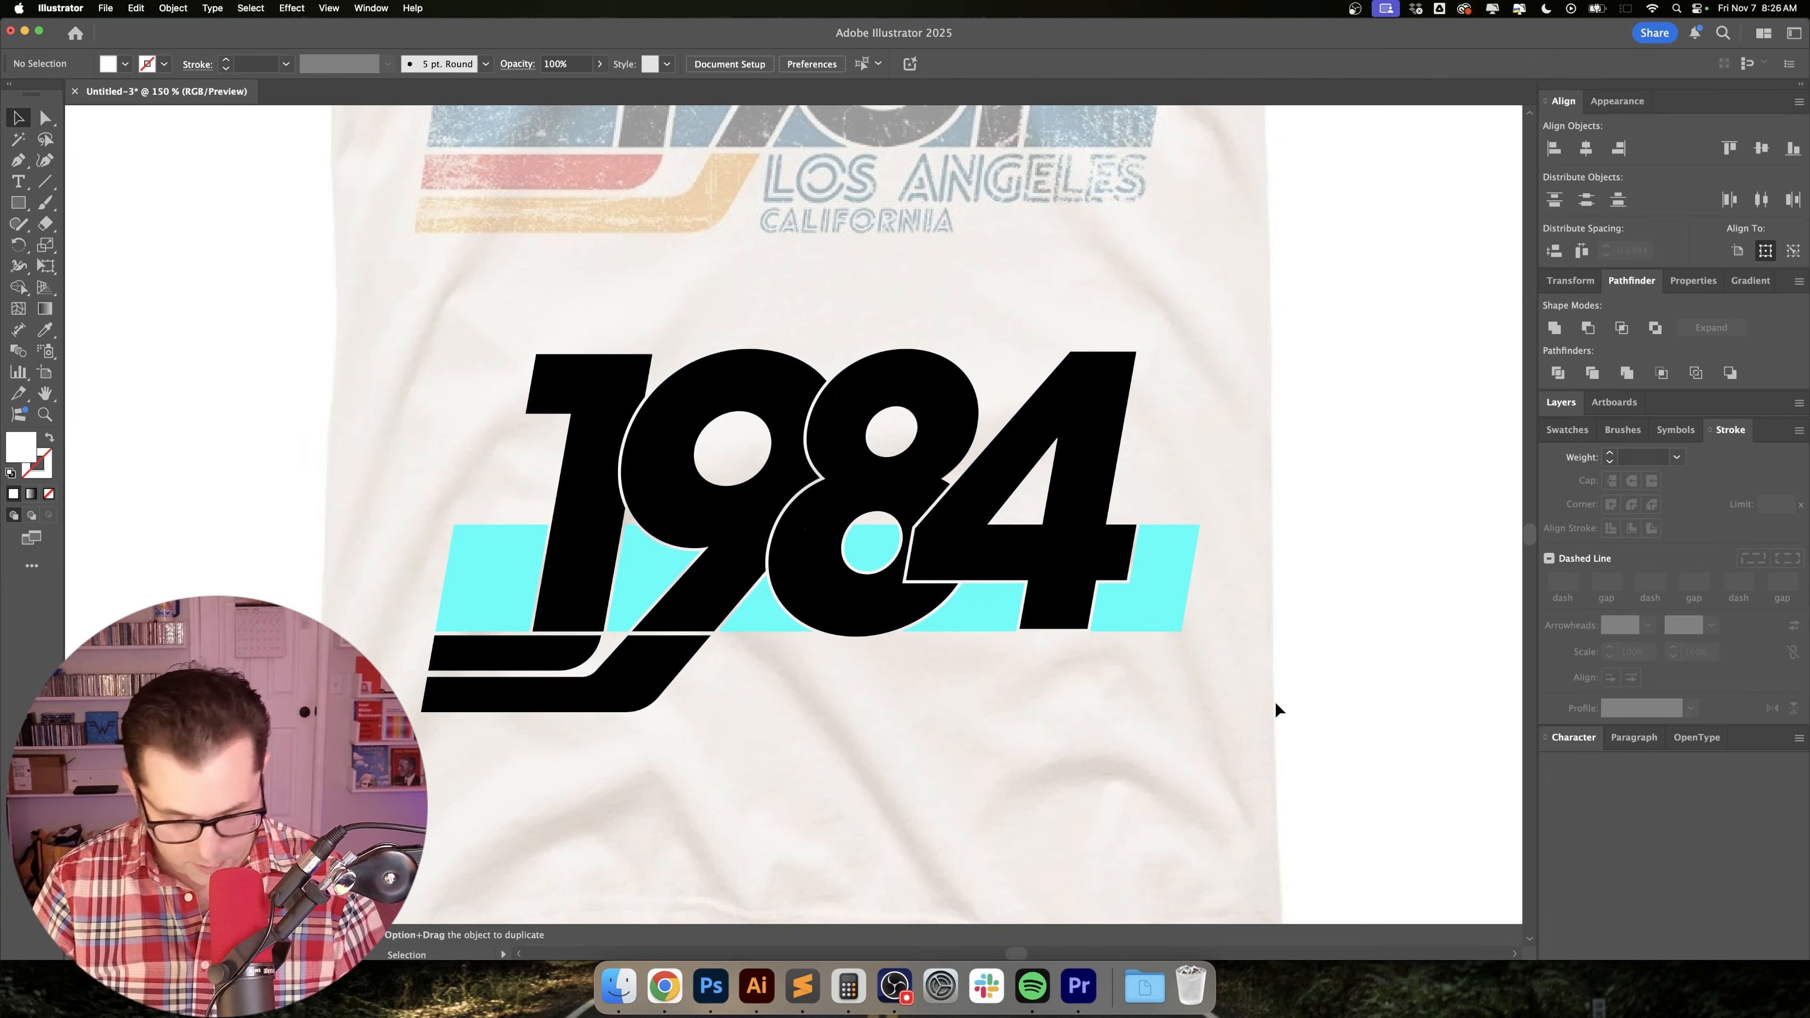
key(m)
drag(341, 273, 1300, 778)
key(super+shift+bracketleft)
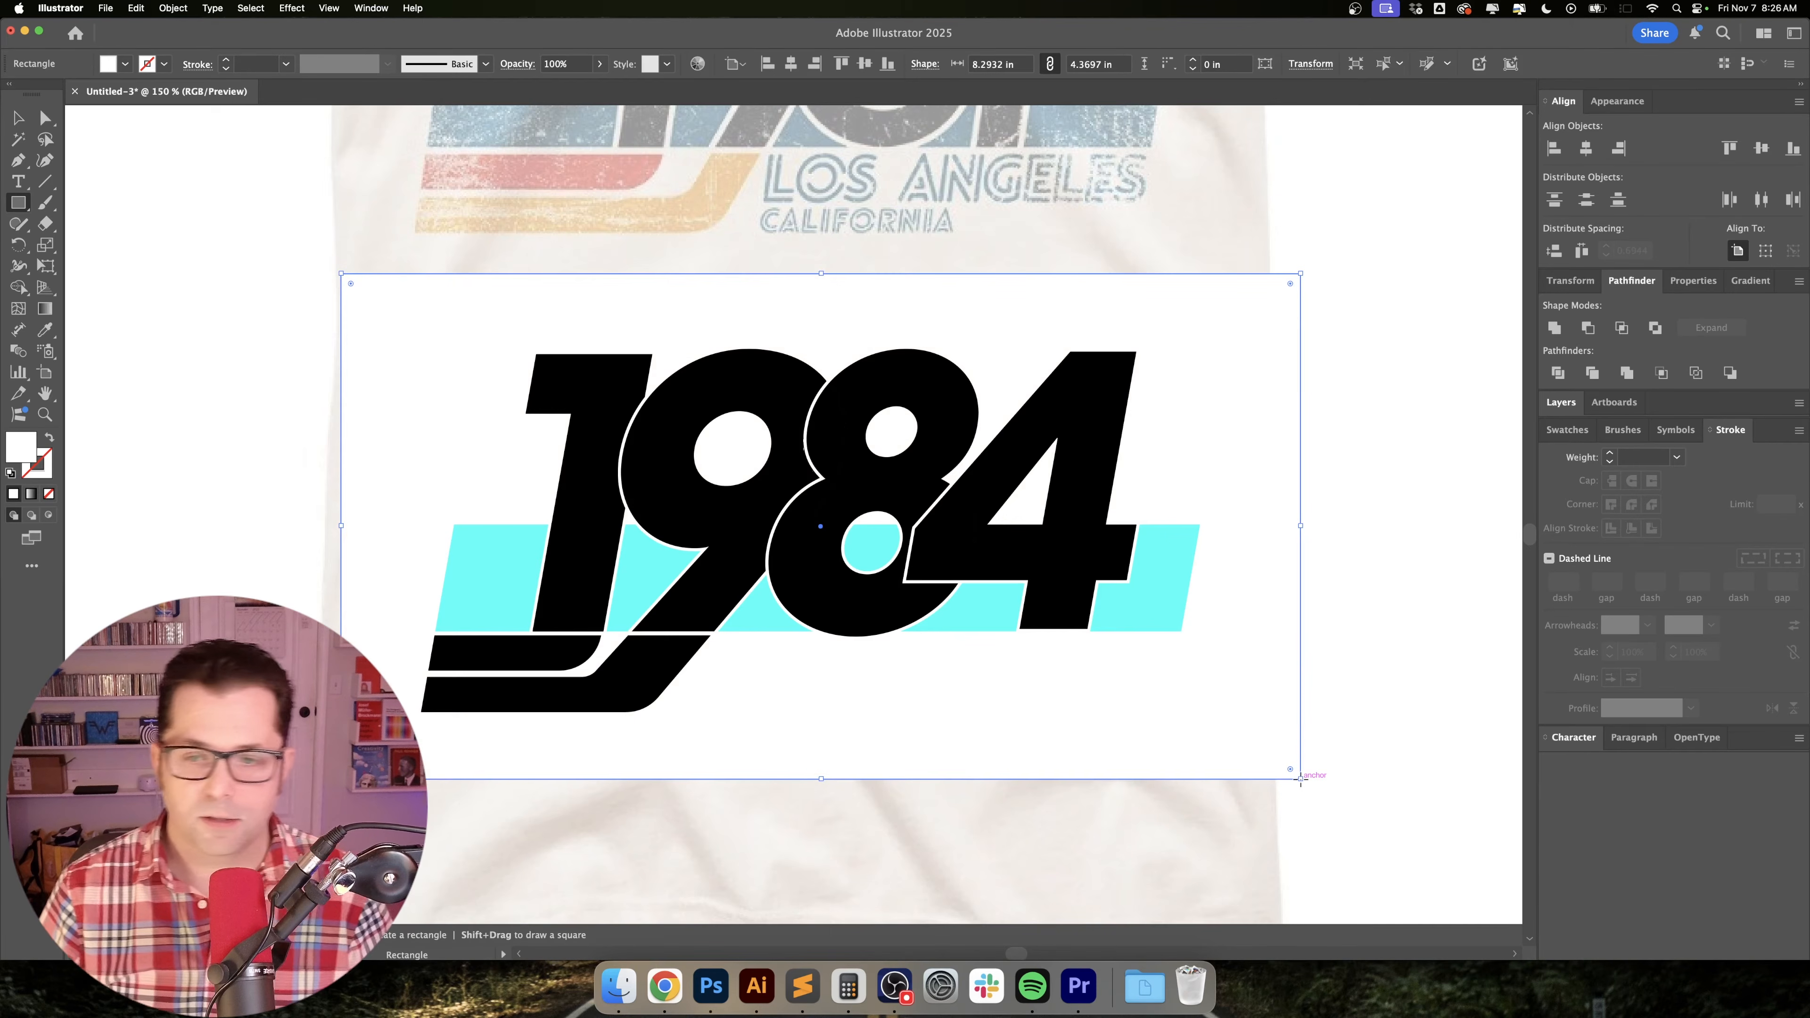
Fill the background rectangle with red and with yellow to test the transparent gaps between the numerals.
click(1568, 430)
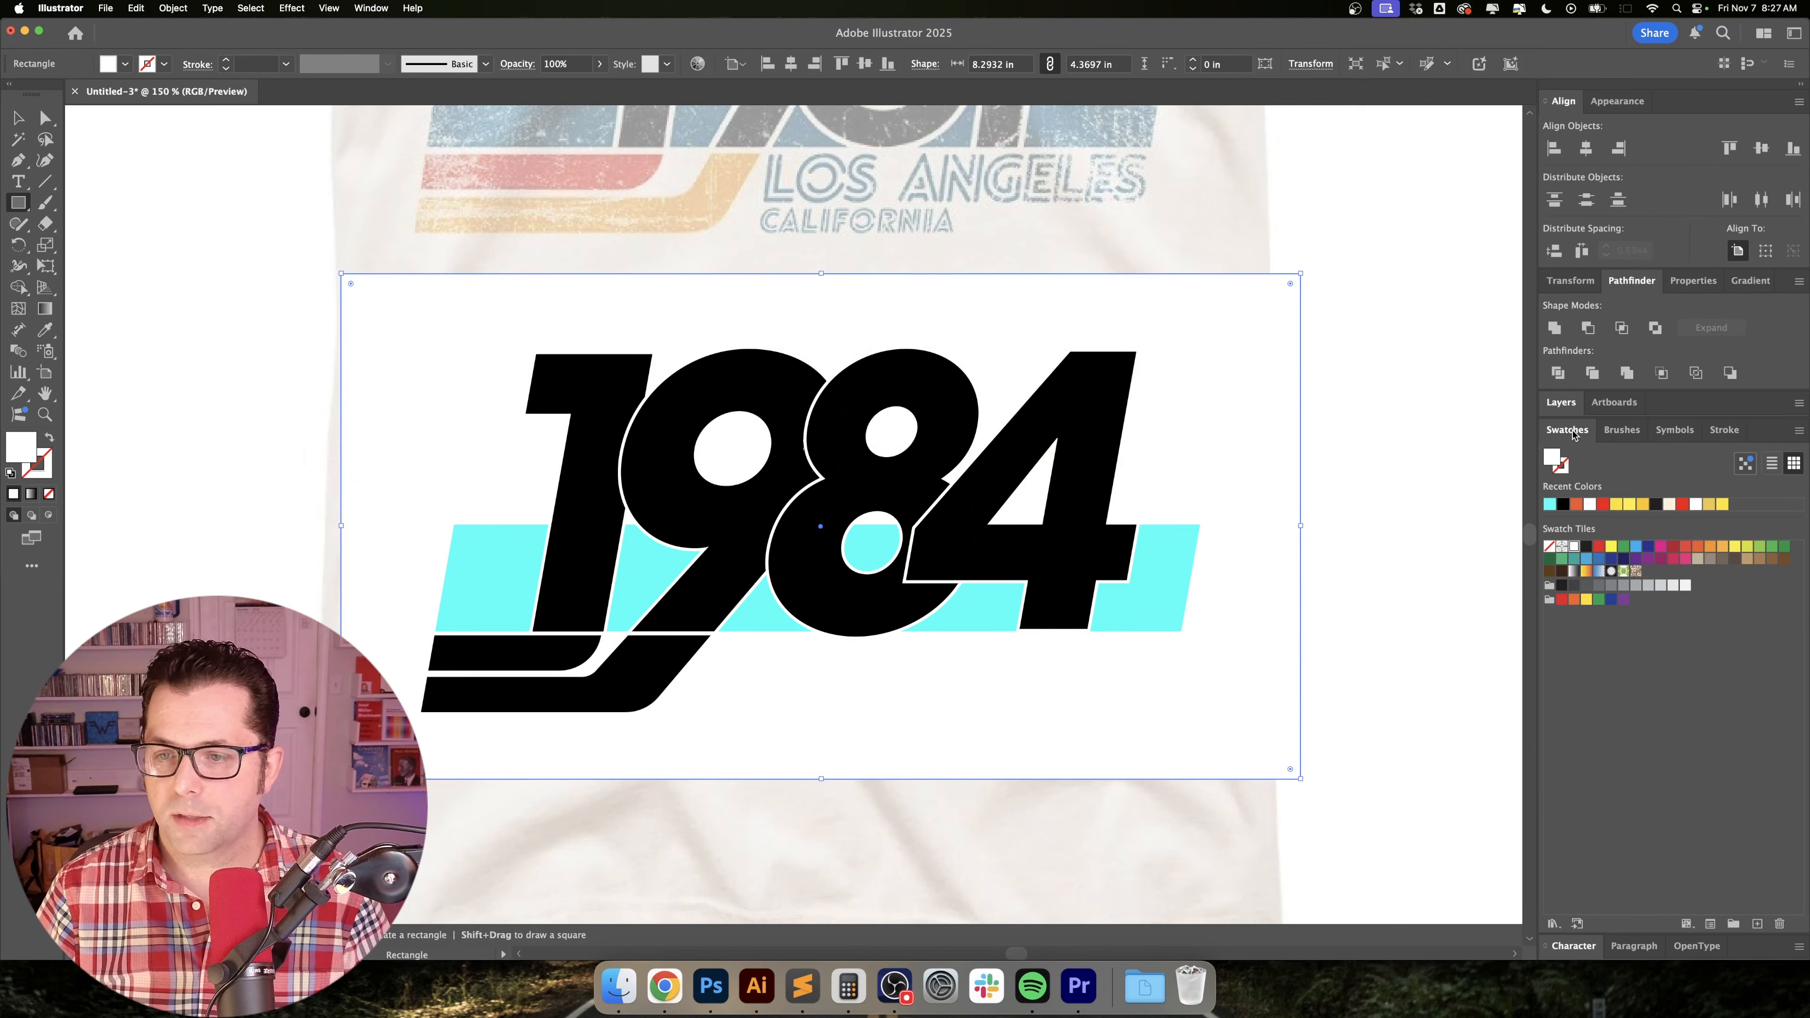
click(1682, 506)
key(v)
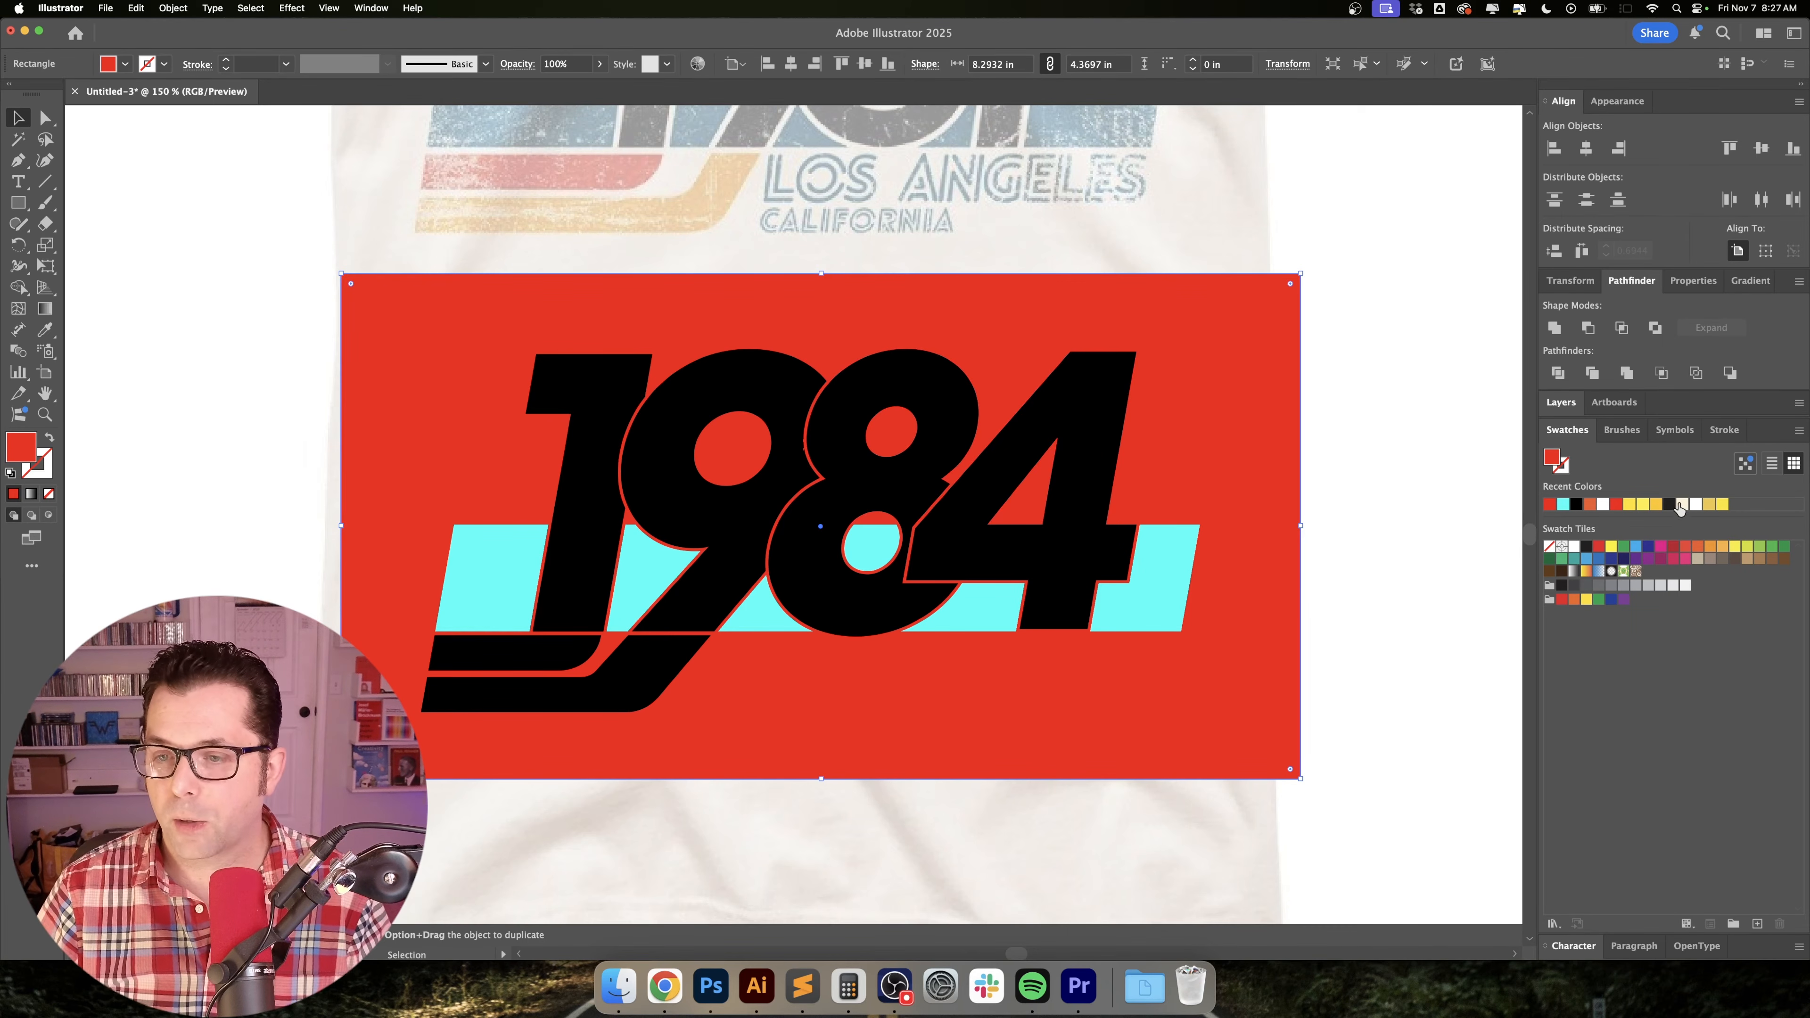
click(1645, 504)
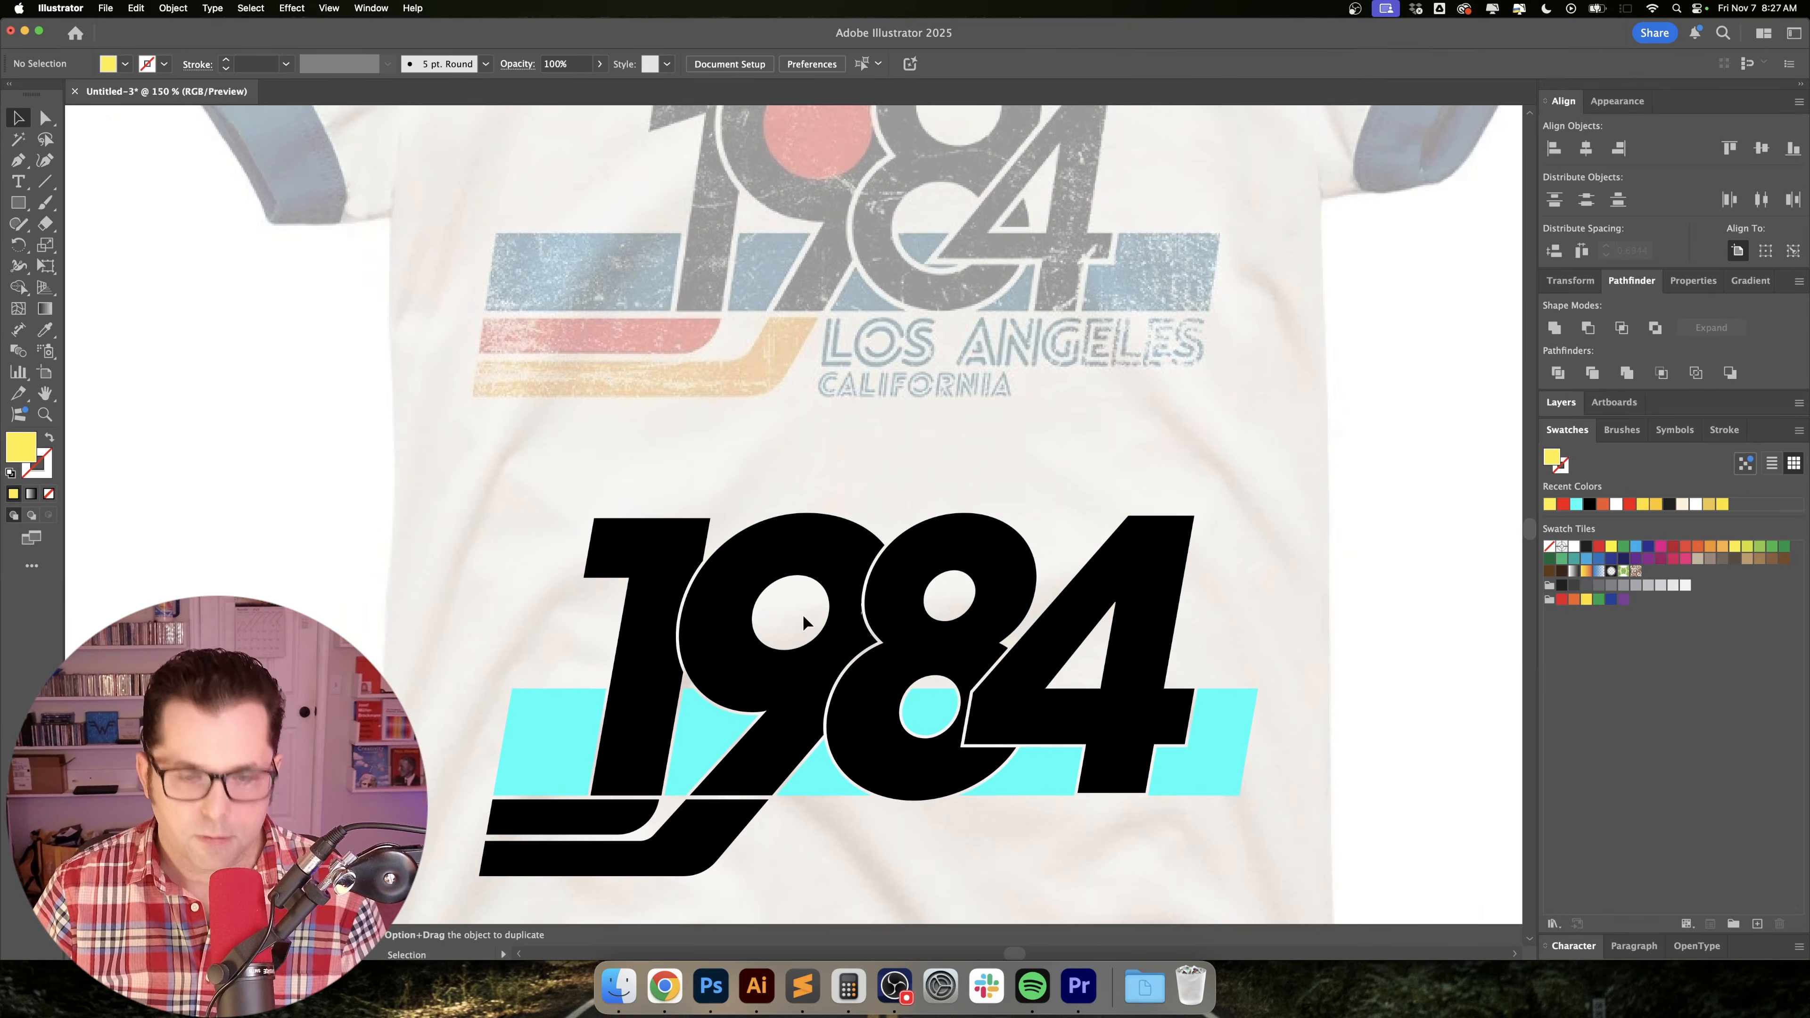
Draw a yellow circle about 0.86 in across over the 9's counter and send it behind the 9.
scroll(803, 616, up, 1)
drag(803, 618, 818, 499)
scroll(818, 501, up, 2)
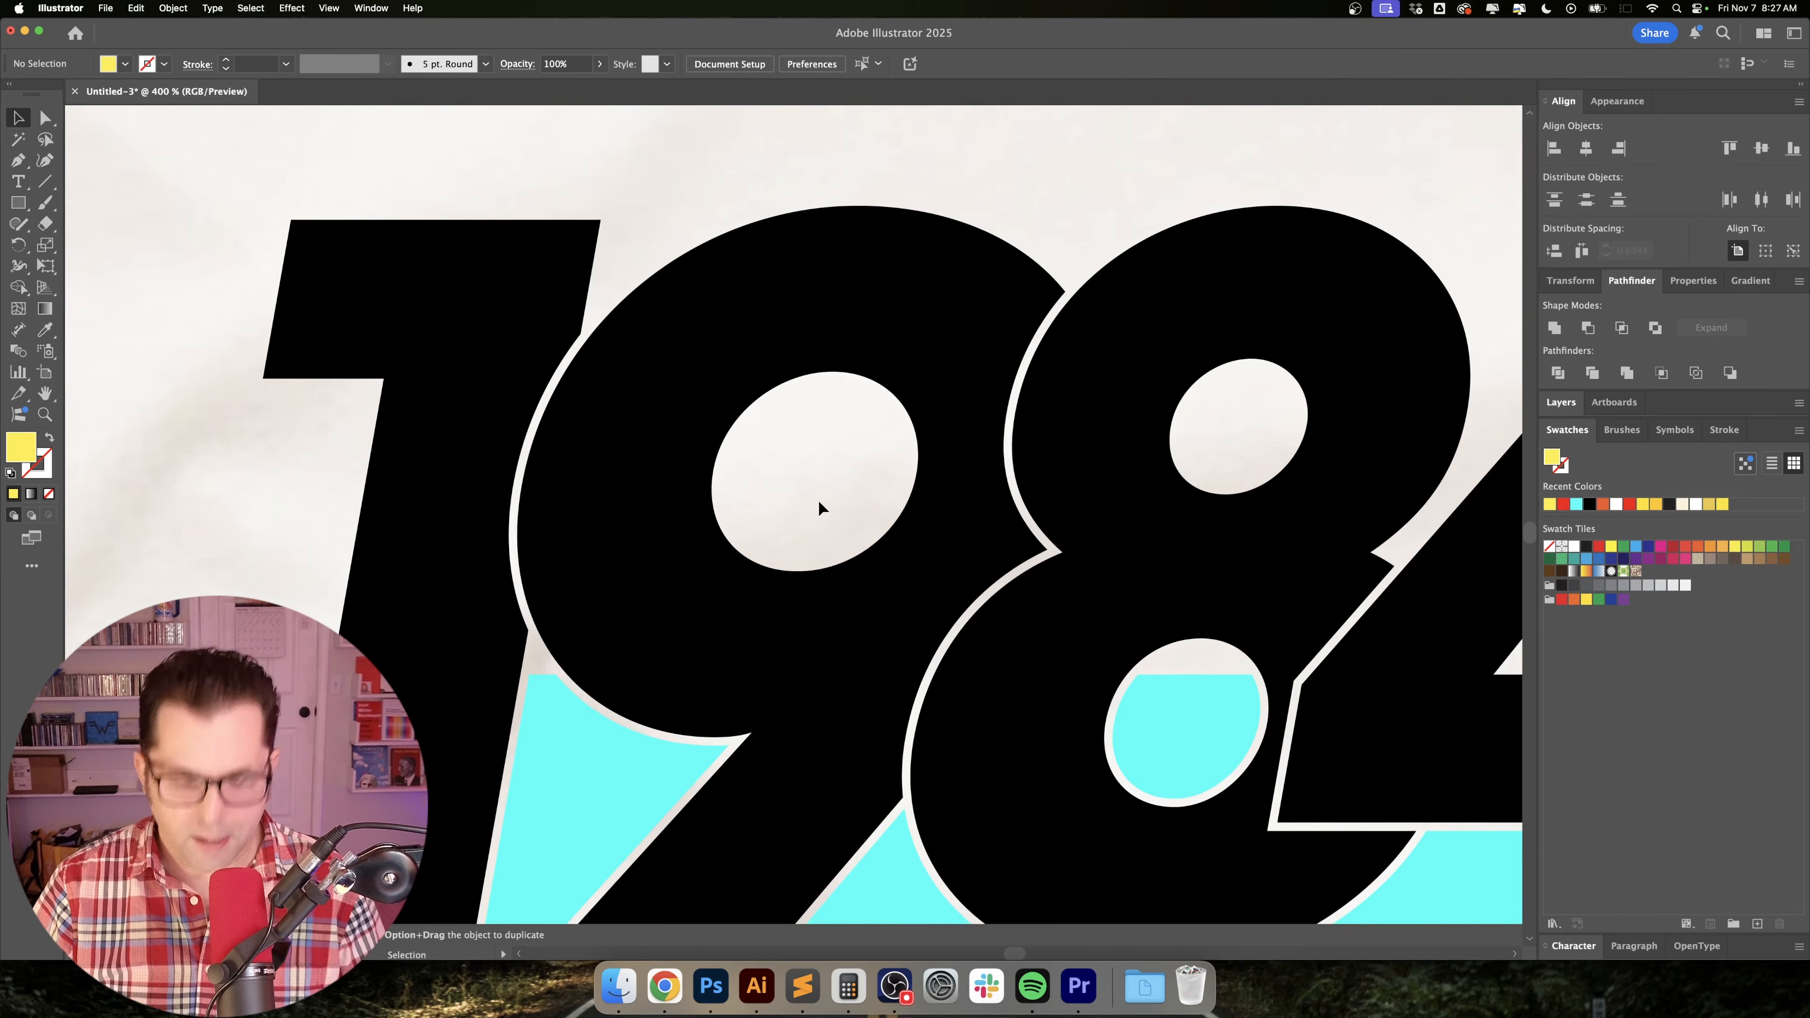
key(l)
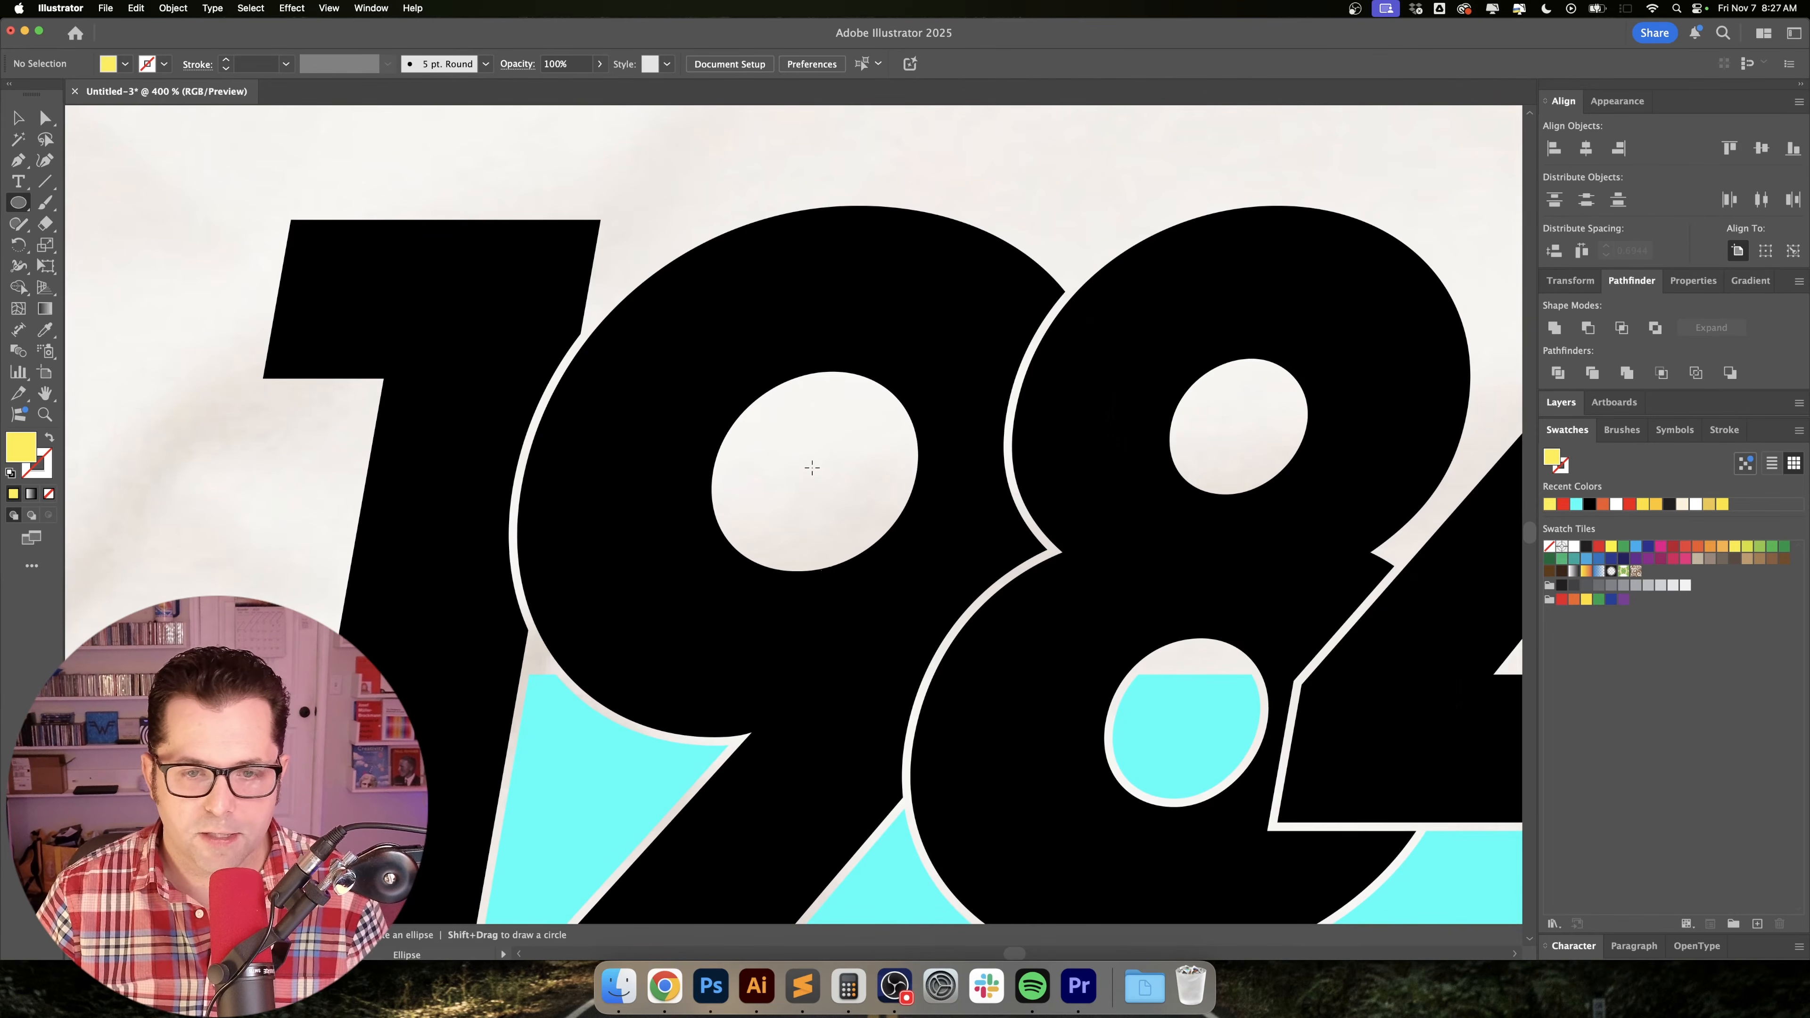
drag(812, 467, 950, 584)
key(v)
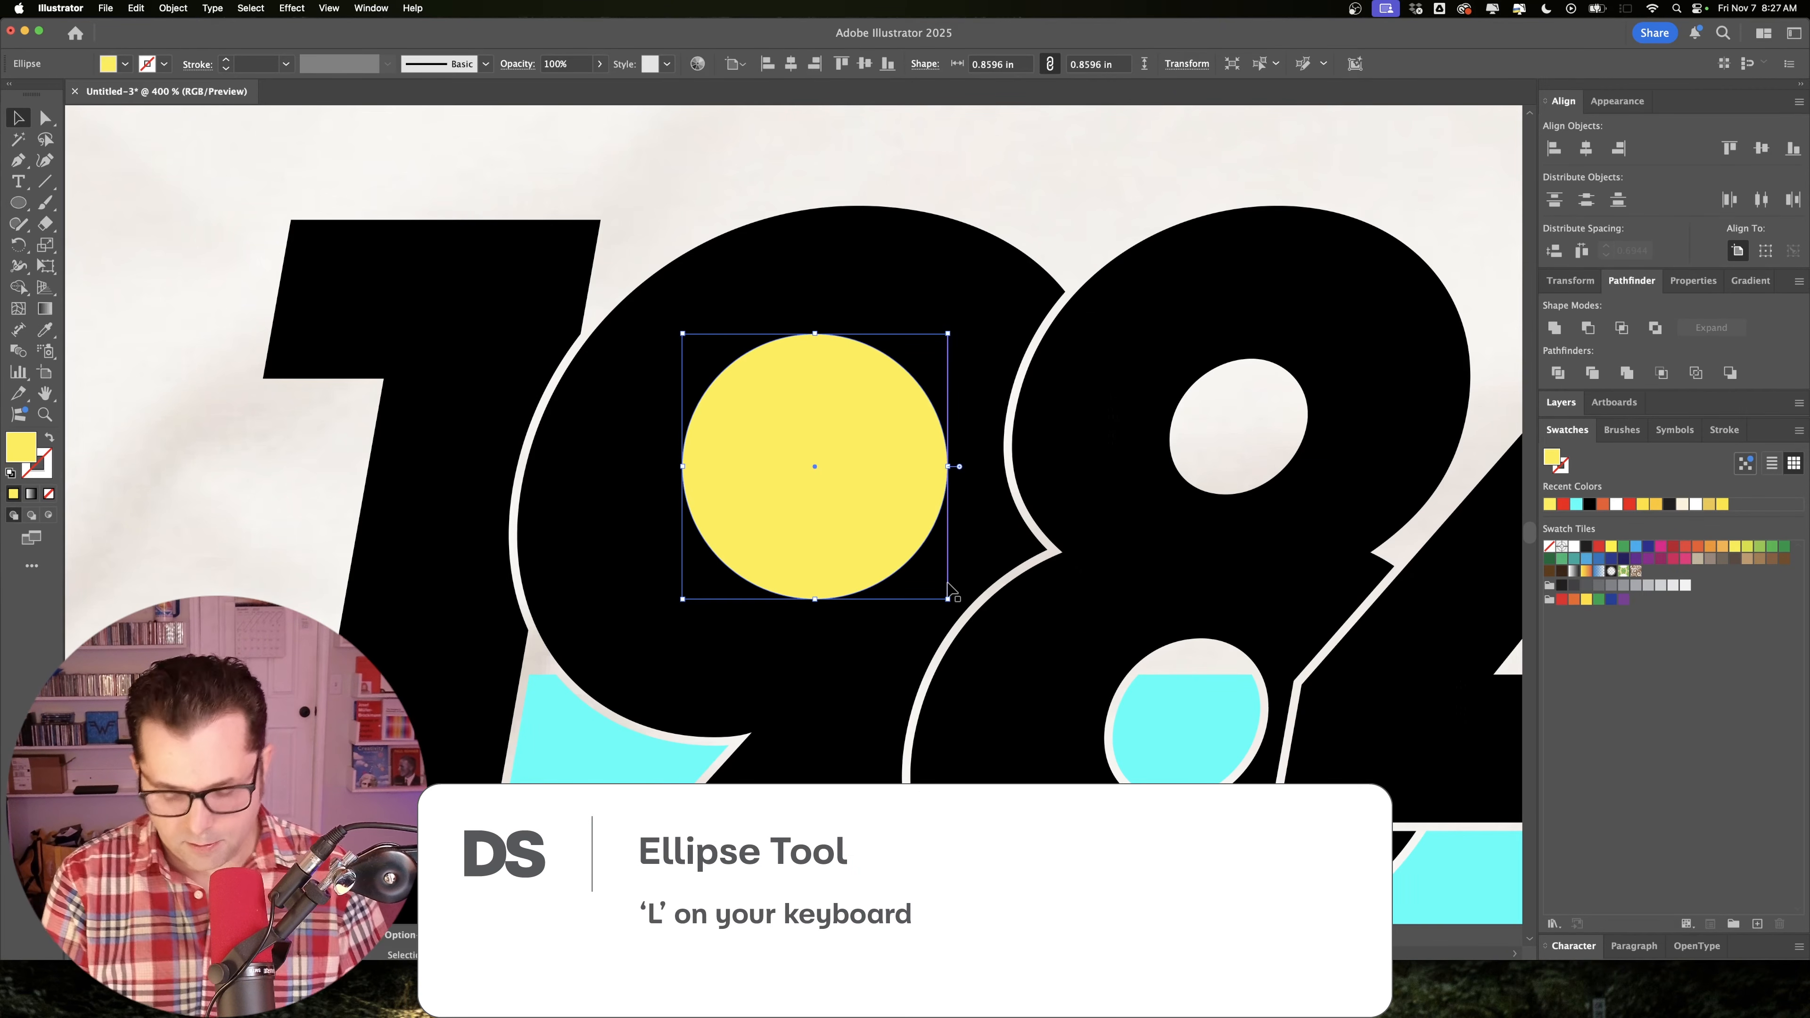
key(a)
key(super+bracketleft)
key(v)
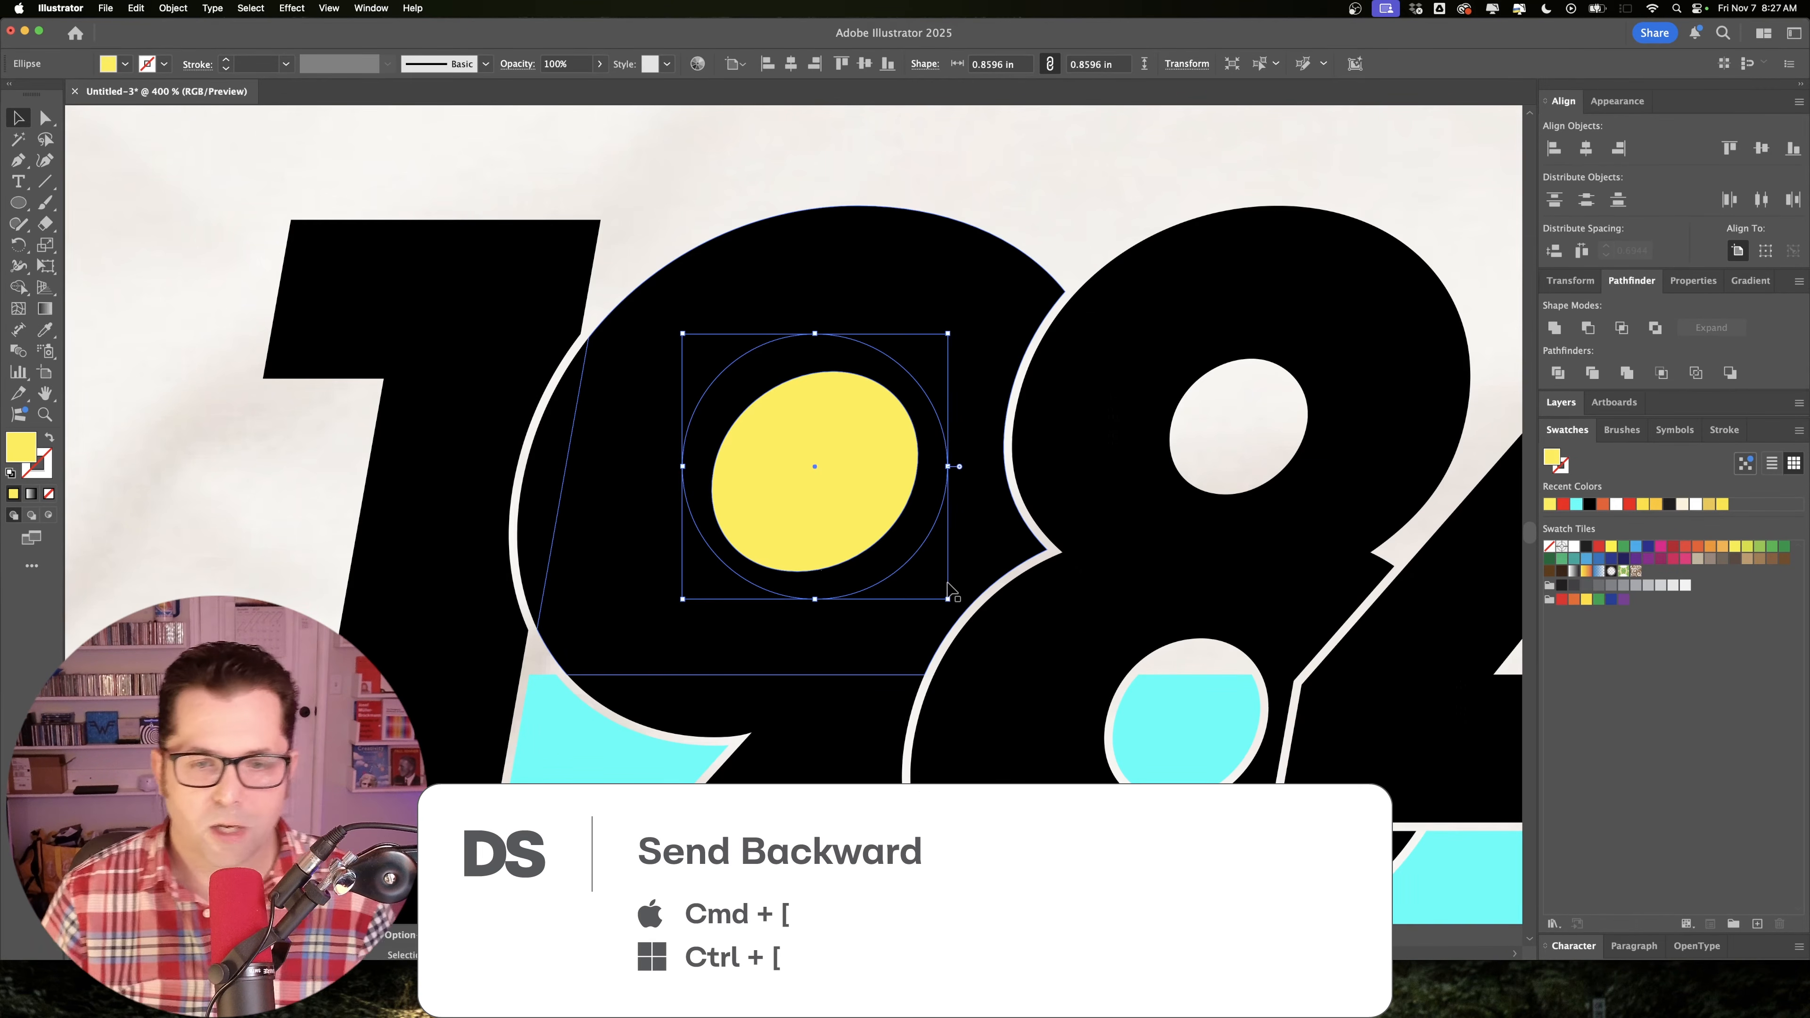
Move the whole 1984 artwork about 8.24 in horizontally onto the blank area beside the shirt.
key(super+minus)
key(super+minus)
drag(1140, 449, 1010, 485)
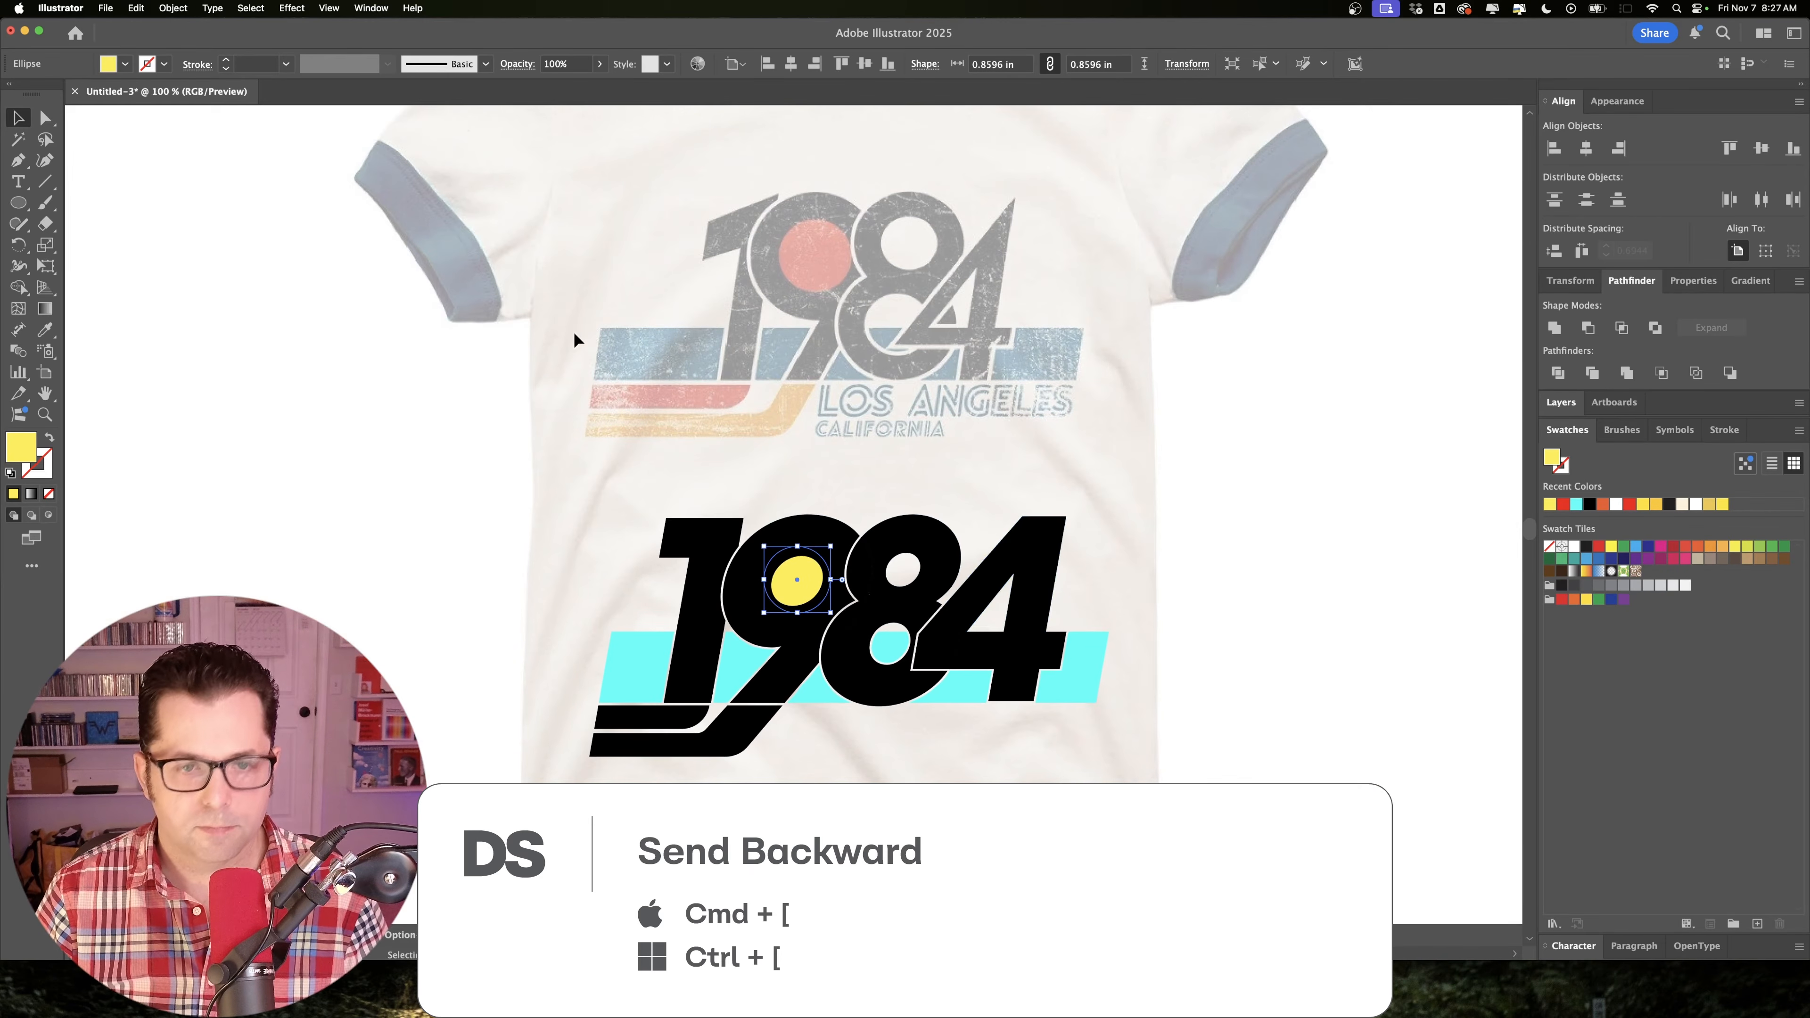
drag(1180, 463, 1052, 387)
key(super+a)
drag(574, 478, 1041, 499)
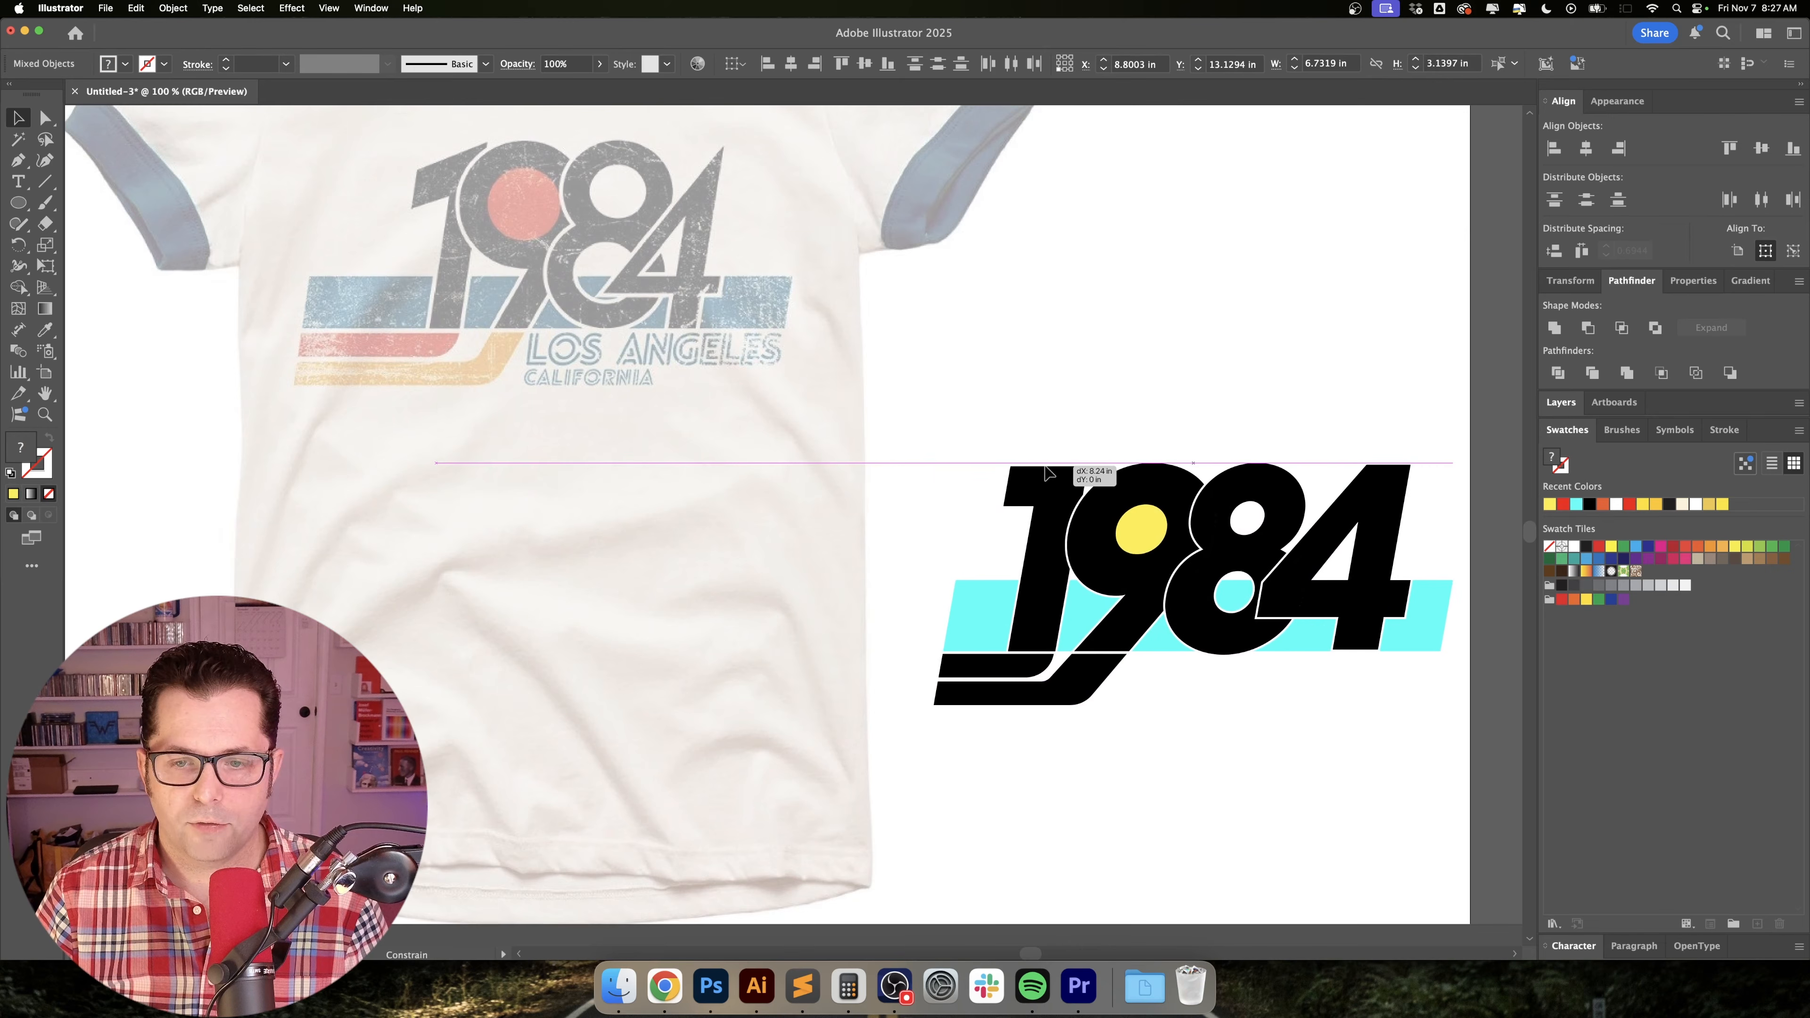
scroll(1022, 372, right, 5)
click(1022, 371)
Unlock all objects and fill the circle inside the 9 with the red sampled from the shirt's sun.
click(149, 4)
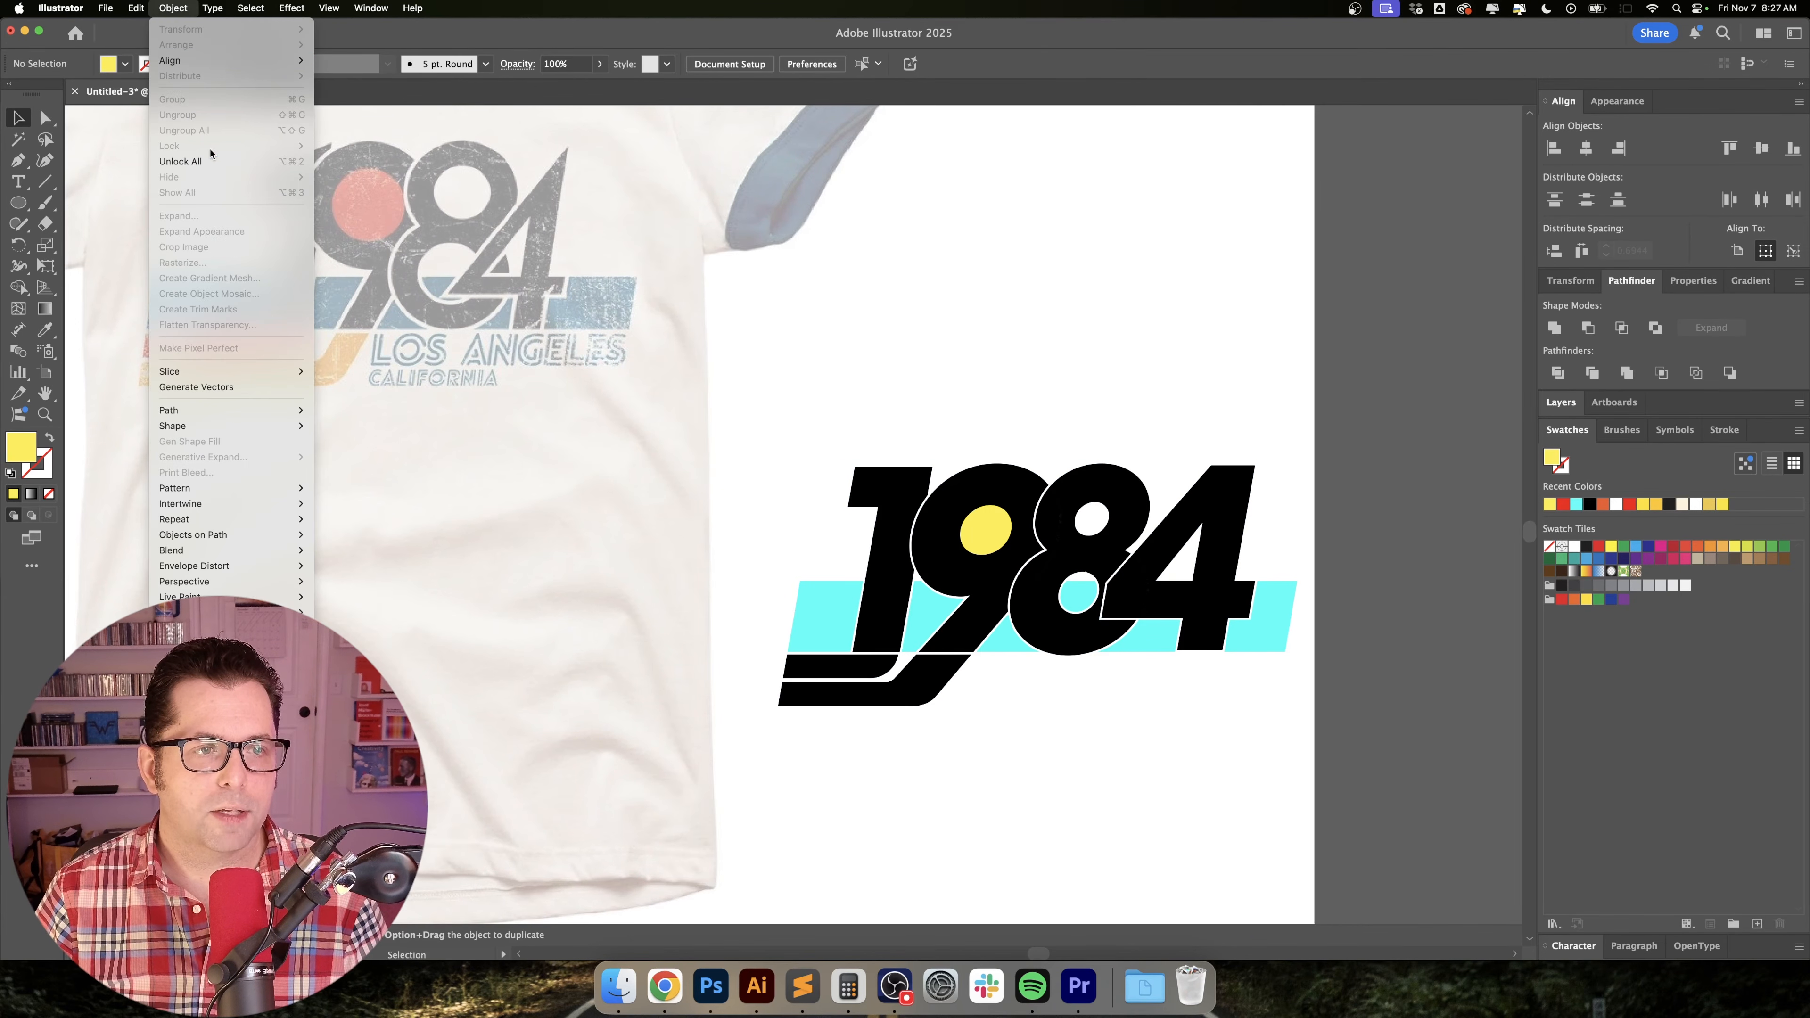
click(185, 161)
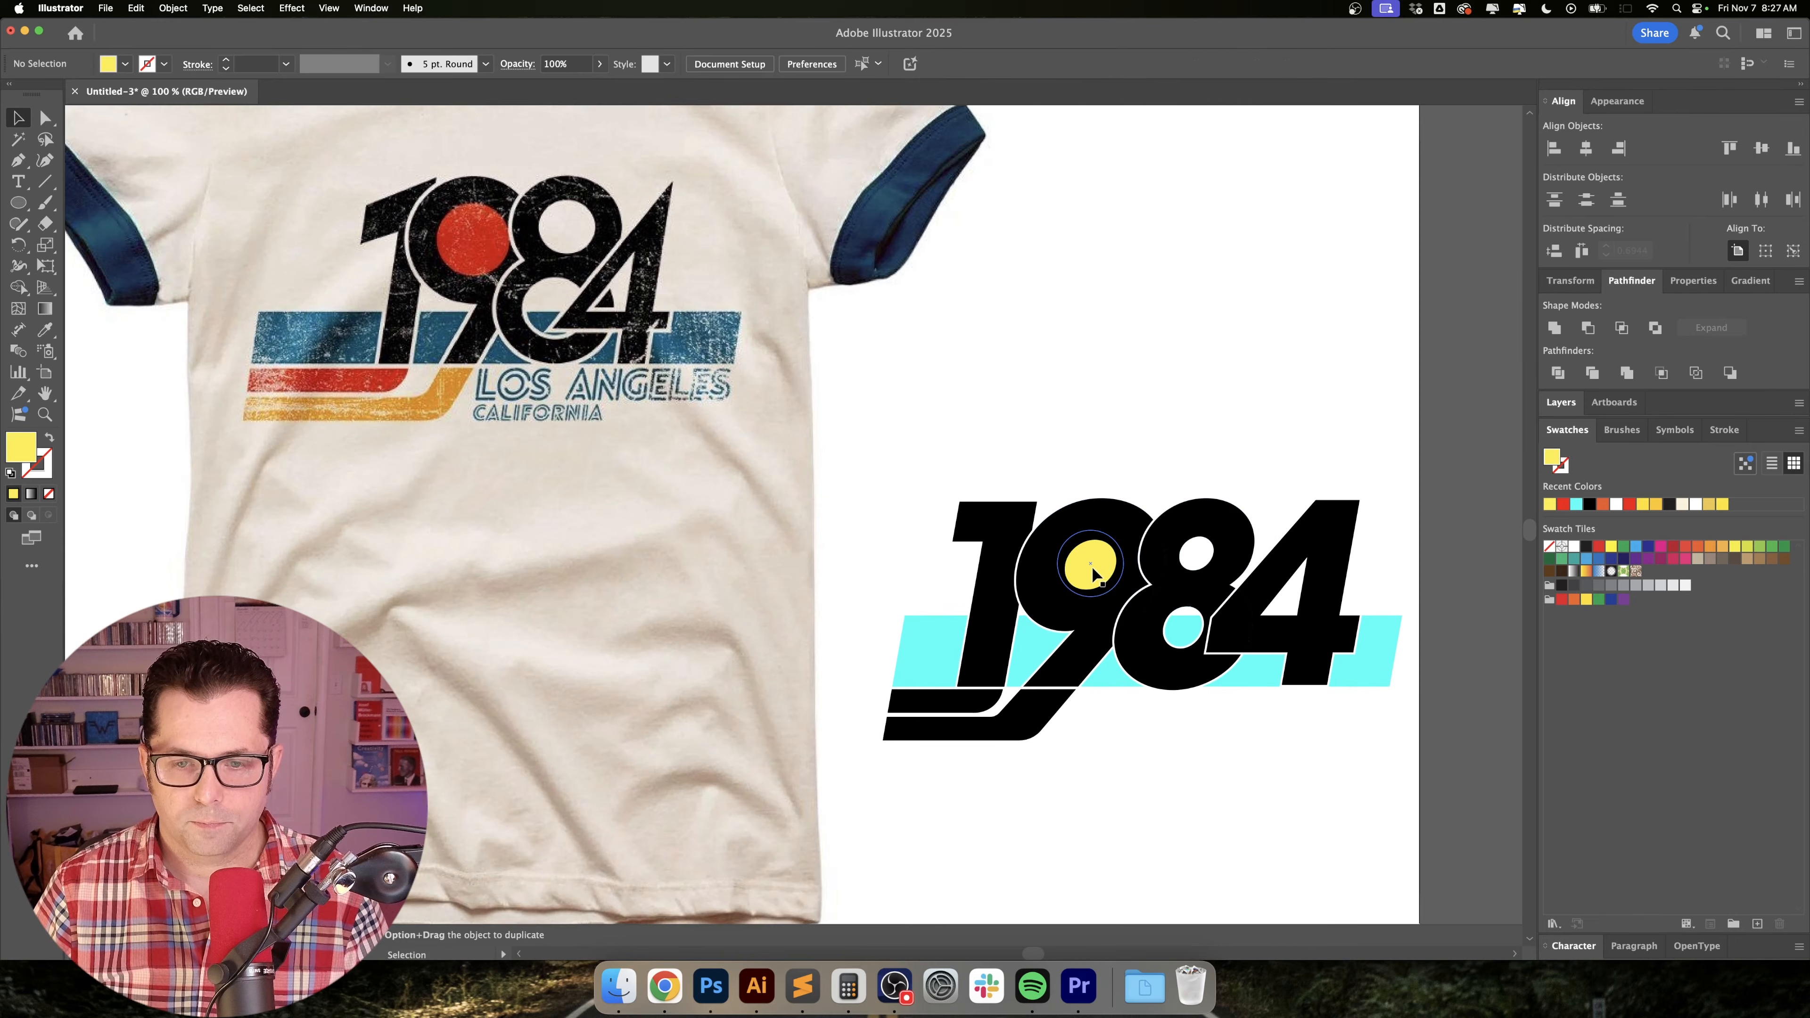
click(1093, 568)
key(i)
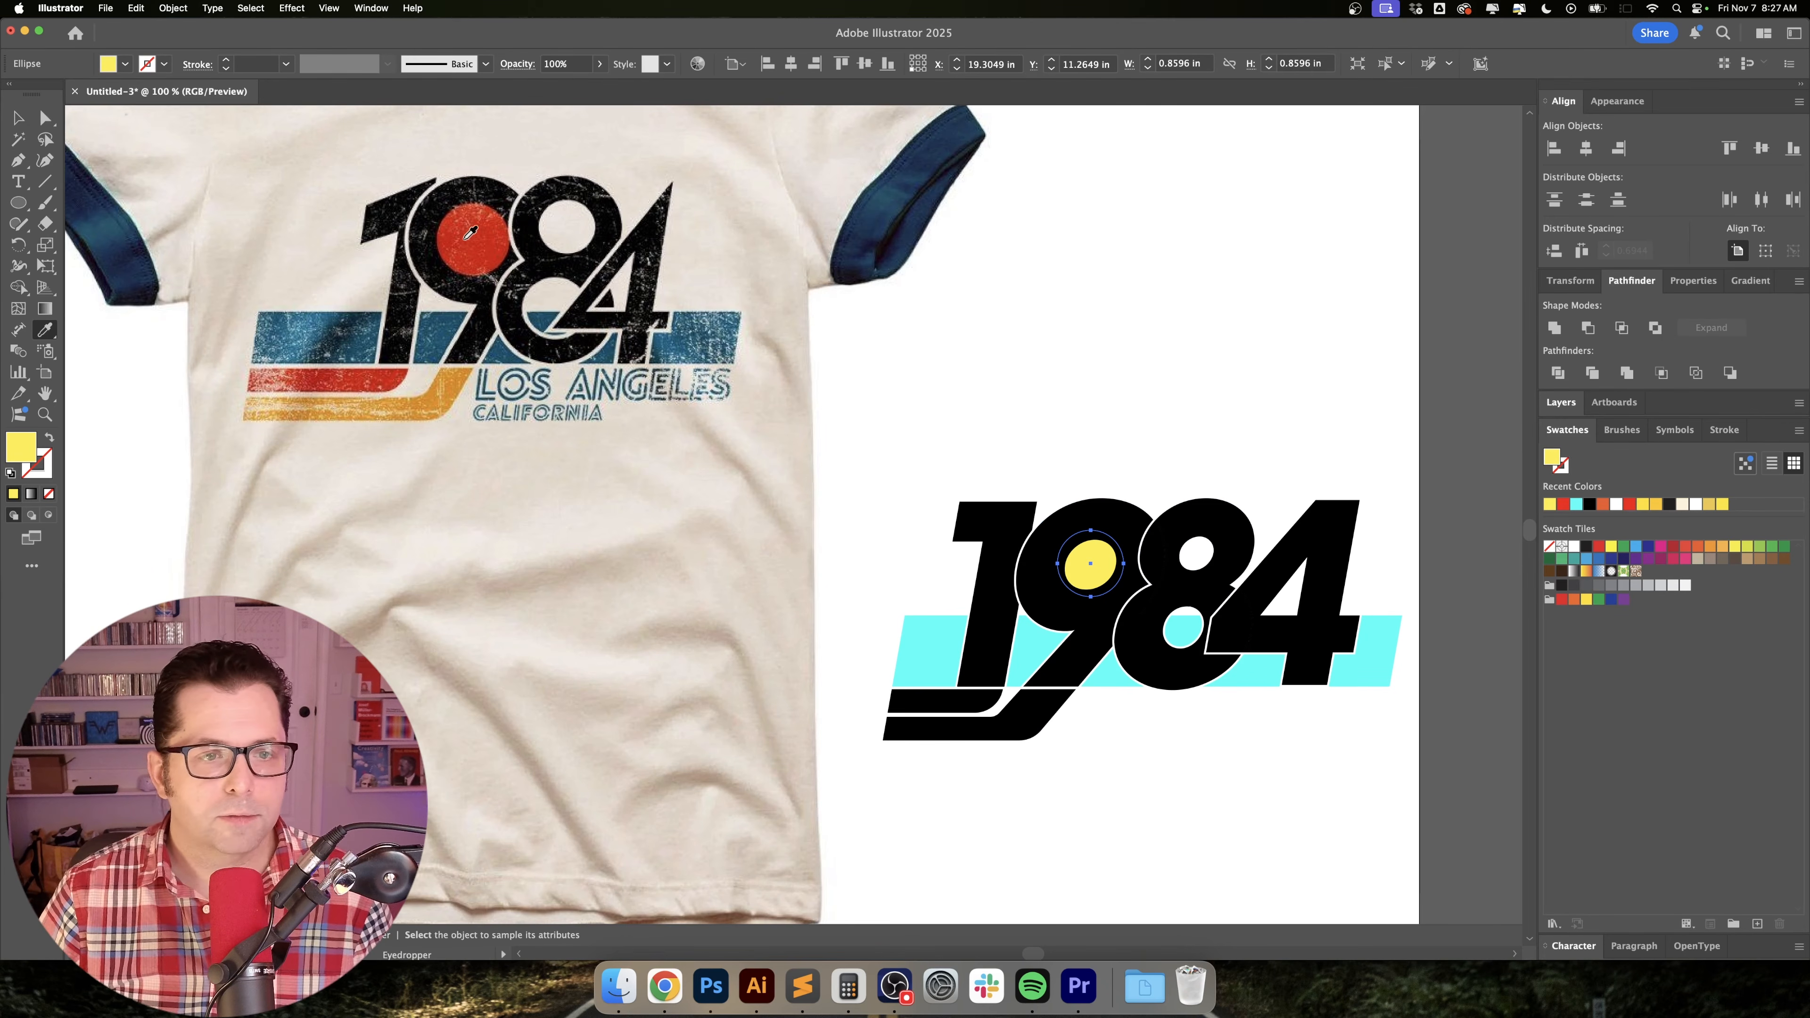
click(471, 233)
key(v)
click(1132, 381)
drag(1200, 422, 1119, 318)
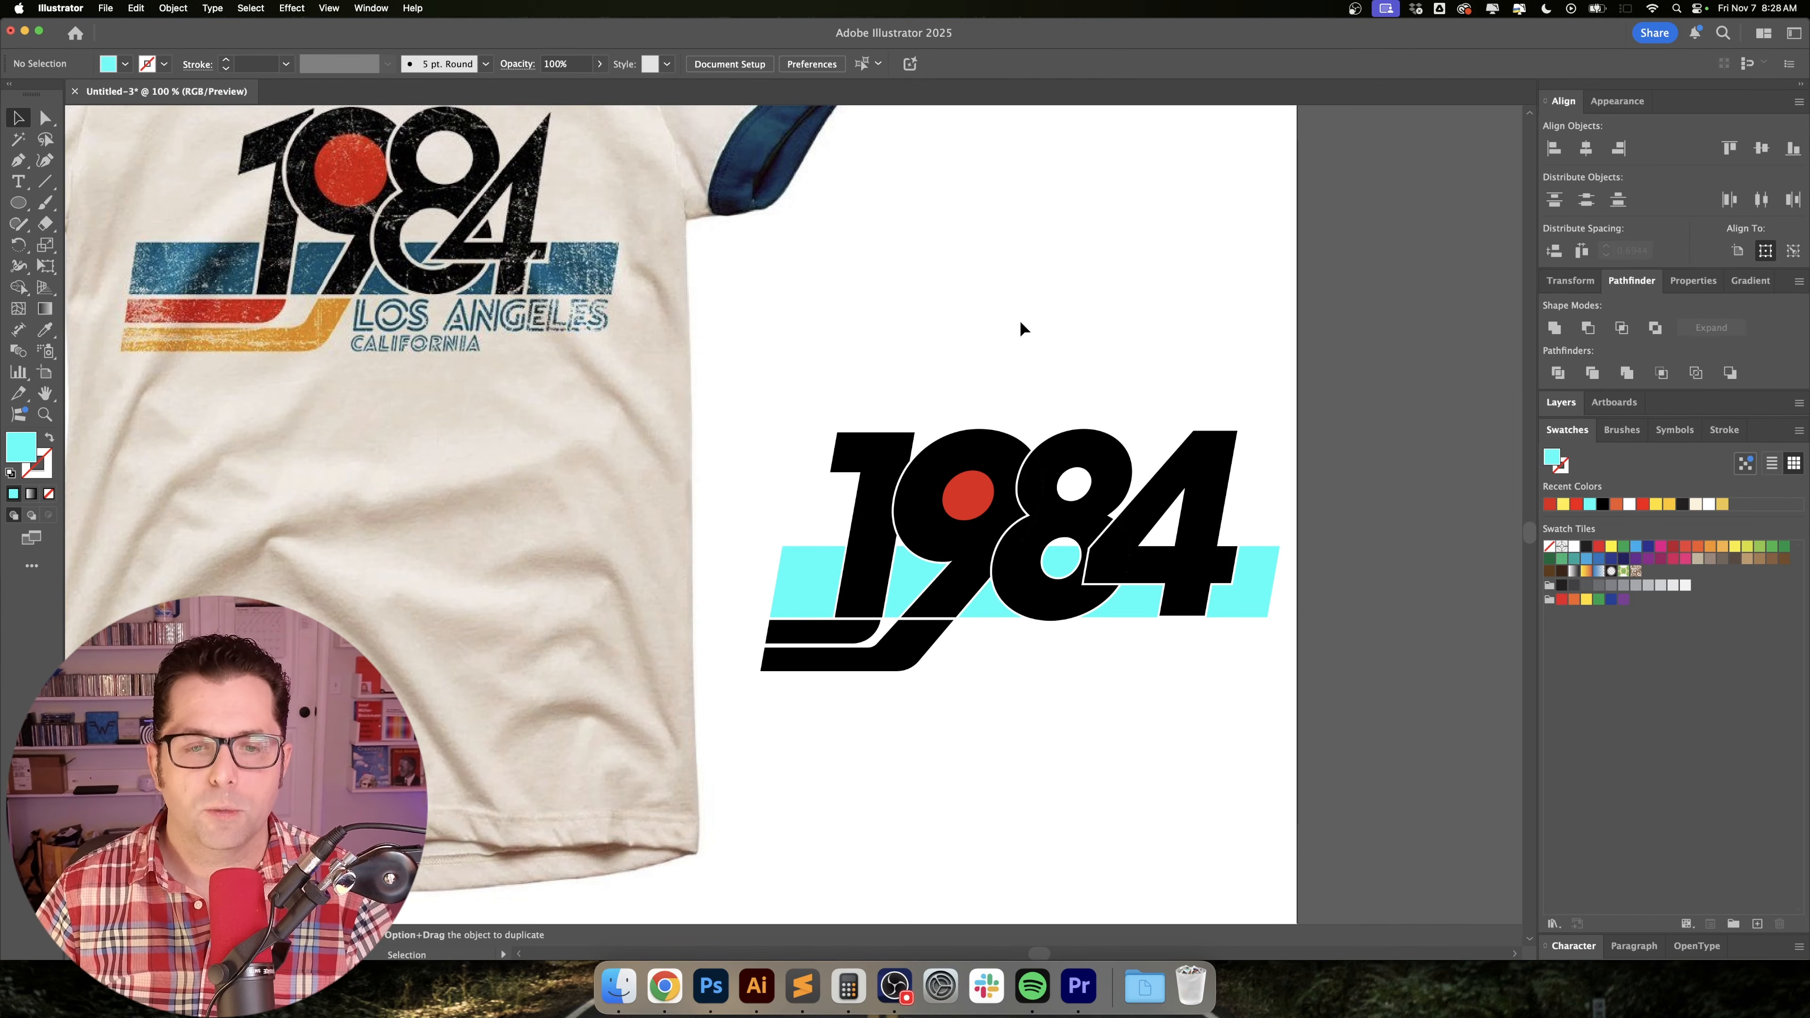
Select all the cyan bar pieces with the Magic Wand and fill them with the blue sampled from the shirt's stripe.
key(y)
click(809, 582)
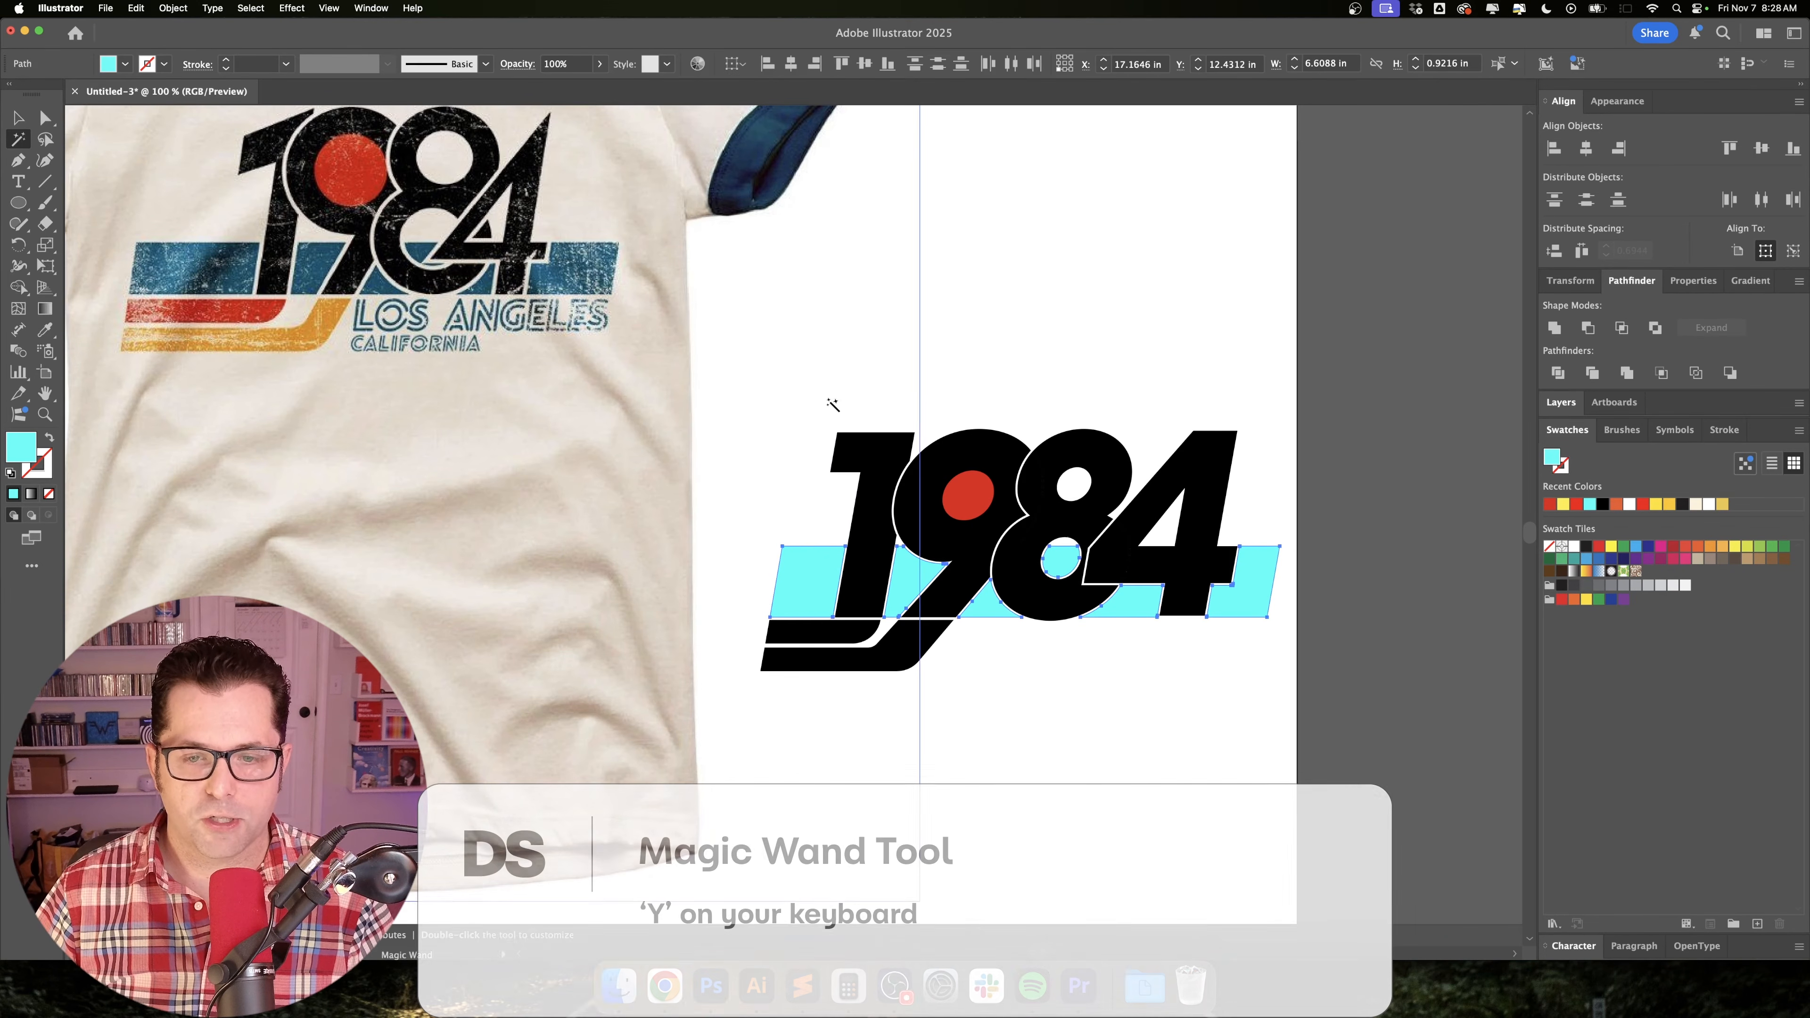
scroll(881, 444, up, 2)
scroll(881, 444, left, 2)
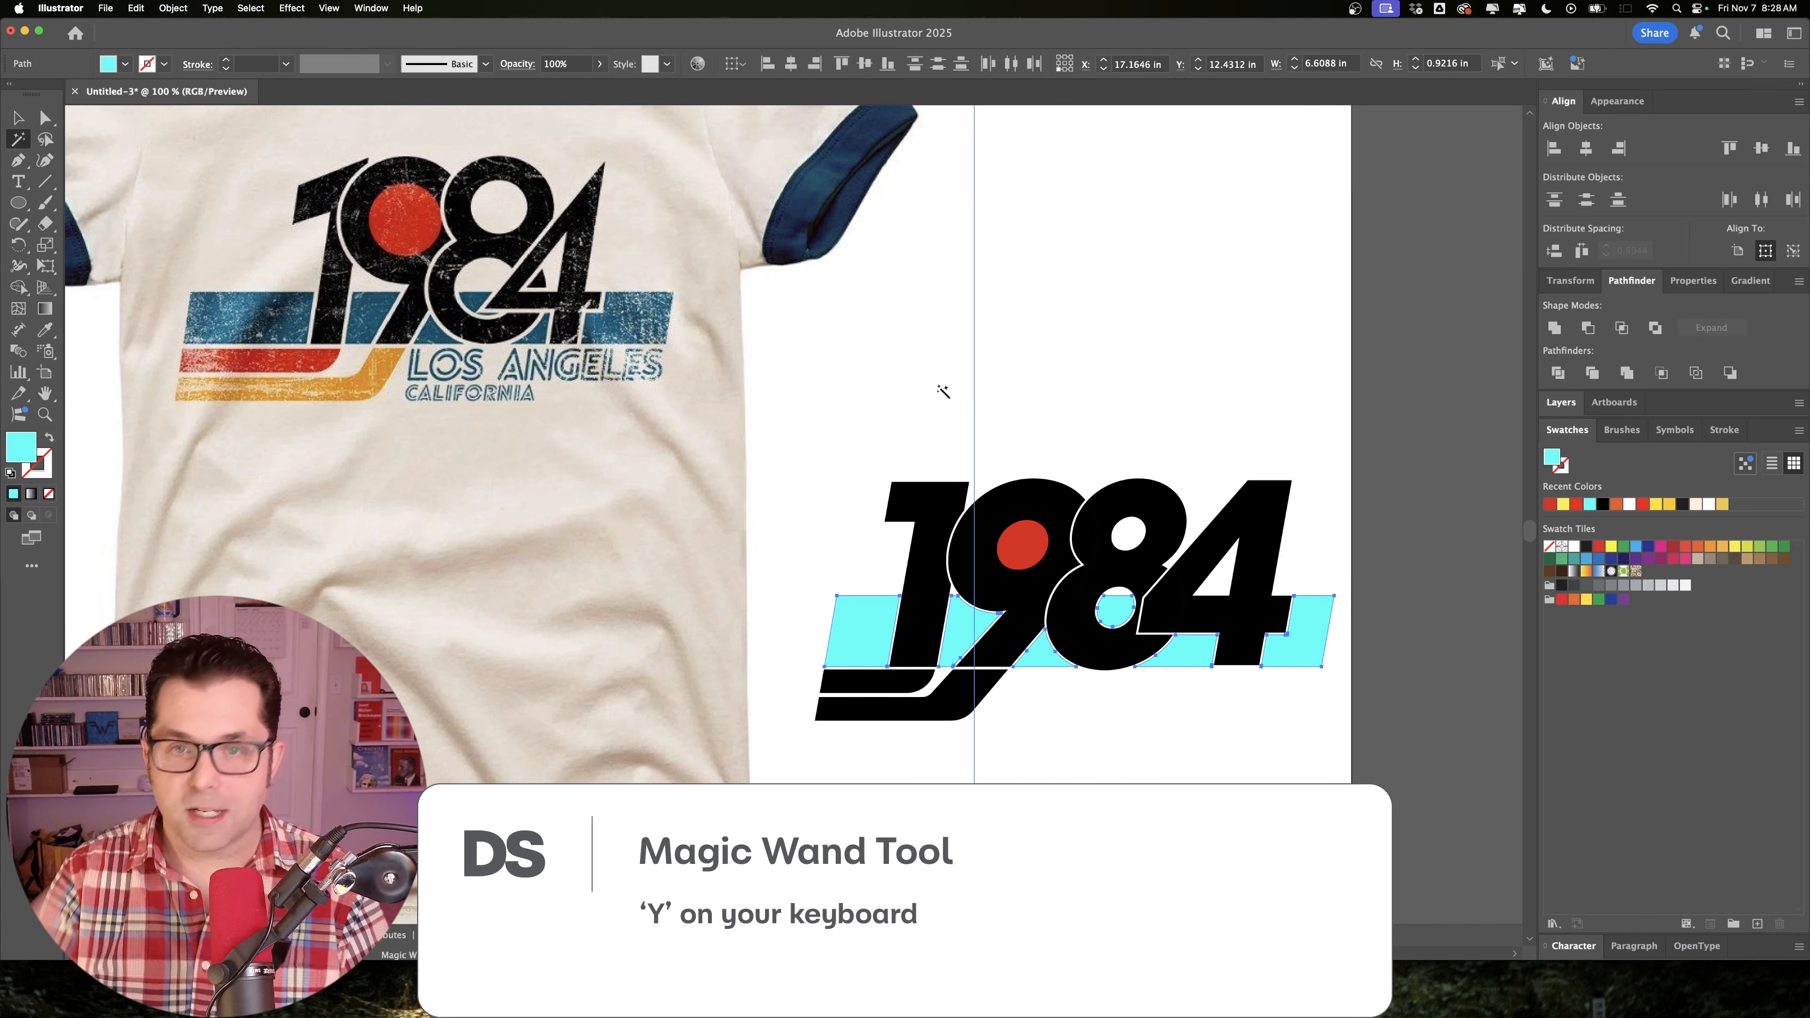
key(i)
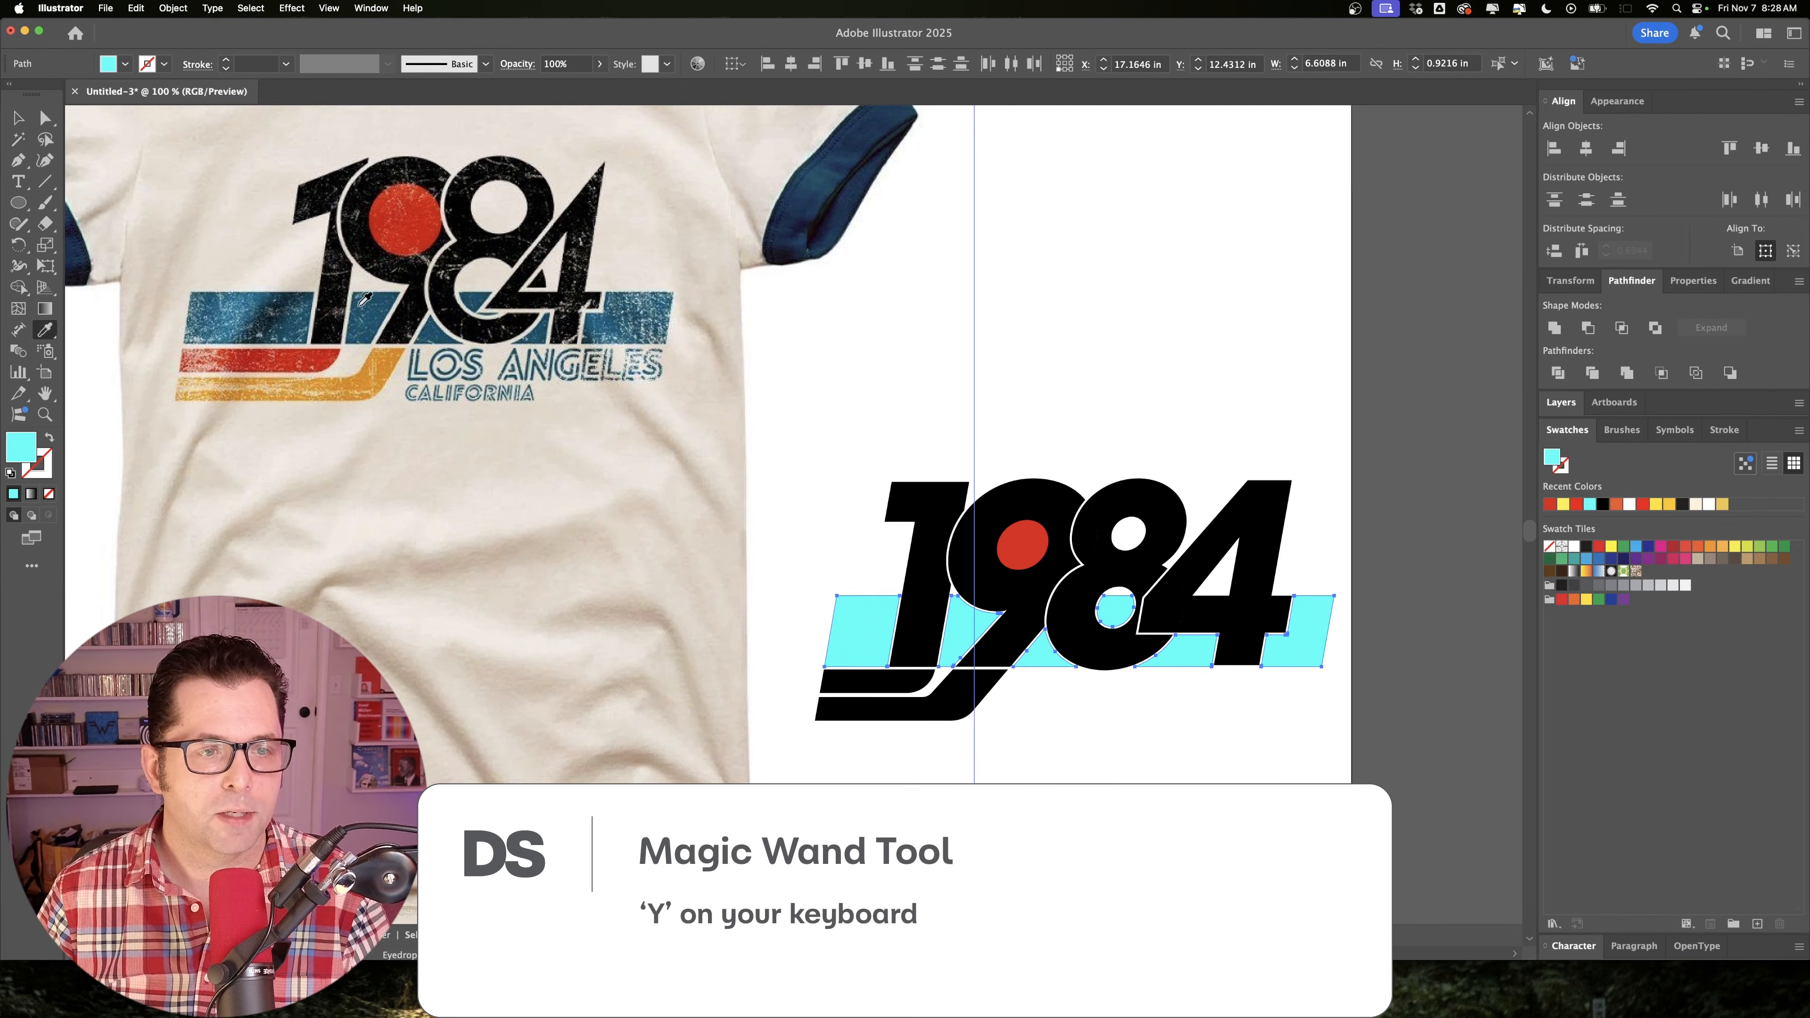
click(383, 308)
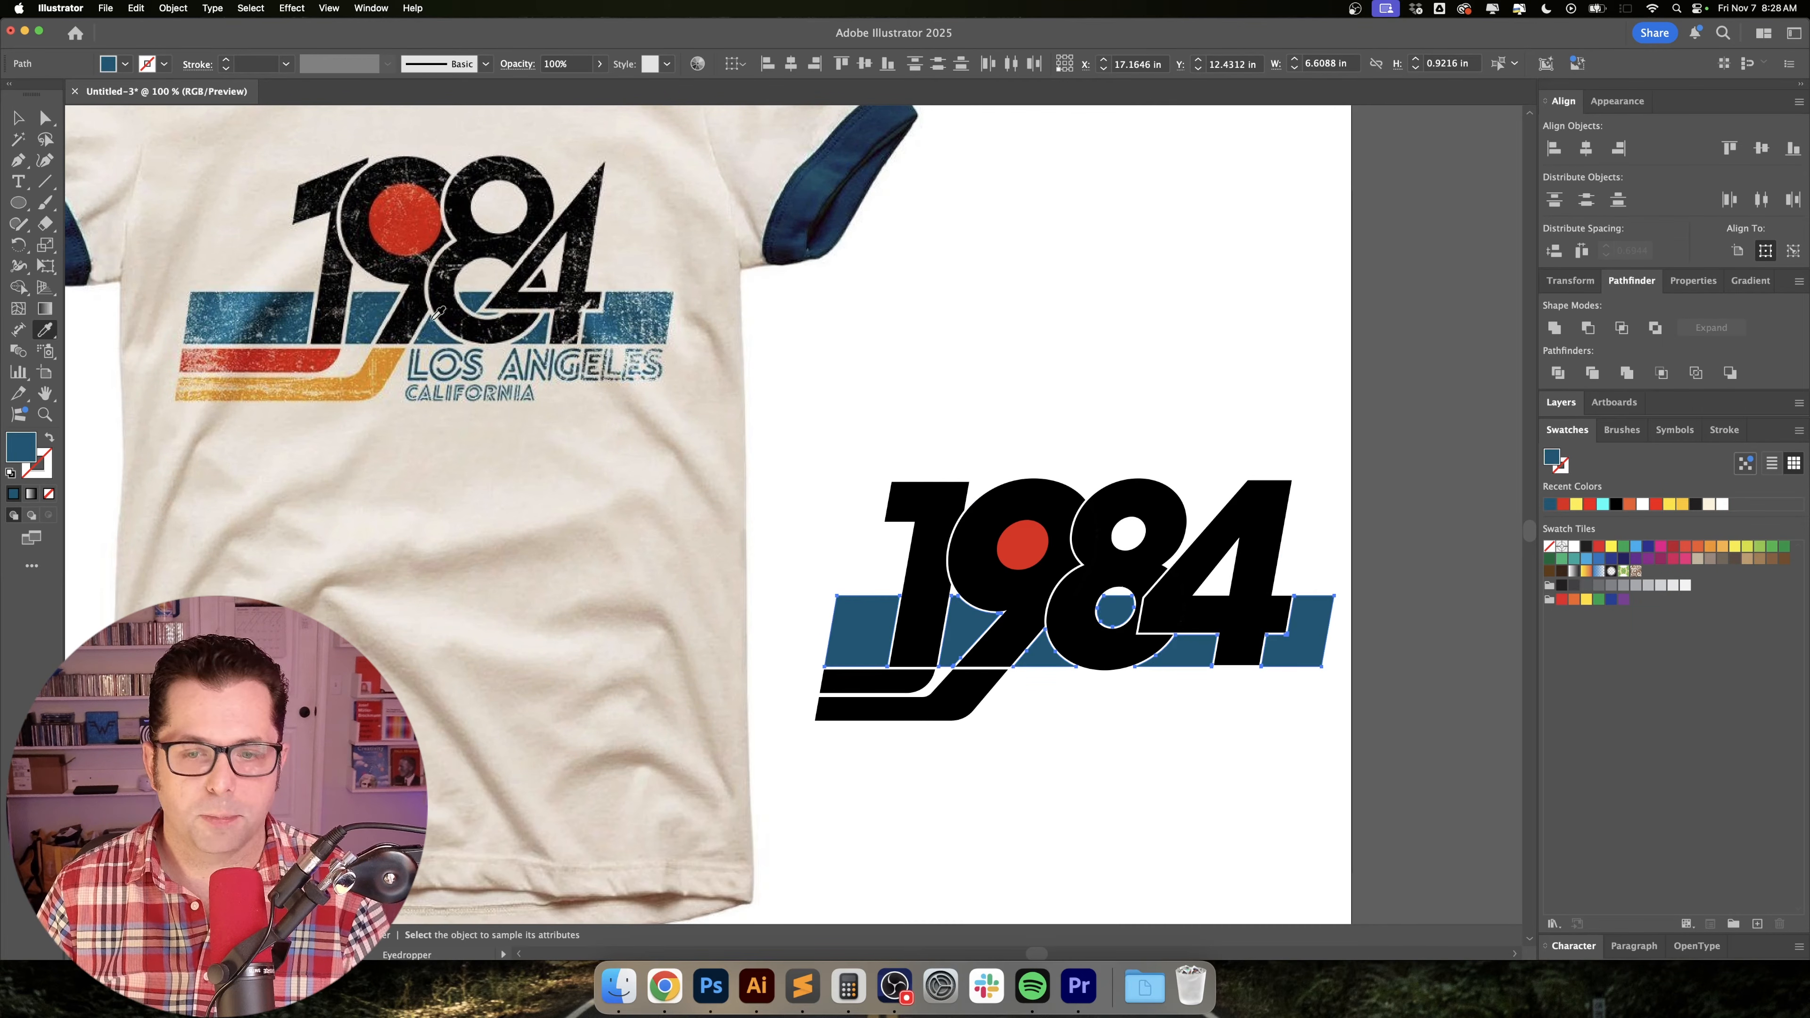
key(v)
click(1119, 399)
Fill the upper curved stripe below the numeral 1 with the red sampled from the circle inside the 9.
scroll(1133, 403, up, 1)
scroll(1133, 403, left, 2)
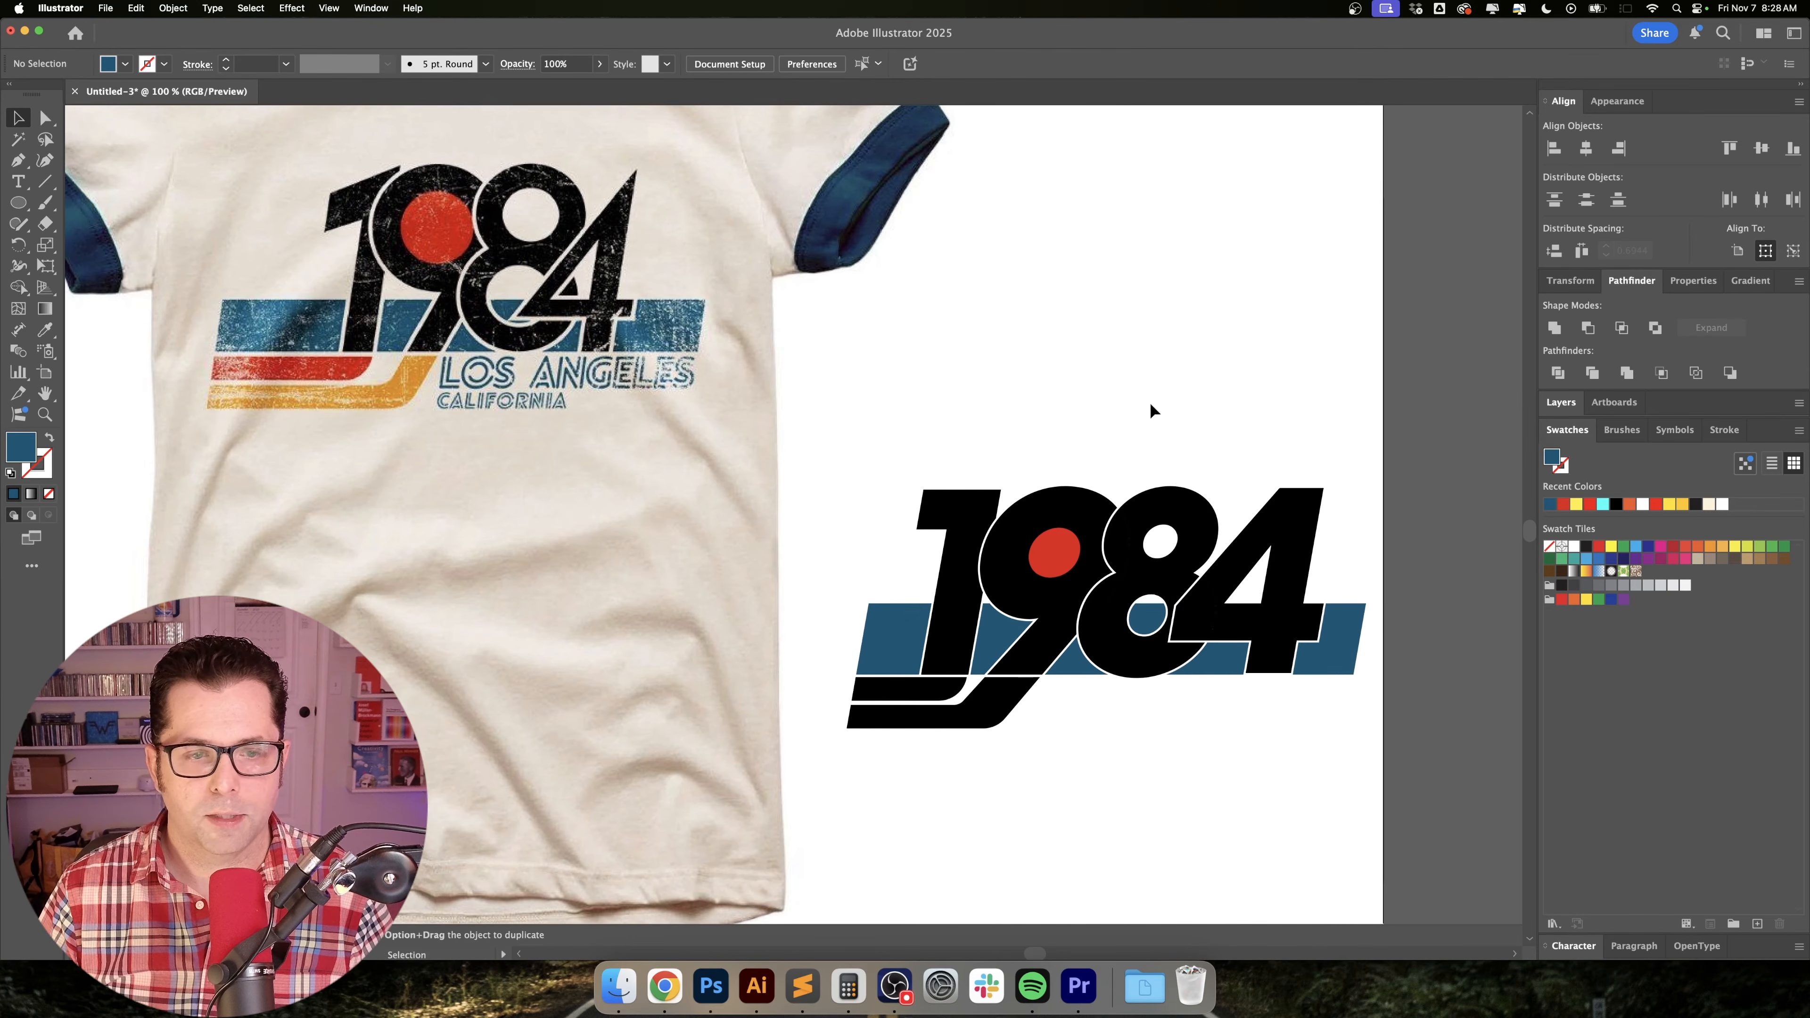
key(a)
click(885, 697)
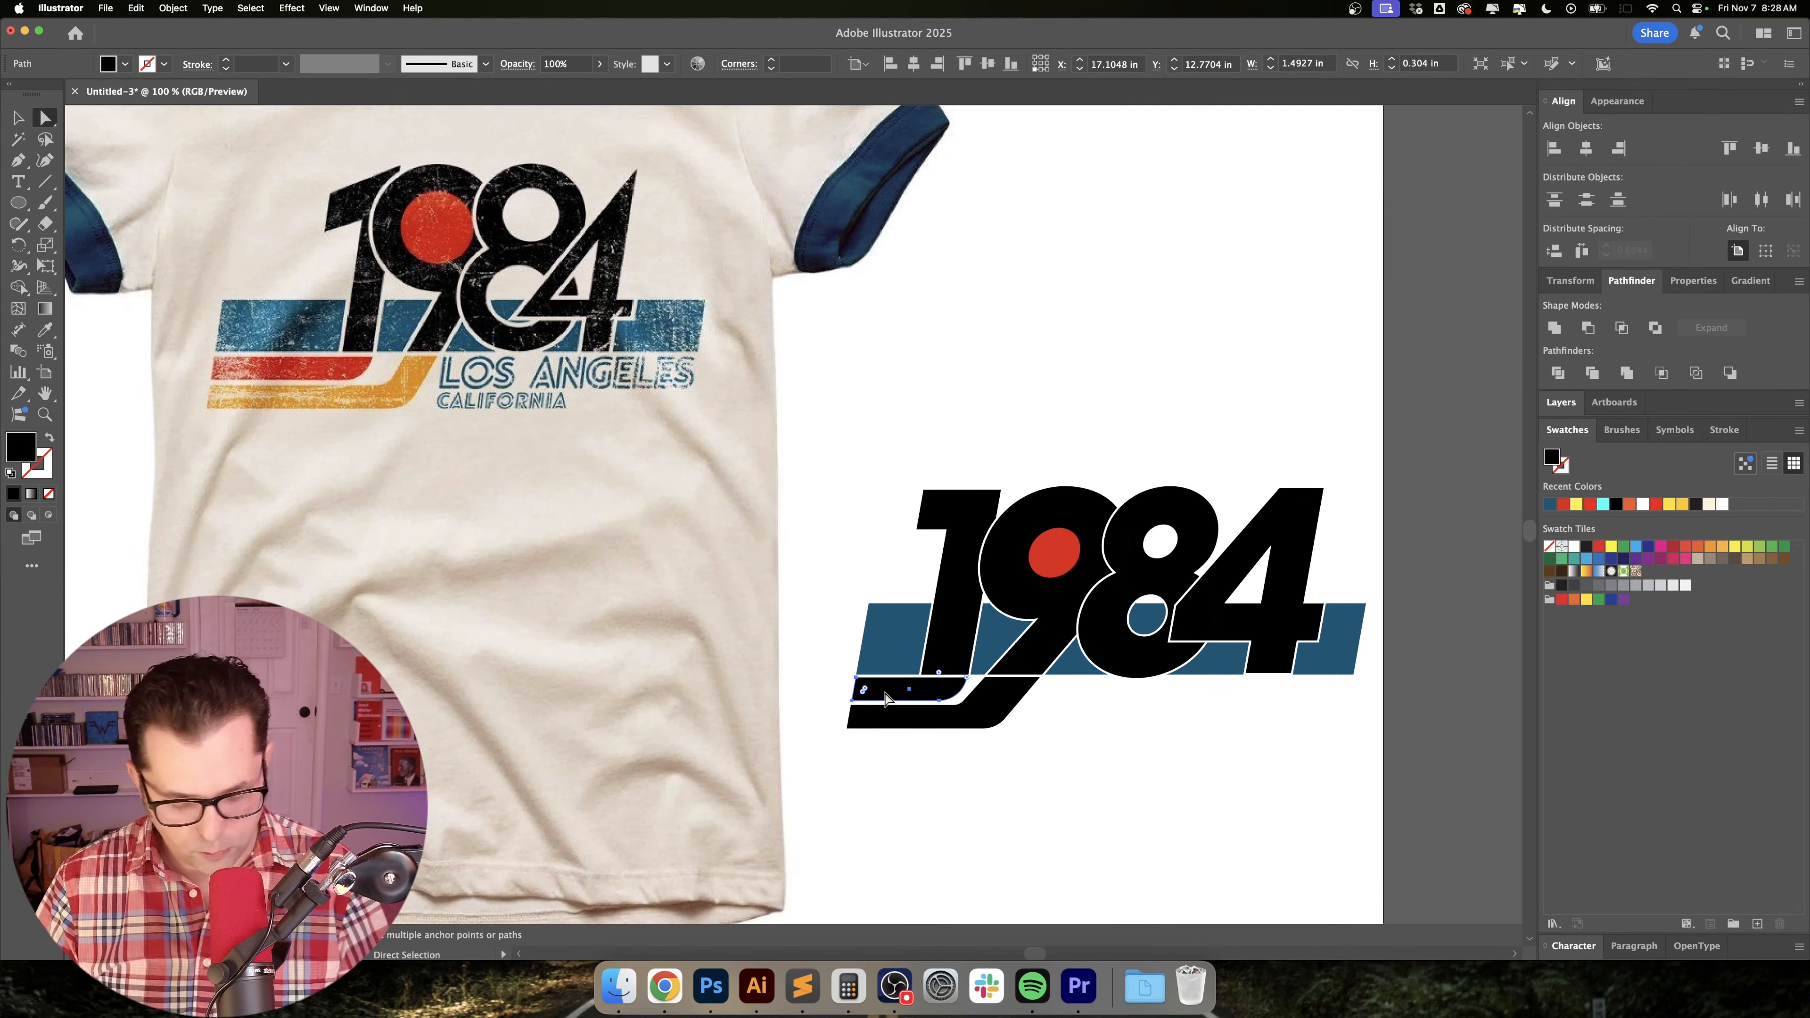
key(i)
click(1055, 552)
key(v)
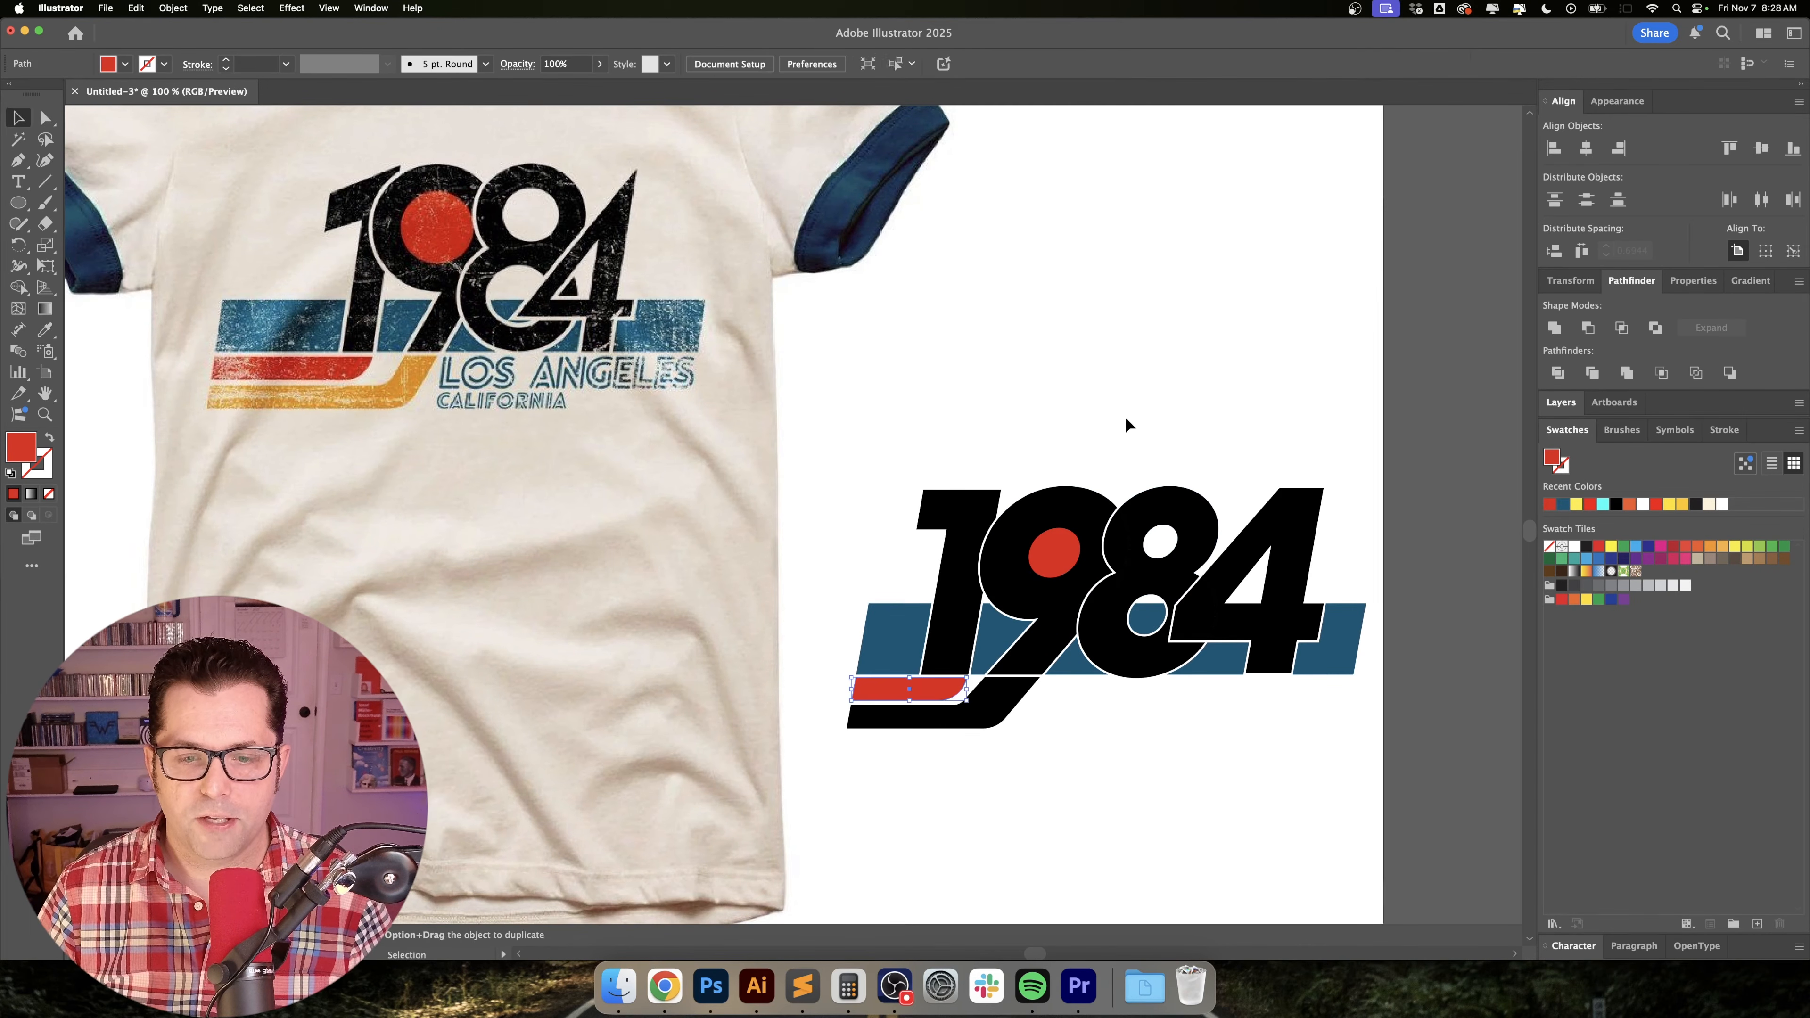
Fill the lower curved stripe running from the 9's tail with the orange-yellow sampled from the shirt's stripe.
scroll(1126, 424, down, 1)
scroll(1126, 425, right, 1)
key(a)
click(966, 691)
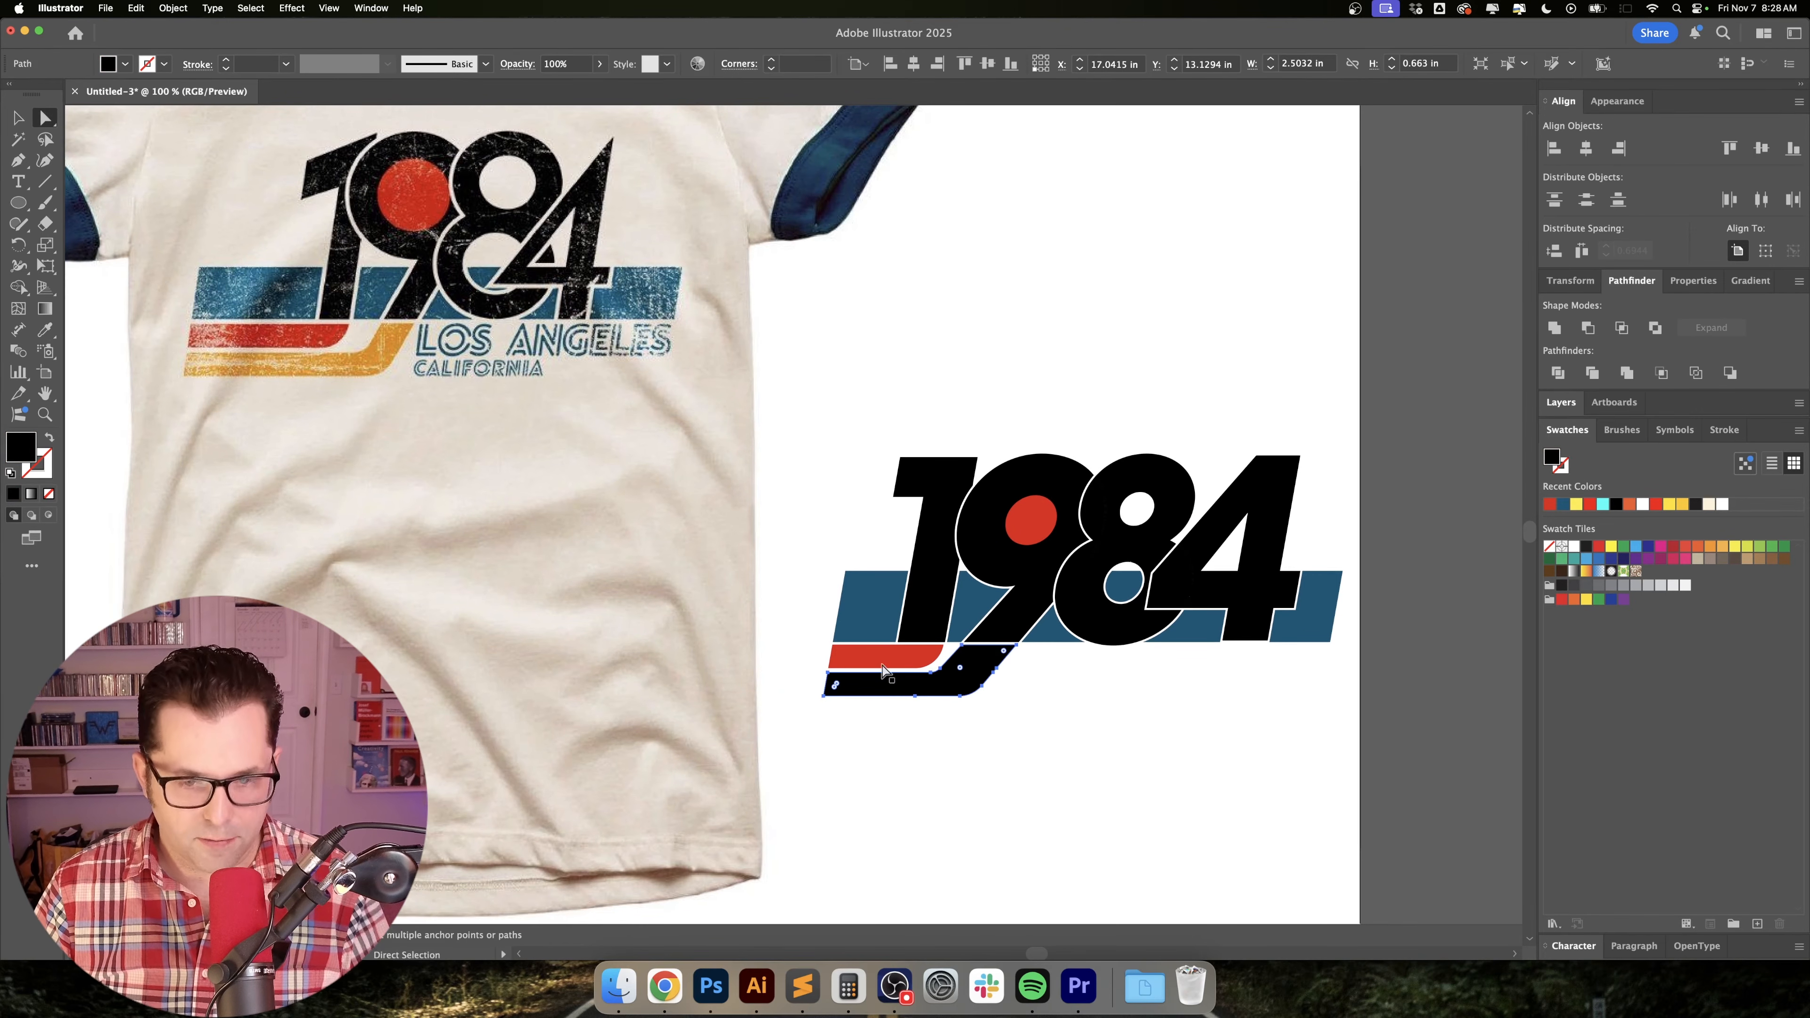
key(i)
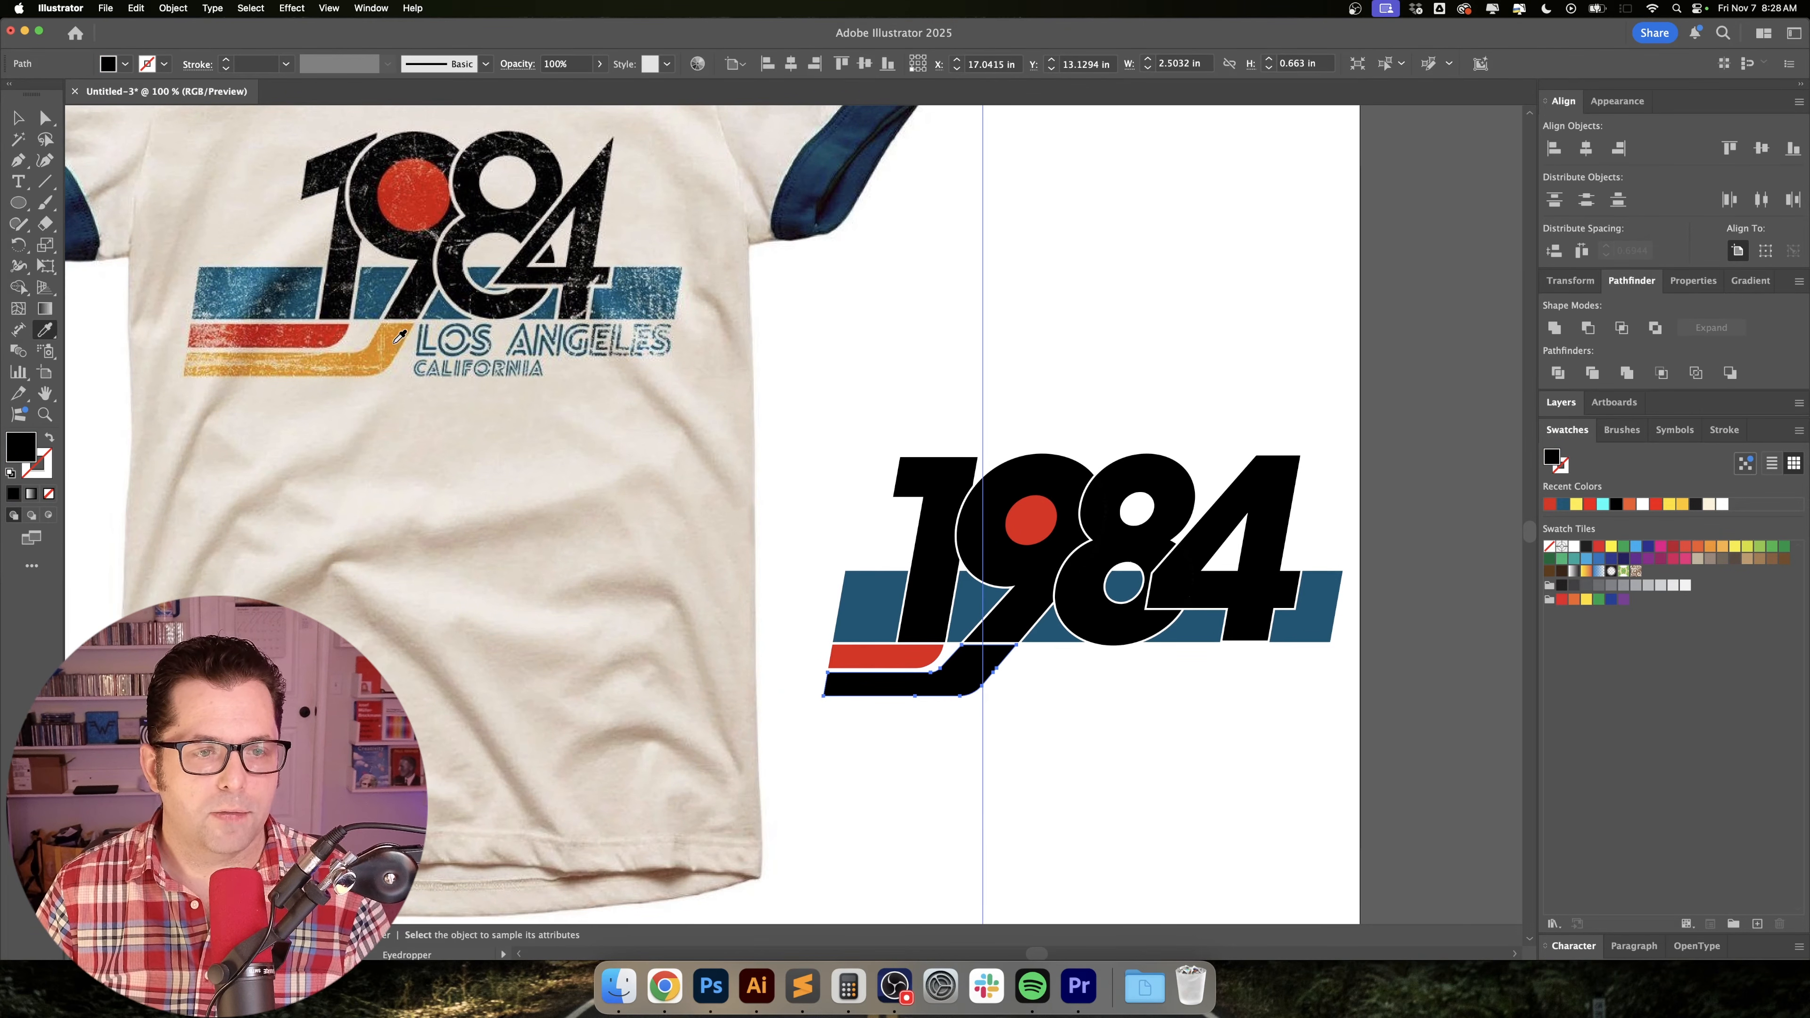
click(399, 335)
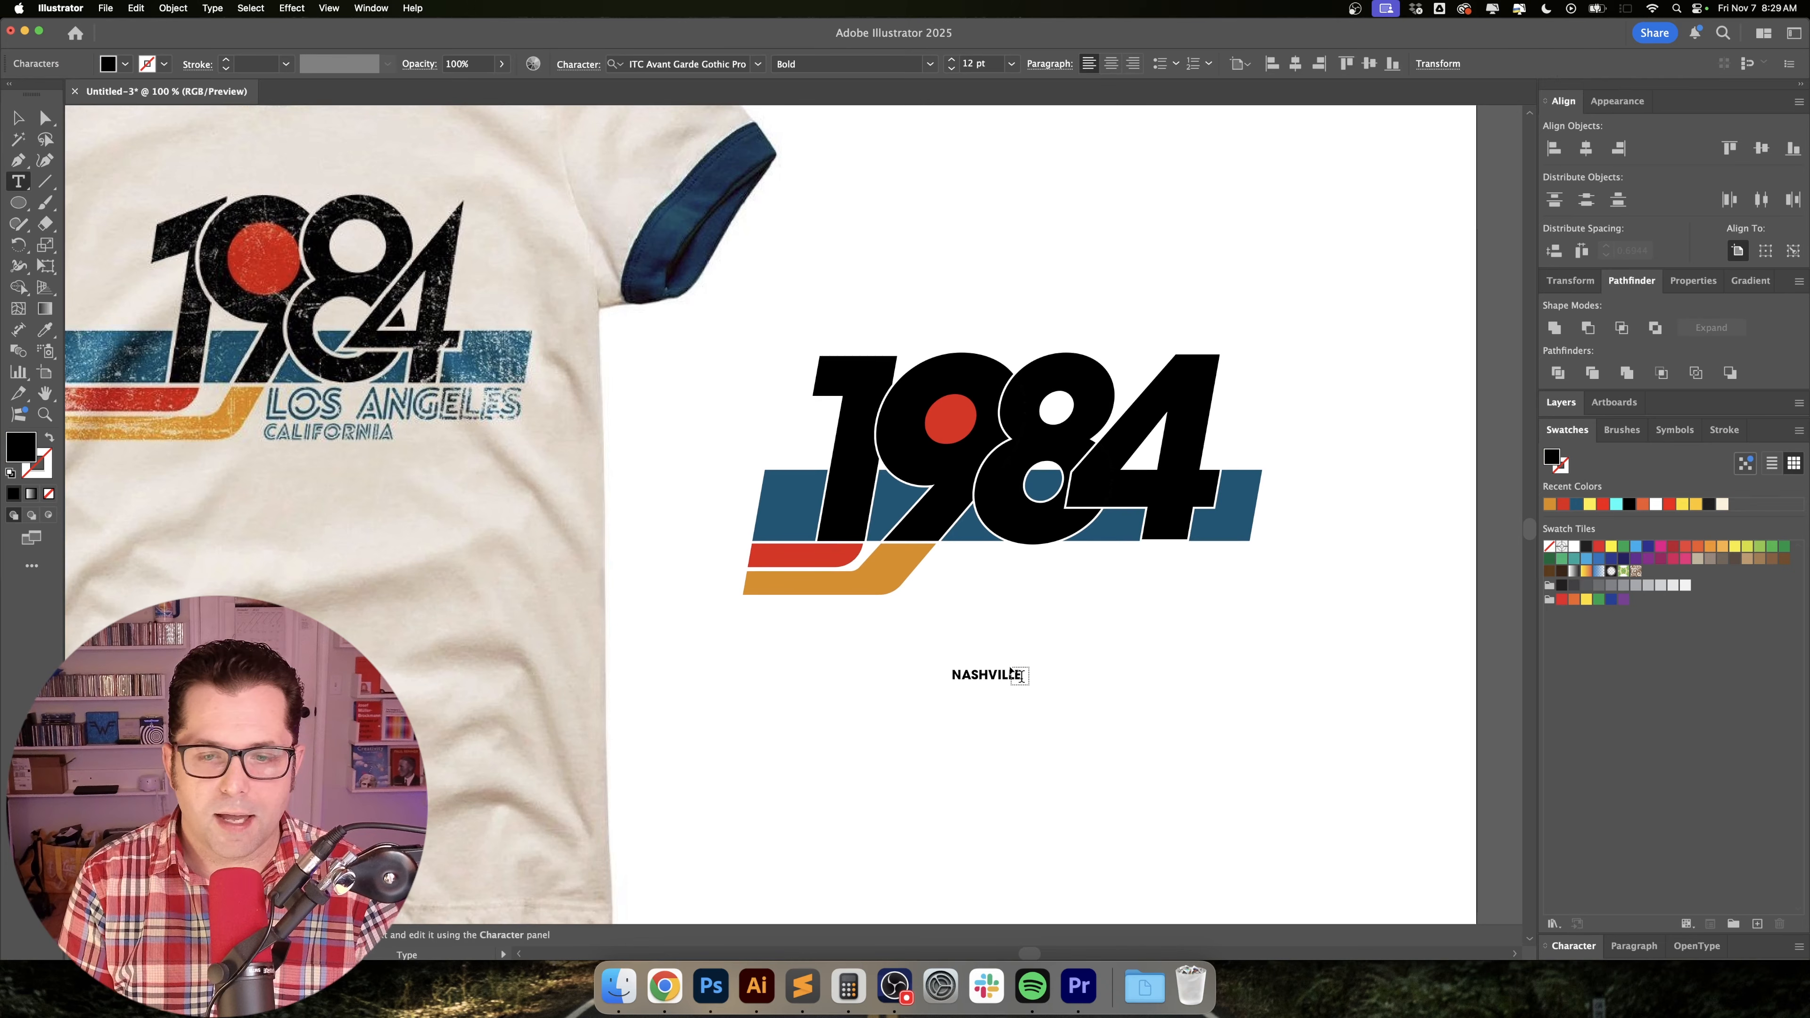
Enlarge the NASHVILLE text to about 38 pt and place it under the blue bar, below the 8 and 4.
key(Escape)
drag(1027, 689, 1133, 586)
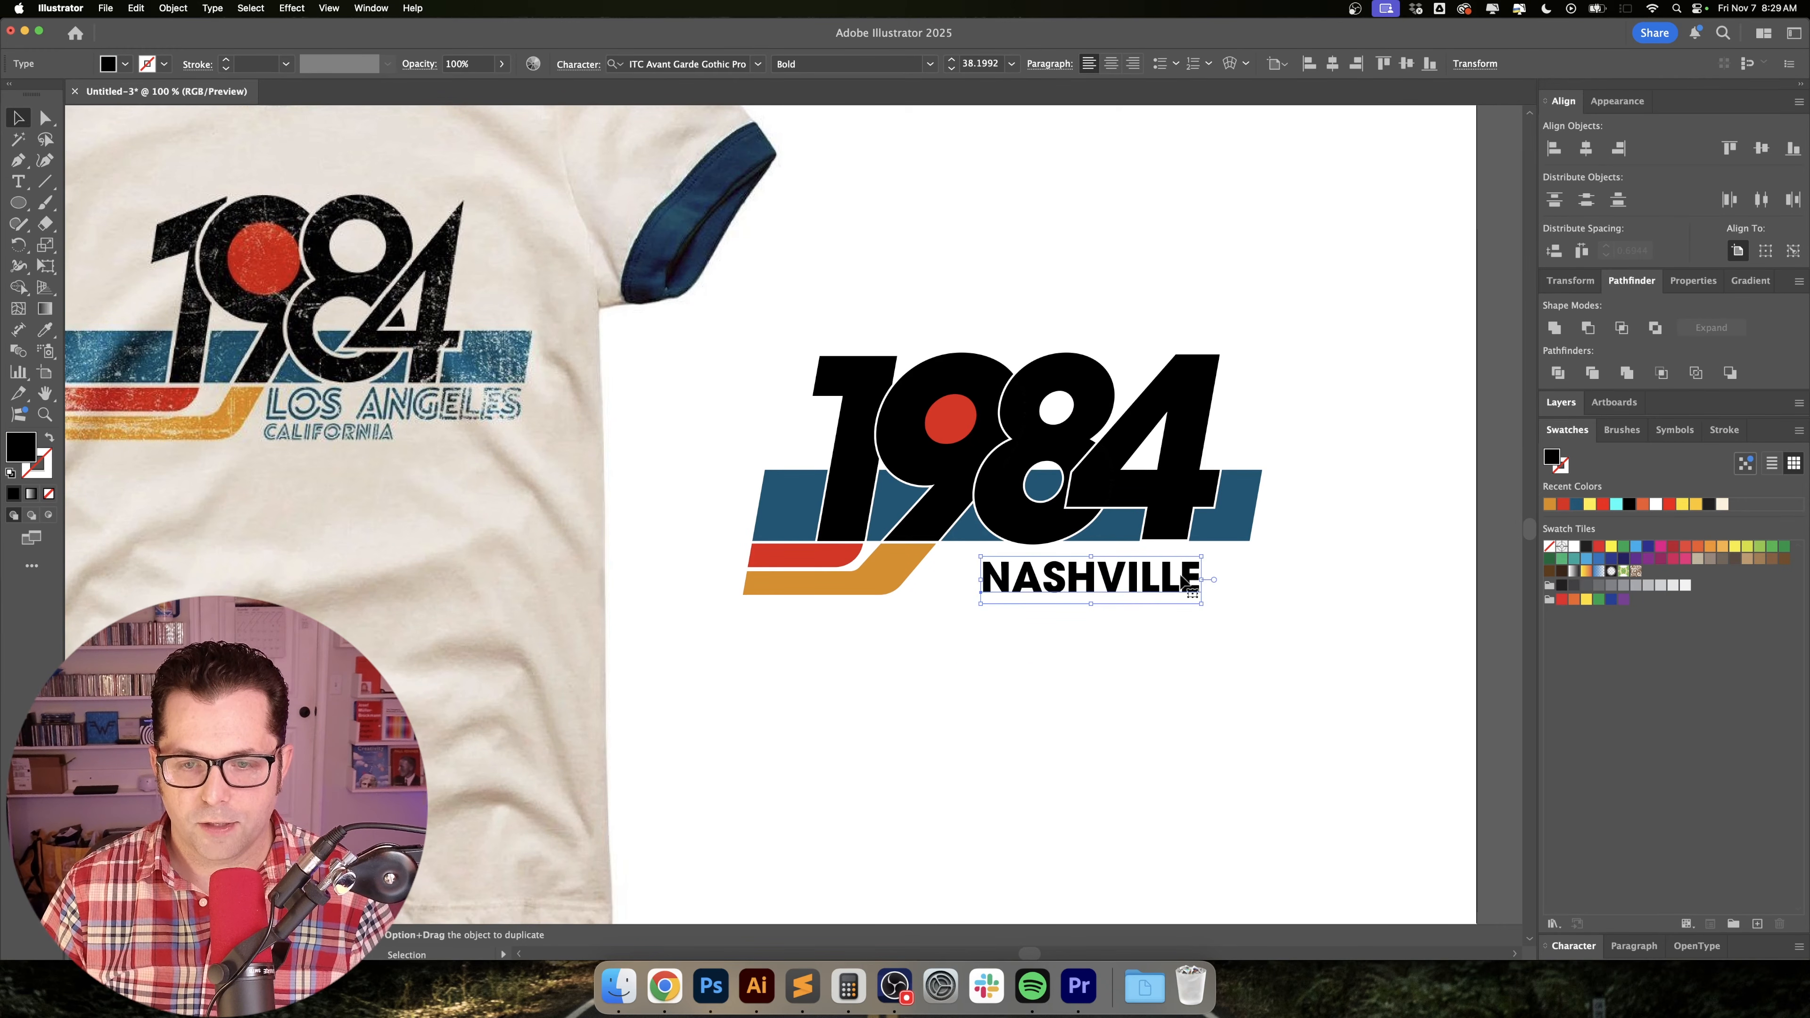
click(1302, 608)
drag(1301, 608, 1137, 591)
Shear the NASHVILLE text so it slants like the 1984 numerals.
key(super+plus)
key(super+plus)
click(1028, 599)
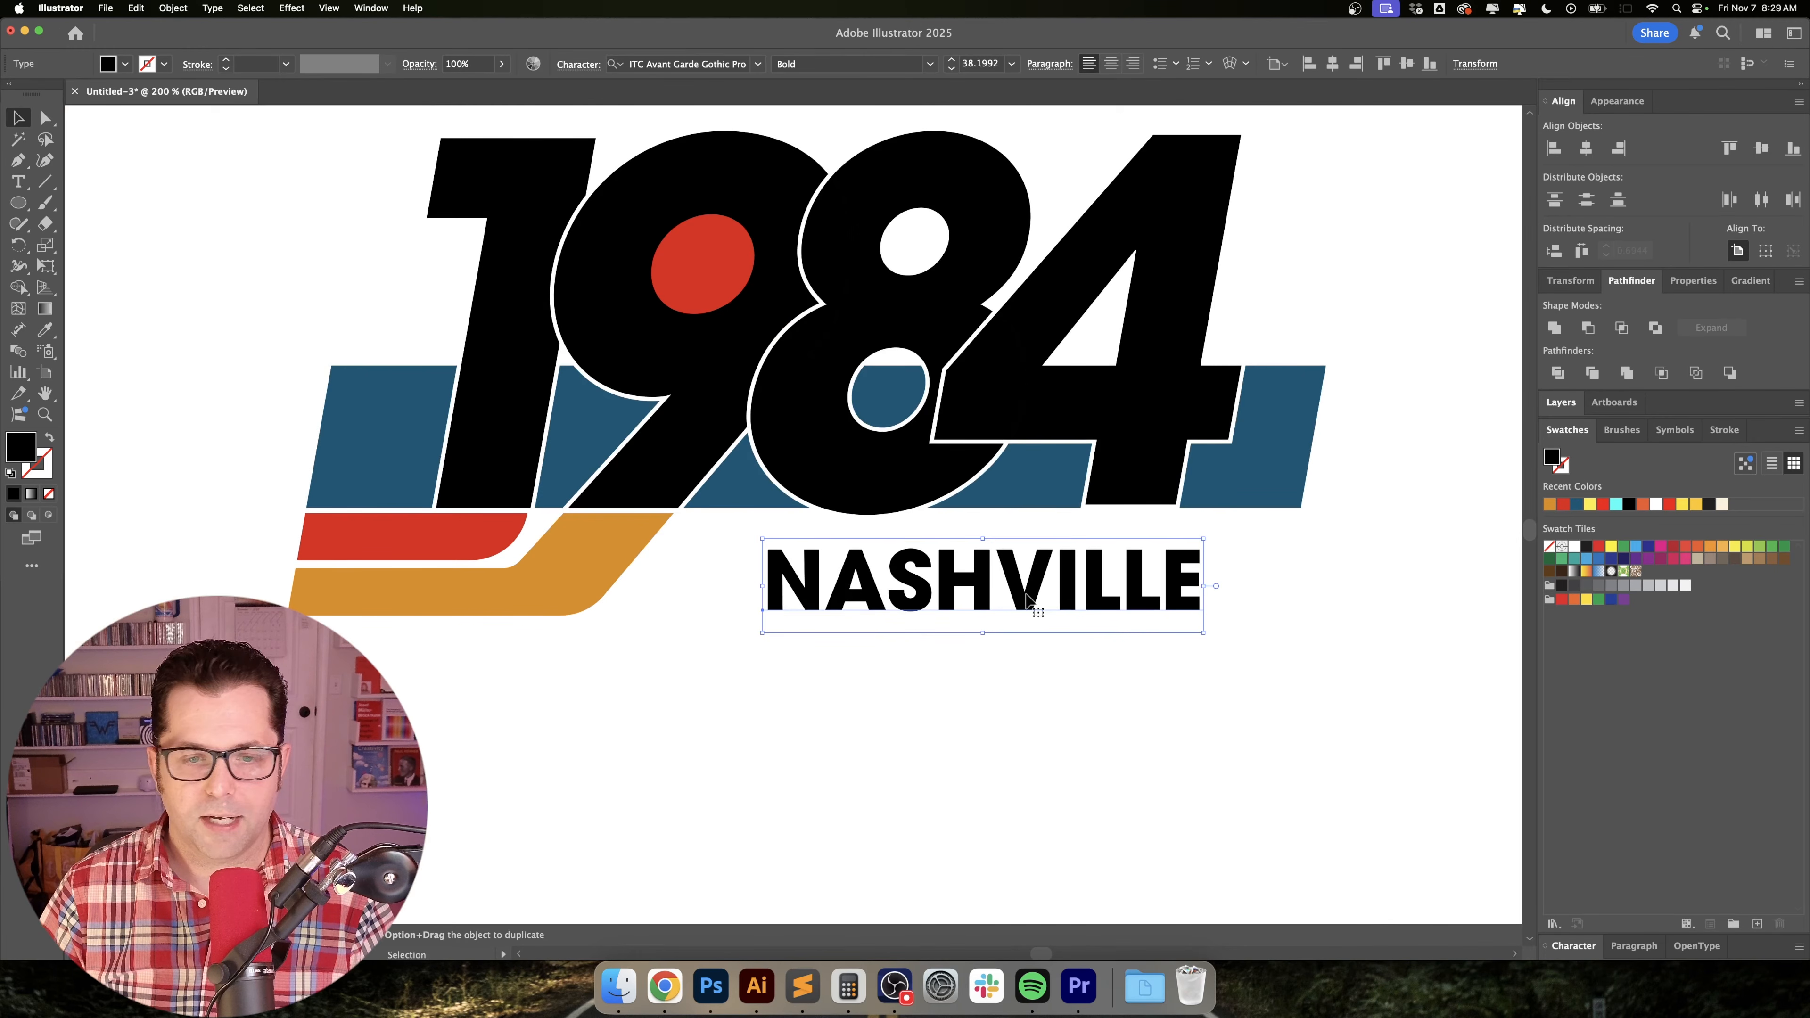
click(174, 8)
mouse_move(187, 29)
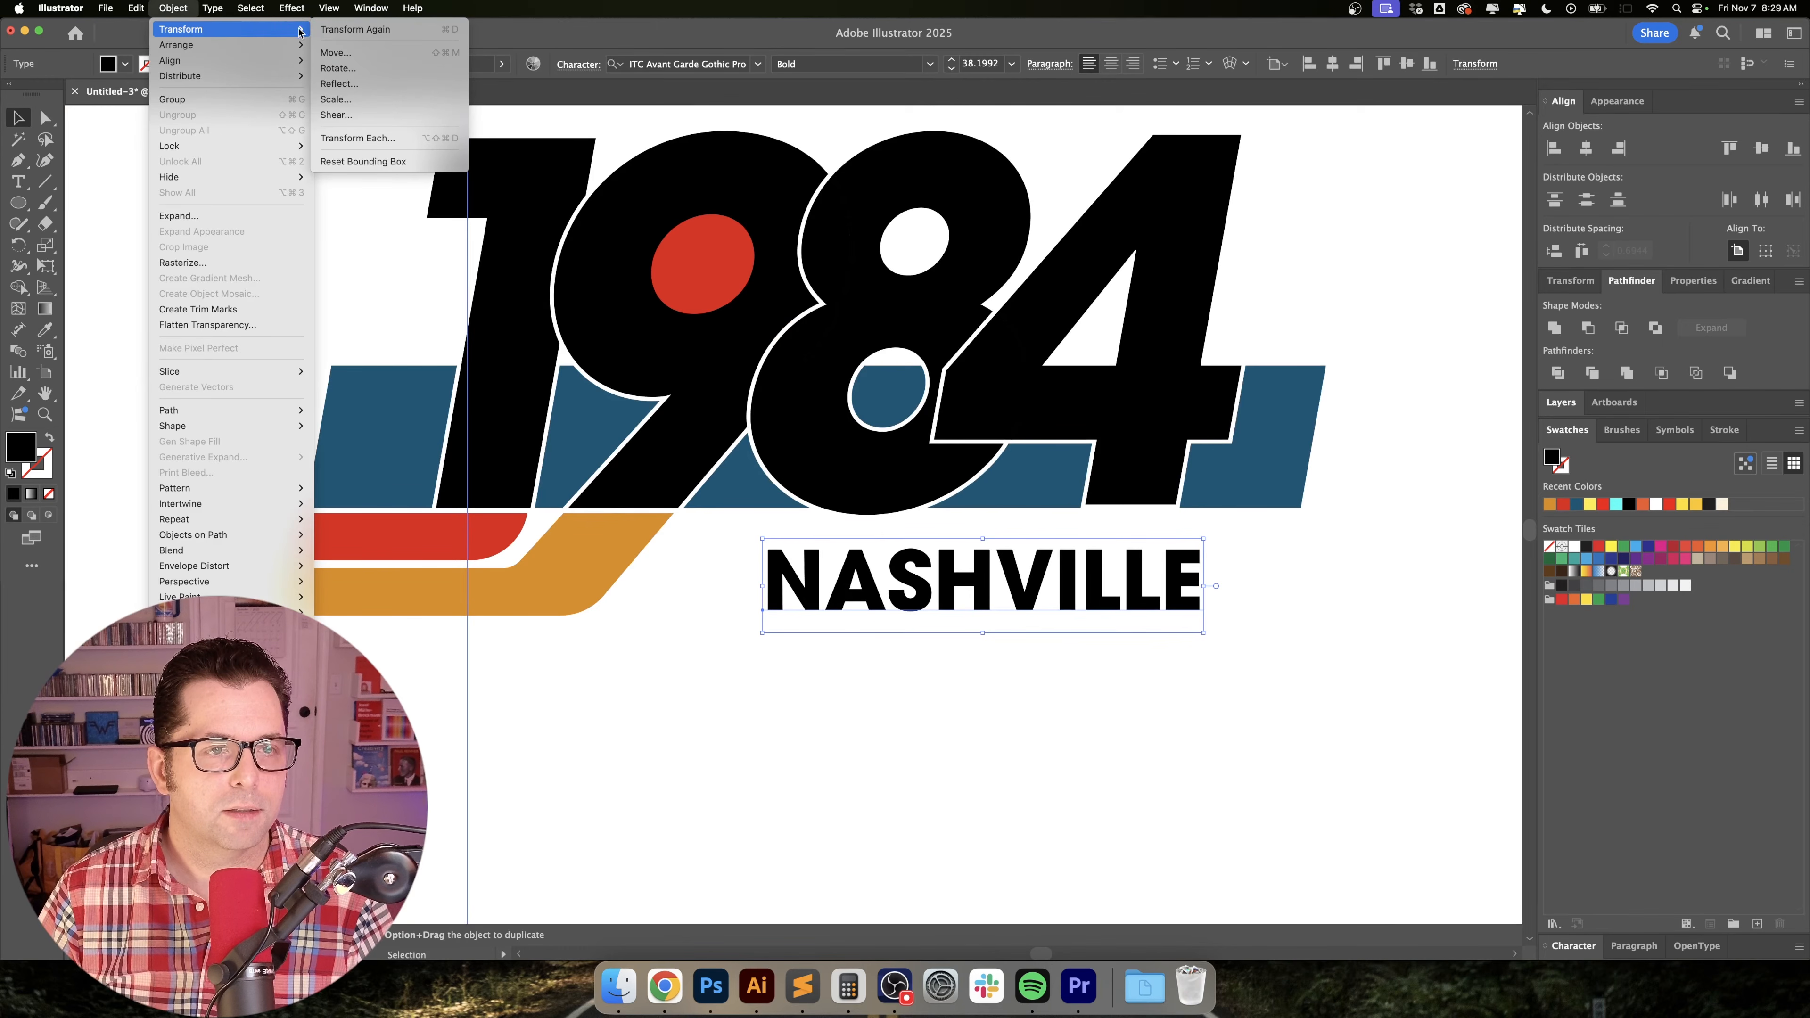
click(349, 113)
key(Return)
Set the NASHVILLE text's kerning to Optical and deselect it.
scroll(1294, 665, up, 2)
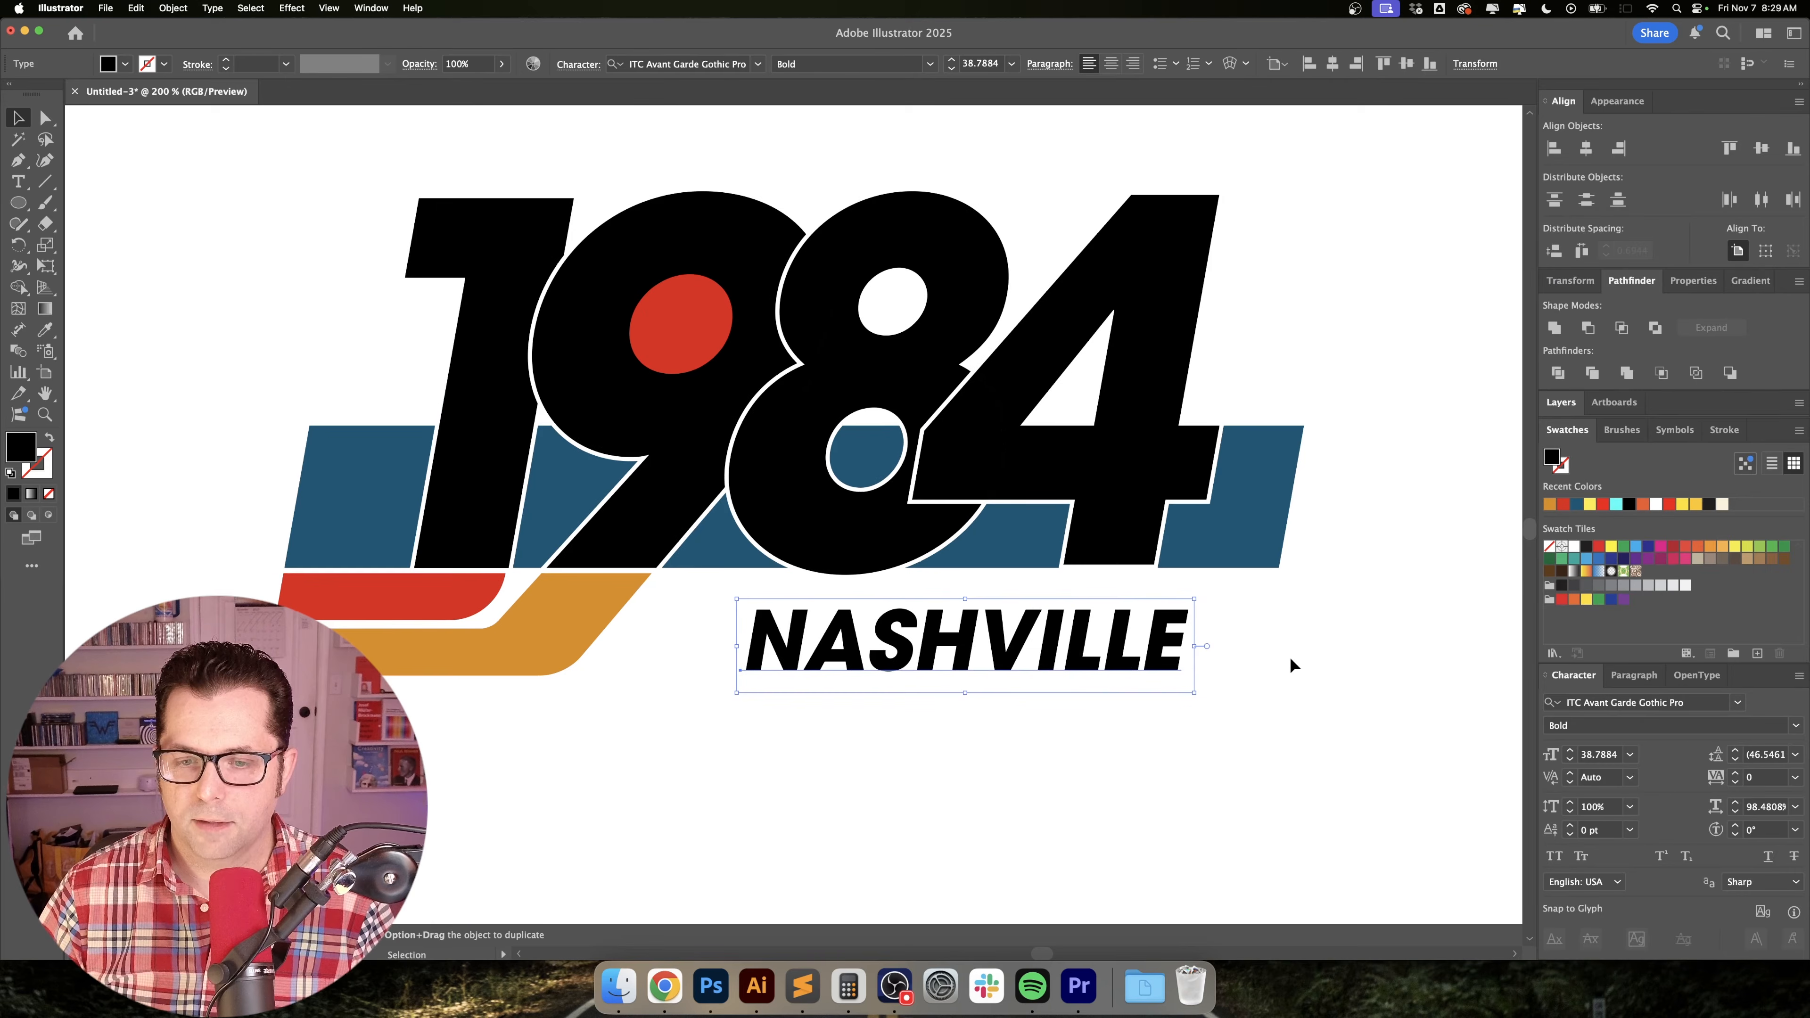
click(1630, 777)
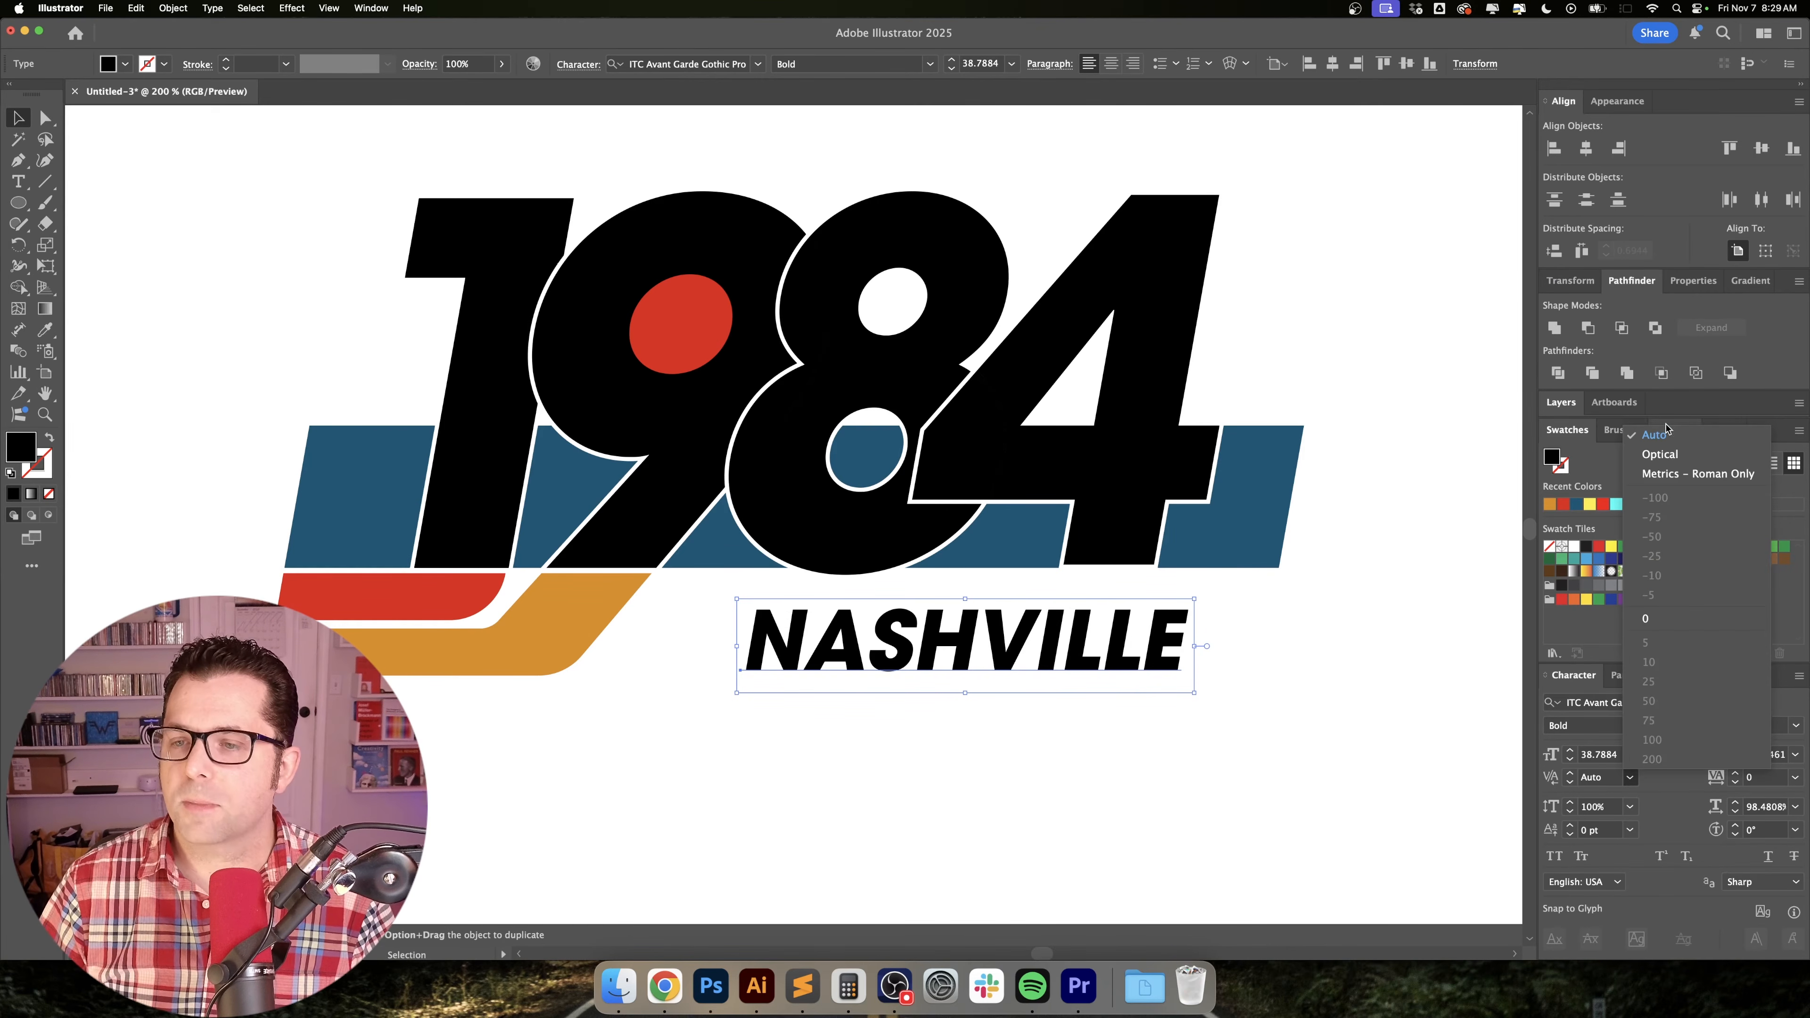
click(1672, 457)
click(1382, 640)
scroll(1353, 649, right, 2)
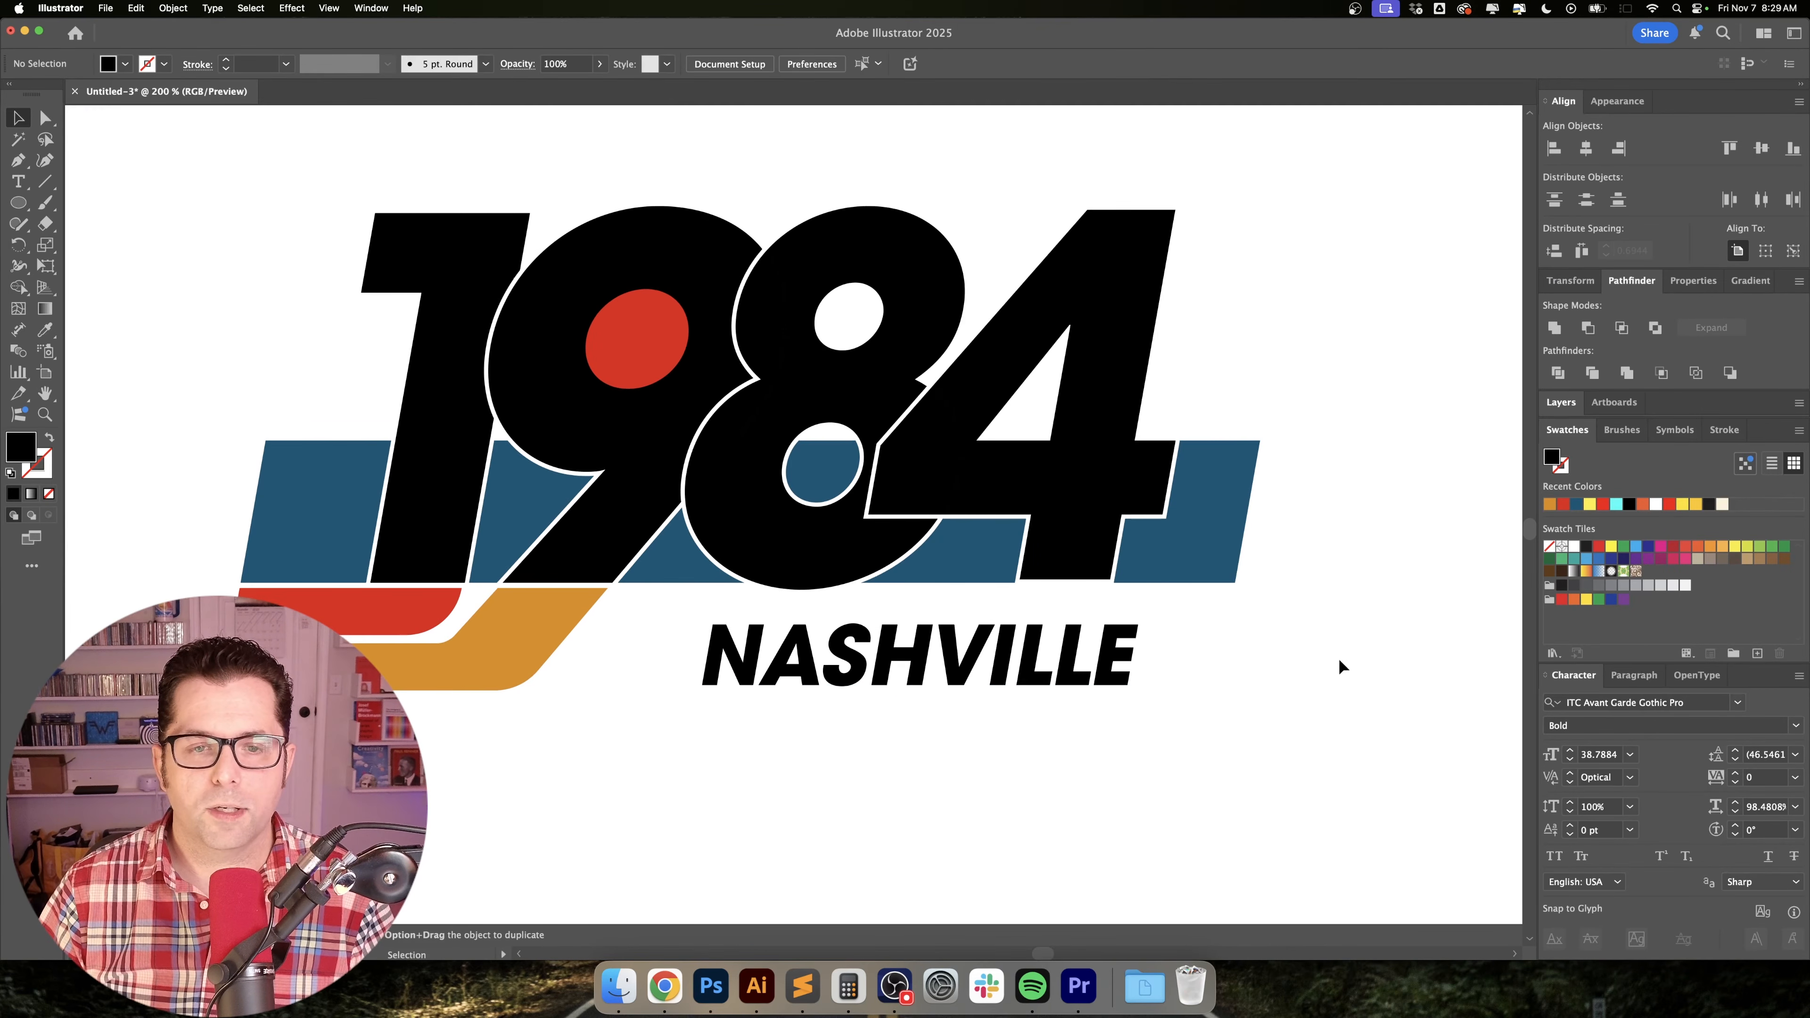
Convert the blue NASHVILLE text to outlines and swap its fill with its stroke.
scroll(1338, 658, down, 2)
scroll(1312, 714, left, 2)
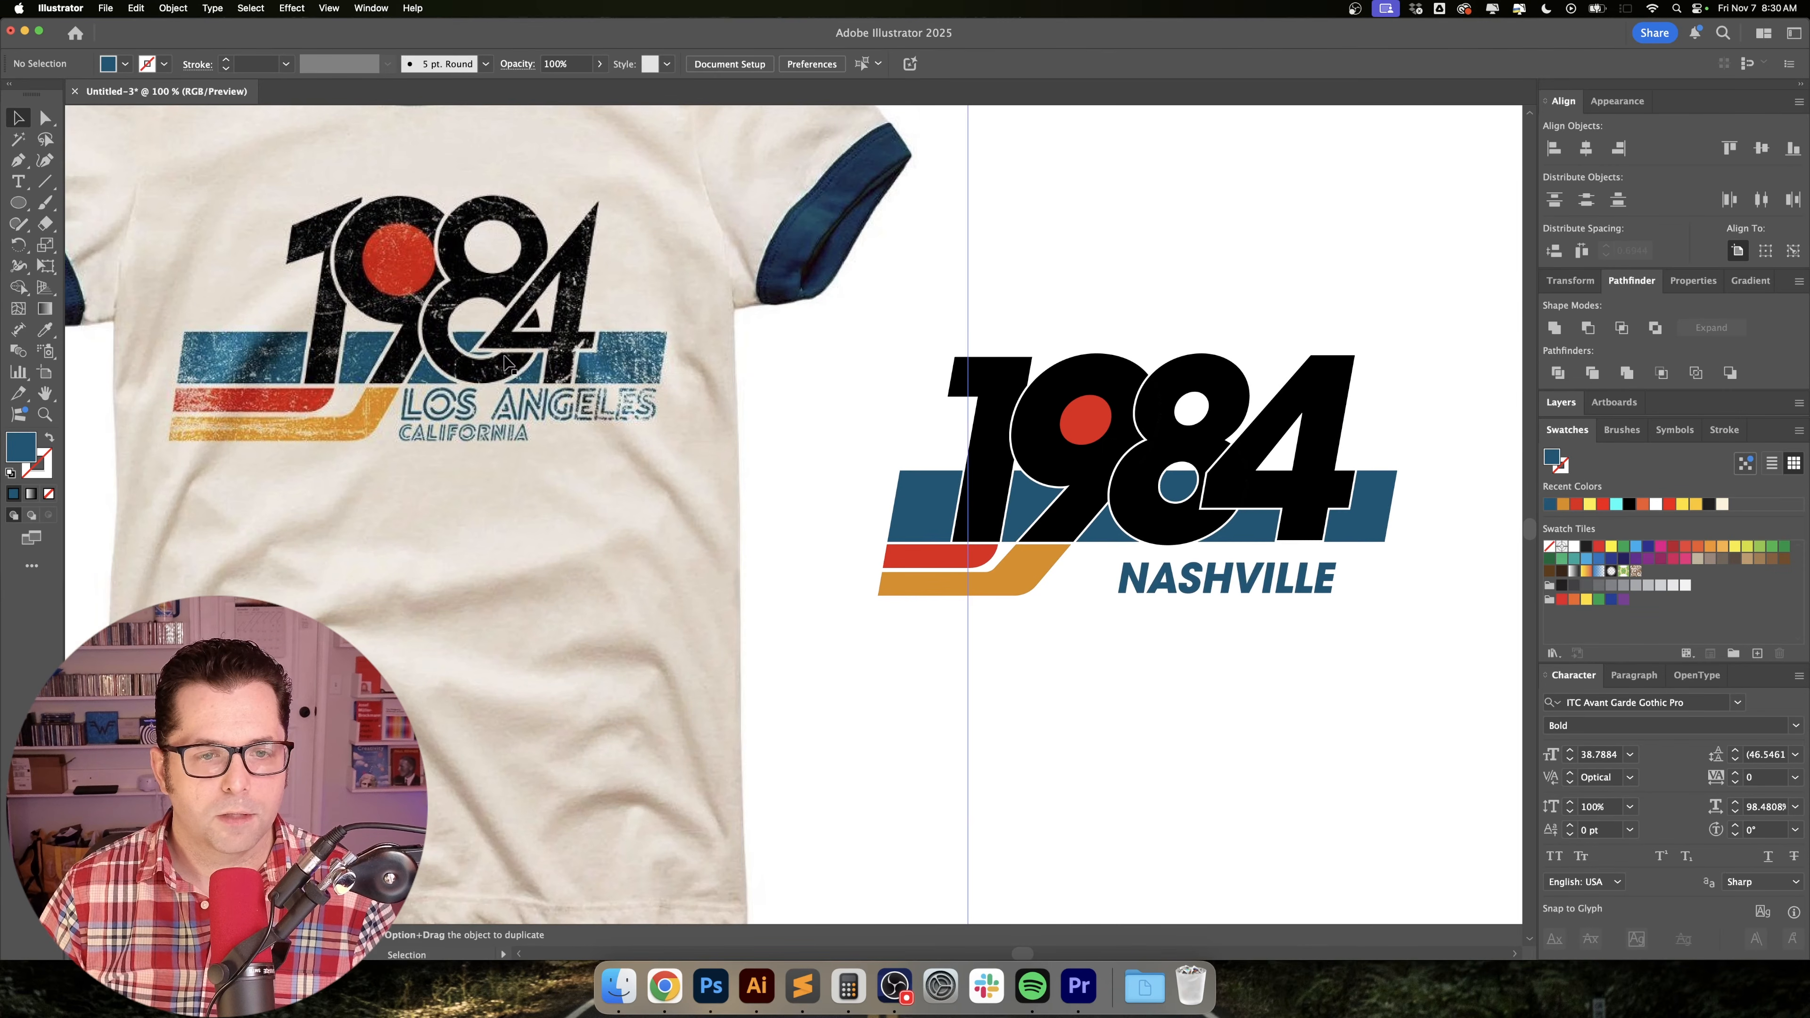
scroll(998, 570, right, 3)
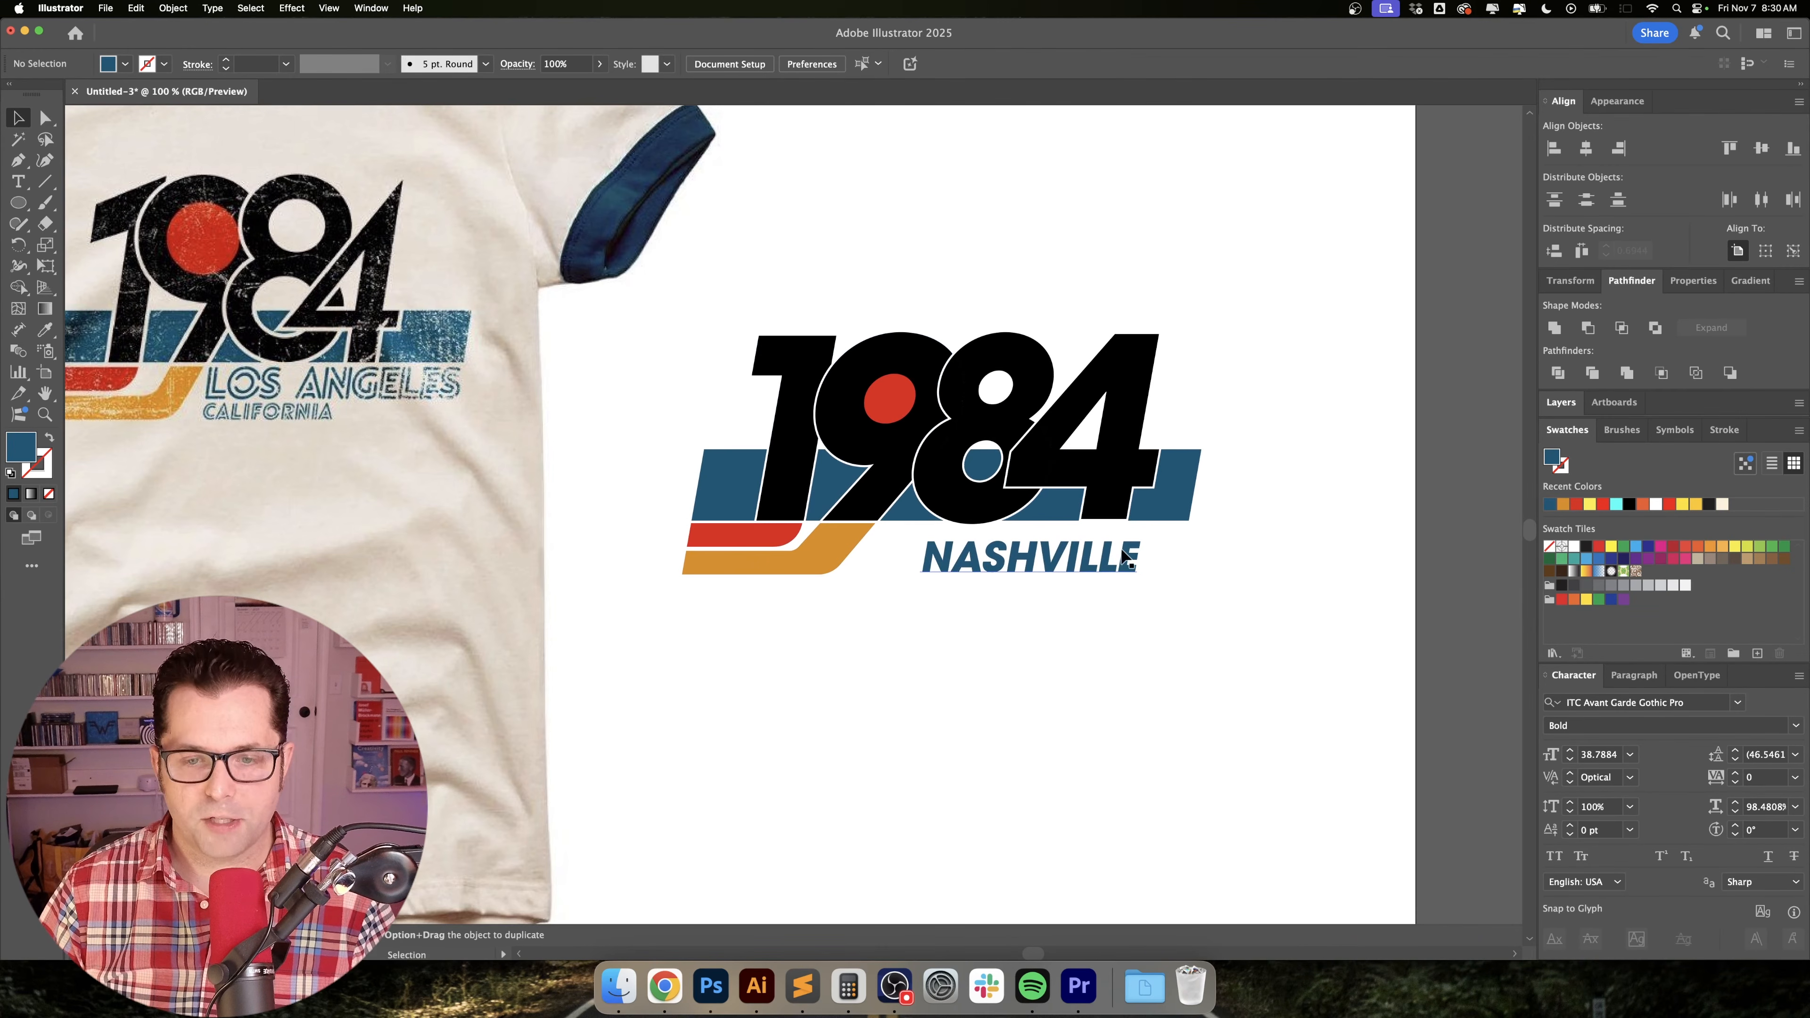
scroll(1076, 579, up, 3)
click(1077, 578)
key(super+shift+o)
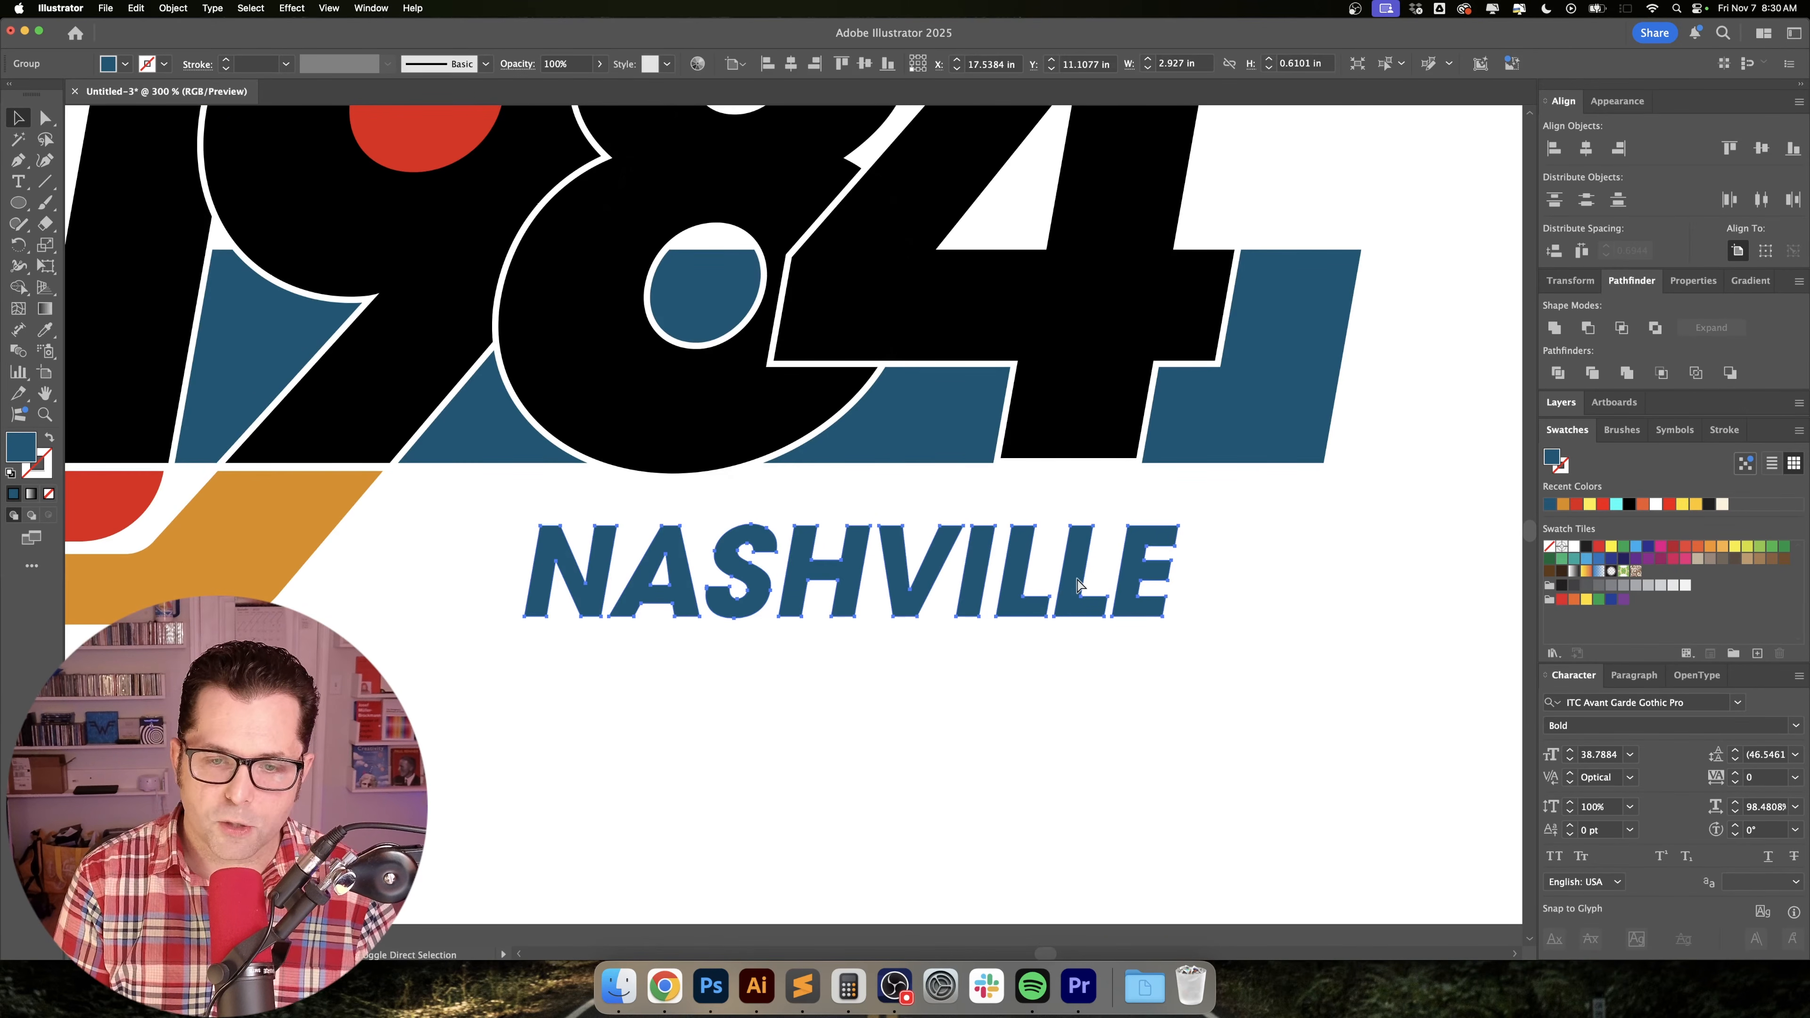
key(shift+x)
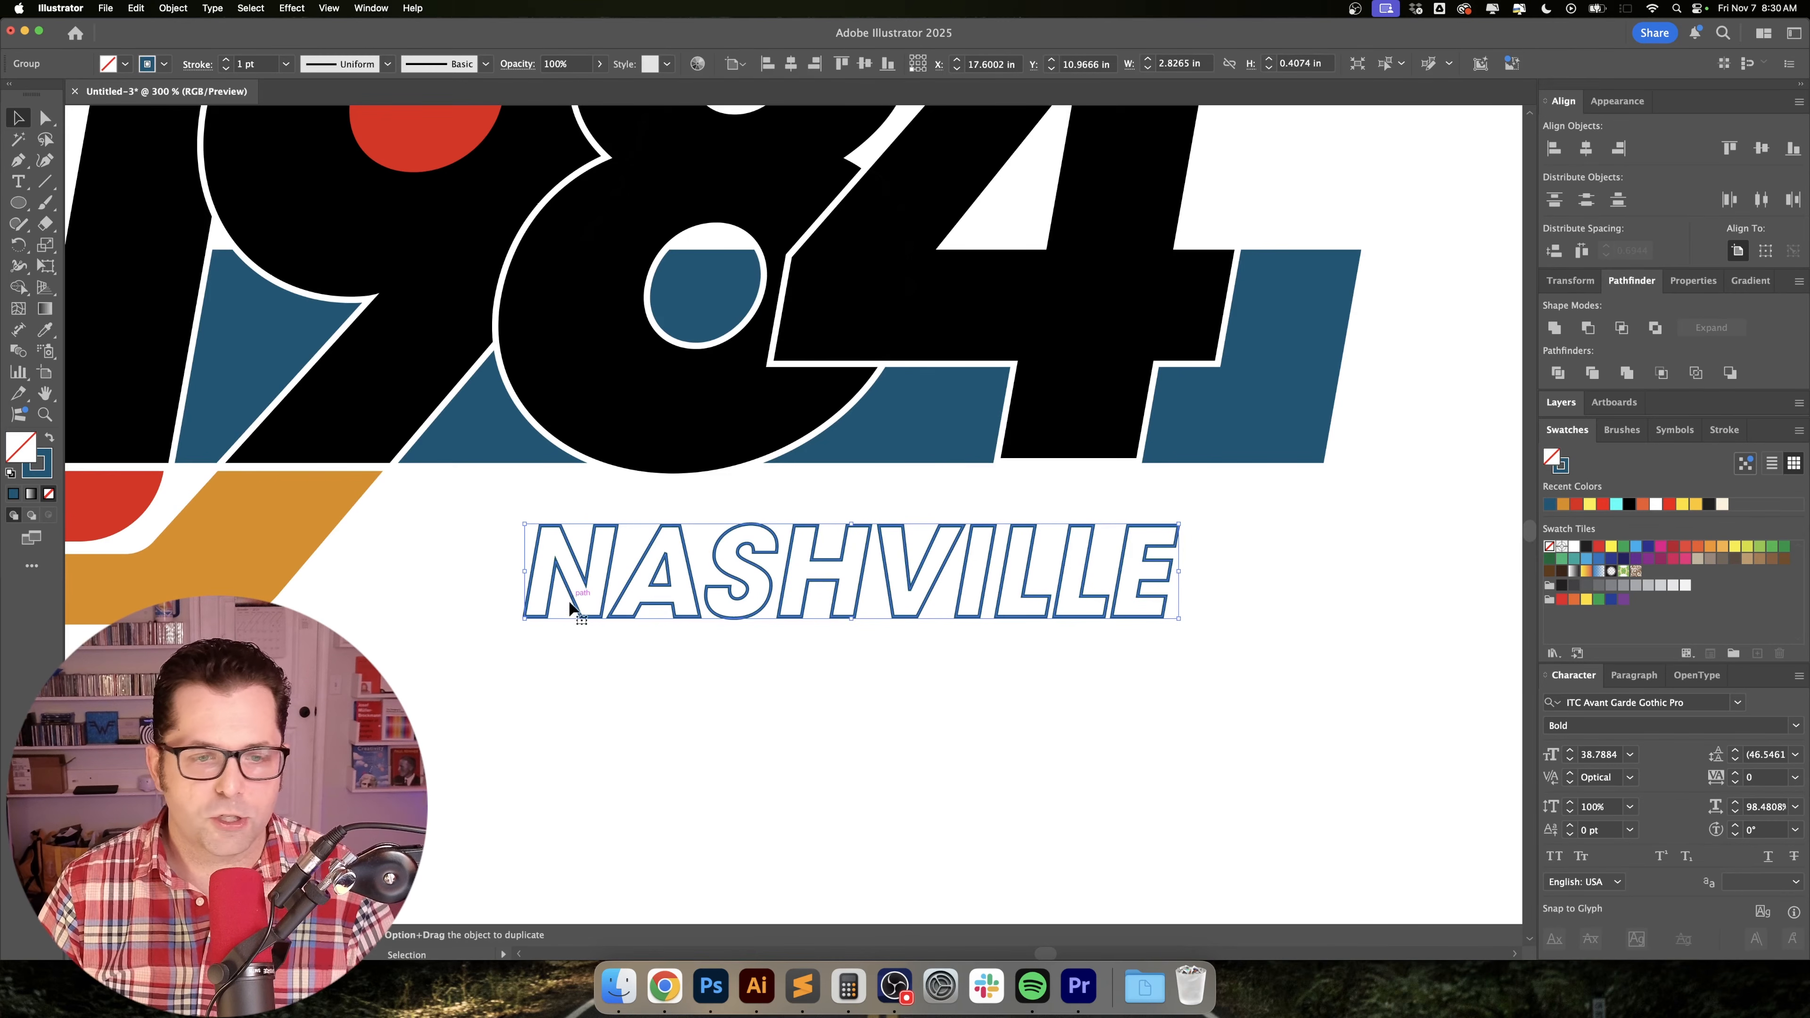
Start an Offset Path on the outlined NASHVILLE lettering and preview inward offsets of -0.01, -0.02 and -0.04 in.
drag(585, 661, 659, 708)
click(175, 8)
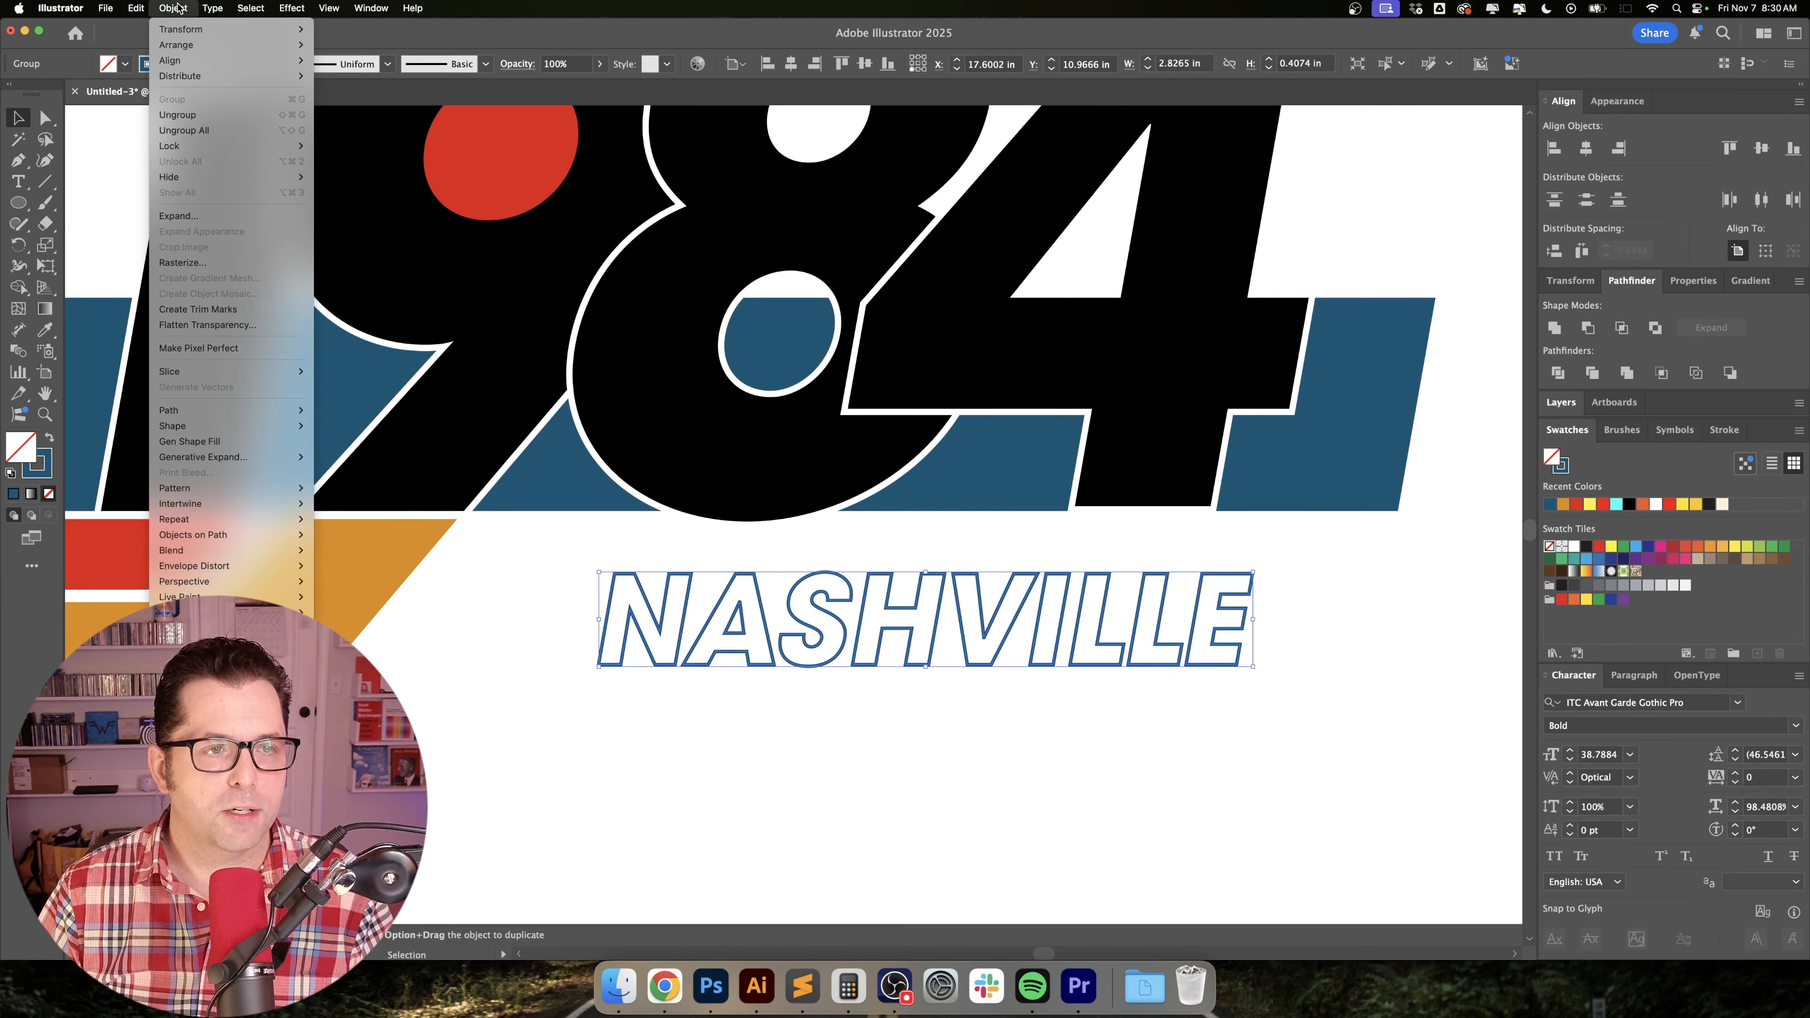
mouse_move(271, 410)
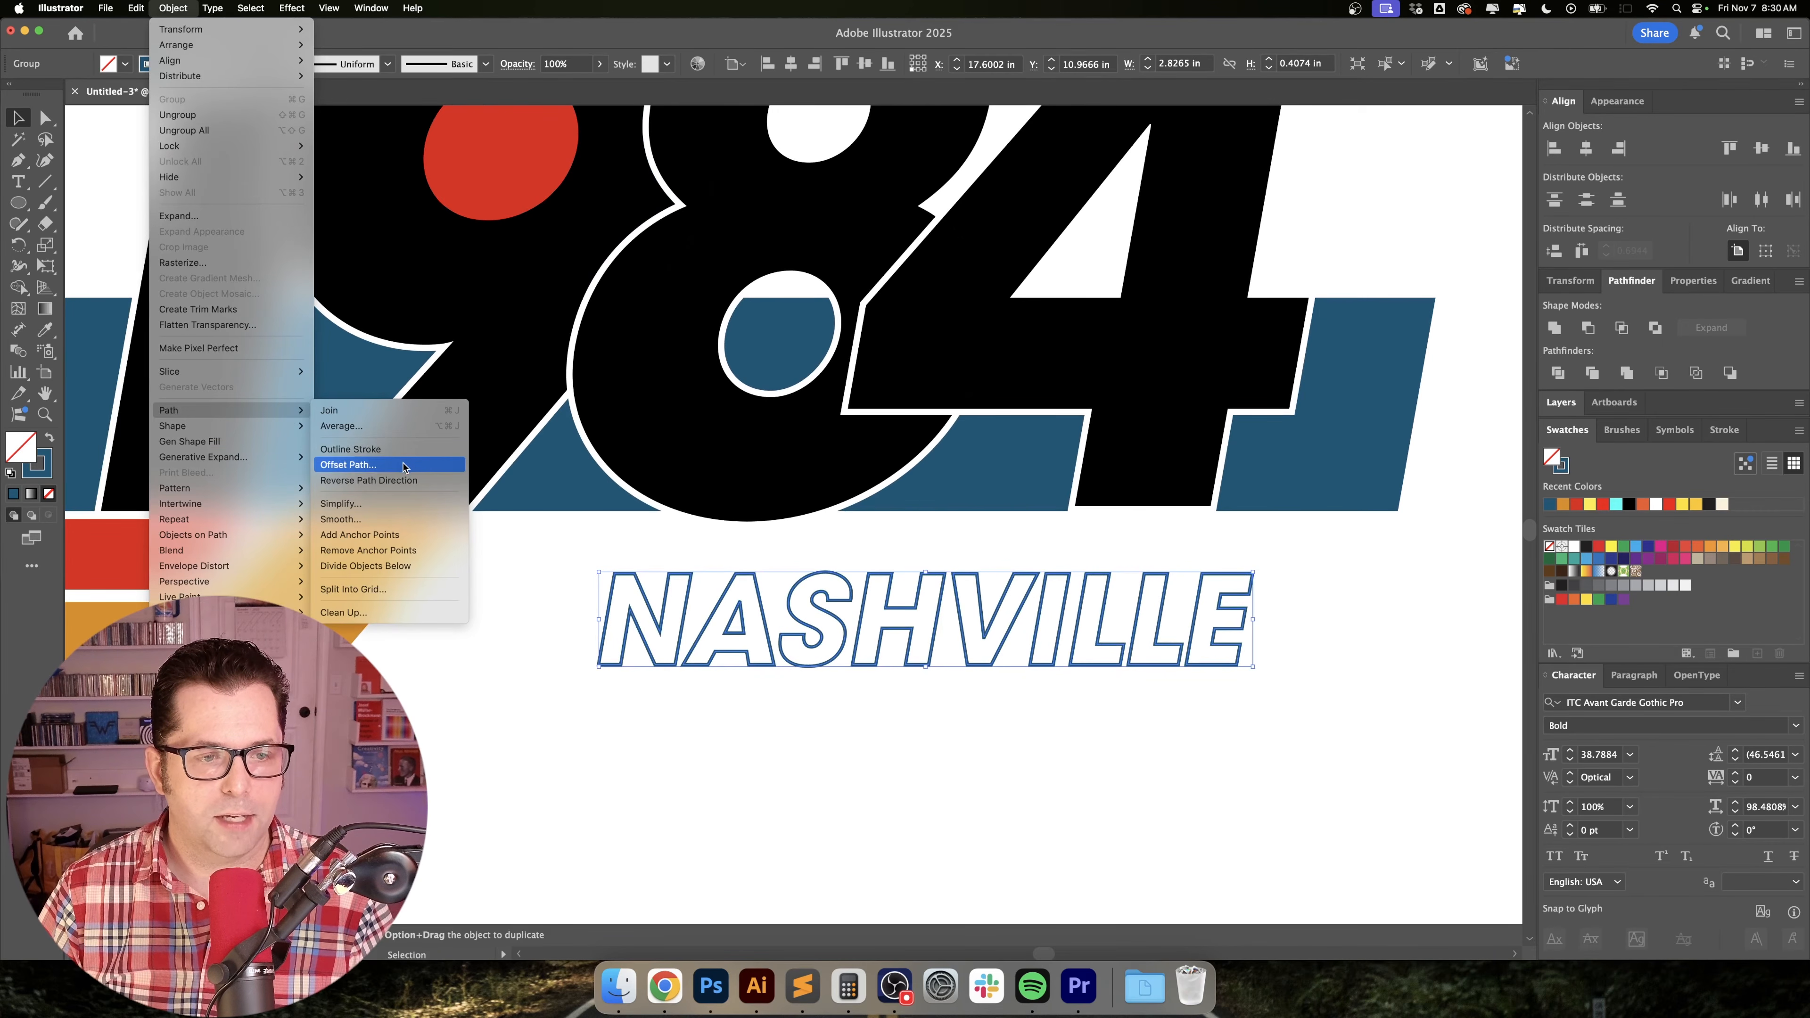
click(396, 464)
text(-.01)
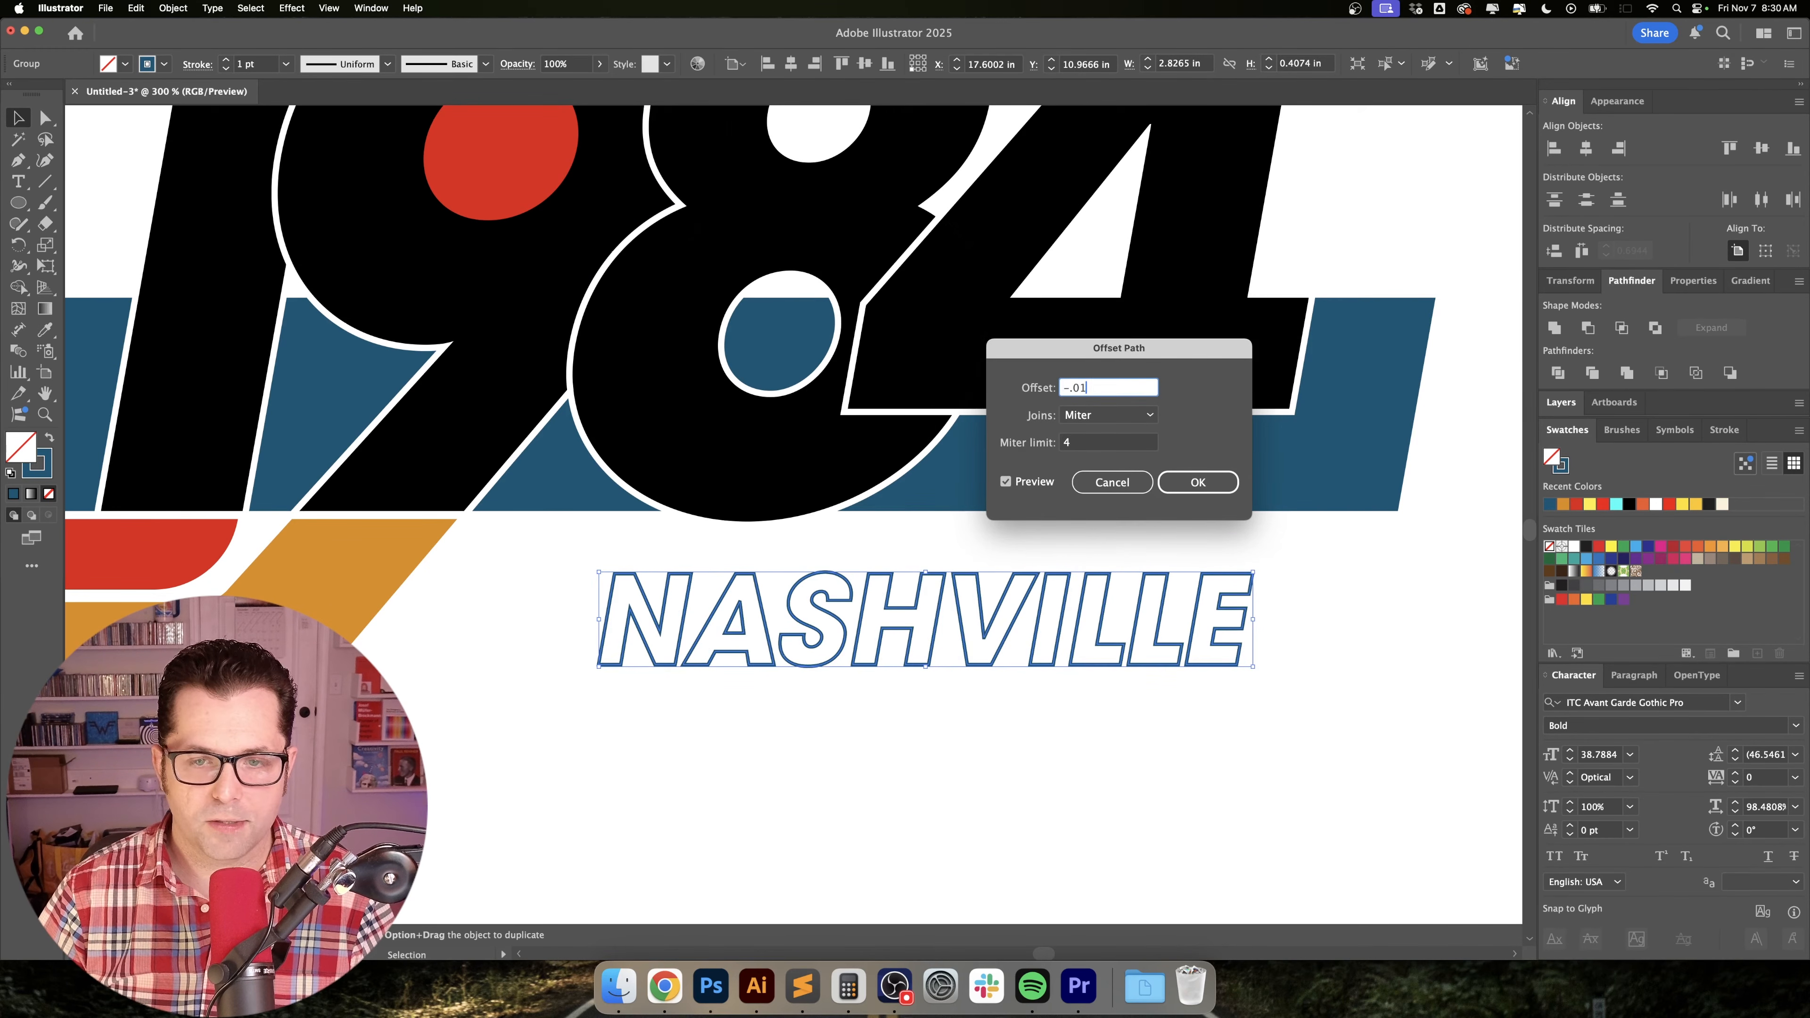
key(Tab)
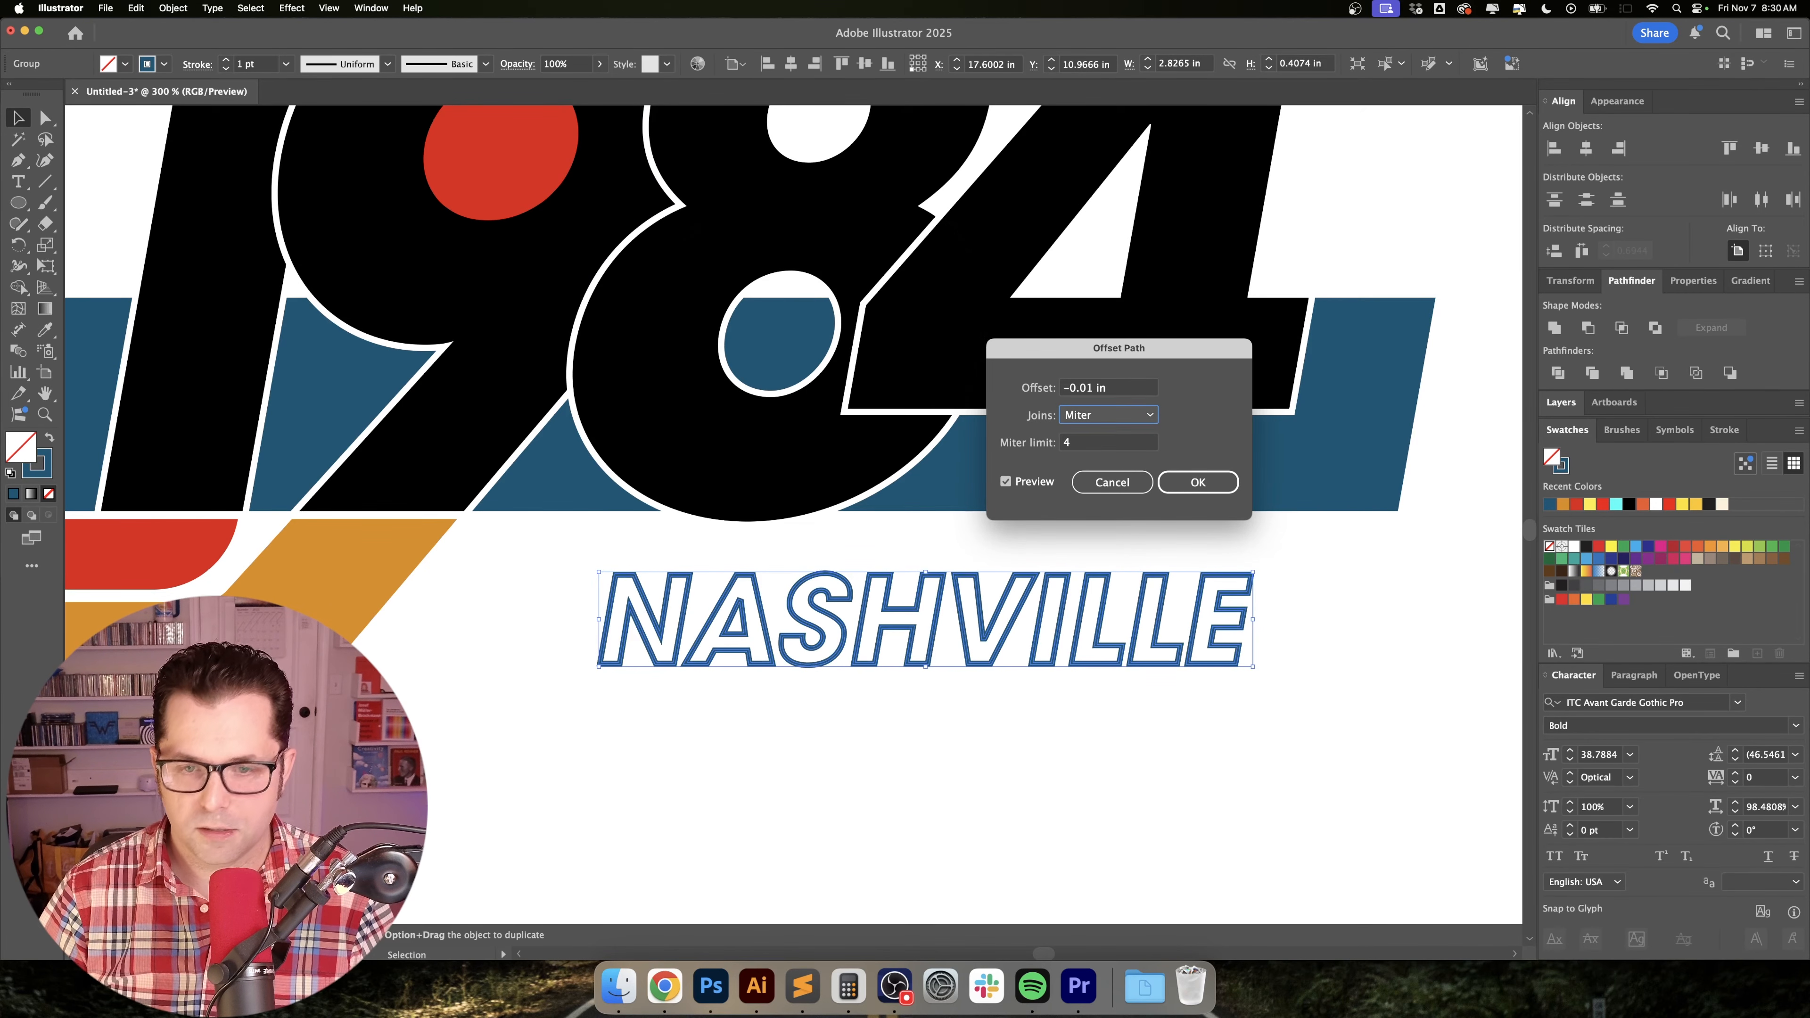
key(shift+Tab)
key(Right)
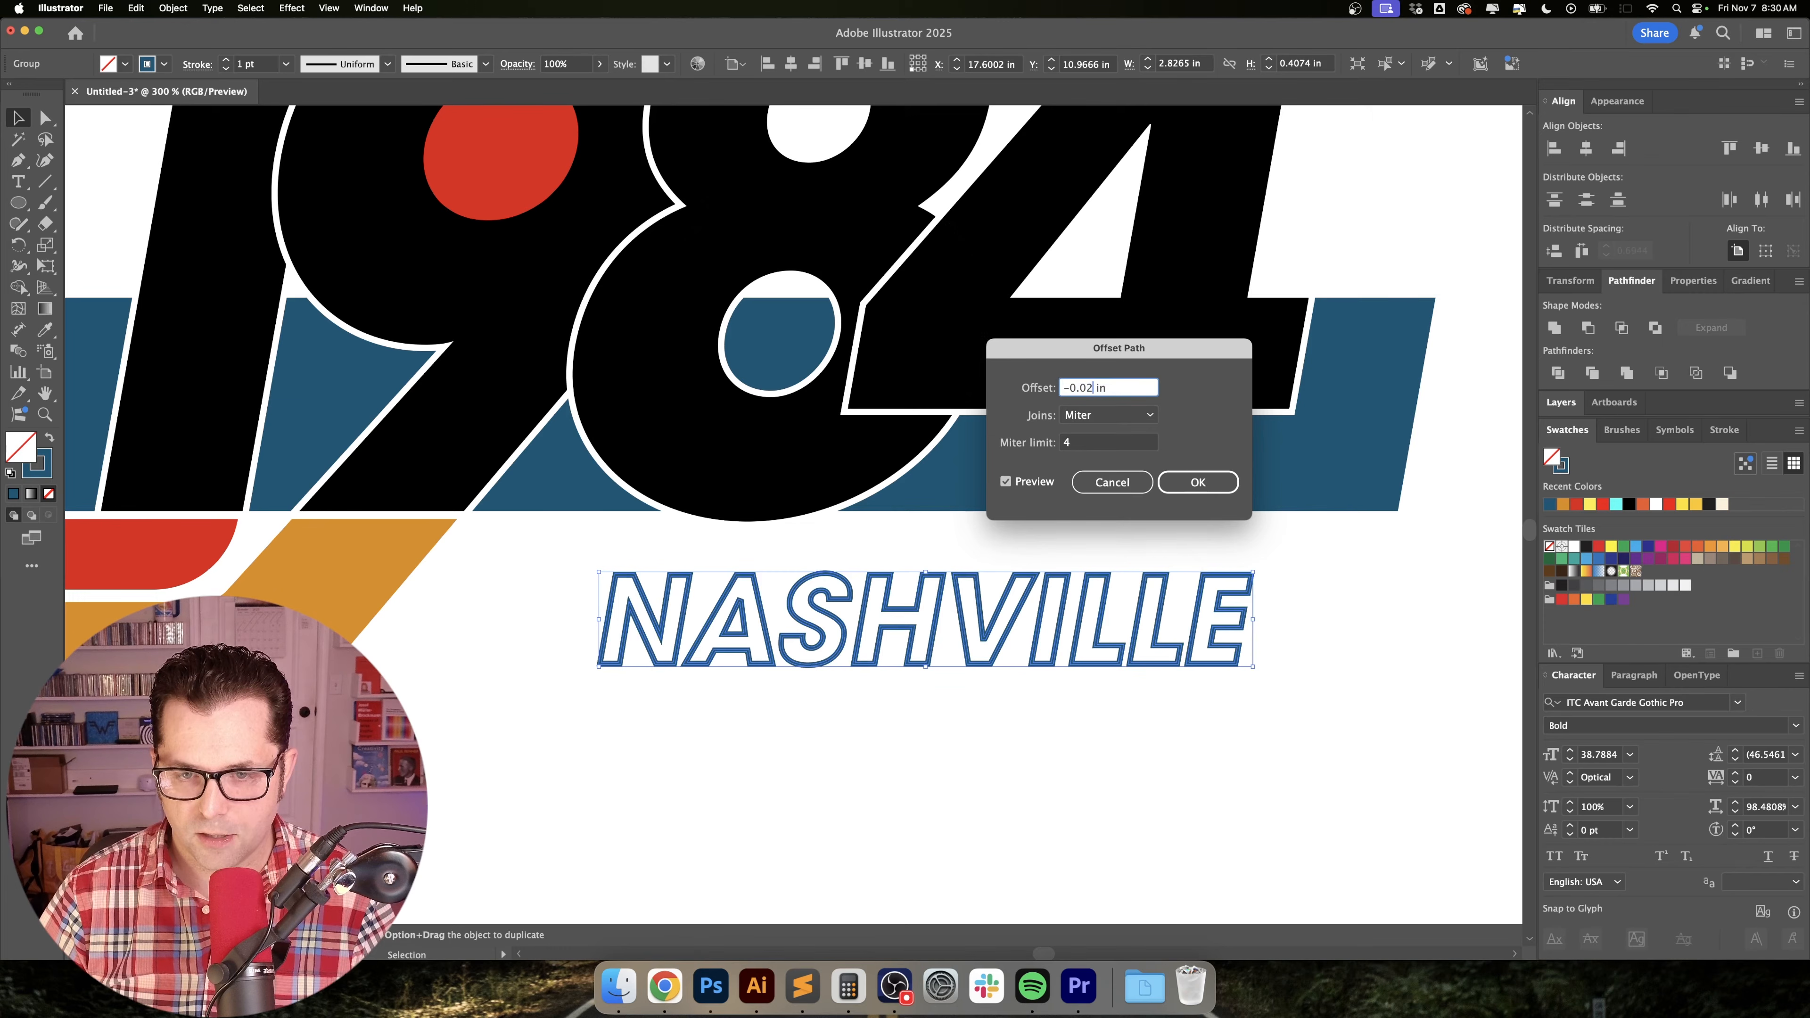
key(Tab)
key(shift+Tab)
key(Right)
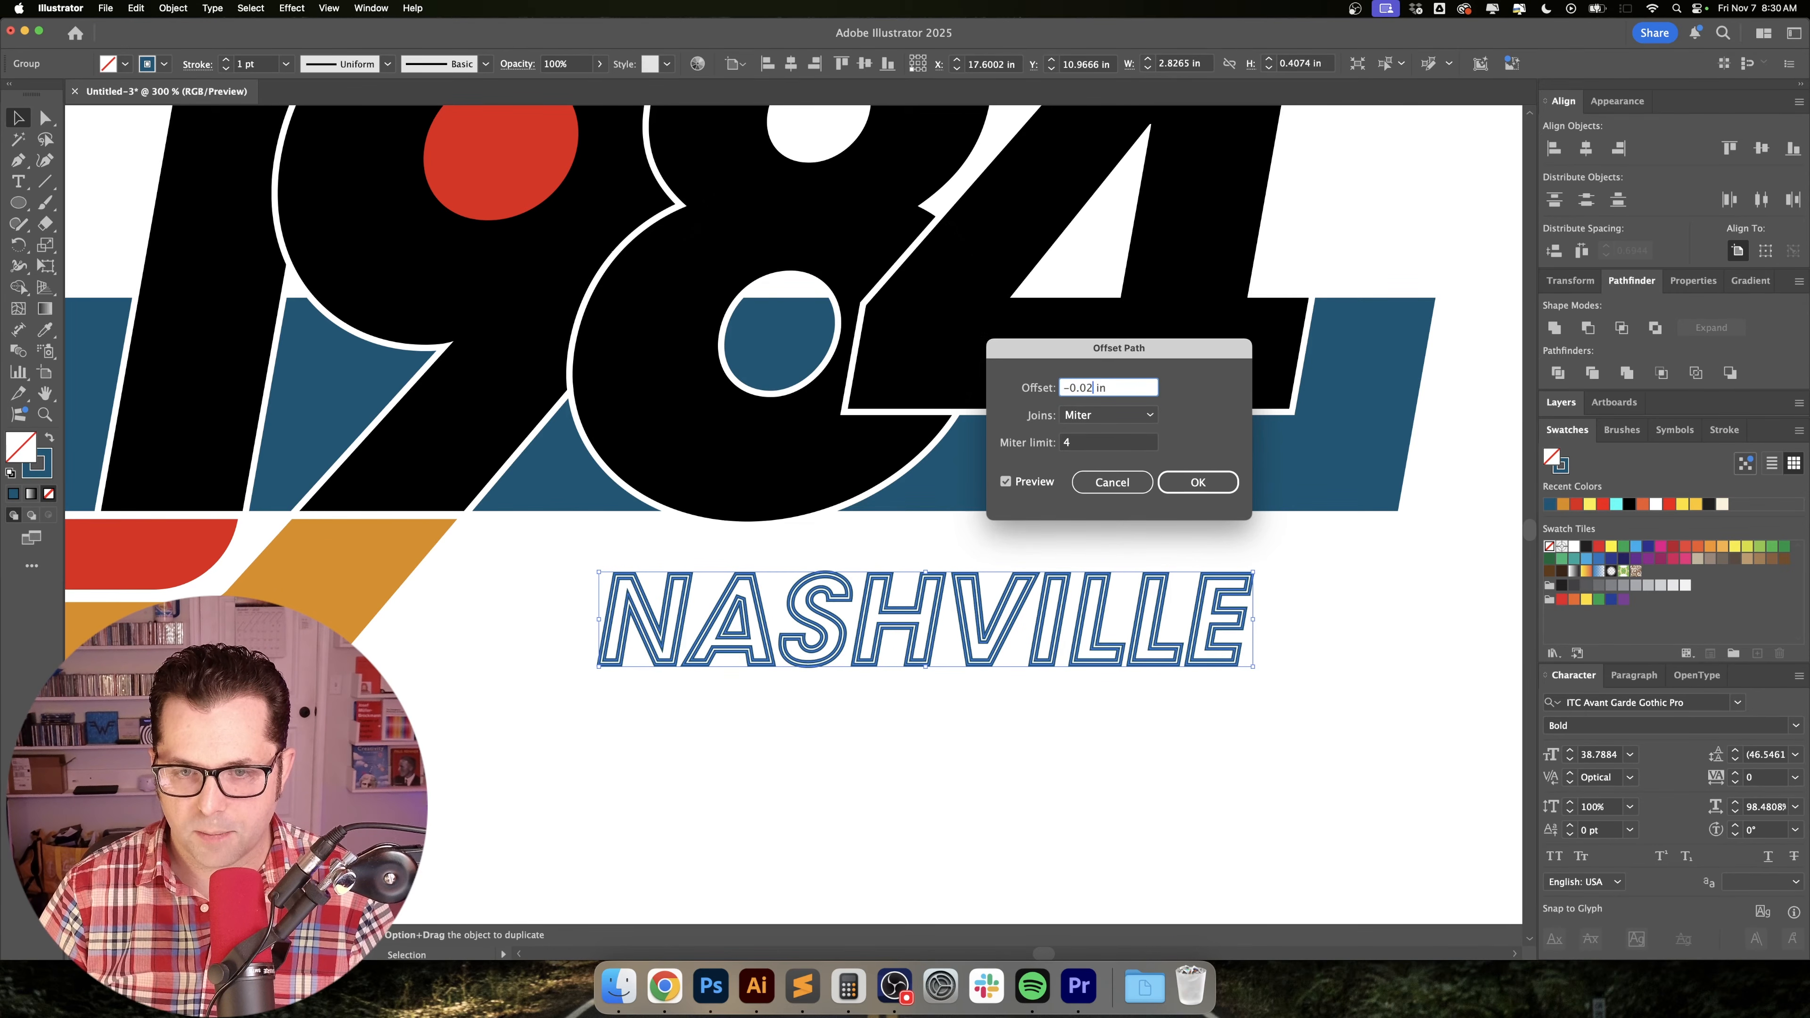
text(4)
key(Tab)
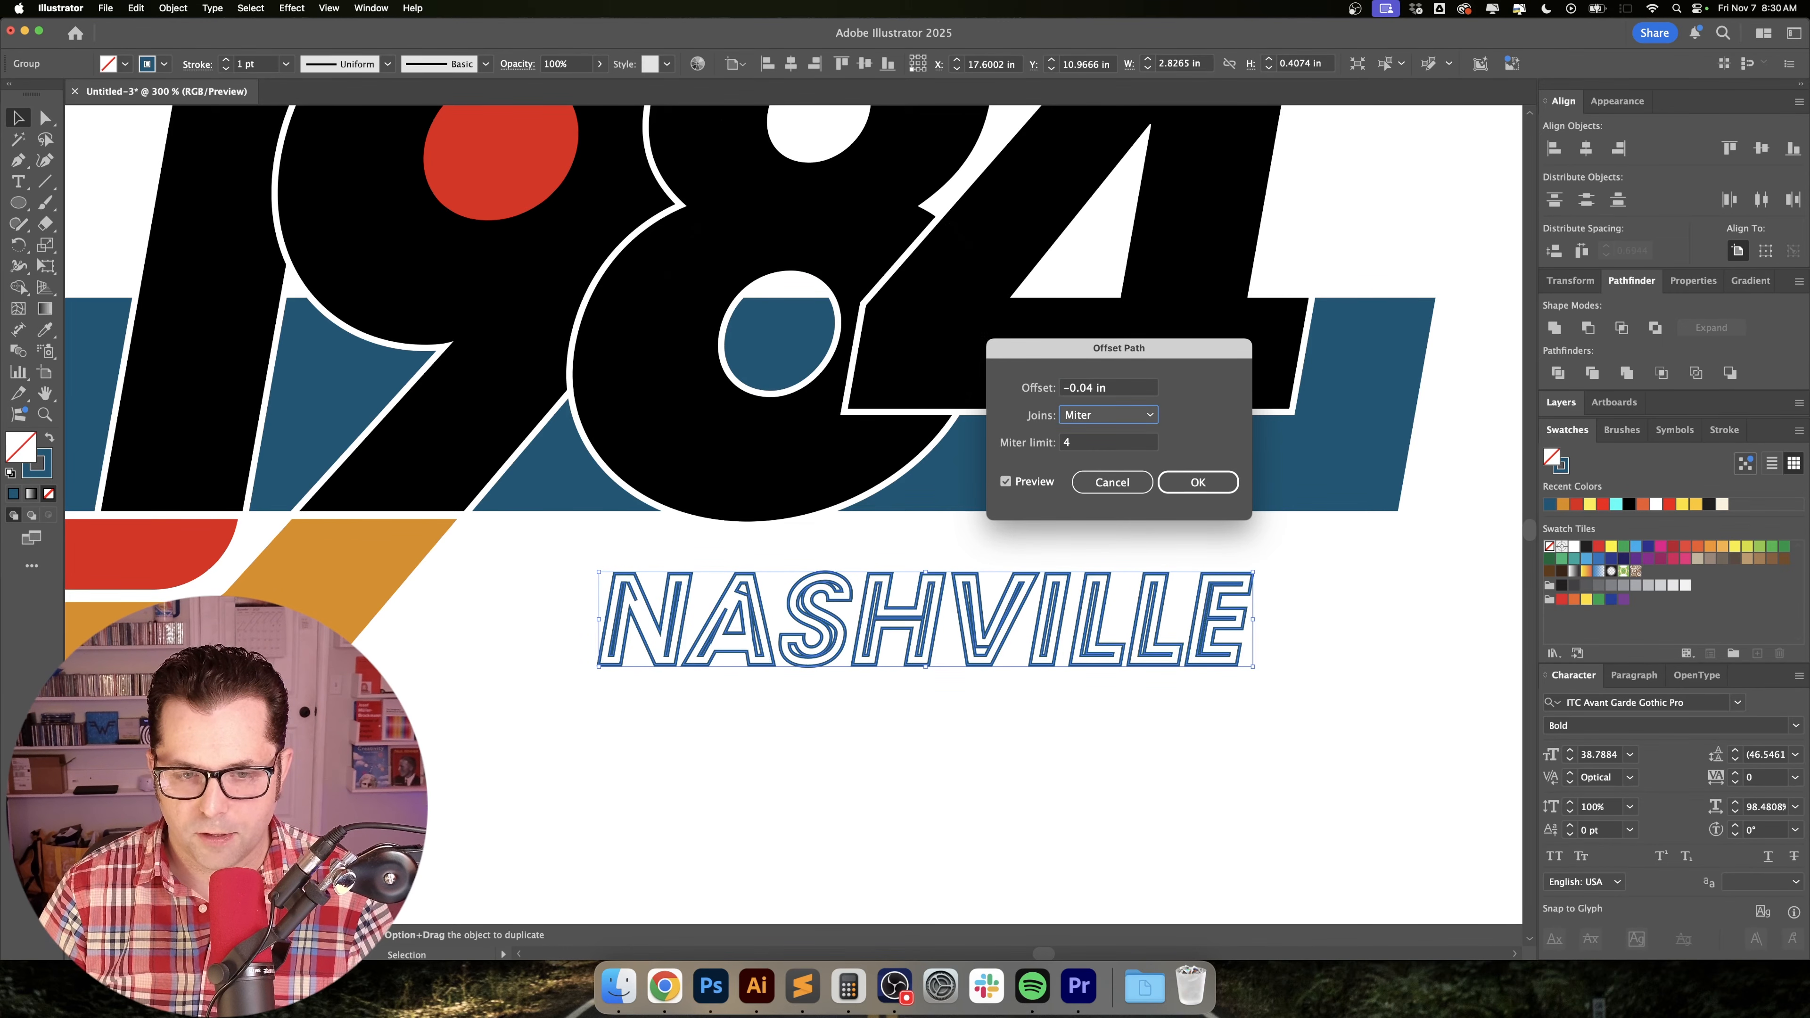
Set the path offset's joins to Round and its distance to -0.0225 in, and apply it to the NASHVILLE lettering.
key(shift+Tab)
click(1136, 411)
click(1136, 411)
click(1106, 409)
click(1118, 452)
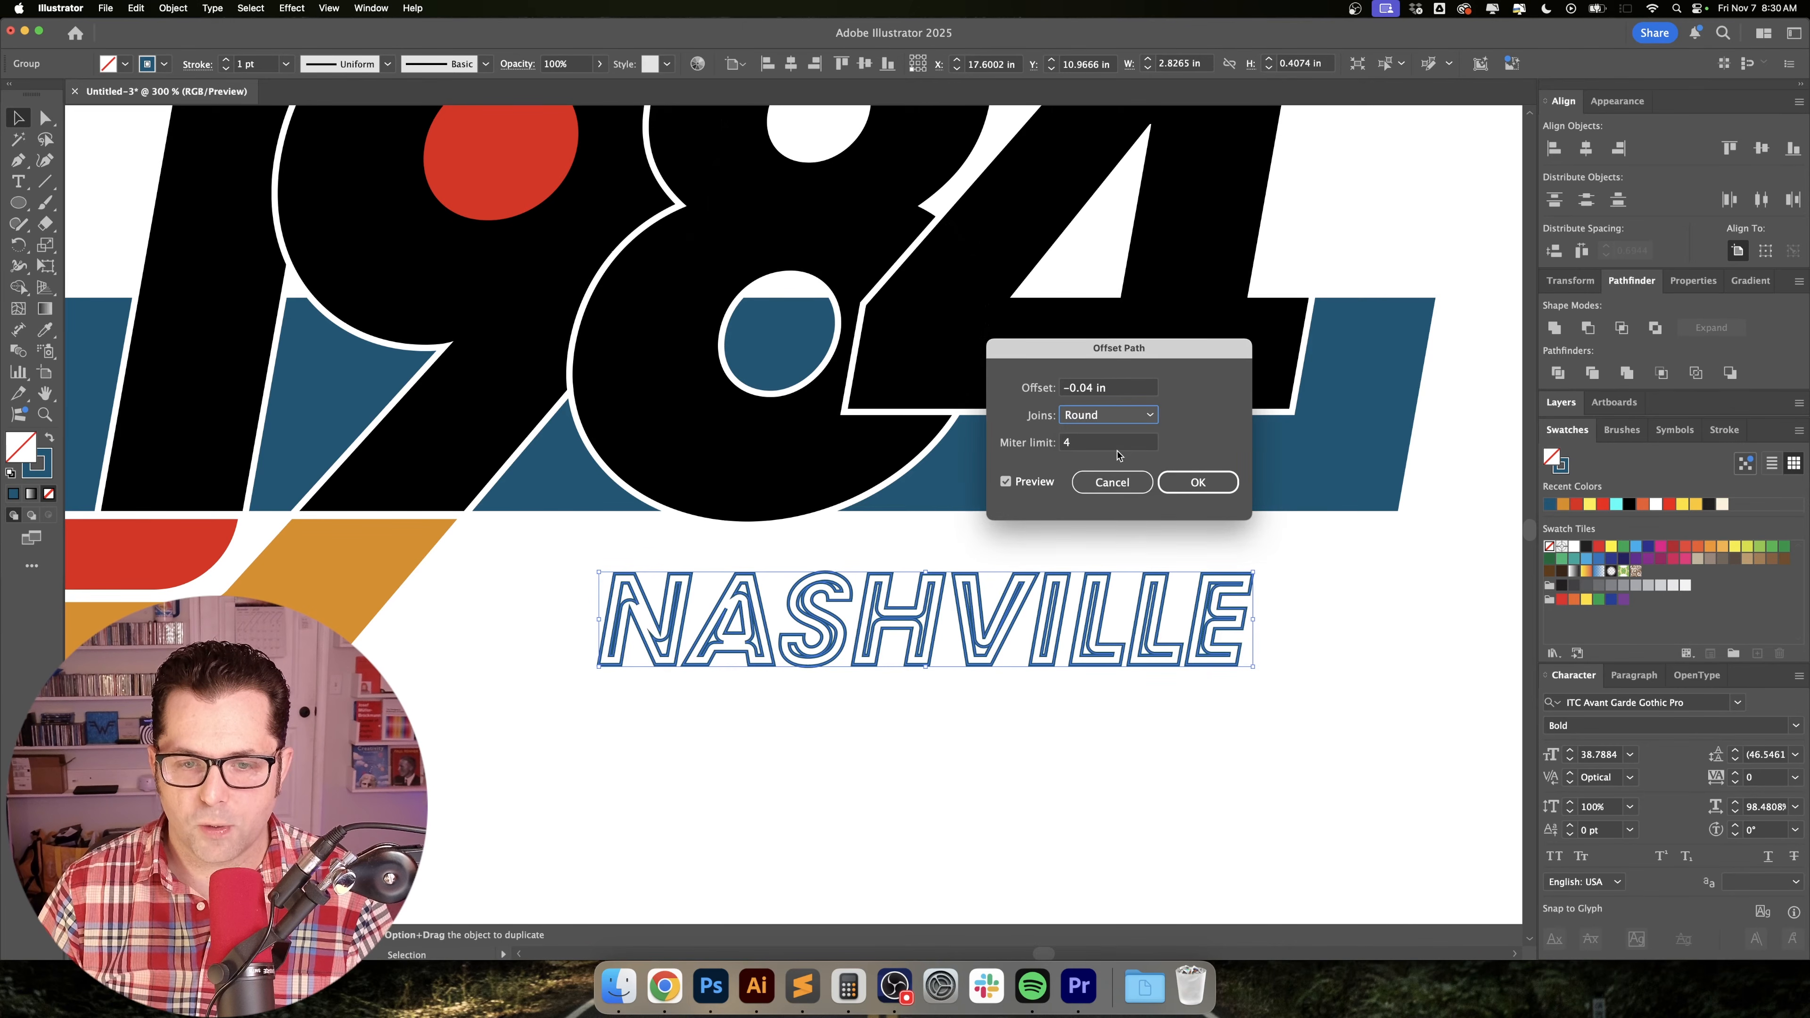
click(1110, 391)
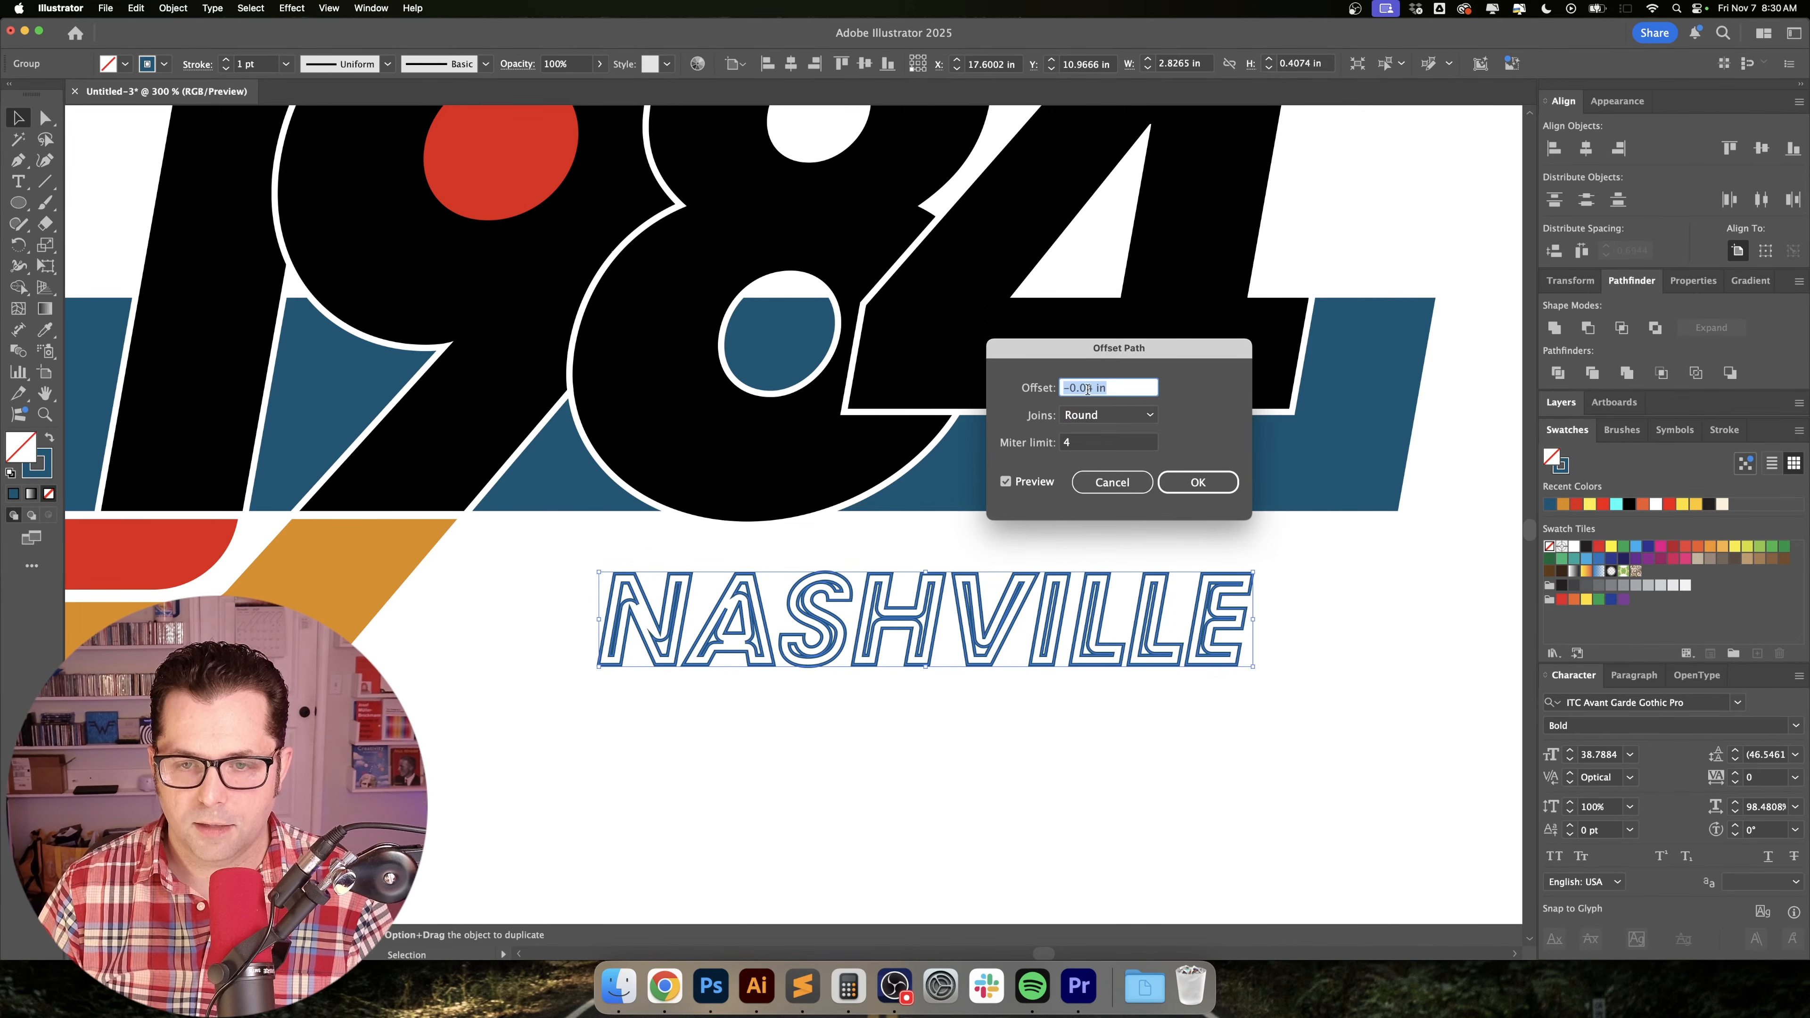
click(1088, 389)
text(3)
key(Tab)
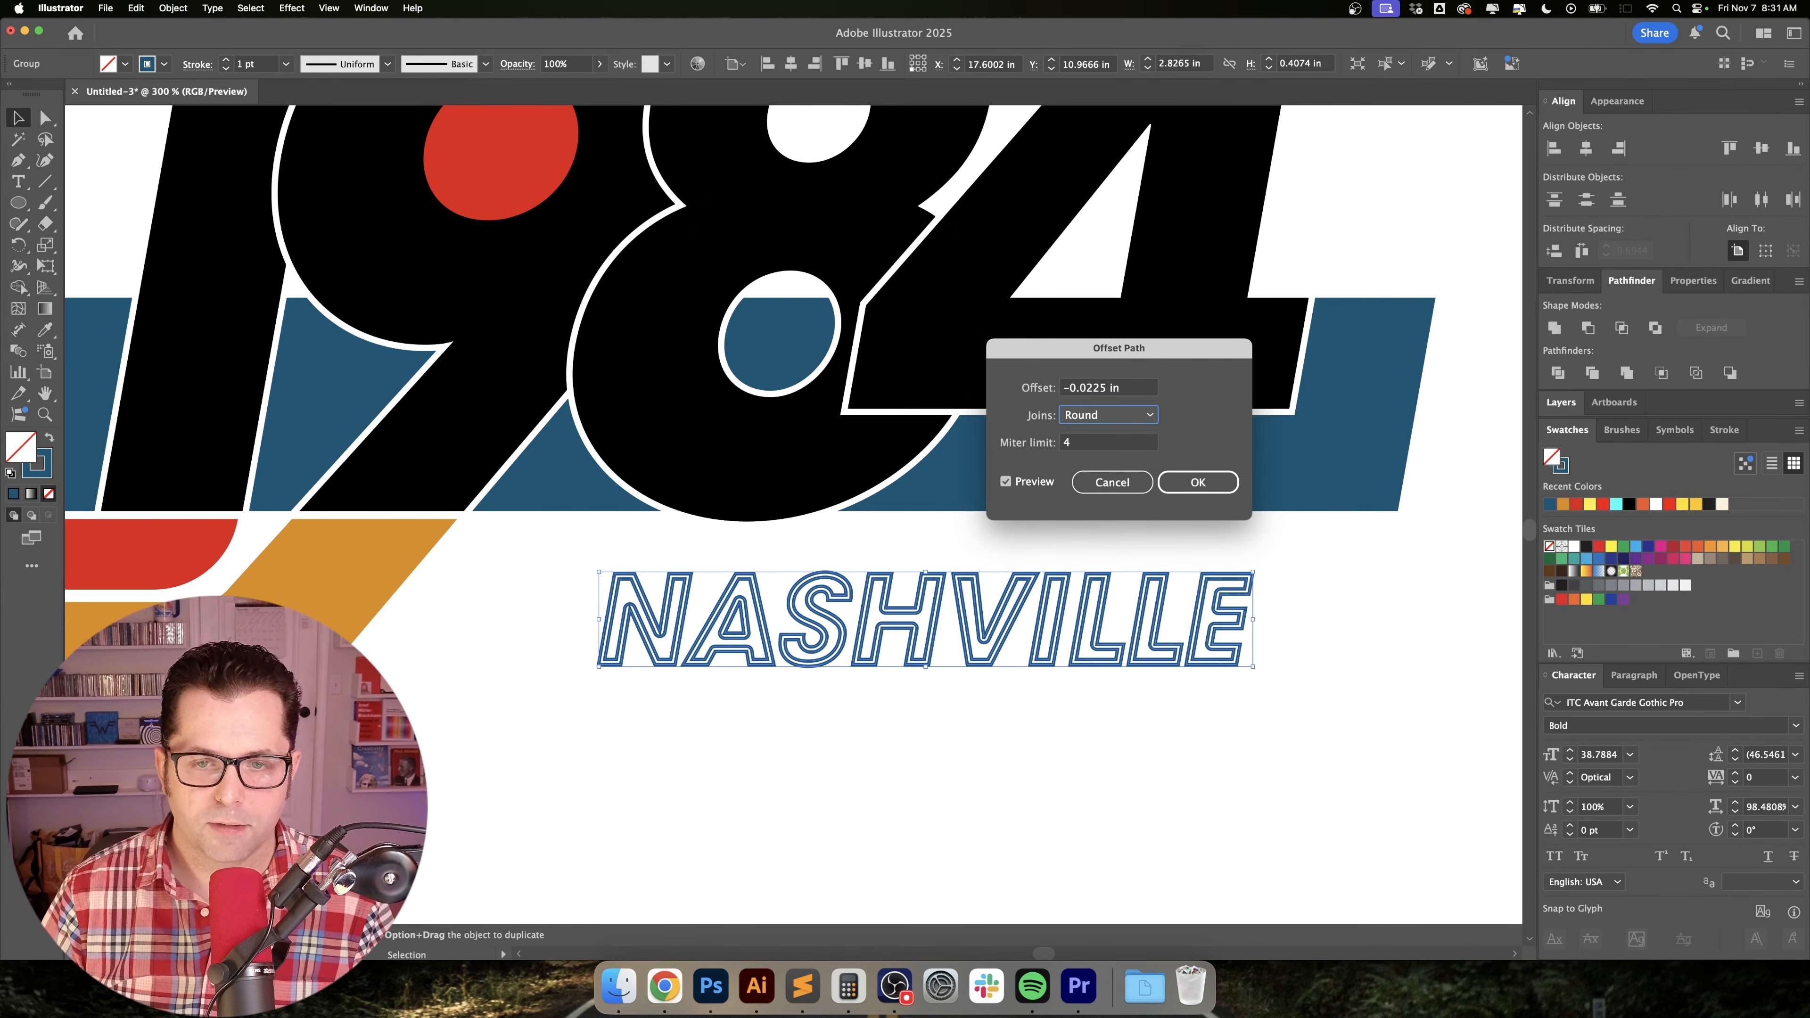
key(Return)
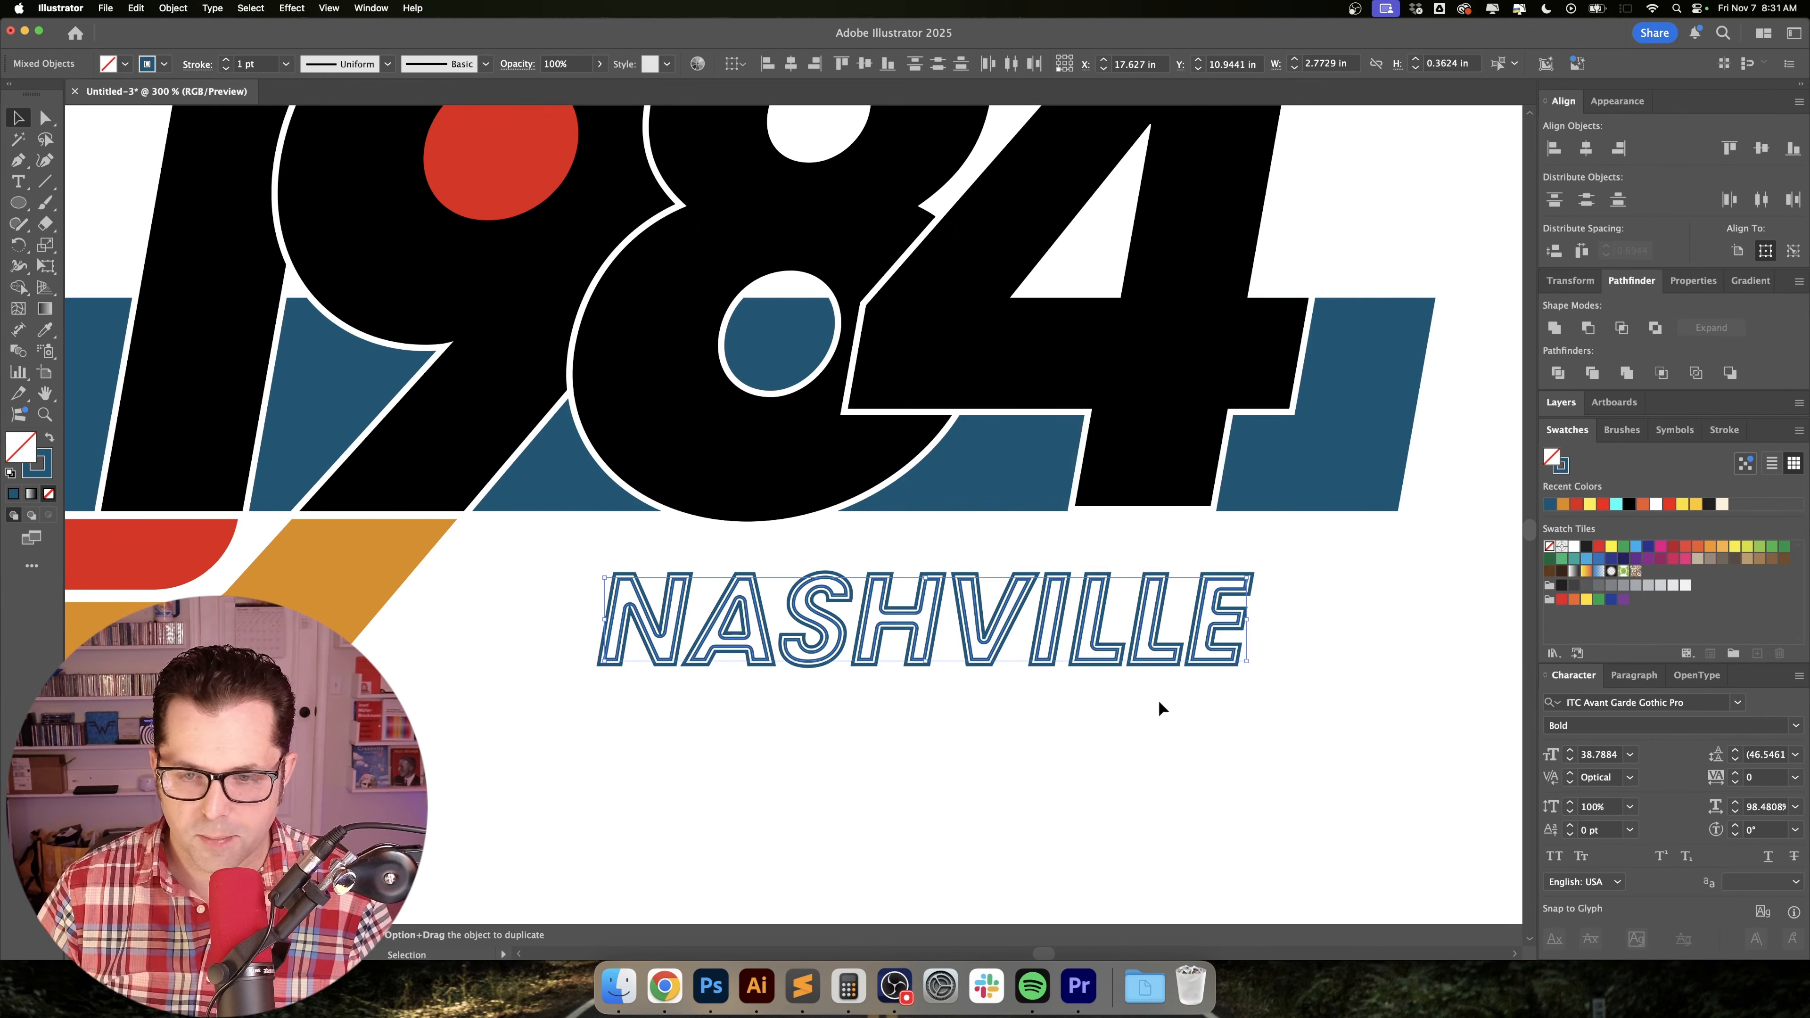
Move the NASHVILLE lettering toward the blue bar's far end and enlarge it to about 3.97 in wide, reaching the orange stripe.
click(1204, 684)
key(super+minus)
key(super+minus)
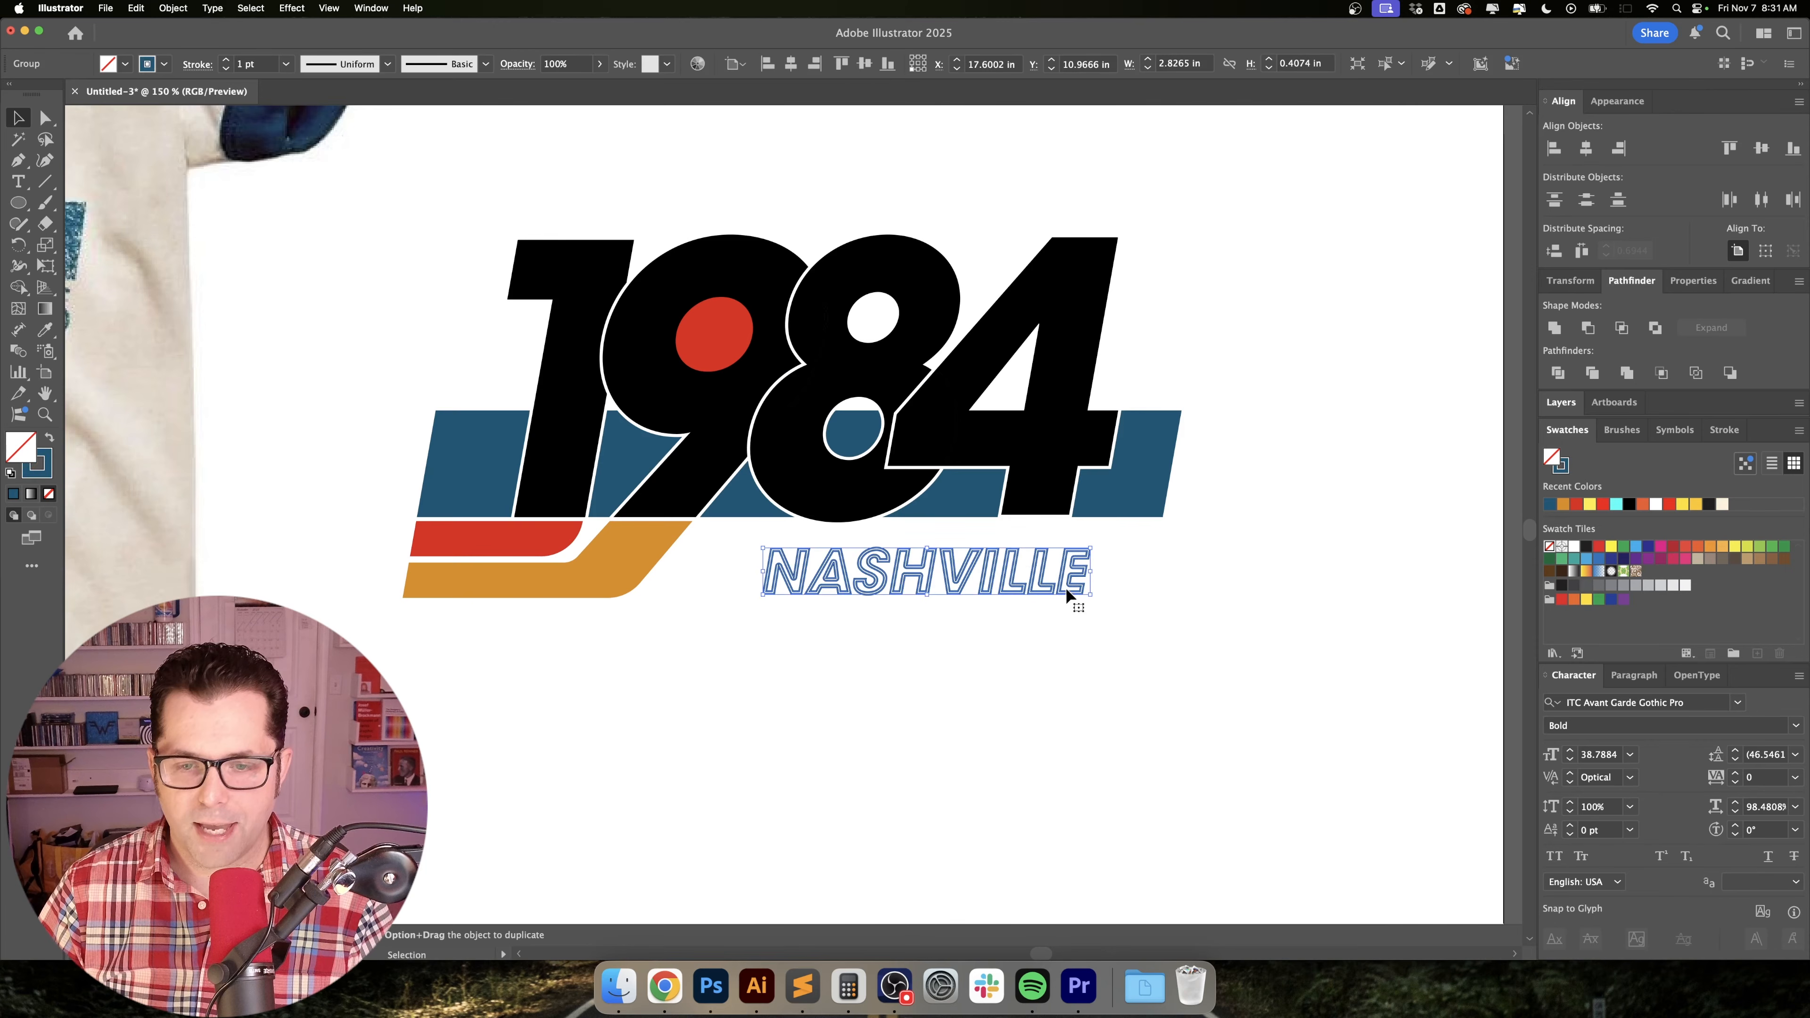
drag(1069, 589, 1140, 583)
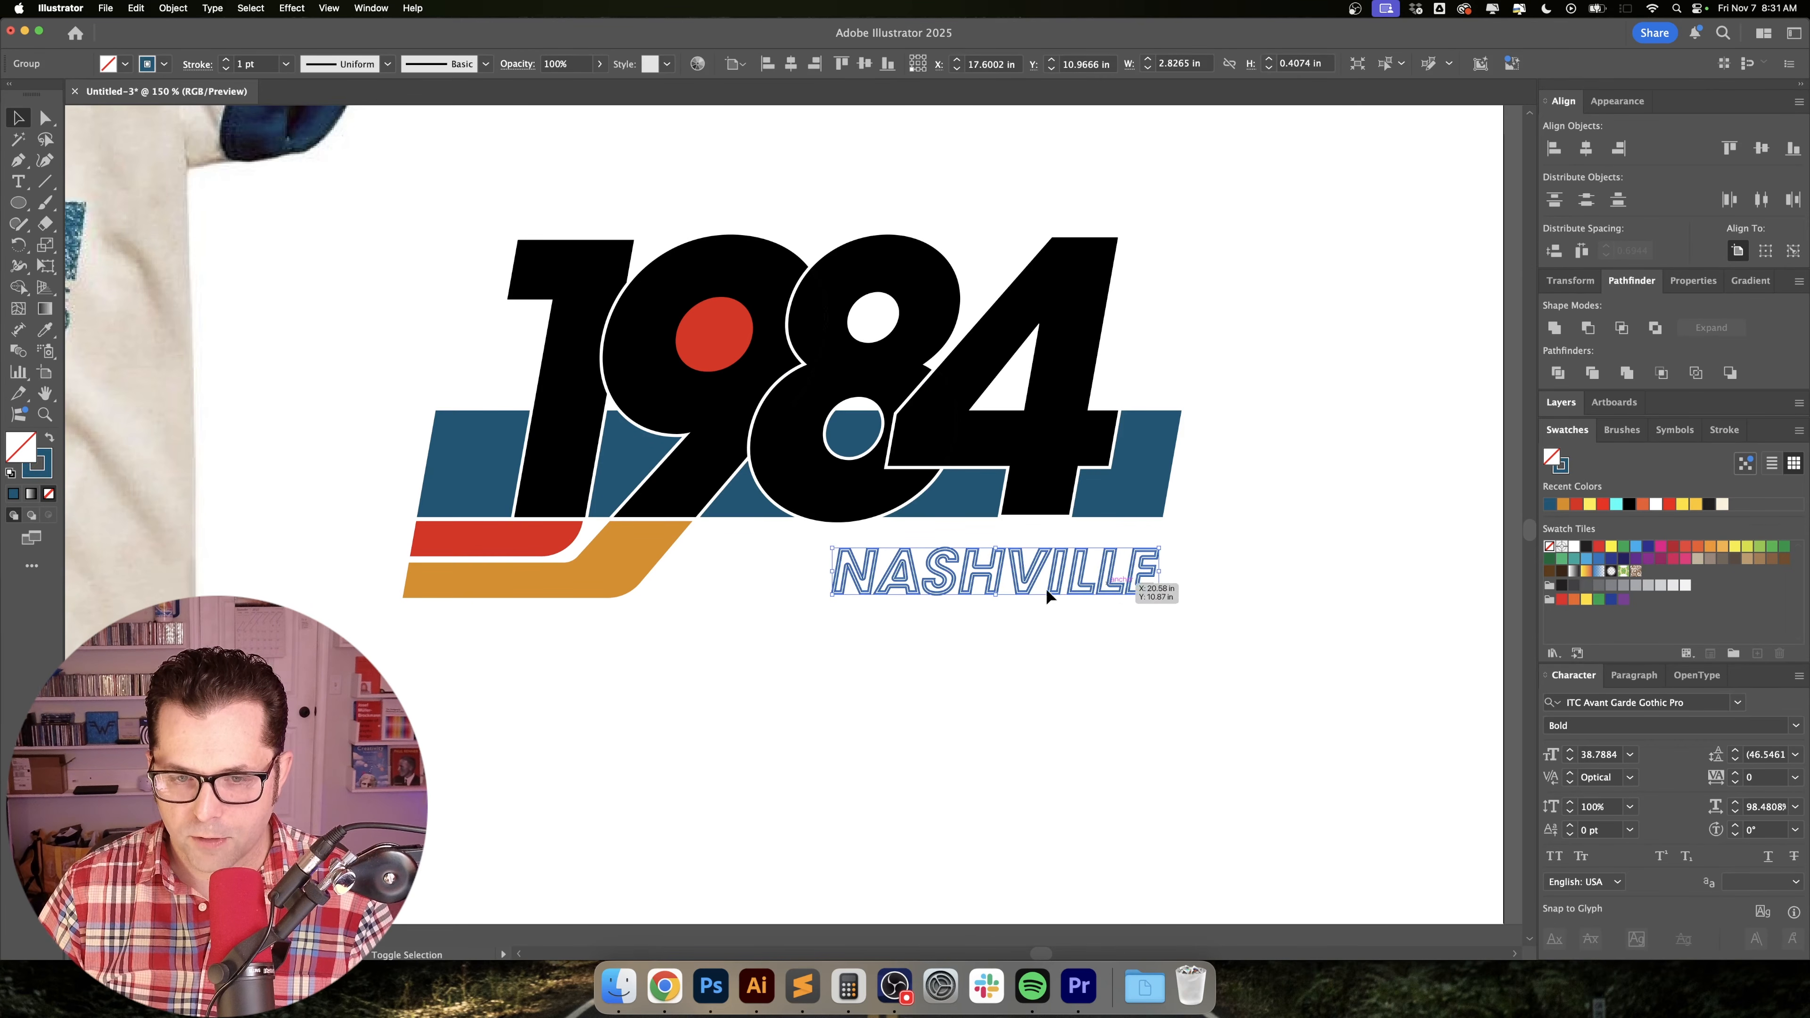
drag(832, 550, 702, 511)
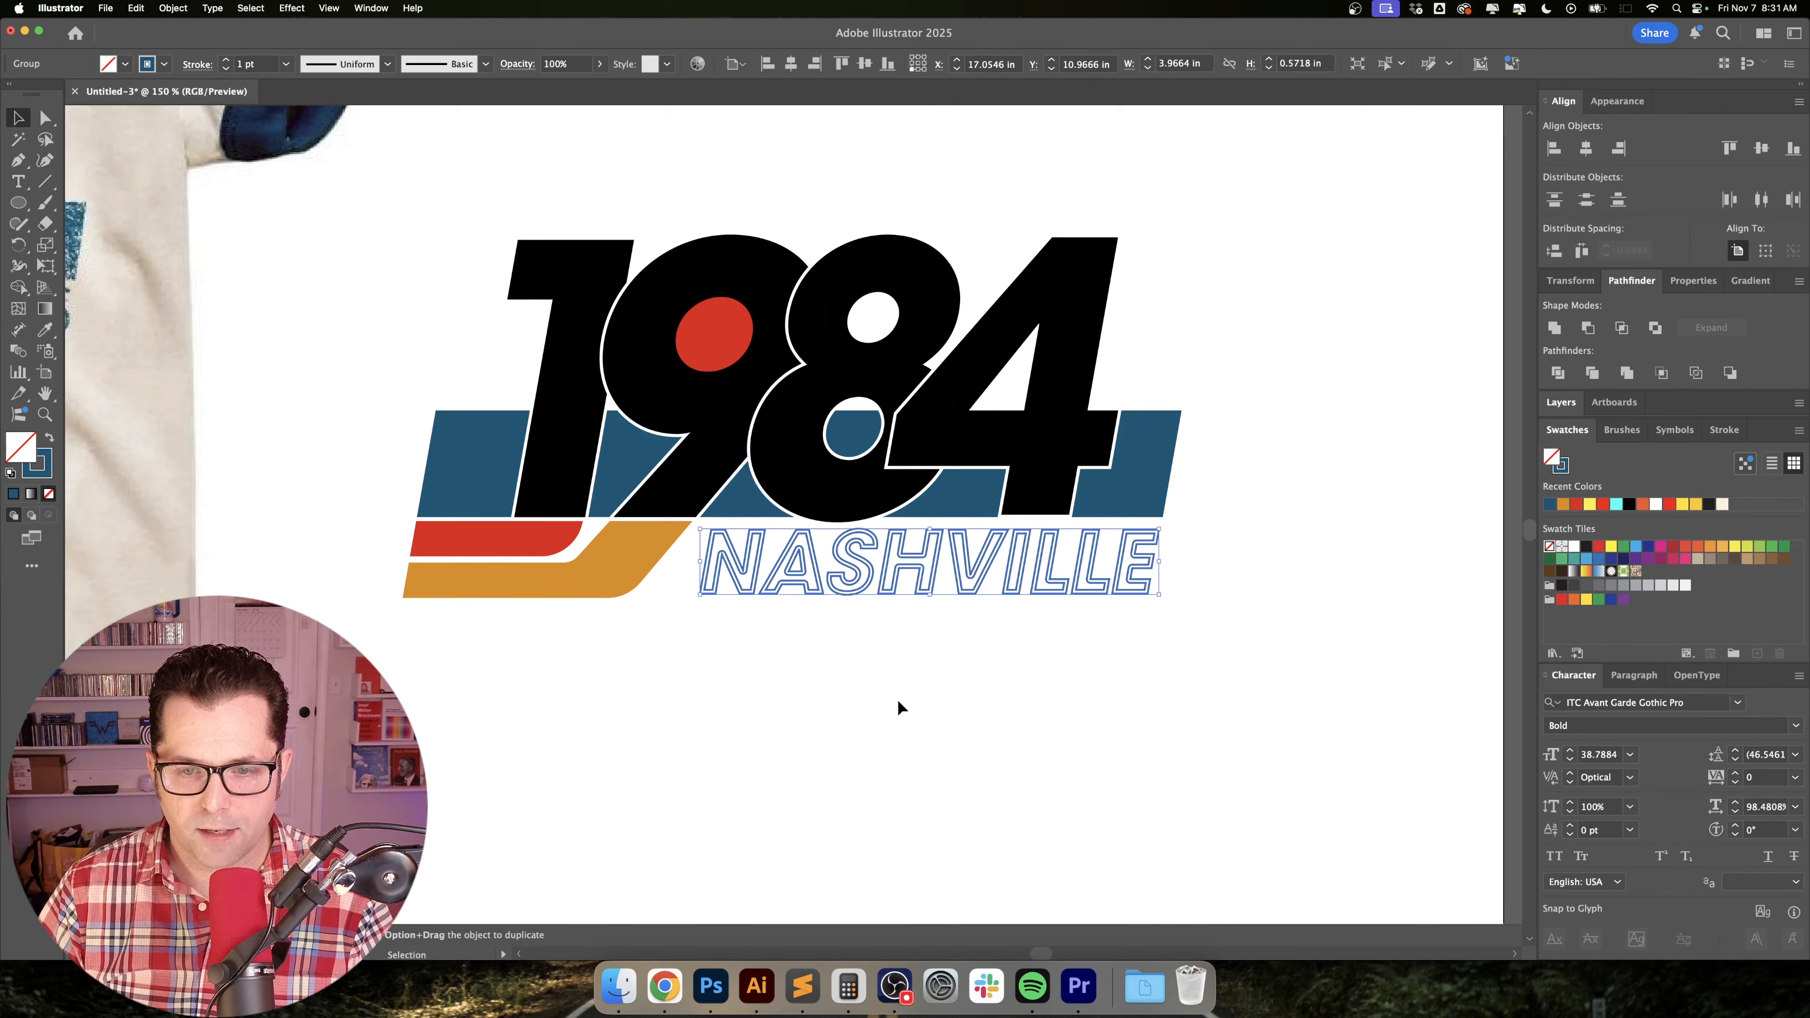
Set the NASHVILLE lettering's stroke weight to 2 pt.
key(super+equal)
key(super+equal)
click(227, 61)
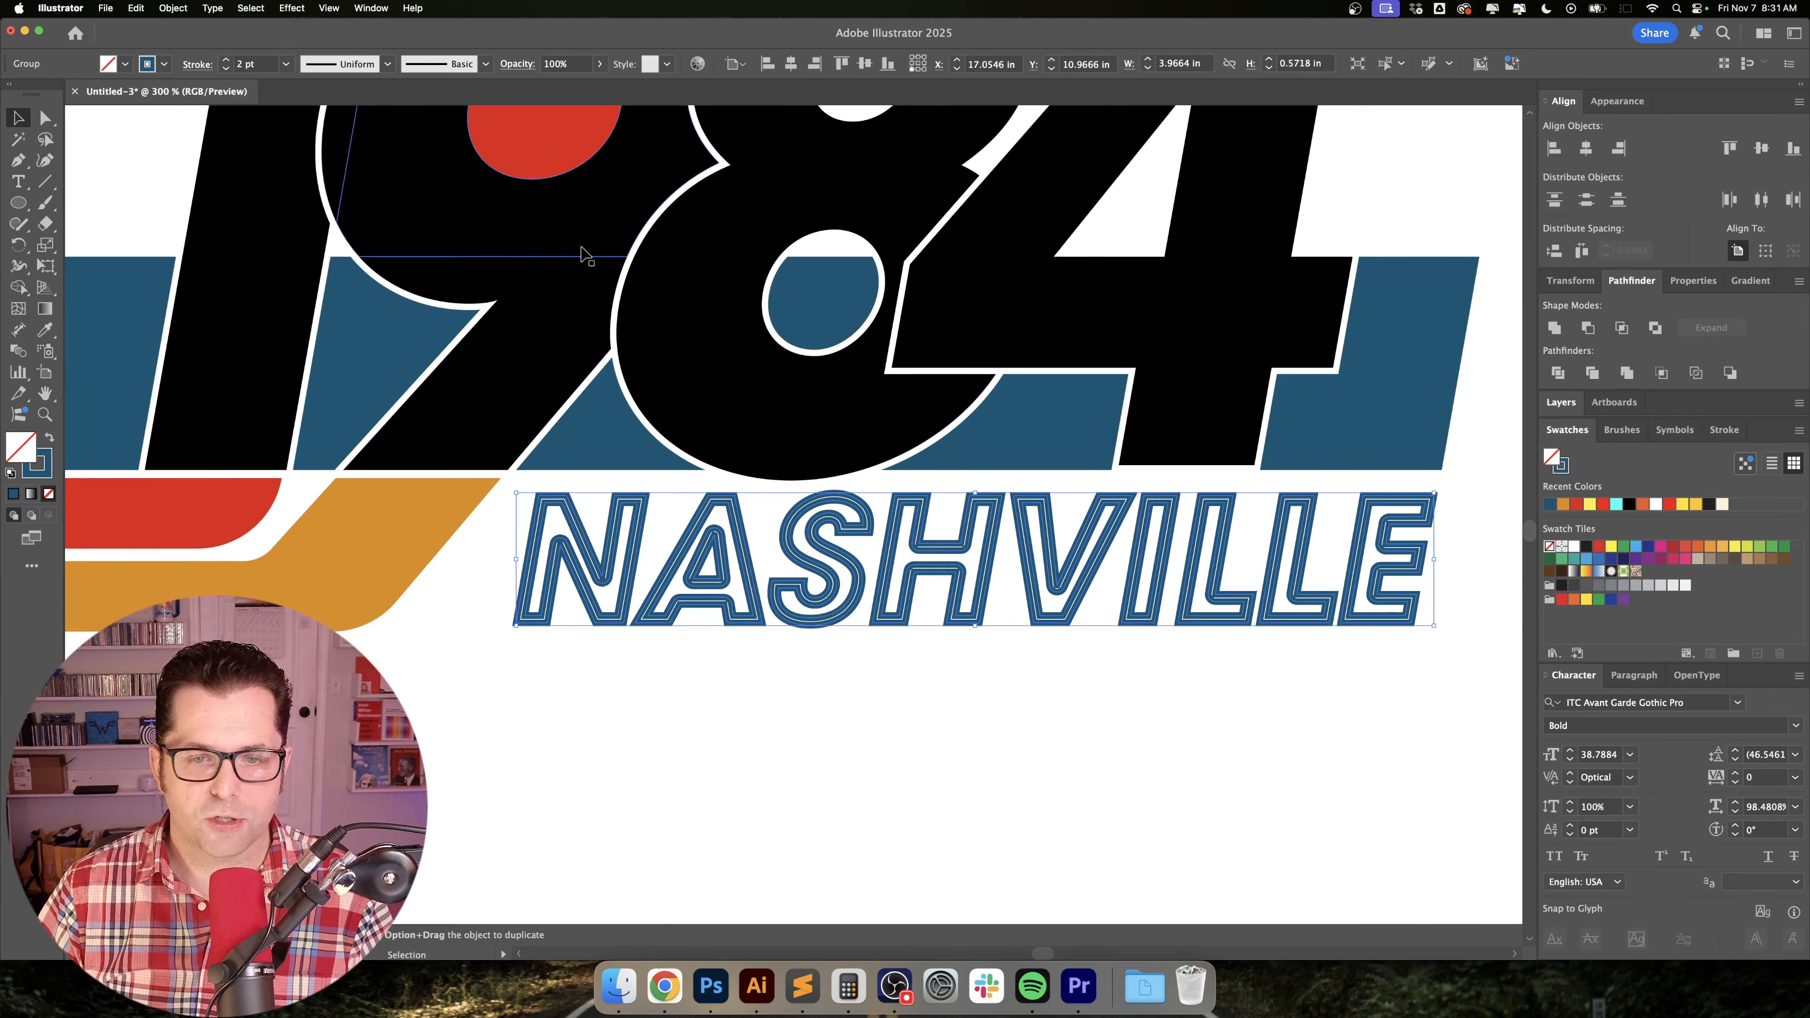
Set the NASHVILLE lettering's stroke weight to 1.5 pt and deselect it.
click(246, 63)
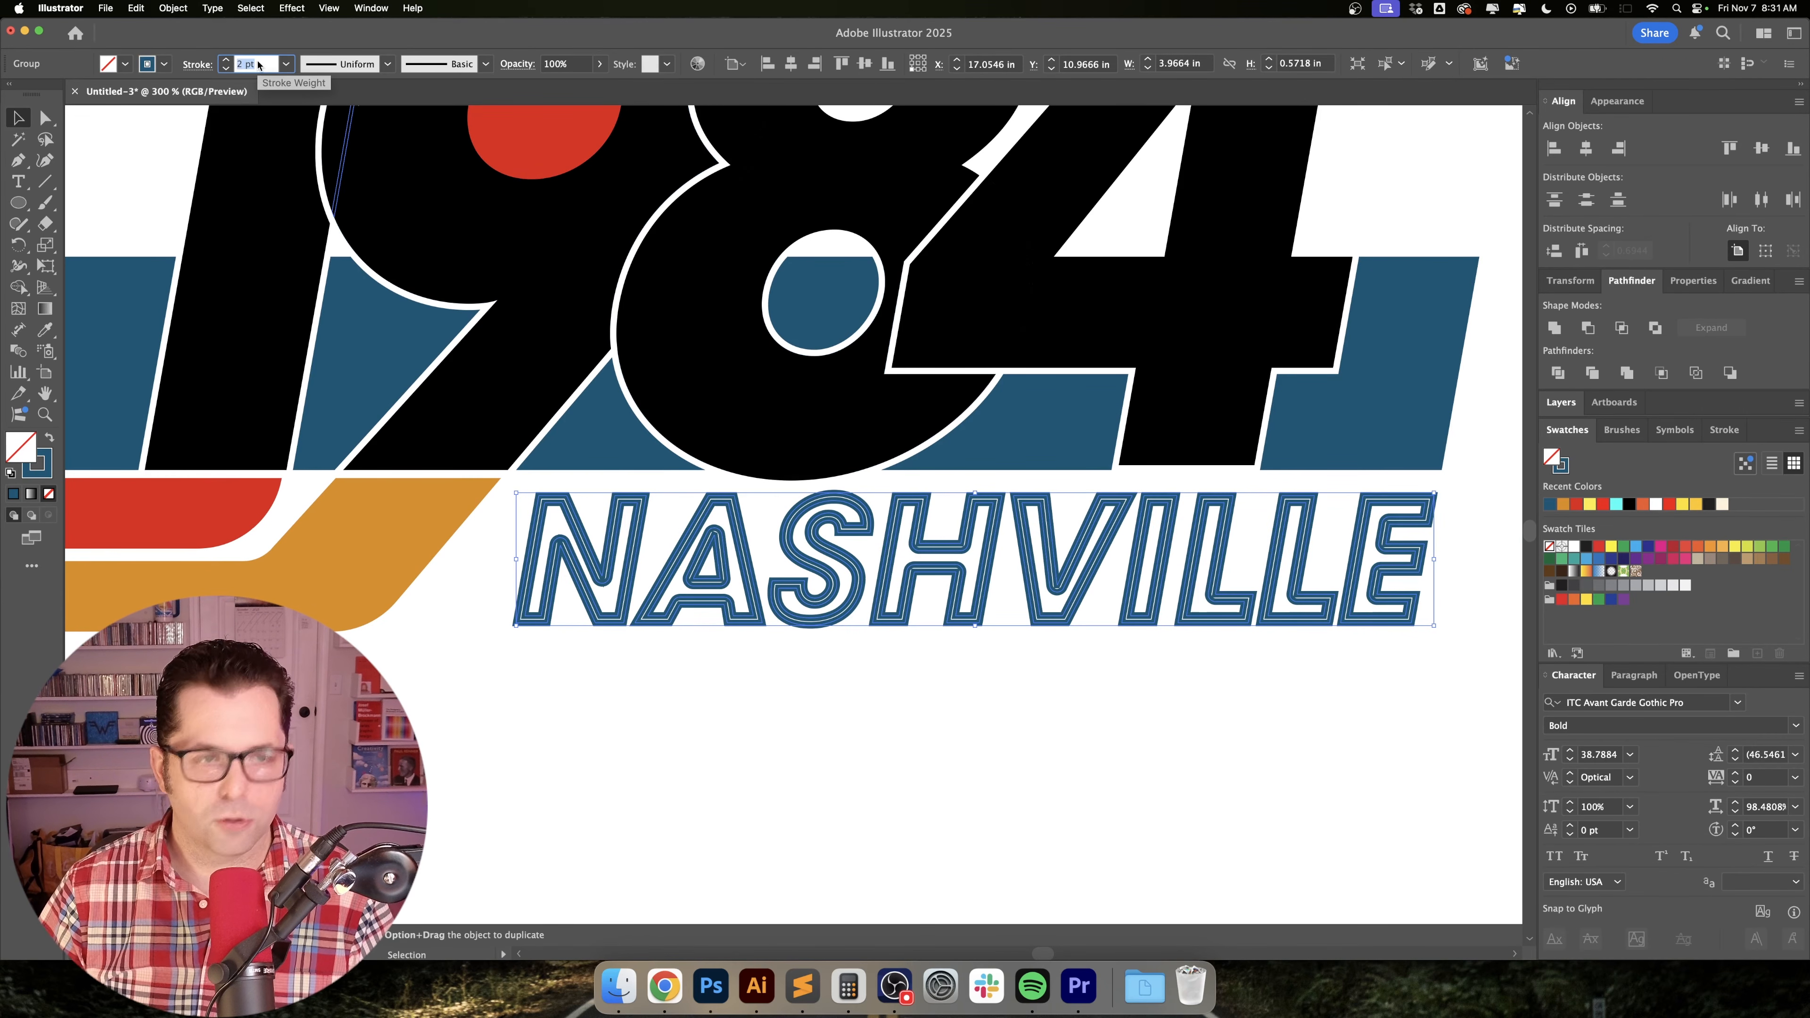
text(1.5)
key(Return)
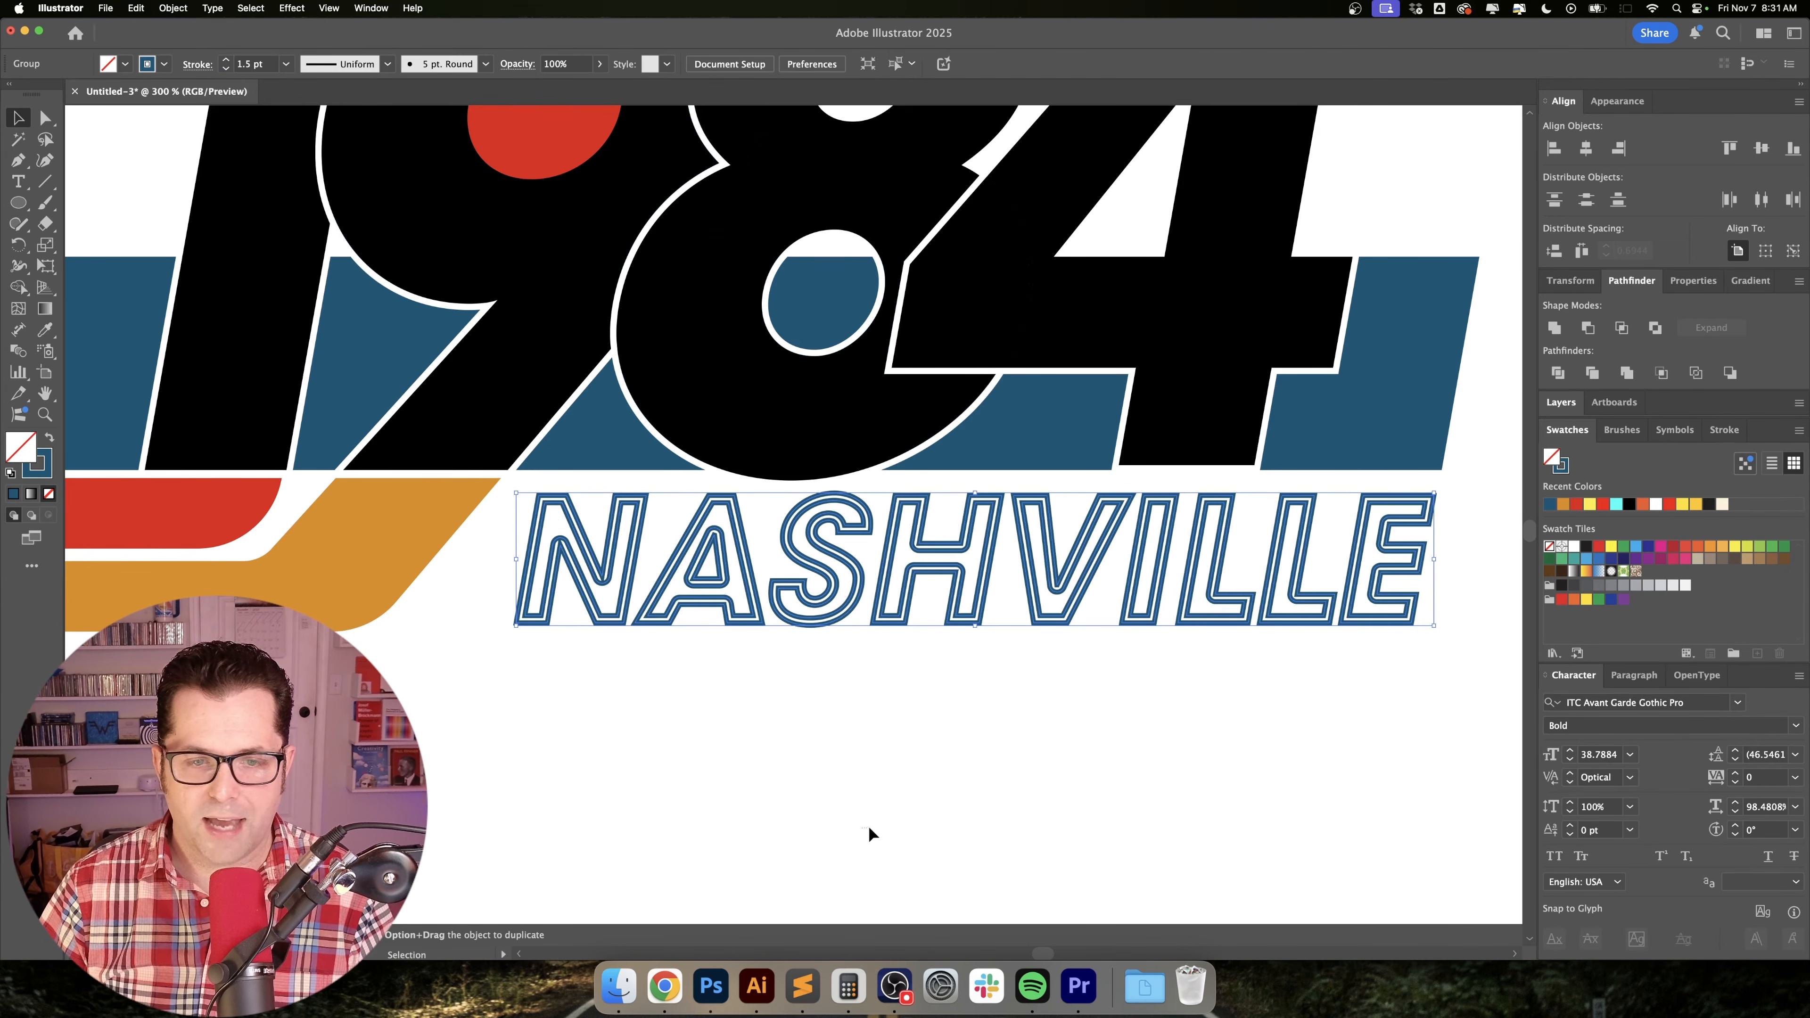
click(867, 826)
Select the numeral 1 at 100% zoom and extend the selection to all objects with the same fill color.
key(super+1)
key(a)
click(773, 428)
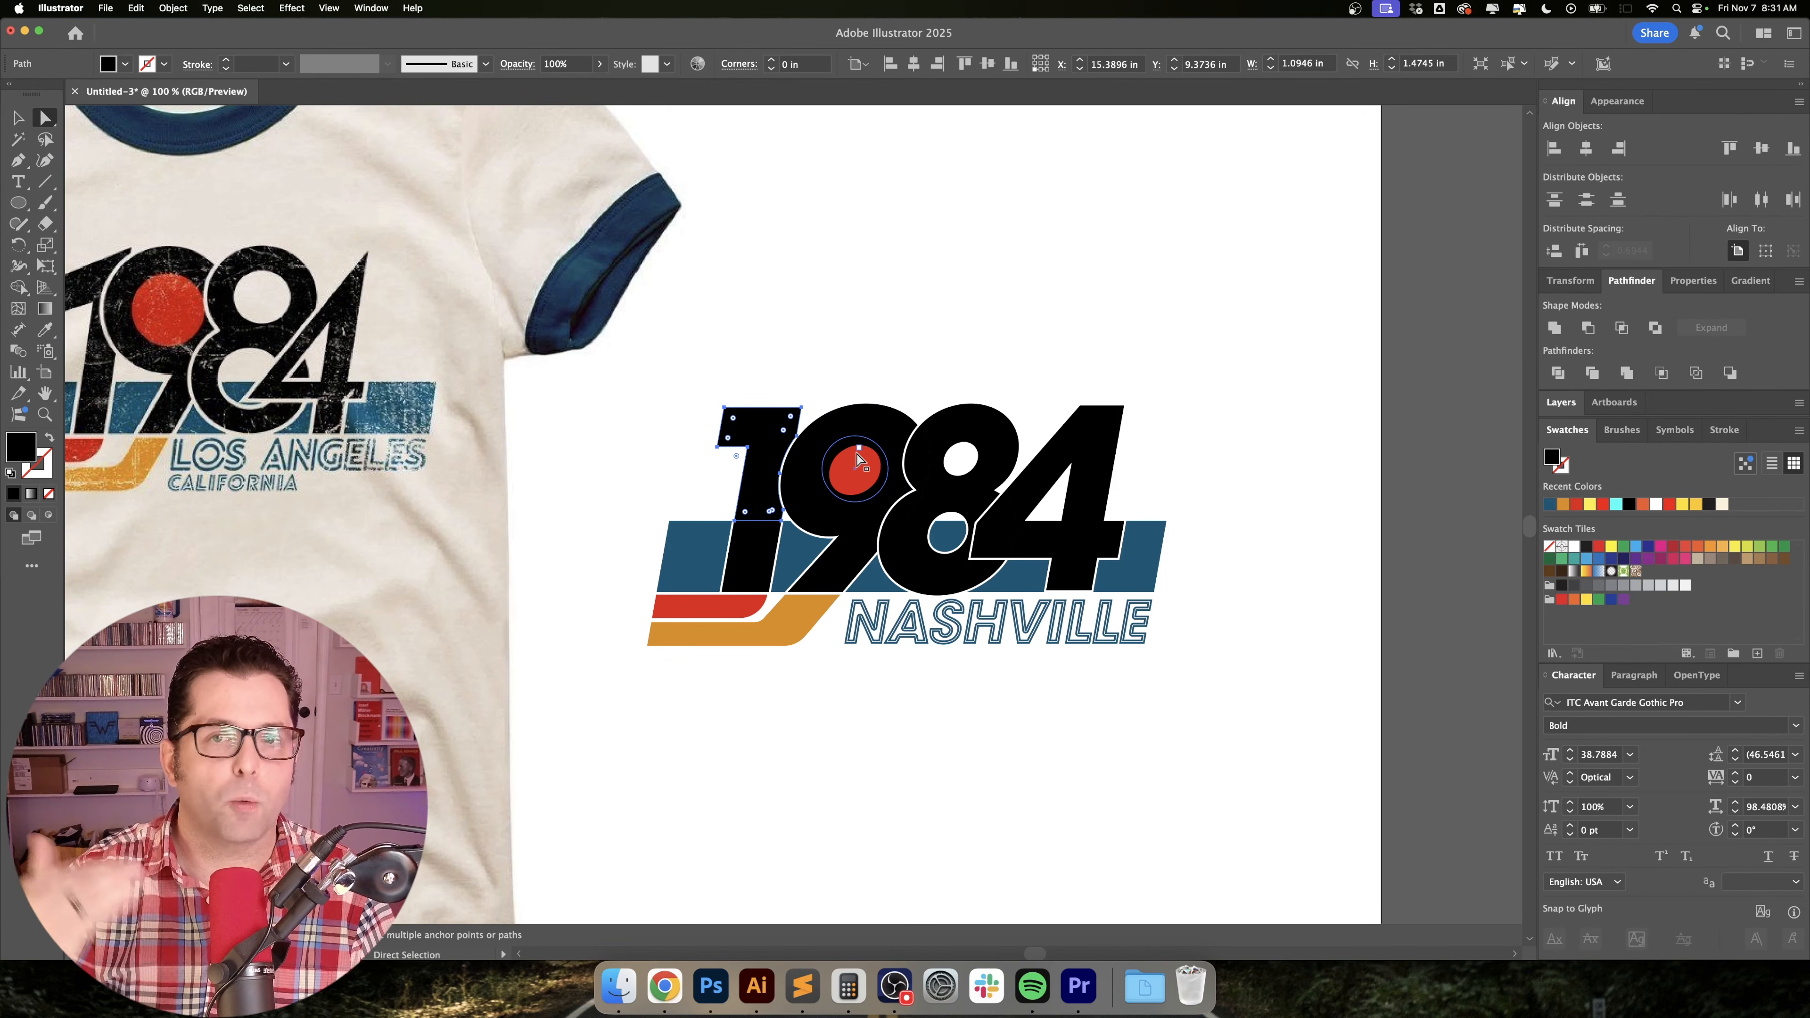
drag(974, 369, 999, 385)
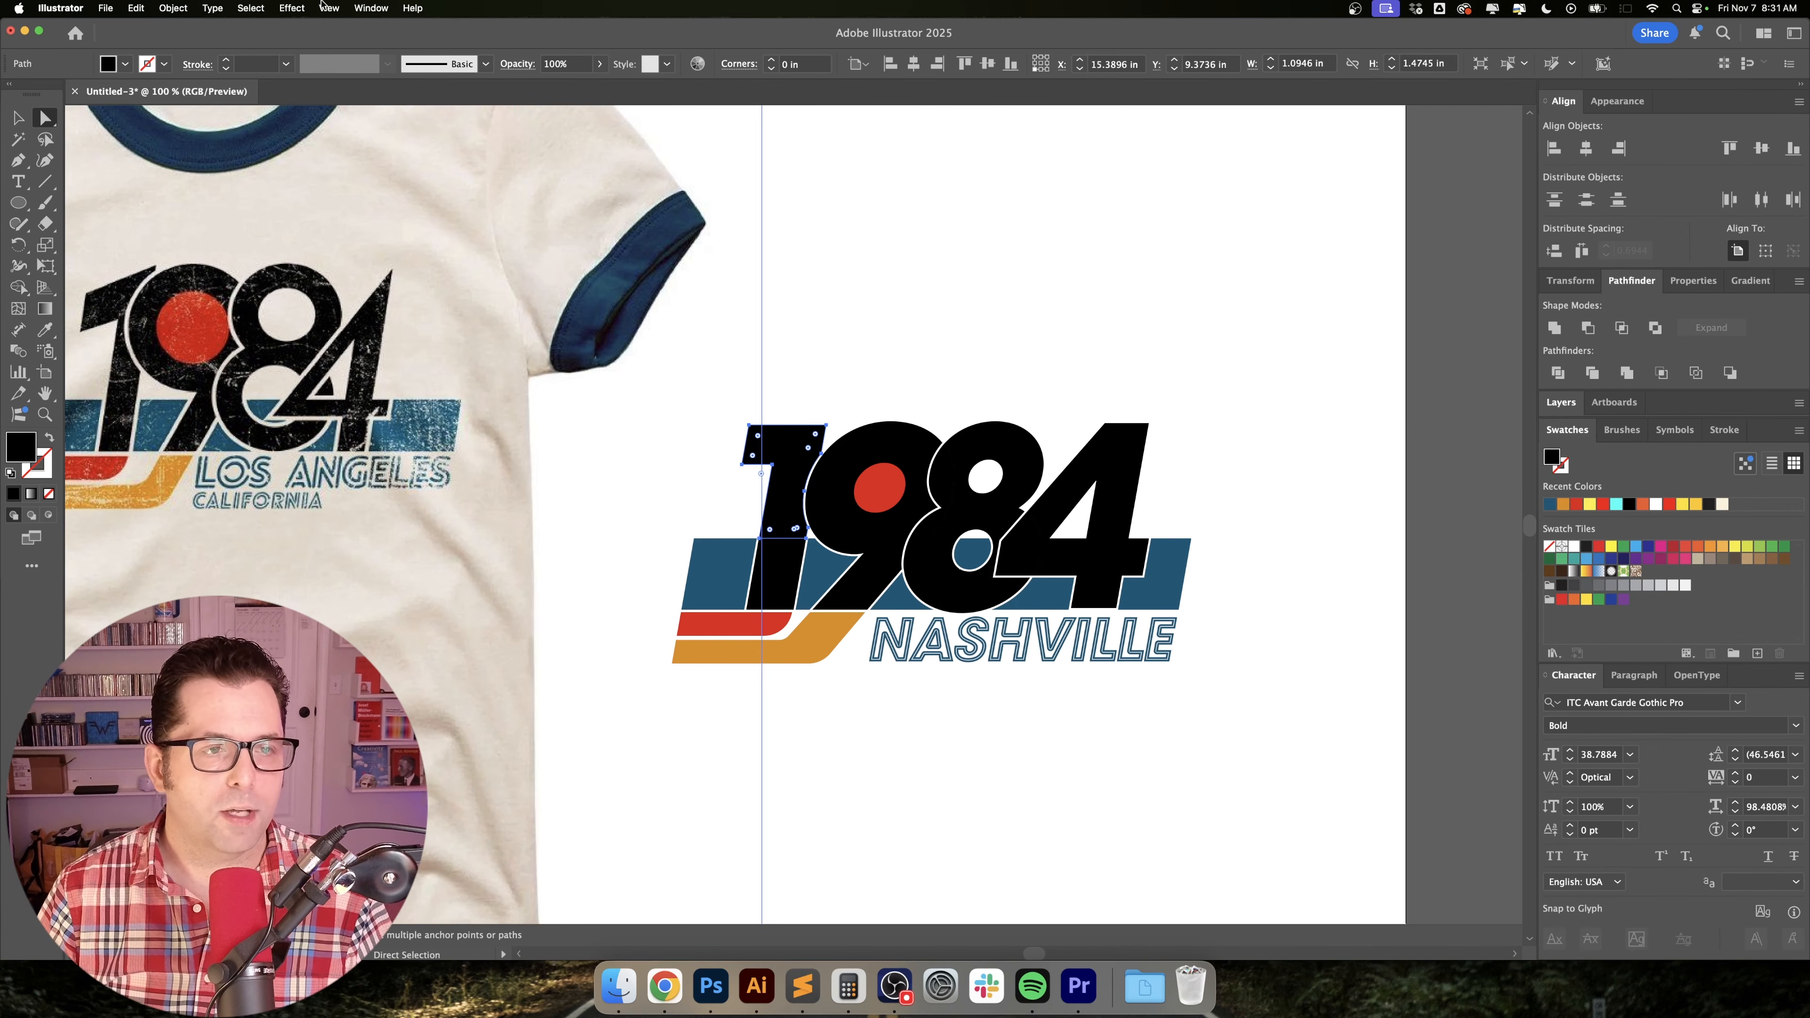
click(253, 7)
mouse_move(306, 153)
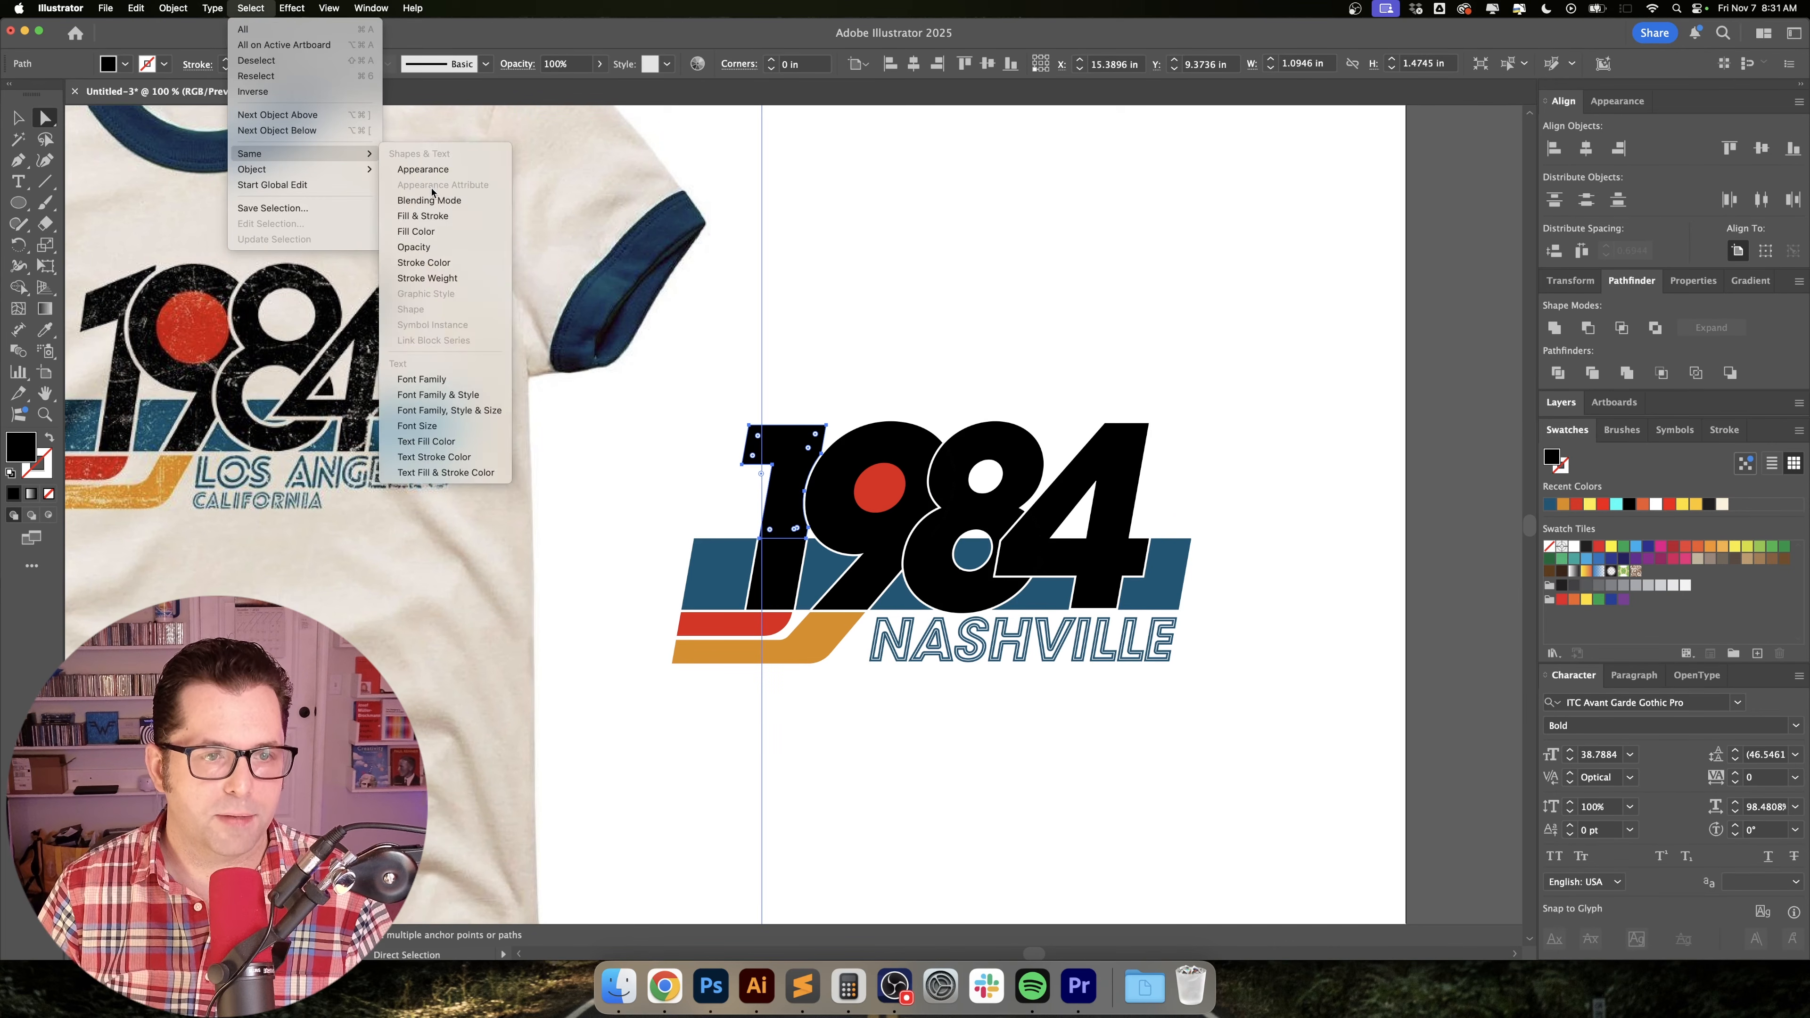
click(441, 236)
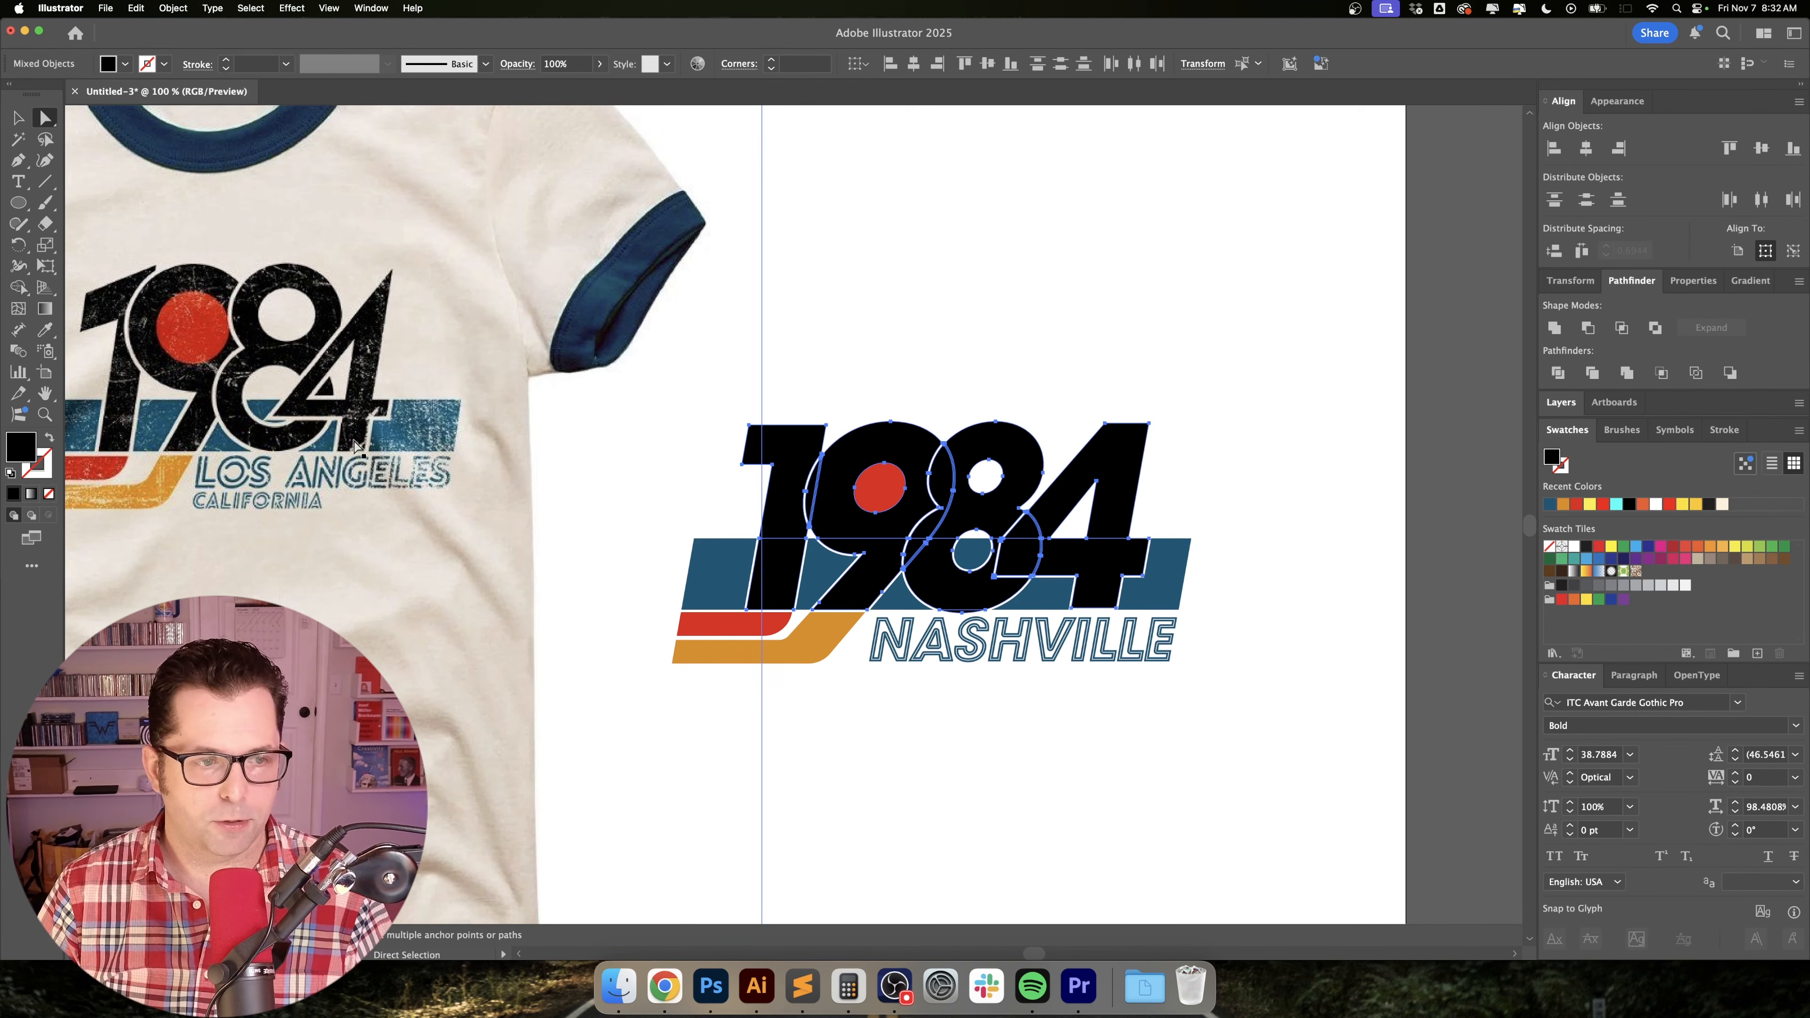
key(shift+super+a)
click(799, 448)
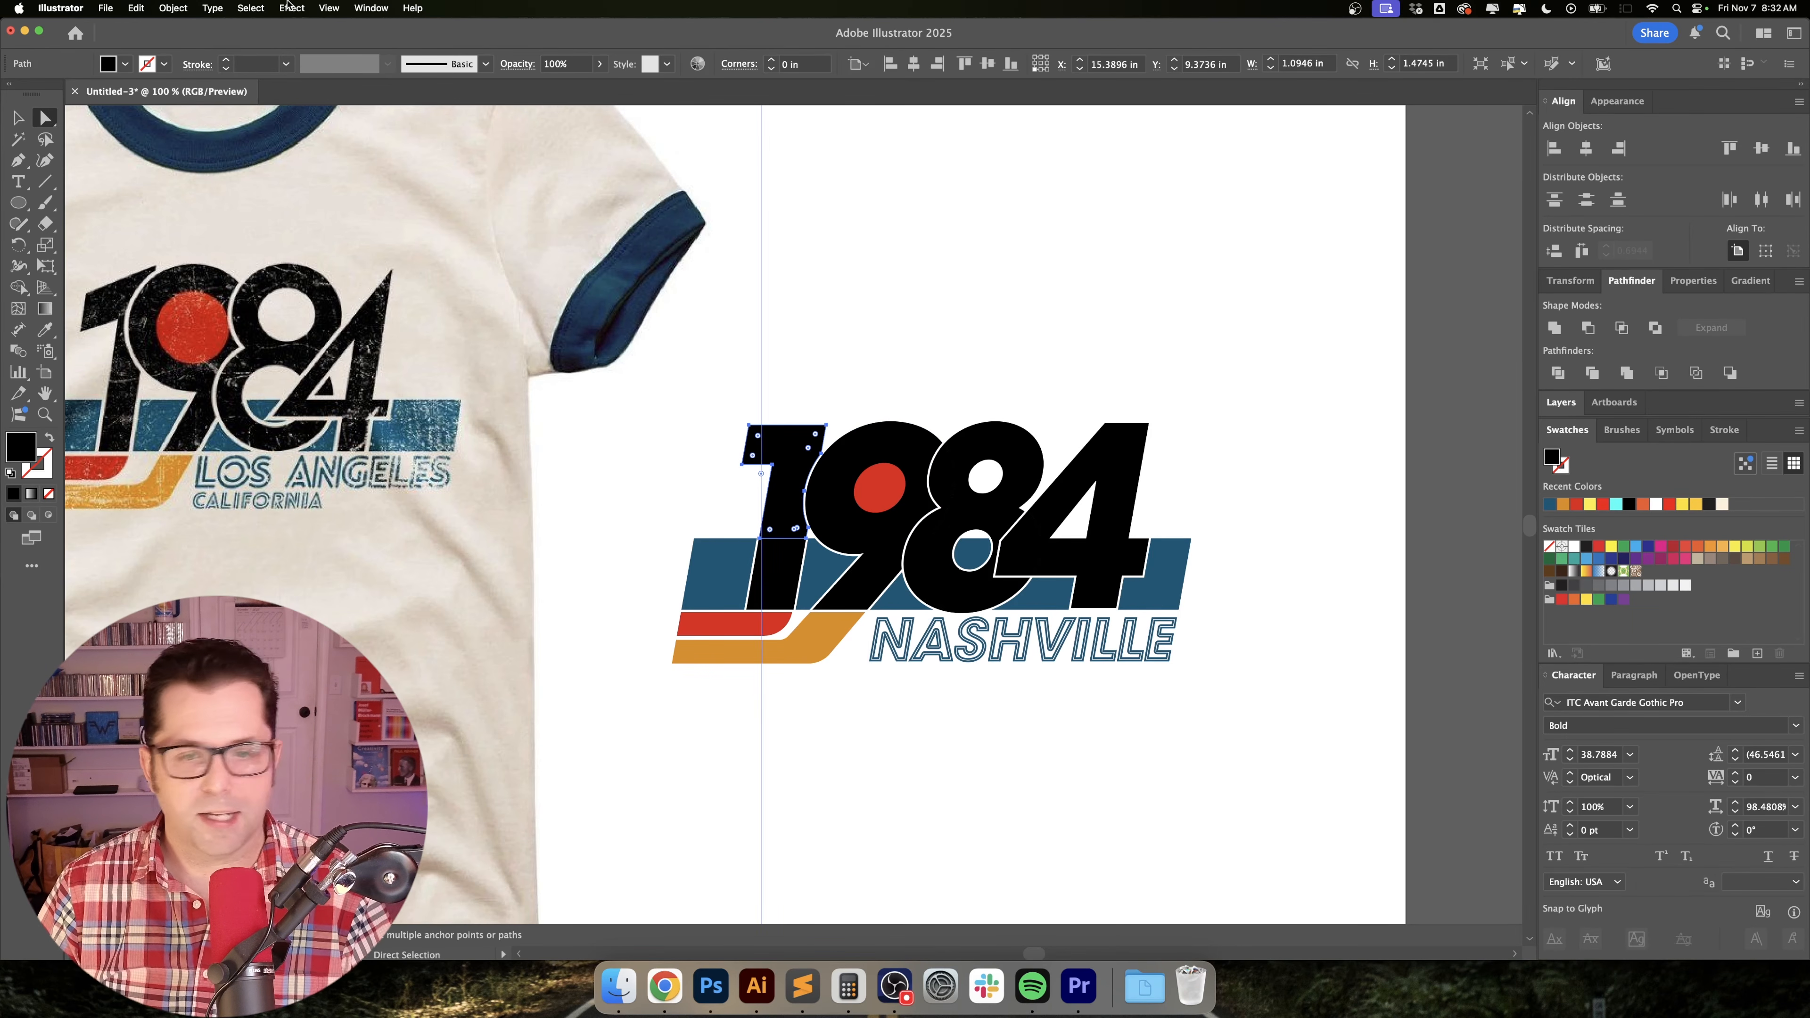
click(251, 7)
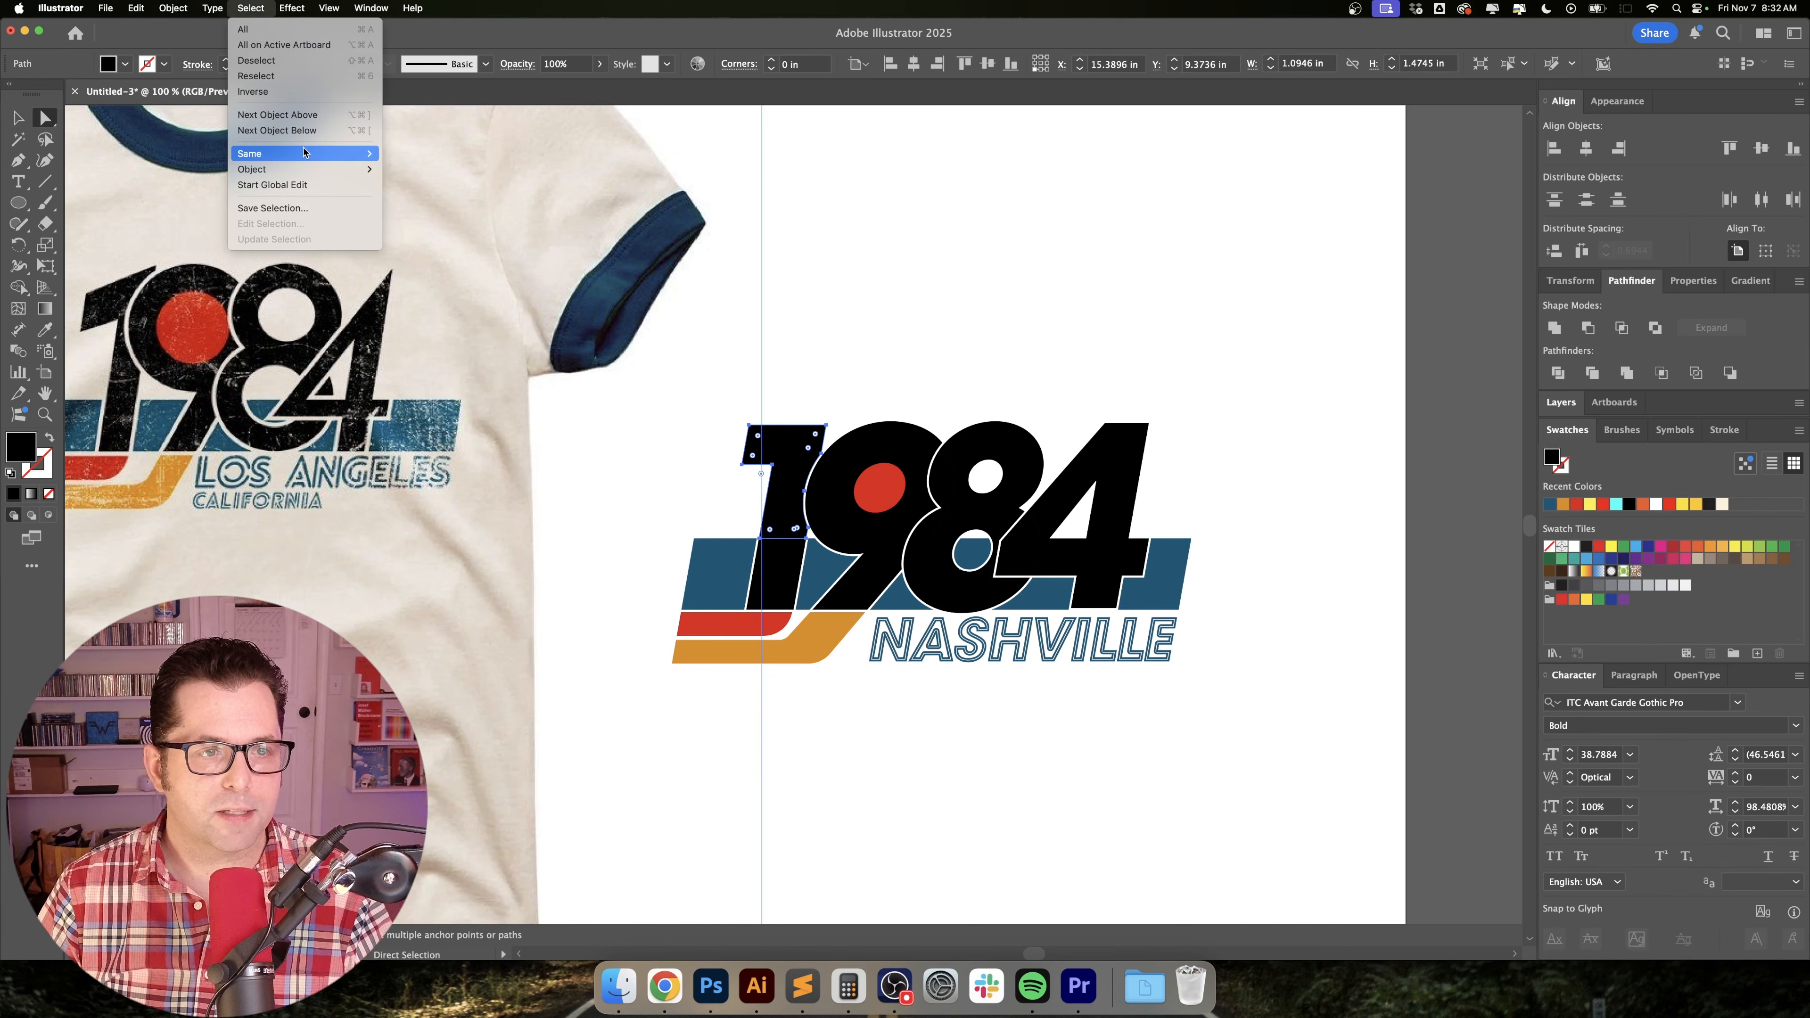
mouse_move(306, 153)
click(458, 229)
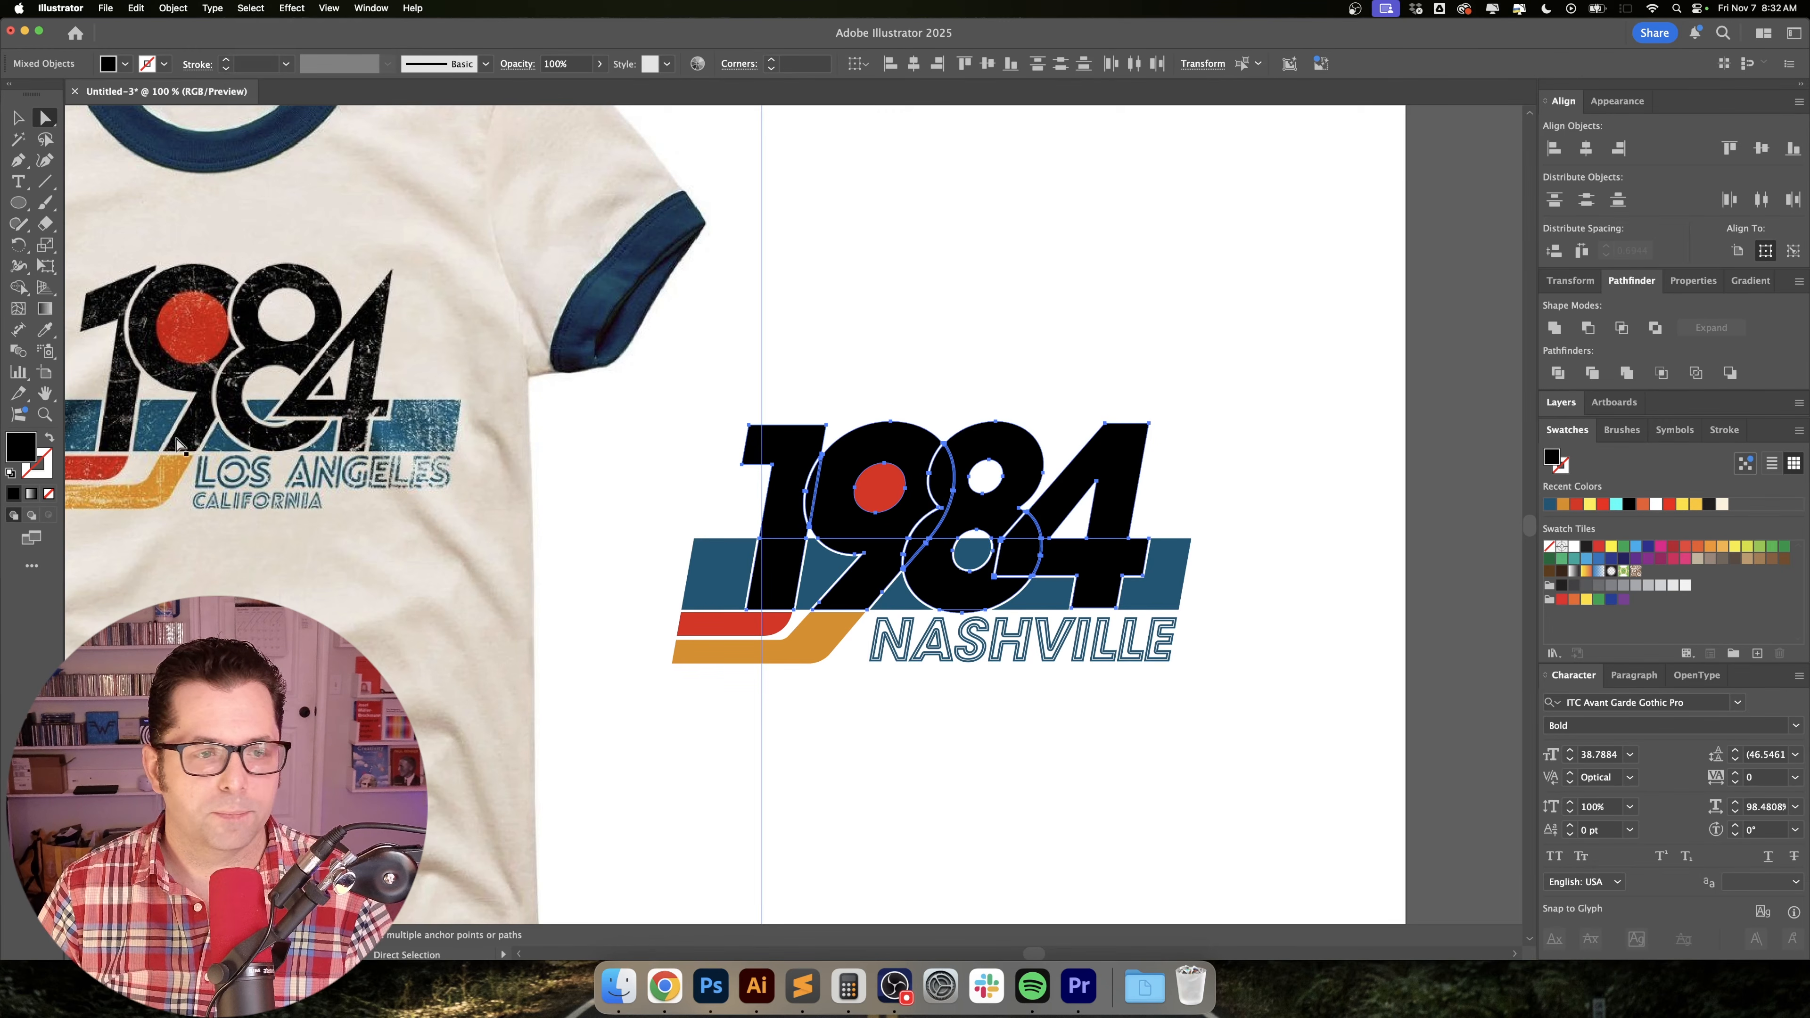
Change the selected numerals' fill from black to a dark grey with 0% saturation and 19% brightness.
double_click(31, 453)
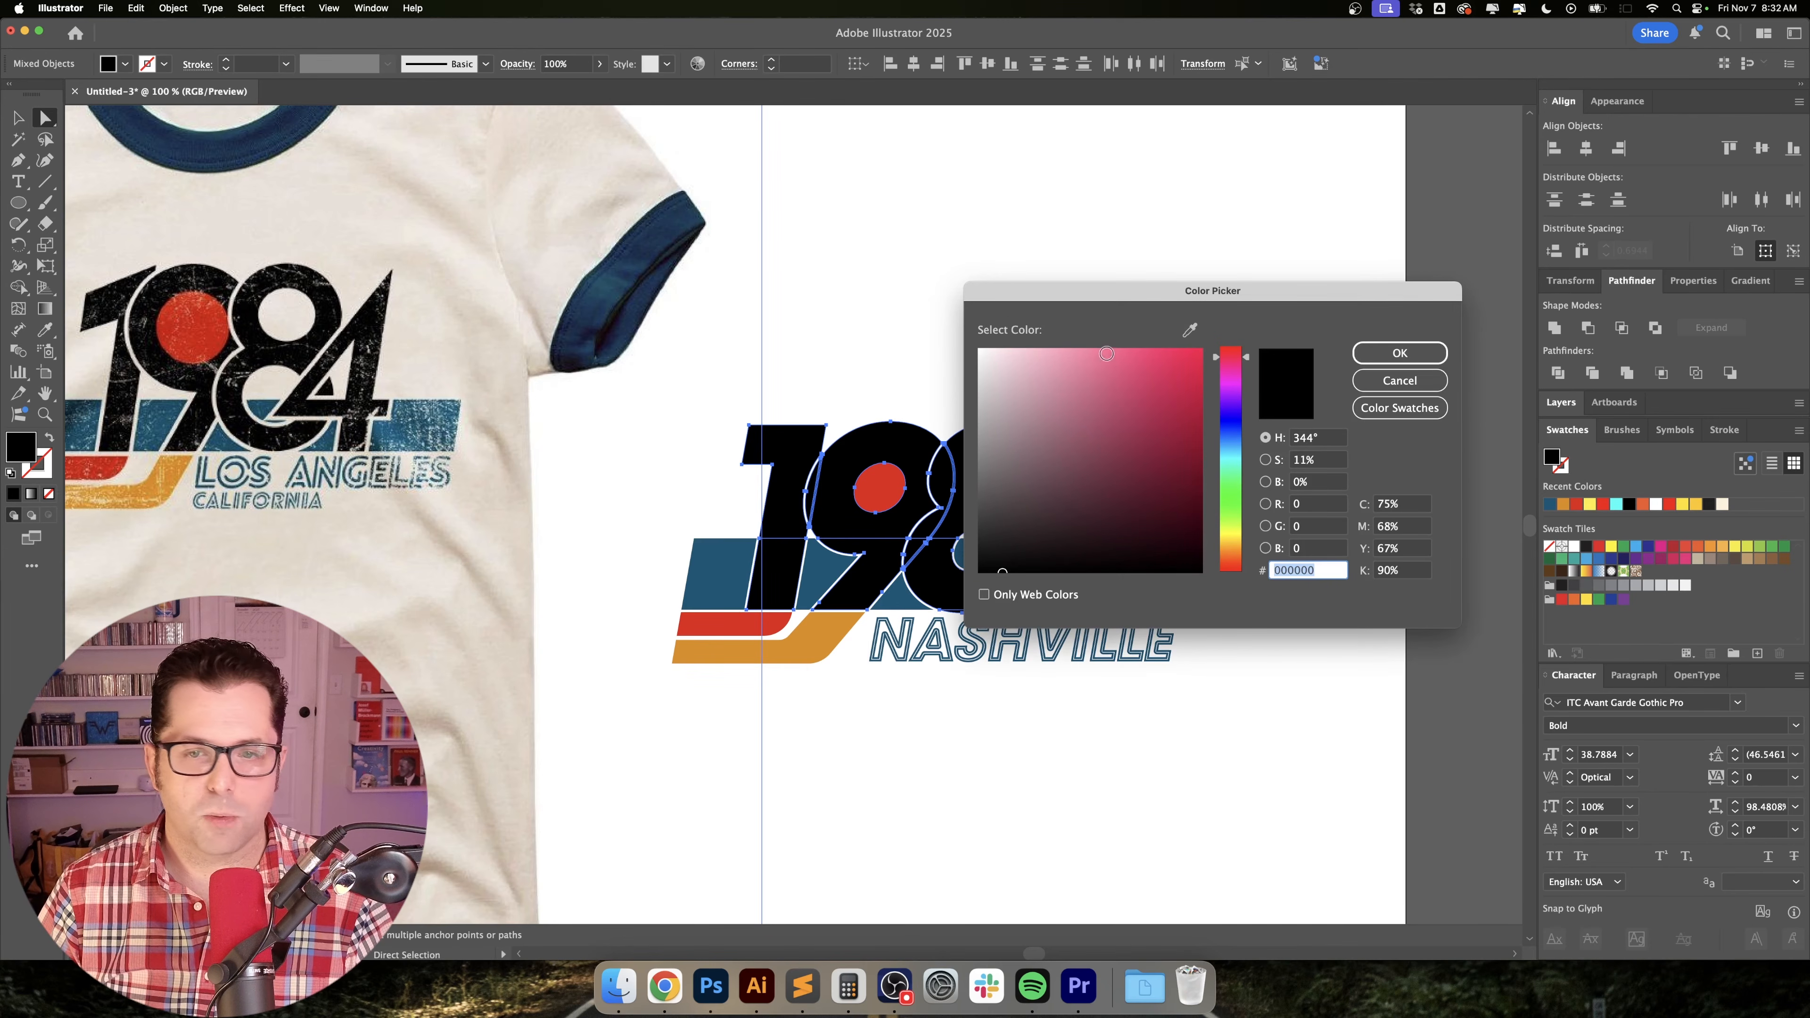
text(191919)
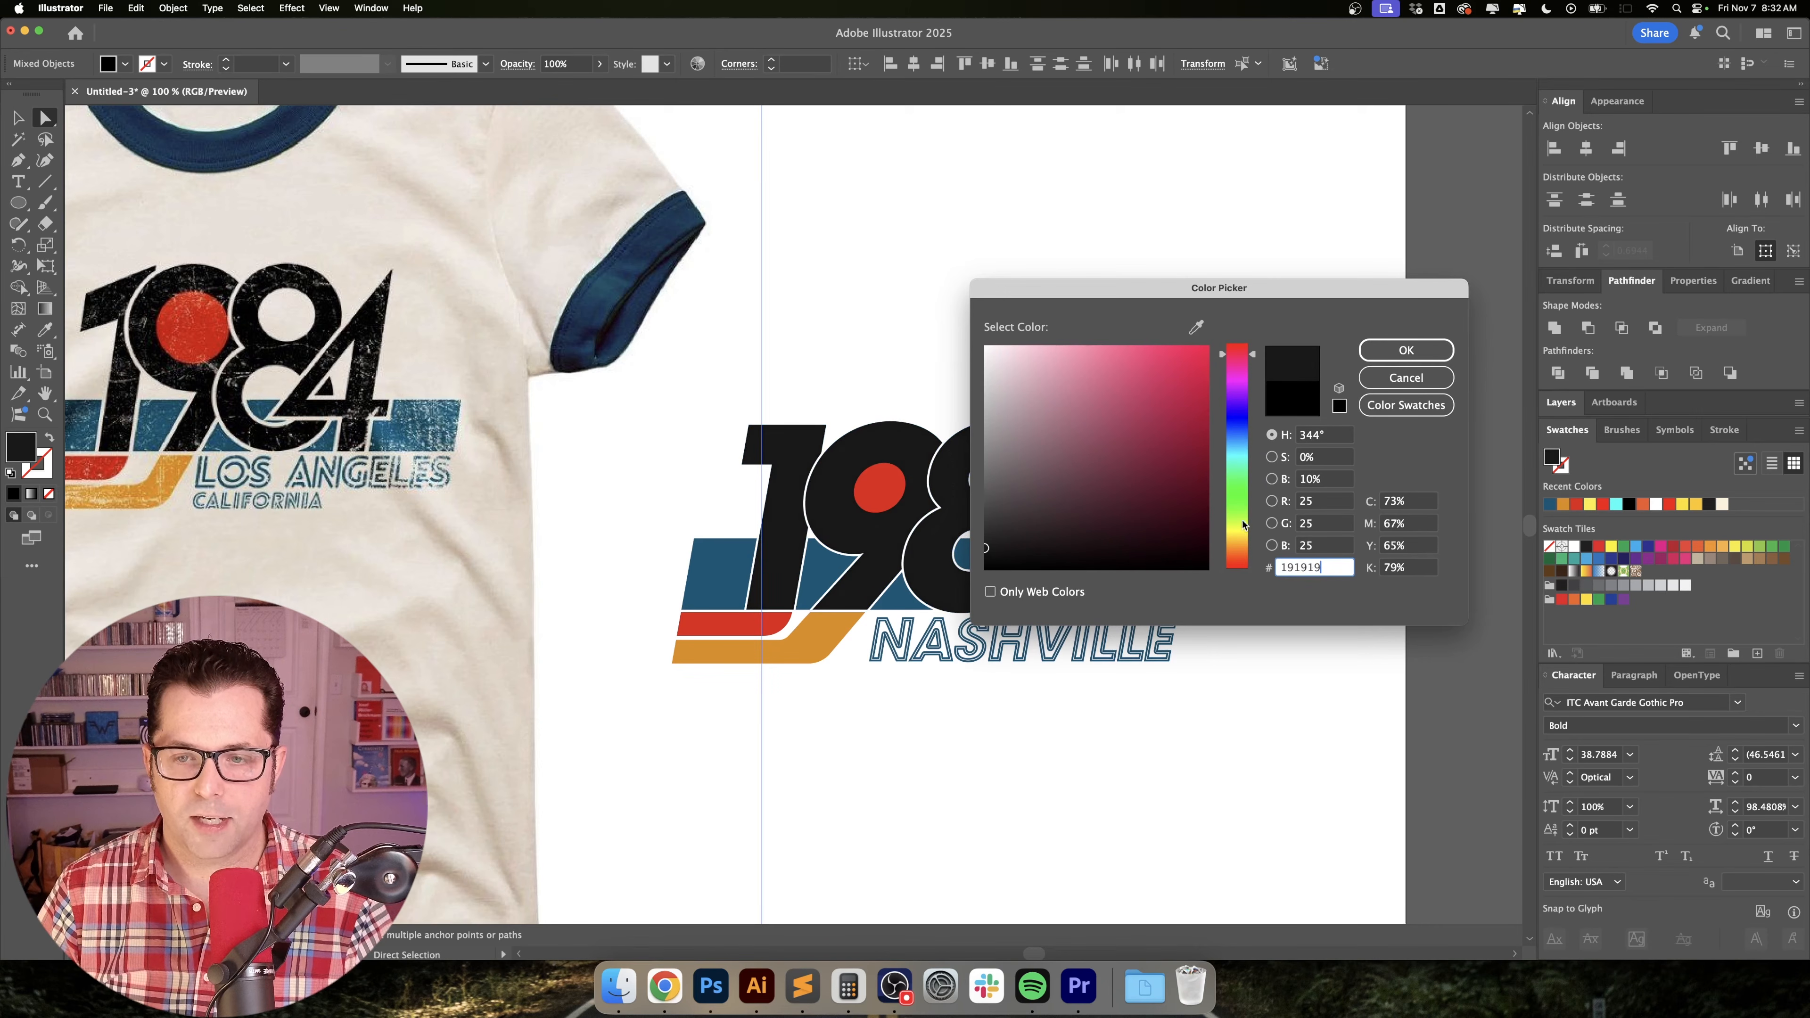
click(1325, 478)
text(19)
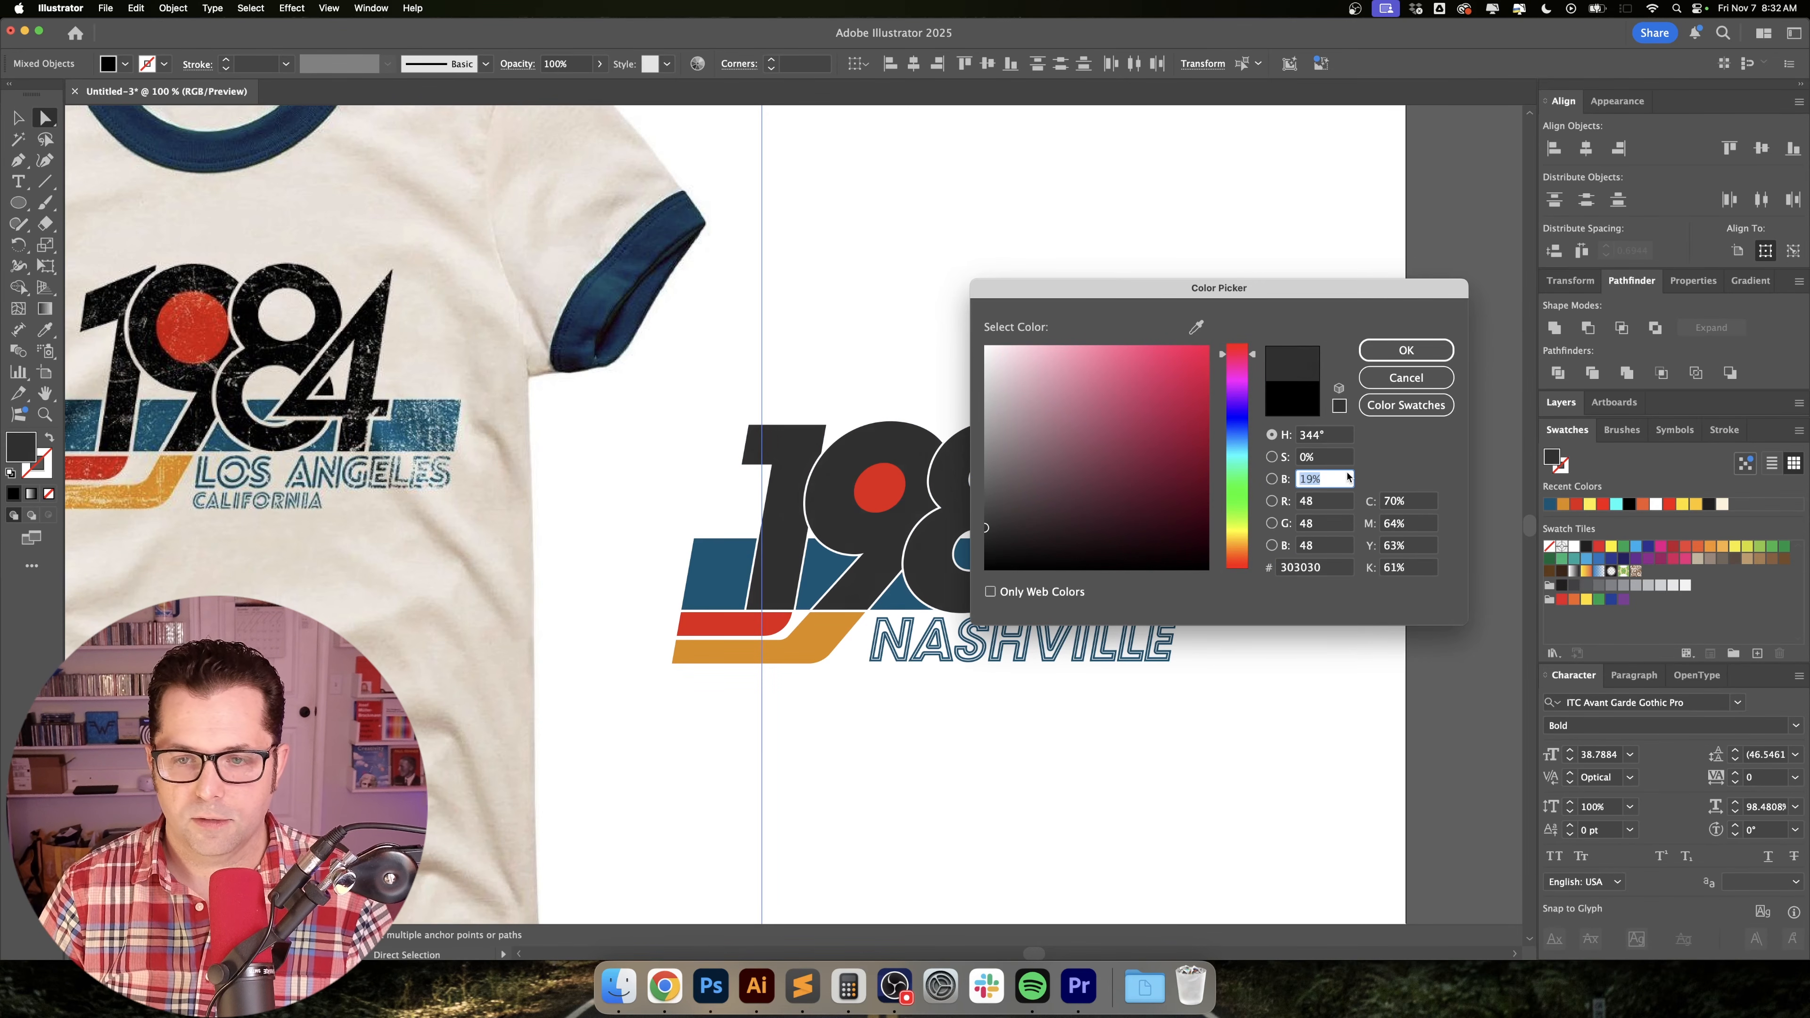
key(Return)
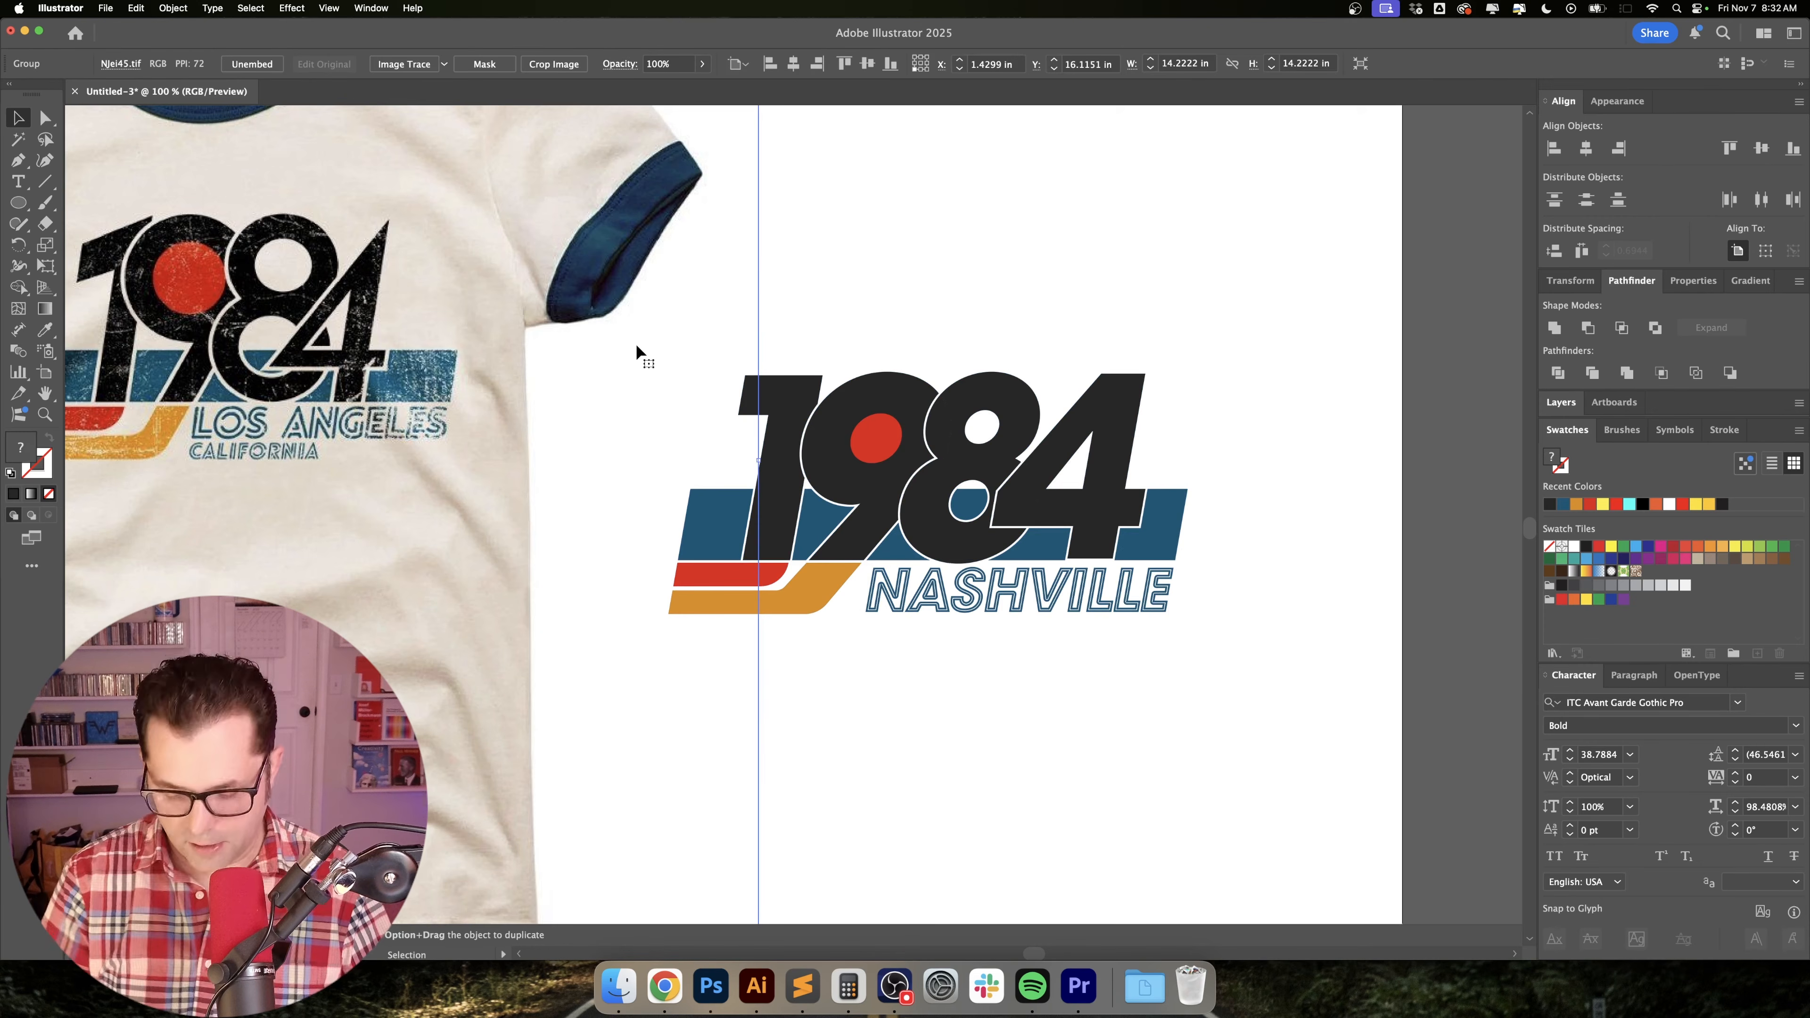
Delete the T-shirt reference photo and select the entire 1984 NASHVILLE artwork for copying.
key(Delete)
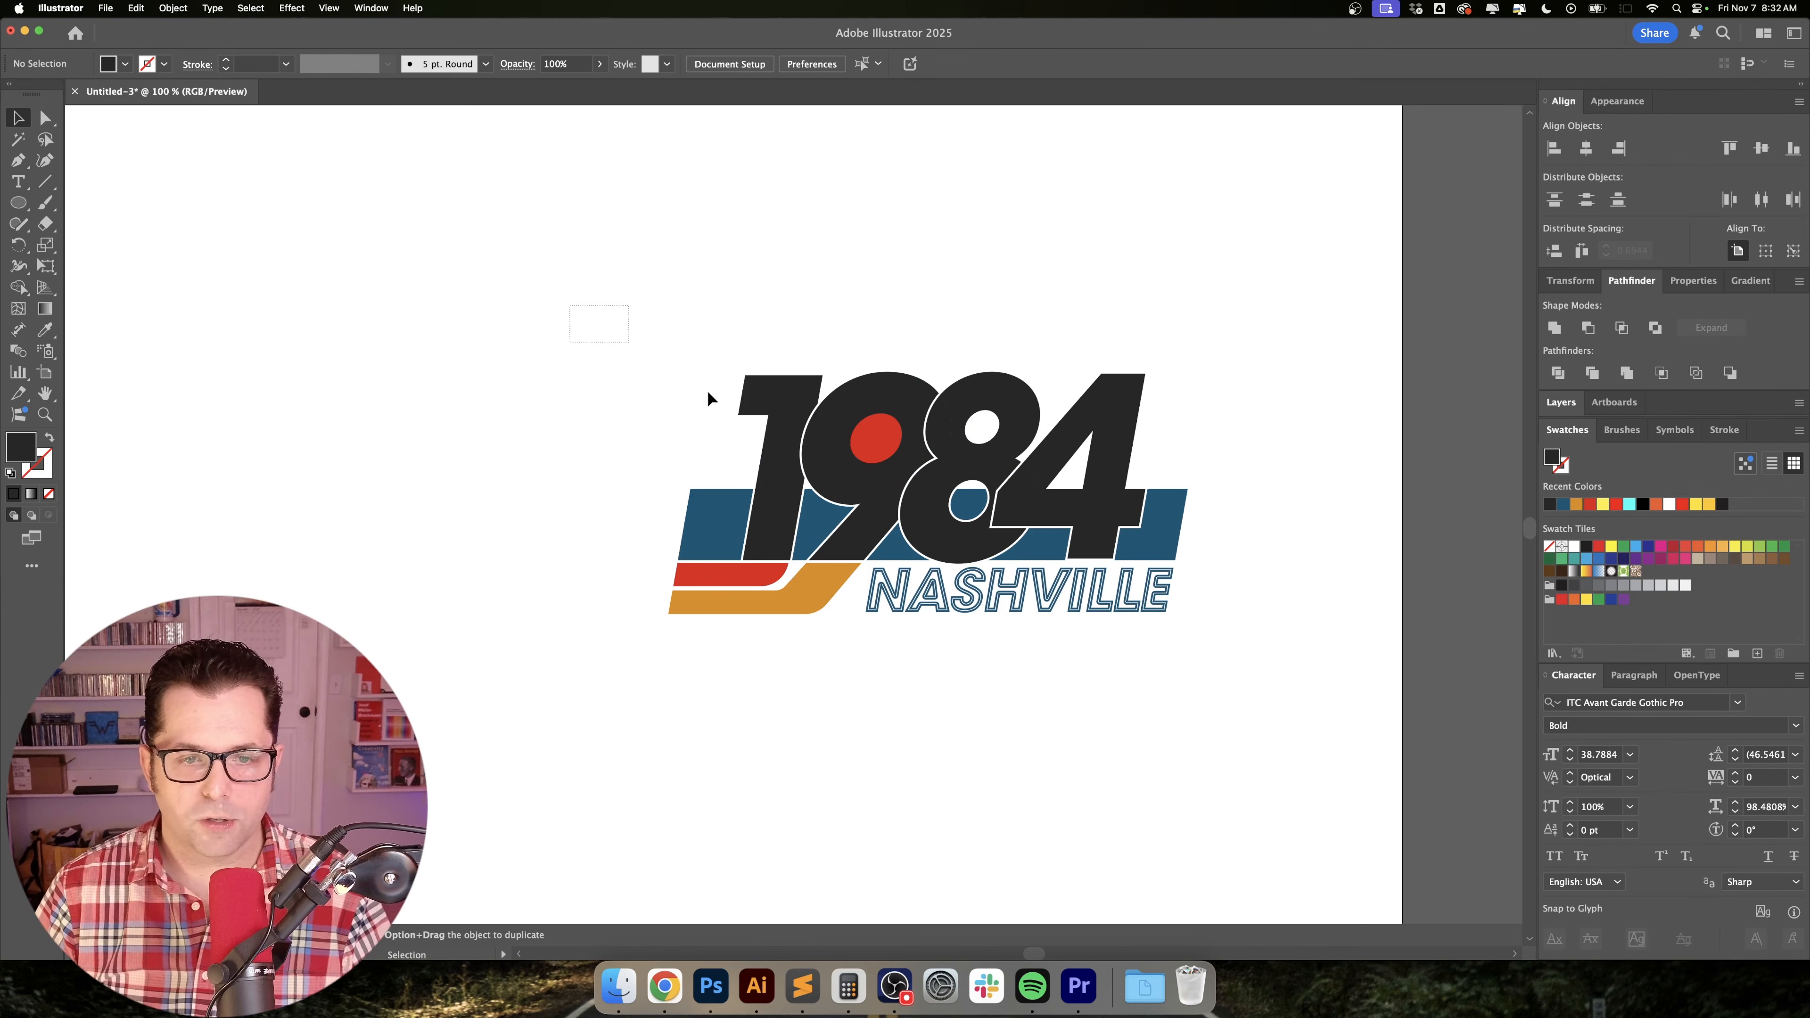
drag(1209, 622, 1313, 674)
drag(569, 311, 772, 452)
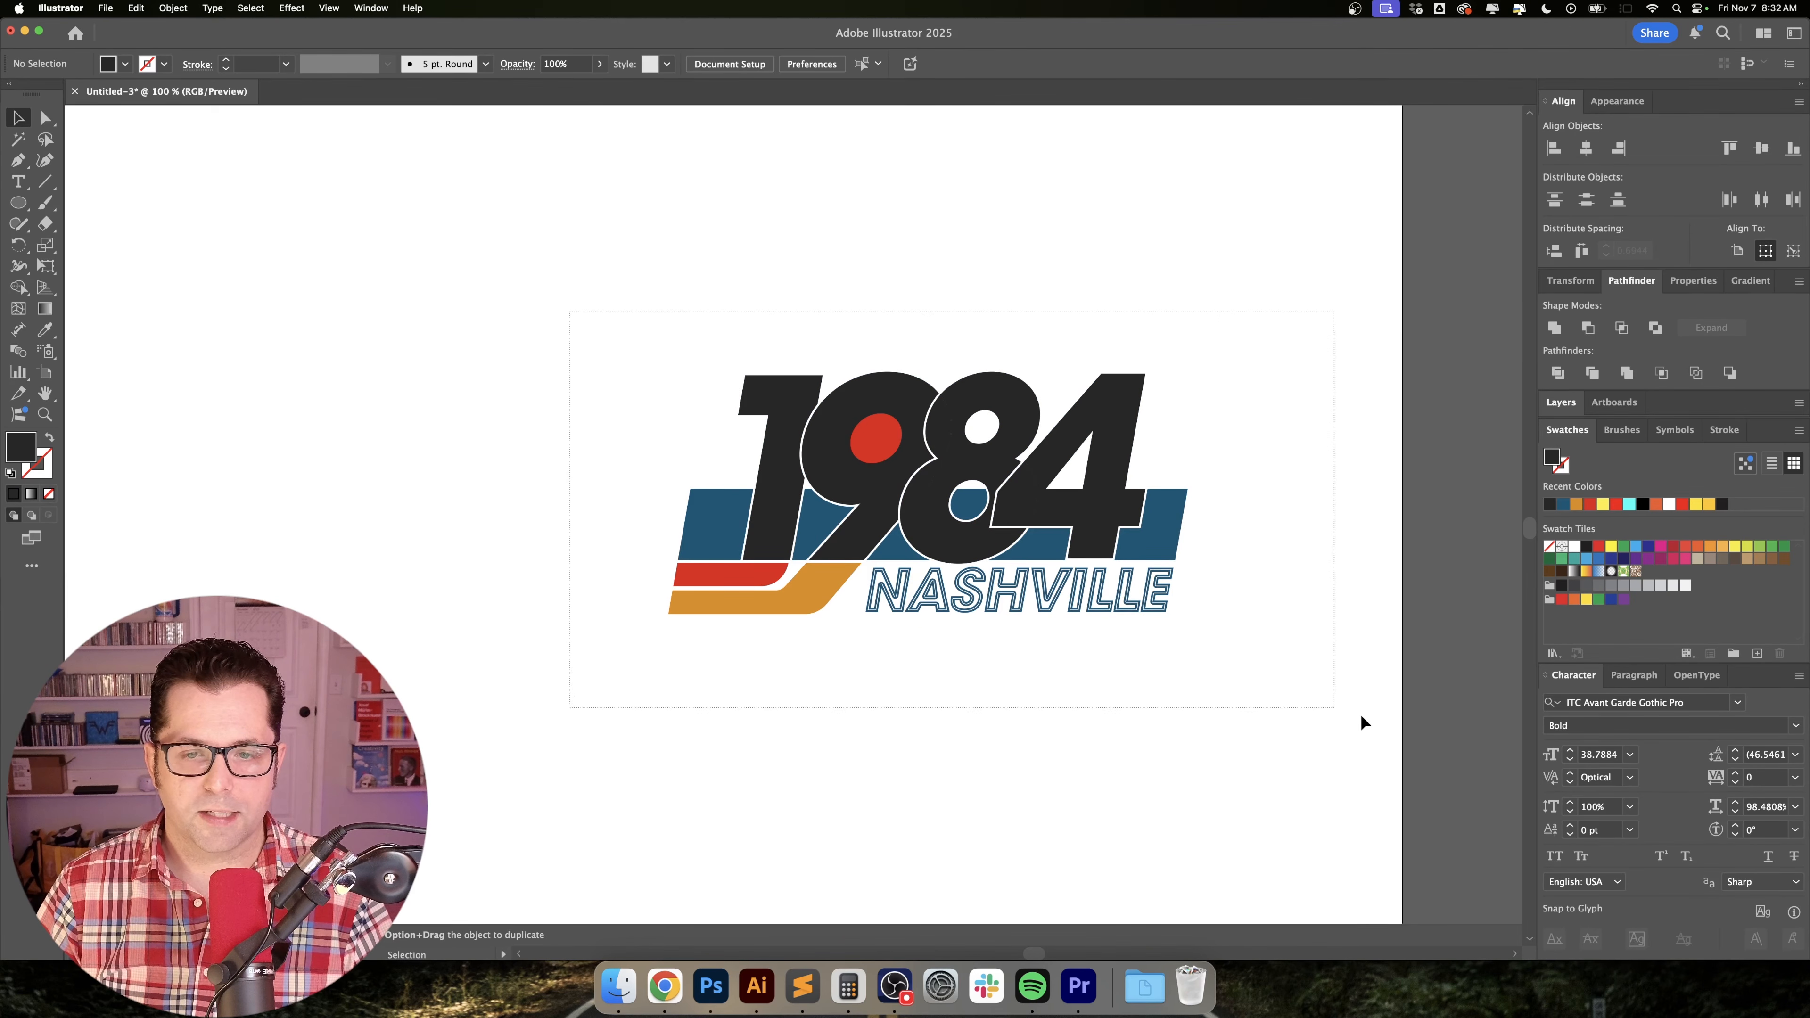
key(super+a)
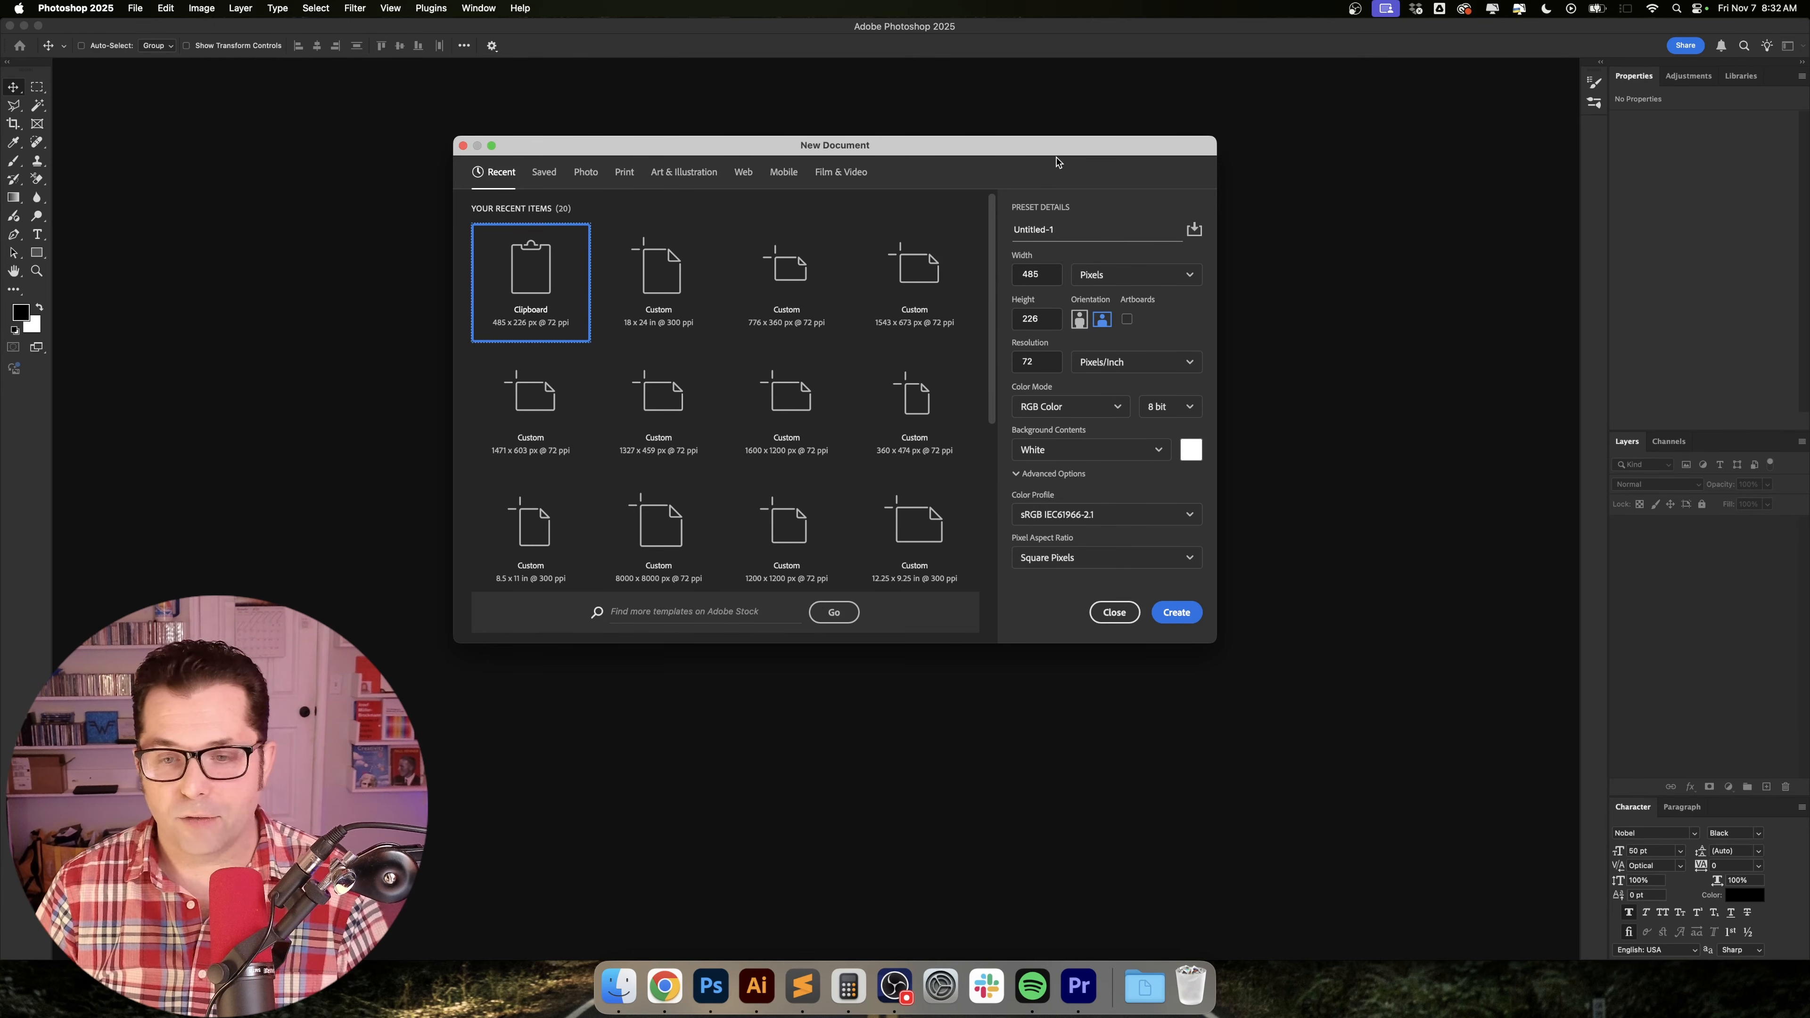
In Photoshop, create a 485 x 226 px document from the Clipboard preset and paste the artwork as a Smart Object.
click(1177, 612)
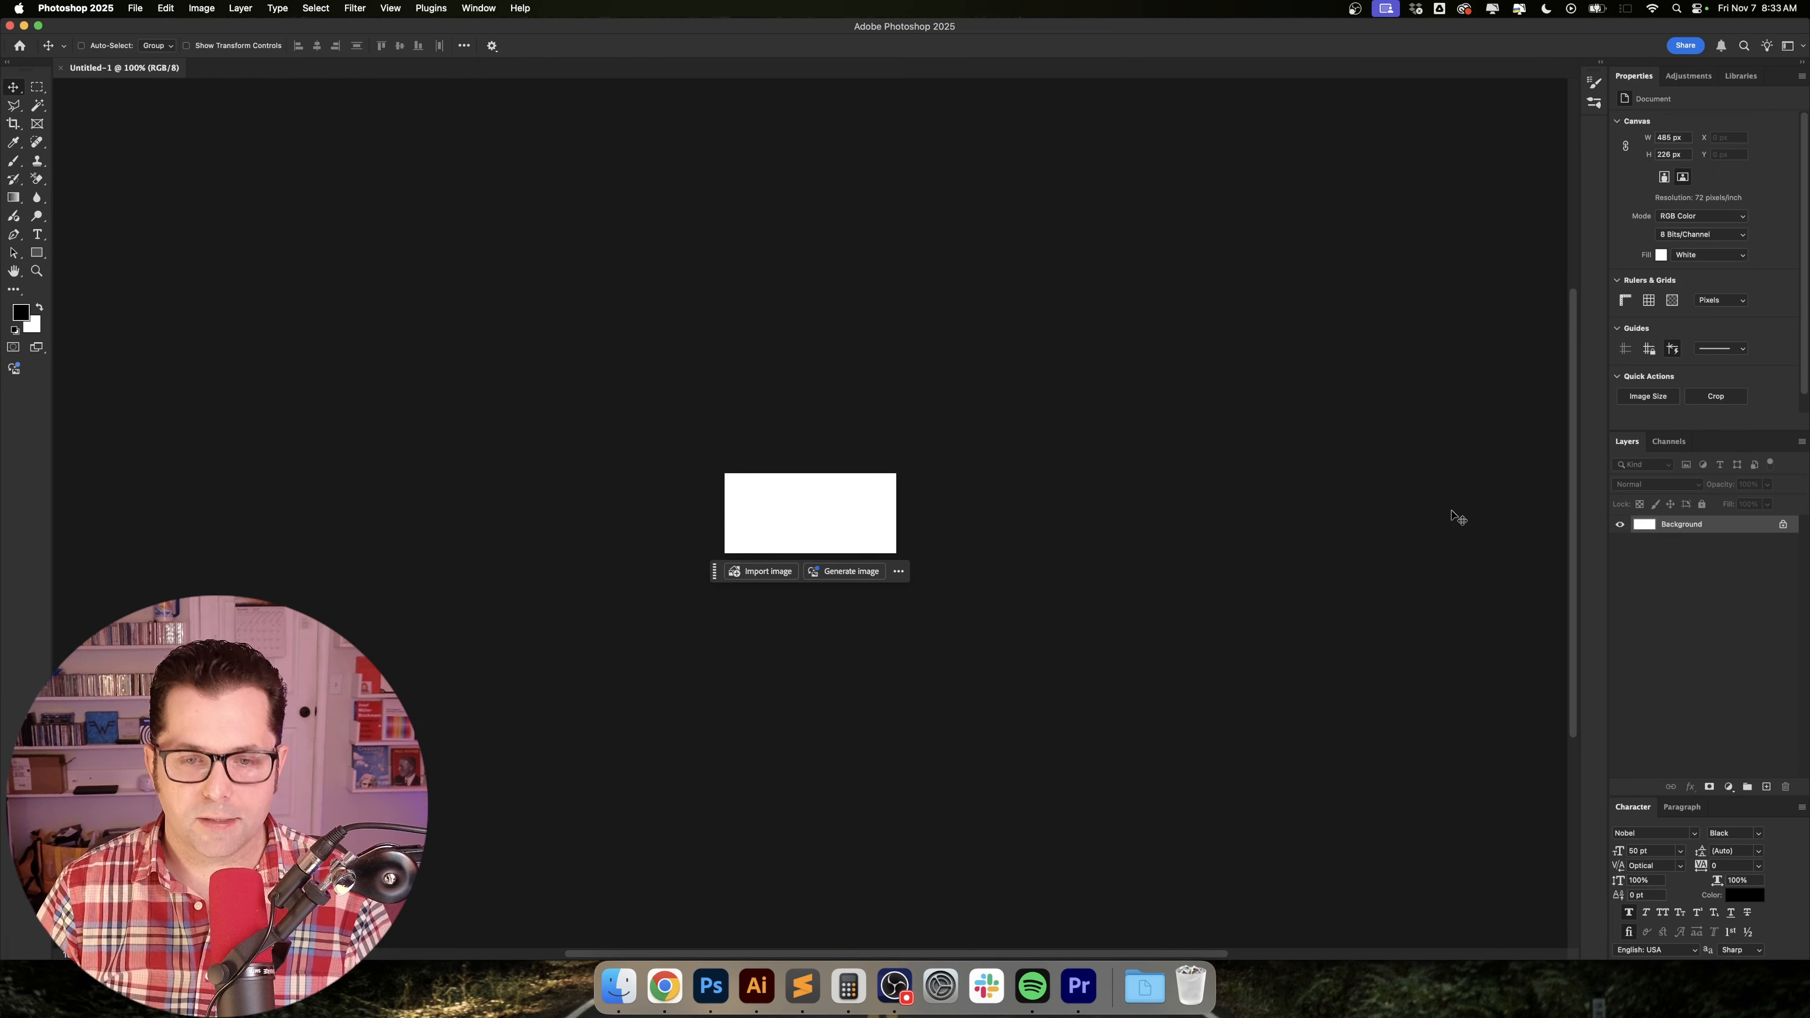
key(super+v)
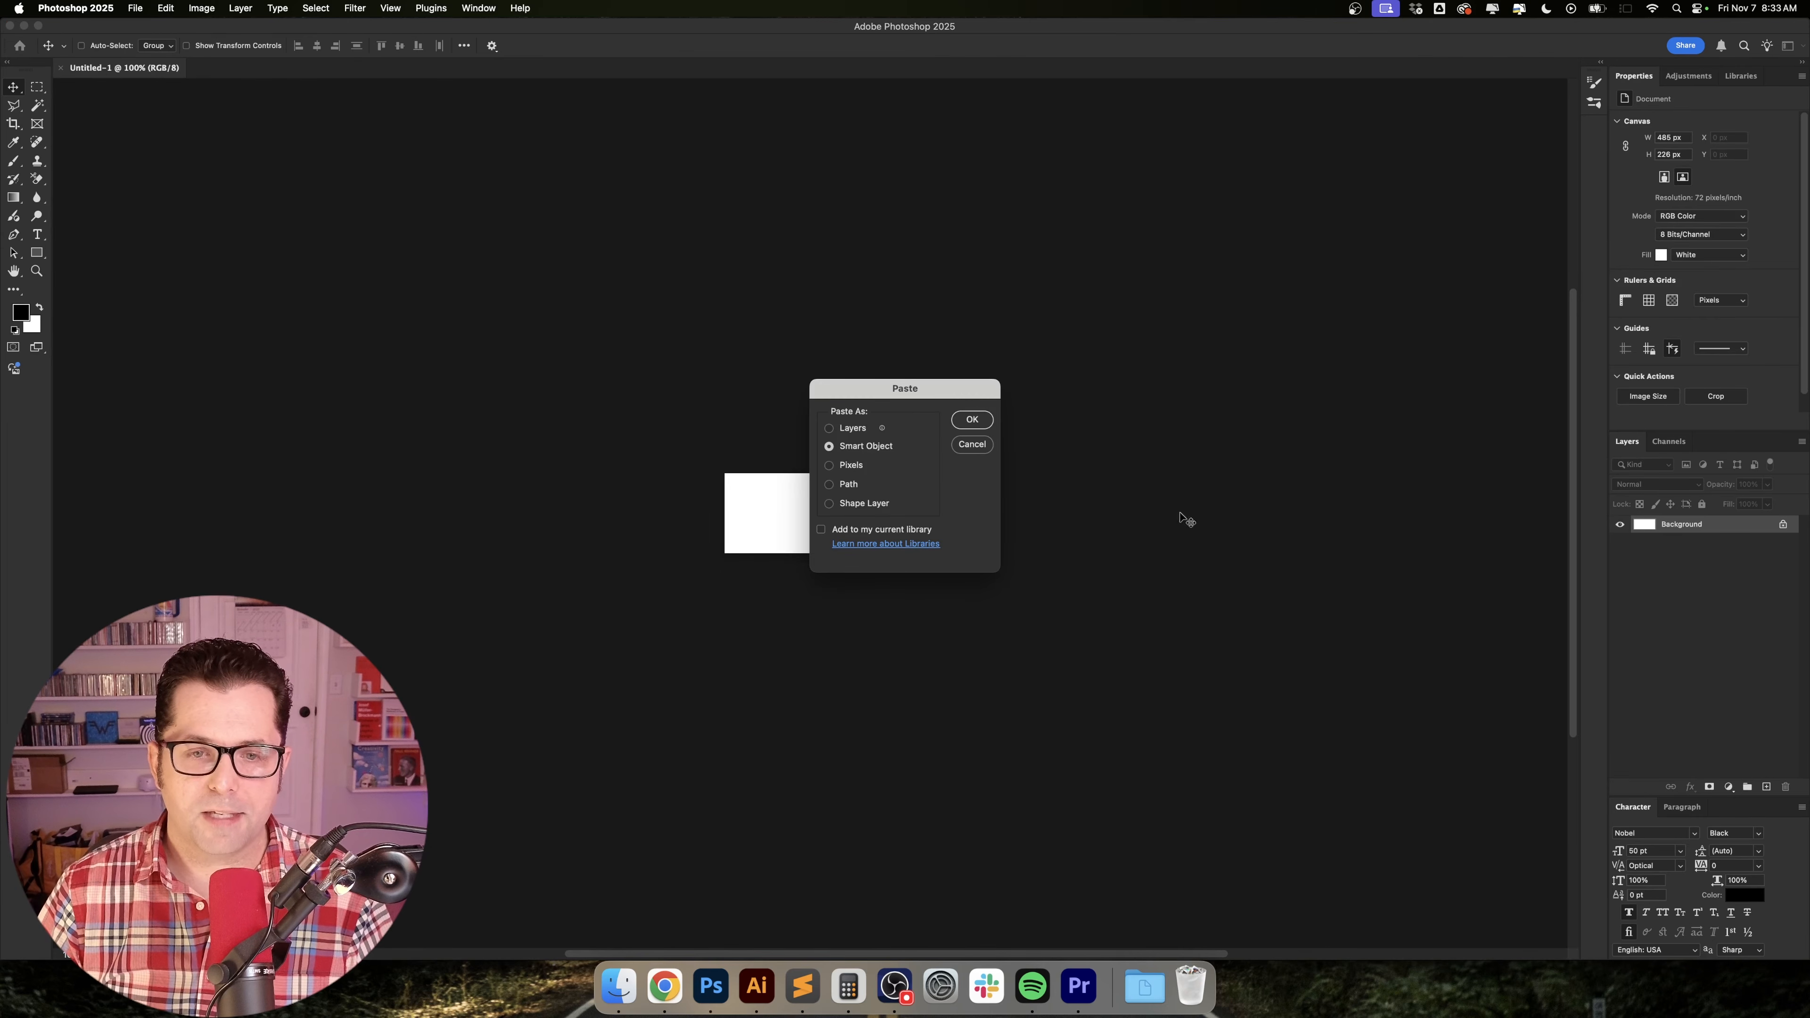
click(970, 422)
key(Return)
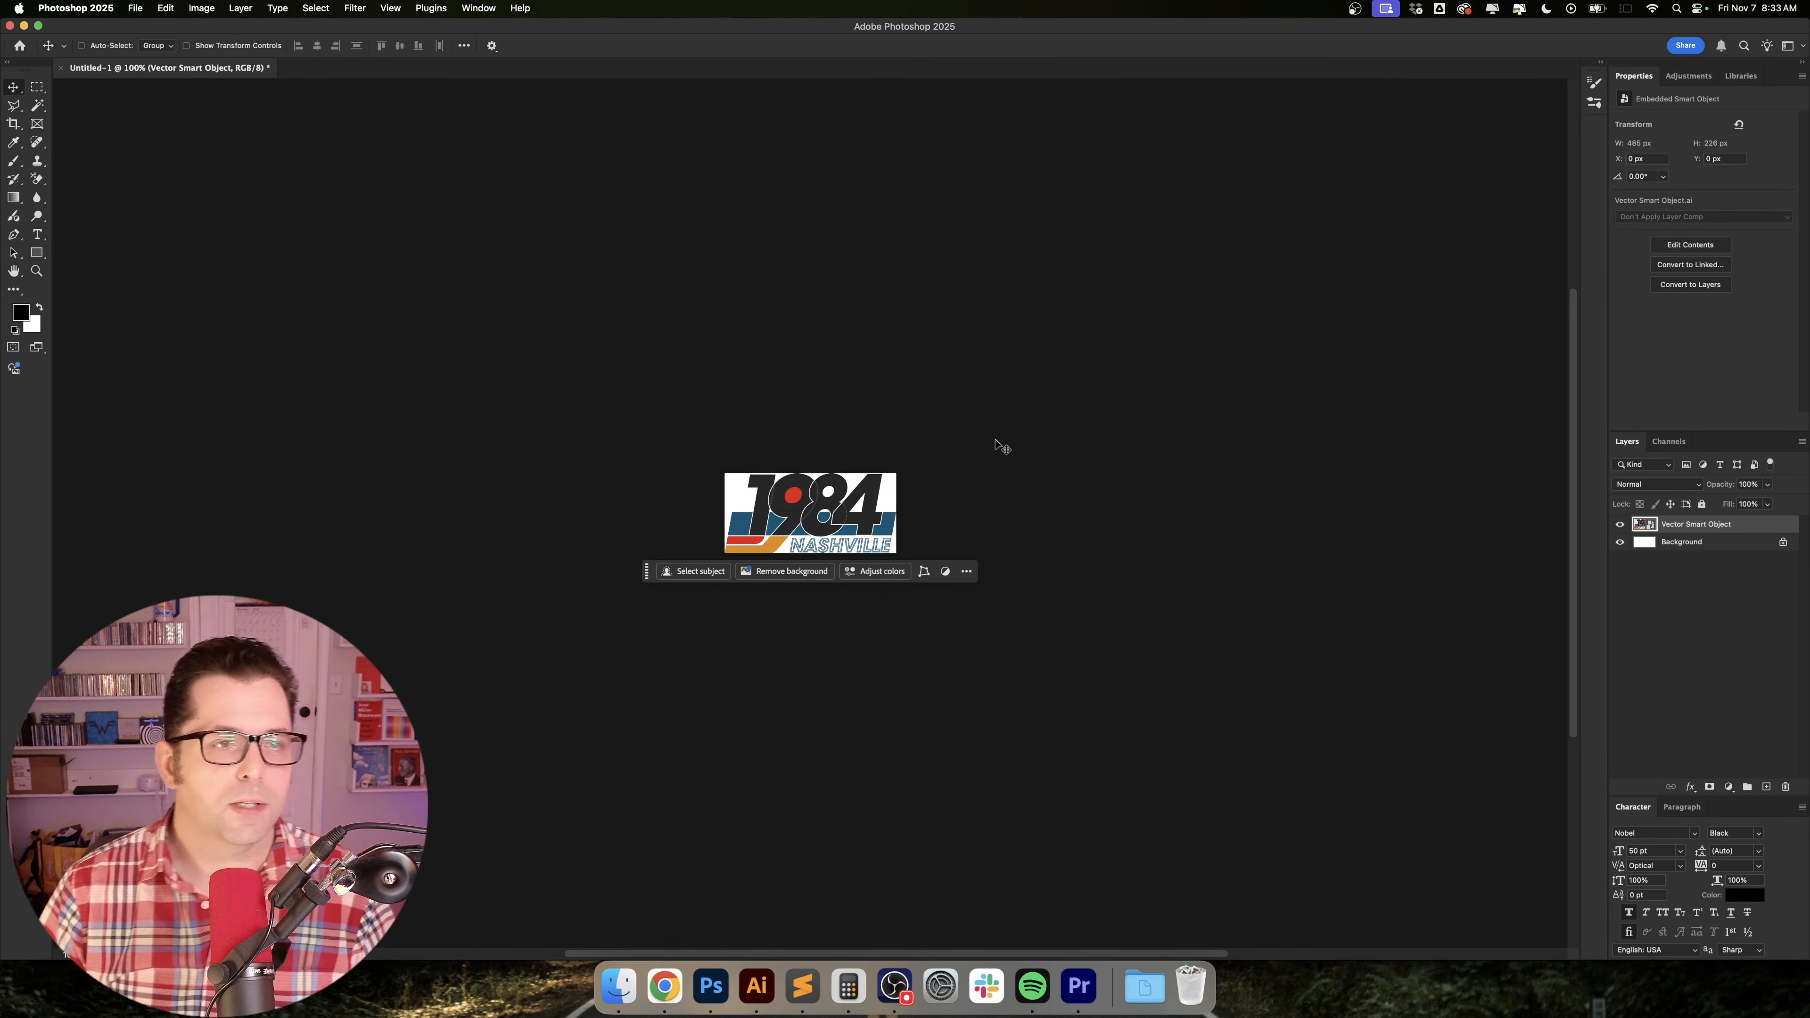
Resize the image to 8000 px wide and 3728 px high.
click(214, 10)
click(242, 115)
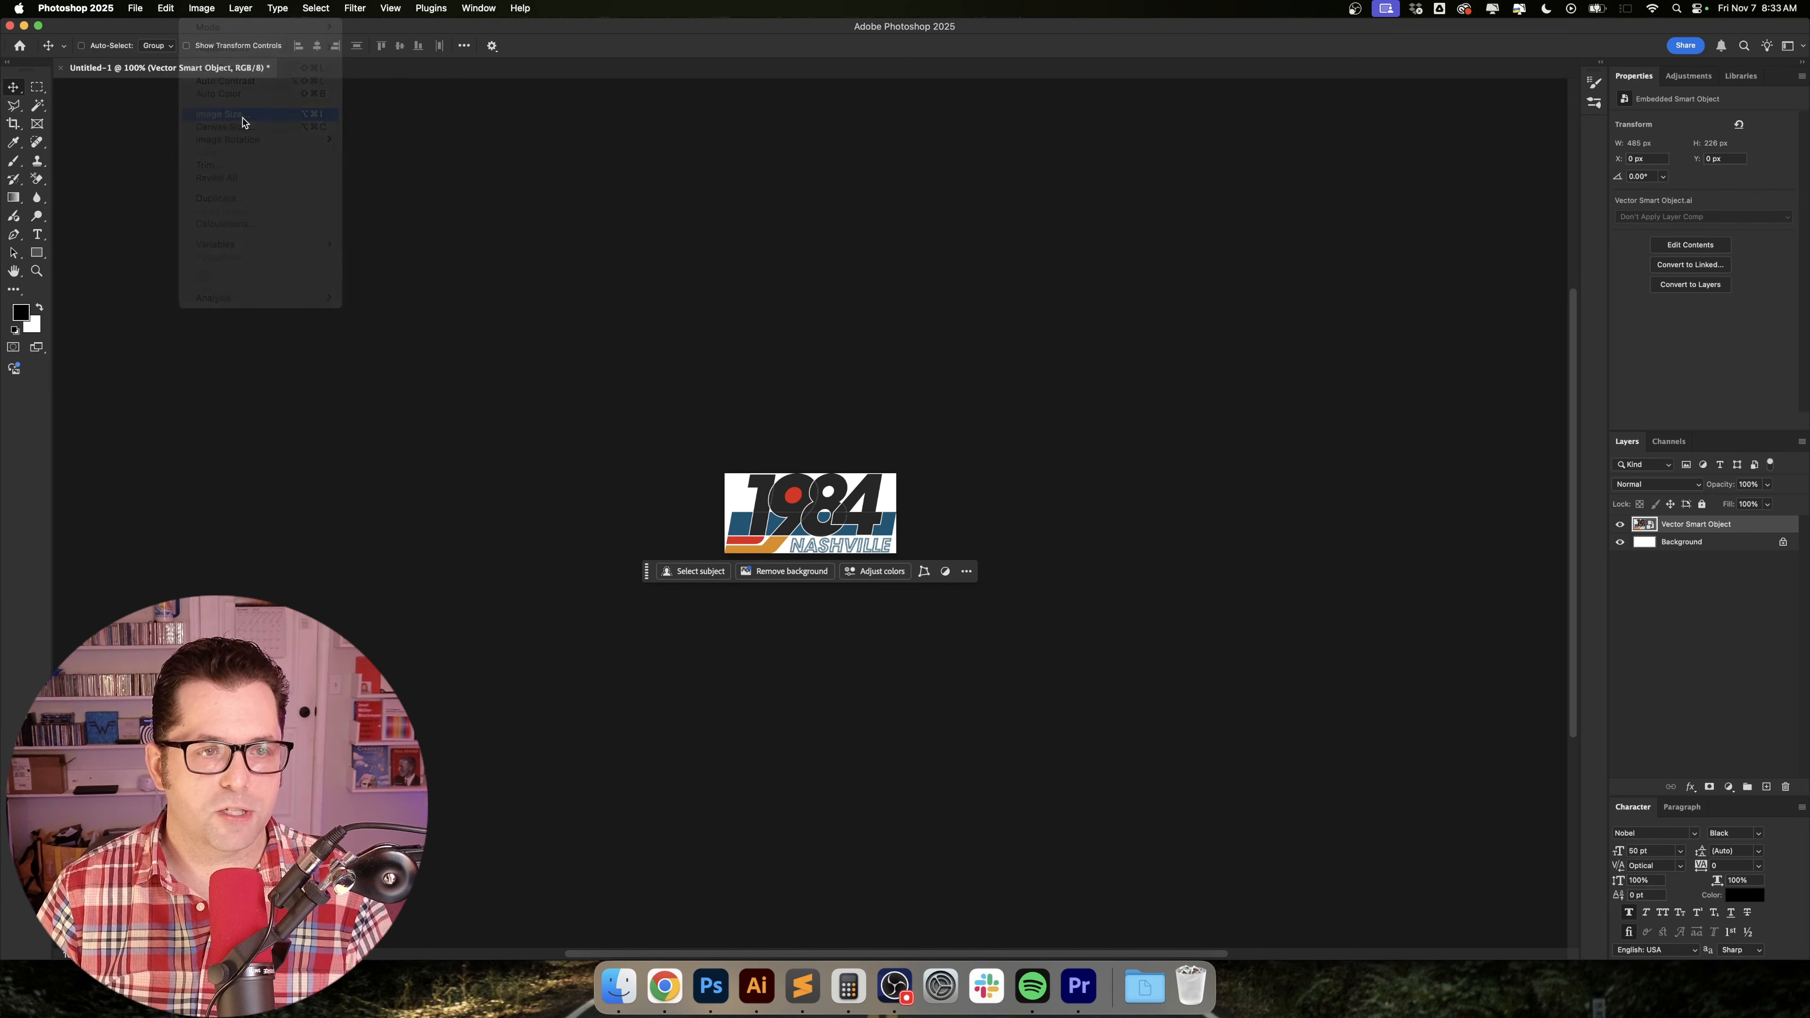
text(8000)
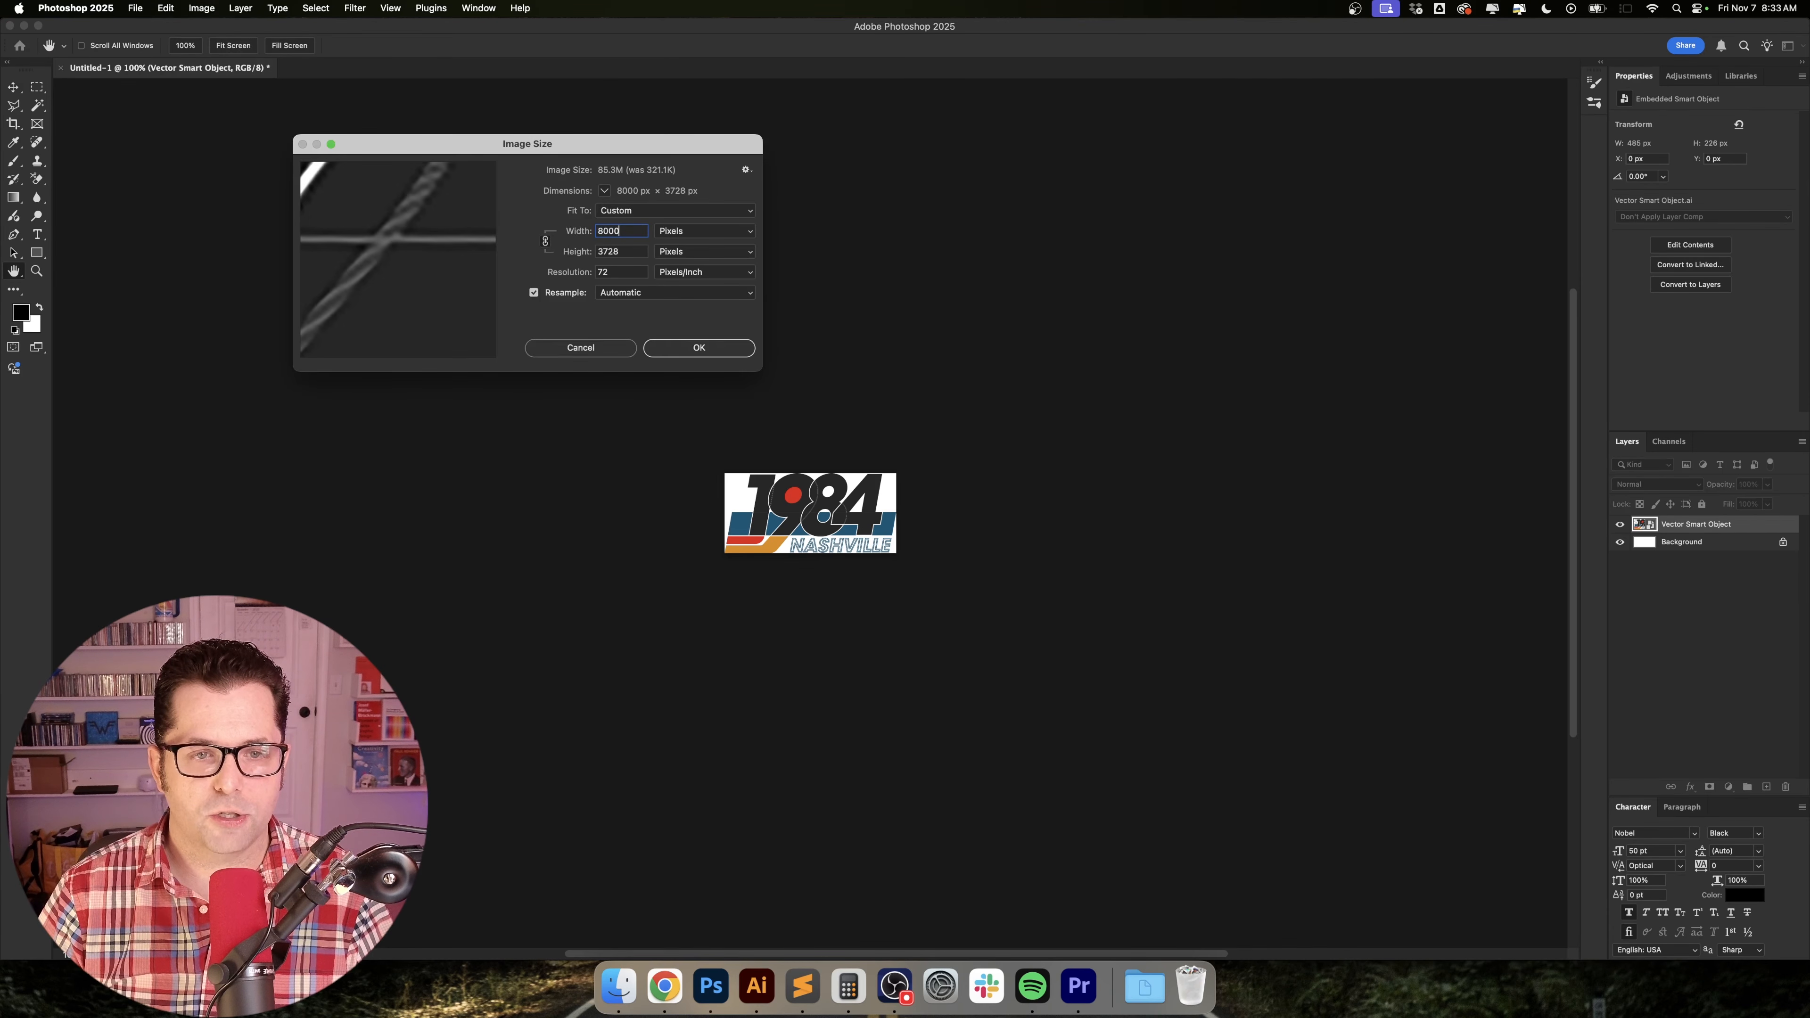
key(Tab)
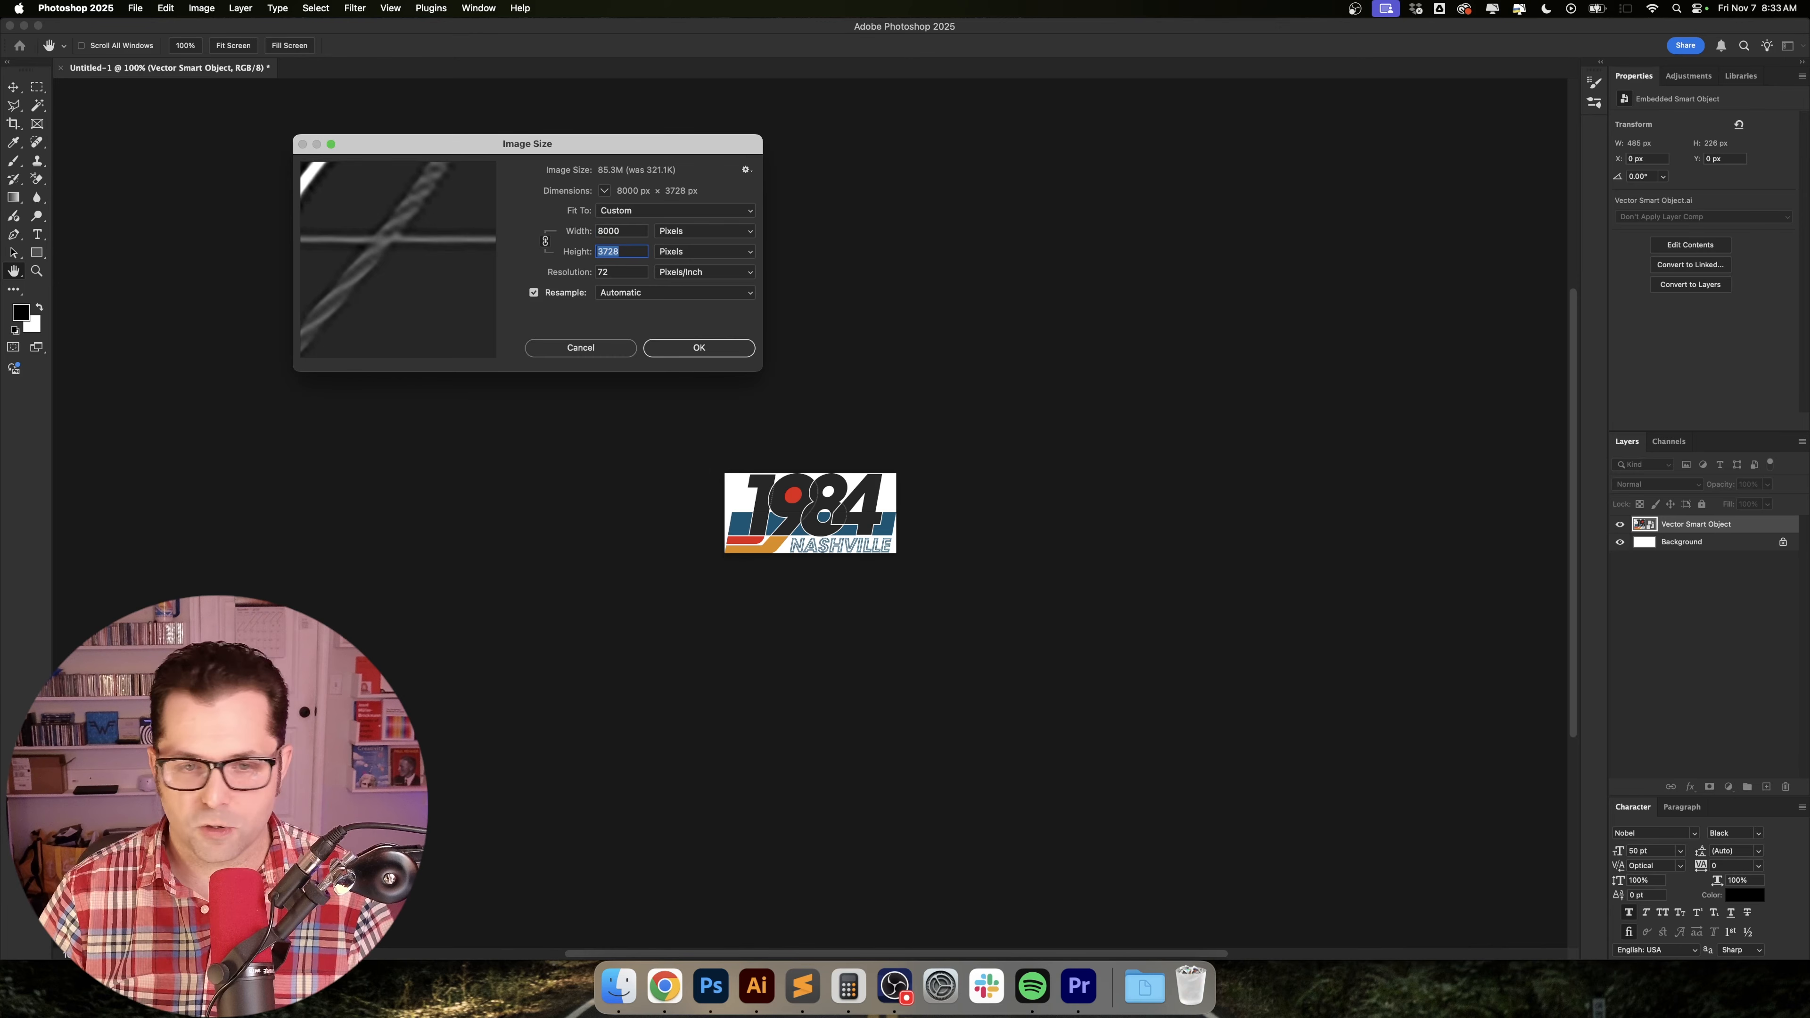
key(Return)
key(super+0)
key(v)
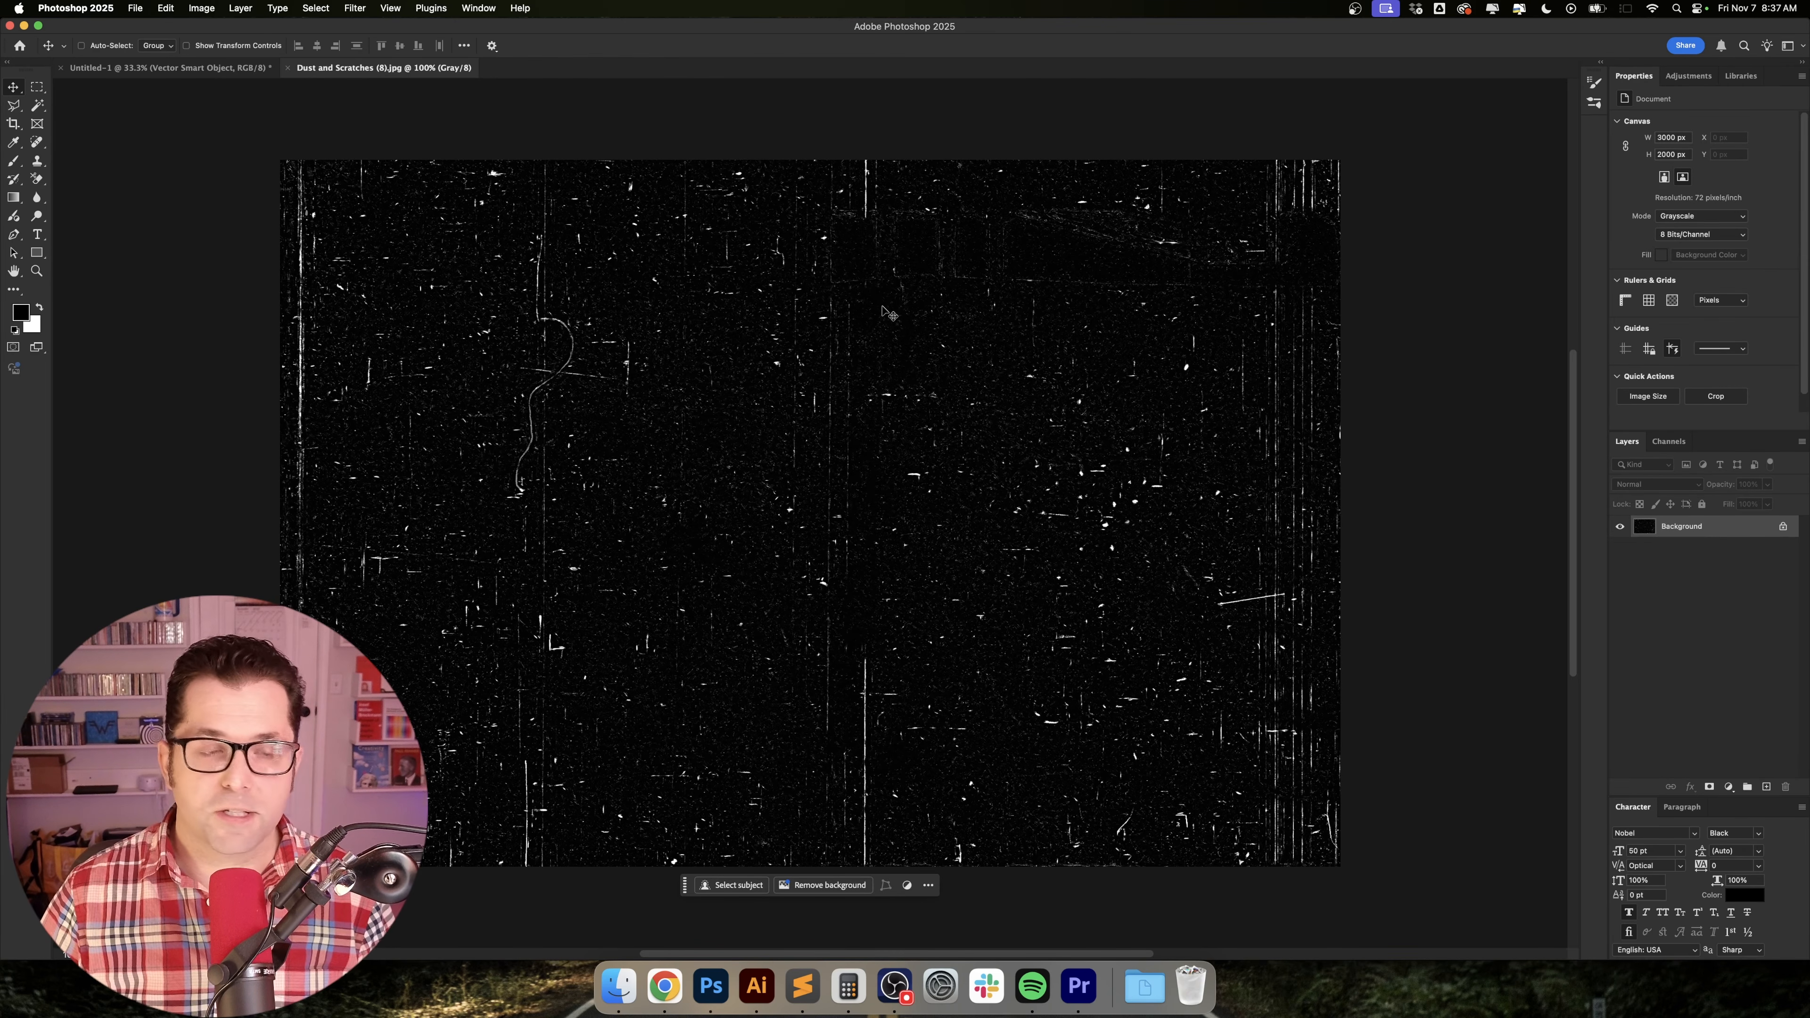
Bring the Dust and Scratches (8).jpg texture into the artwork document as a layer and center it on the canvas.
drag(686, 262, 221, 70)
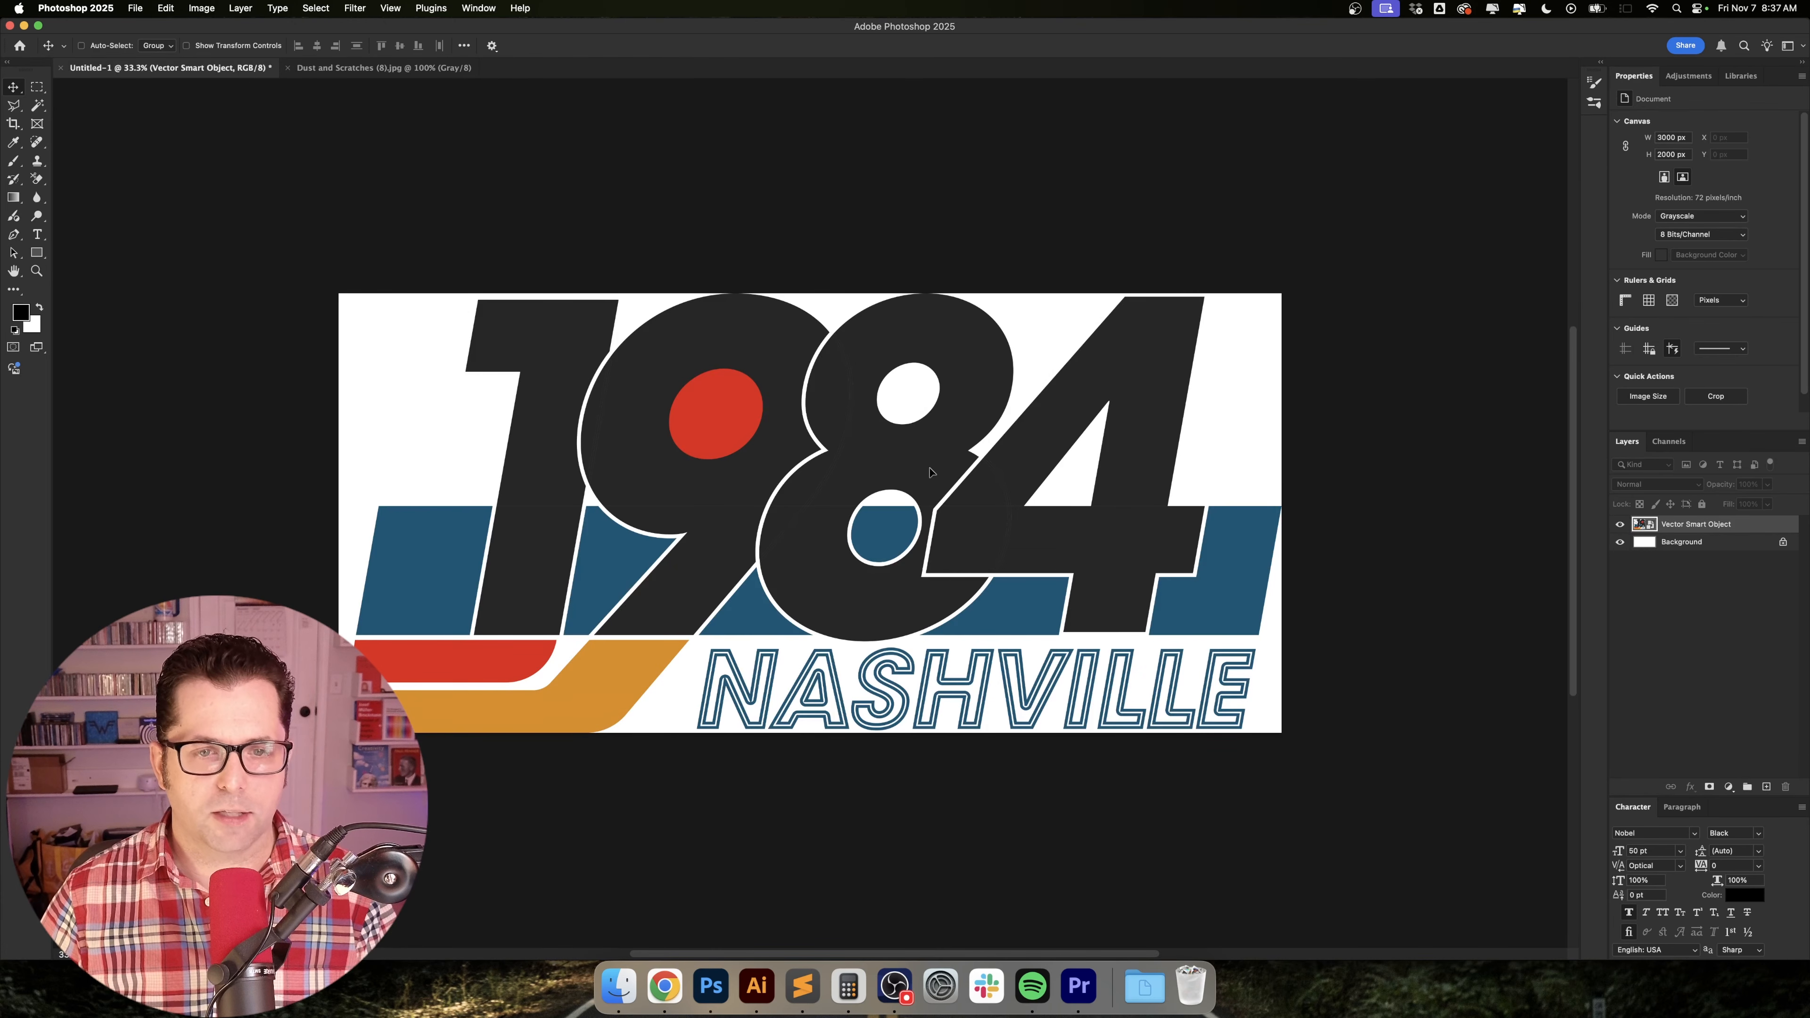
drag(930, 472, 930, 470)
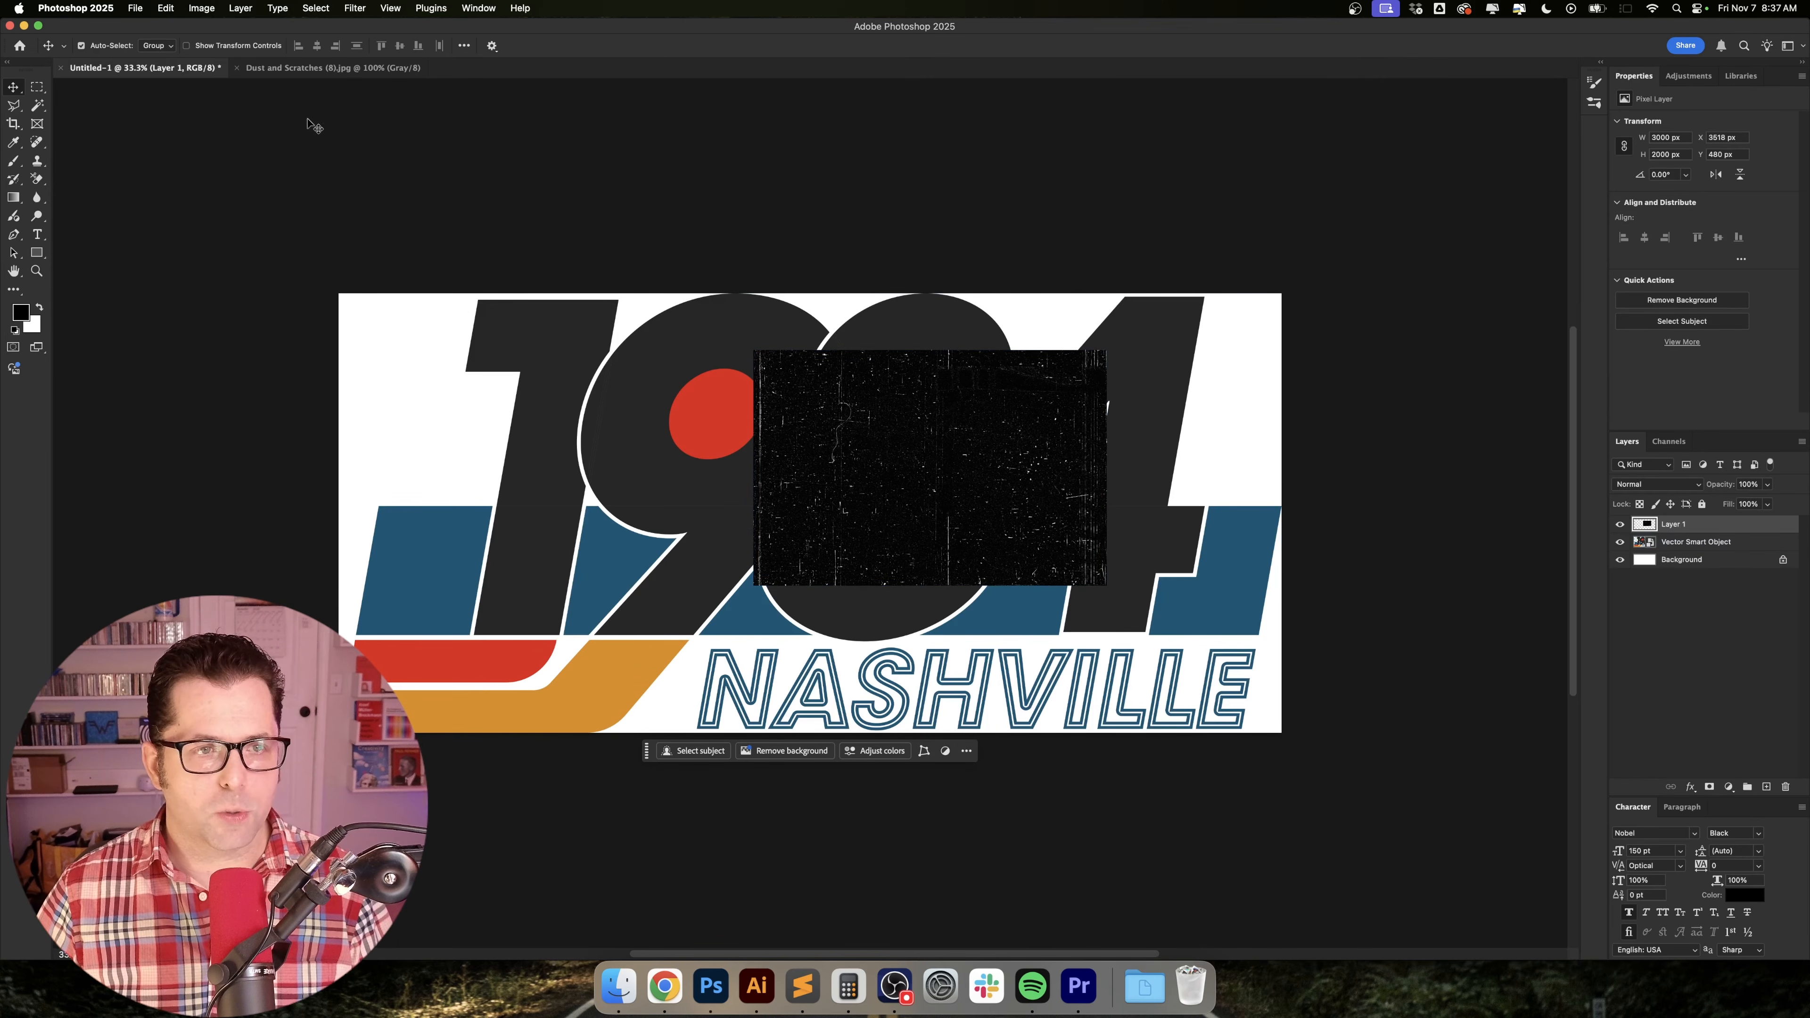
key(cmd+a)
click(318, 44)
click(400, 45)
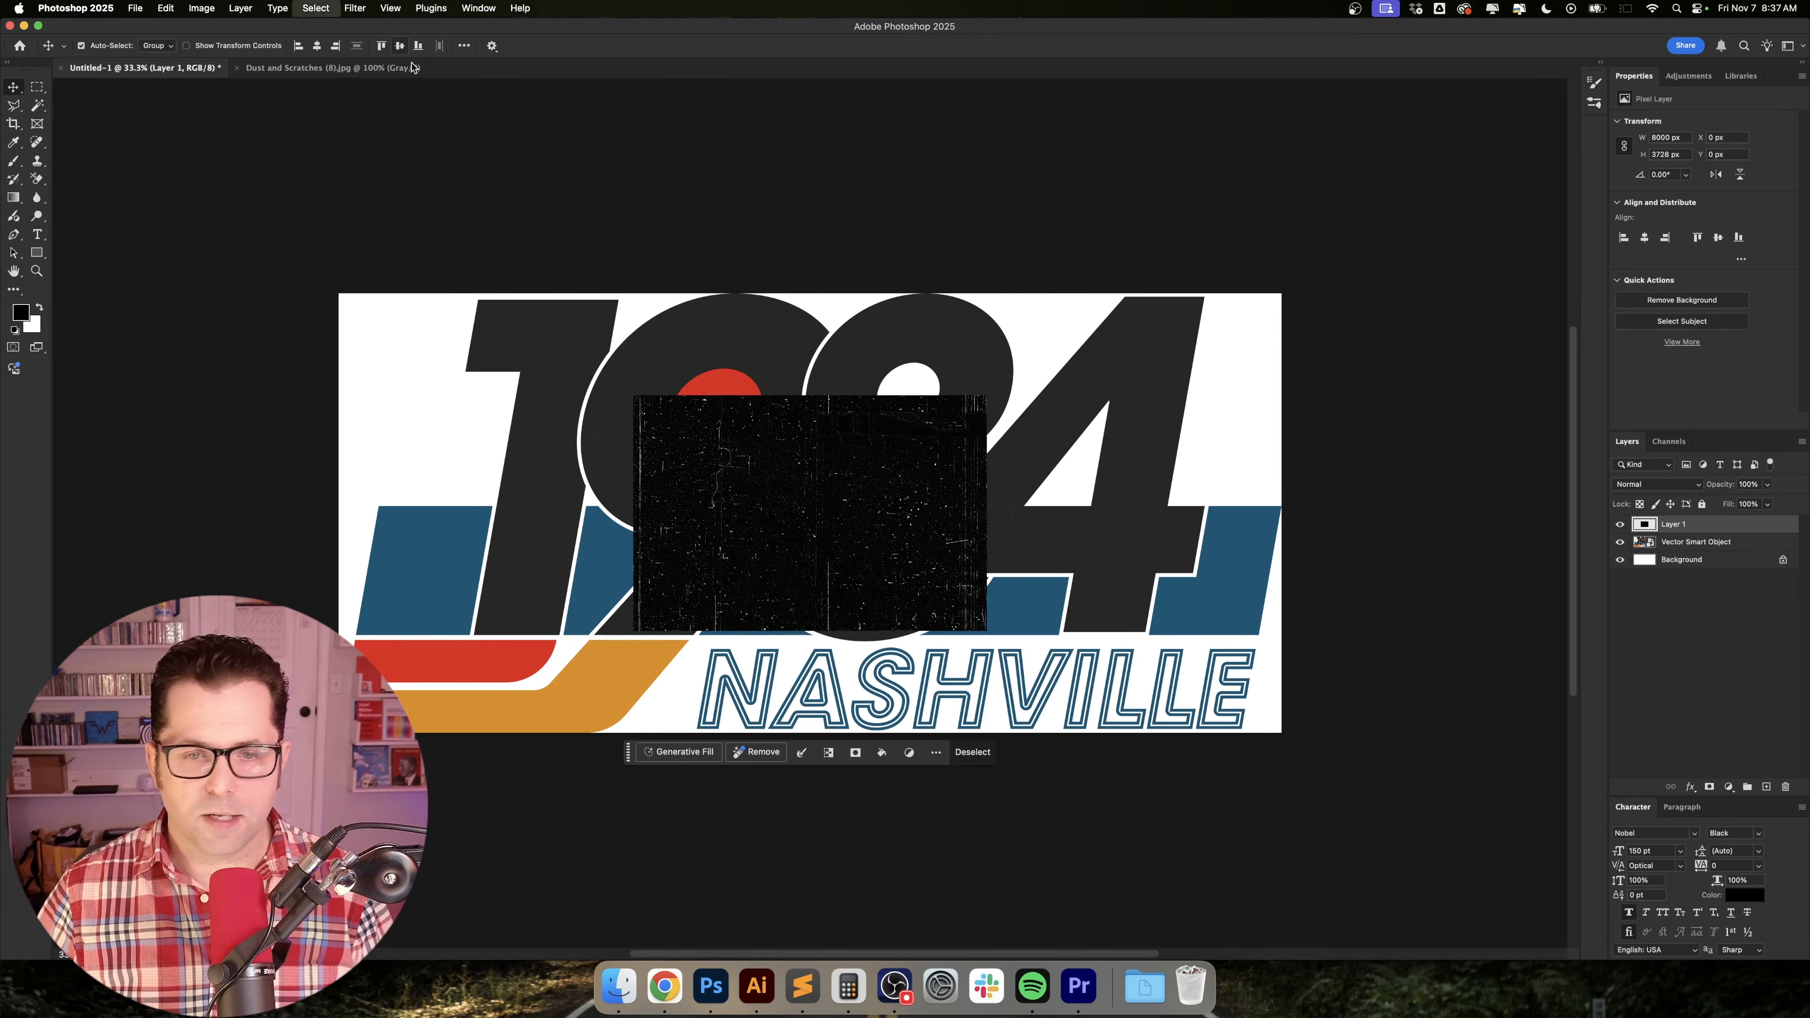
Scale the texture layer proportionally from its center to 266.67% so it spans the full canvas width.
key(super+t)
drag(995, 510, 1288, 527)
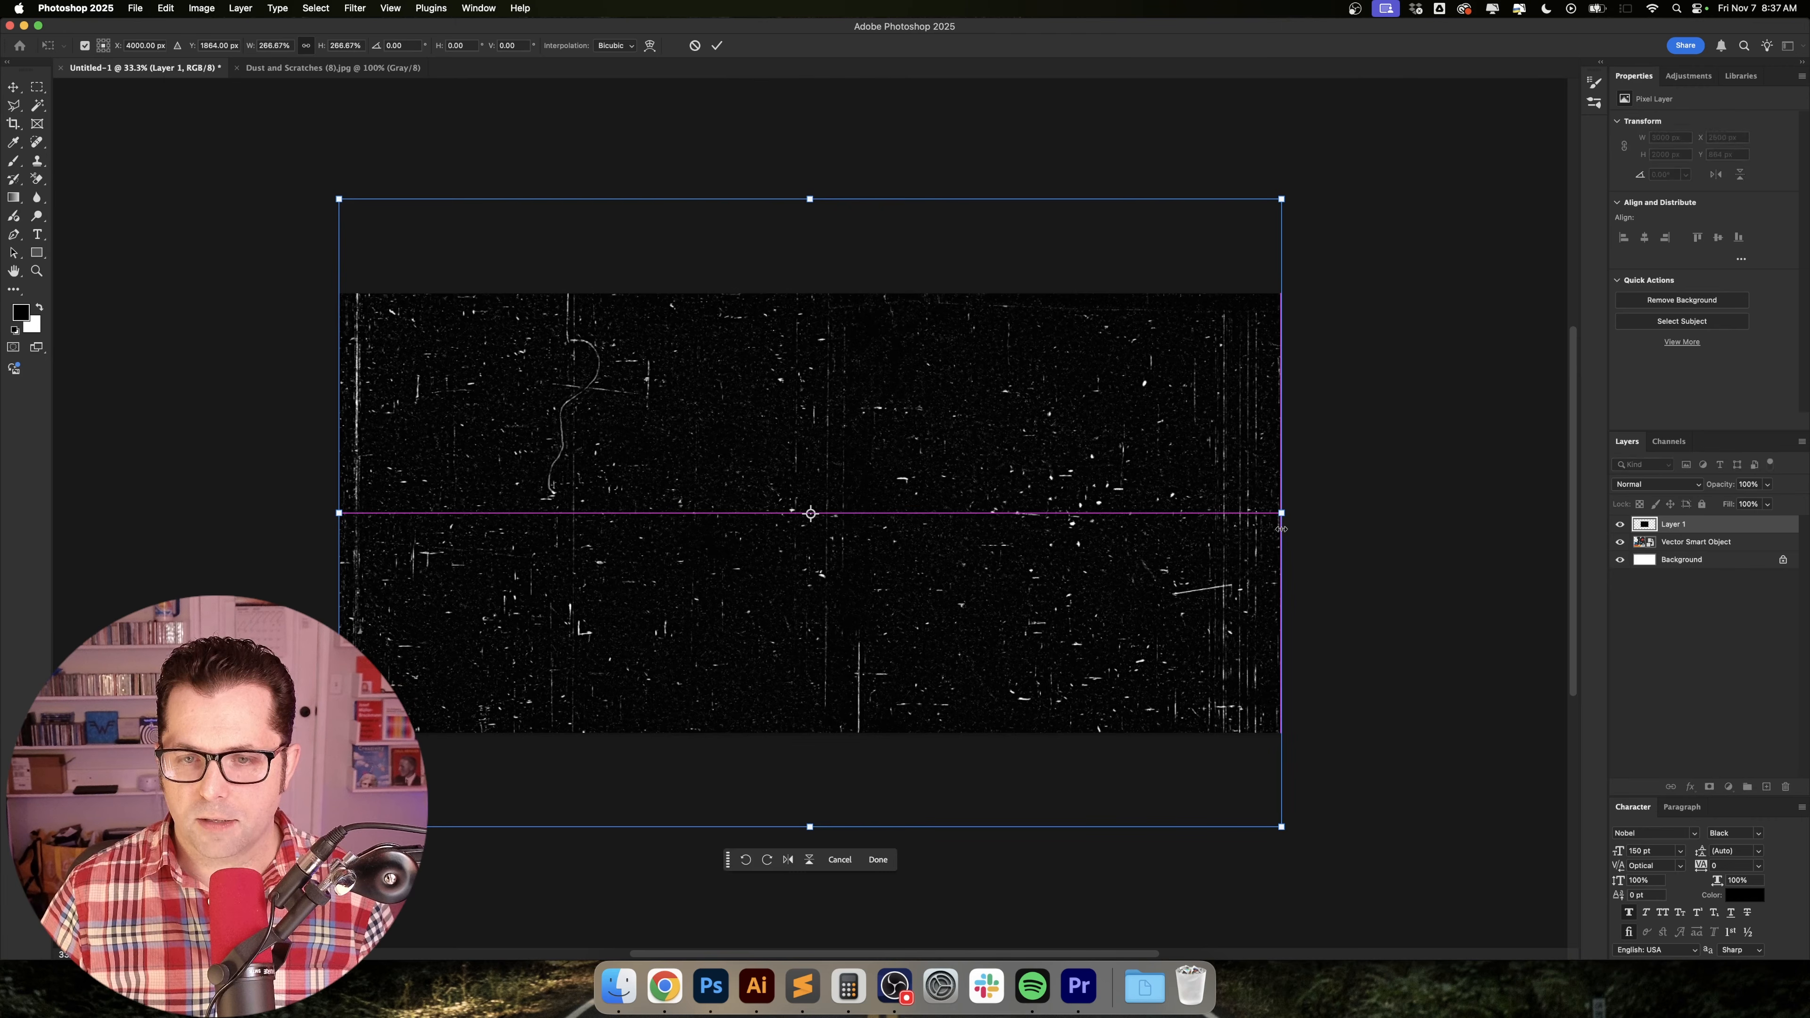
key(Return)
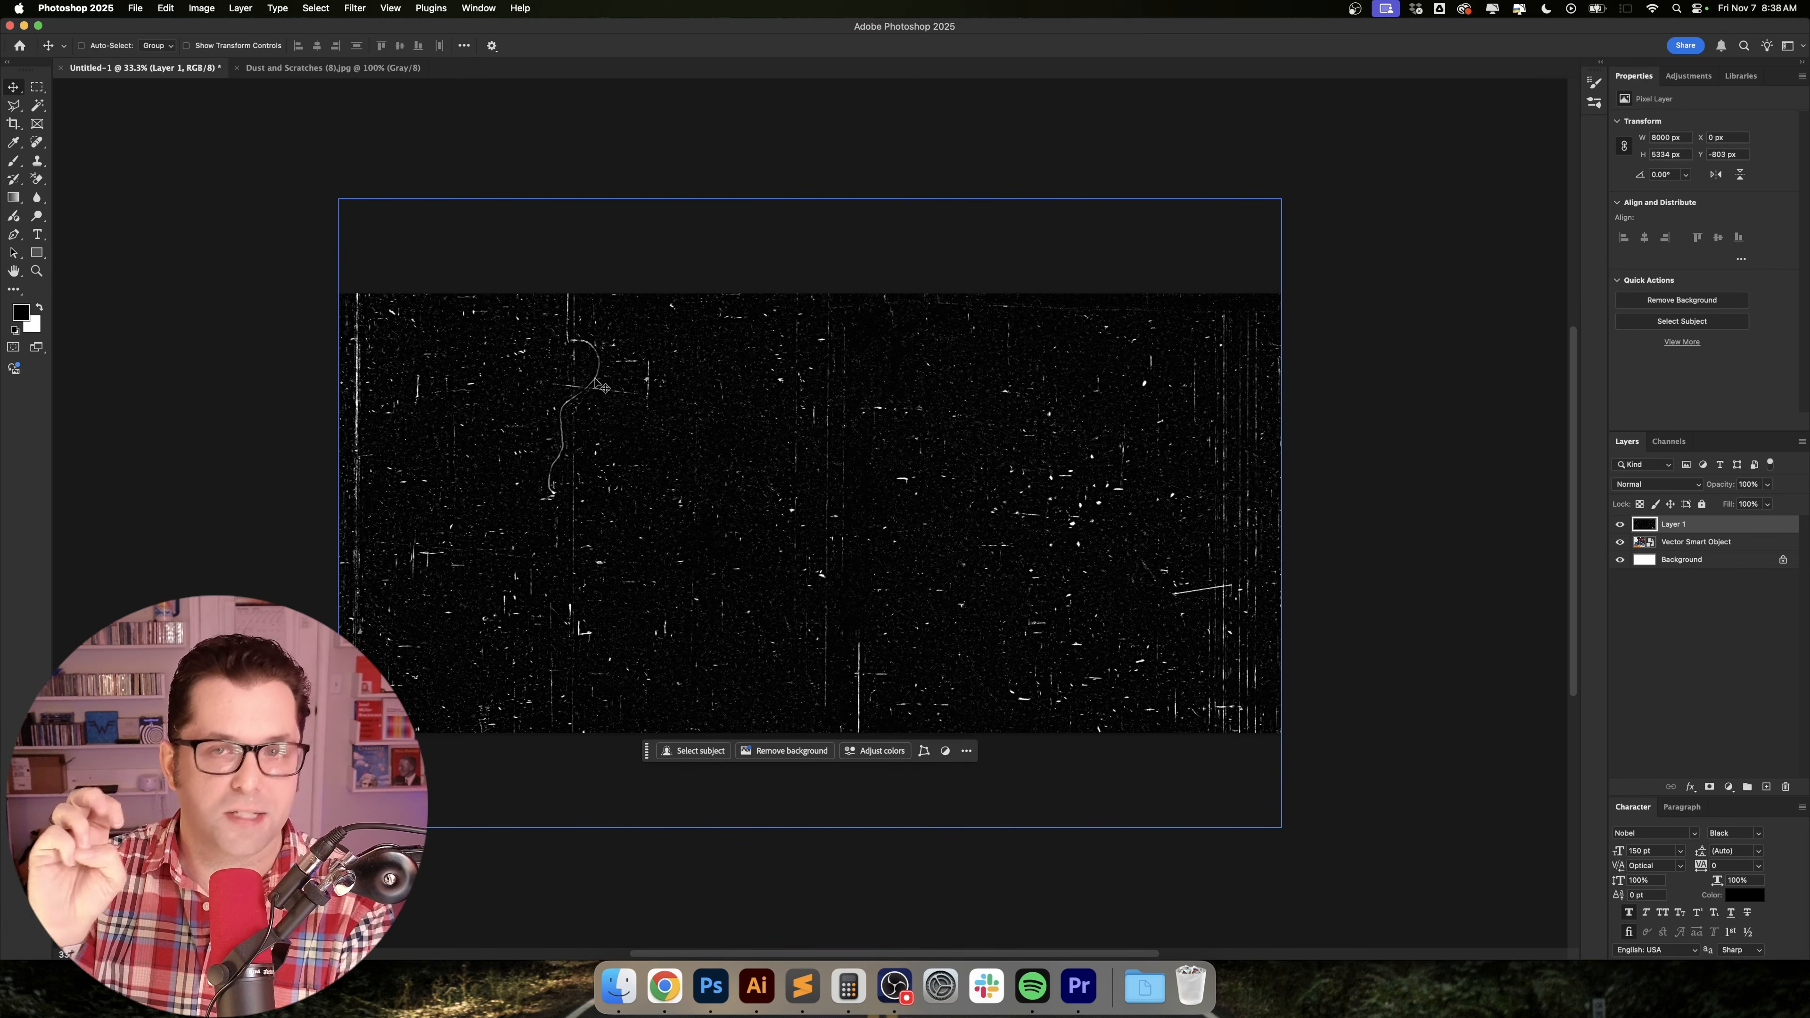
Select the texture layer's black areas using Color Range set to Shadows, with fuzziness 20% and range 65.
click(316, 8)
click(339, 145)
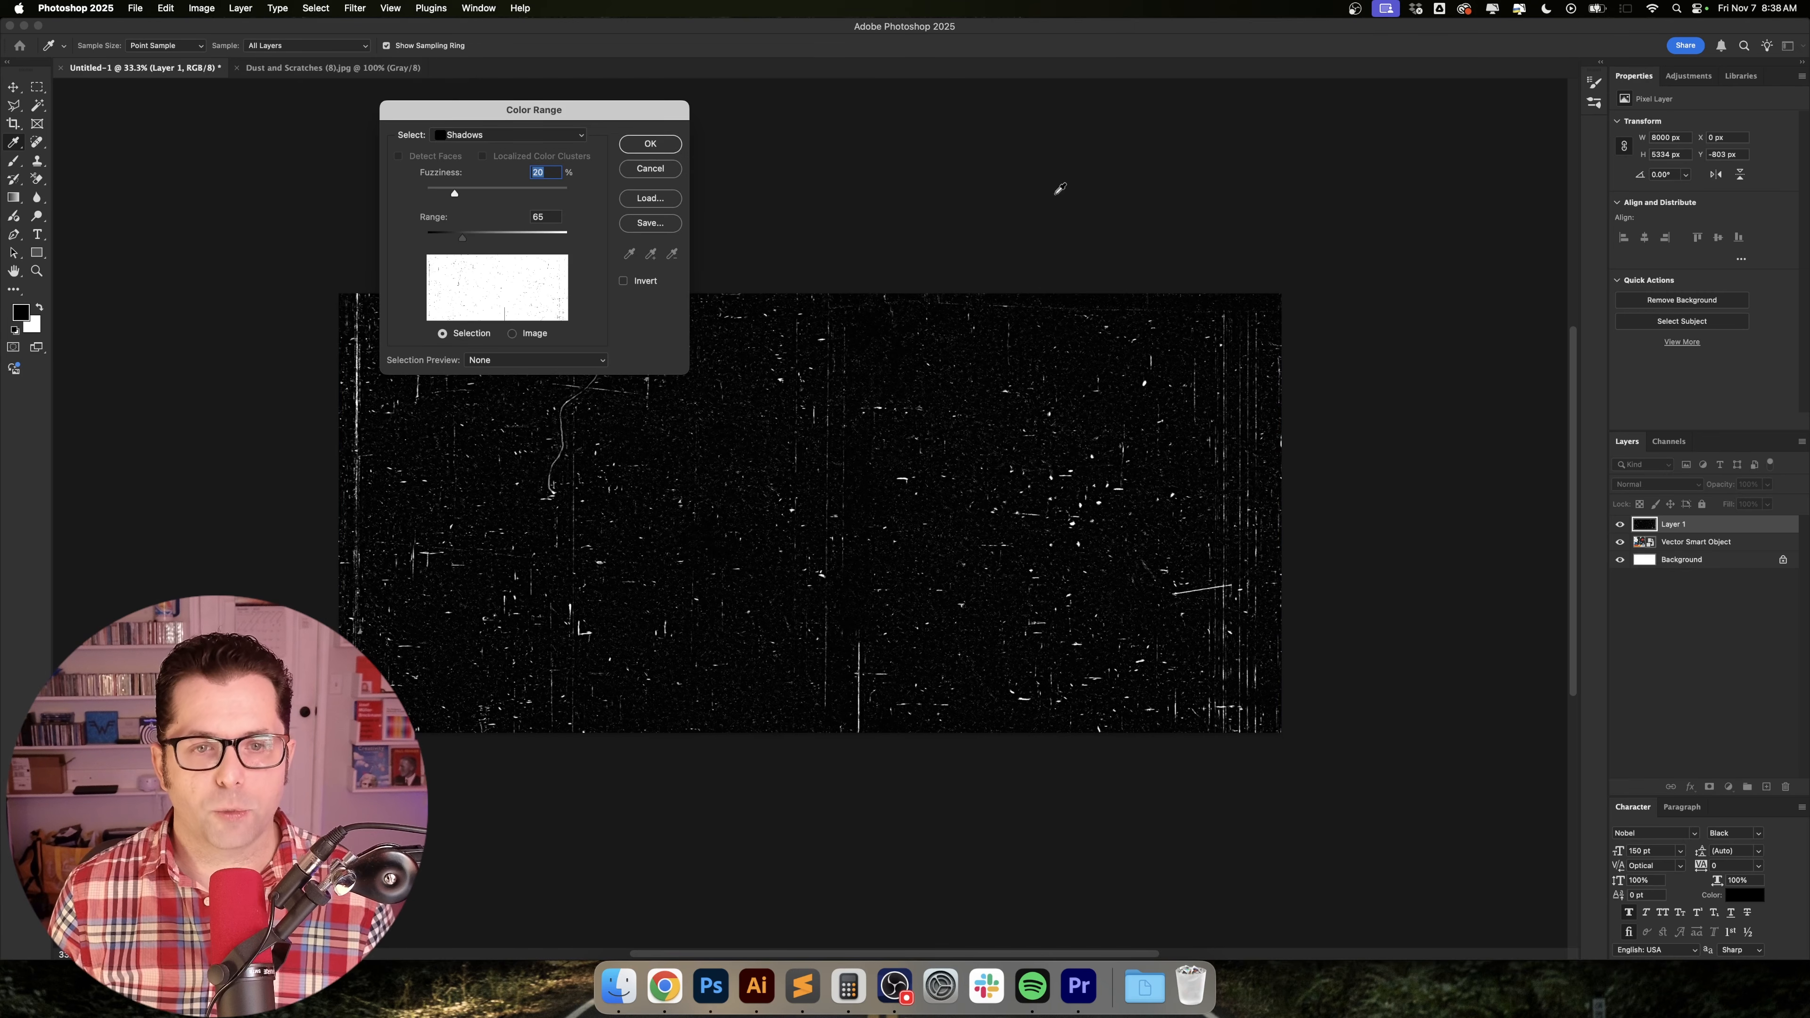
click(497, 136)
click(508, 137)
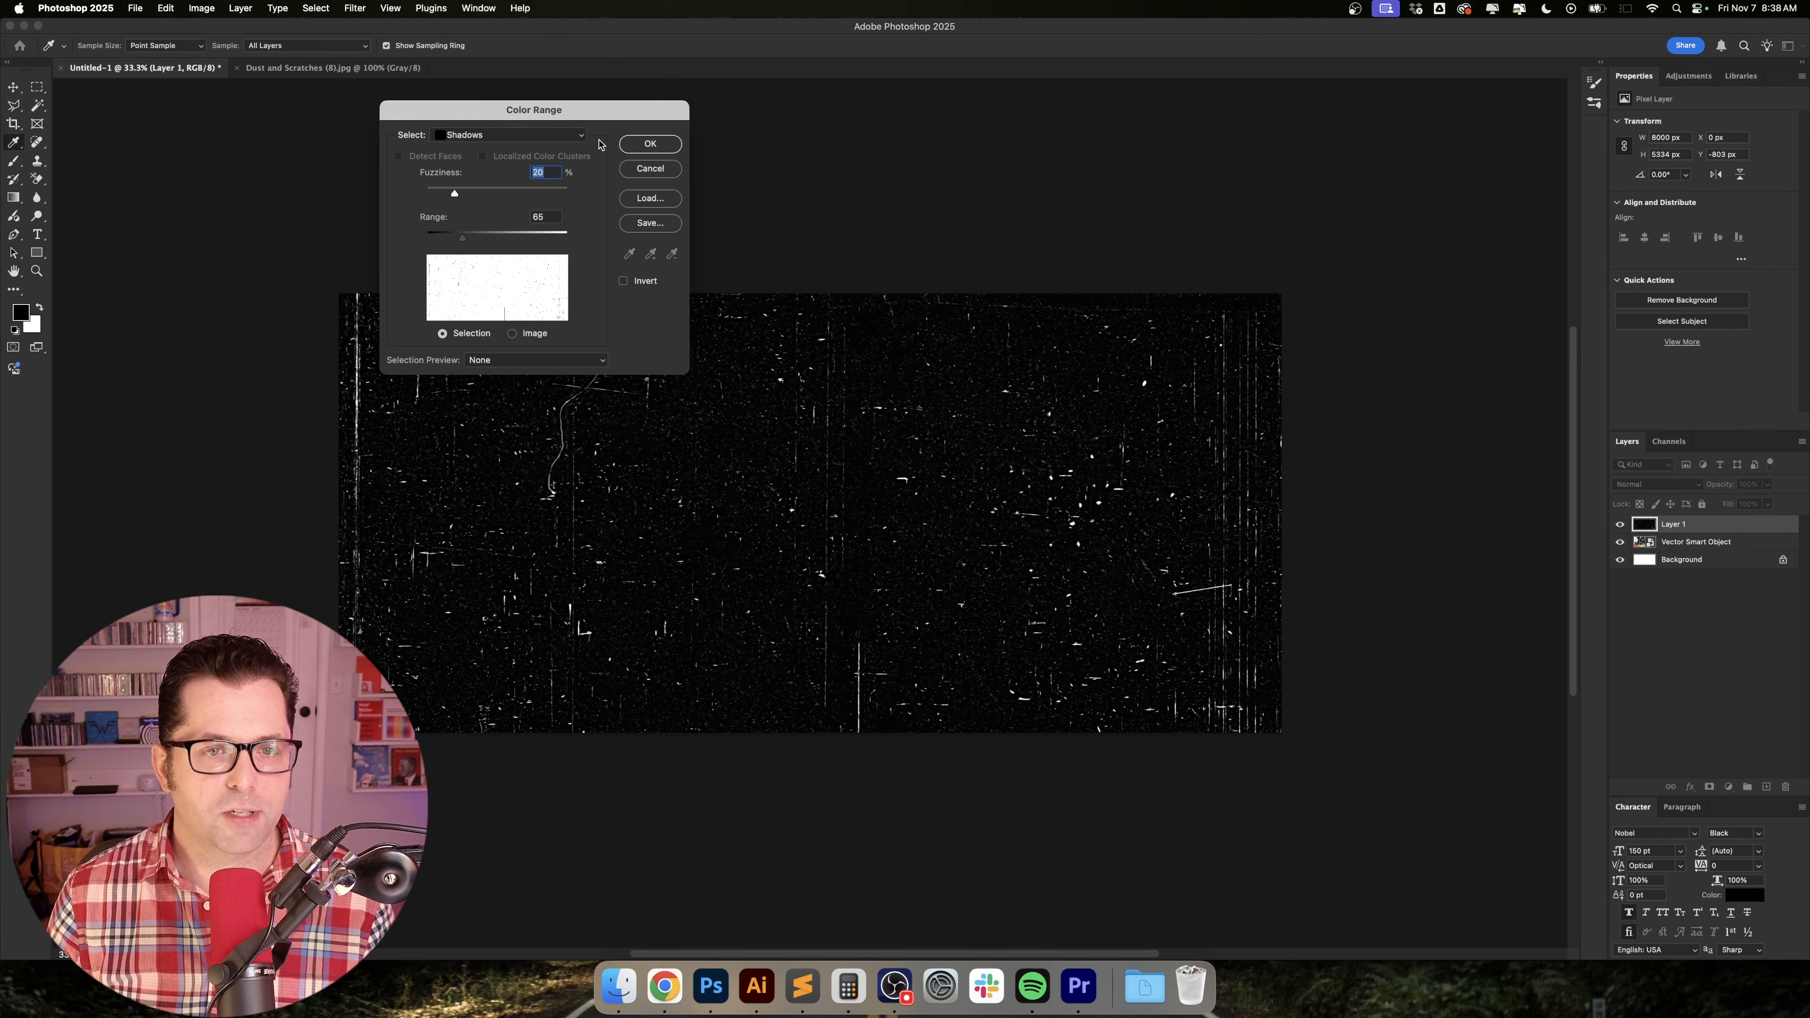
click(649, 145)
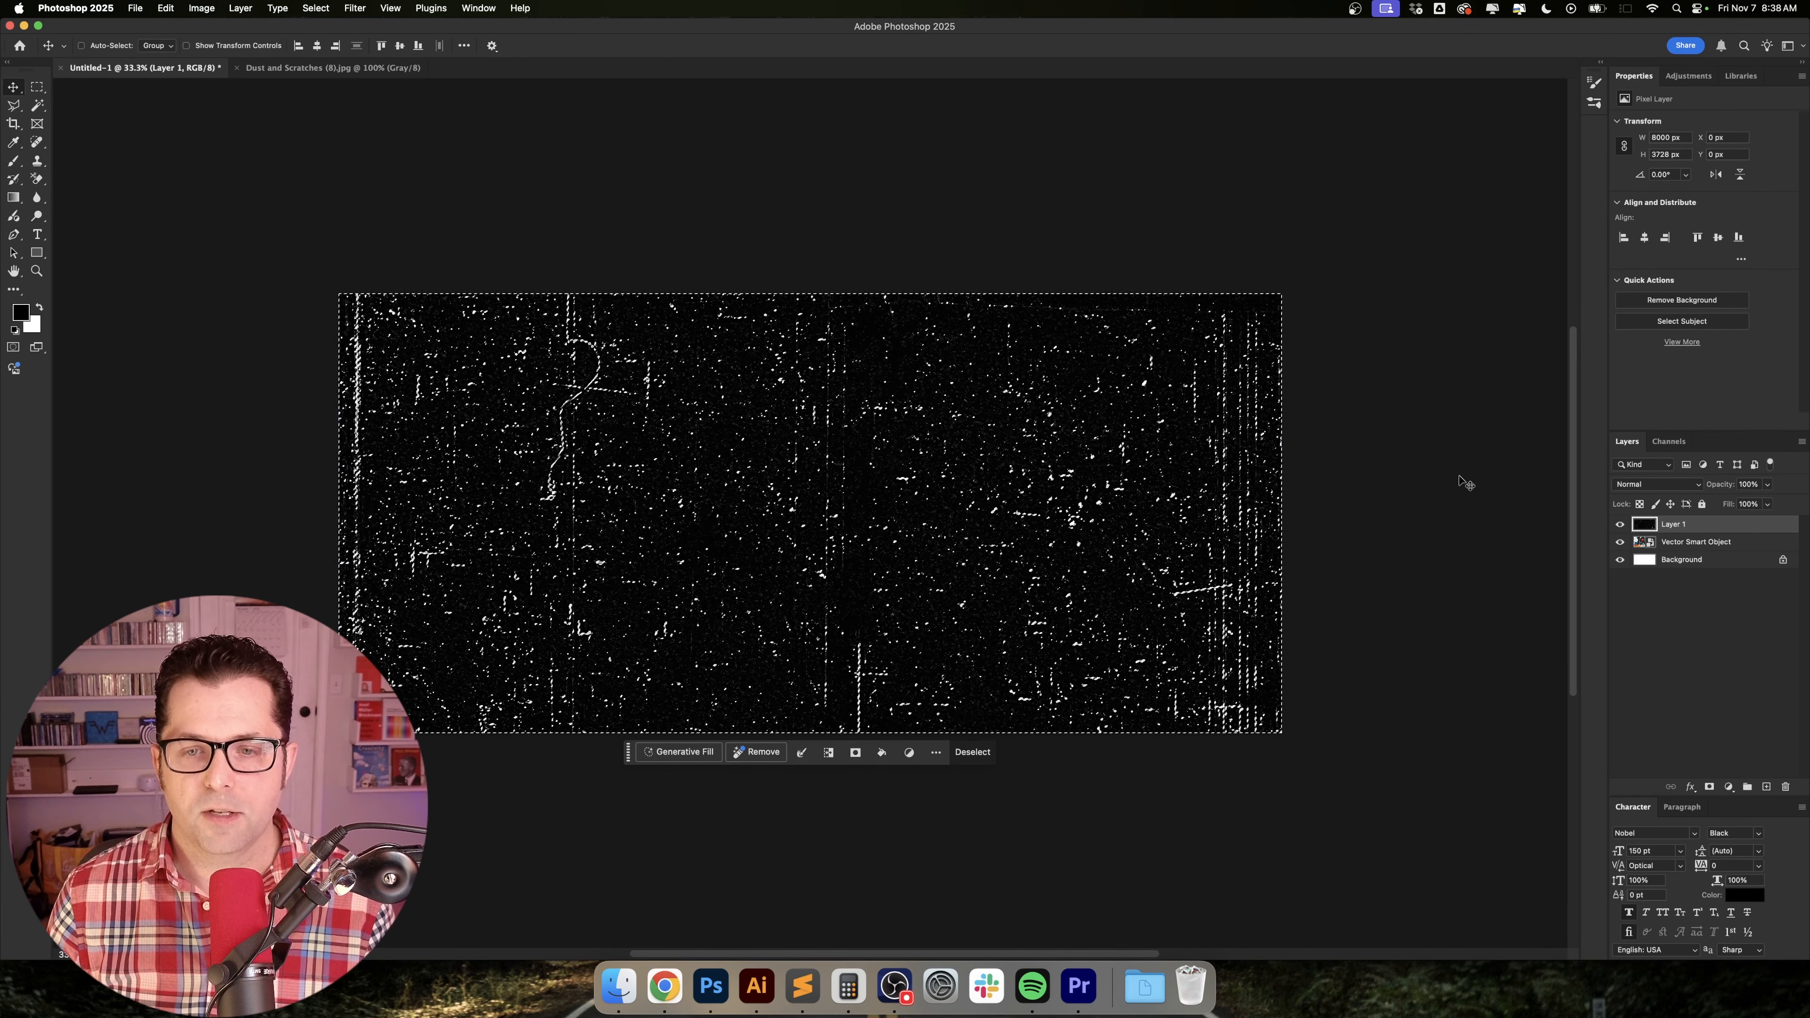
Copy the selected area of the vector artwork to a new layer and hide the texture, original artwork and Background layers.
click(1747, 545)
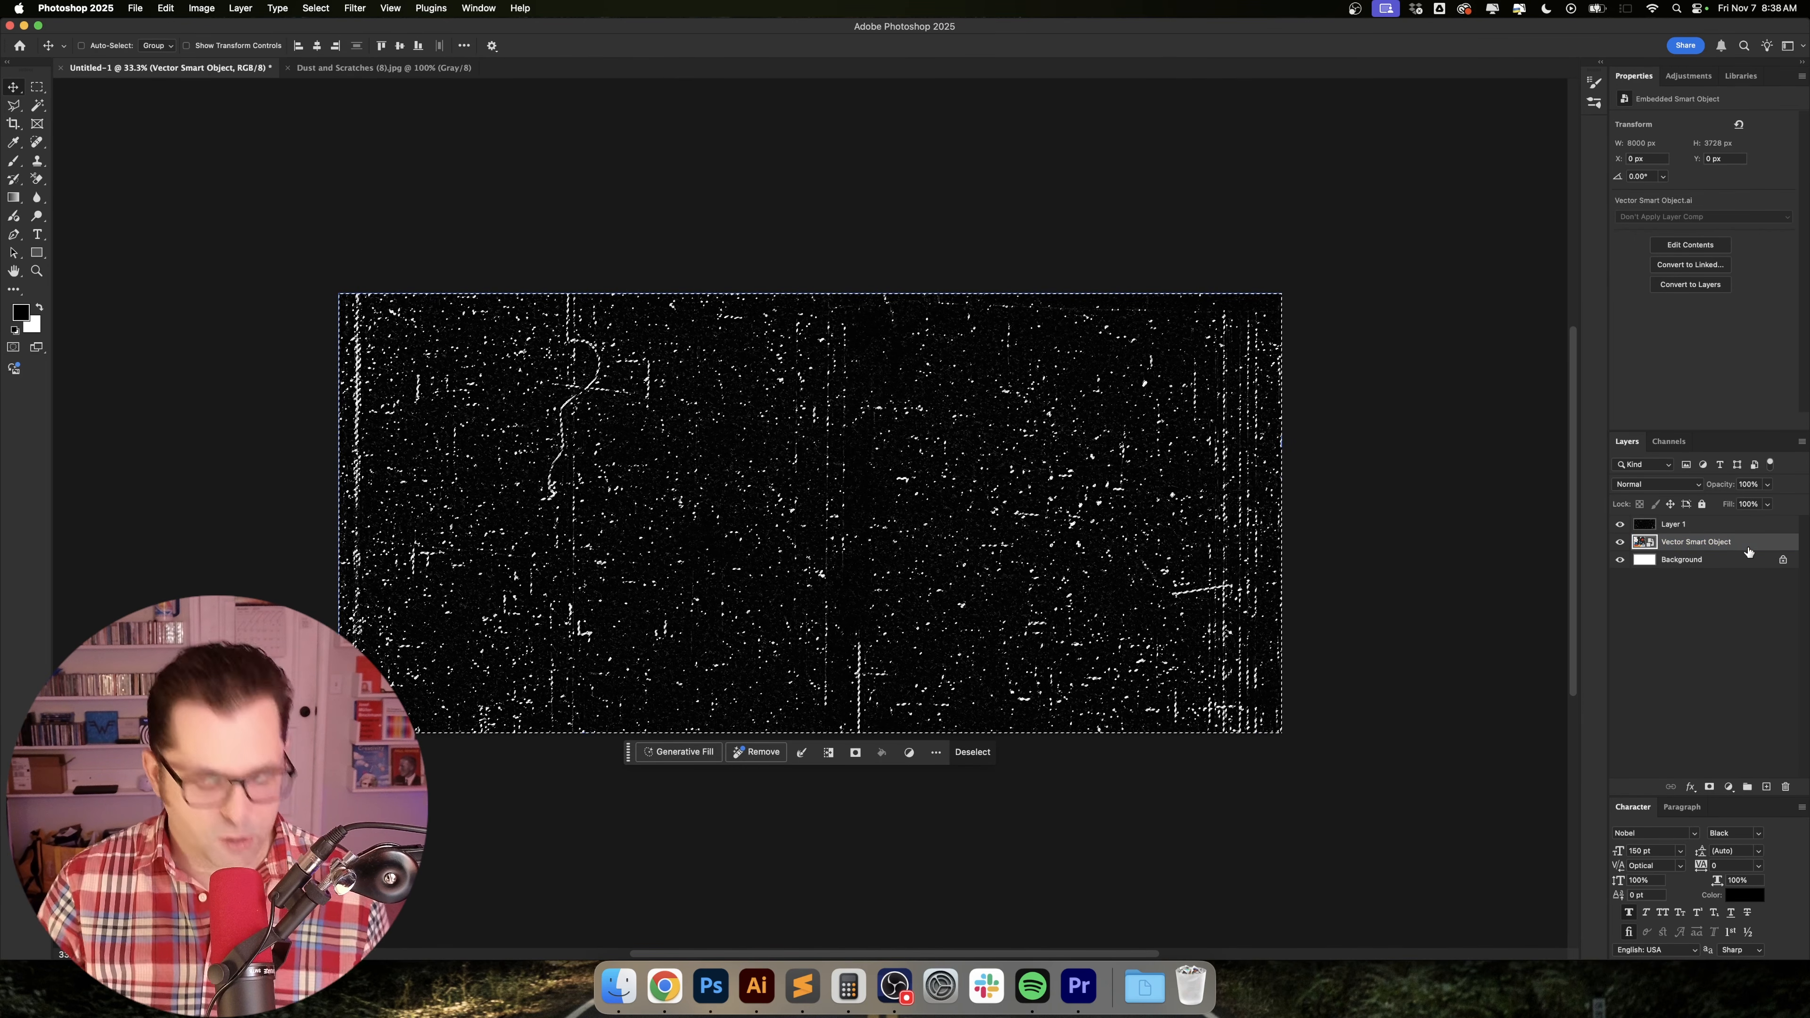
key(super+j)
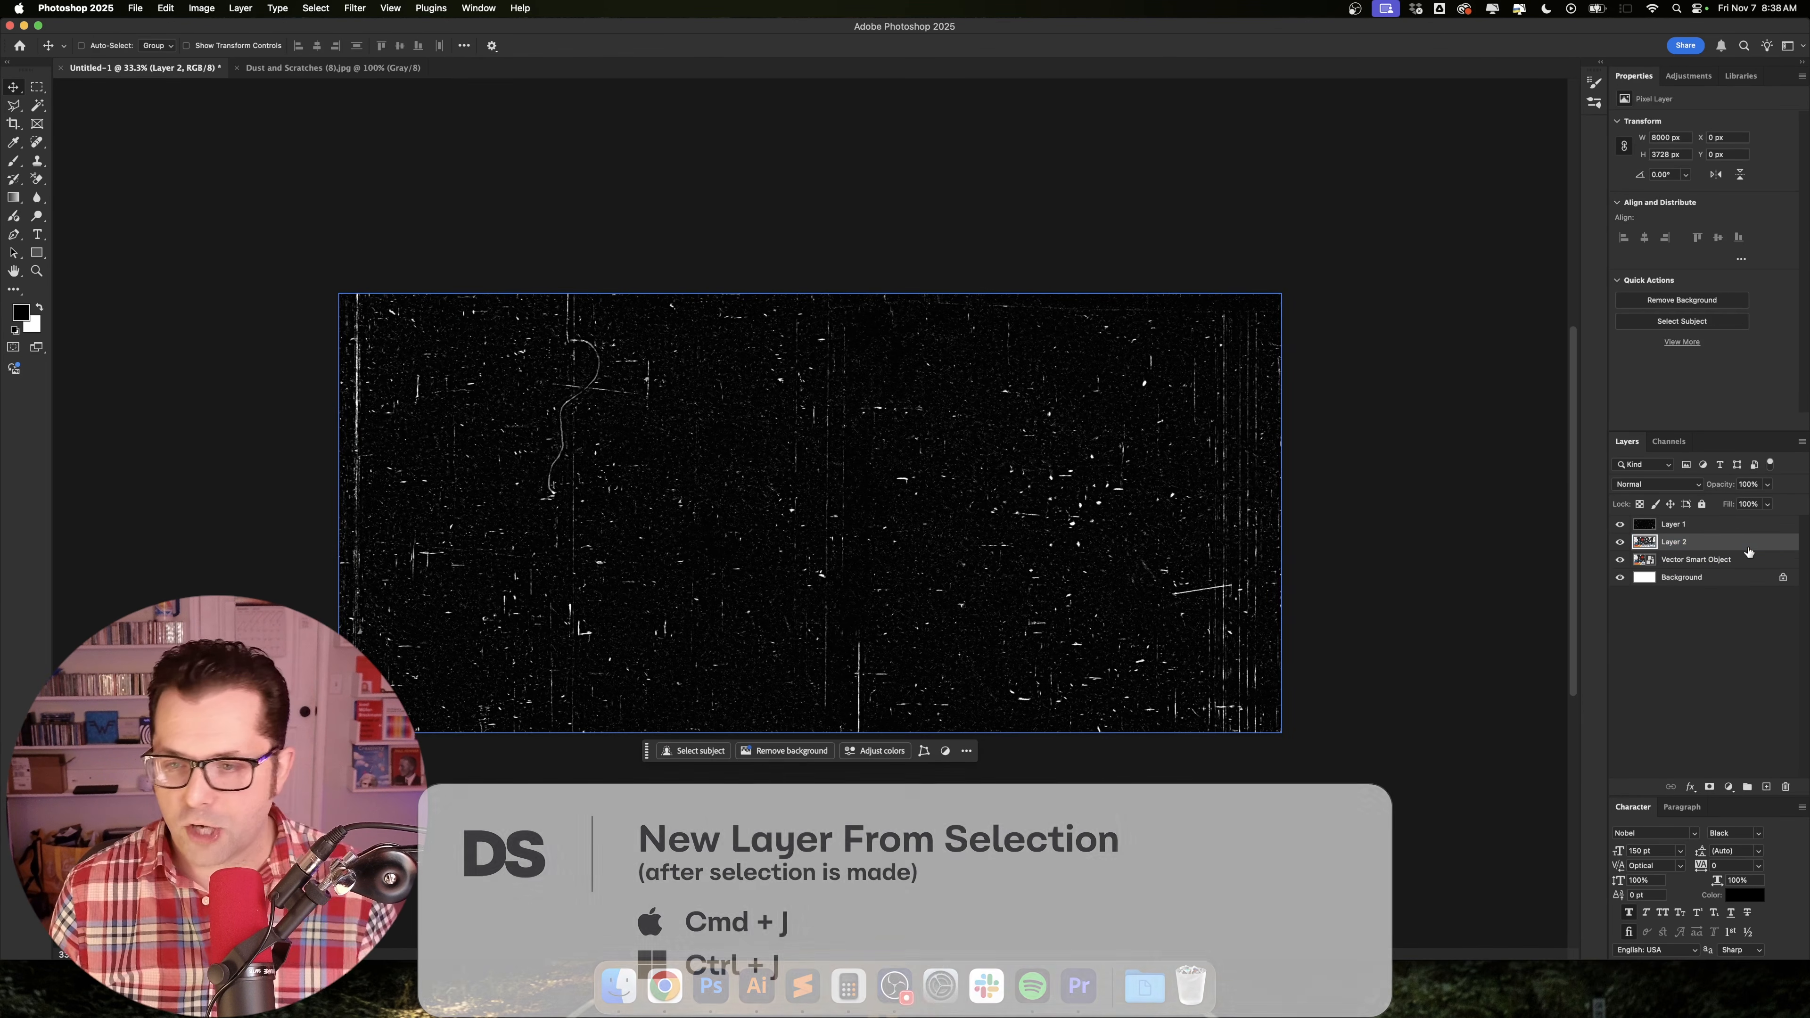
click(1621, 561)
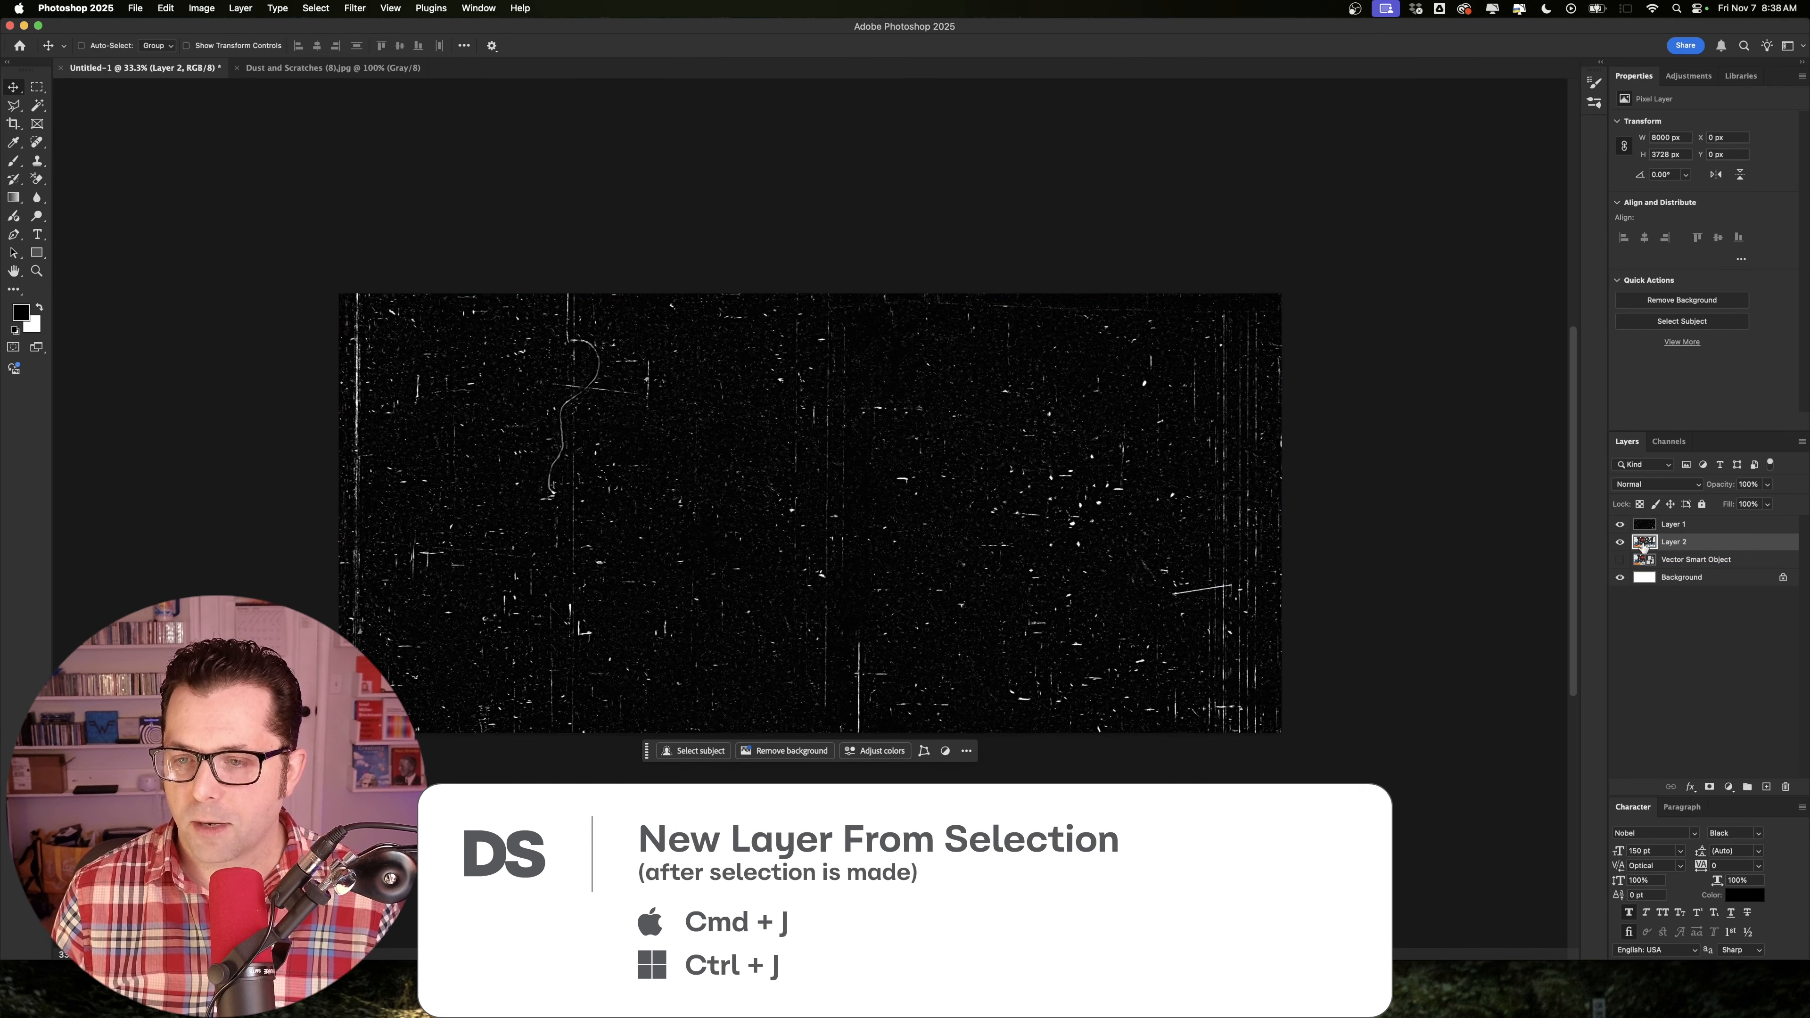
click(1621, 524)
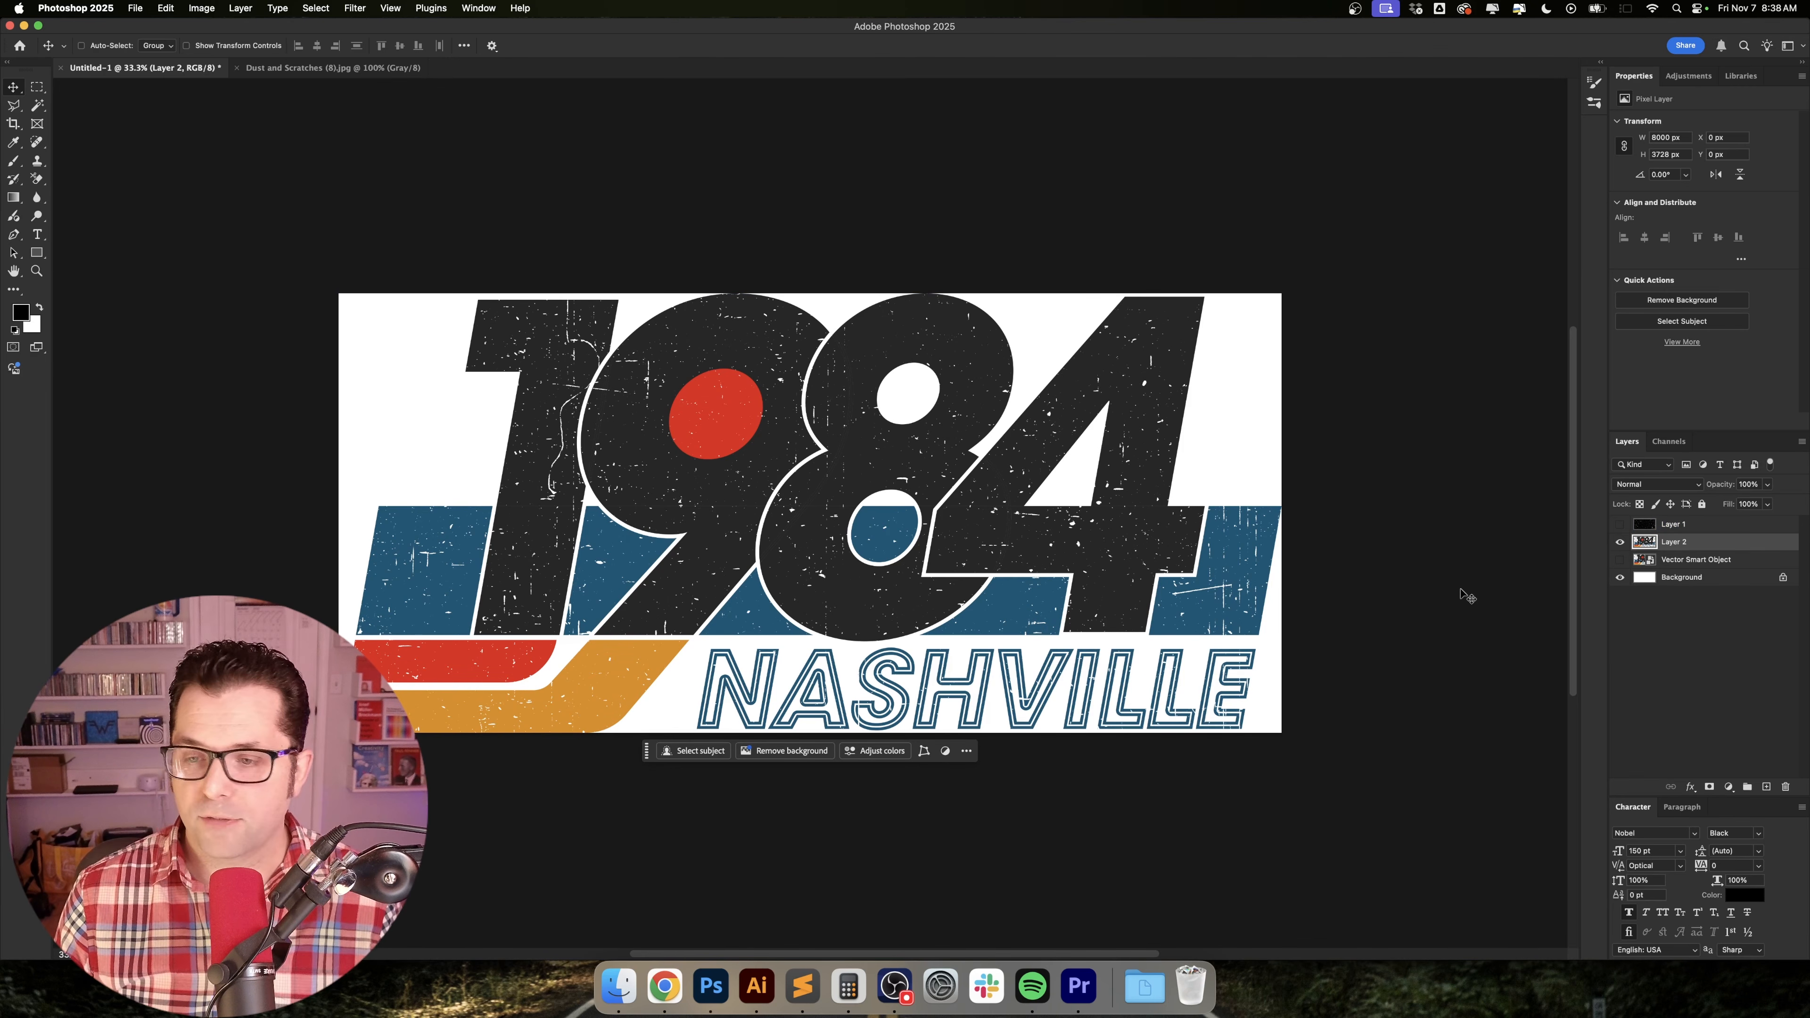
click(1623, 579)
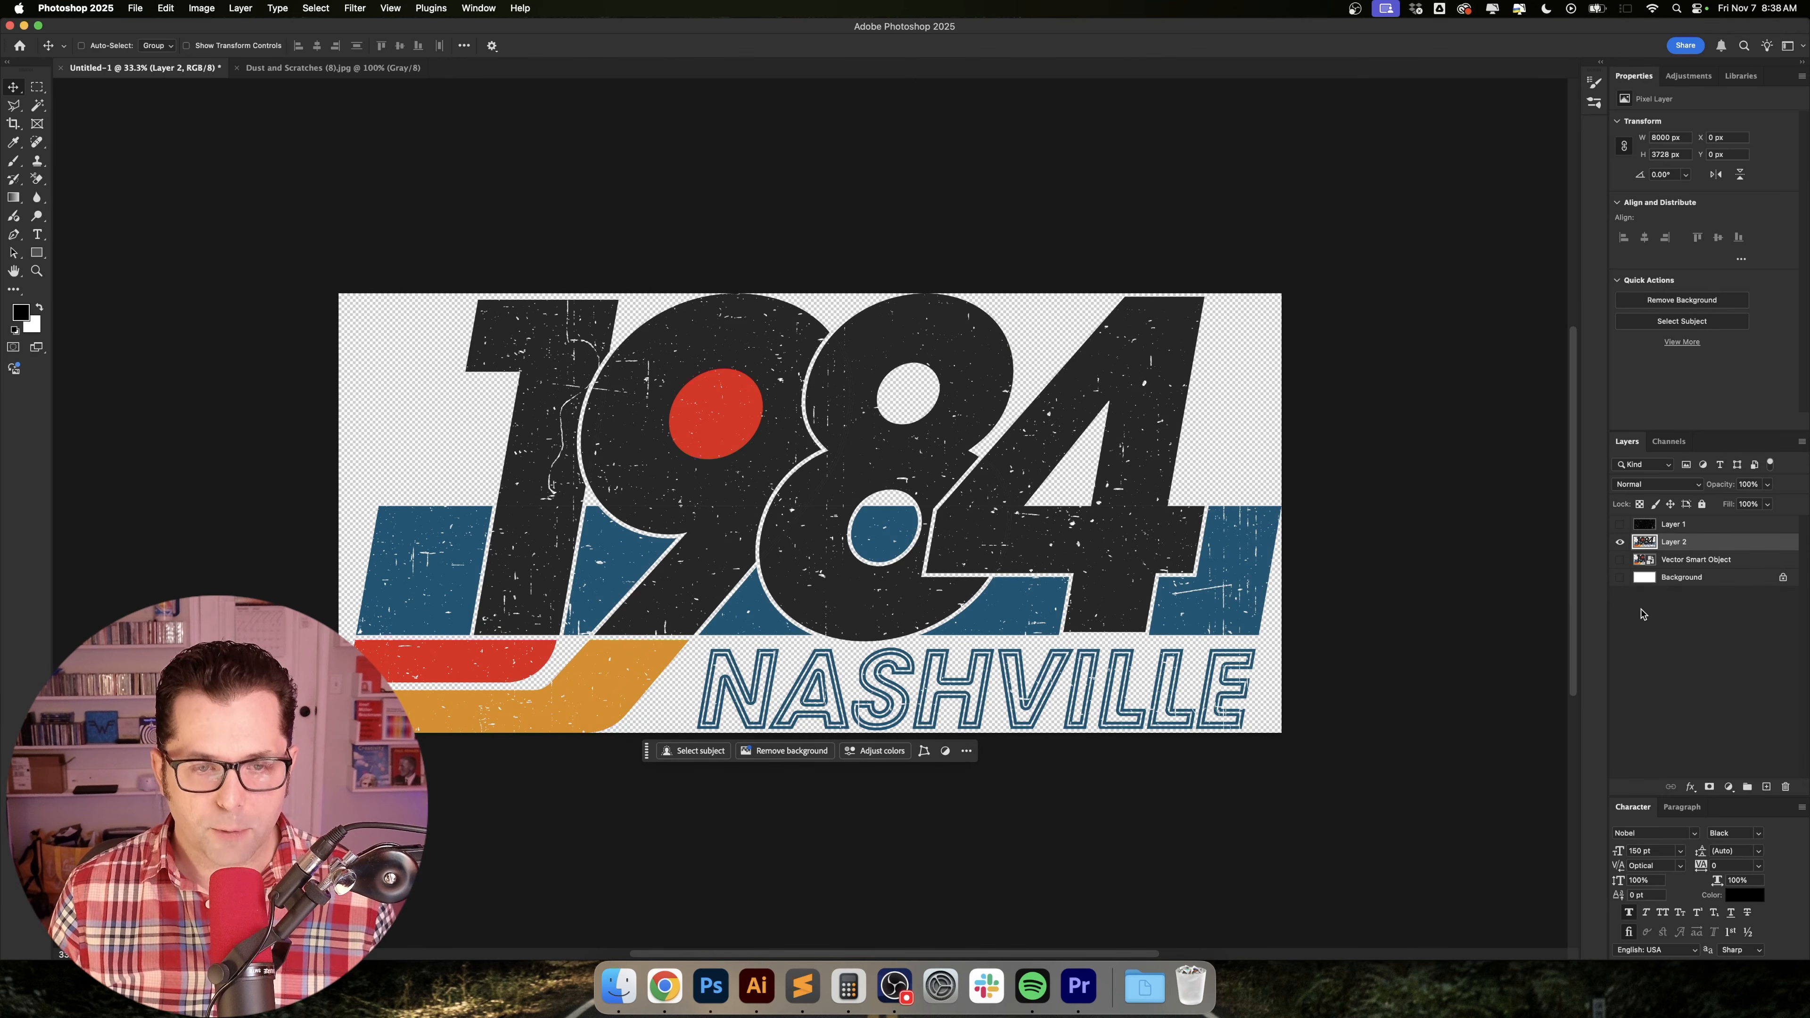
Save a copy of the distressed artwork to the Desktop as a PNG named 1984, using the large file size option.
key(super+s)
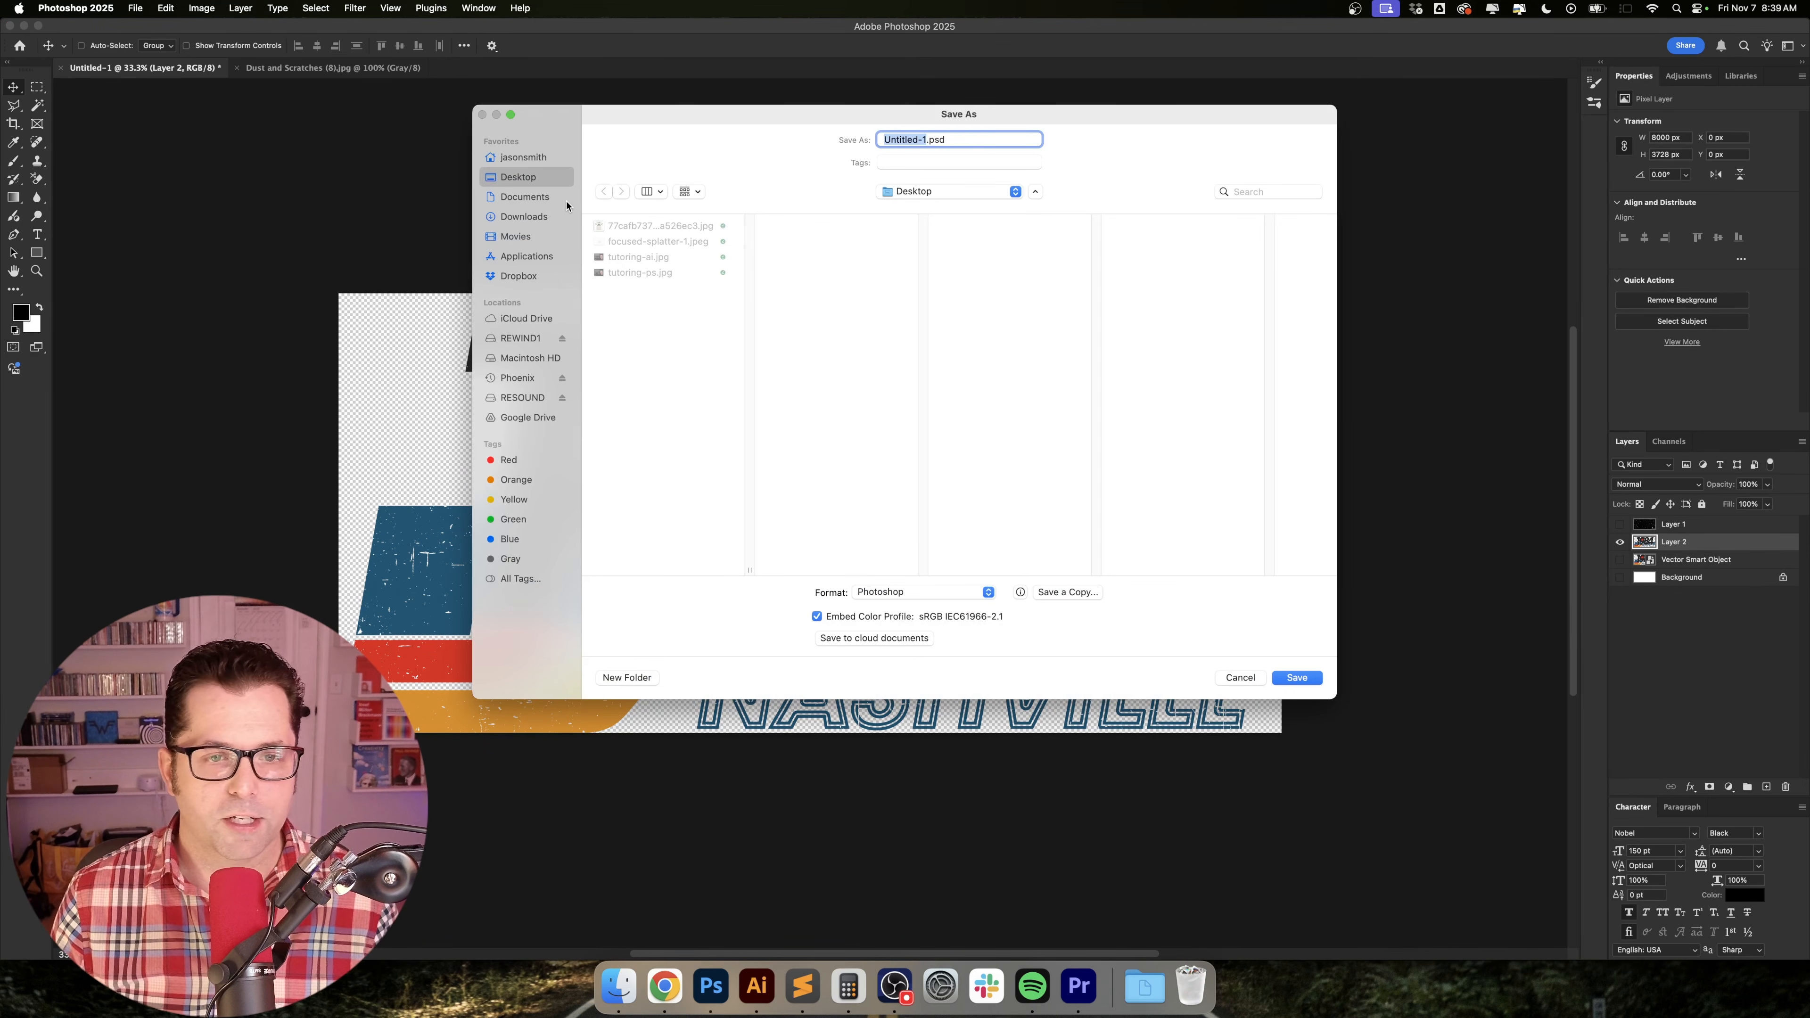
click(1082, 601)
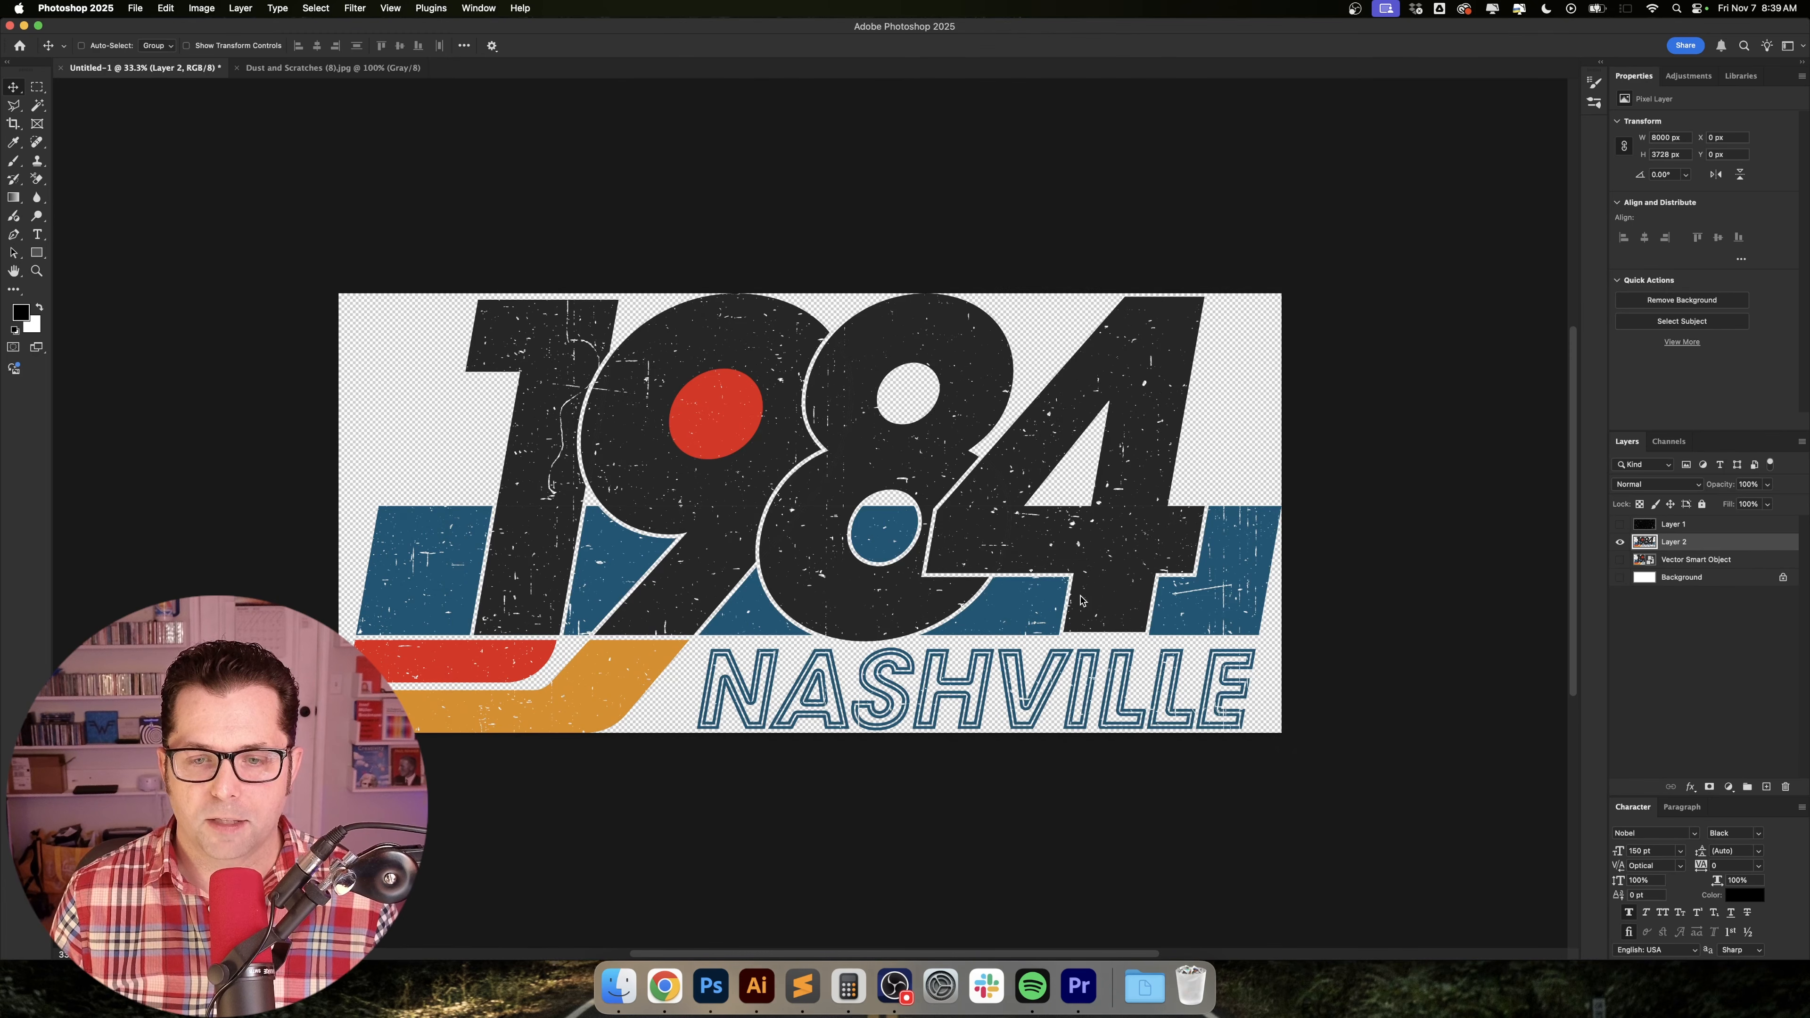
click(948, 533)
click(946, 797)
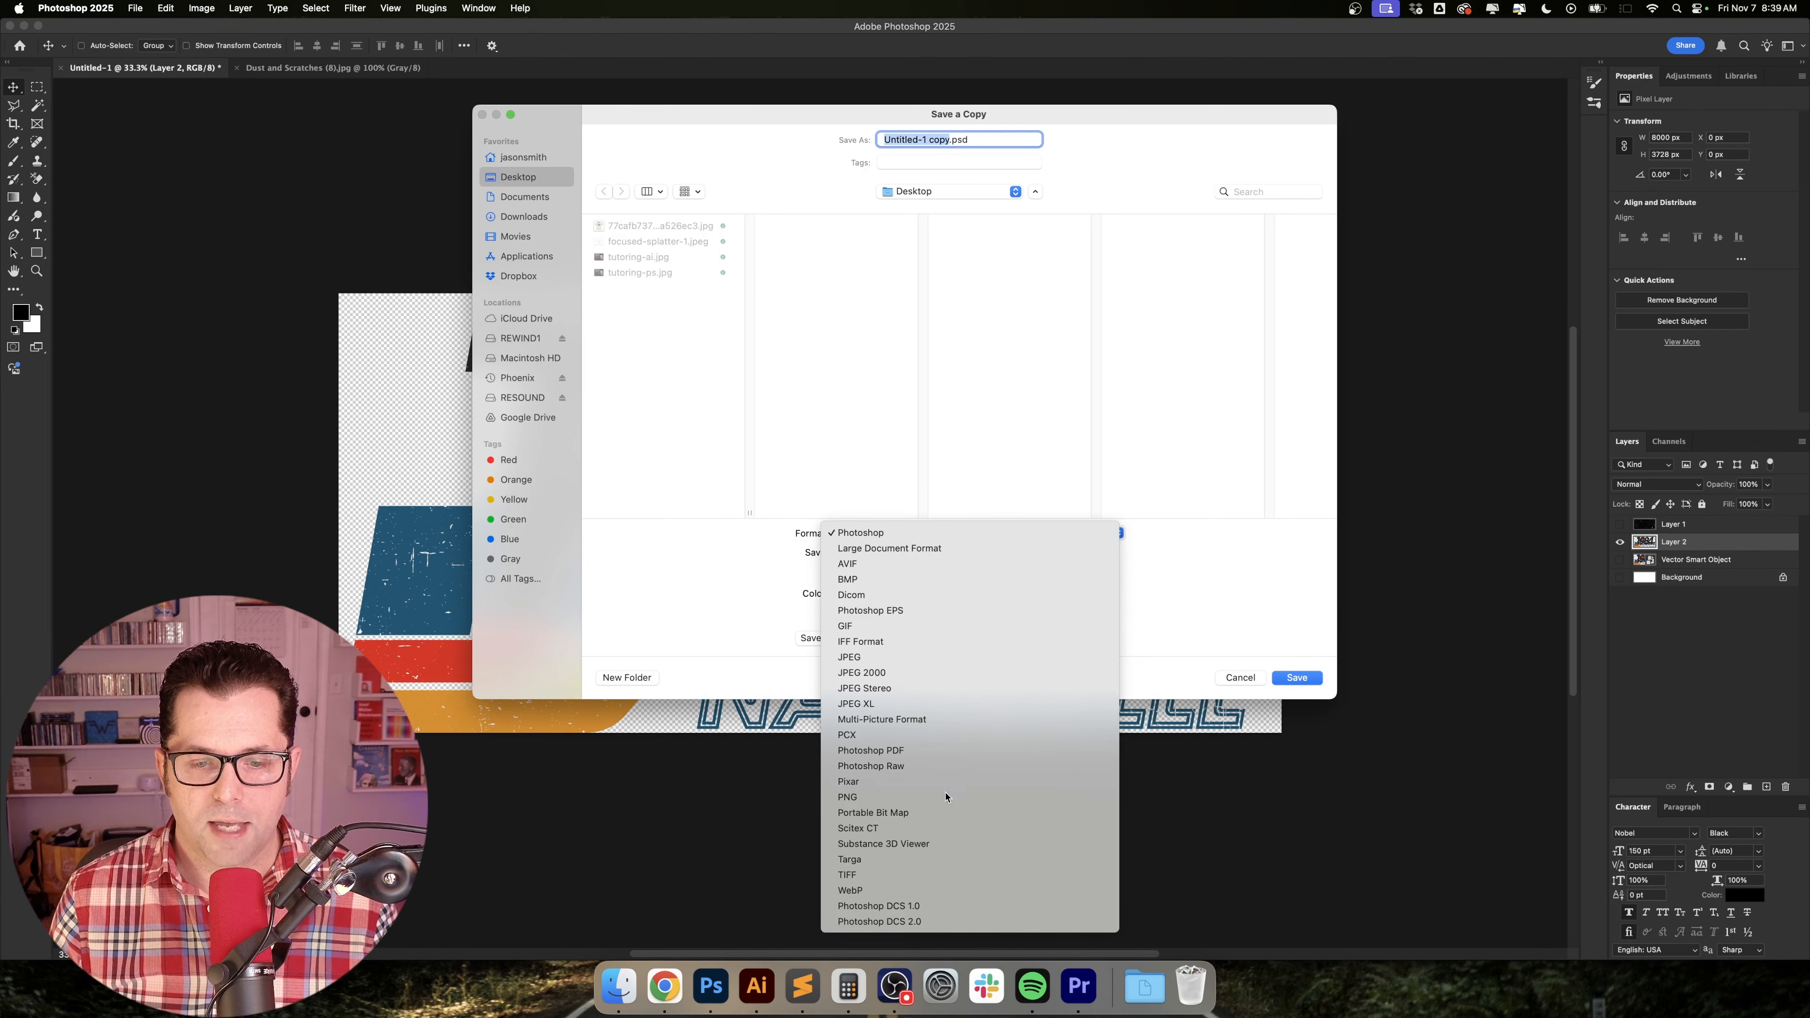
text(198)
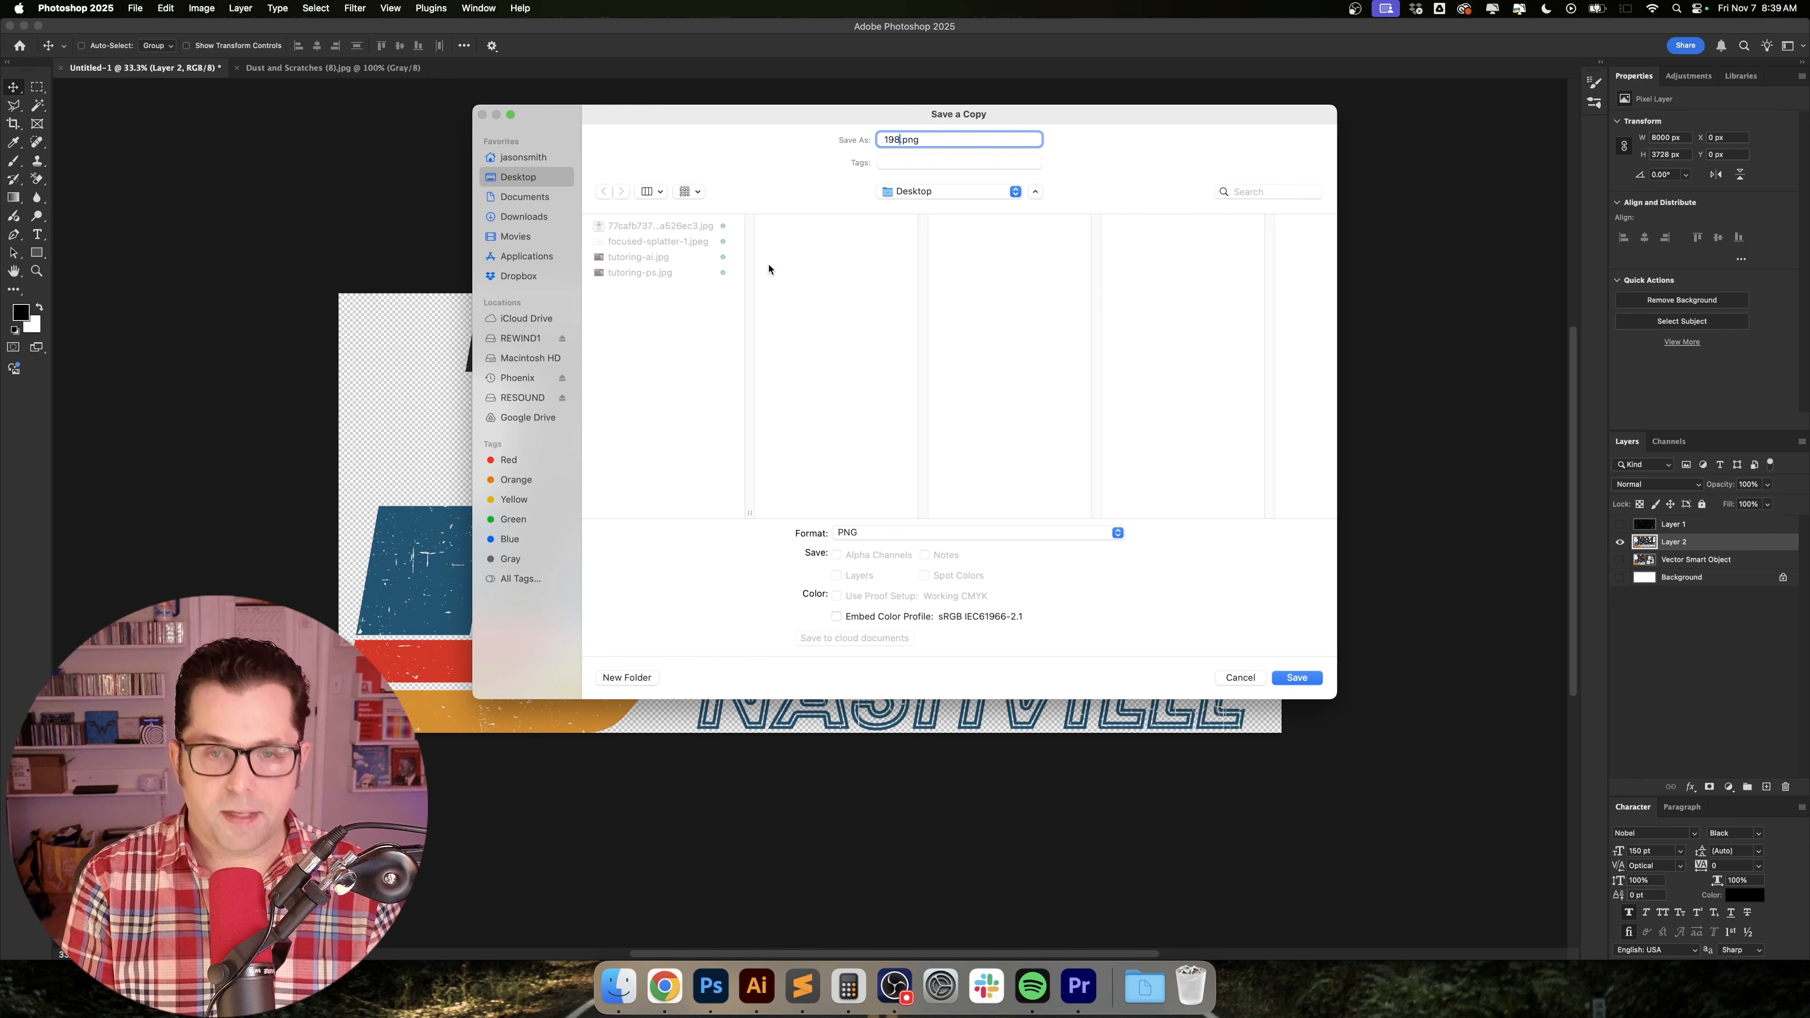
text(4)
key(Return)
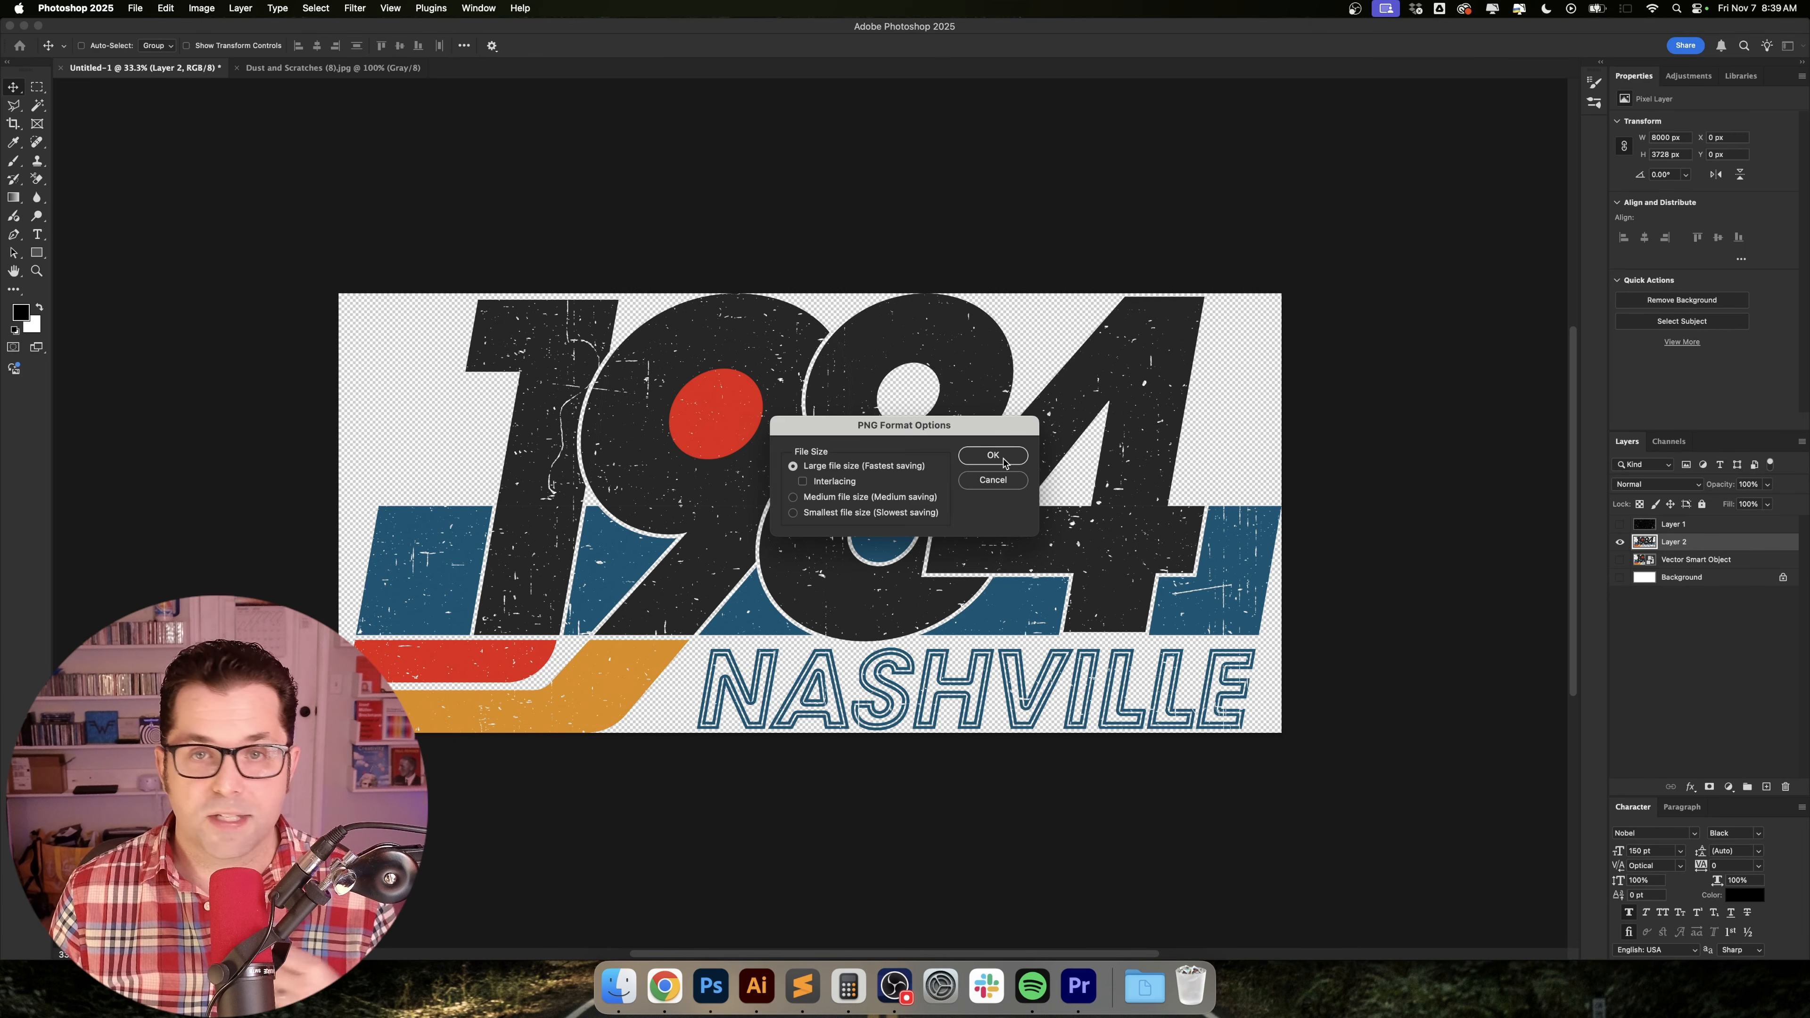
click(1001, 460)
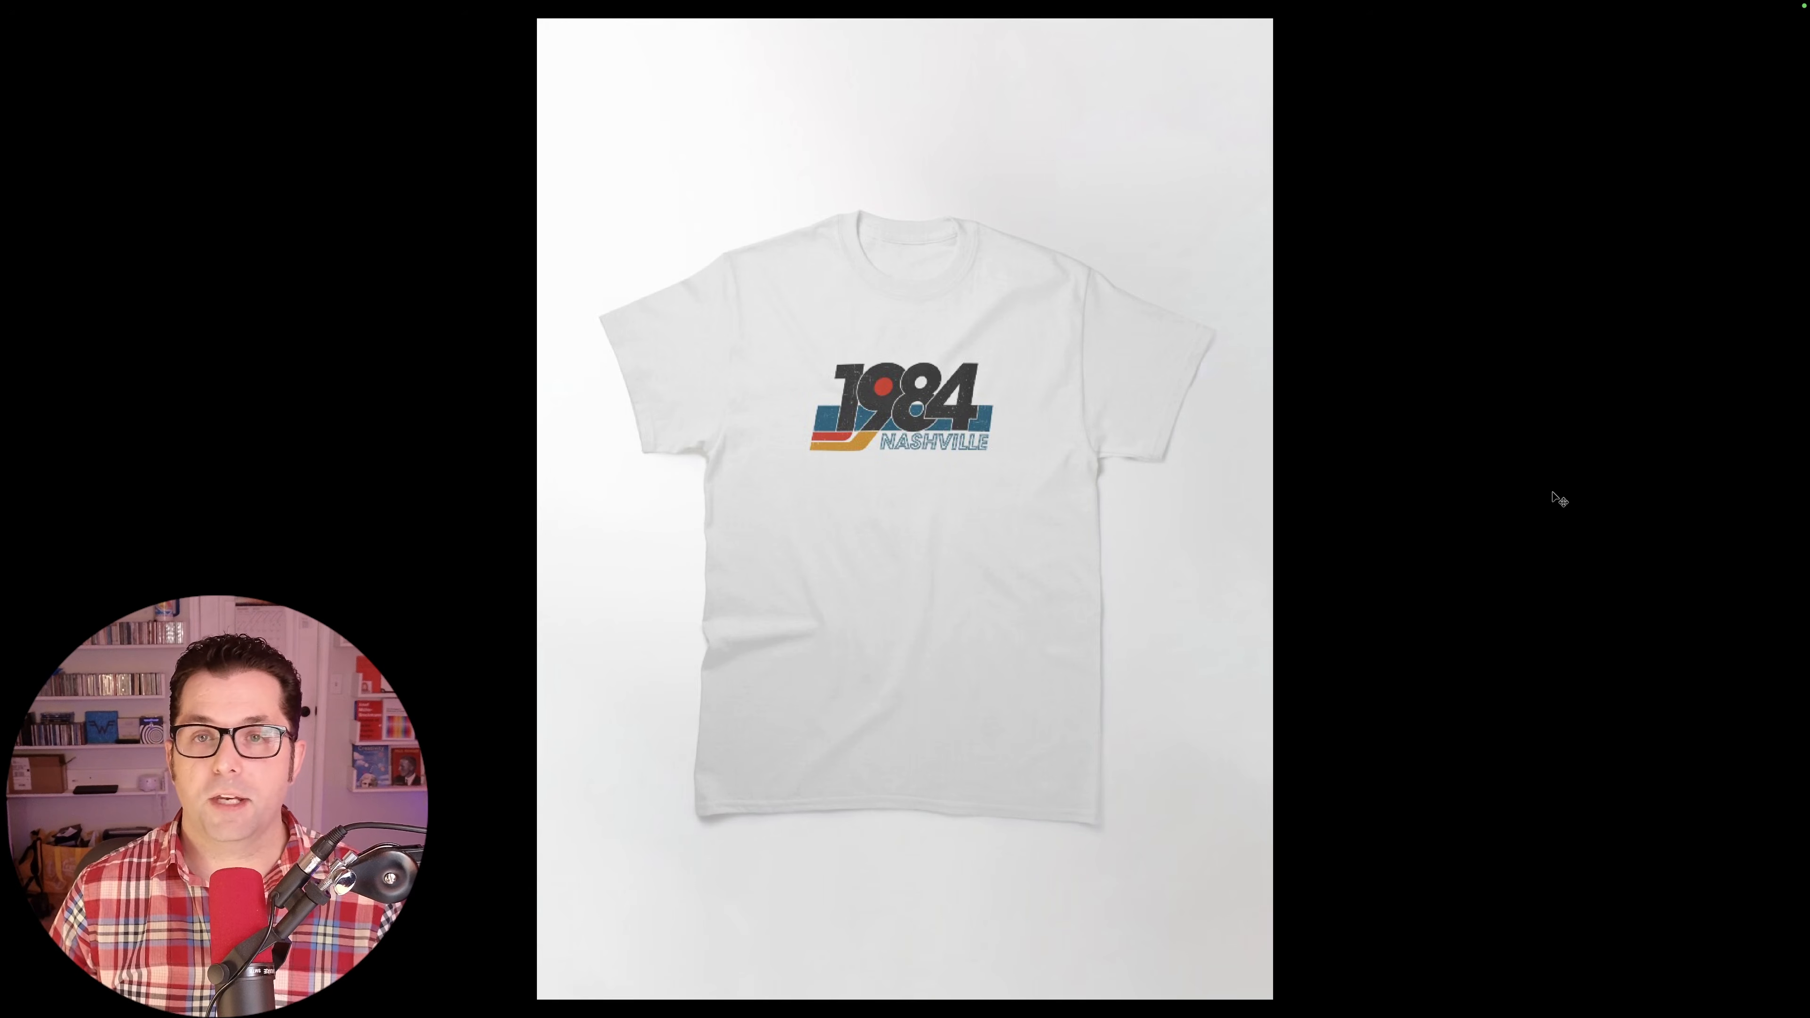